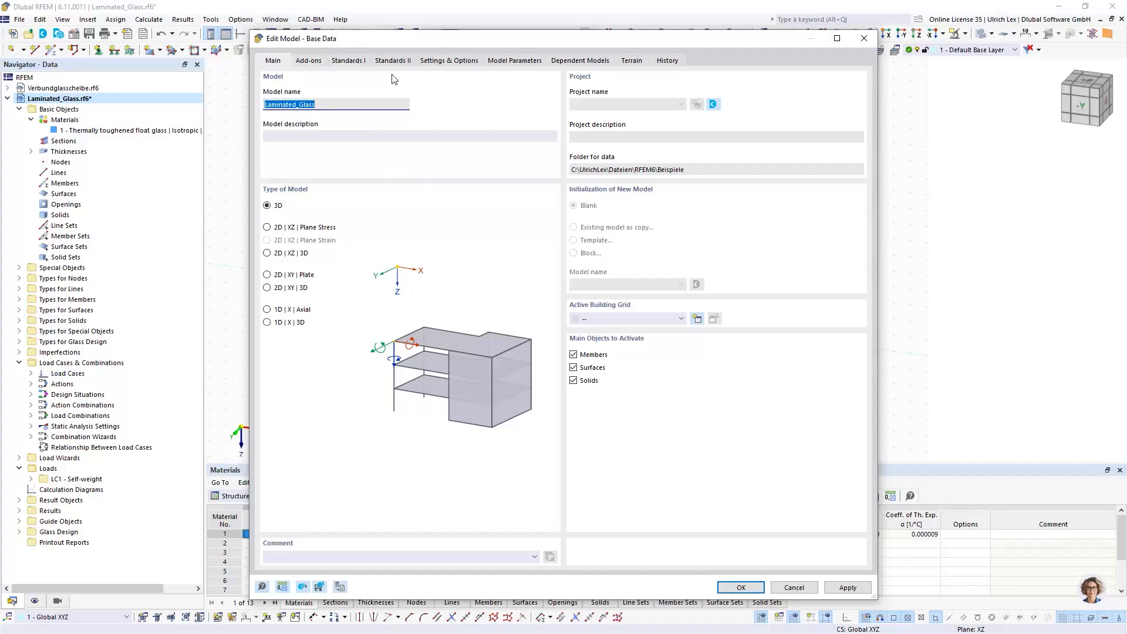
# Review the model's base data: add-ons, activated standards, and the standard choices available for load combinations and glass design.
pyautogui.click(317, 63)
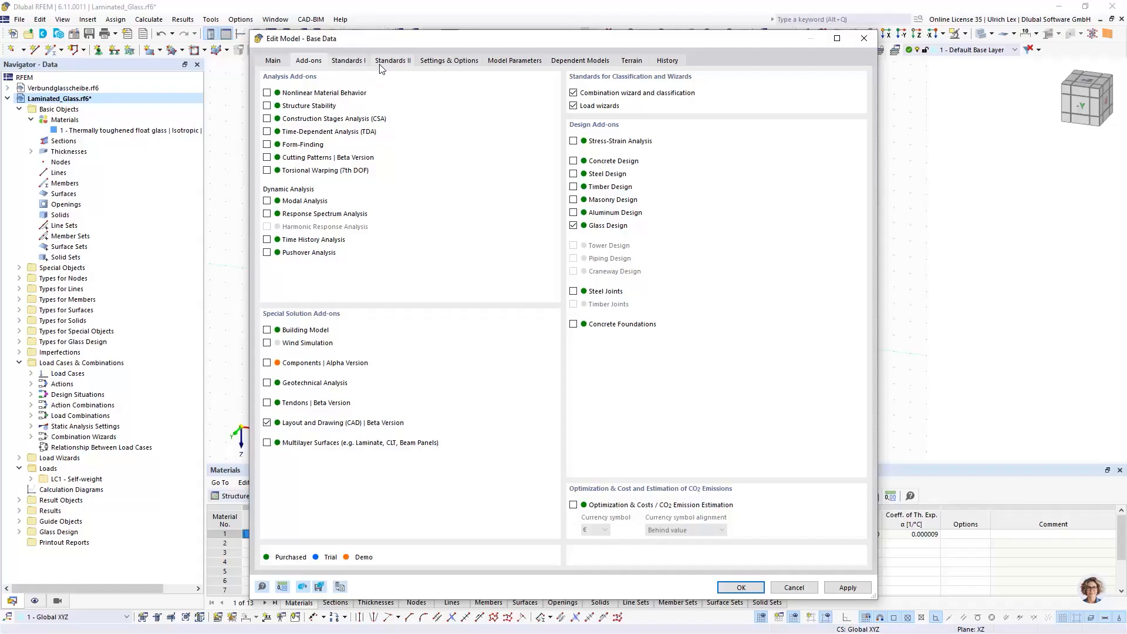
pyautogui.click(345, 62)
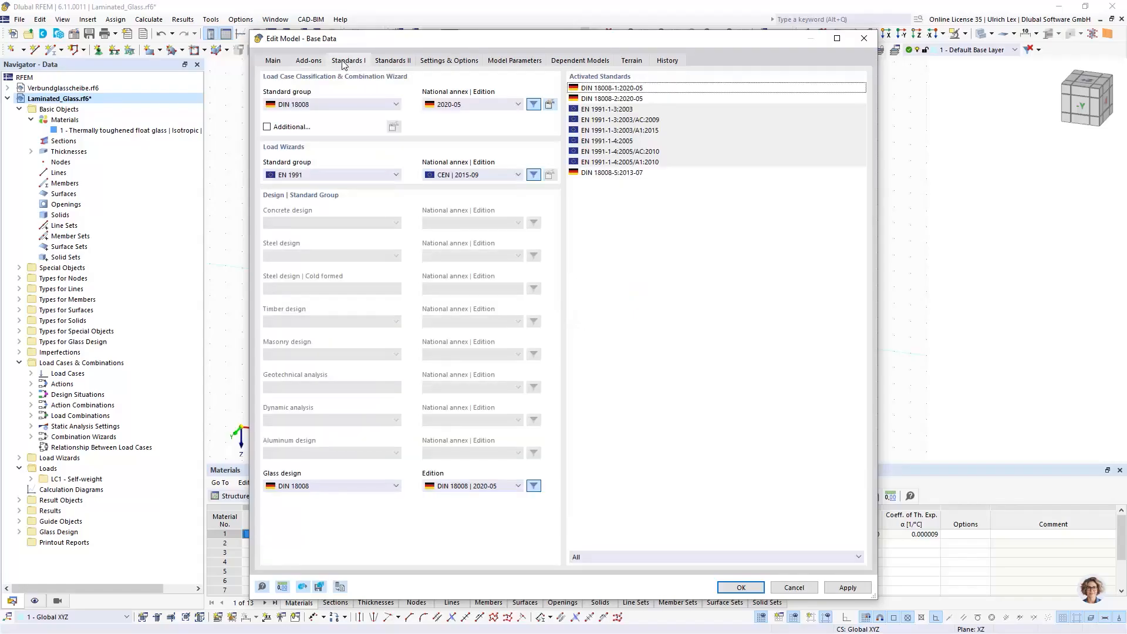
pyautogui.moveTo(475, 42); pyautogui.dragTo(478, 27)
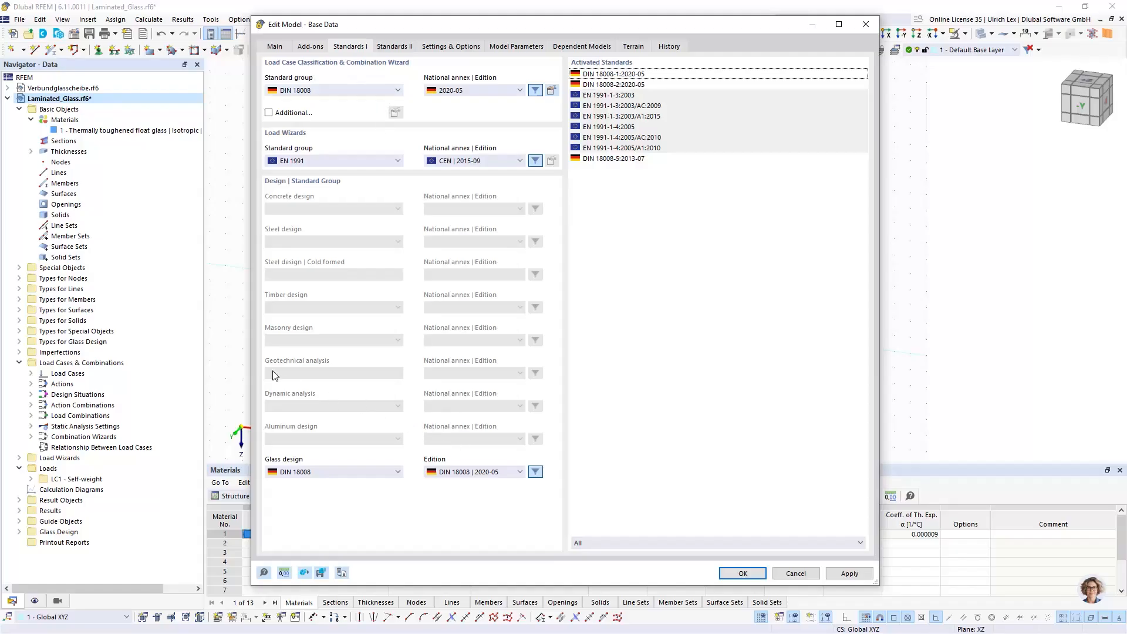
pyautogui.click(341, 91)
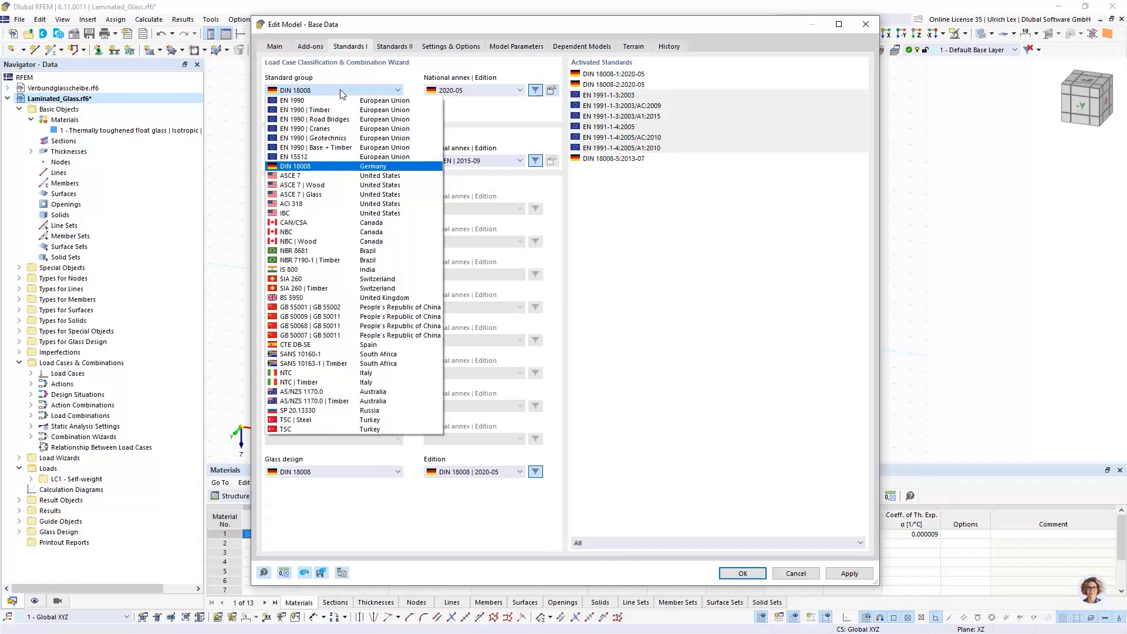
pyautogui.click(340, 89)
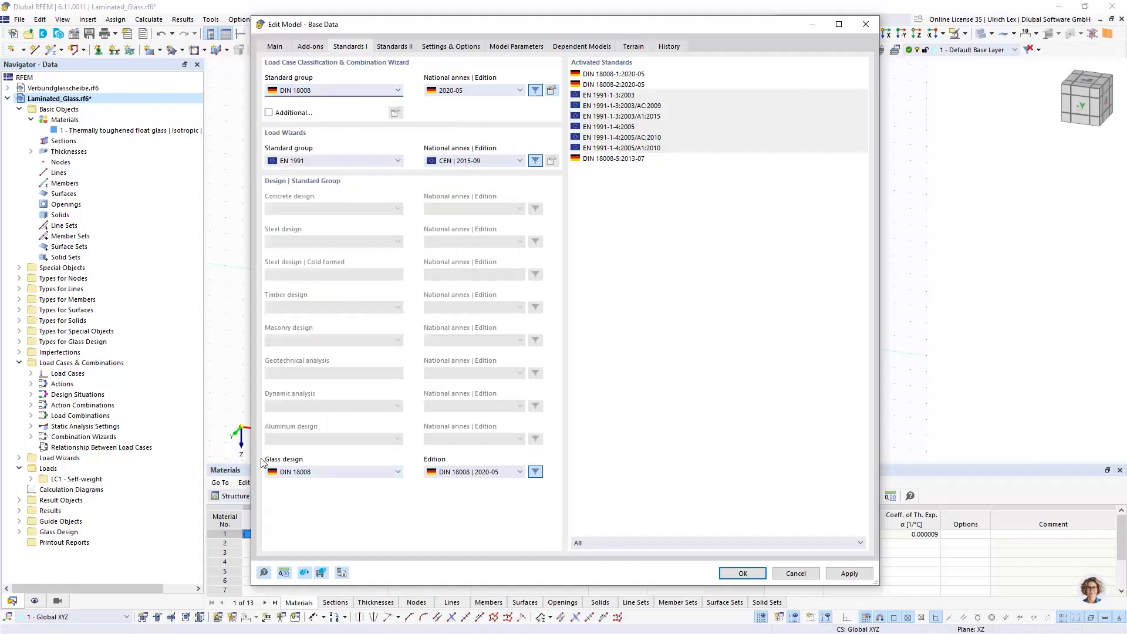
pyautogui.click(351, 475)
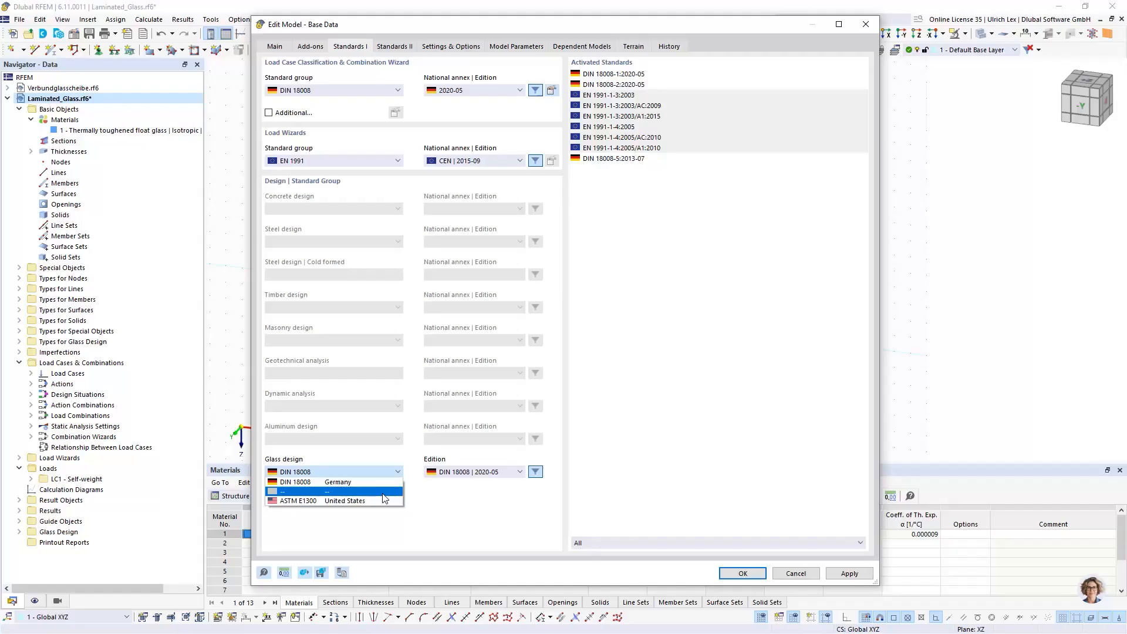
pyautogui.click(476, 501)
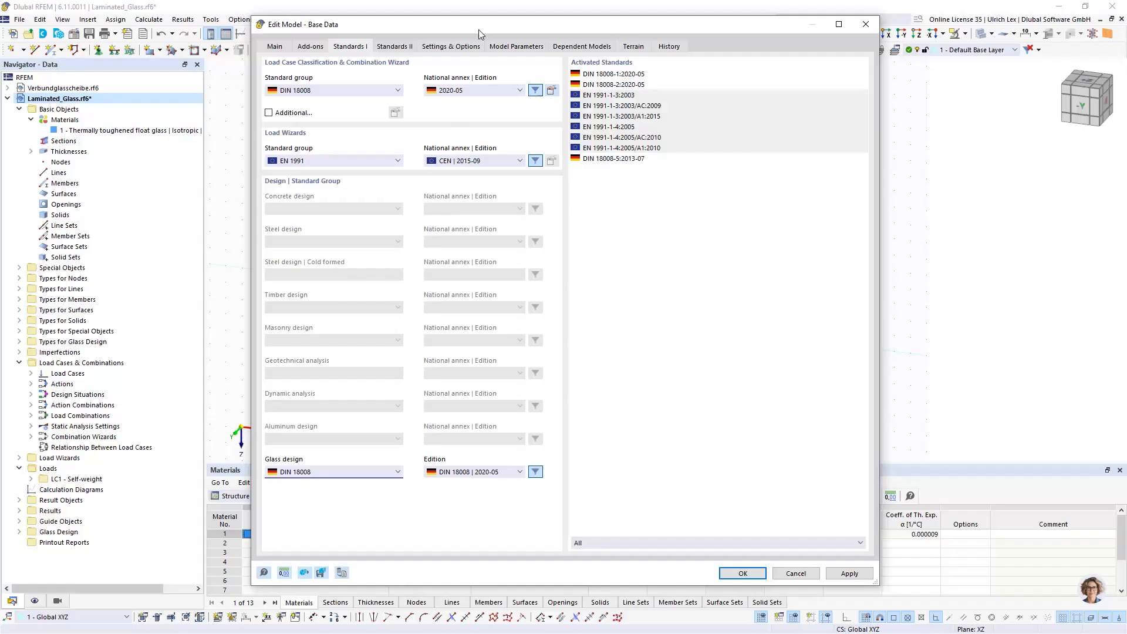
pyautogui.moveTo(513, 23)
pyautogui.mouseDown()
pyautogui.moveTo(484, 17)
pyautogui.moveTo(531, 17)
pyautogui.mouseUp()
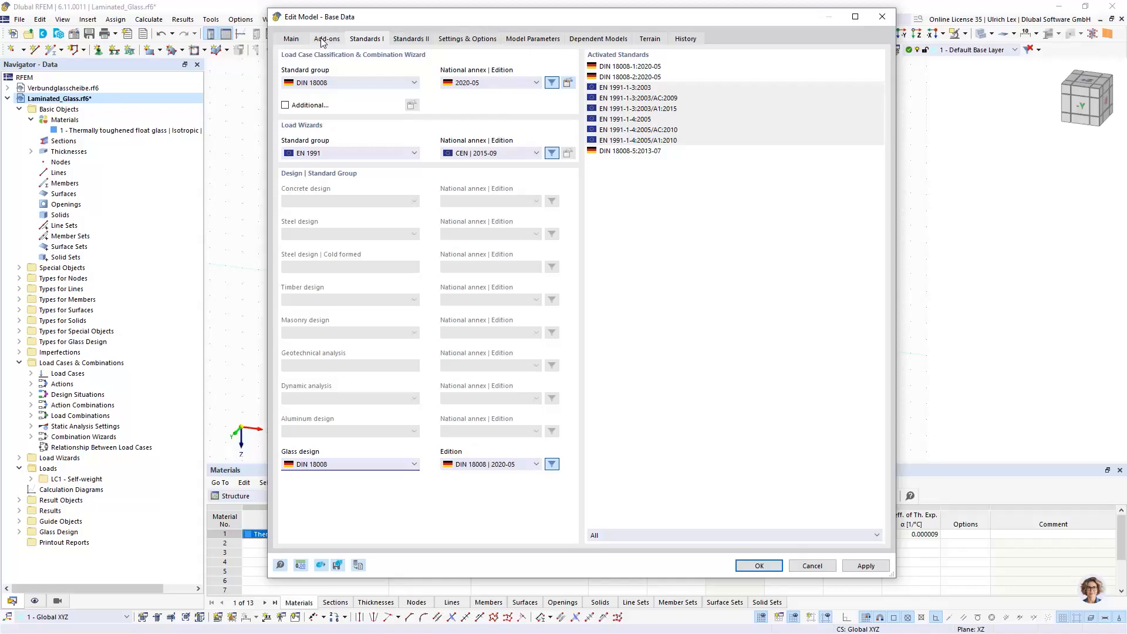
pyautogui.click(296, 40)
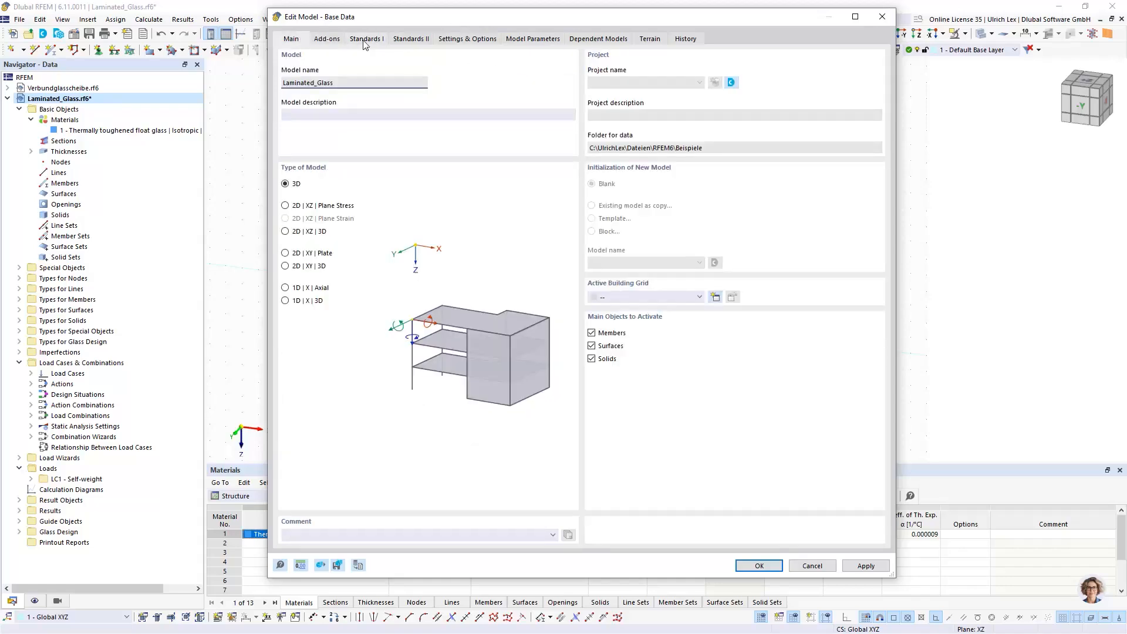
pyautogui.click(763, 566)
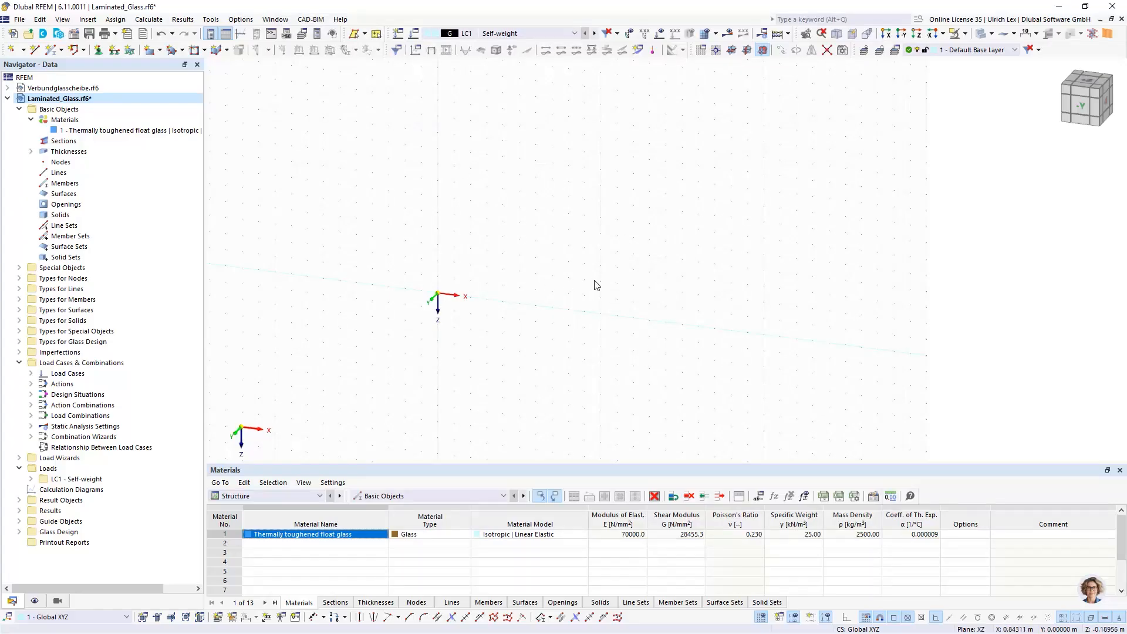
# Inspect the work plane's grid and snap settings and leave them unchanged.
pyautogui.scroll(-1, 612, 291)
pyautogui.scroll(1, 604, 280)
pyautogui.click(763, 52)
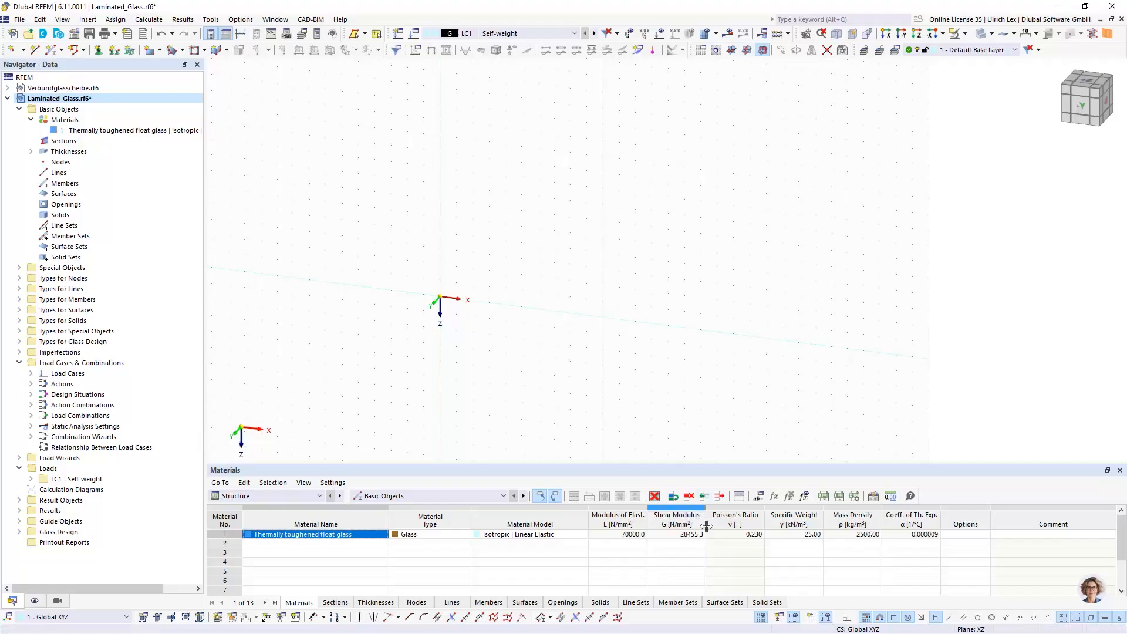
pyautogui.rightClick(763, 618)
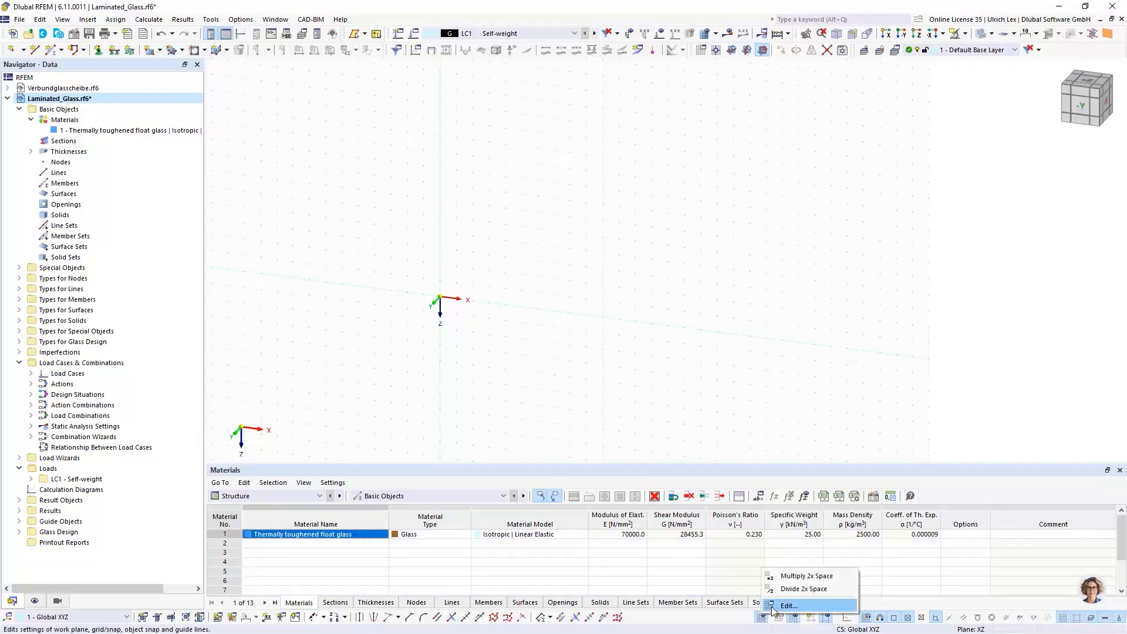
pyautogui.click(780, 611)
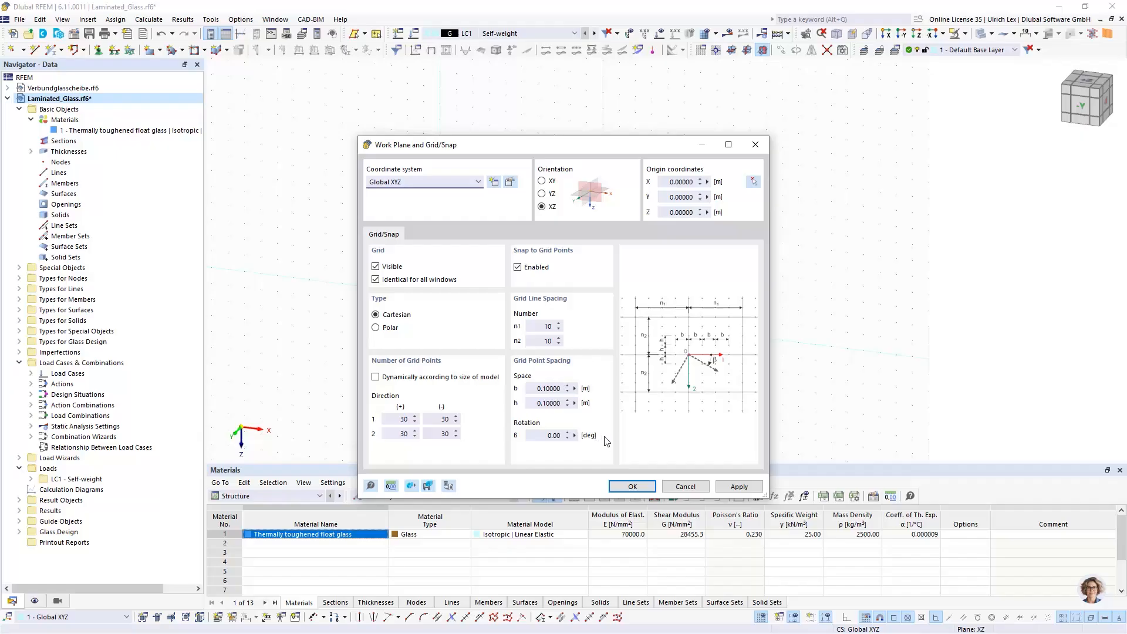
pyautogui.click(684, 486)
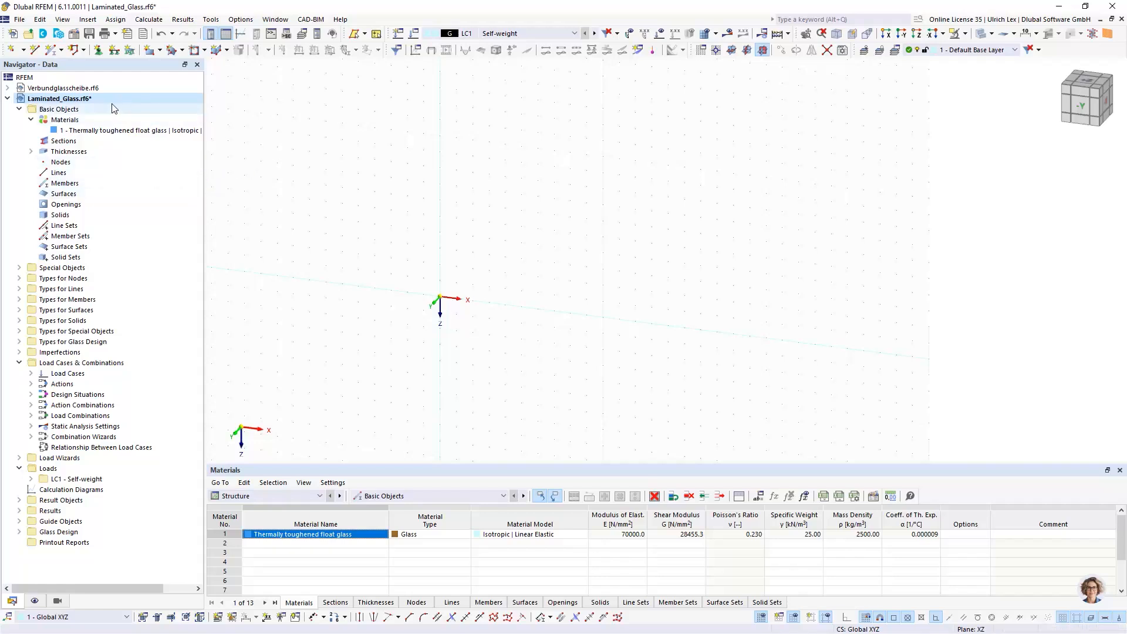
# Draw a 1.1 m line from the origin along X, continued by a 1.4 m vertical line upward.
pyautogui.click(34, 50)
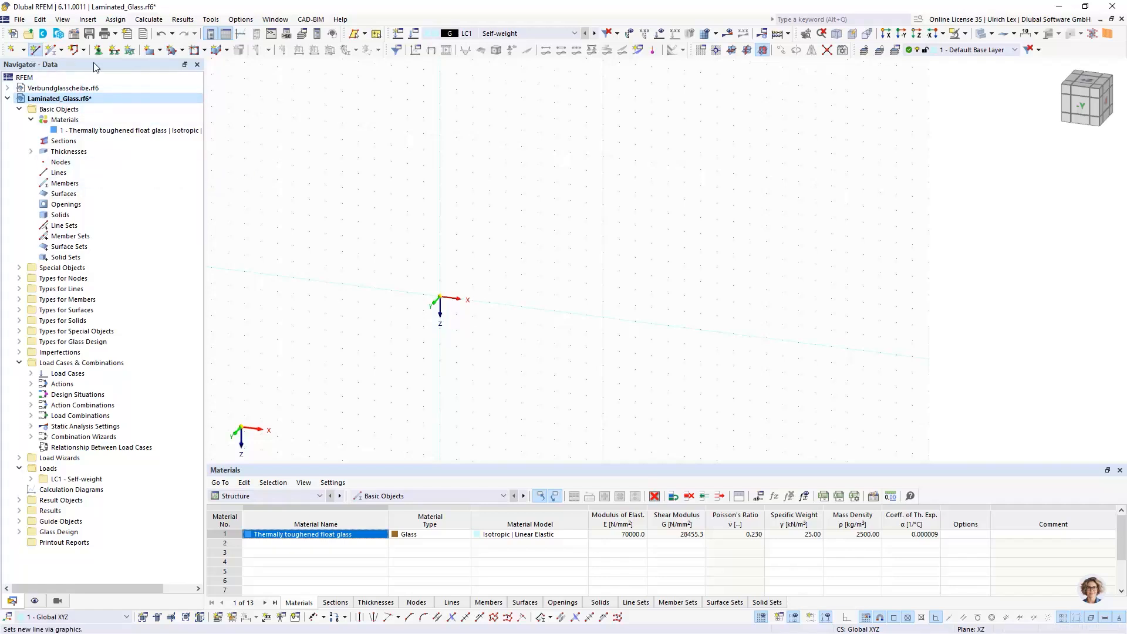
pyautogui.click(440, 297)
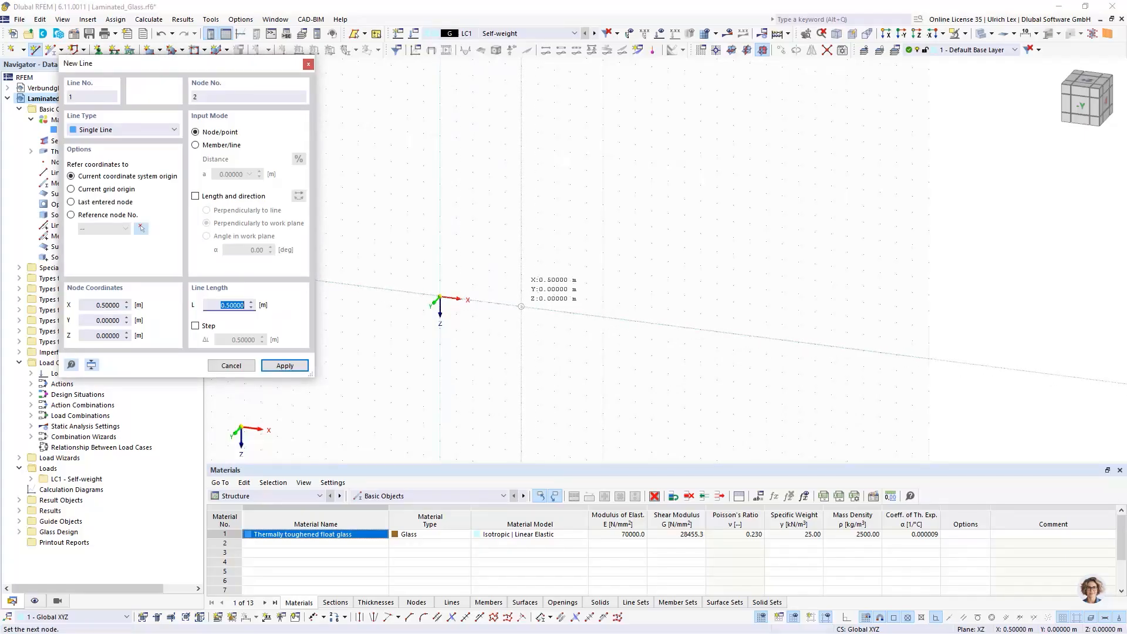
pyautogui.write('1,1')
pyautogui.press('Return')
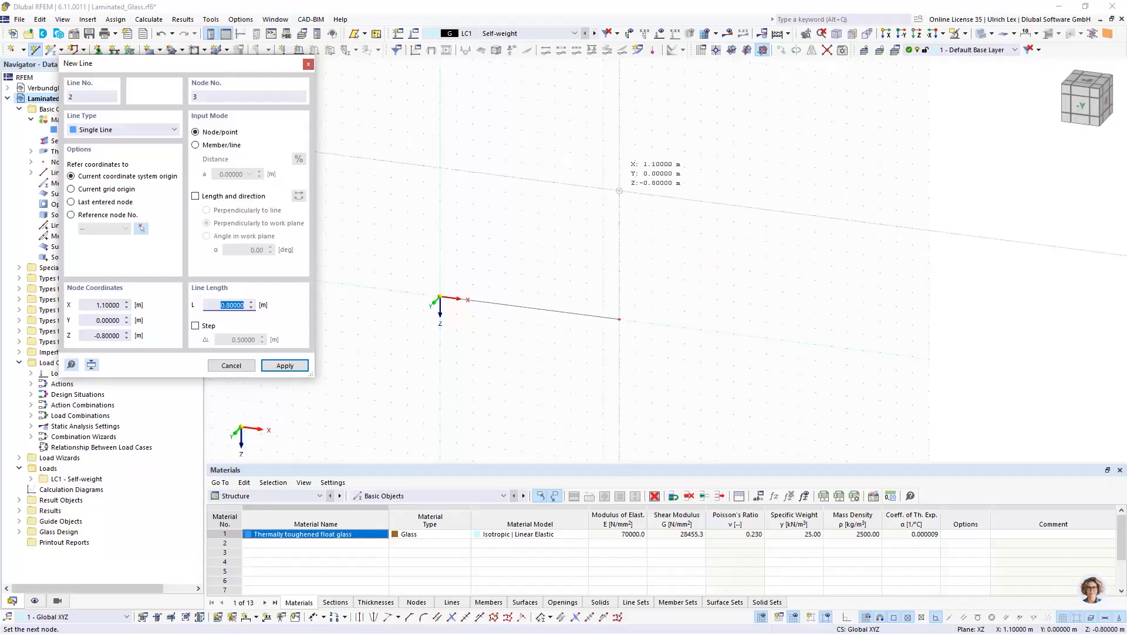
pyautogui.write('1,4')
pyautogui.press('Return')
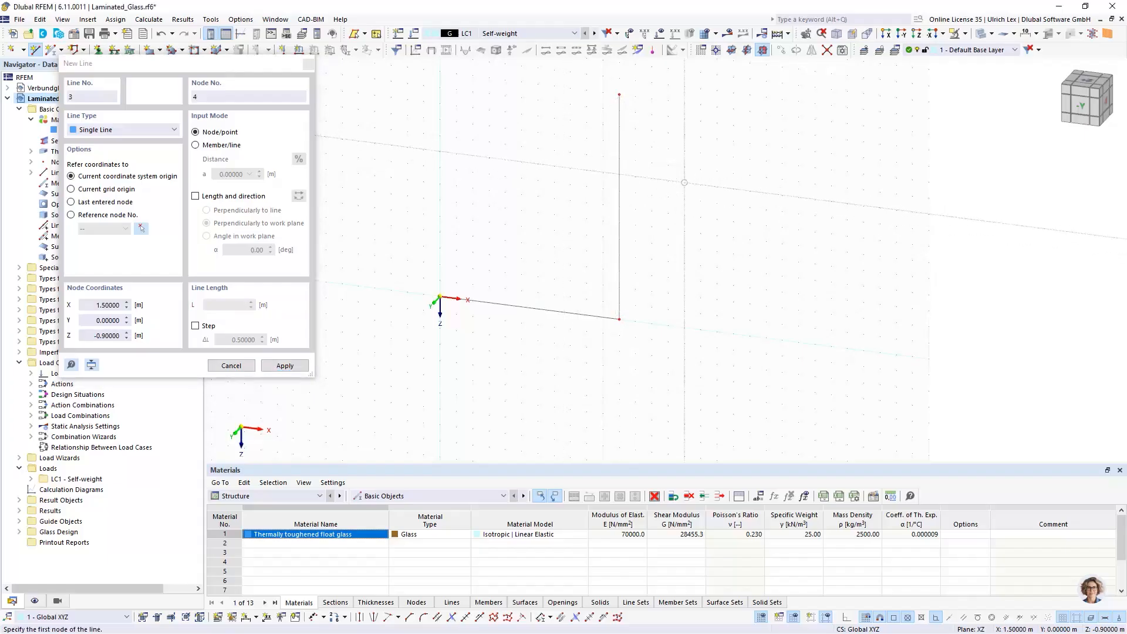
pyautogui.press('Escape')
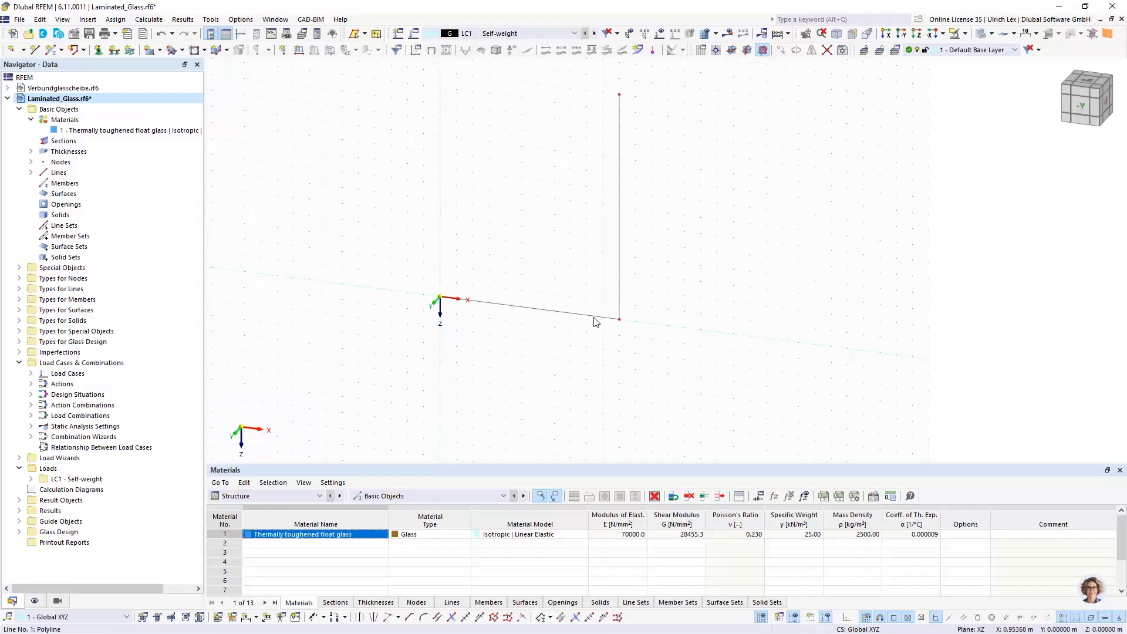
# Complete the rectangular pane outline by adding the missing upper edge and the vertical edge through the origin.
pyautogui.moveTo(574, 319); pyautogui.dragTo(440, 74)
pyautogui.click(501, 117)
pyautogui.scroll(-2, 432, 292)
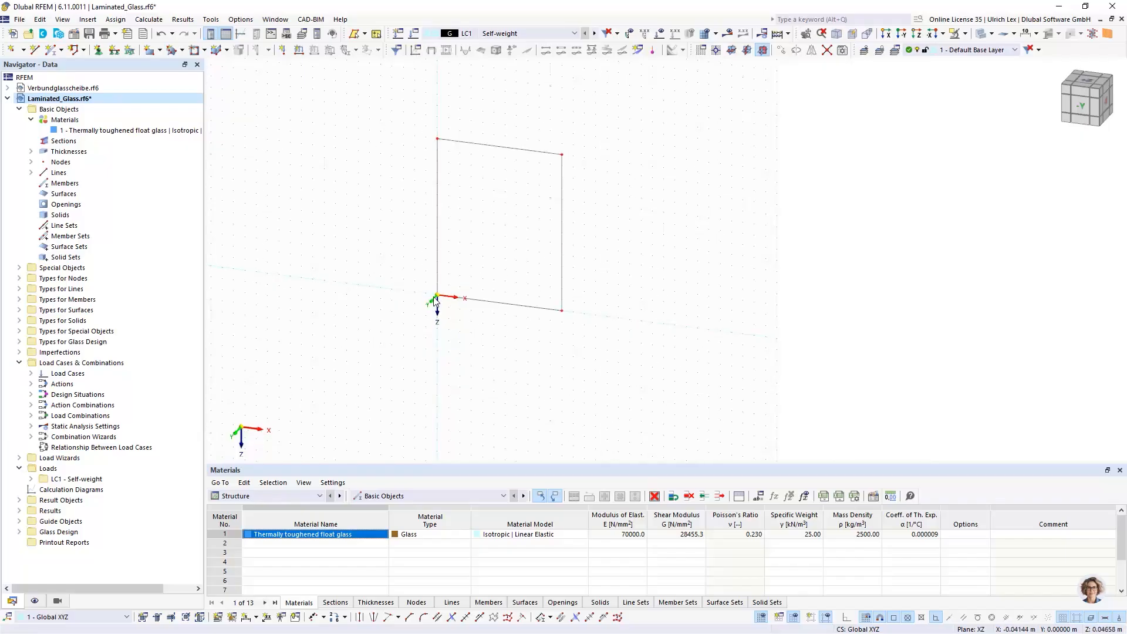
pyautogui.scroll(1, 526, 125)
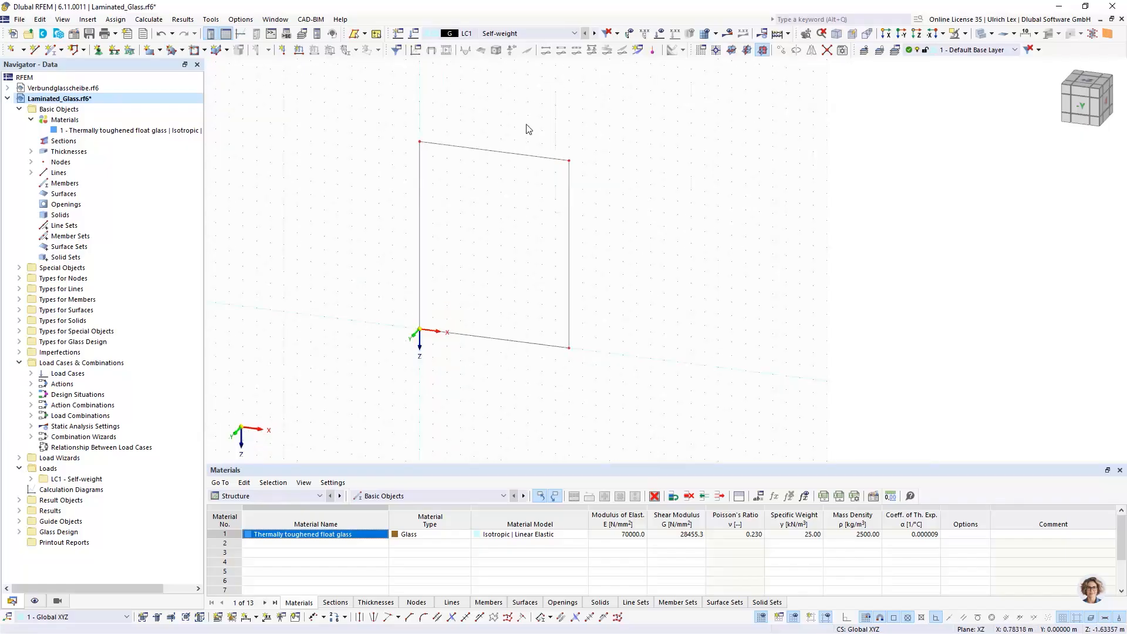
# Start a new surface by boundary selection and create a thickness of type Glass Composition for it.
pyautogui.click(160, 50)
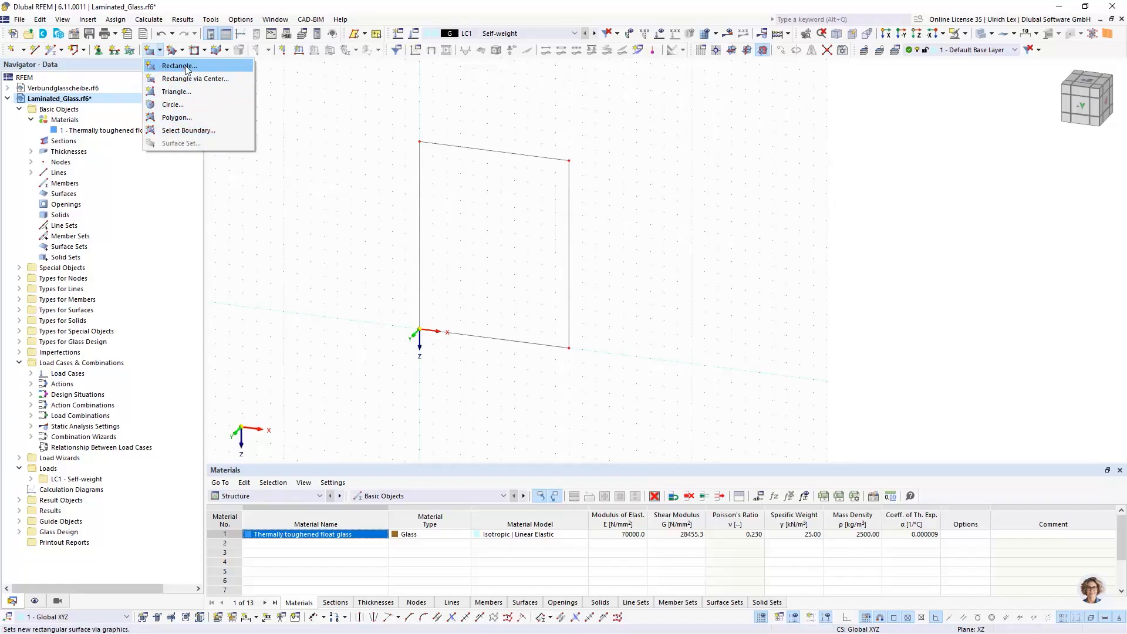
pyautogui.click(209, 131)
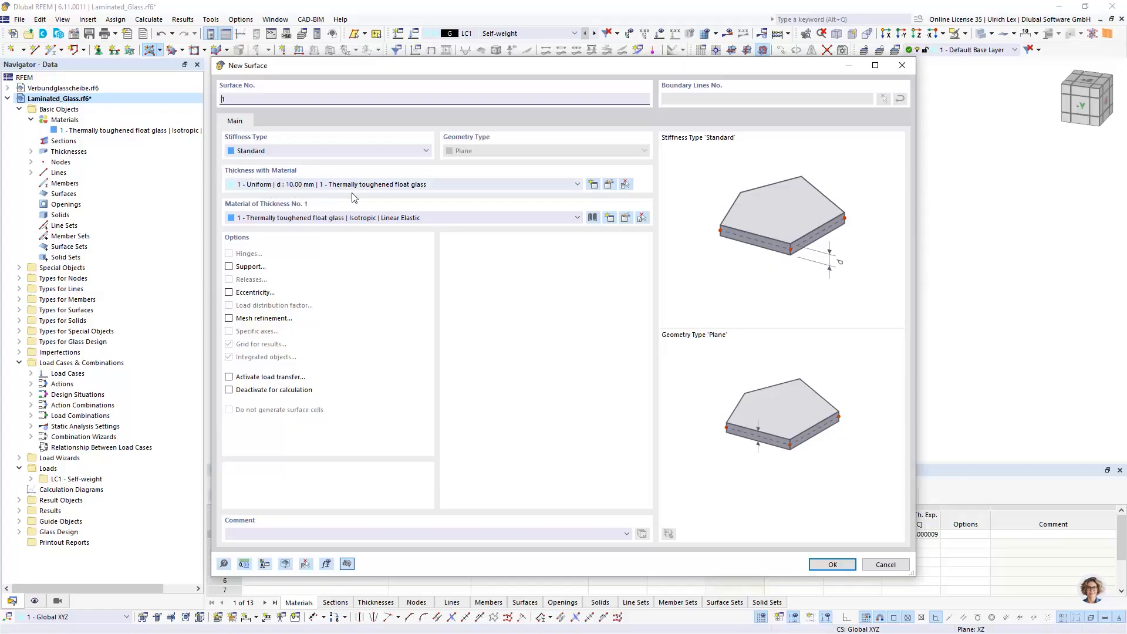
pyautogui.click(594, 186)
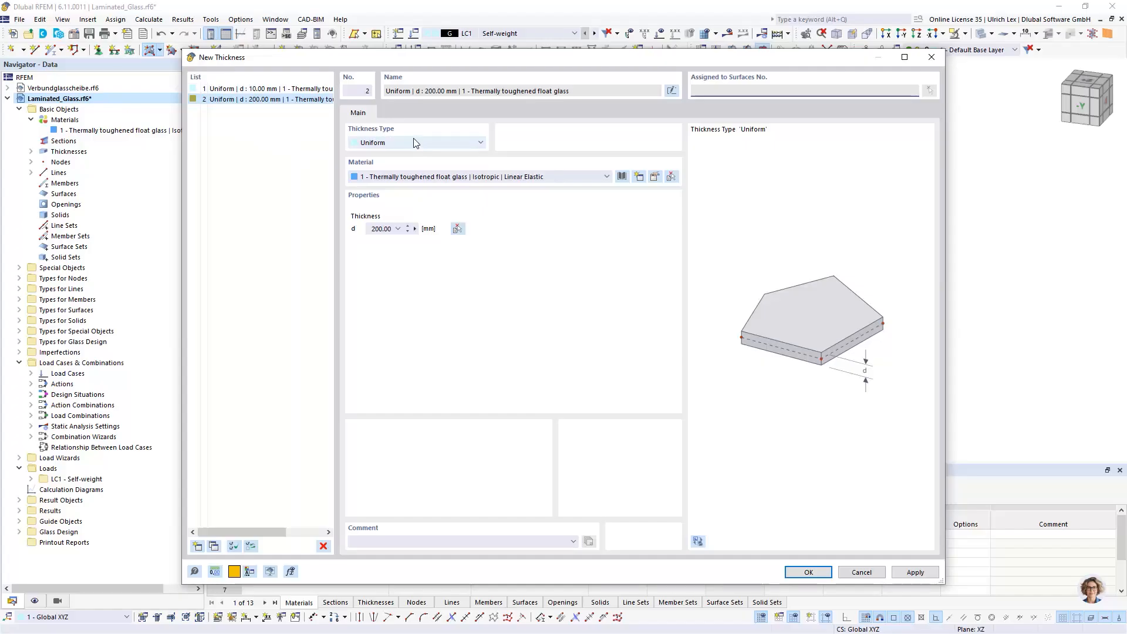
pyautogui.click(461, 142)
pyautogui.click(460, 142)
pyautogui.click(478, 144)
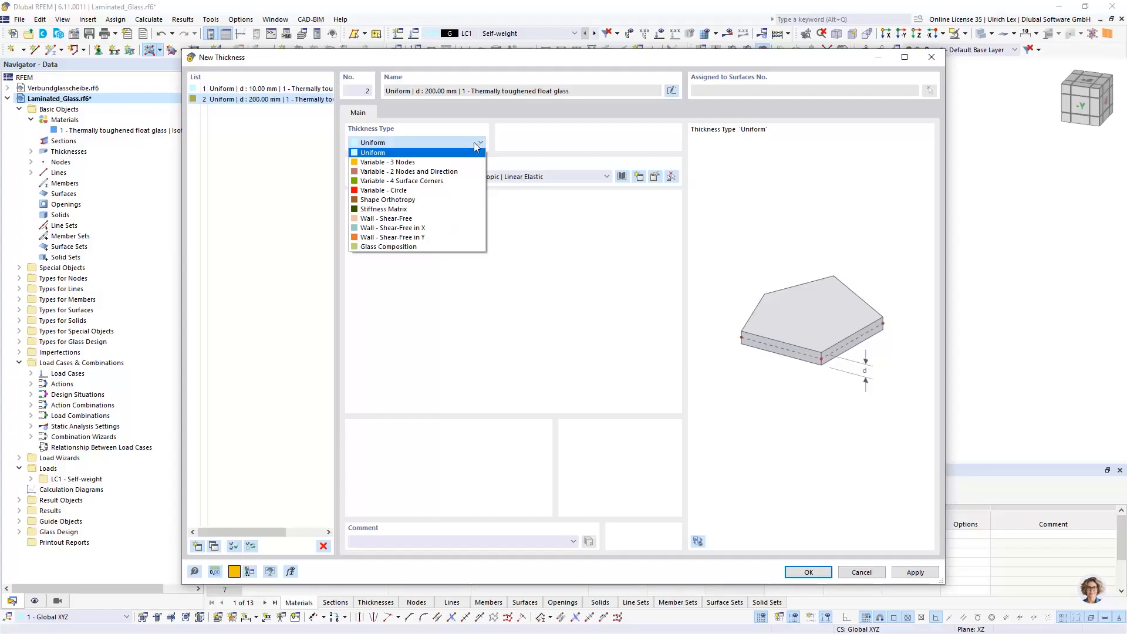
pyautogui.click(423, 246)
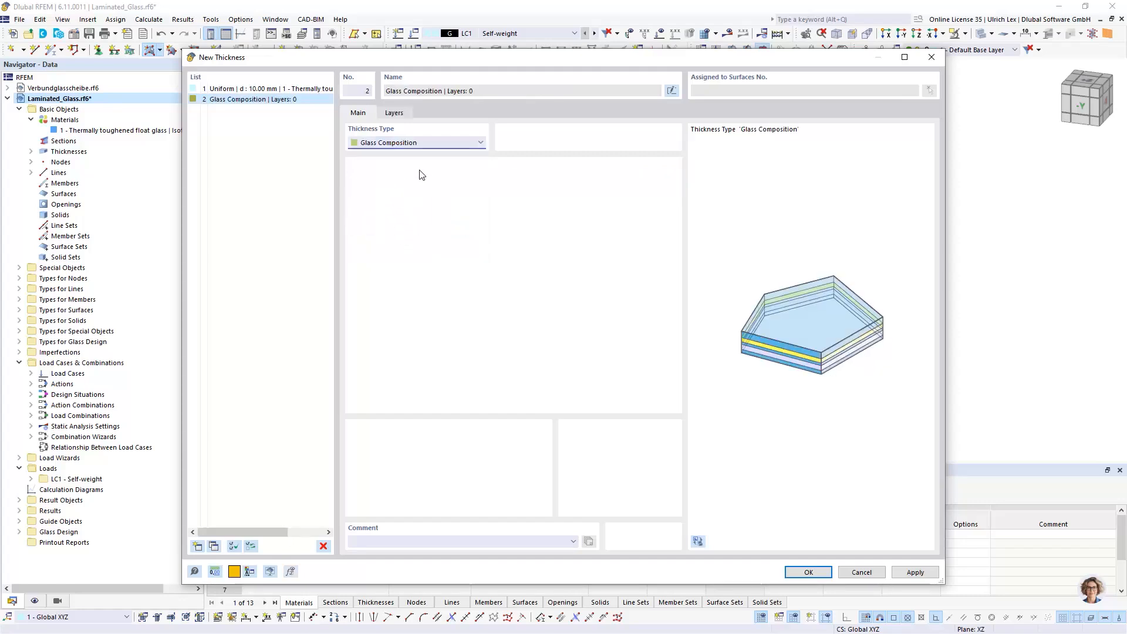
# Define layer 1 of the glass composition with the library material Float glass (DIN 18008-1:2020-05) and a thickness of 4 mm.
pyautogui.click(402, 115)
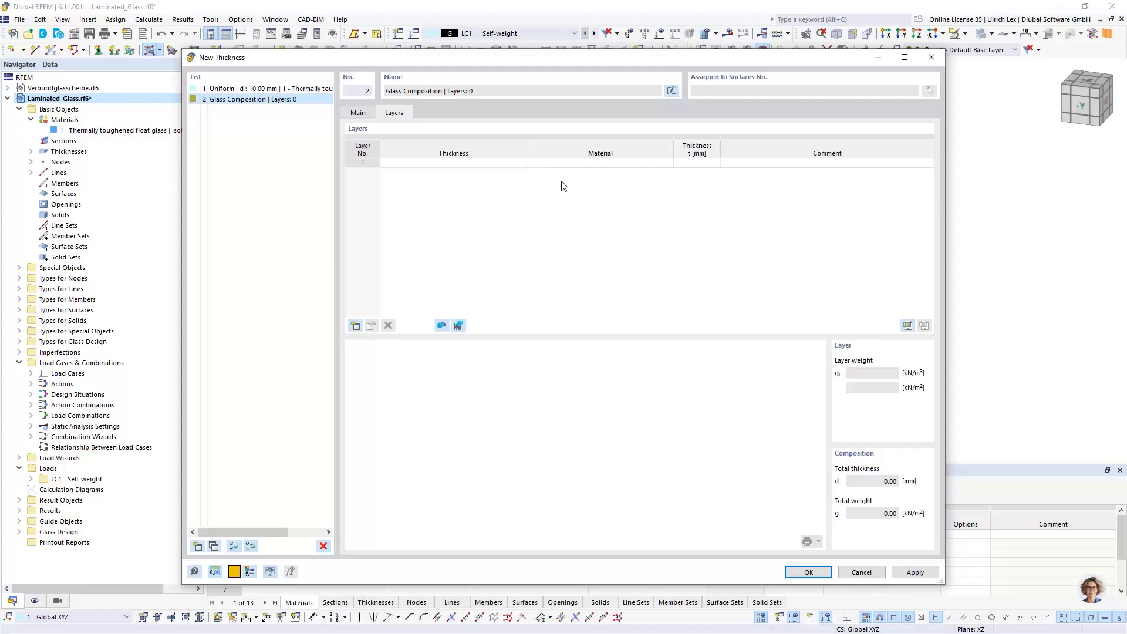
pyautogui.click(607, 167)
pyautogui.click(667, 163)
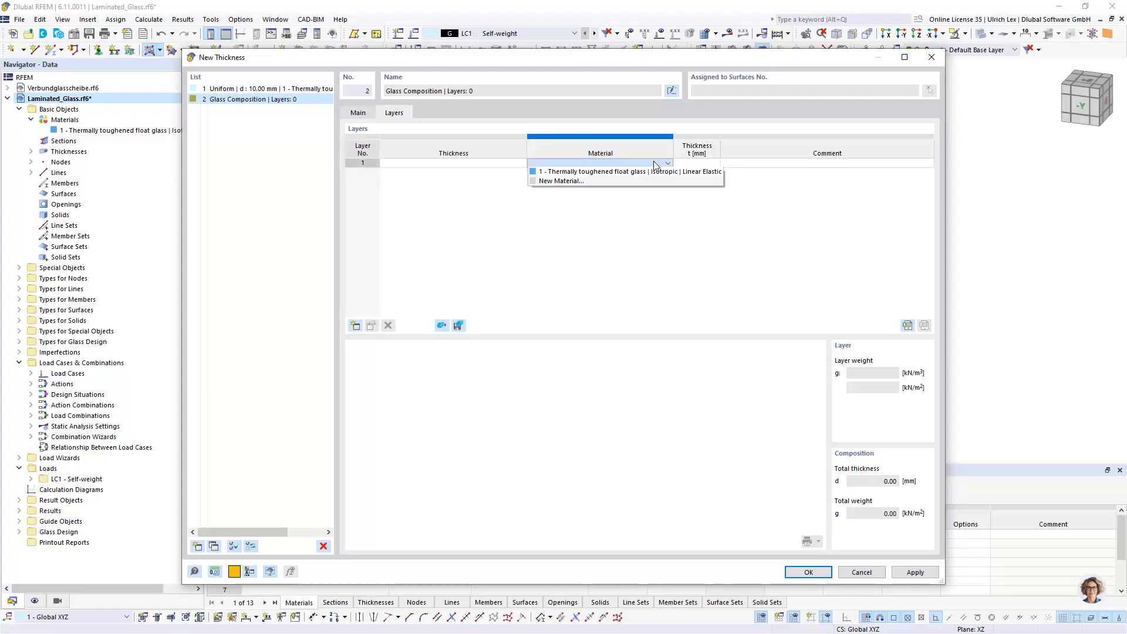
pyautogui.click(576, 182)
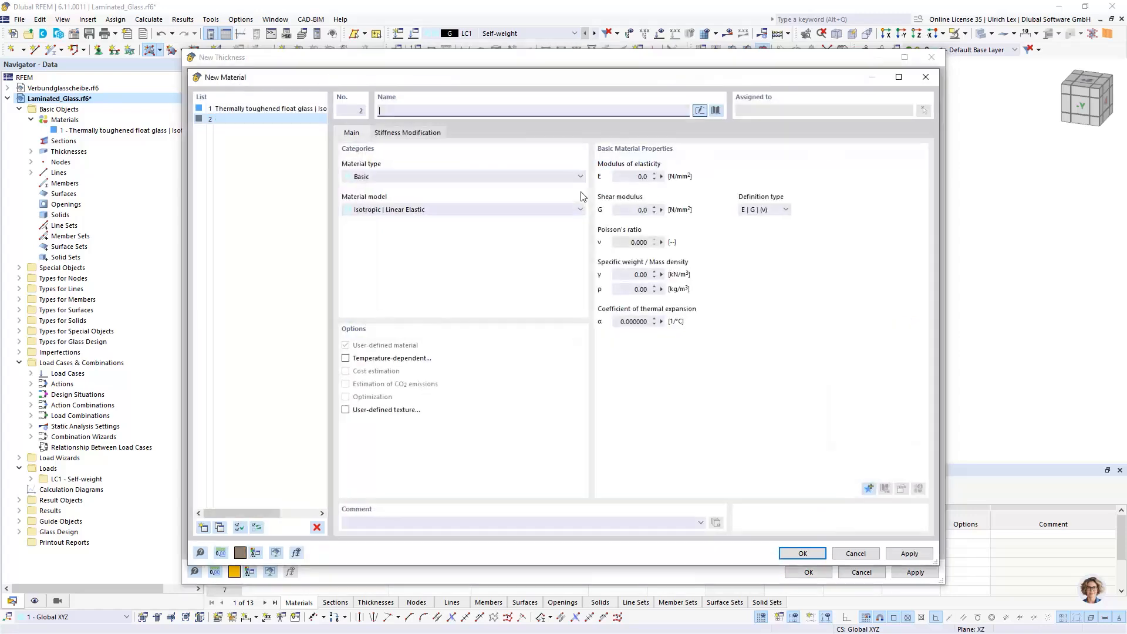
pyautogui.click(715, 111)
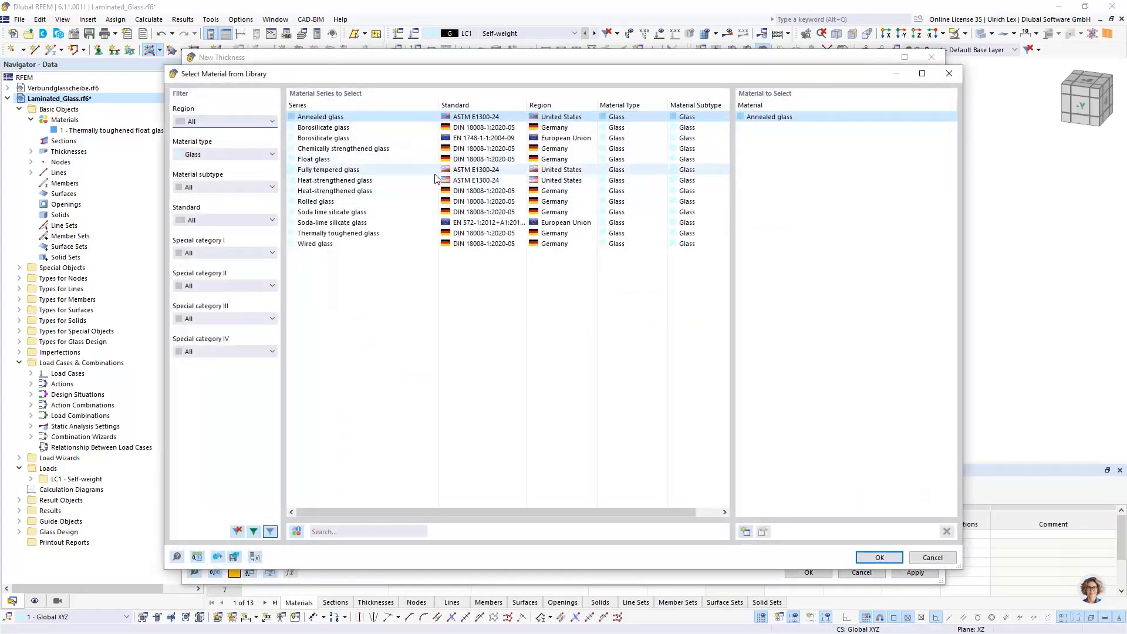
pyautogui.click(393, 161)
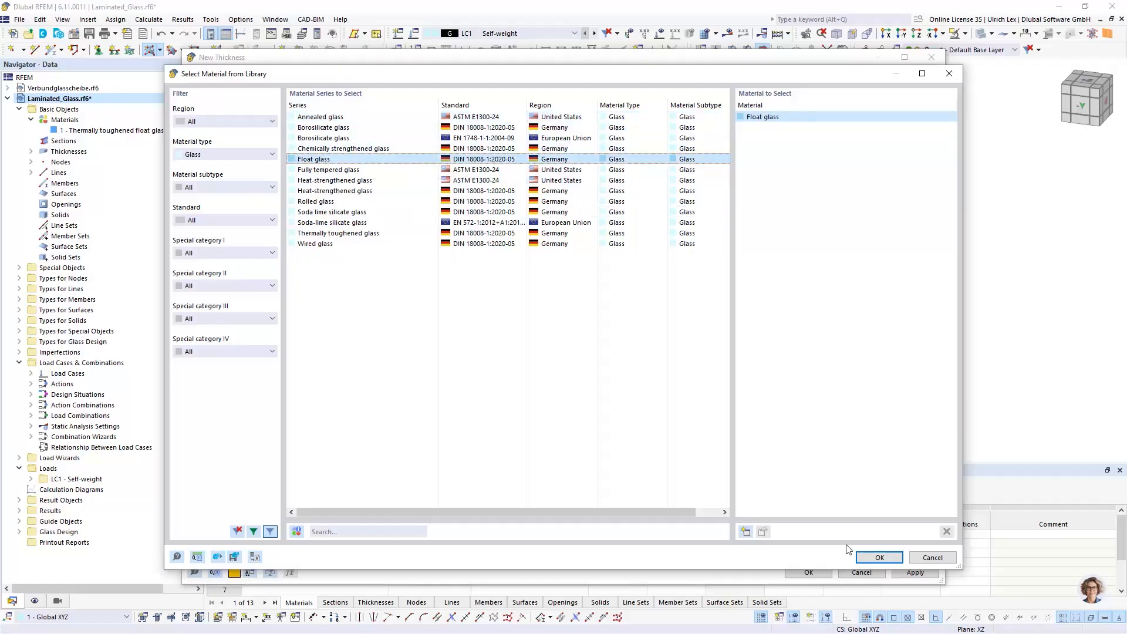
pyautogui.click(878, 558)
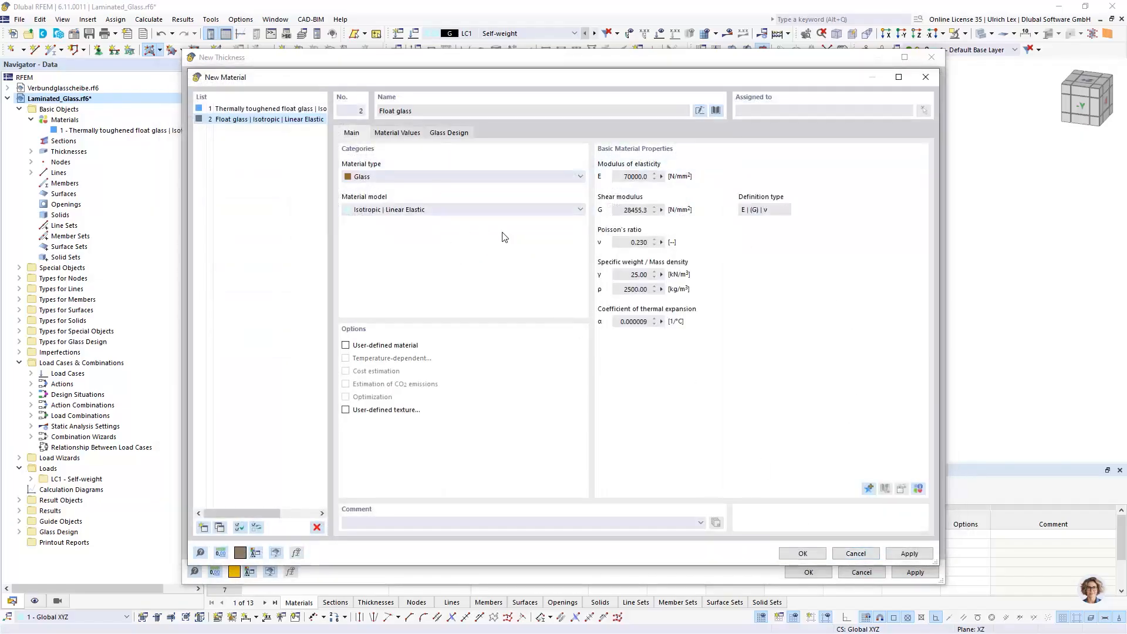
pyautogui.click(793, 556)
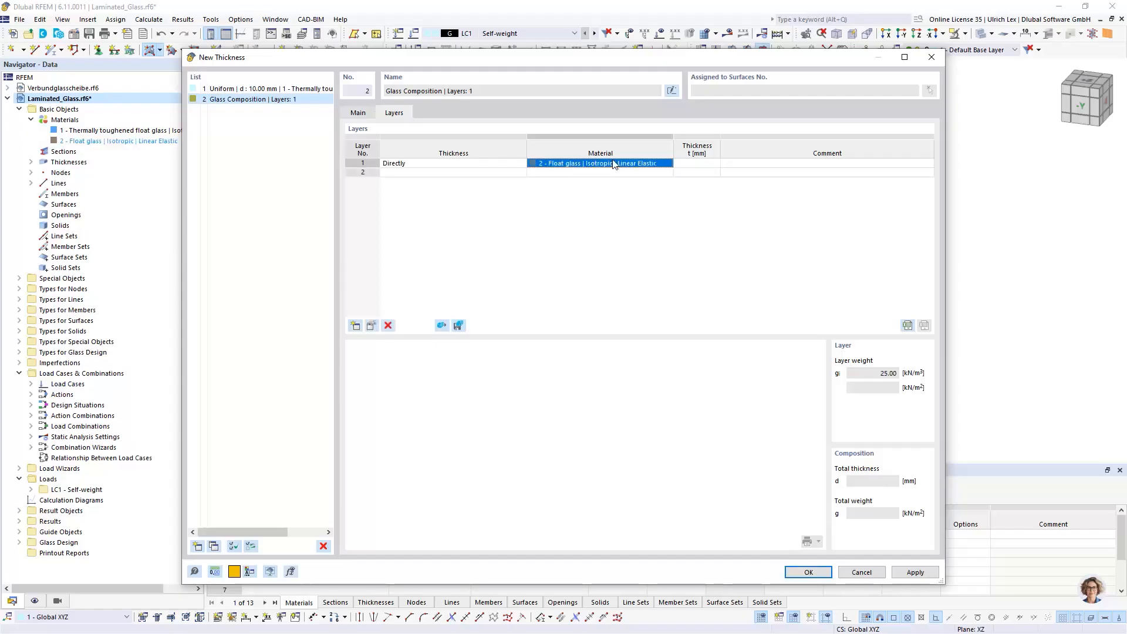
pyautogui.click(693, 168)
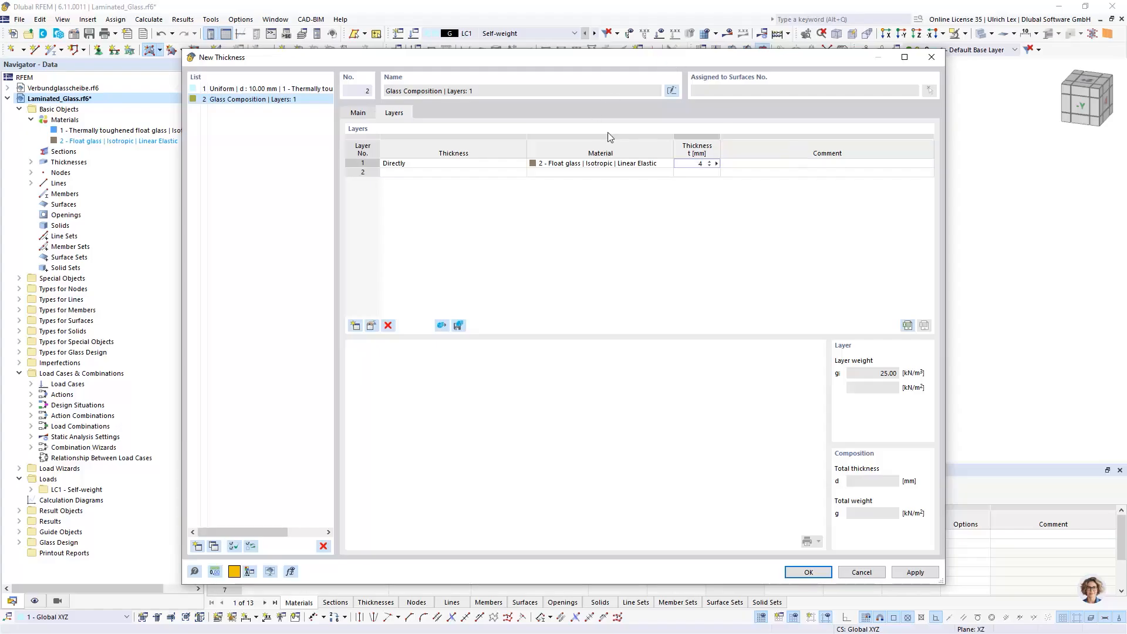
pyautogui.click(631, 175)
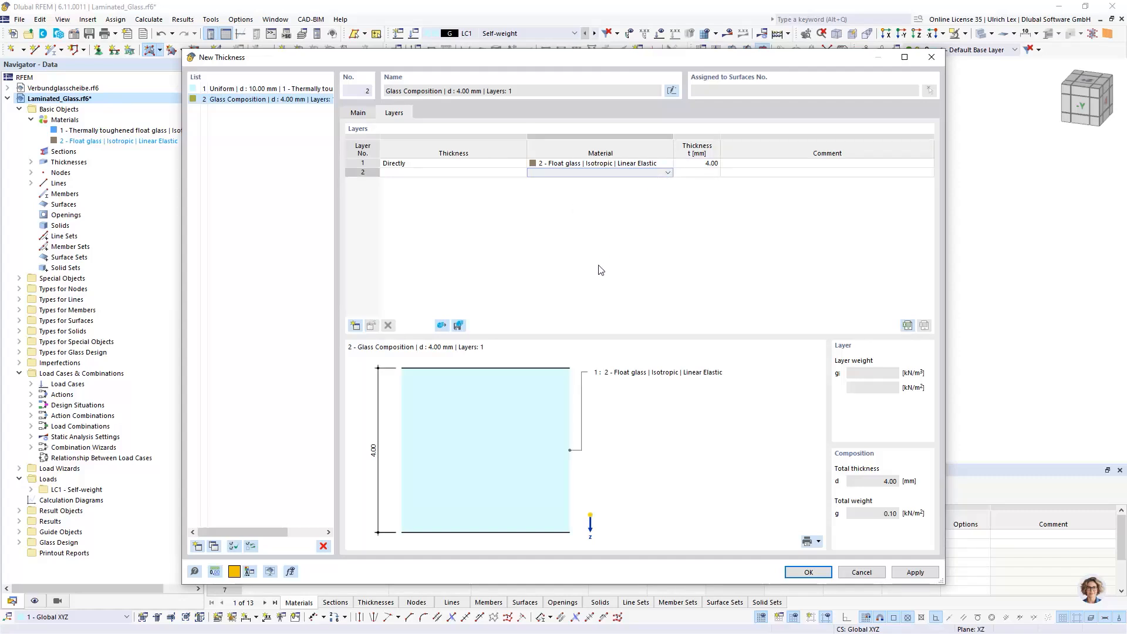
# Define layer 2 of the glass composition with the library foil PVB 22 °C loading until 10 sec and a thickness of 1.52 mm.
pyautogui.click(668, 173)
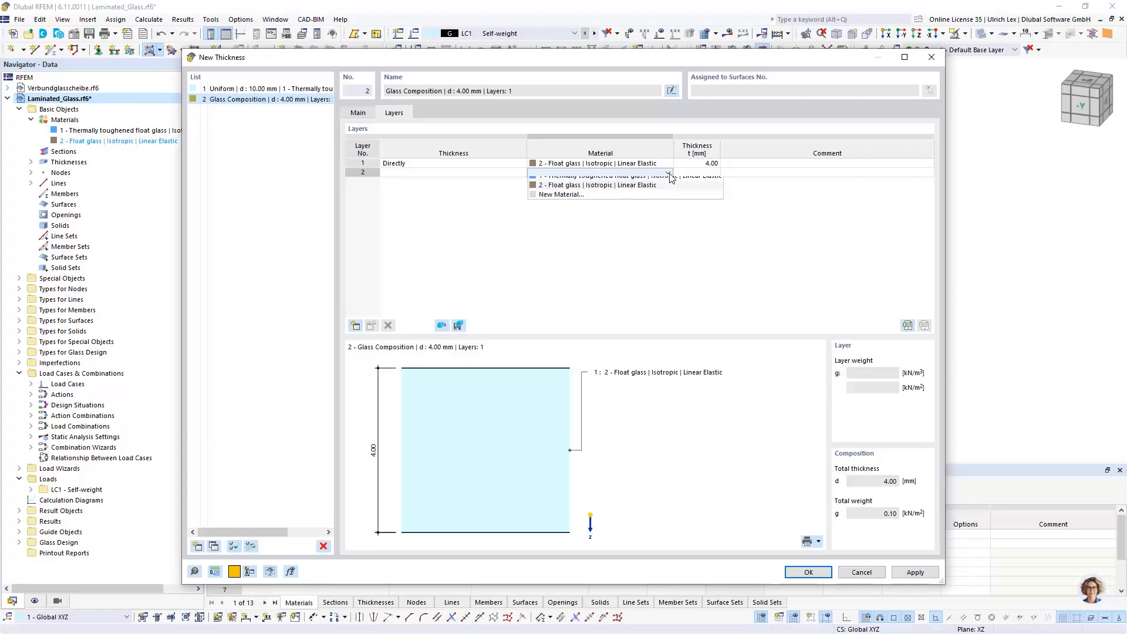
pyautogui.click(645, 199)
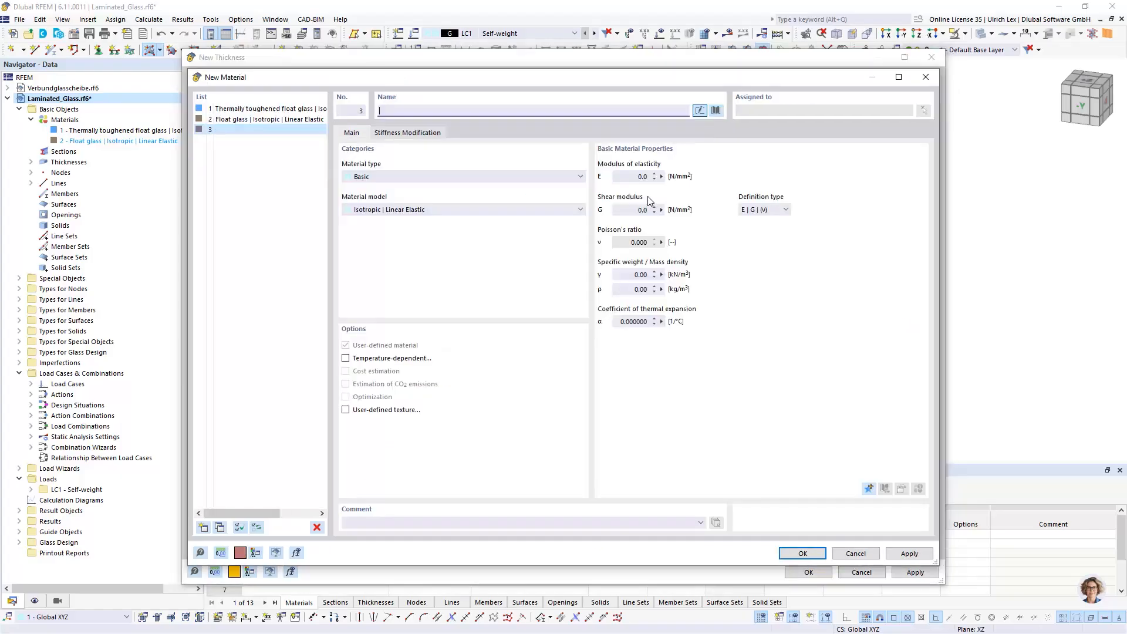
pyautogui.click(716, 111)
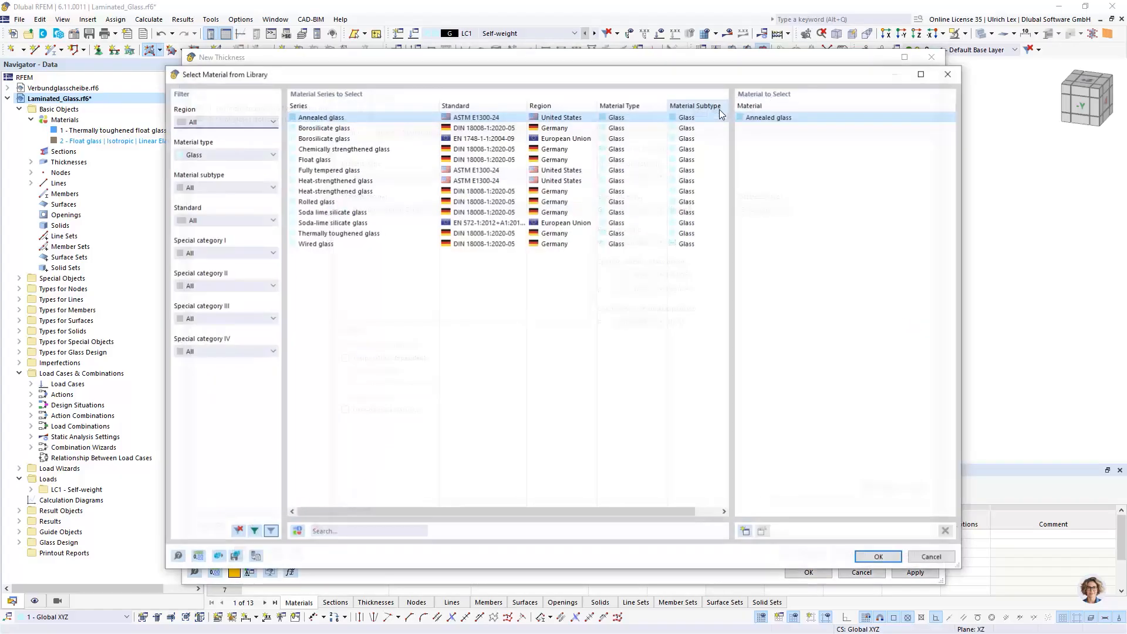
pyautogui.click(241, 155)
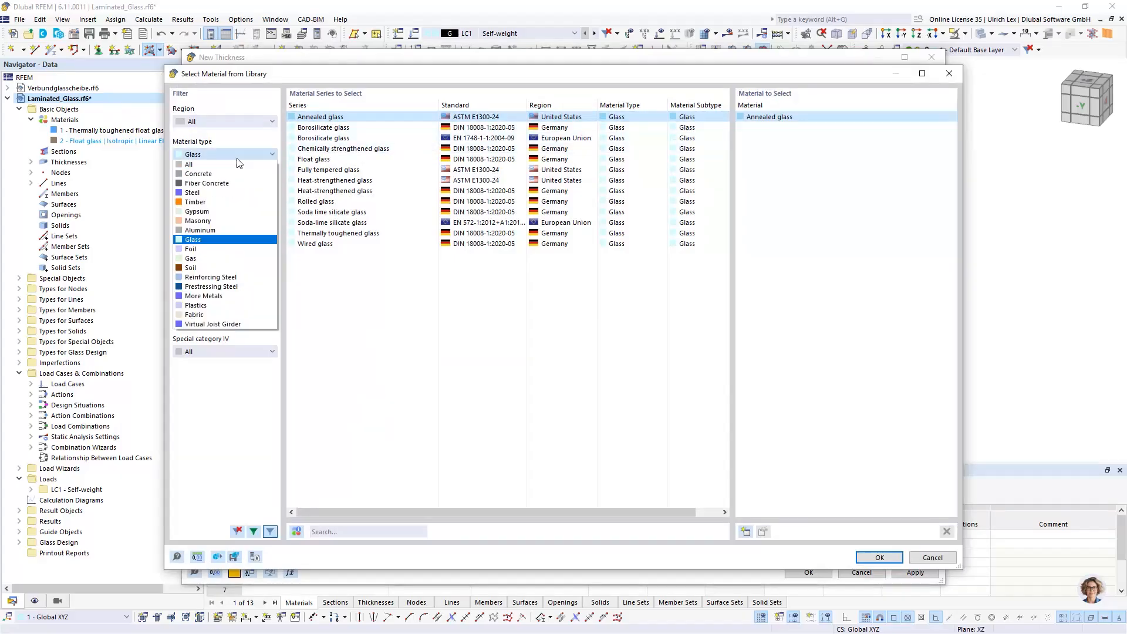
pyautogui.click(224, 251)
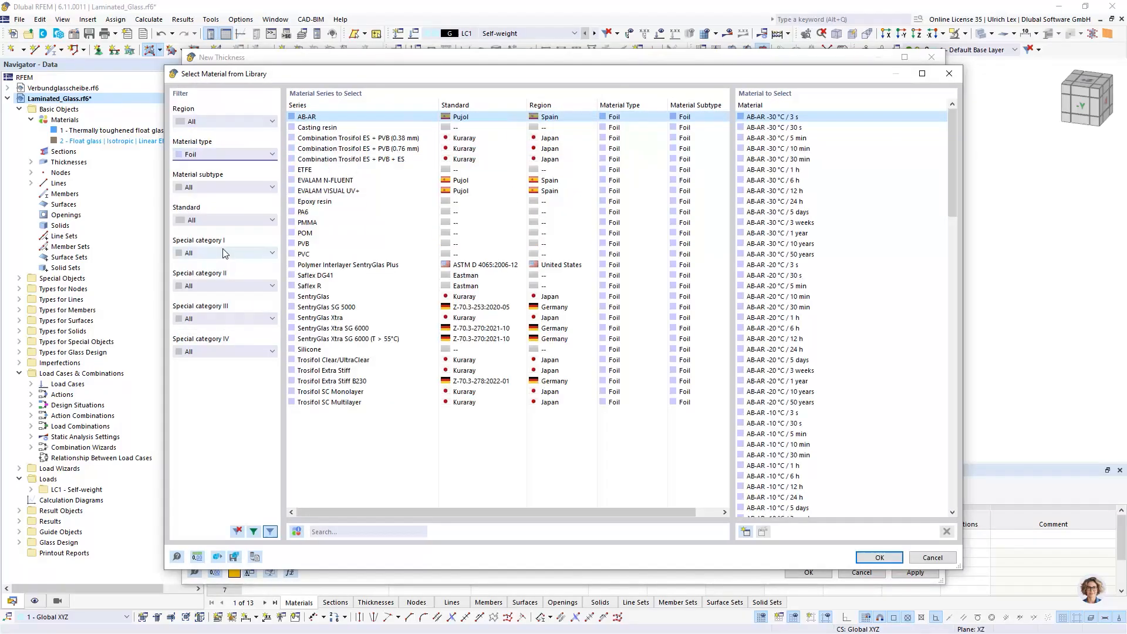
pyautogui.click(324, 243)
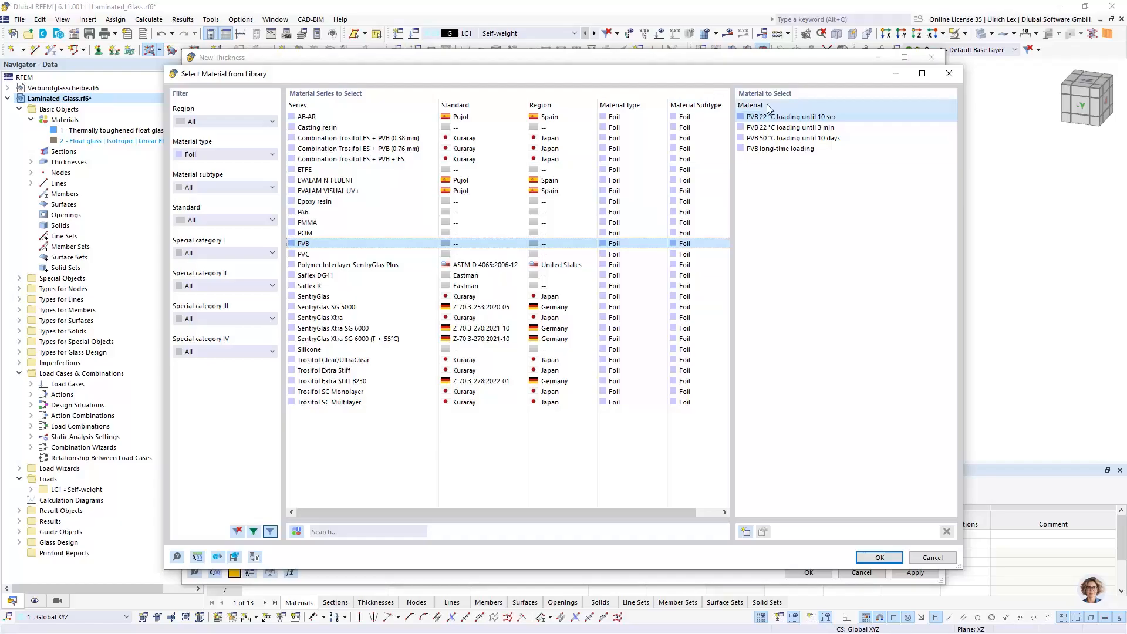
pyautogui.click(869, 559)
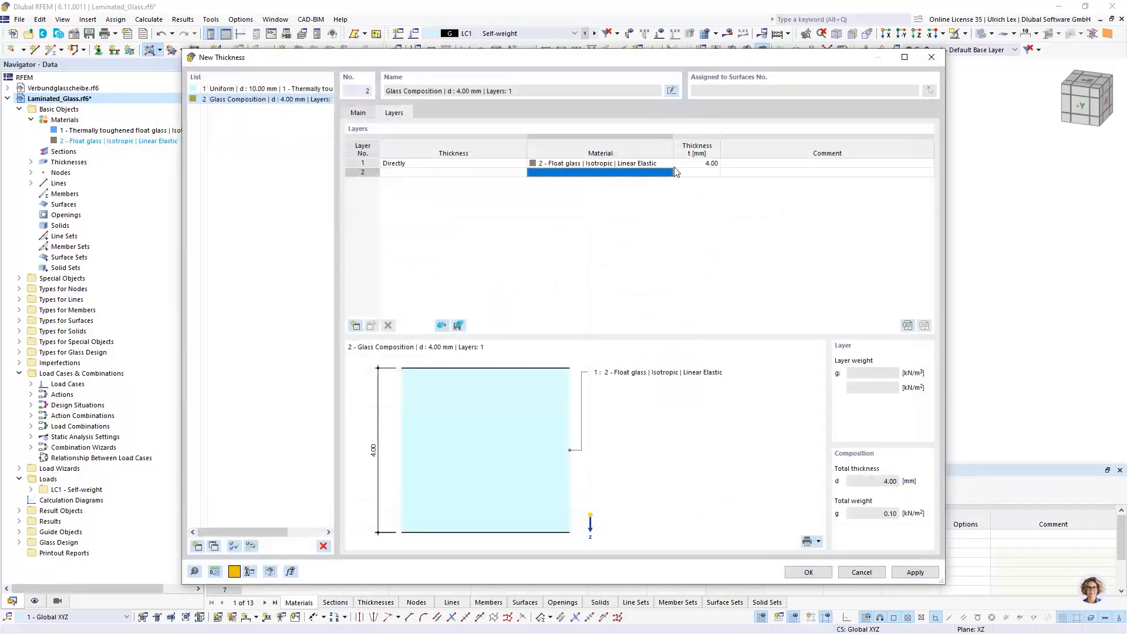
pyautogui.doubleClick(711, 174)
pyautogui.write('1,52')
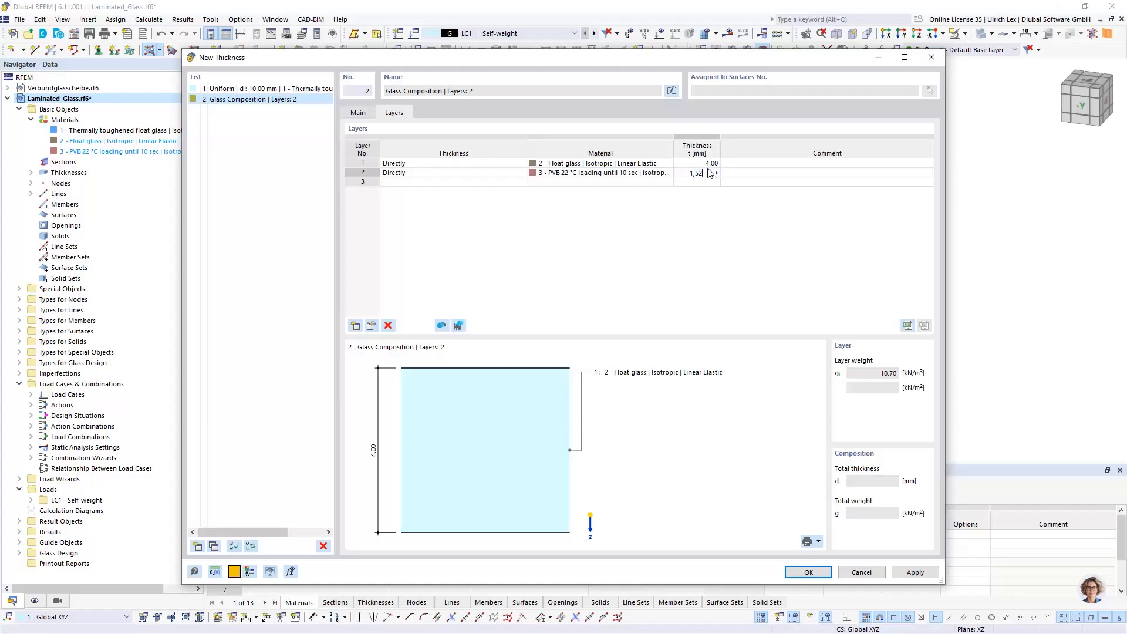
# Add layer 3 to the glass composition with the existing Float glass material and a thickness of 4 mm.
pyautogui.click(663, 183)
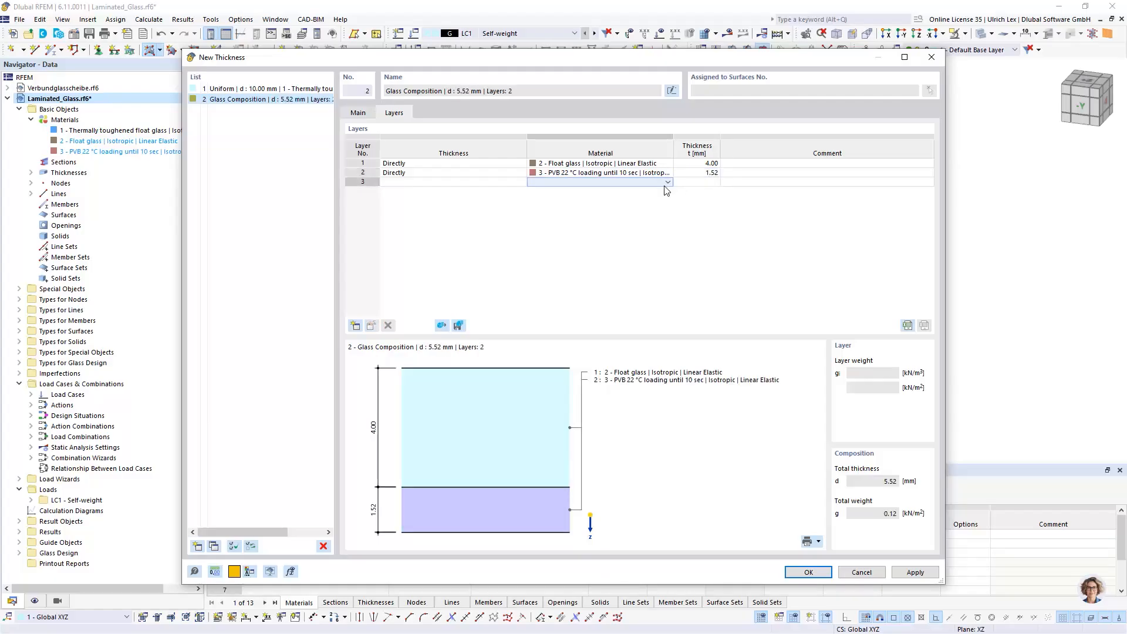
pyautogui.click(667, 182)
pyautogui.click(577, 200)
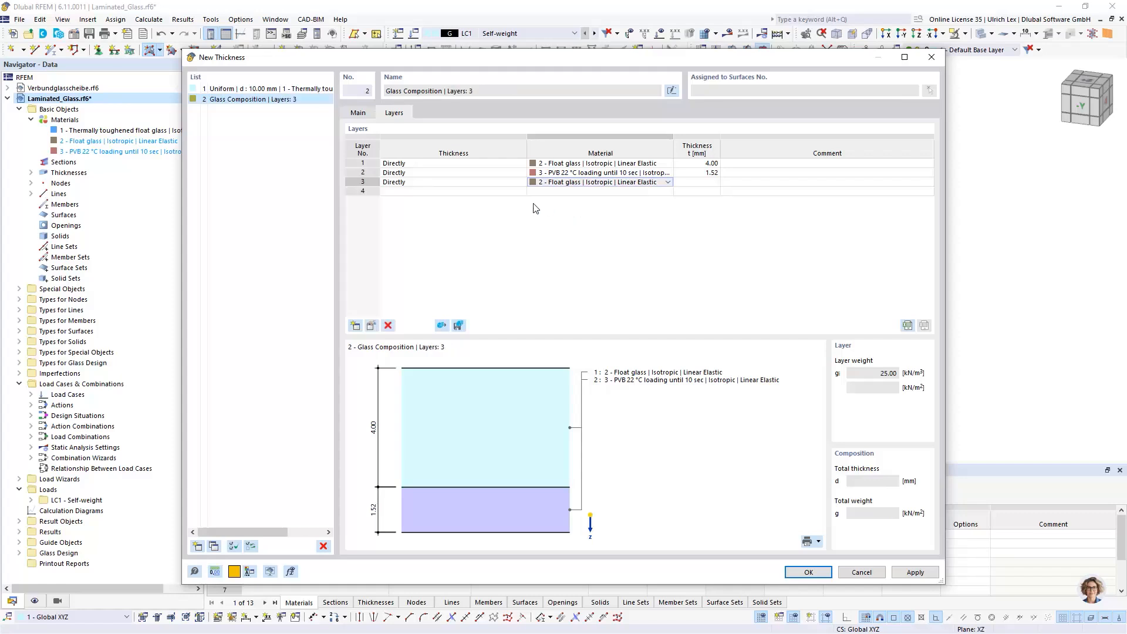
pyautogui.click(710, 182)
pyautogui.write('4')
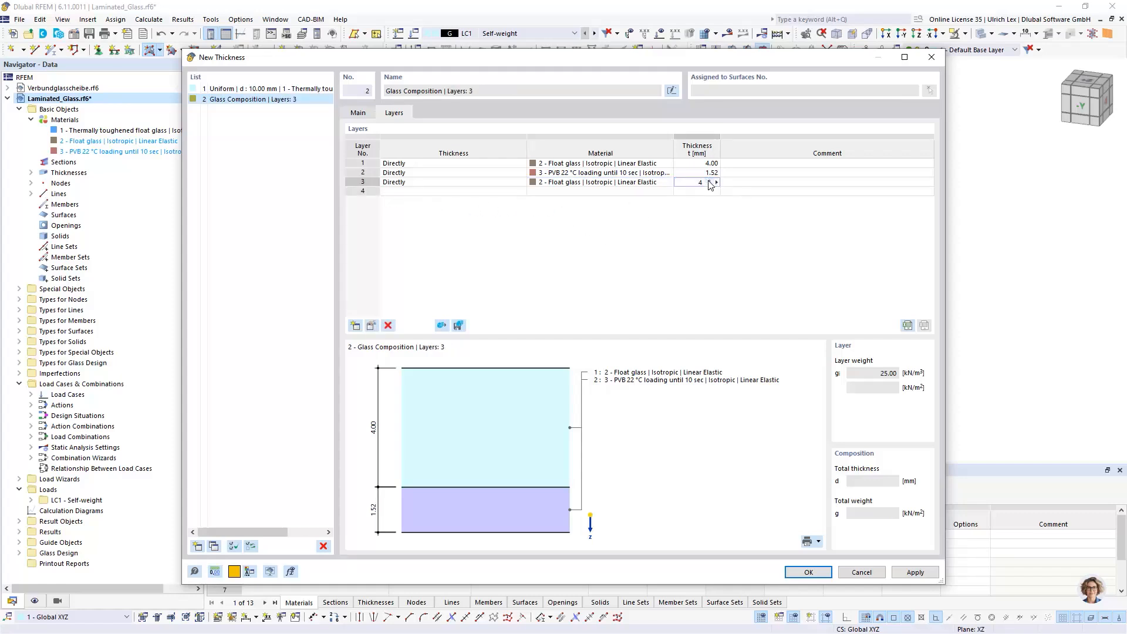
pyautogui.press('Return')
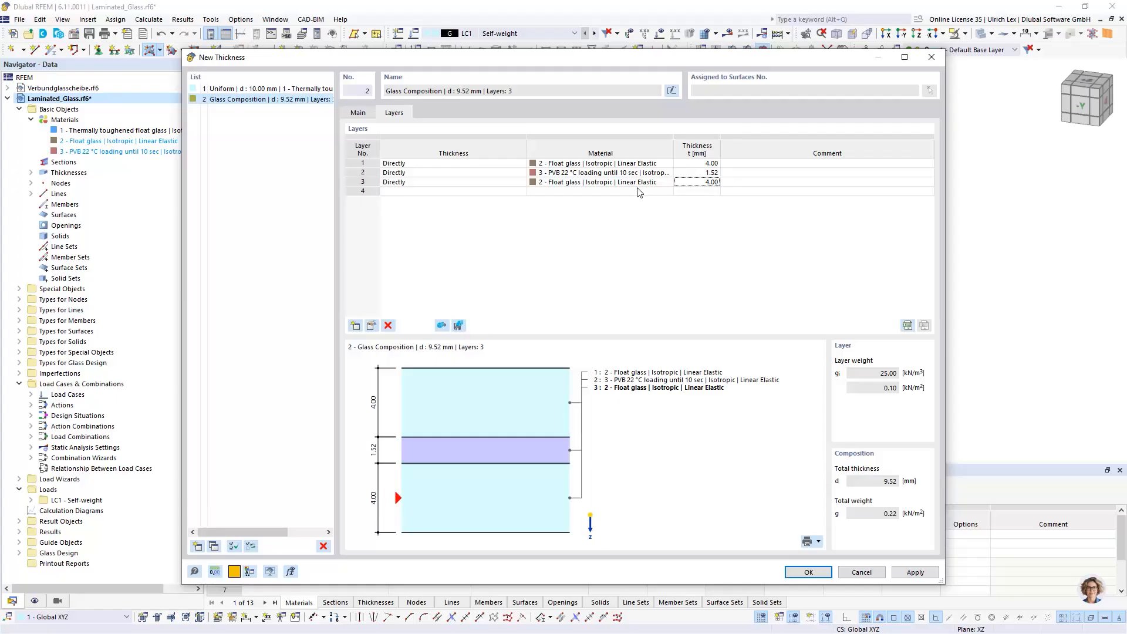
# Accept the three-layer glass composition for the new surface and create the surface from the rectangular outline's boundary lines.
pyautogui.moveTo(638, 57); pyautogui.dragTo(597, 37)
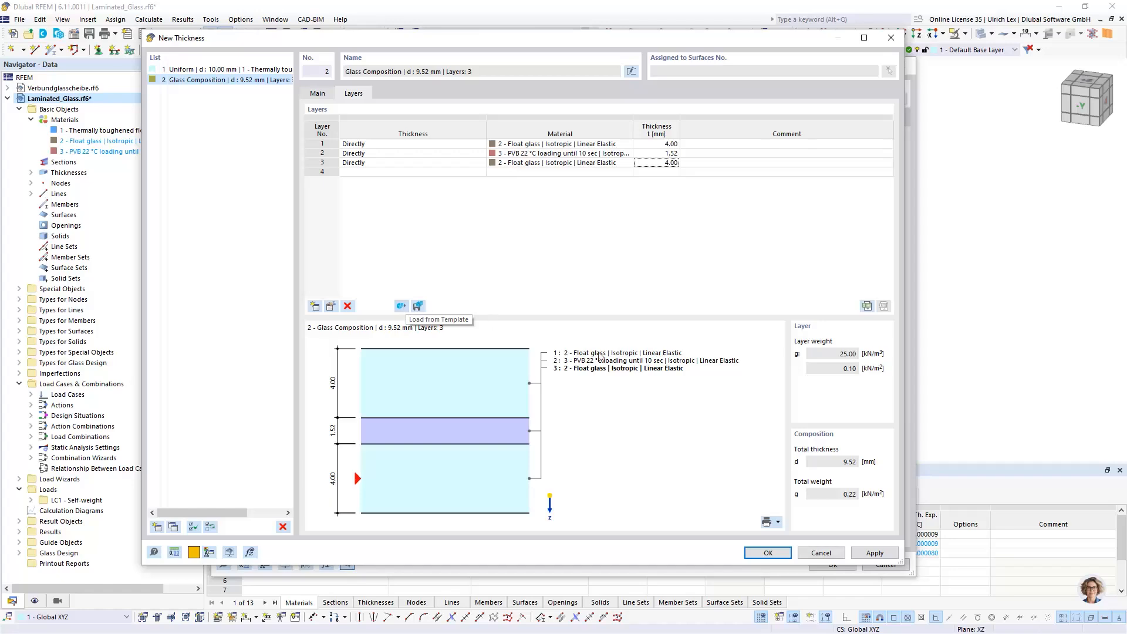
pyautogui.click(767, 553)
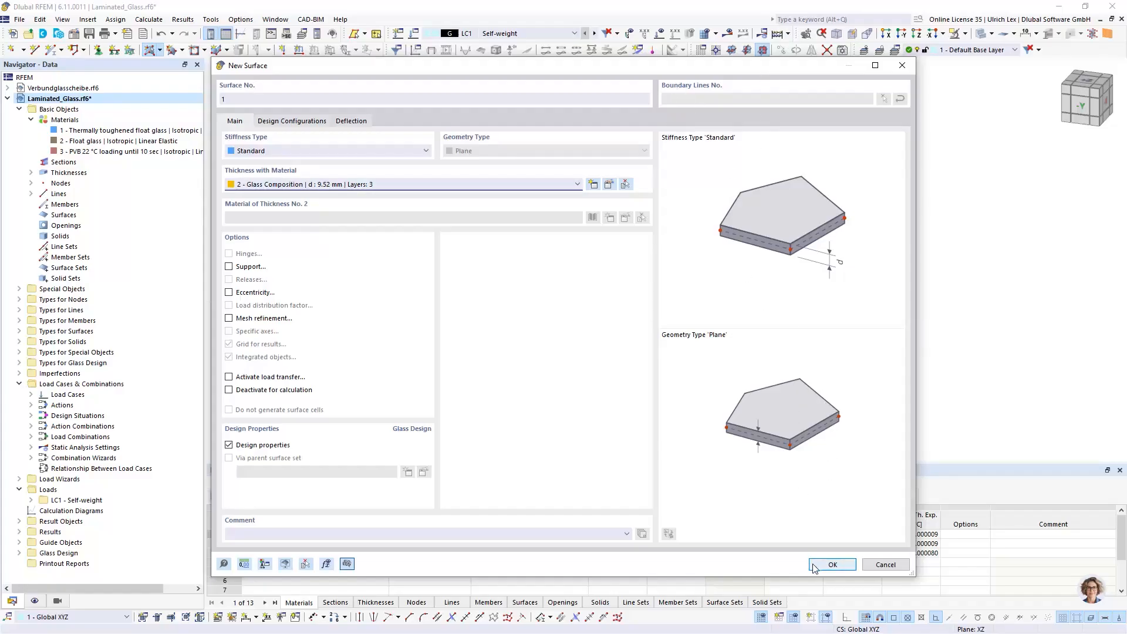
pyautogui.click(832, 564)
pyautogui.click(571, 242)
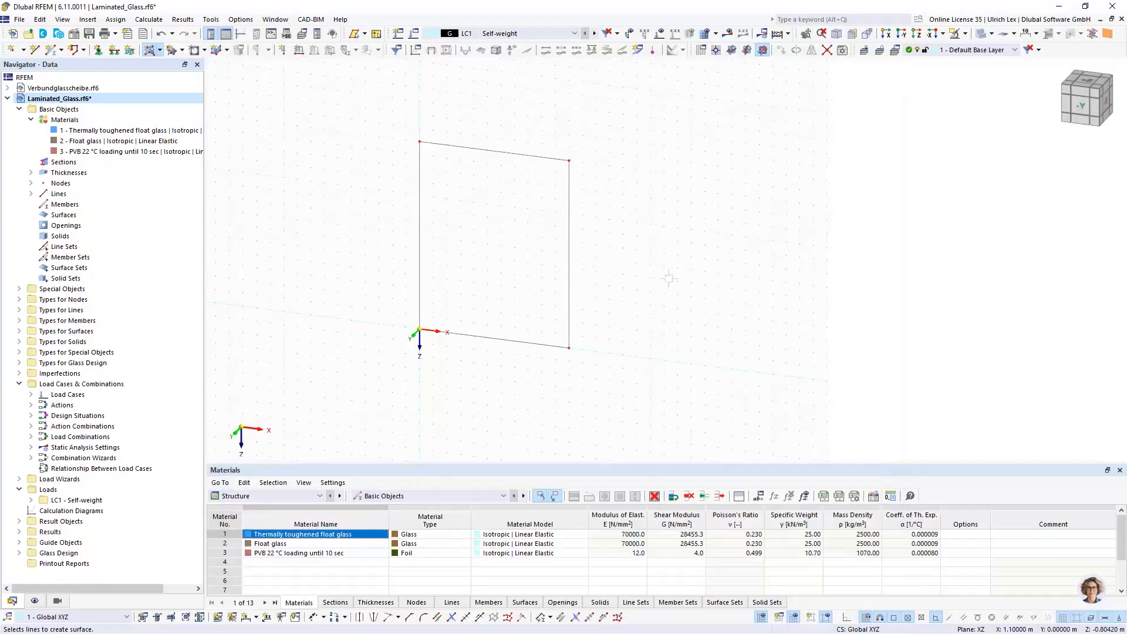
pyautogui.press('Escape')
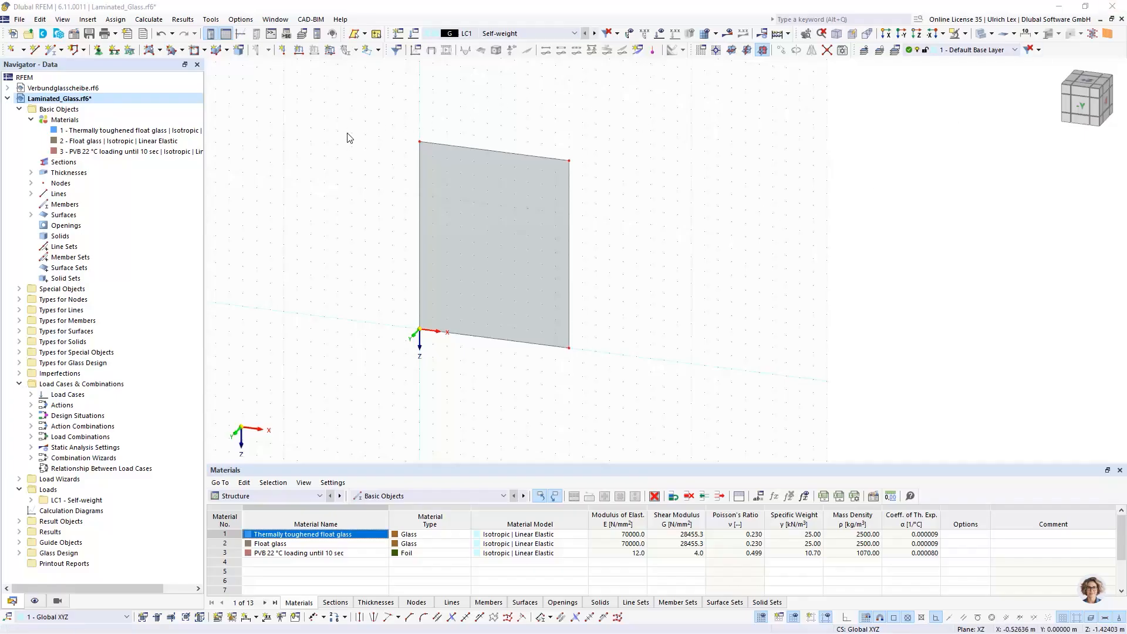
# Divide the pane's lower edge by distance, with a new node 0.2 m from the line start at the origin.
pyautogui.scroll(1, 410, 229)
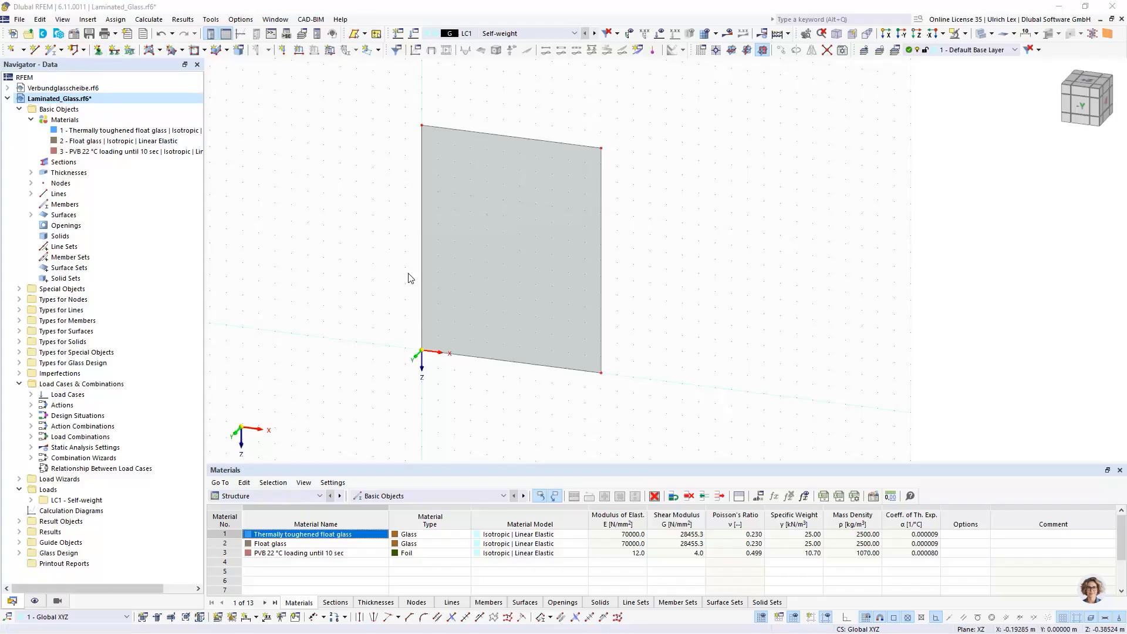
pyautogui.keyDown('ctrl'); pyautogui.moveTo(675, 315); pyautogui.dragTo(642, 320, button='middle'); pyautogui.keyUp('ctrl')
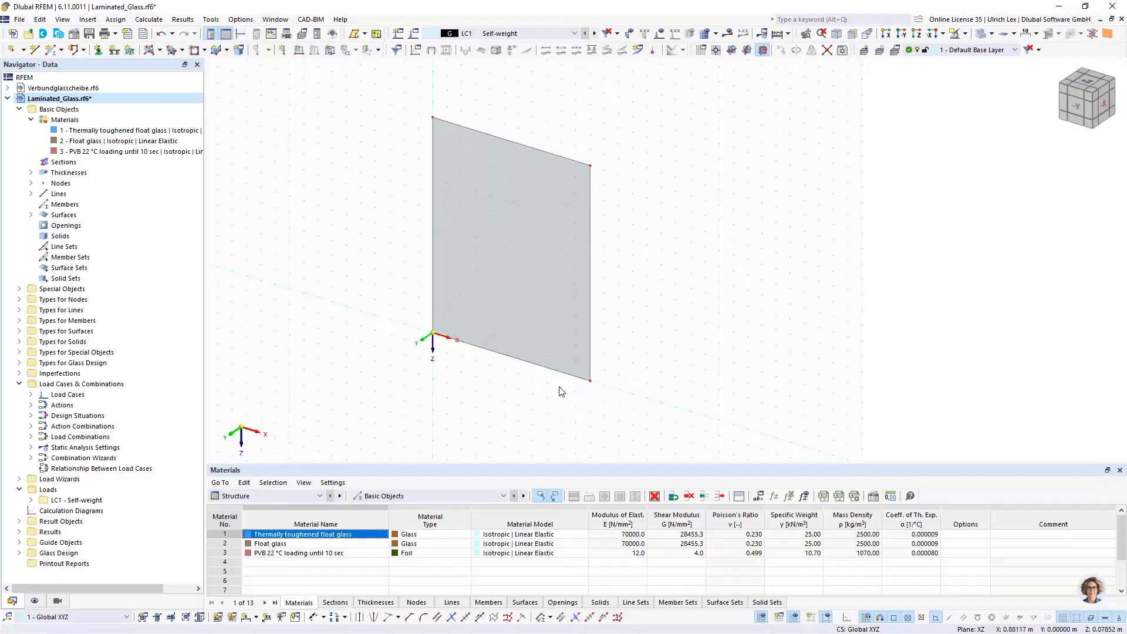
pyautogui.keyDown('ctrl'); pyautogui.moveTo(553, 382); pyautogui.dragTo(563, 371, button='middle'); pyautogui.keyUp('ctrl')
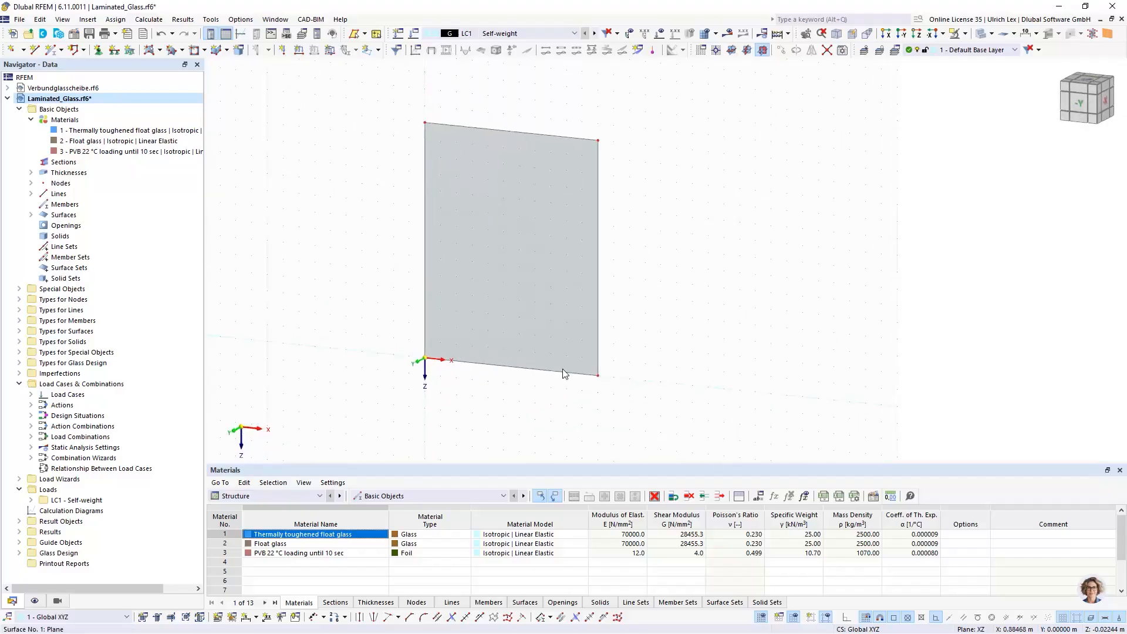
pyautogui.scroll(3, 552, 387)
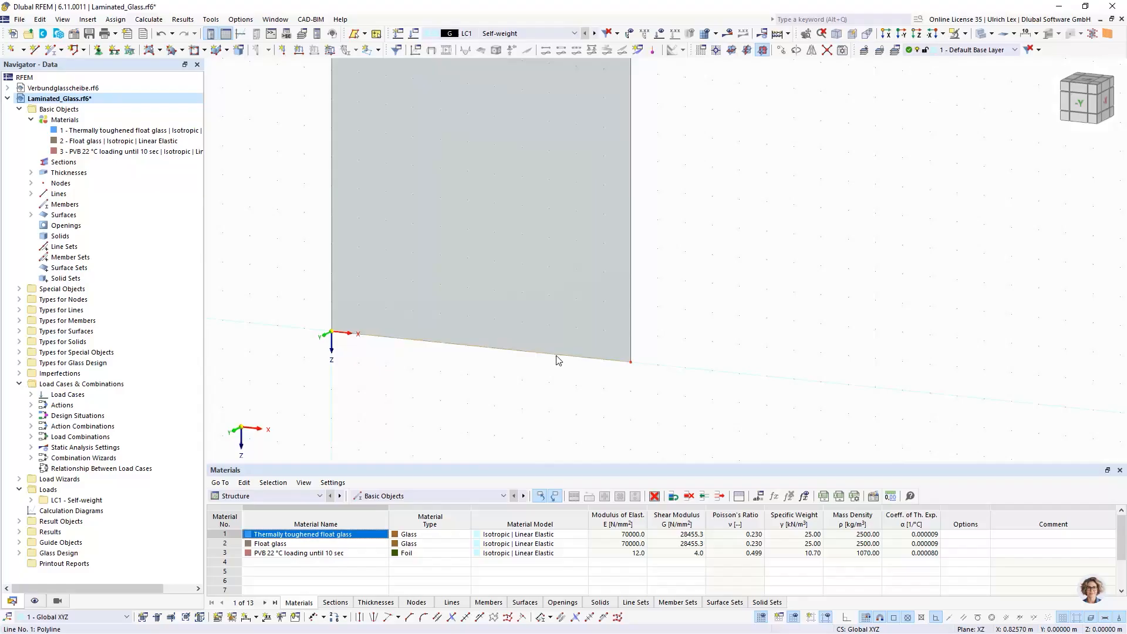
pyautogui.rightClick(557, 360)
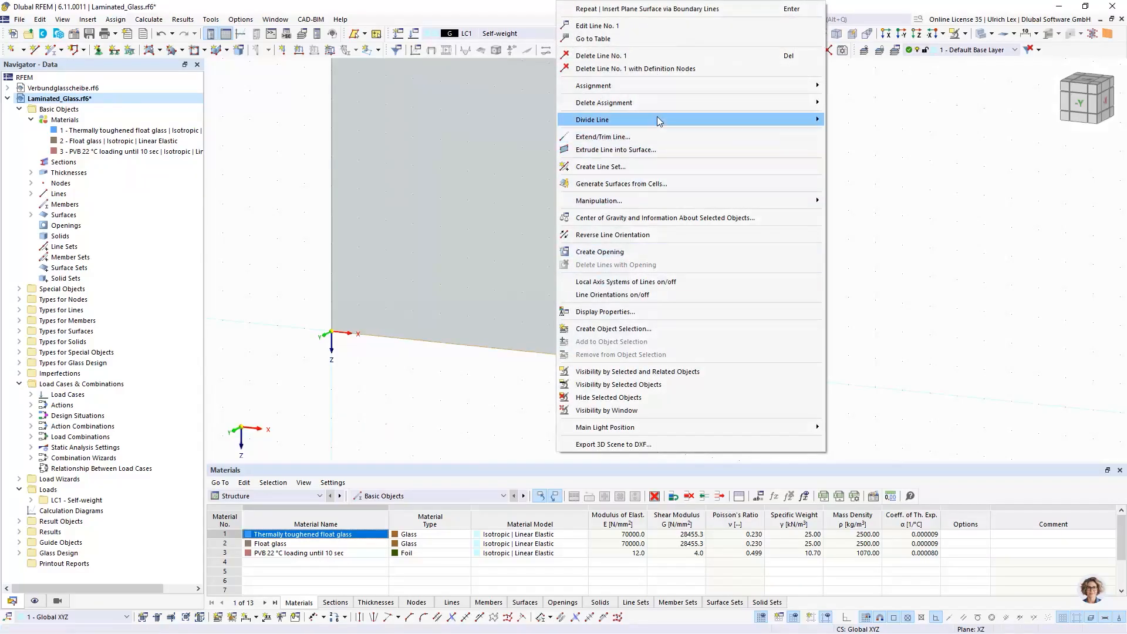
pyautogui.moveTo(656, 118)
pyautogui.click(856, 146)
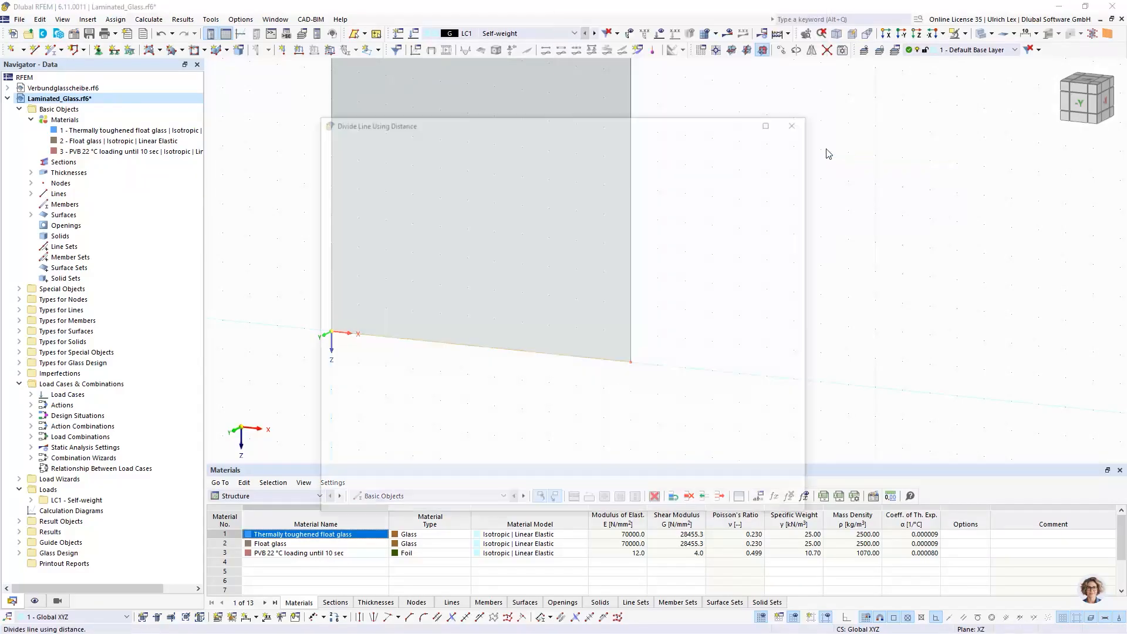
pyautogui.moveTo(352, 217); pyautogui.dragTo(397, 219)
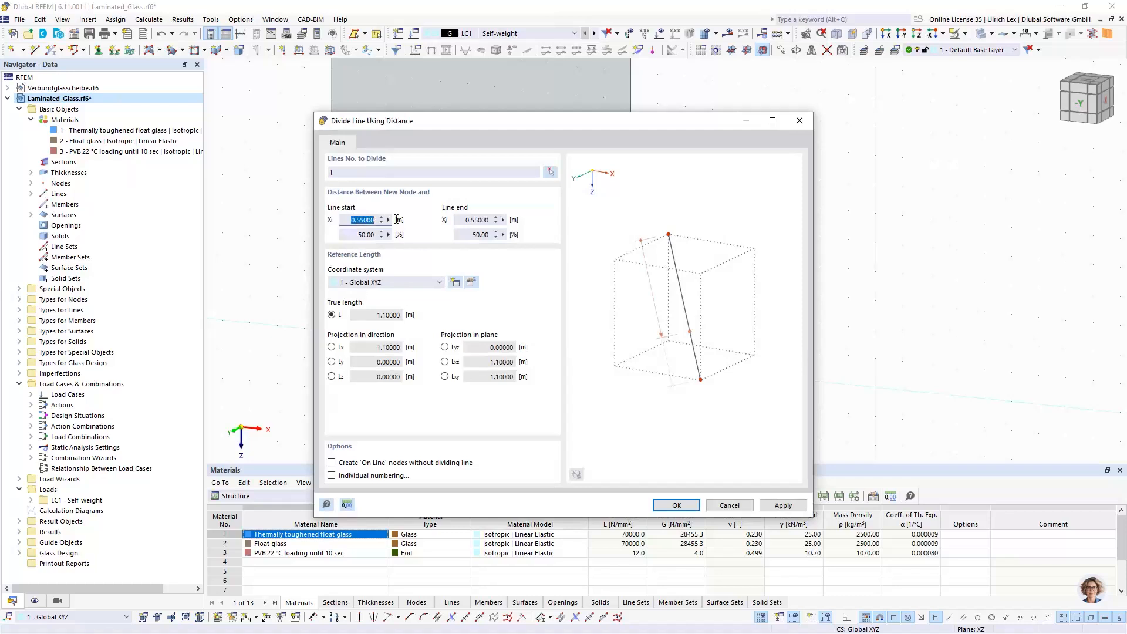
pyautogui.write('0,2')
pyautogui.click(673, 504)
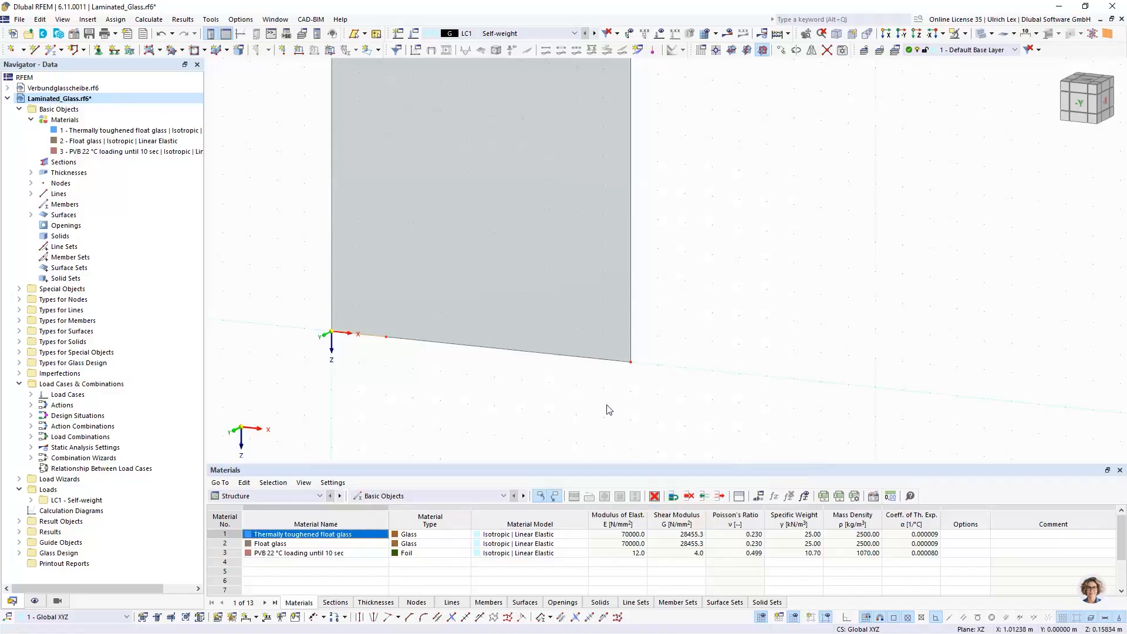
# Divide the longer remaining part of the lower edge by distance, with a new node 0.2 m from the line end.
pyautogui.rightClick(589, 358)
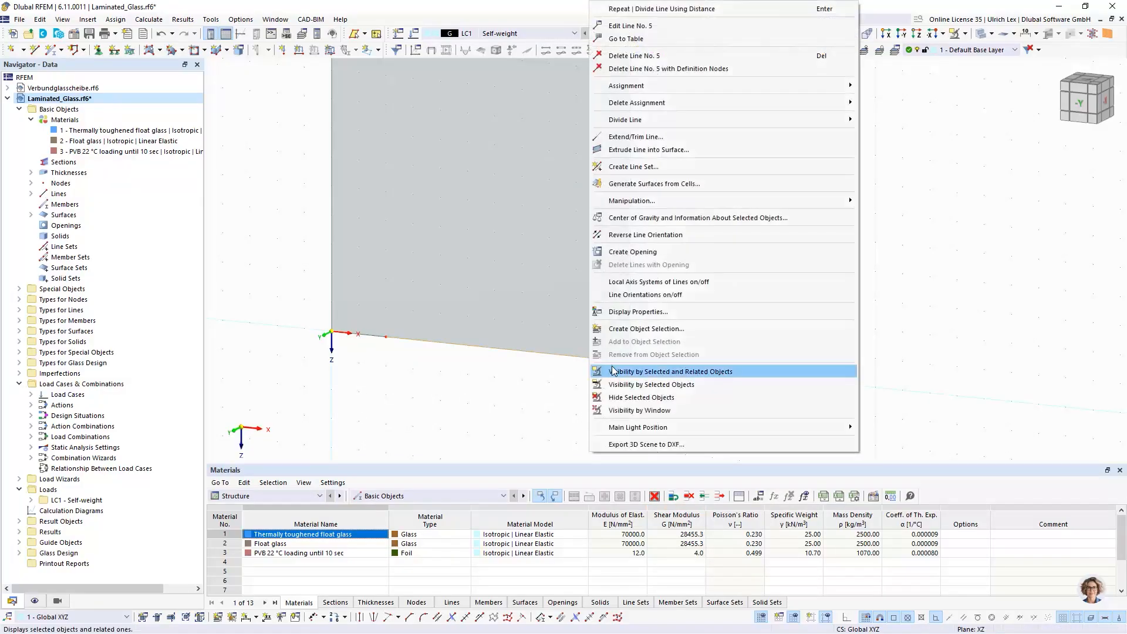
pyautogui.moveTo(646, 120)
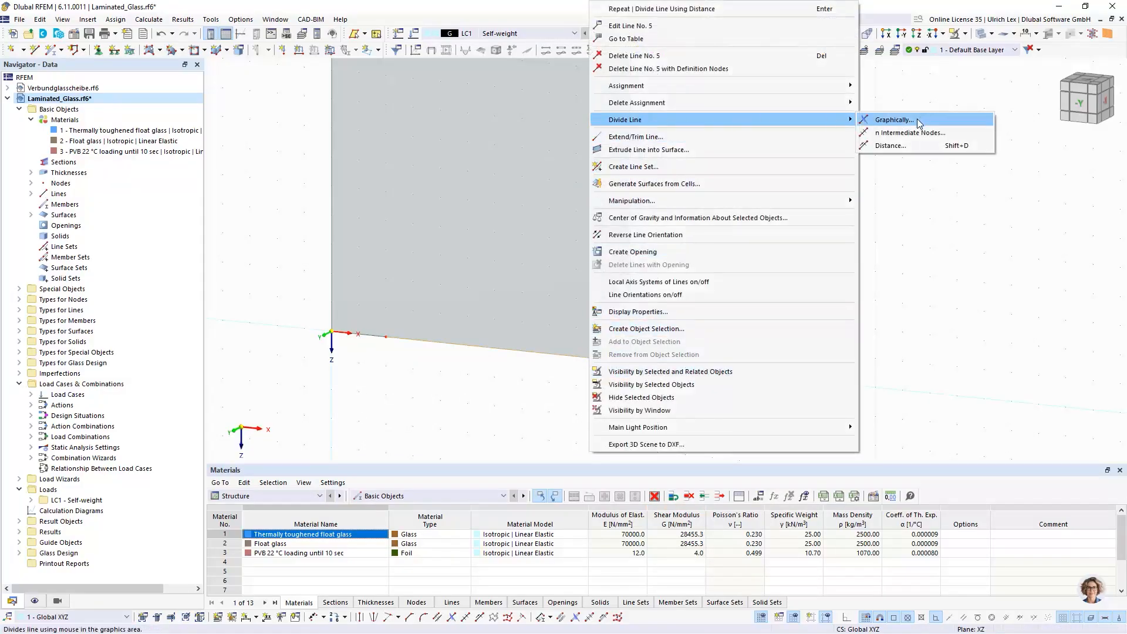
pyautogui.click(896, 146)
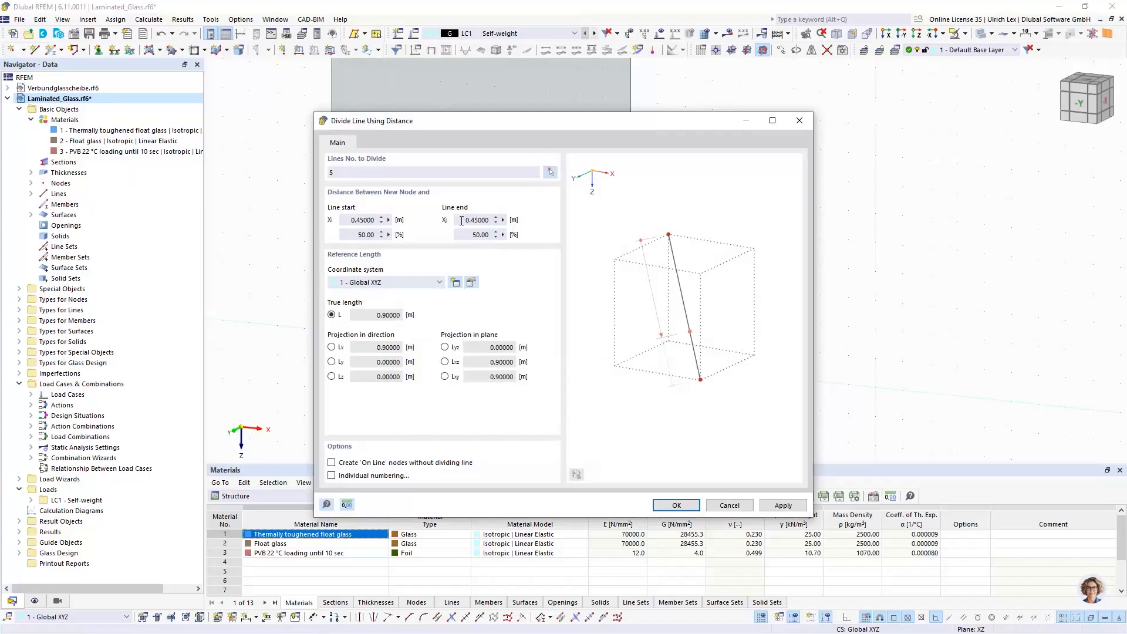
pyautogui.moveTo(461, 220); pyautogui.dragTo(509, 222)
pyautogui.write('0,2')
pyautogui.press('Return')
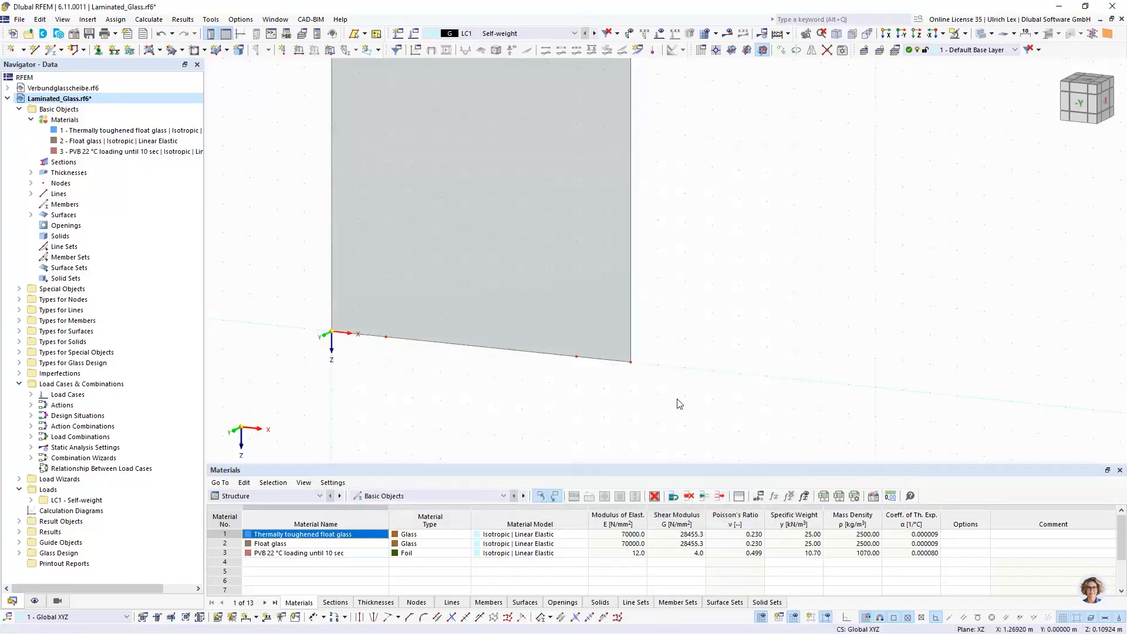
# Create a nodal support restrained only in uZ and assign it to the lower edge's division node farther from the origin.
pyautogui.scroll(-1, 730, 413)
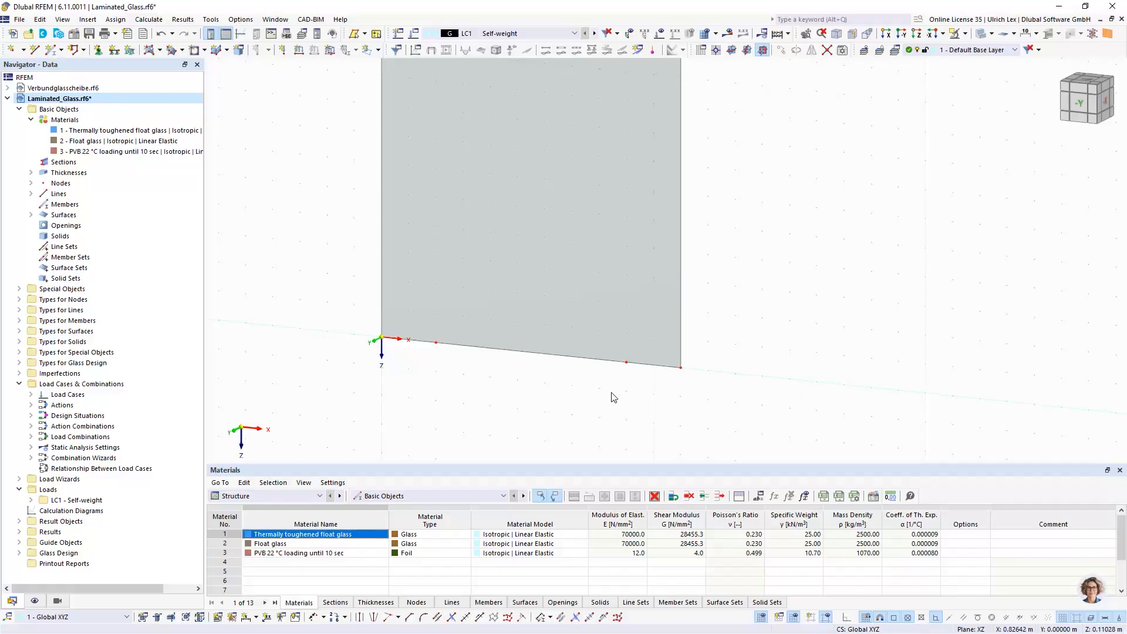
pyautogui.click(98, 50)
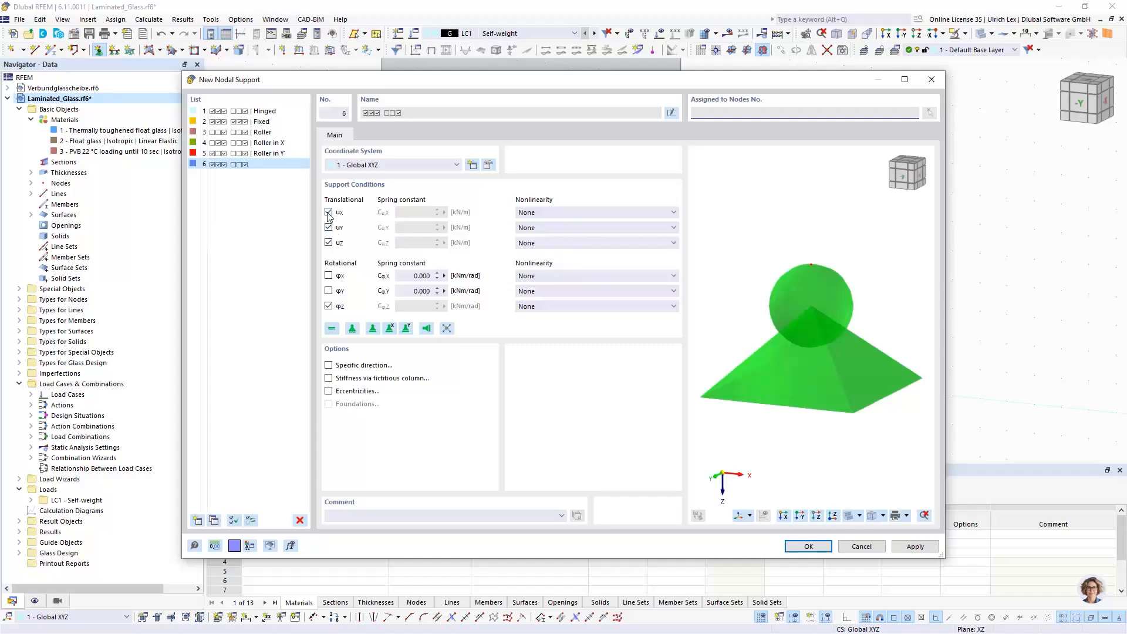
pyautogui.click(328, 212)
pyautogui.click(329, 228)
pyautogui.click(328, 306)
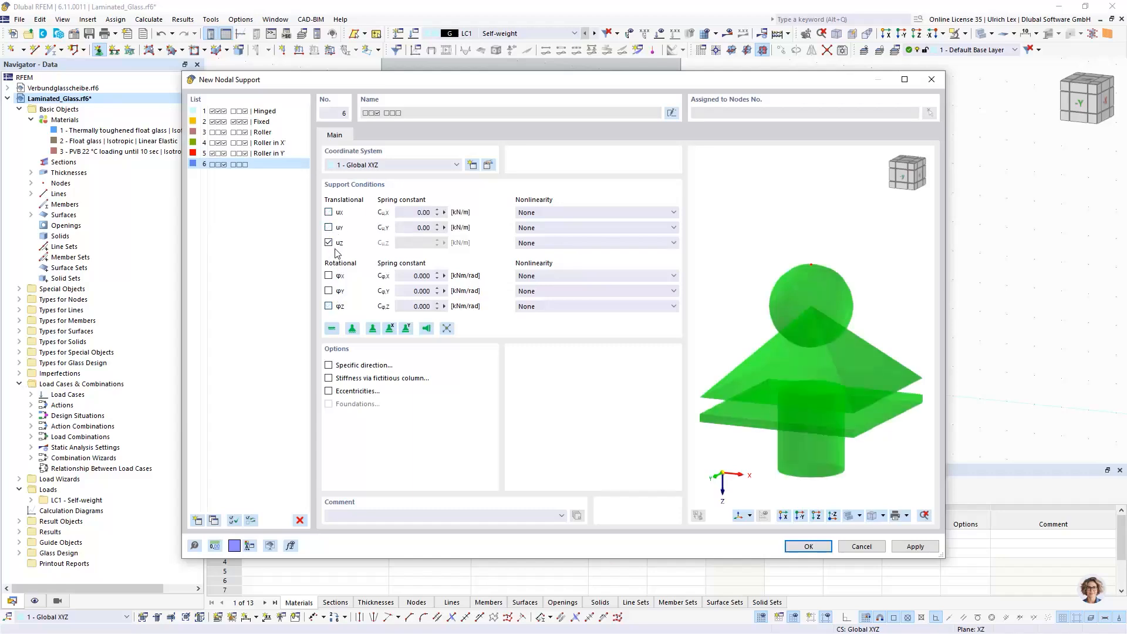
pyautogui.click(806, 546)
pyautogui.click(641, 449)
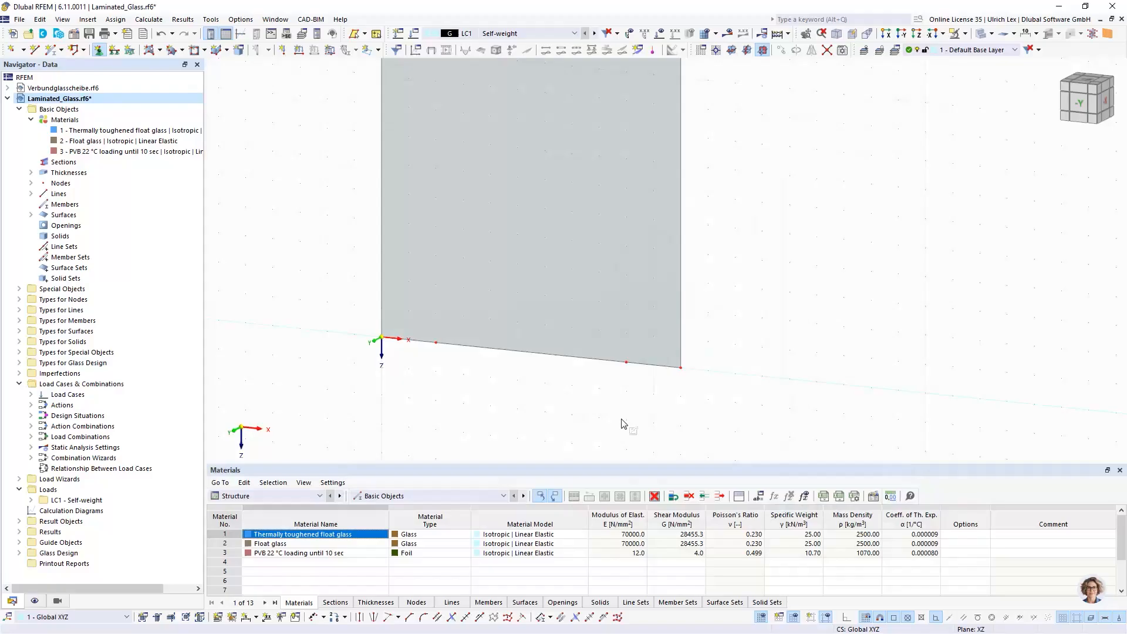
pyautogui.click(626, 362)
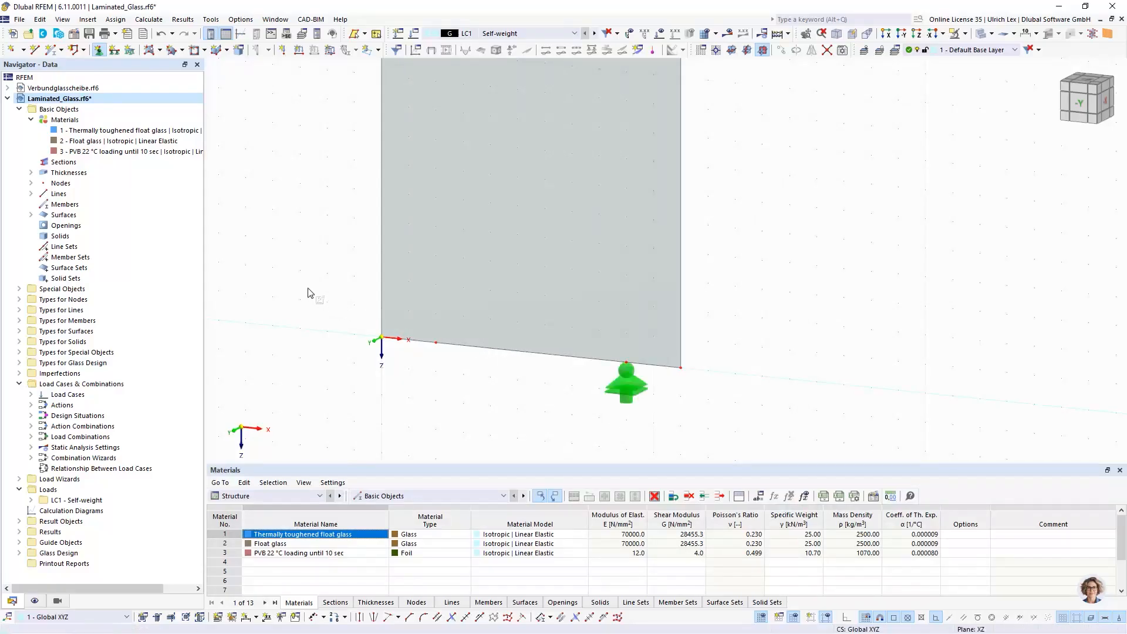
# Create a nodal support restrained only in uX and uZ and assign it to the lower edge's division node nearer the origin.
pyautogui.click(102, 53)
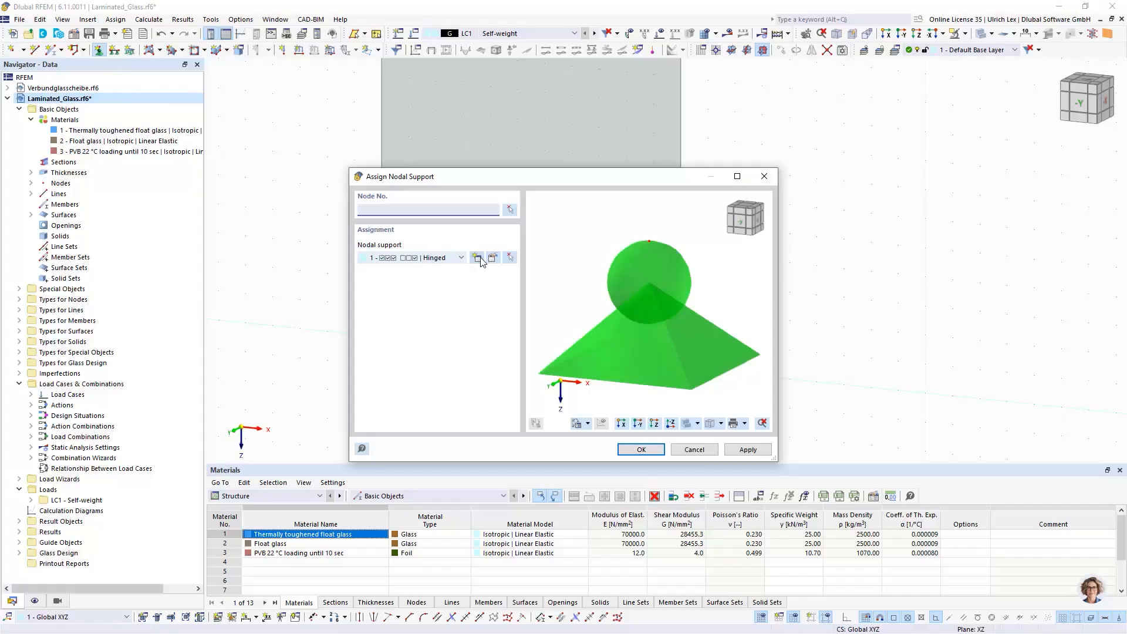
pyautogui.click(477, 258)
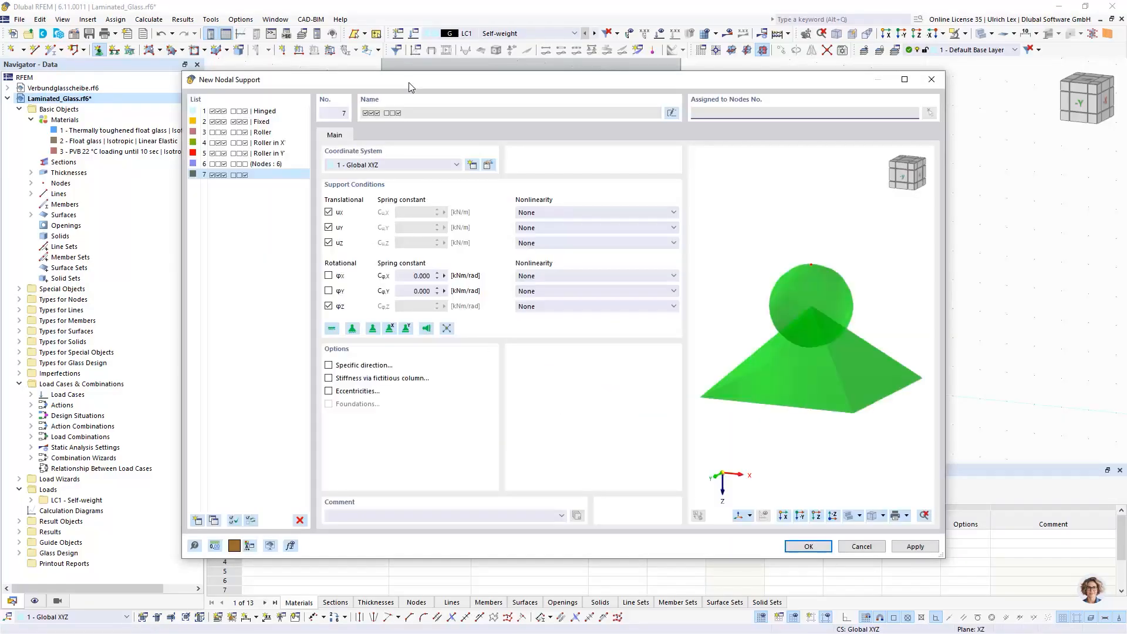
pyautogui.moveTo(409, 83); pyautogui.dragTo(550, 79)
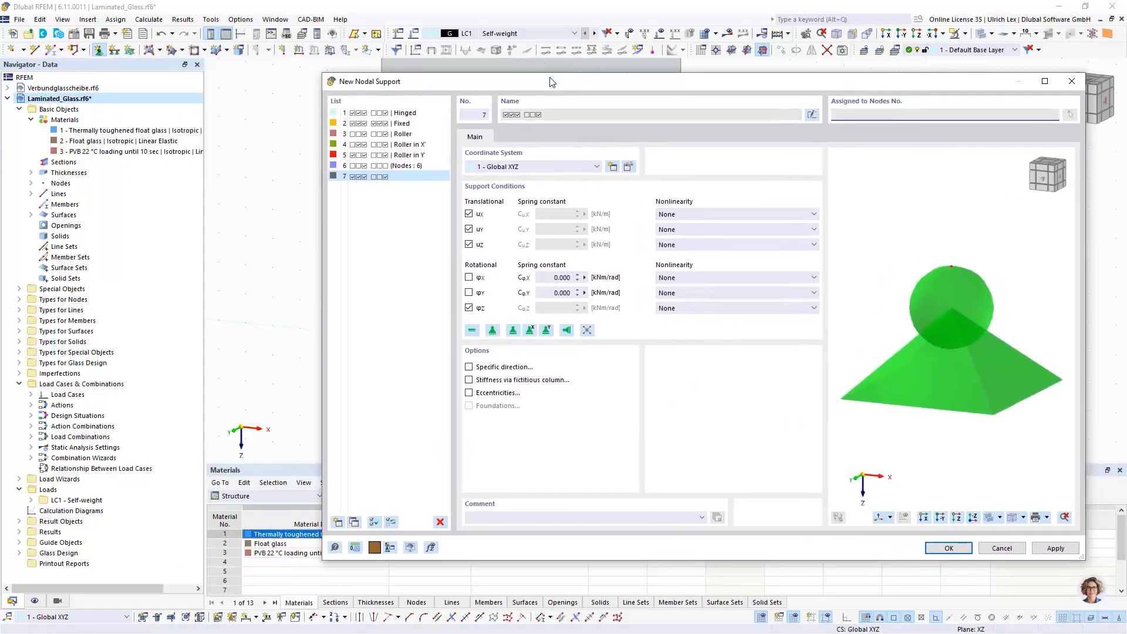
pyautogui.click(468, 229)
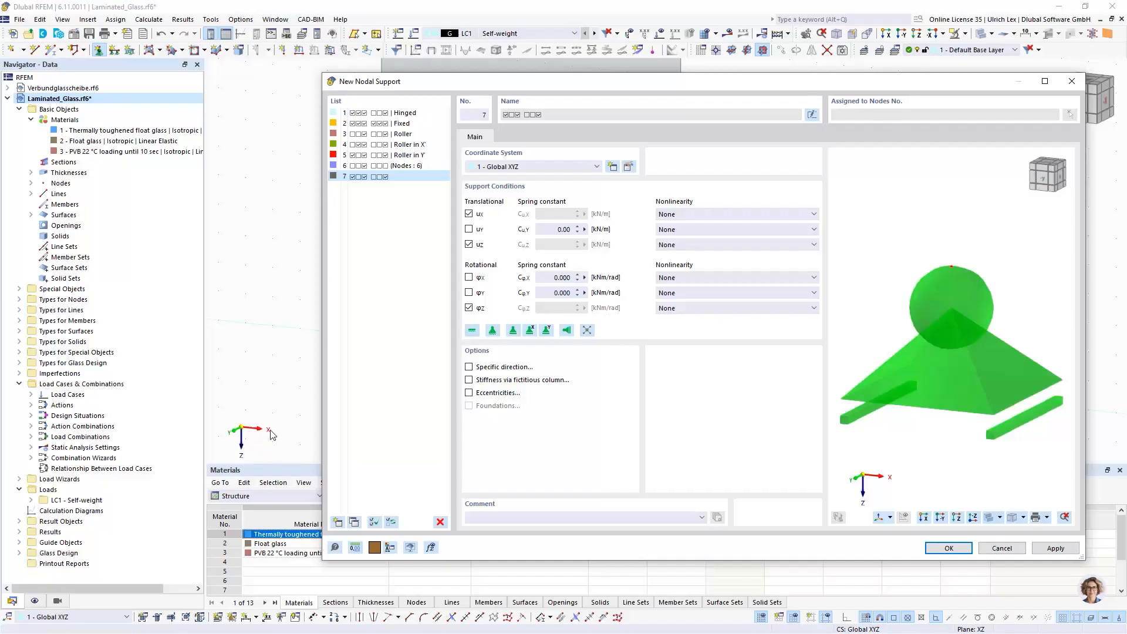
pyautogui.click(470, 310)
pyautogui.click(935, 543)
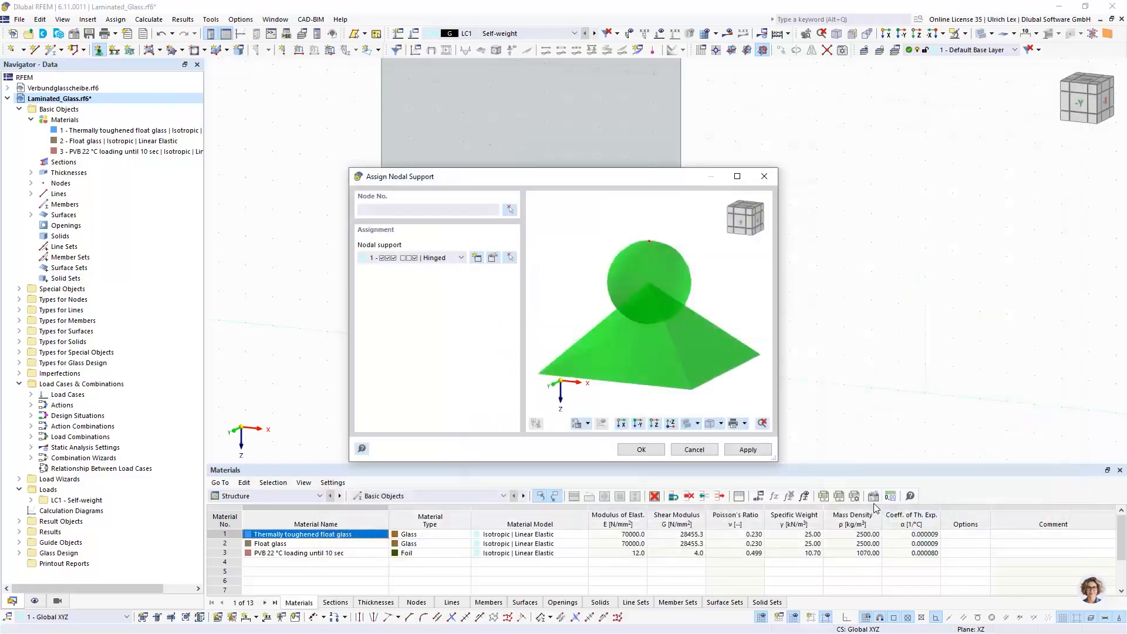
pyautogui.click(637, 449)
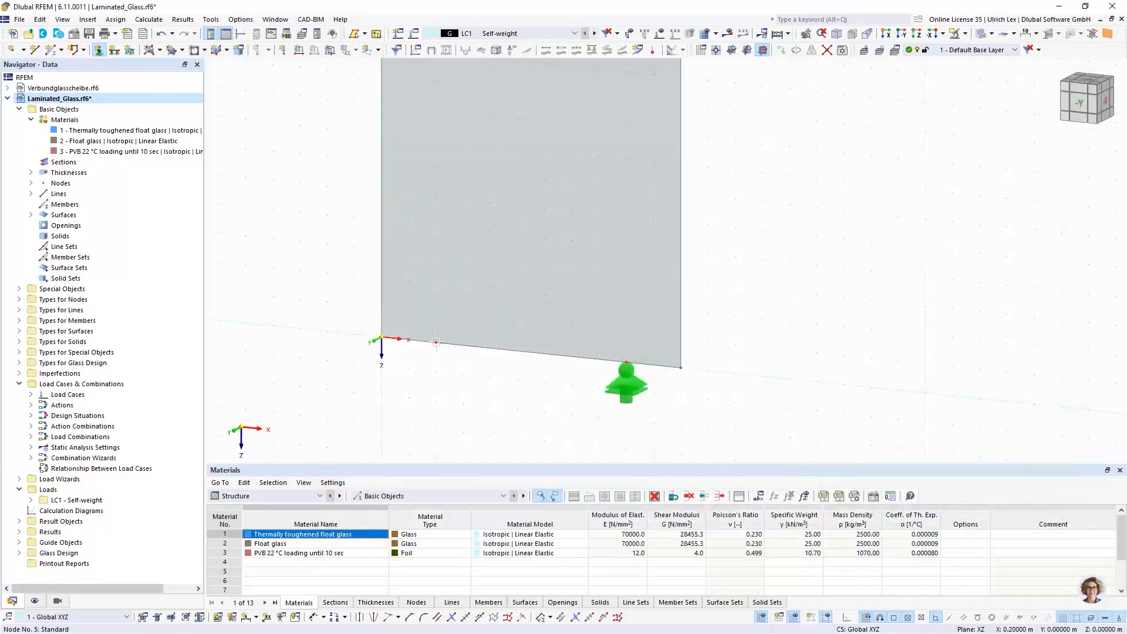
pyautogui.click(436, 342)
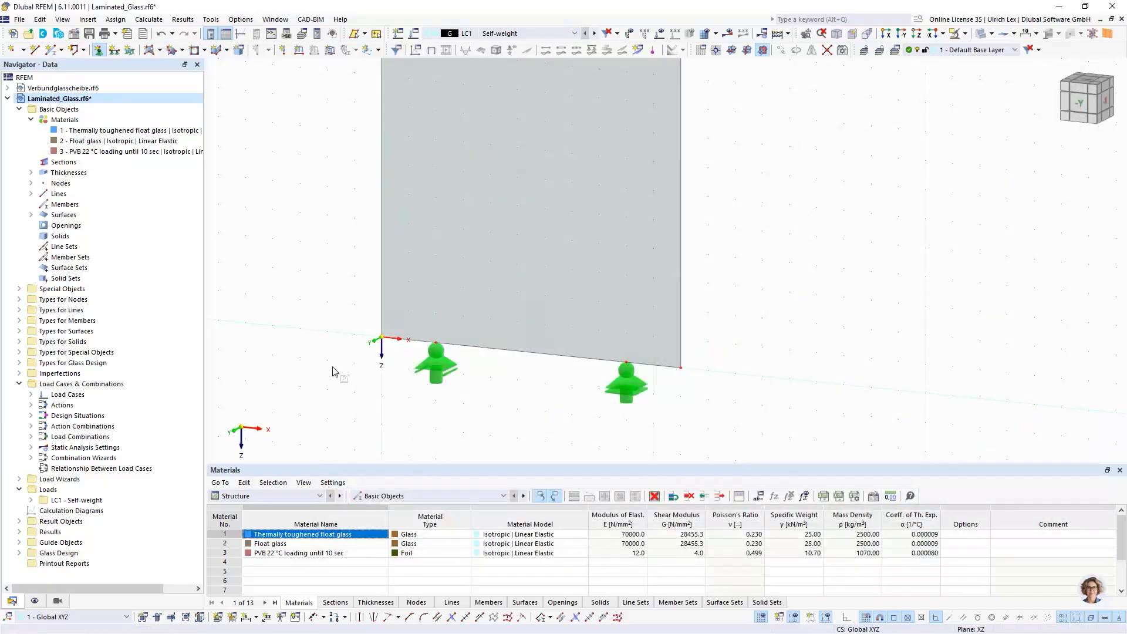
pyautogui.press('Escape')
# Create a line support with all restraints released and a translational spring constant Cu,Y of 2000 kN/m².
pyautogui.click(114, 50)
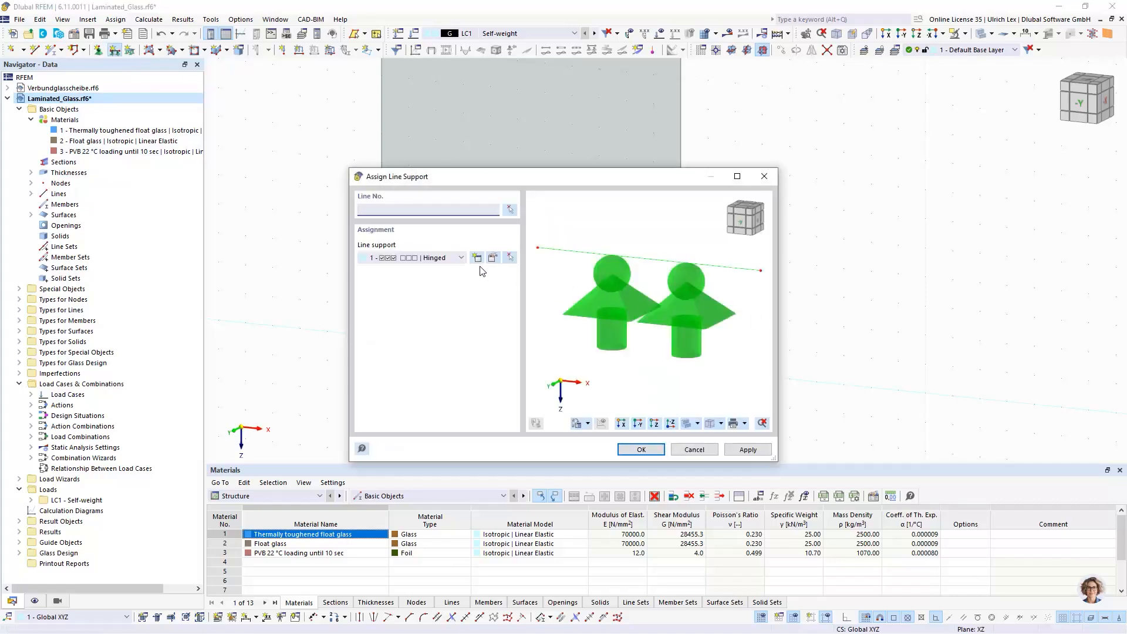
pyautogui.click(477, 258)
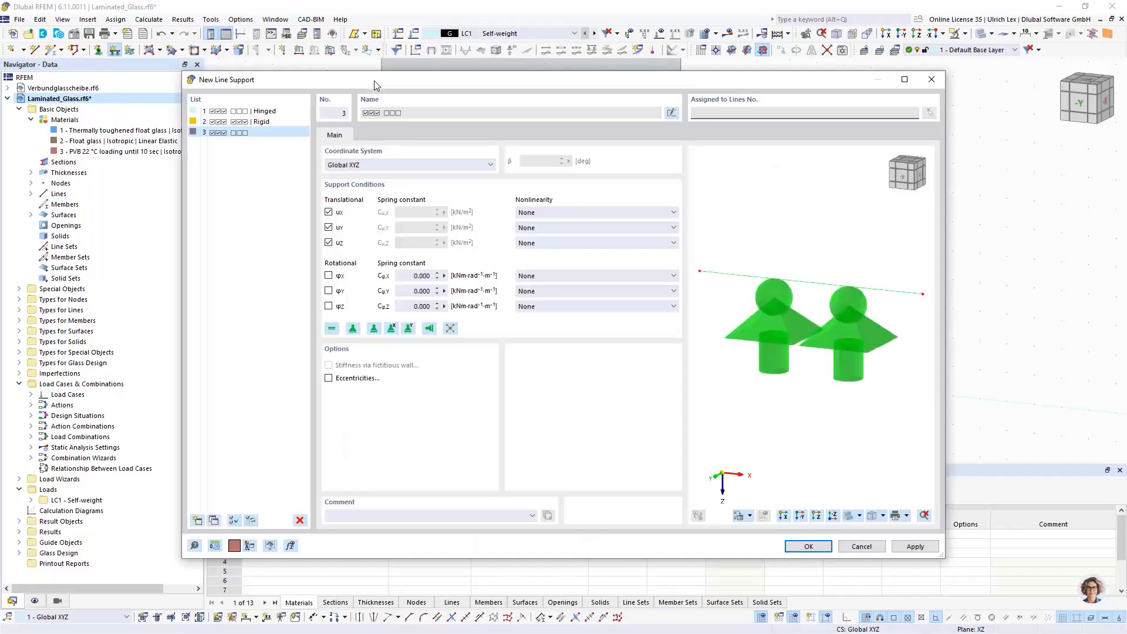
pyautogui.moveTo(374, 81); pyautogui.dragTo(519, 77)
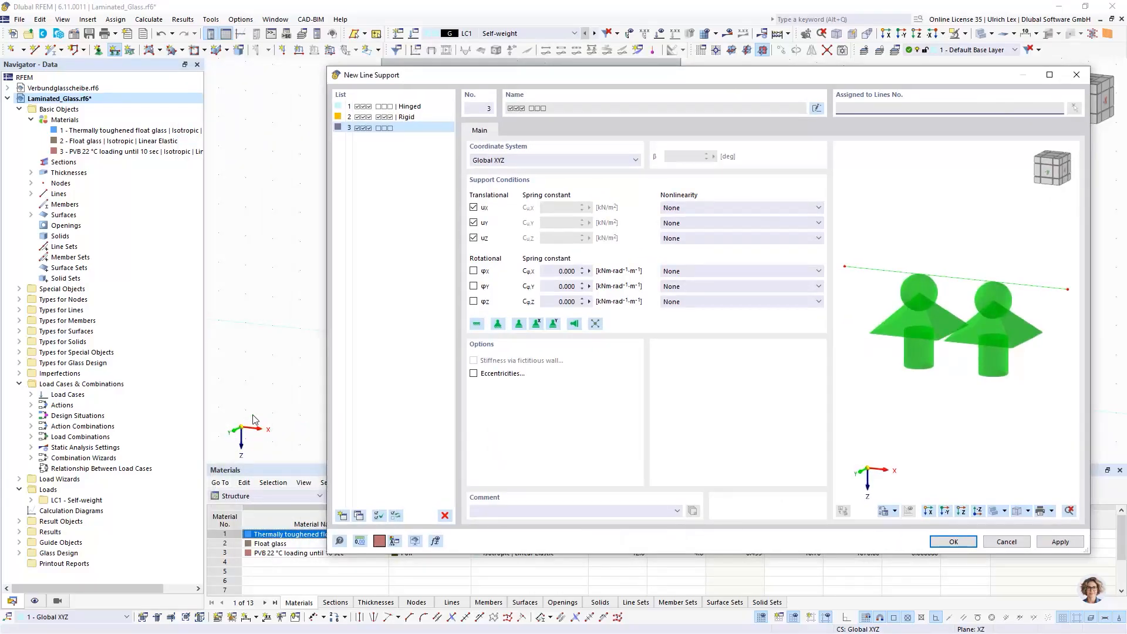
pyautogui.click(474, 208)
pyautogui.click(474, 238)
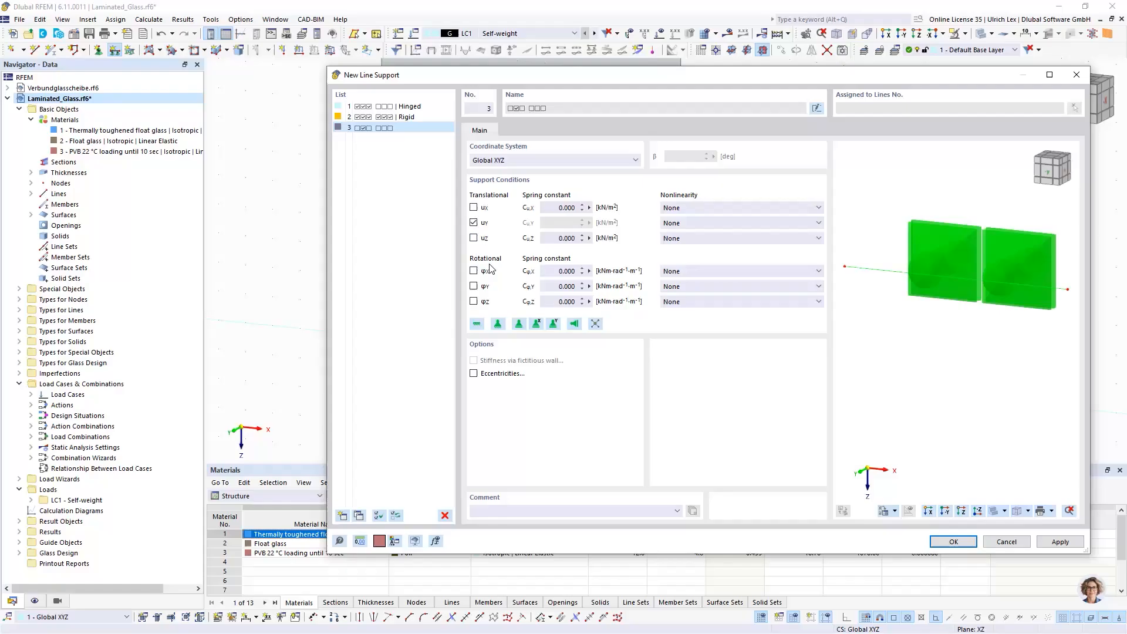
pyautogui.click(474, 223)
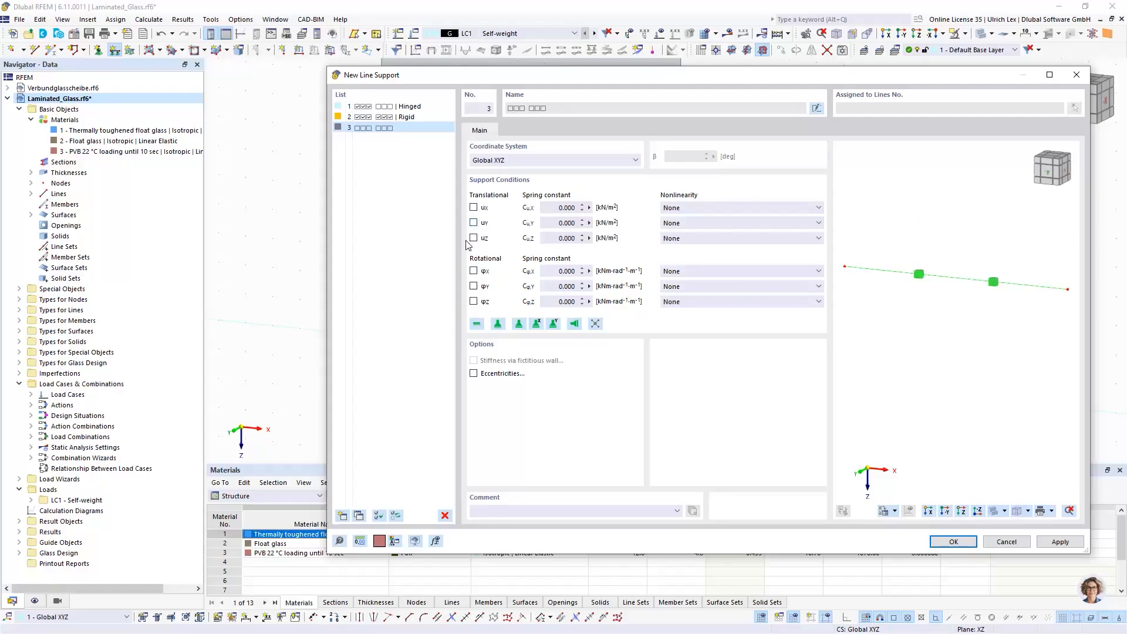
pyautogui.doubleClick(559, 223)
pyautogui.write('2')
pyautogui.moveTo(585, 82); pyautogui.dragTo(563, 78)
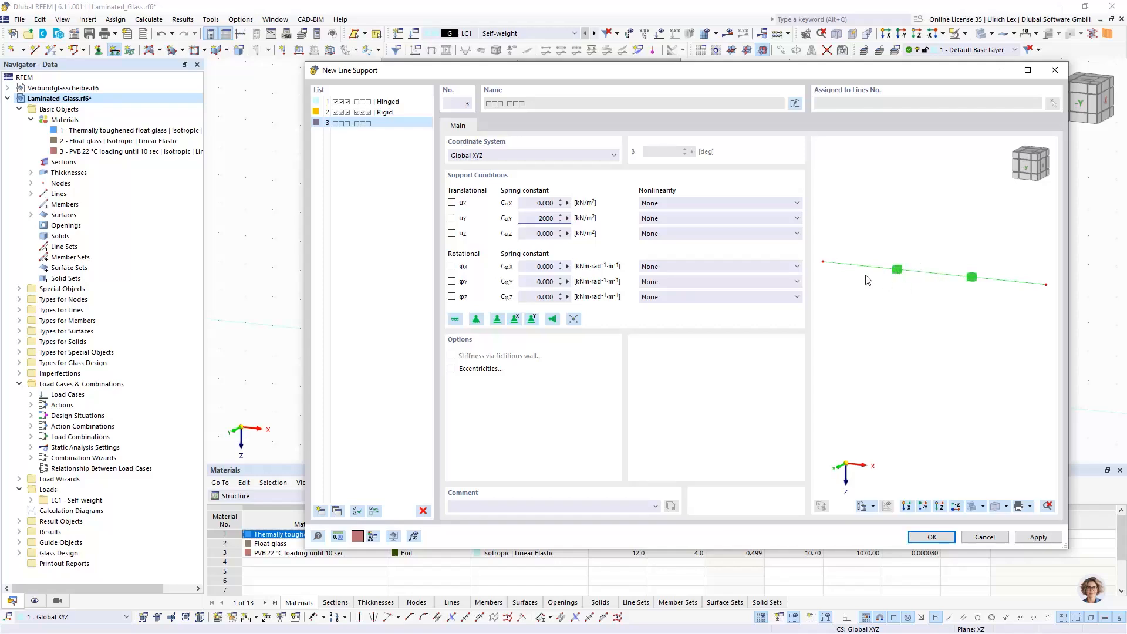
pyautogui.click(932, 537)
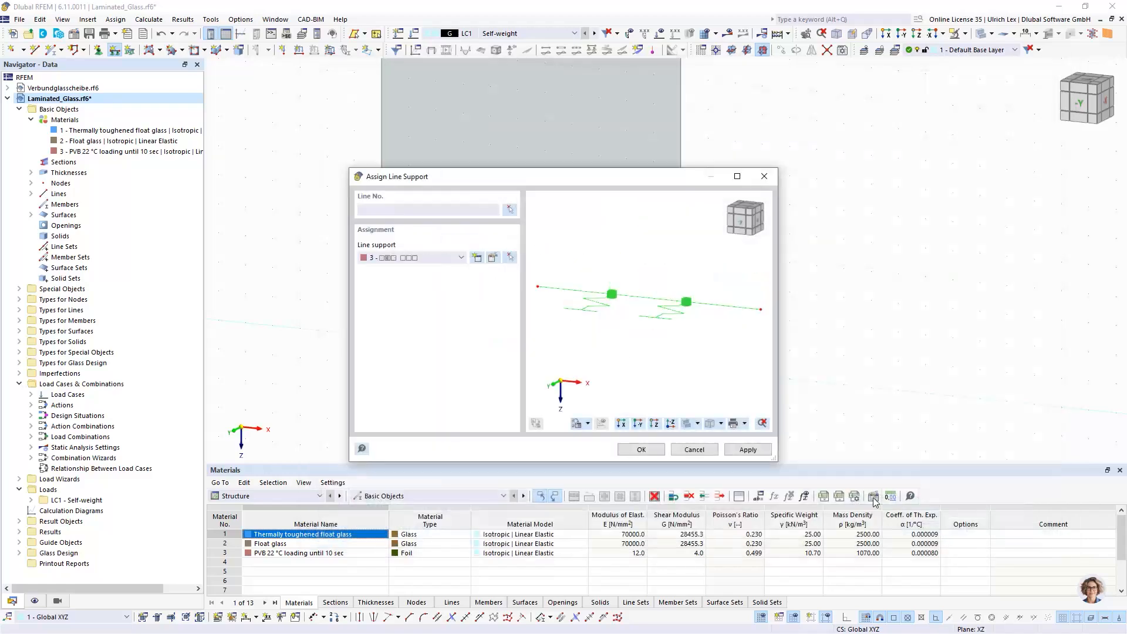
# Review the nonlinearity options offered for the new line support's uY spring, leaving the nonlinearity at None.
pyautogui.click(488, 260)
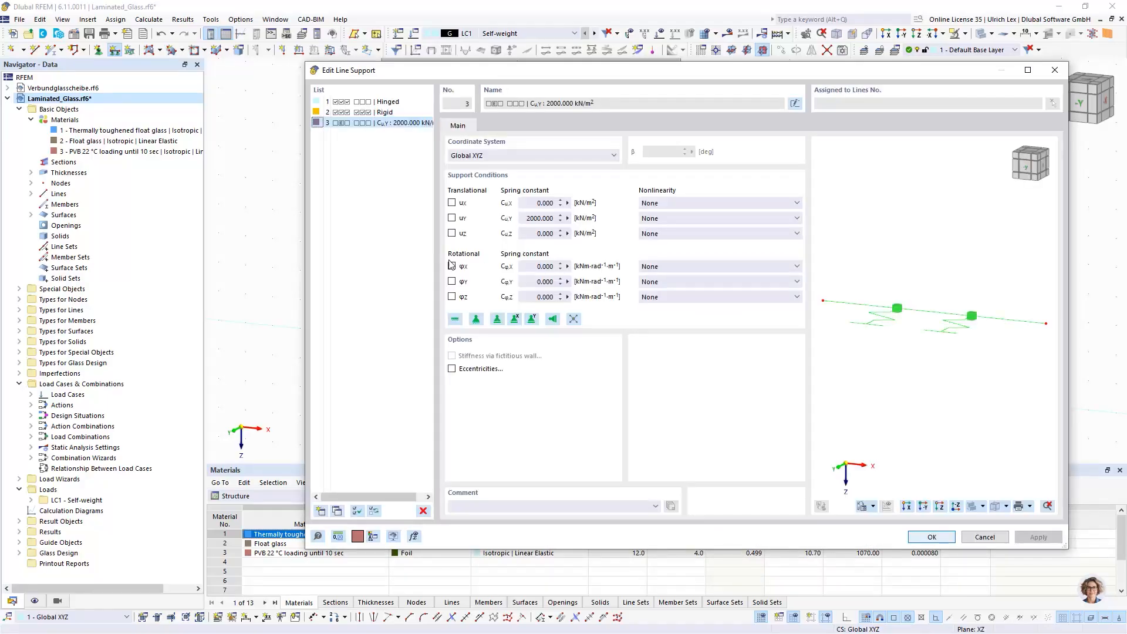
pyautogui.click(677, 219)
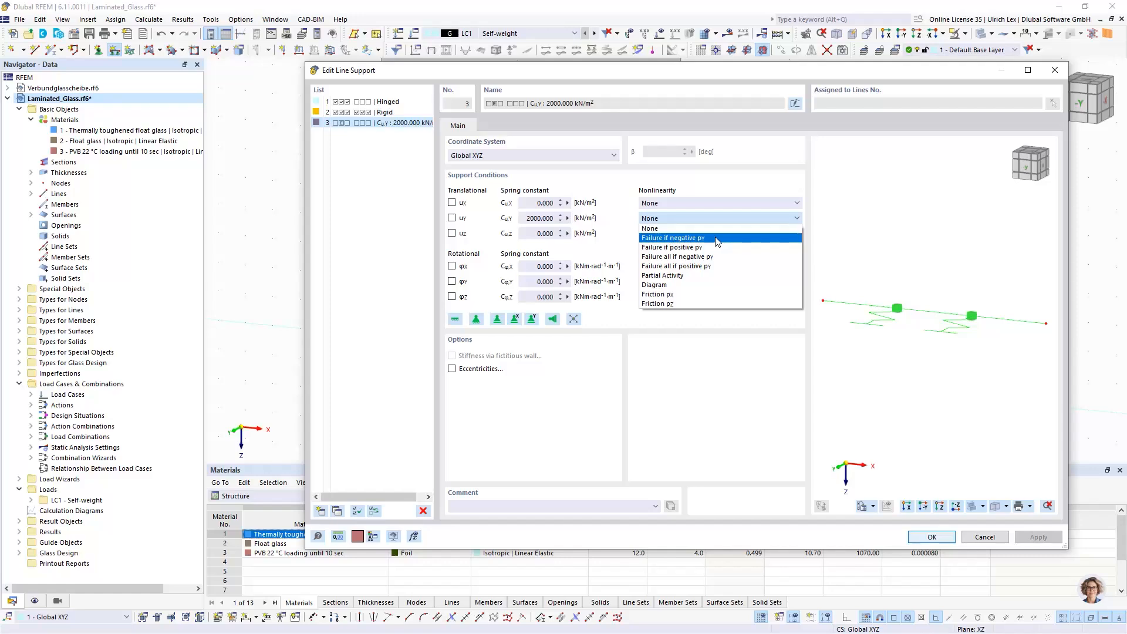
pyautogui.click(622, 232)
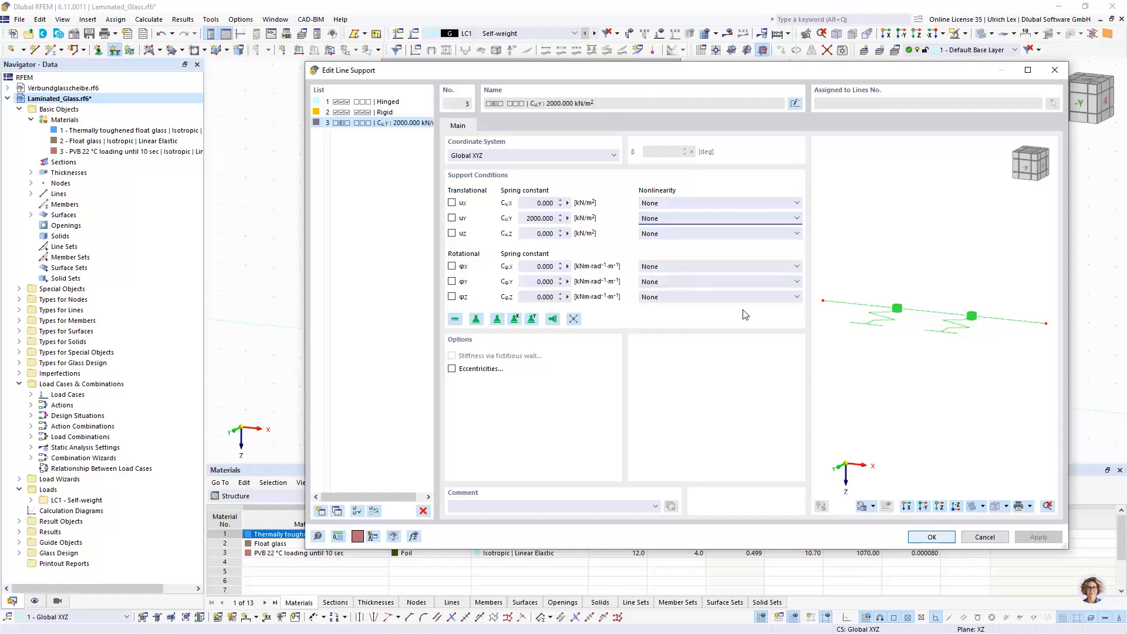
pyautogui.click(926, 536)
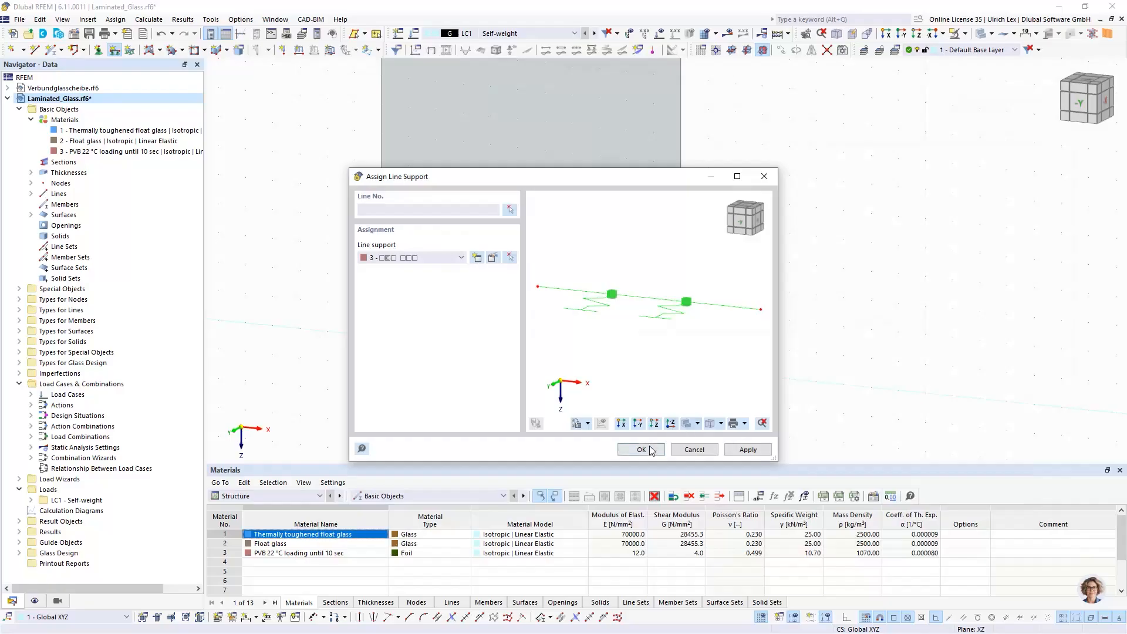
# Assign the spring line support to all boundary lines of the glass pane, including every segment of the divided lower edge.
pyautogui.click(640, 449)
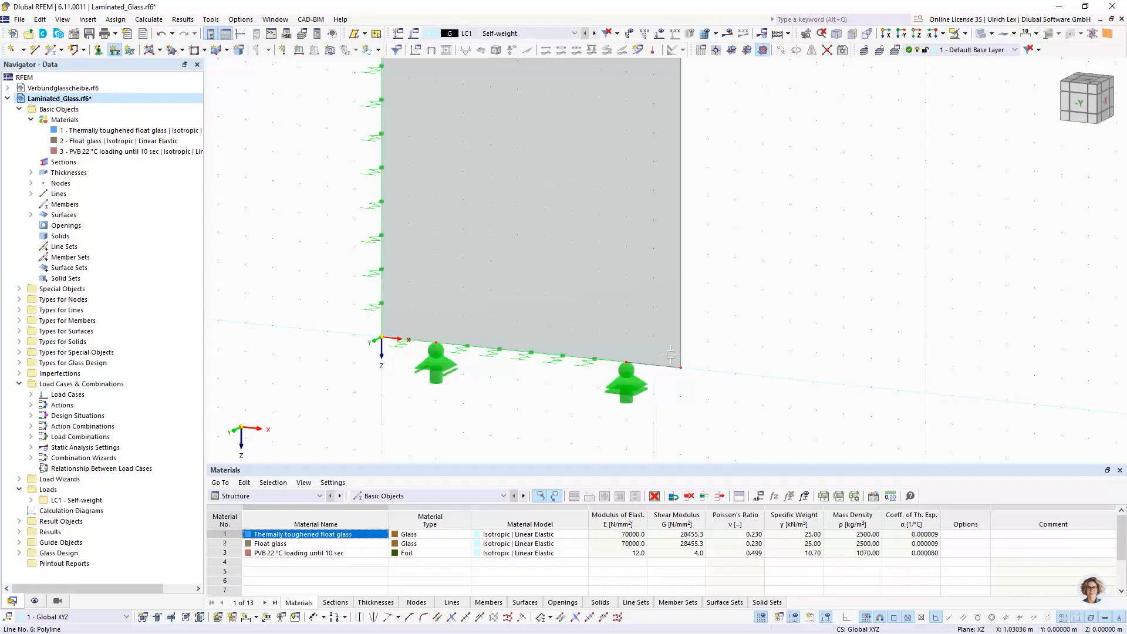
pyautogui.click(681, 325)
pyautogui.scroll(-5, 672, 387)
pyautogui.scroll(3, 654, 216)
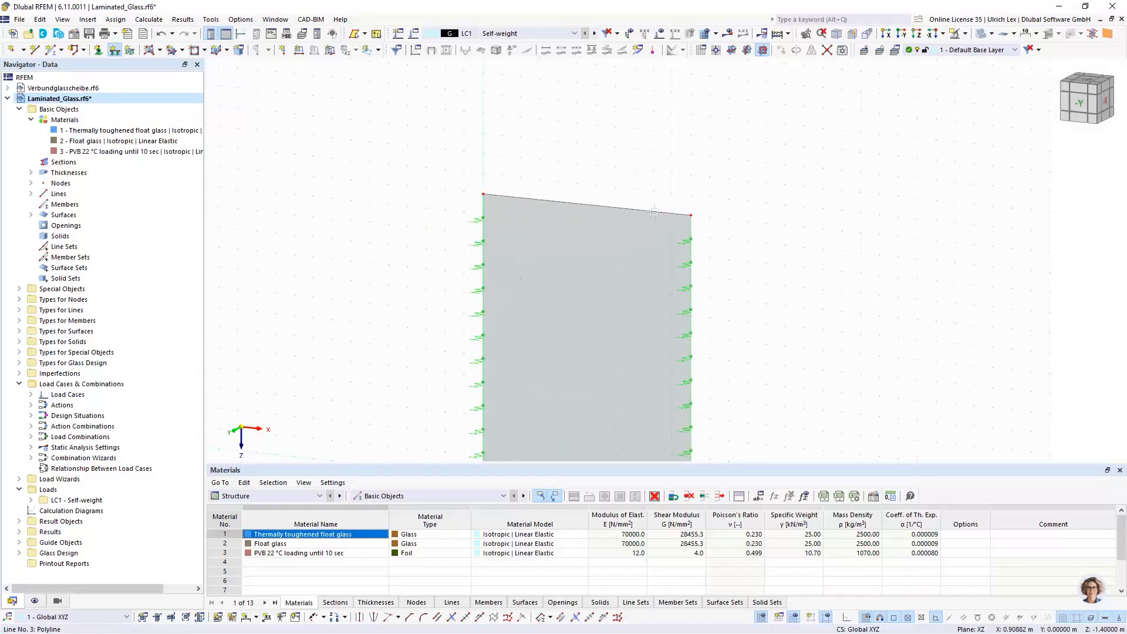
pyautogui.click(654, 213)
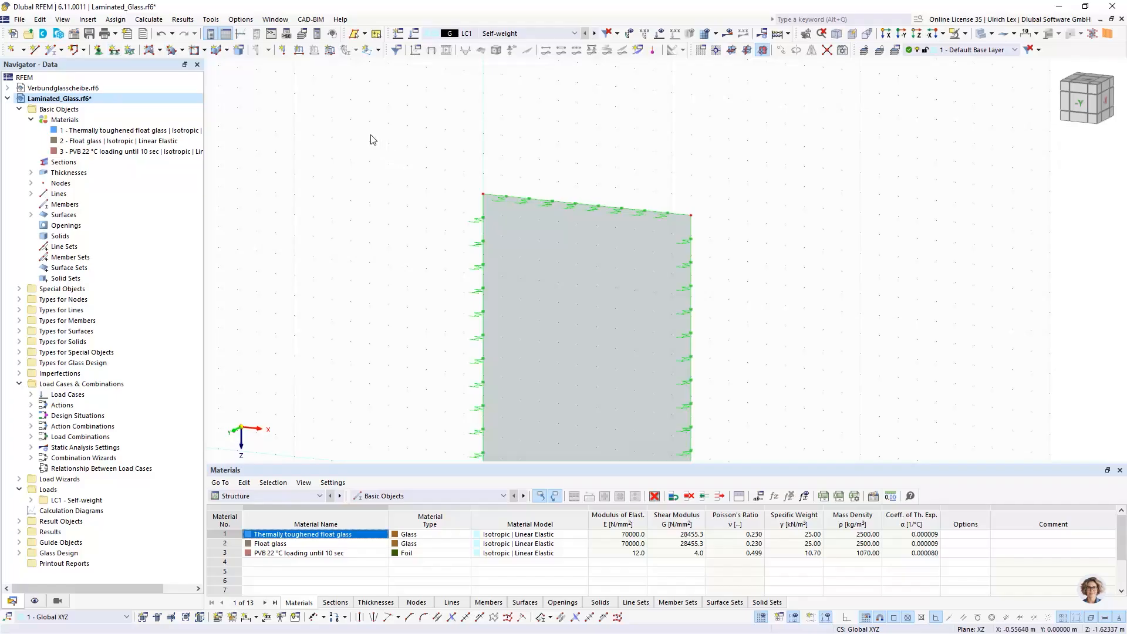
# Examine the supported pane and the glass composition entry listed among the model's thicknesses.
pyautogui.scroll(-2, 520, 236)
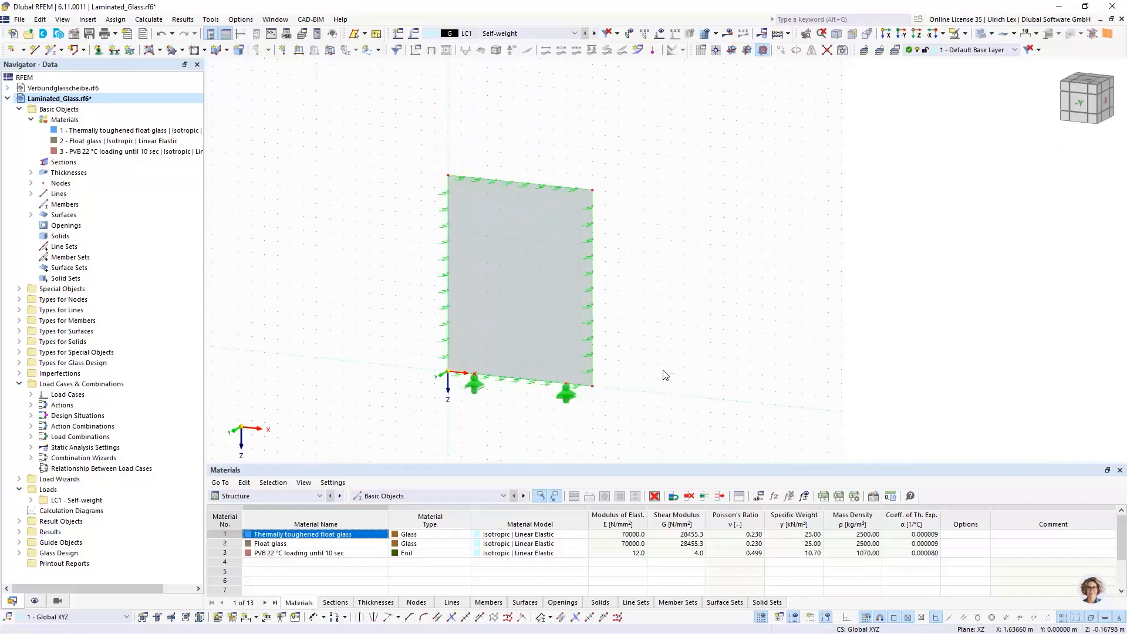
pyautogui.keyDown('ctrl'); pyautogui.moveTo(665, 374); pyautogui.dragTo(607, 362, button='middle'); pyautogui.keyUp('ctrl')
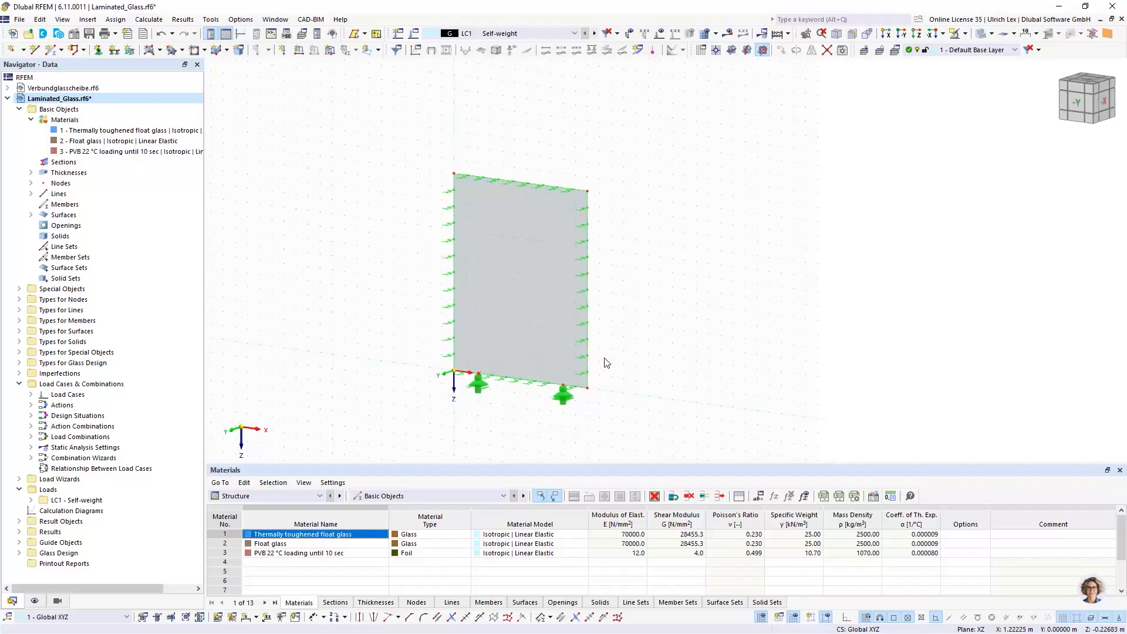
pyautogui.scroll(2, 613, 364)
pyautogui.click(523, 227)
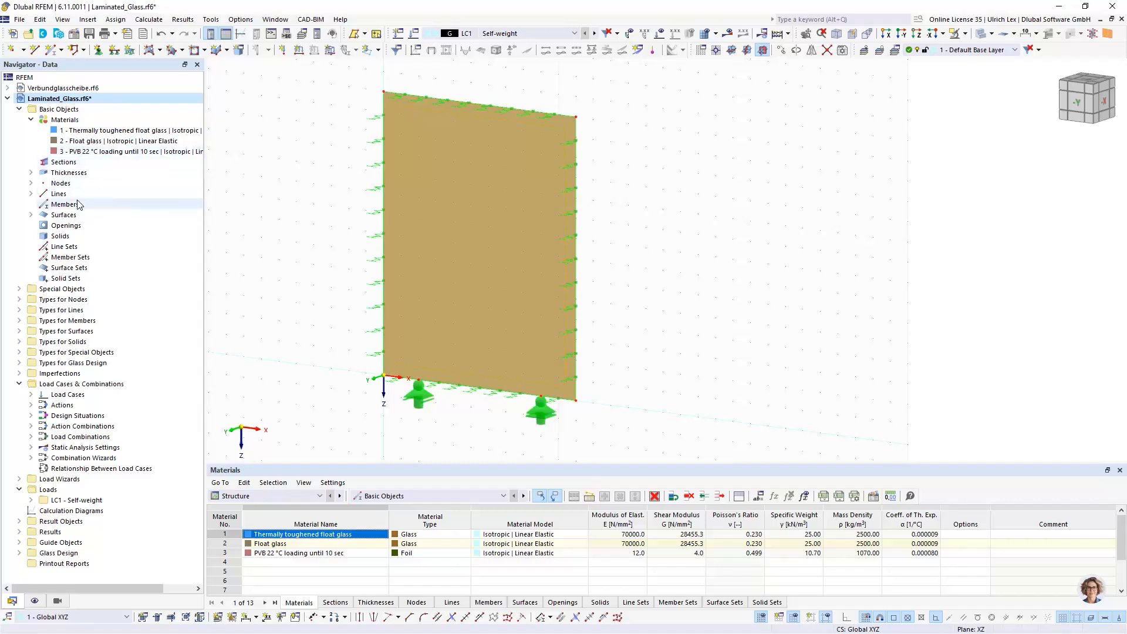
pyautogui.click(31, 173)
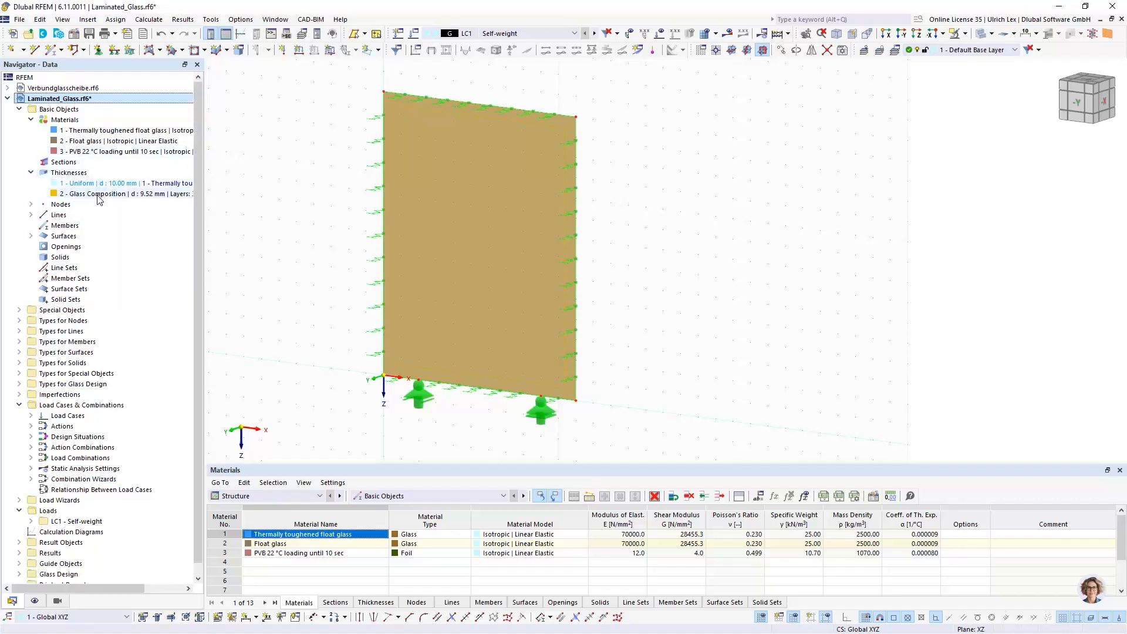
pyautogui.click(97, 194)
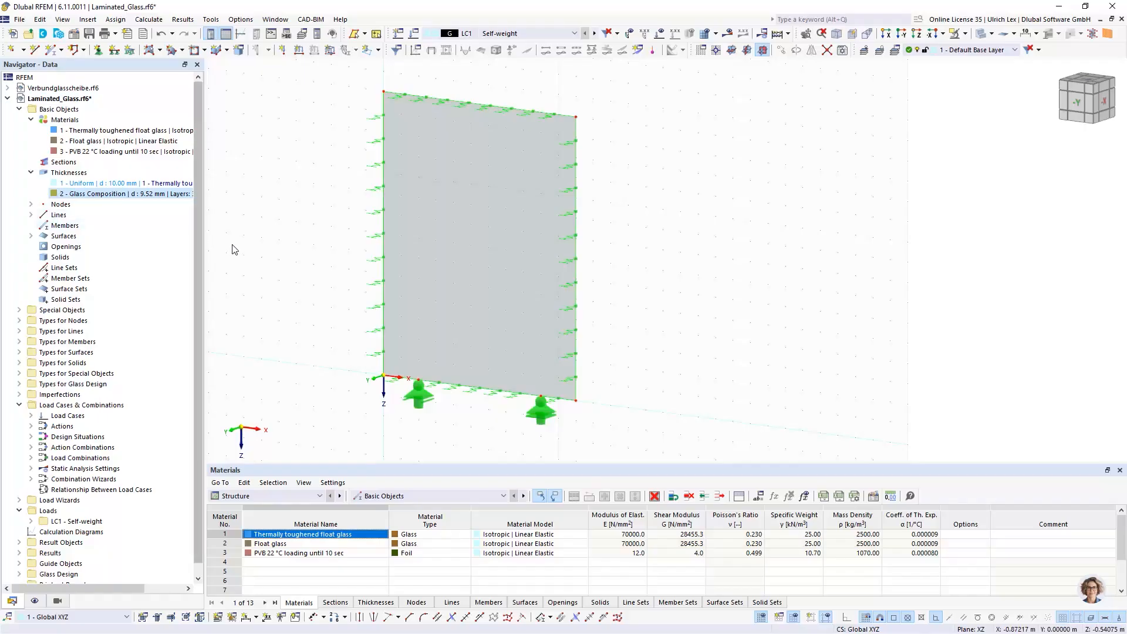
pyautogui.scroll(-2, 357, 161)
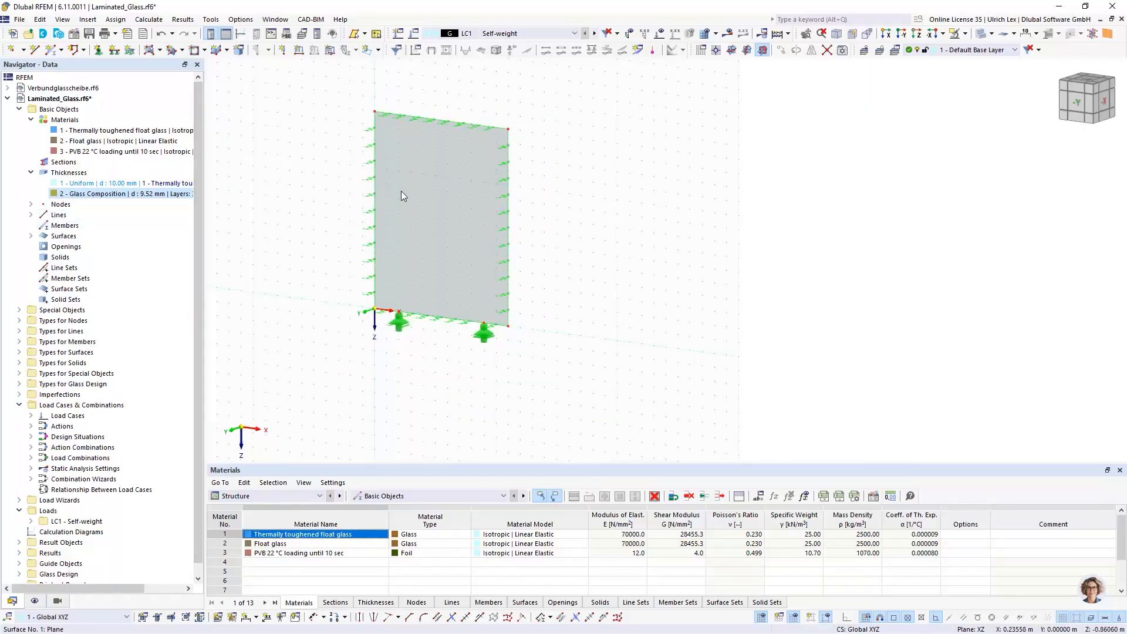
pyautogui.moveTo(400, 191)
# In the XY work plane, place two nodes on the X-axis beyond the pane and a third between them at X 2.5 m, Y -0.4 m.
pyautogui.click(732, 51)
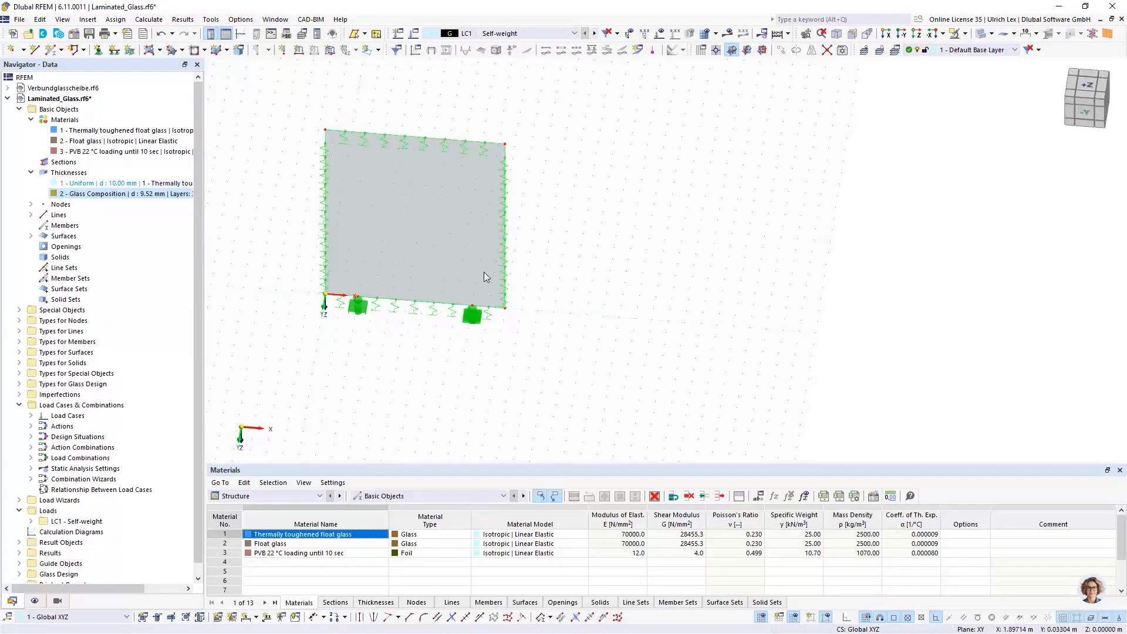
pyautogui.click(11, 50)
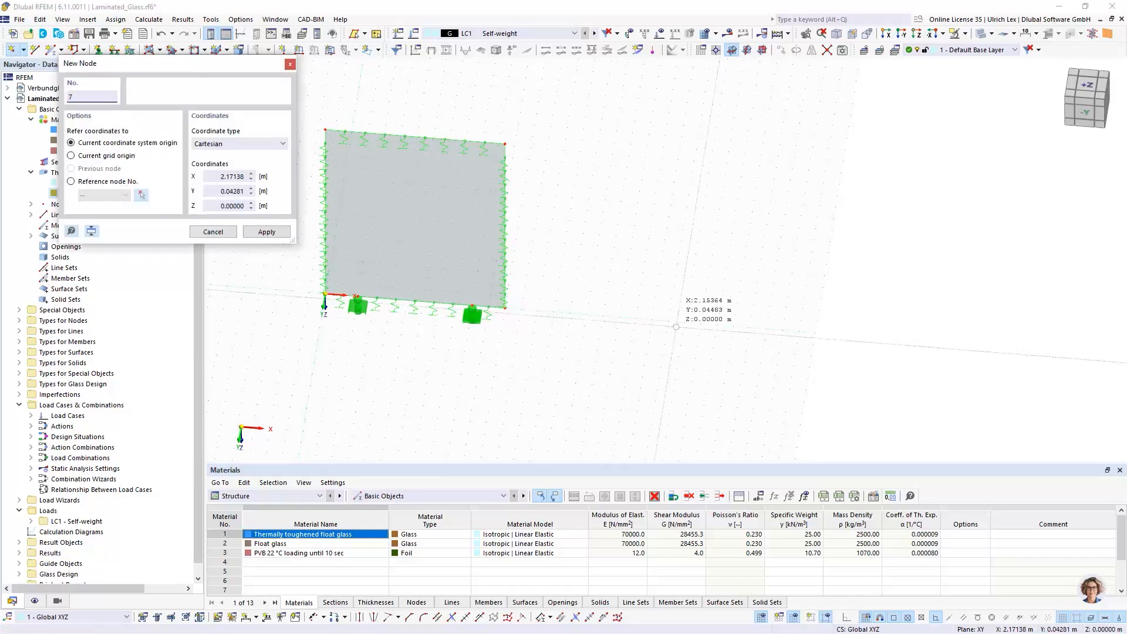
pyautogui.click(651, 318)
pyautogui.scroll(1, 818, 333)
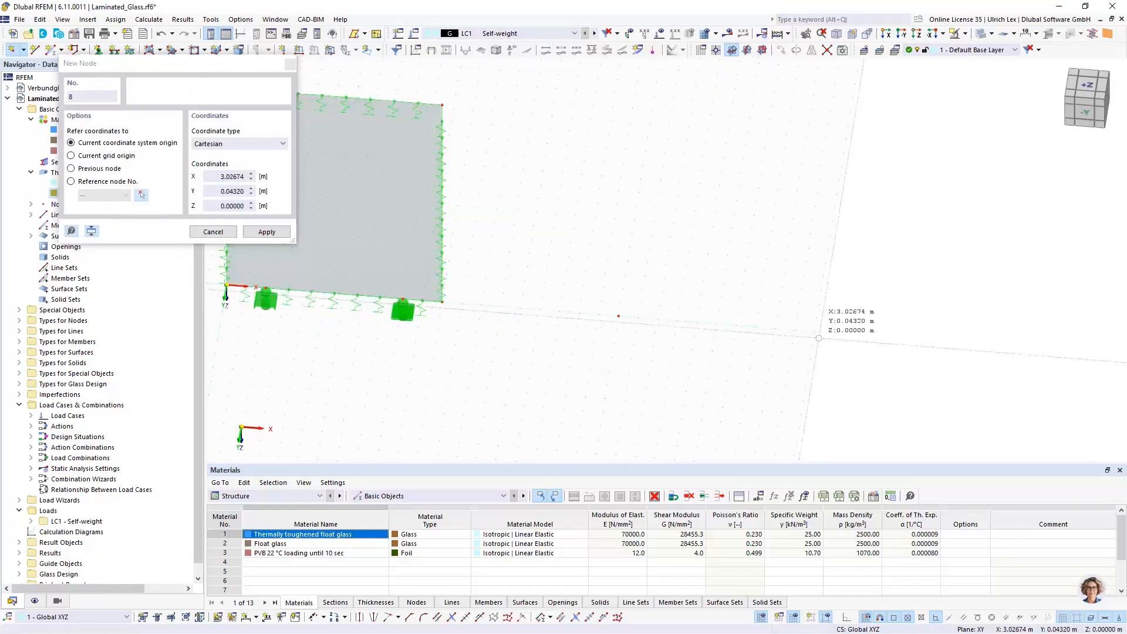
pyautogui.scroll(1, 819, 338)
pyautogui.click(813, 330)
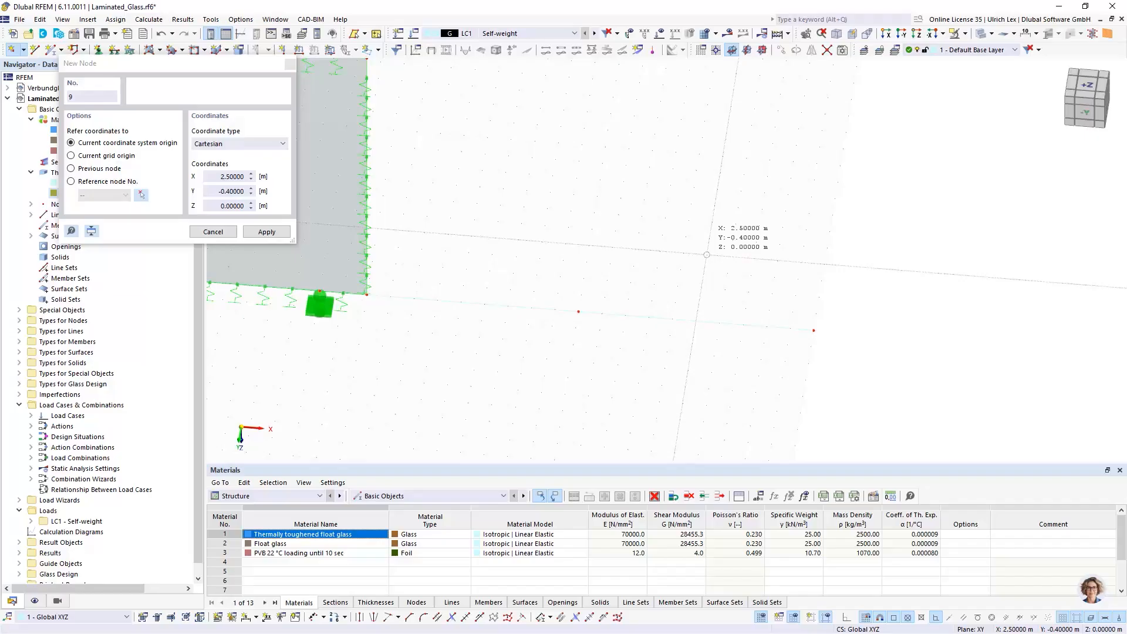
pyautogui.press('Return')
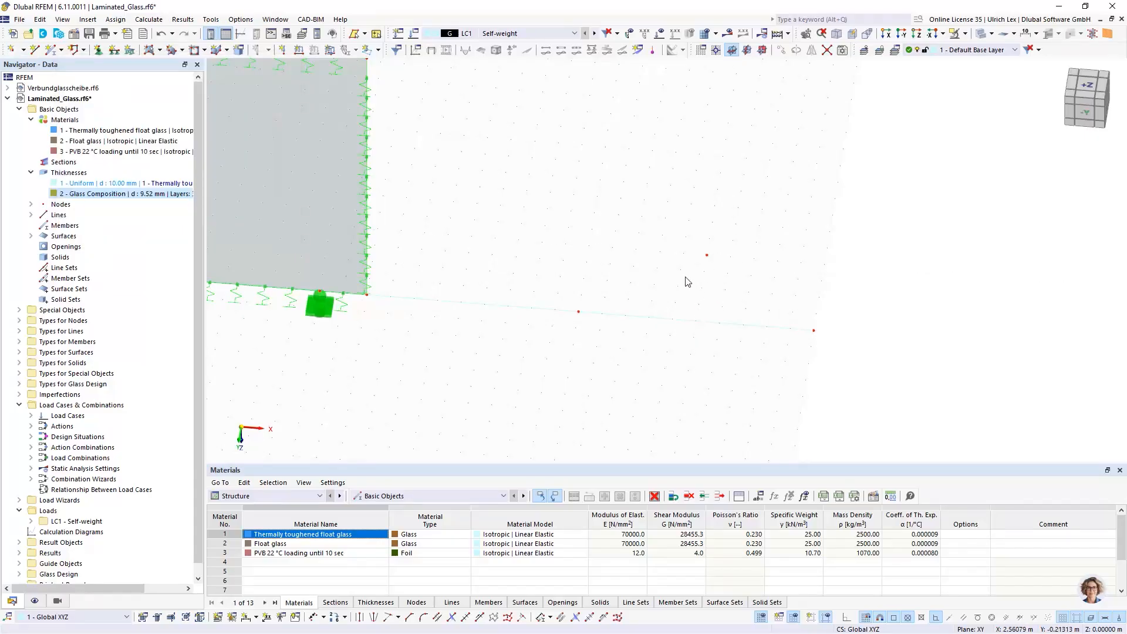
# Draw an arc via center and edge nodes, centered on the offset node, from the X 3.0 m node to the X 2.0 m node.
pyautogui.click(84, 50)
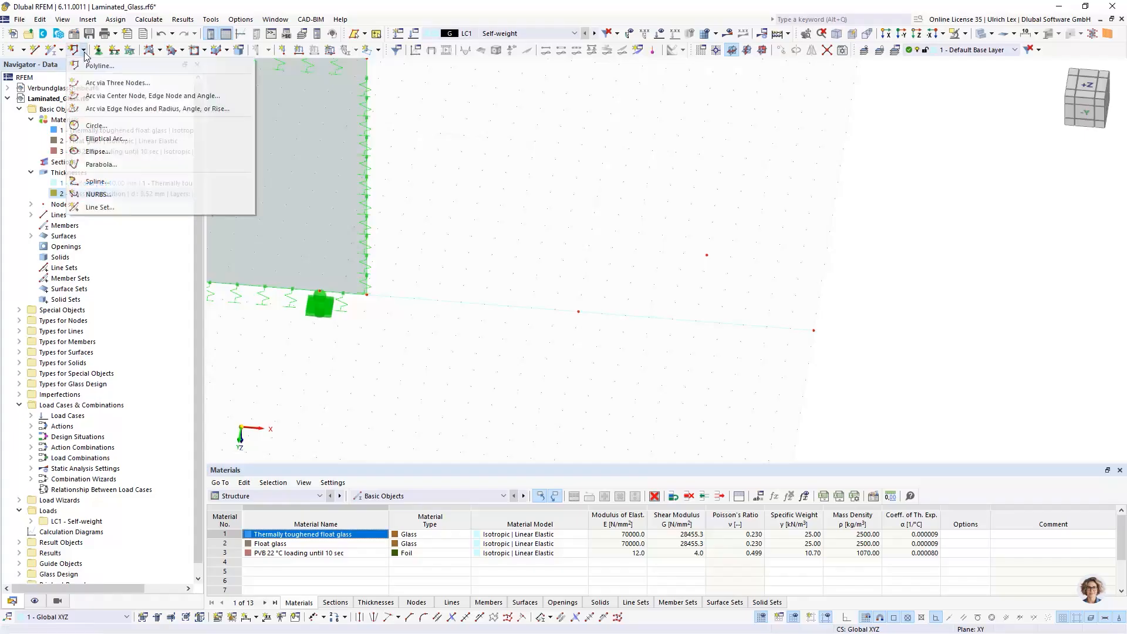
pyautogui.click(106, 96)
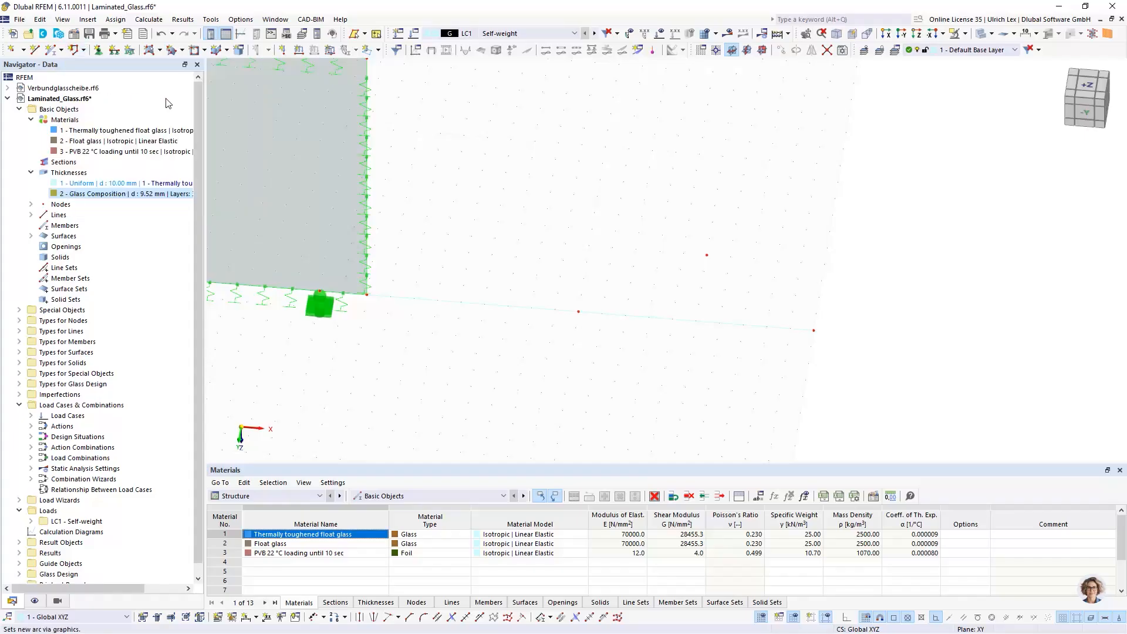
pyautogui.click(706, 255)
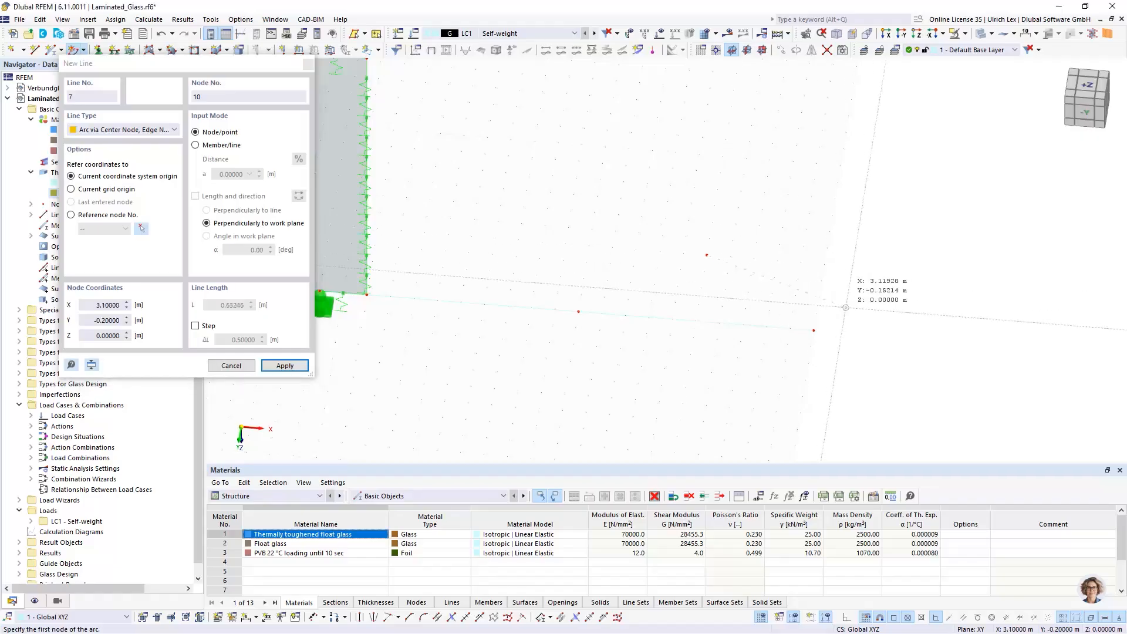
pyautogui.click(813, 330)
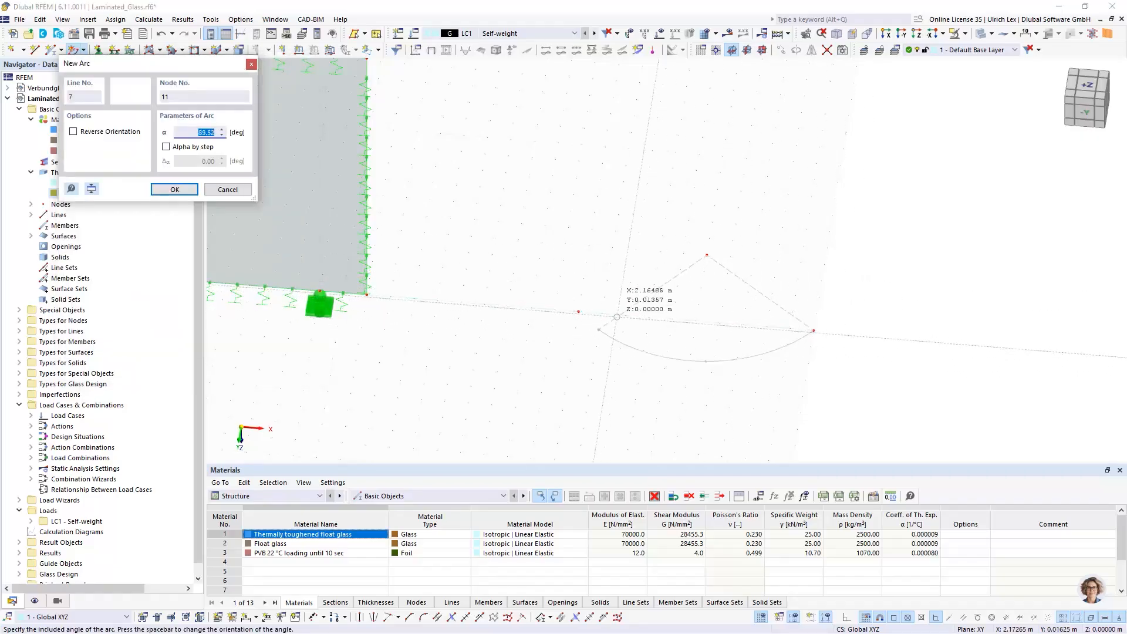
pyautogui.click(578, 311)
pyautogui.press('Escape')
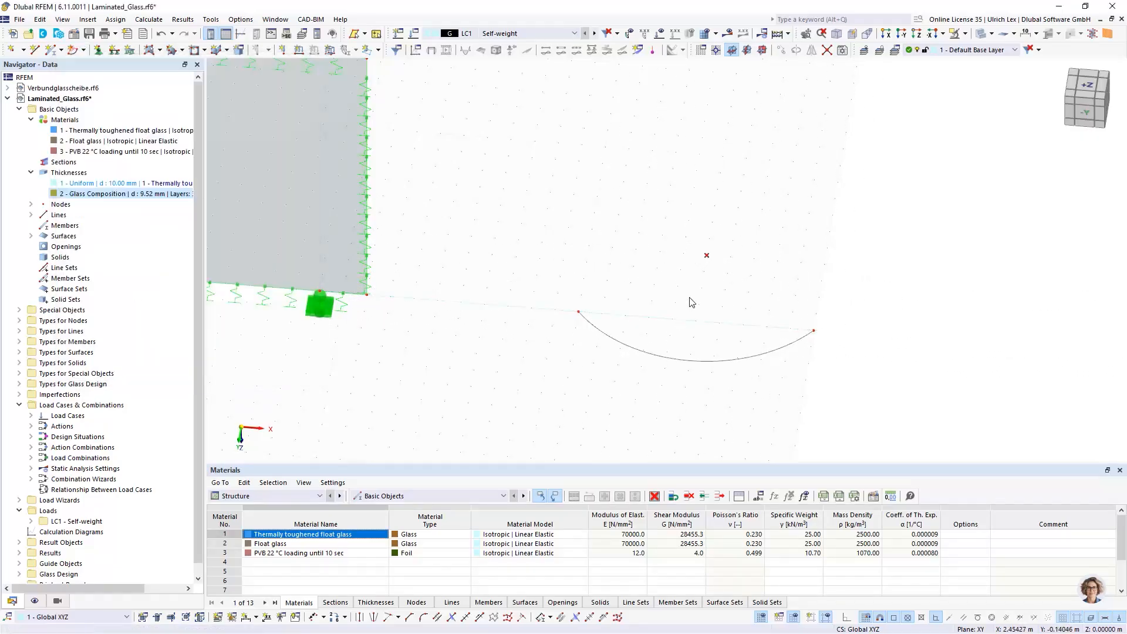
# Copy the arc with its nodes once by a displacement of -1.4 m in Z.
pyautogui.scroll(-2, 690, 266)
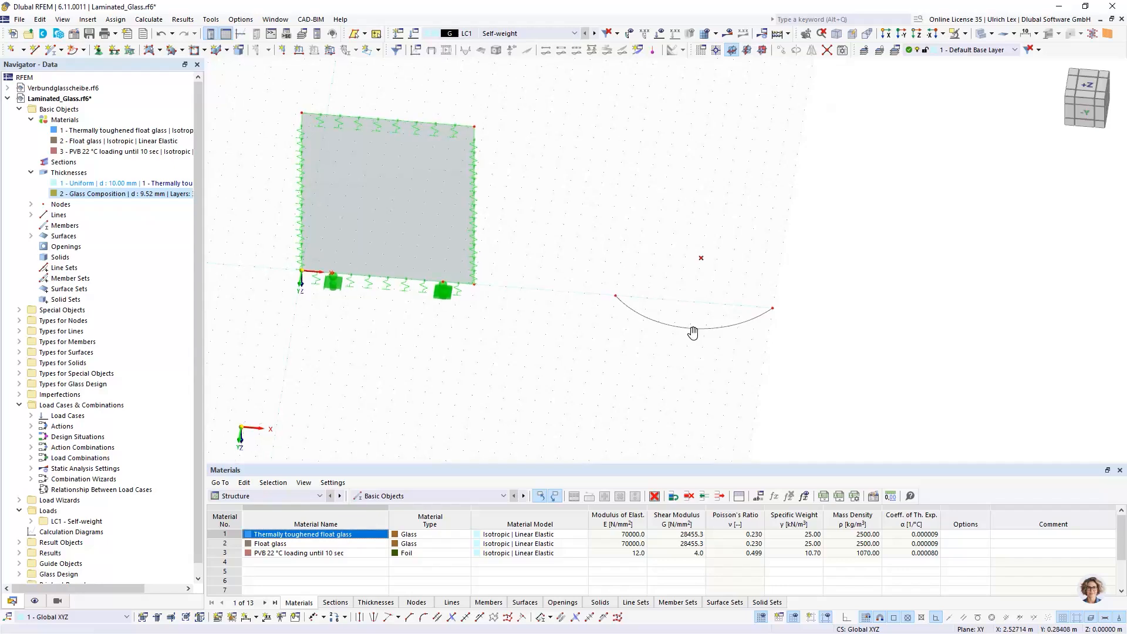
pyautogui.moveTo(694, 330)
pyautogui.keyDown('ctrl'); pyautogui.mouseDown(button='middle')
pyautogui.moveTo(679, 322)
pyautogui.moveTo(663, 271)
pyautogui.moveTo(678, 298)
pyautogui.mouseUp(button='middle'); pyautogui.keyUp('ctrl')
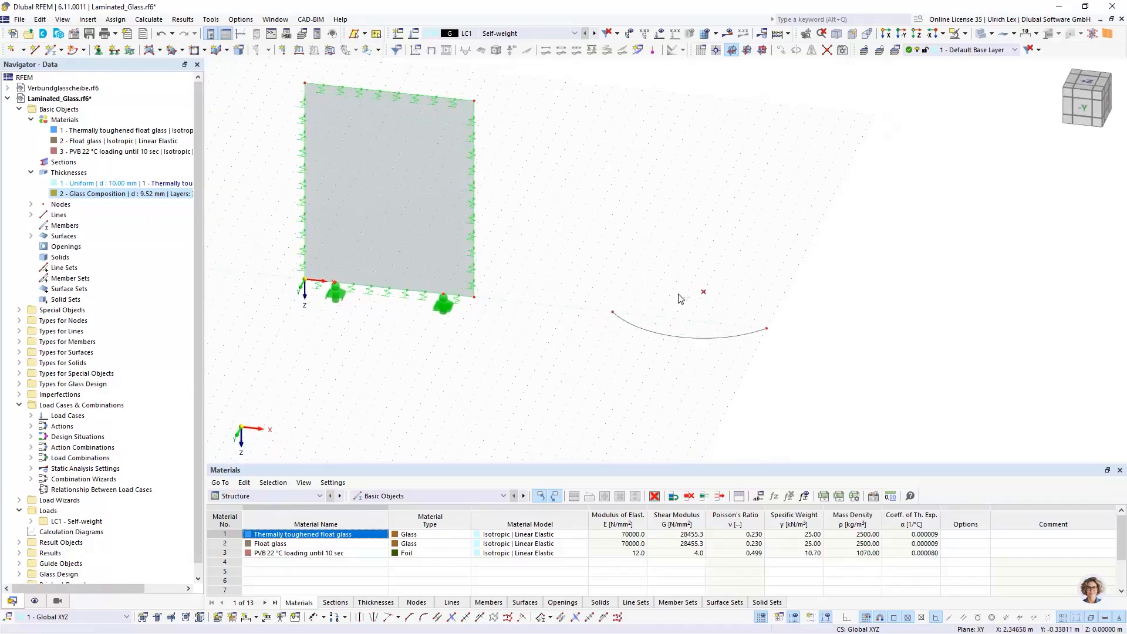
pyautogui.moveTo(581, 240); pyautogui.dragTo(776, 366)
pyautogui.click(780, 52)
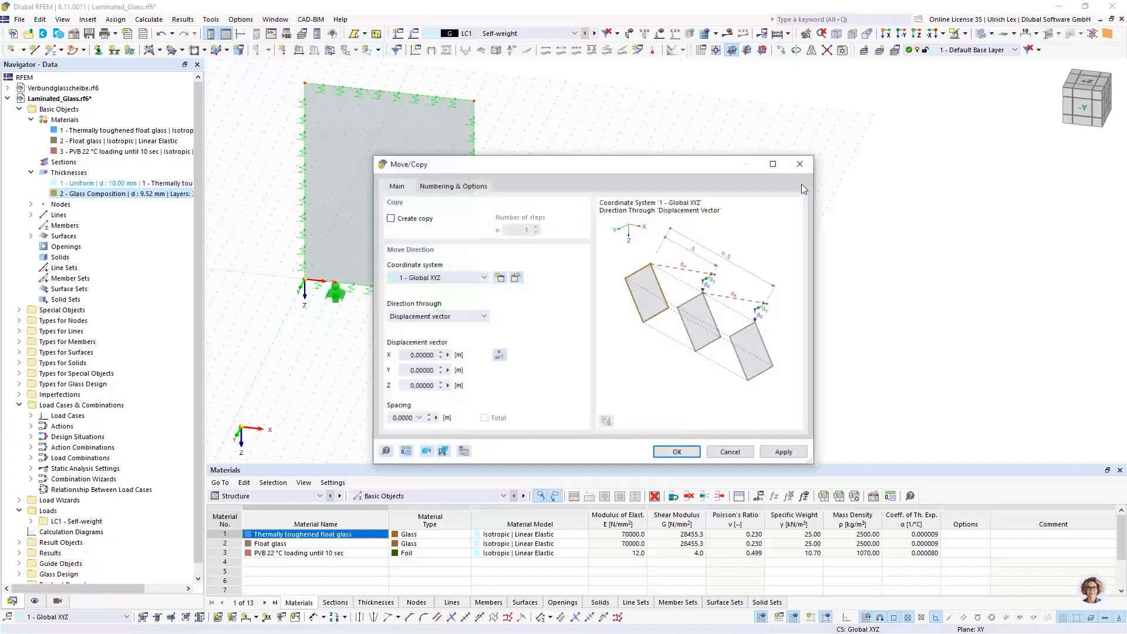
pyautogui.click(391, 219)
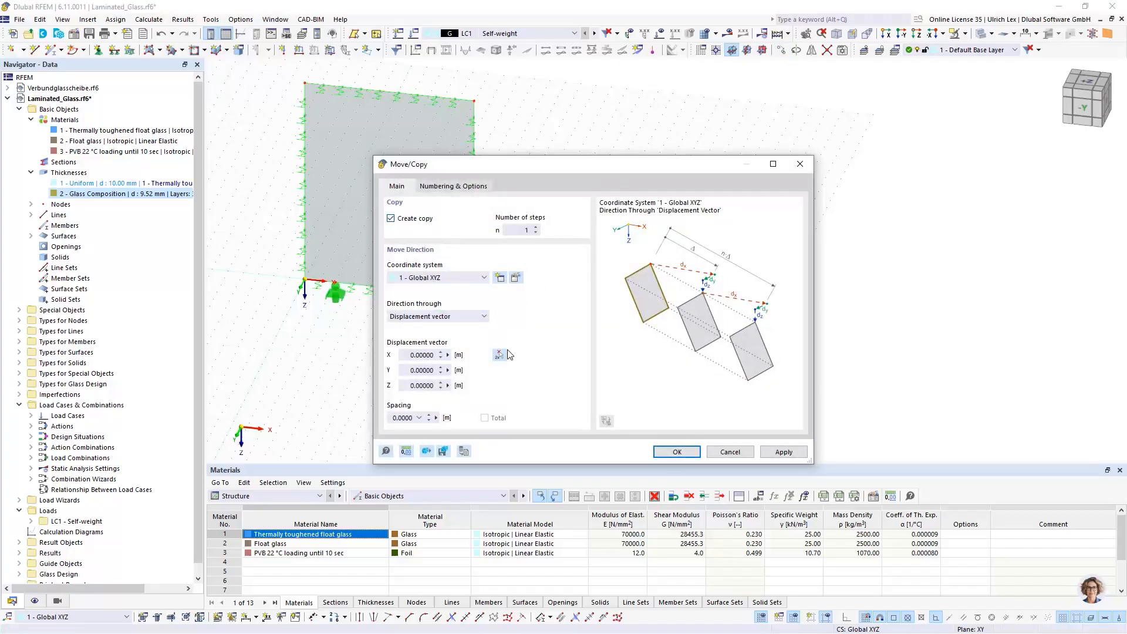
pyautogui.moveTo(409, 385); pyautogui.dragTo(461, 390)
pyautogui.write('-1,4')
pyautogui.click(681, 454)
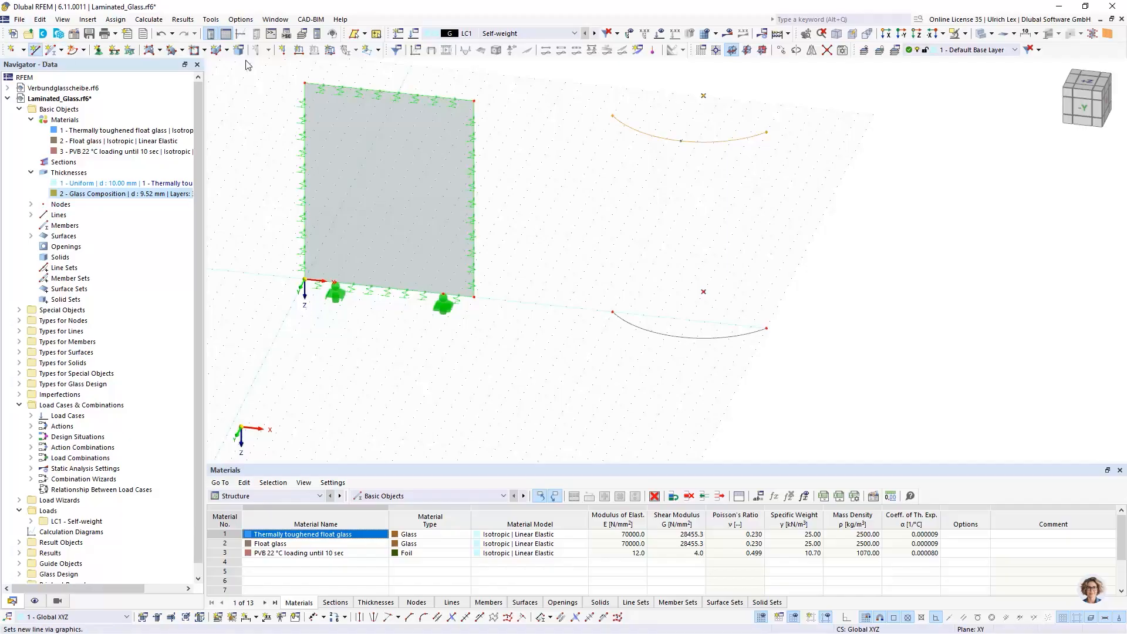
# Connect the corresponding end nodes of the two arcs with two vertical single lines.
pyautogui.click(35, 50)
pyautogui.click(613, 311)
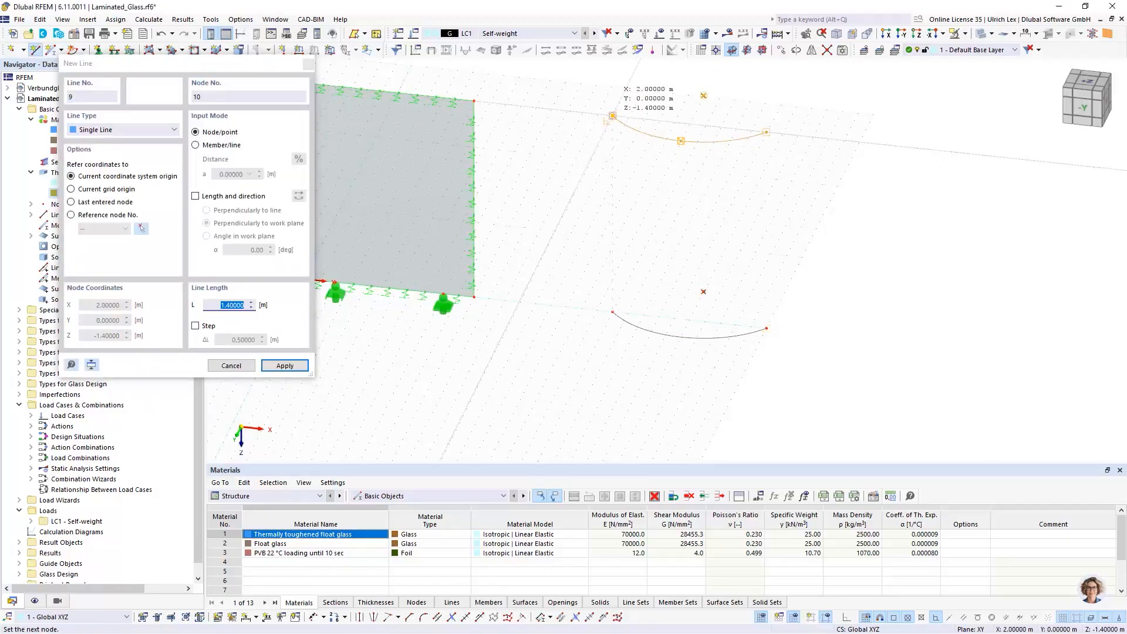
pyautogui.click(613, 116)
pyautogui.click(766, 328)
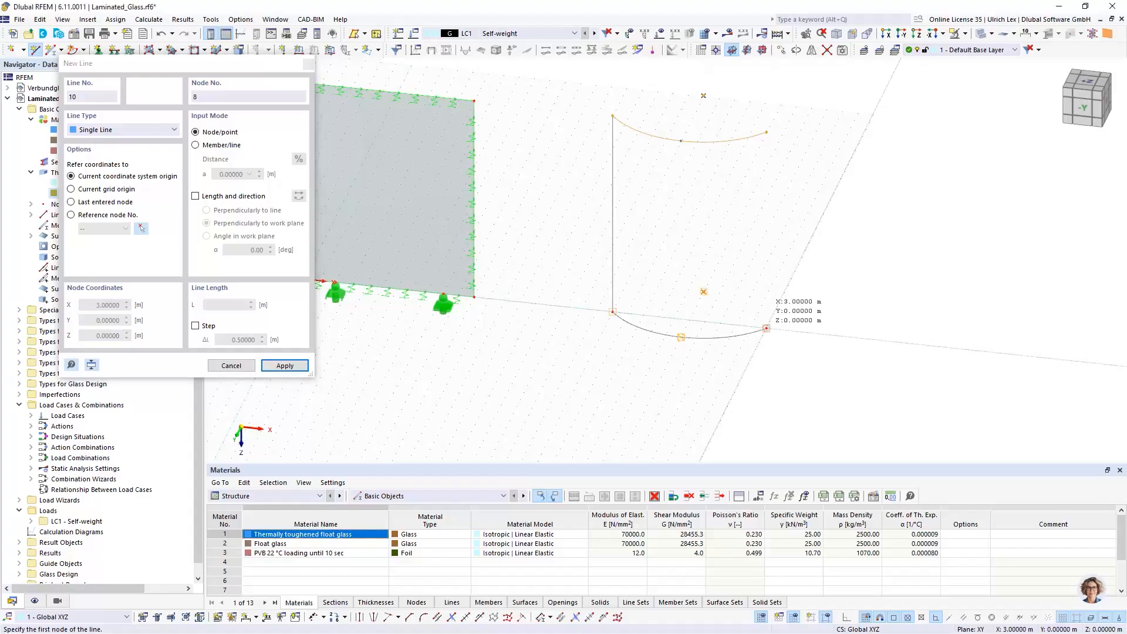
pyautogui.click(766, 132)
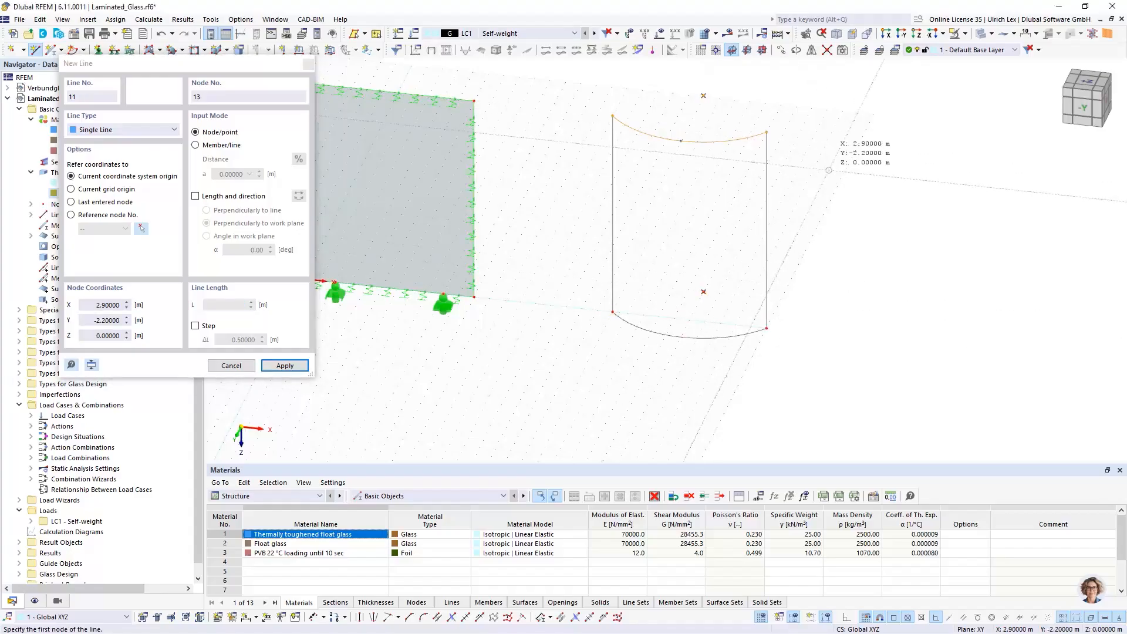
pyautogui.press('Escape')
# Create a quadrangle surface between the two arcs and vertical lines, with thickness 2 - Glass Composition.
pyautogui.keyDown('ctrl'); pyautogui.moveTo(852, 320); pyautogui.dragTo(766, 269, button='middle'); pyautogui.keyUp('ctrl')
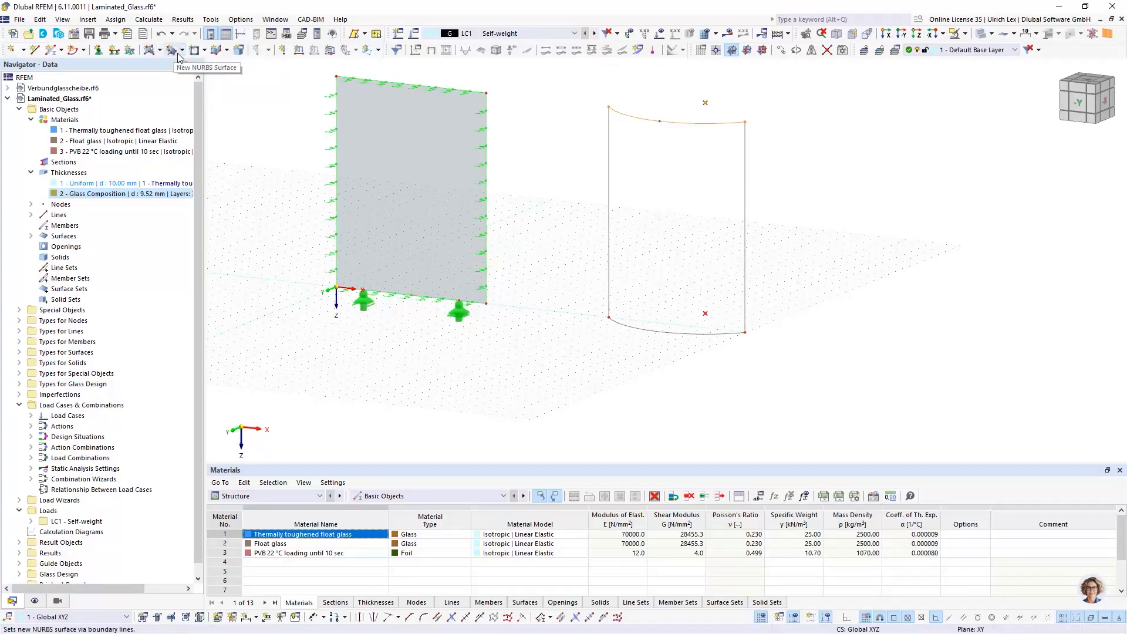
pyautogui.click(228, 51)
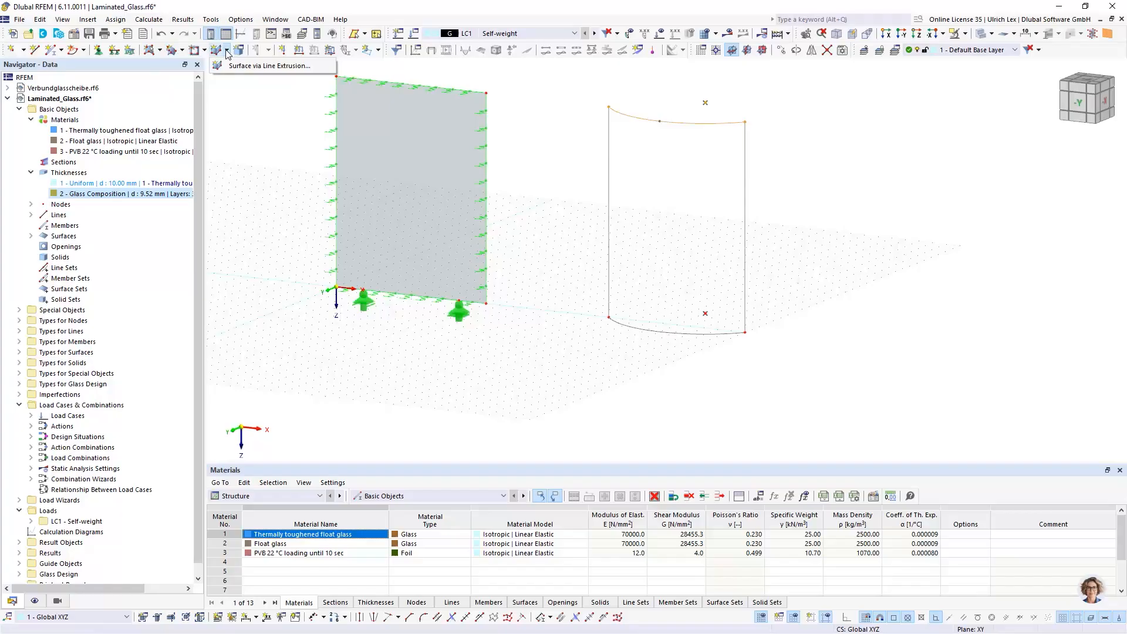
pyautogui.click(183, 52)
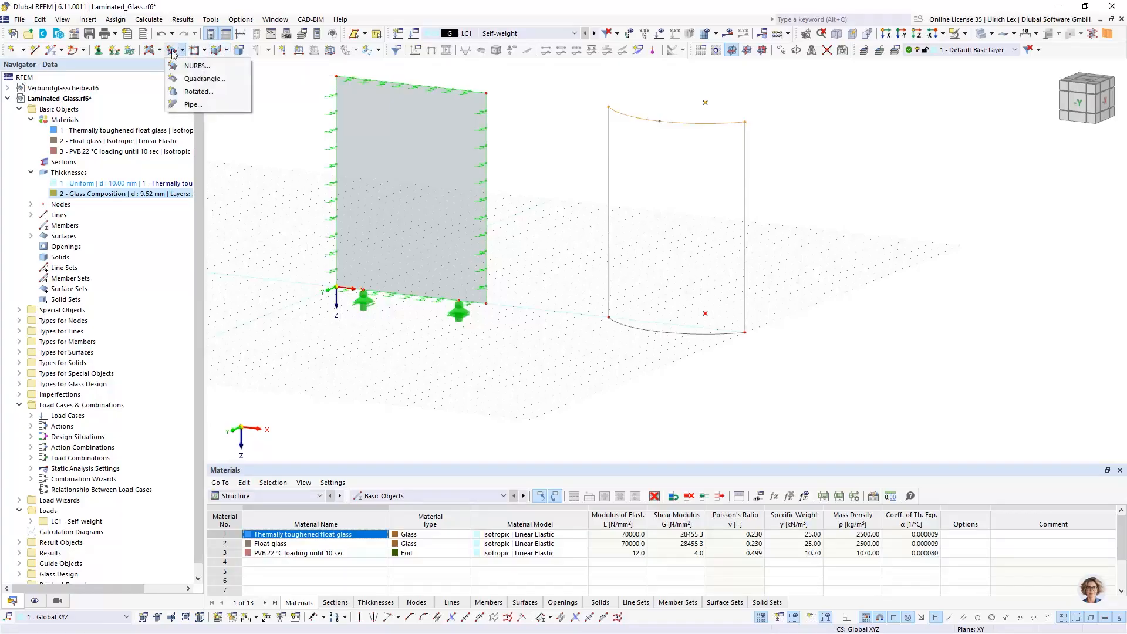
pyautogui.click(202, 79)
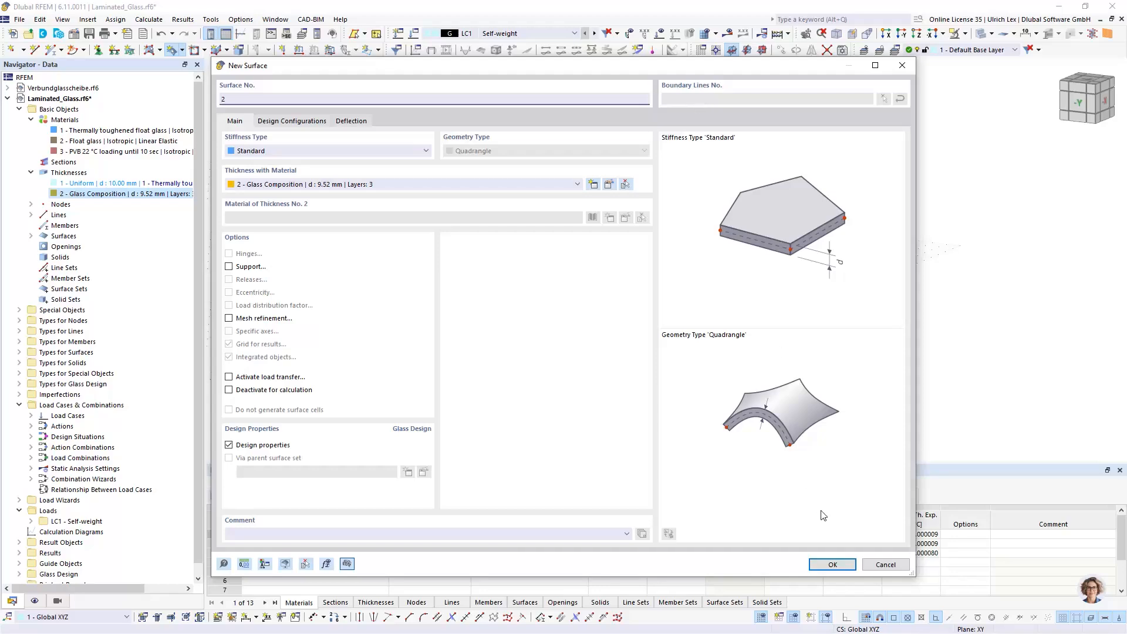
pyautogui.click(833, 565)
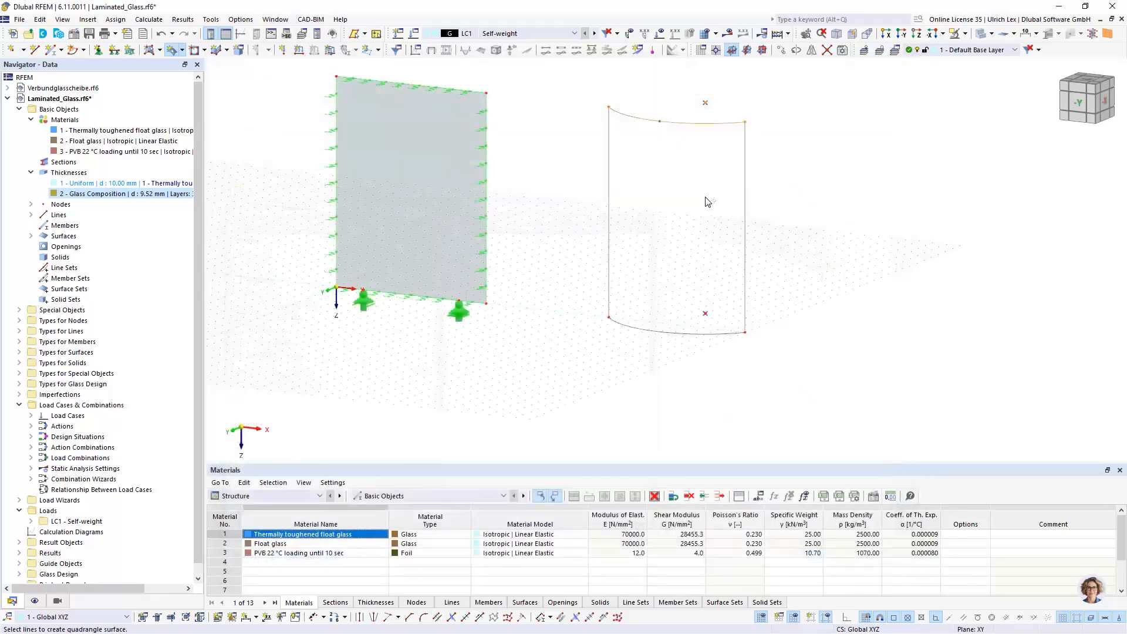
pyautogui.click(616, 208)
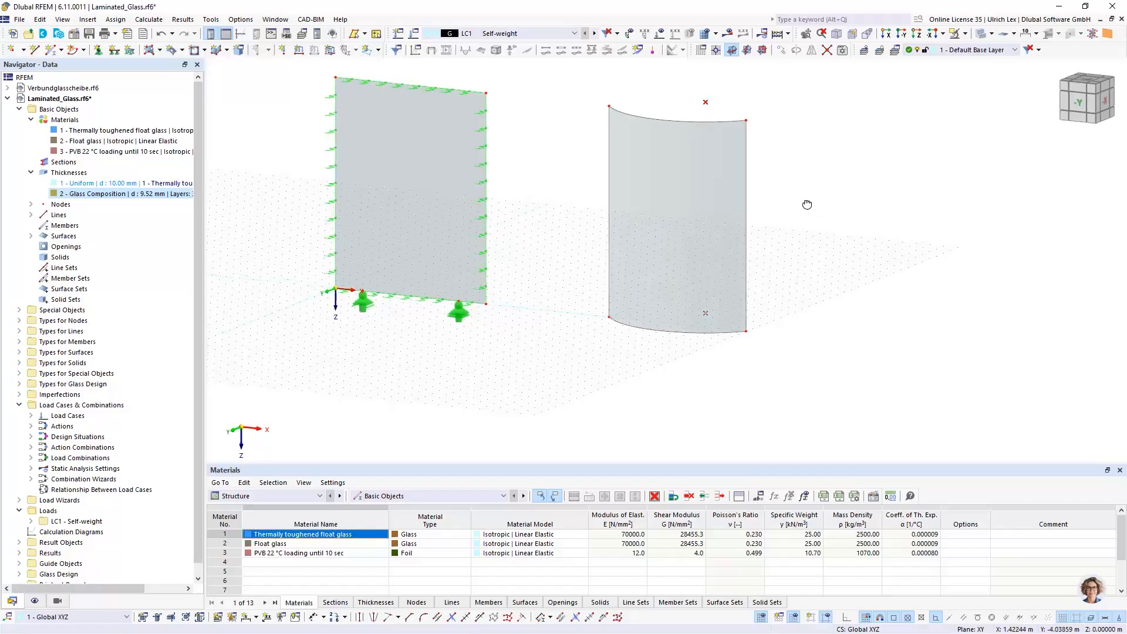
# Examine the curved glass surface alongside the flat pane and its nodal supports.
pyautogui.keyDown('ctrl'); pyautogui.moveTo(807, 205); pyautogui.dragTo(842, 216, button='middle'); pyautogui.keyUp('ctrl')
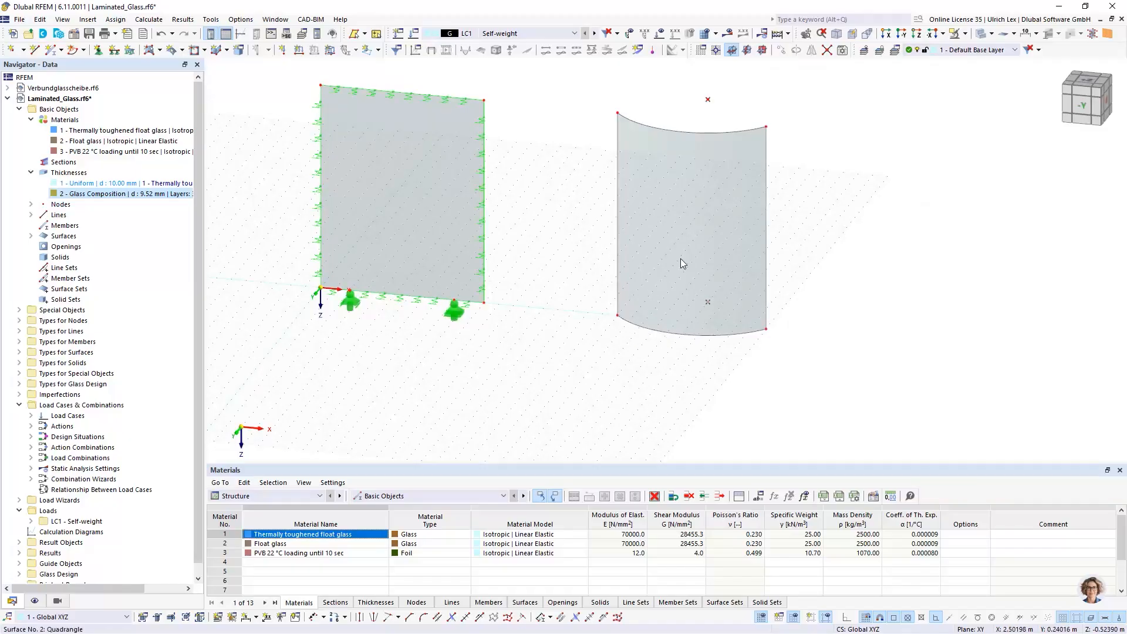
pyautogui.scroll(3, 341, 308)
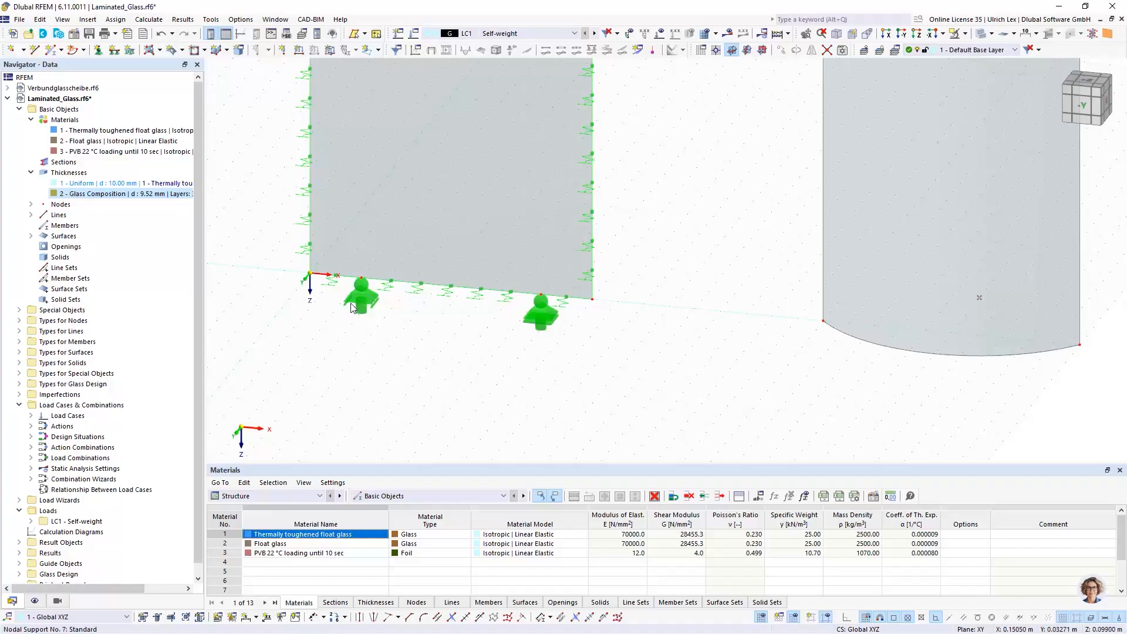
pyautogui.scroll(-3, 330, 314)
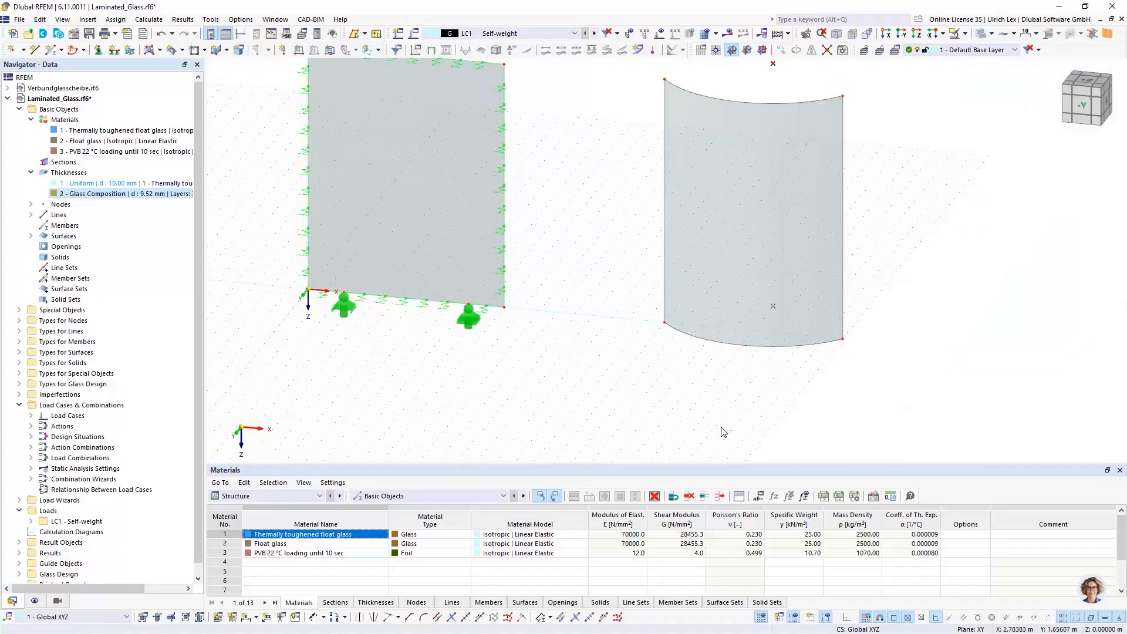
pyautogui.moveTo(726, 432); pyautogui.dragTo(696, 424, button='middle')
pyautogui.scroll(-1, 684, 426)
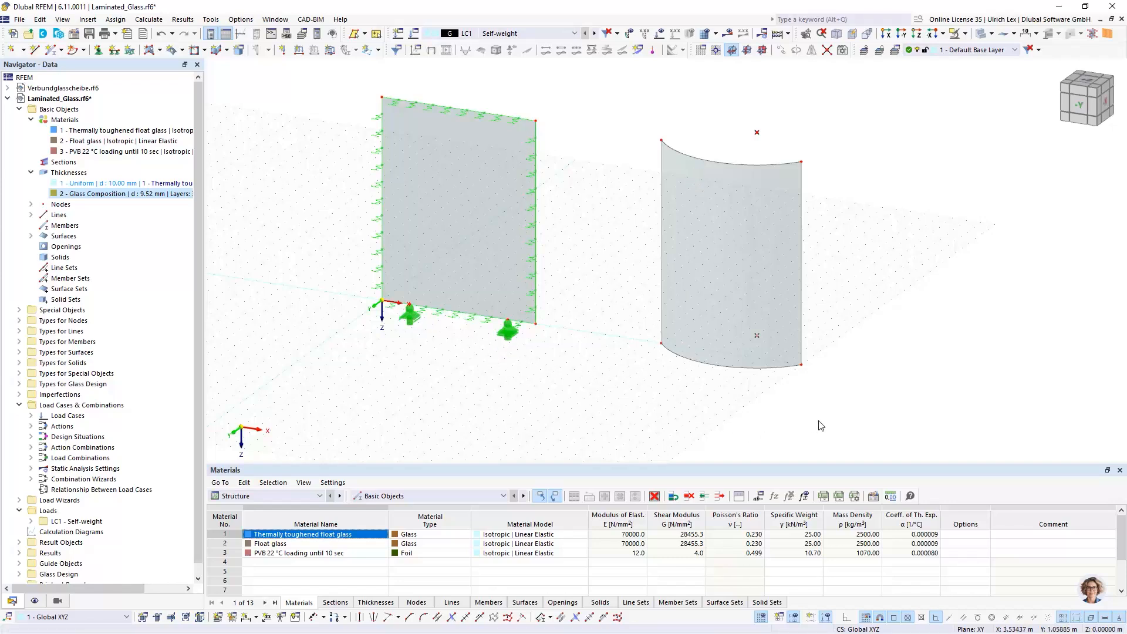
pyautogui.scroll(1, 829, 421)
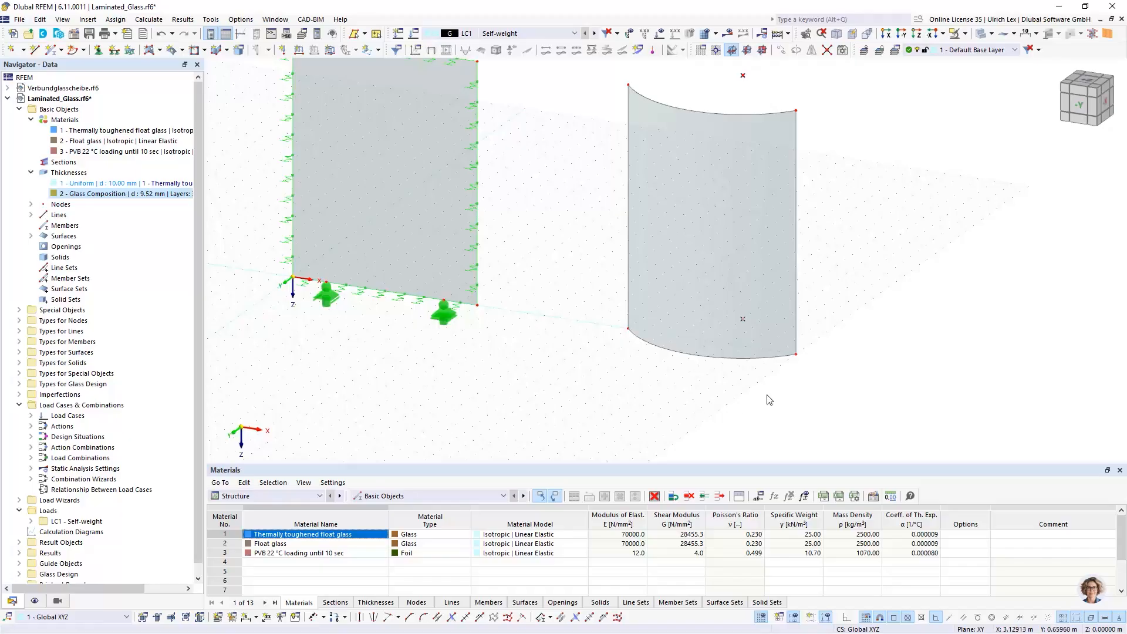
pyautogui.scroll(1, 766, 391)
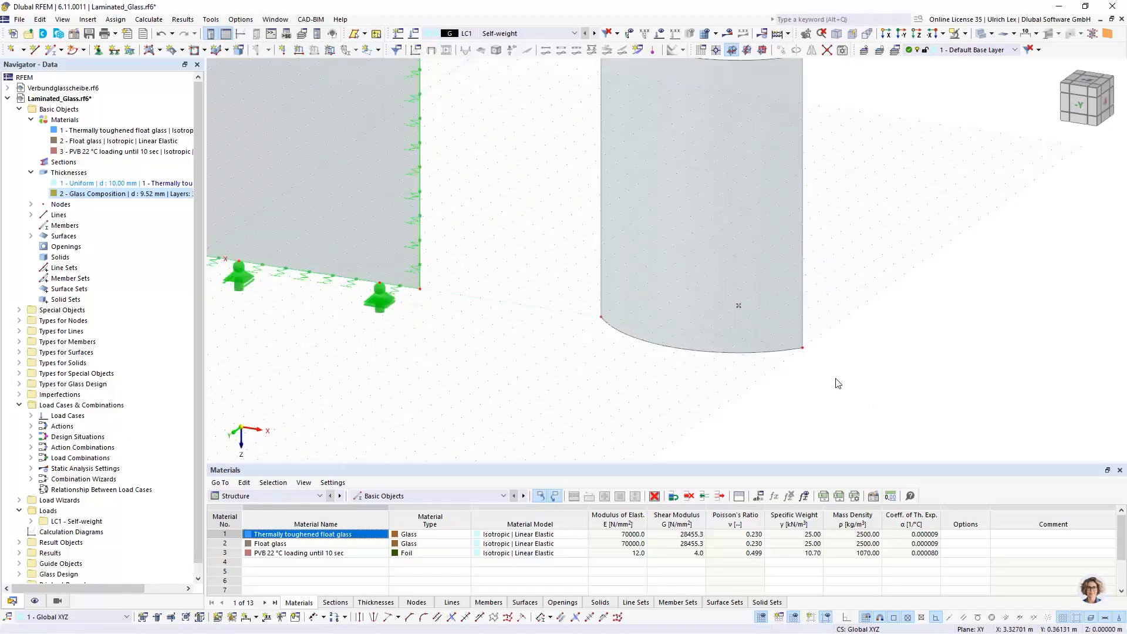
# Add an on-line node 0.2 m from the start of the curved surface's lower arc without dividing the line.
pyautogui.rightClick(718, 354)
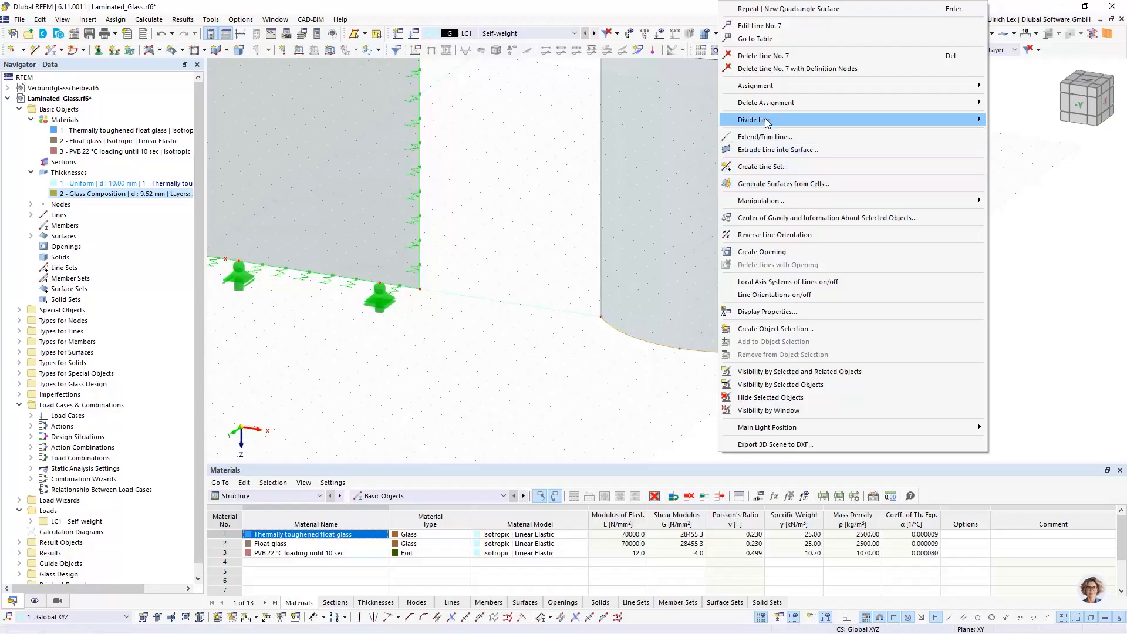
pyautogui.moveTo(816, 121)
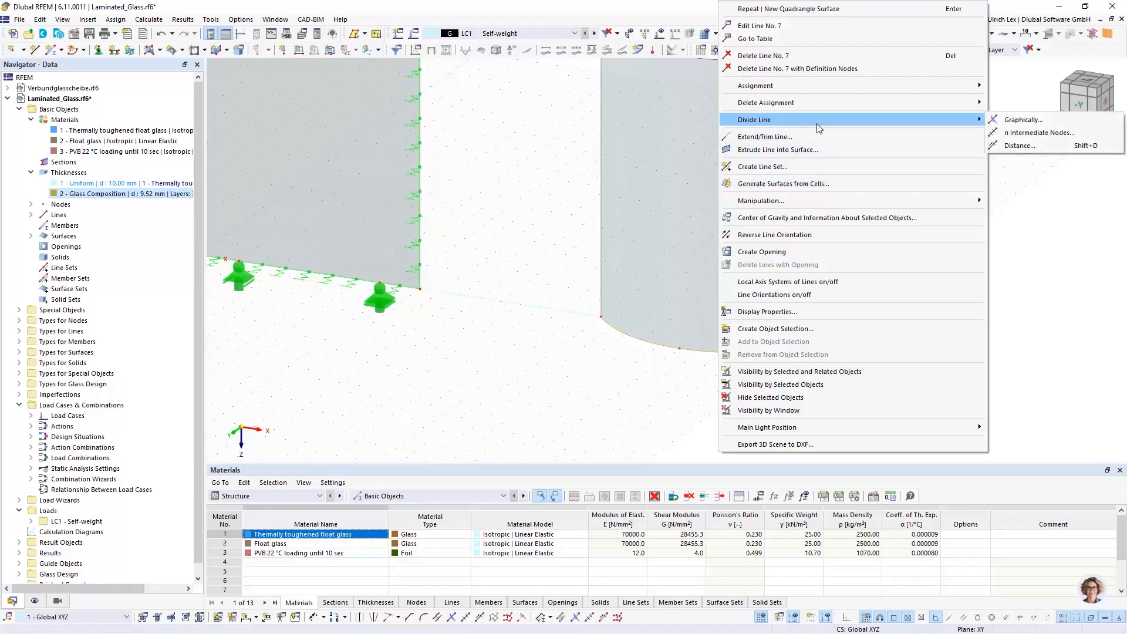
pyautogui.click(1021, 145)
pyautogui.moveTo(455, 135); pyautogui.dragTo(287, 89)
pyautogui.moveTo(176, 180); pyautogui.dragTo(202, 179)
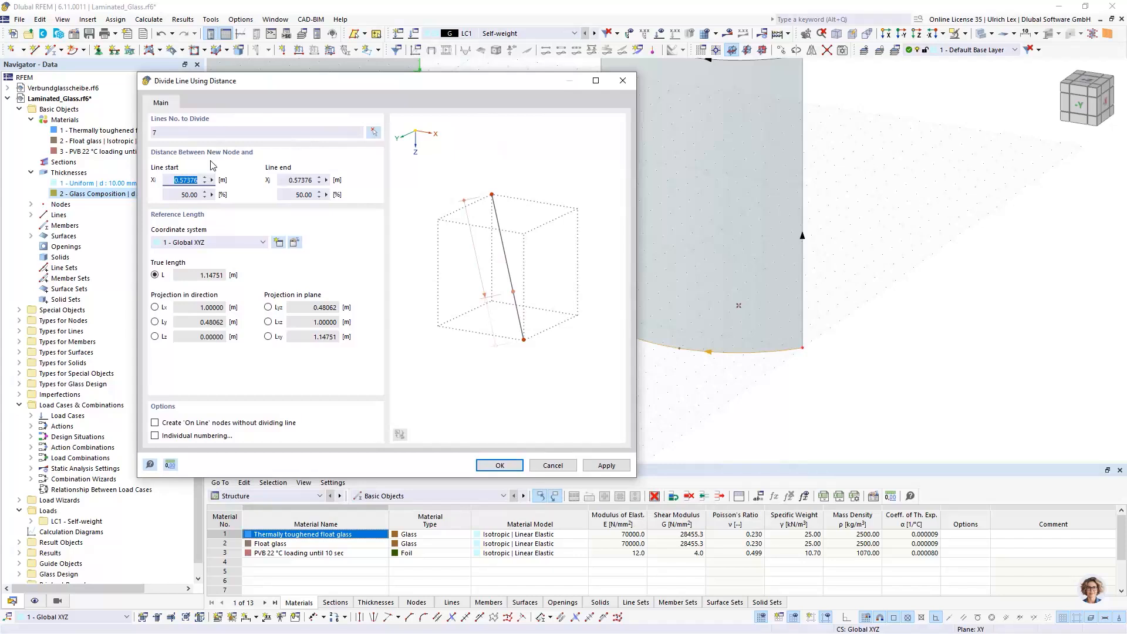
pyautogui.write('0.20000')
pyautogui.click(166, 426)
pyautogui.moveTo(527, 87); pyautogui.dragTo(430, 68)
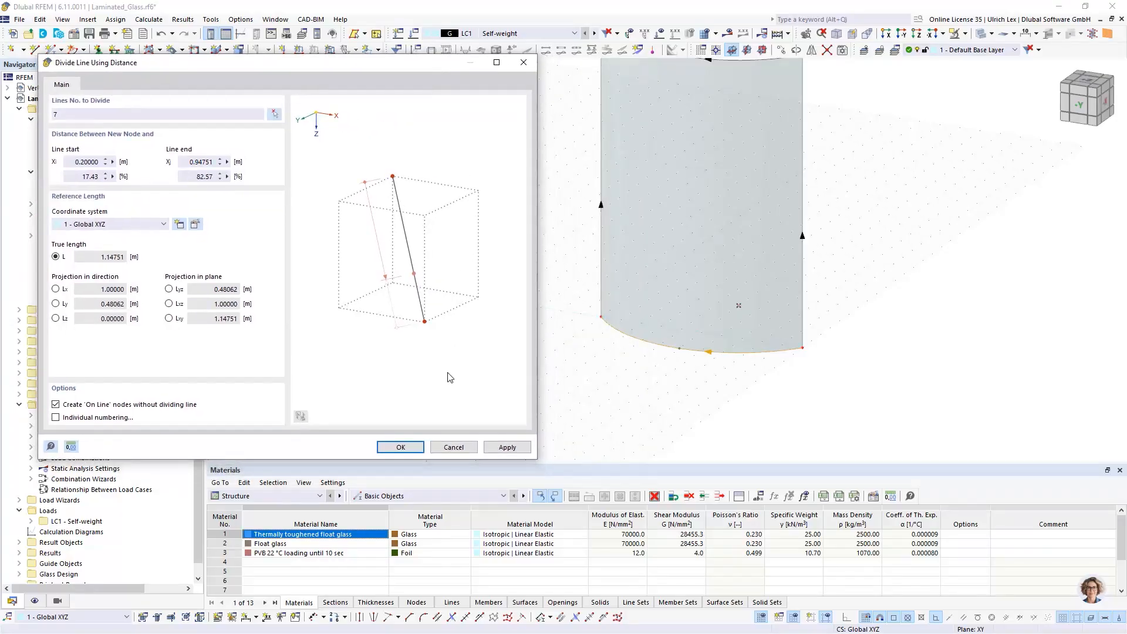
pyautogui.click(500, 449)
pyautogui.click(837, 126)
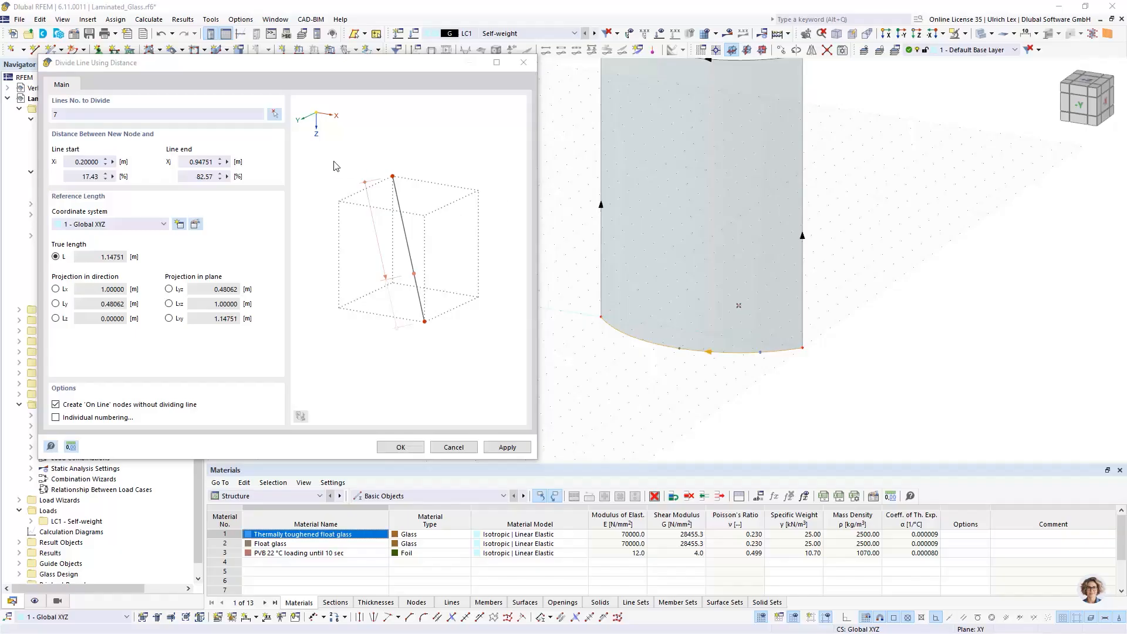
# Add a second on-line node to the lower arc, 0.2 m from the line's end.
pyautogui.click(184, 166)
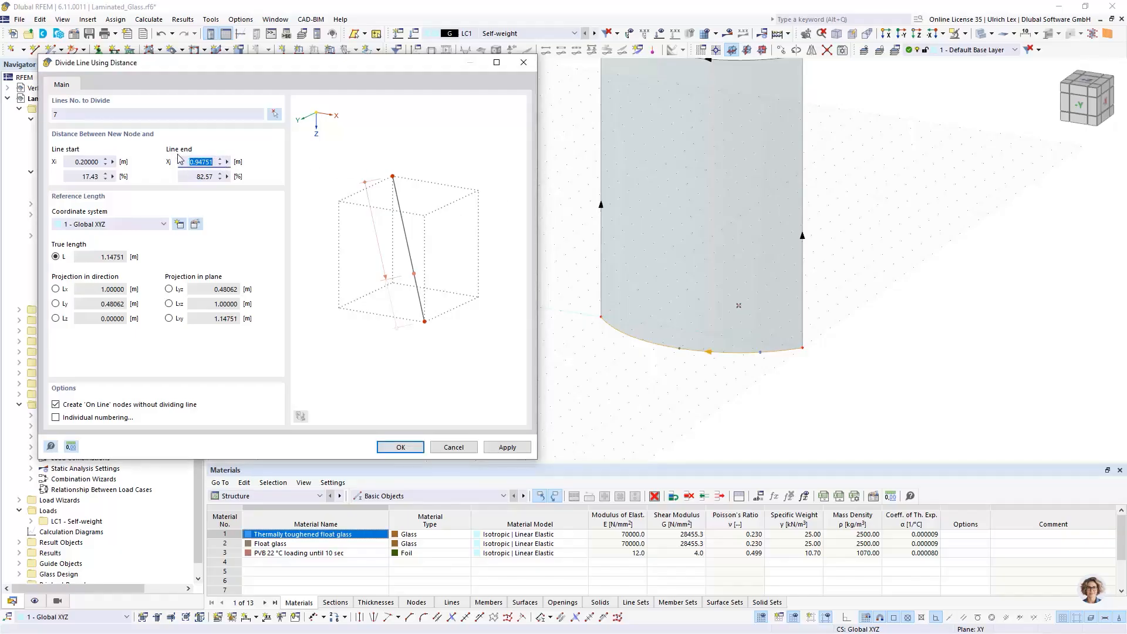
pyautogui.write('0.20000')
pyautogui.click(201, 114)
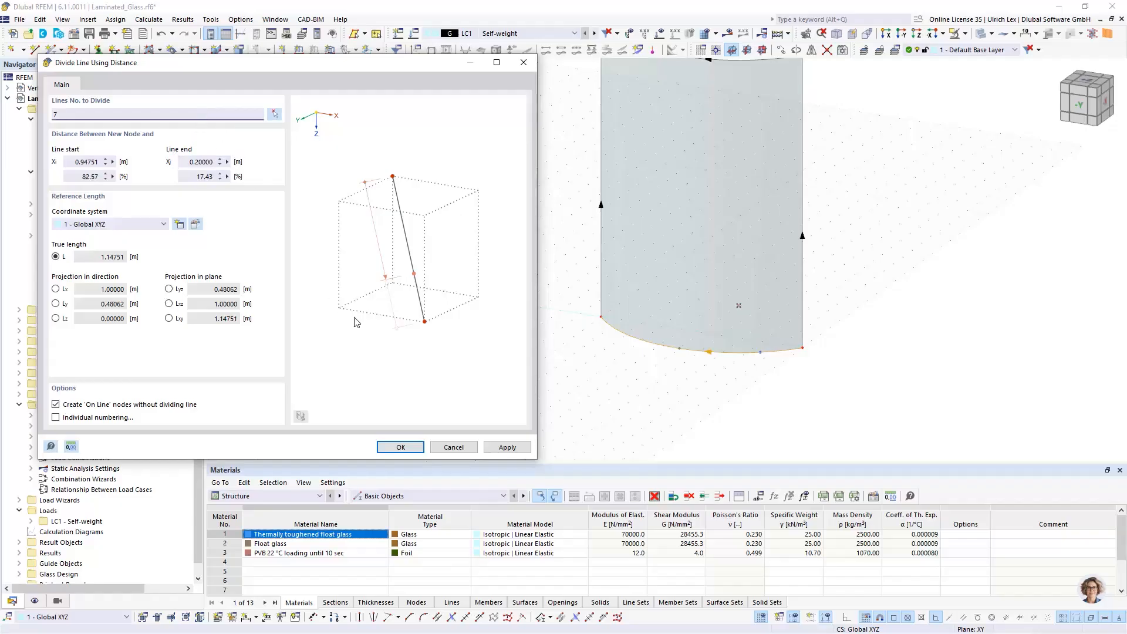
pyautogui.click(507, 447)
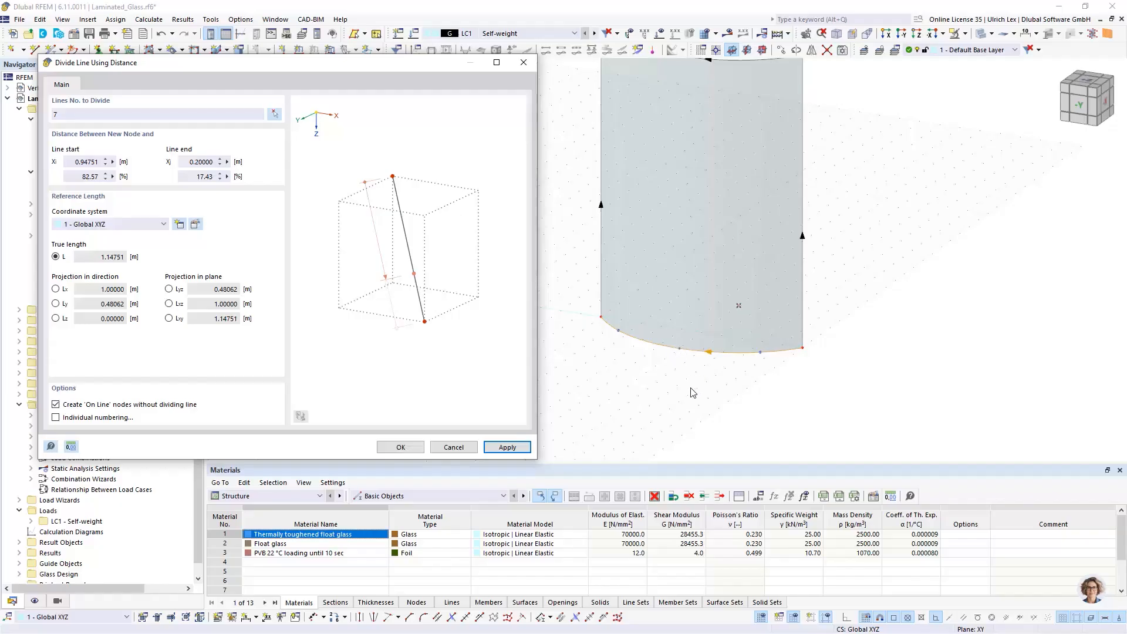
# Add another on-line node to the lower arc at 0.5 m from the line's end and finish the line division.
pyautogui.click(185, 163)
pyautogui.write('0,')
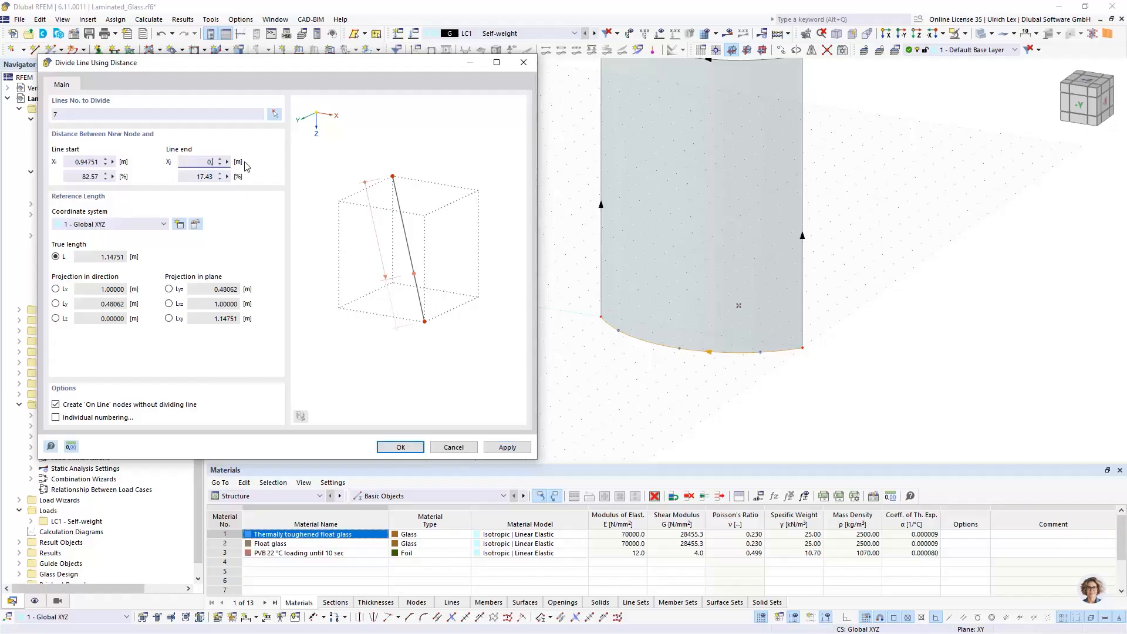
pyautogui.write('5')
pyautogui.press('Tab')
pyautogui.click(414, 447)
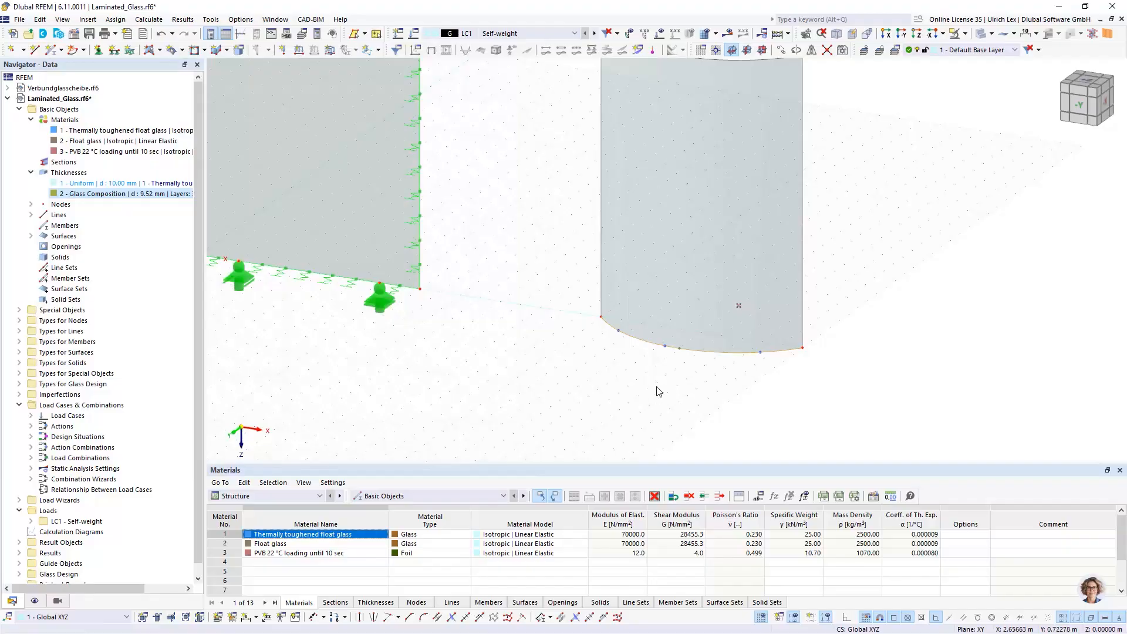
# Move the middle on-line node of the curved surface's lower arc to 50 % of the line length.
pyautogui.keyDown('ctrl'); pyautogui.moveTo(604, 383); pyautogui.dragTo(692, 418, button='middle'); pyautogui.keyUp('ctrl')
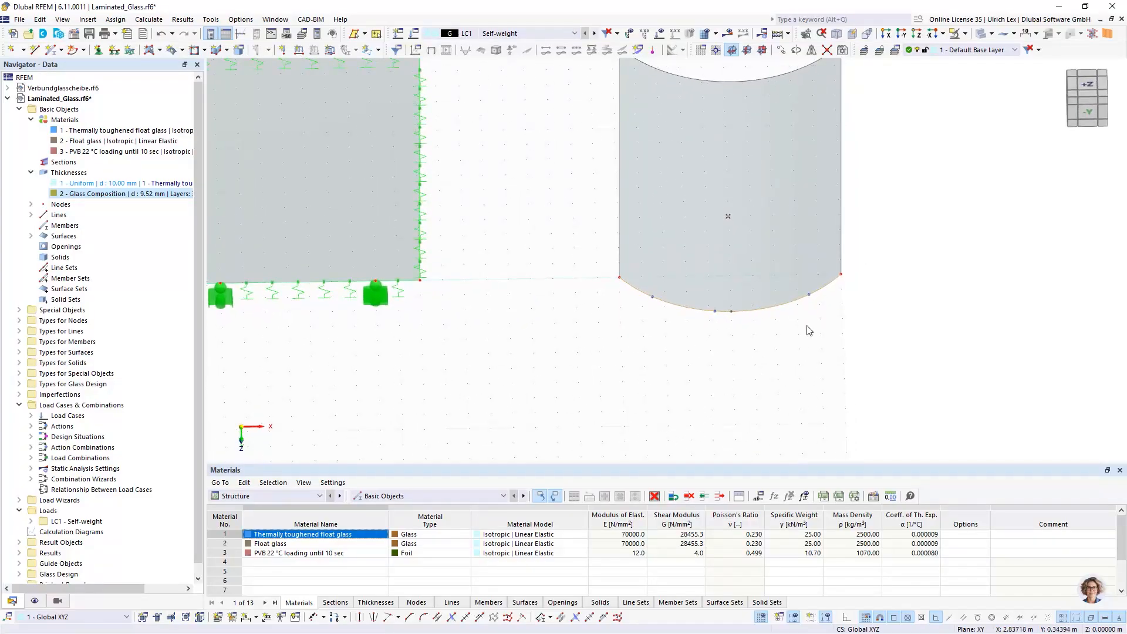
pyautogui.scroll(1, 806, 326)
pyautogui.scroll(-1, 748, 334)
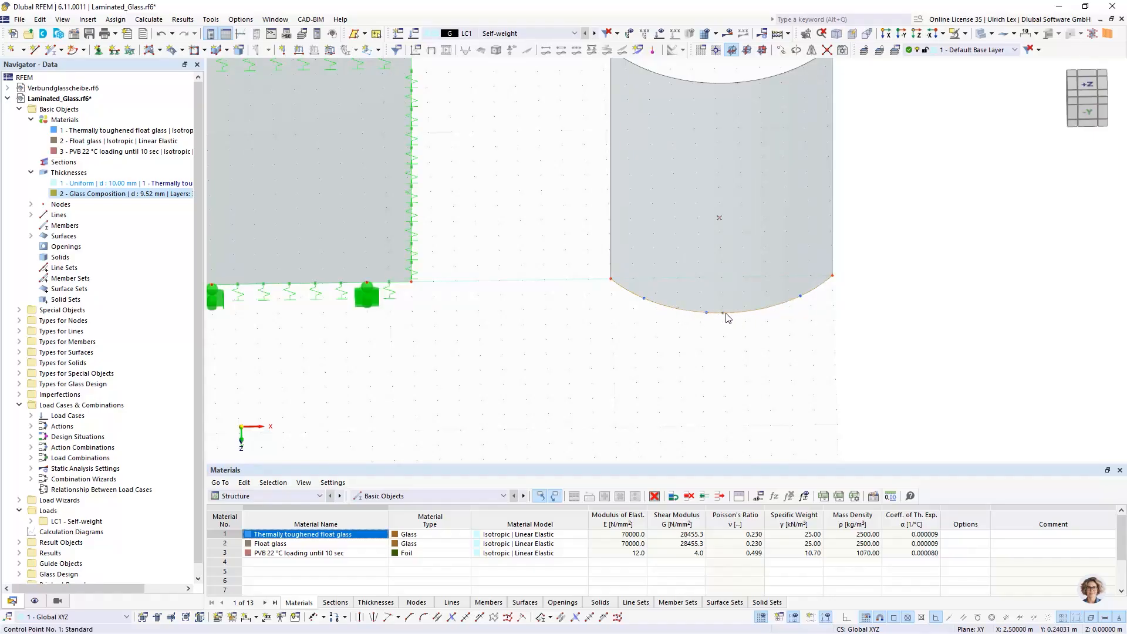
pyautogui.doubleClick(707, 314)
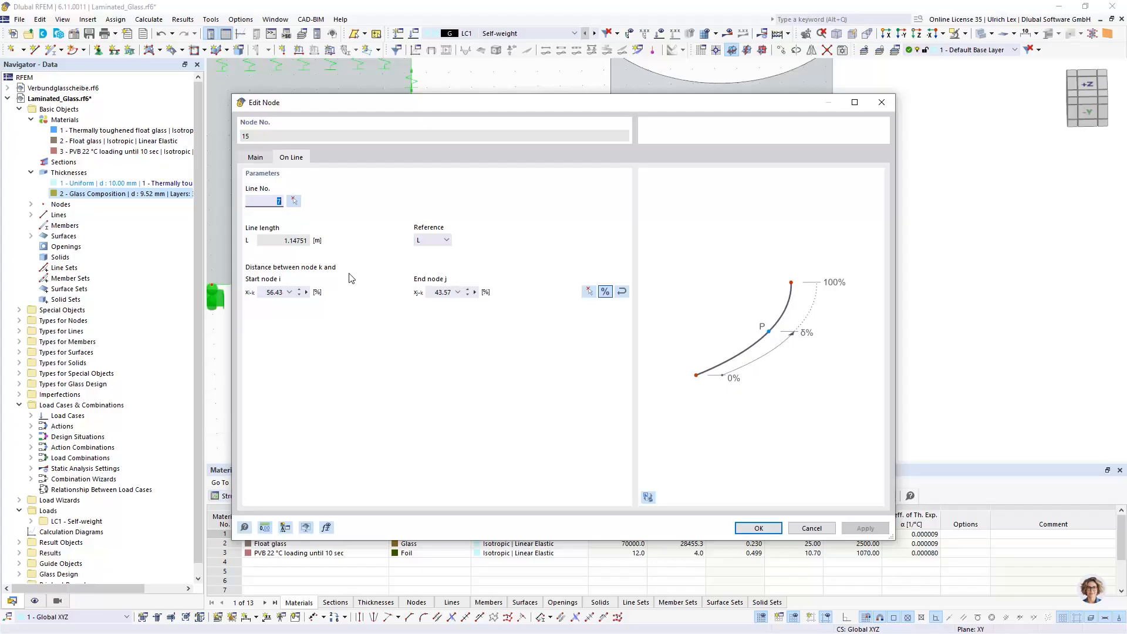
pyautogui.doubleClick(280, 292)
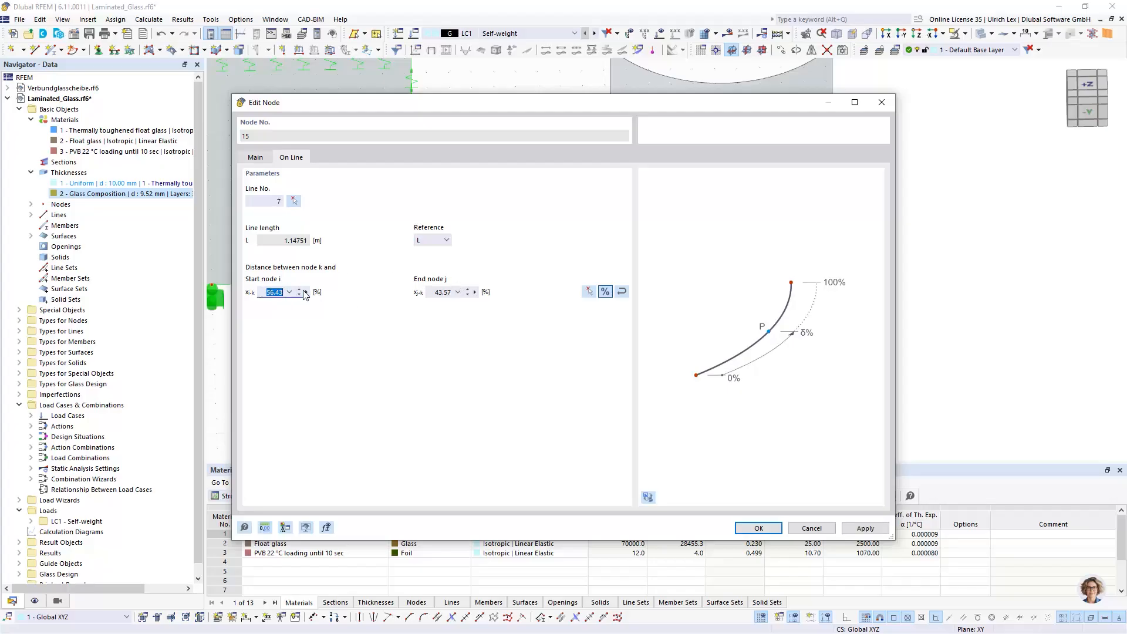
pyautogui.write('50')
pyautogui.click(447, 291)
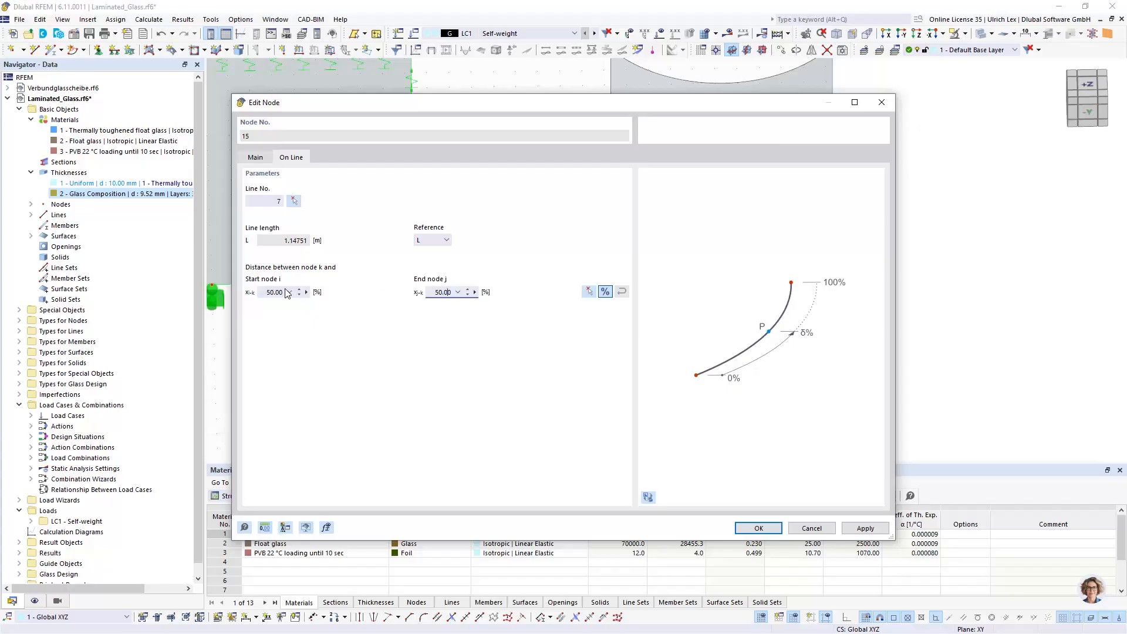
pyautogui.click(778, 528)
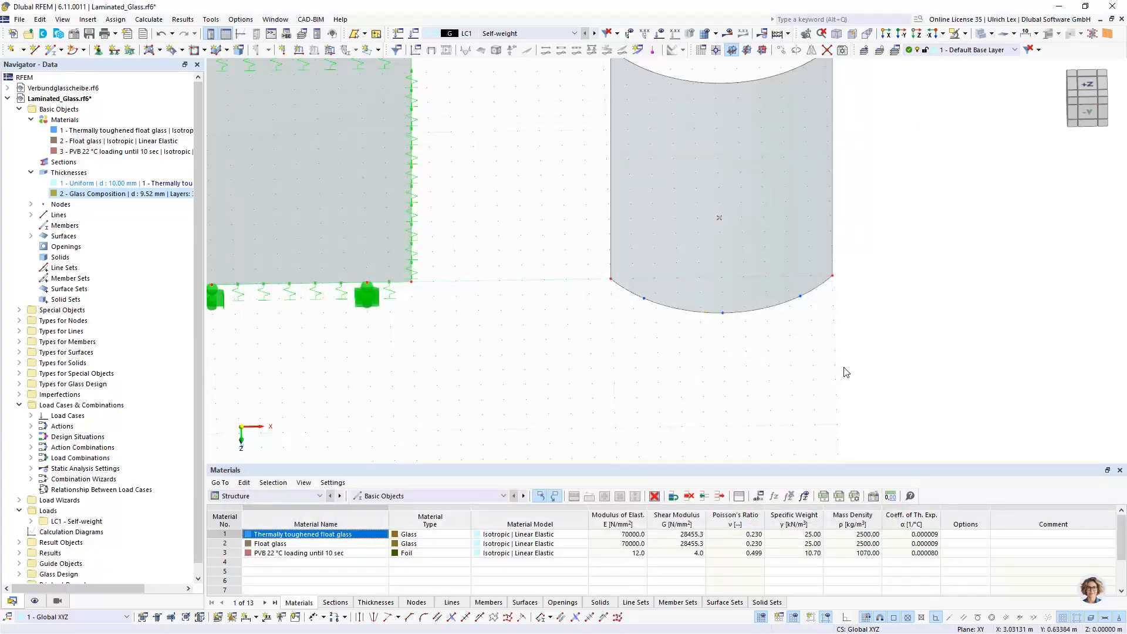
# Create a nodal support type fixed only in uX and uZ, with uY and the rotation φZ released.
pyautogui.keyDown('ctrl'); pyautogui.moveTo(822, 377); pyautogui.dragTo(726, 308, button='middle'); pyautogui.keyUp('ctrl')
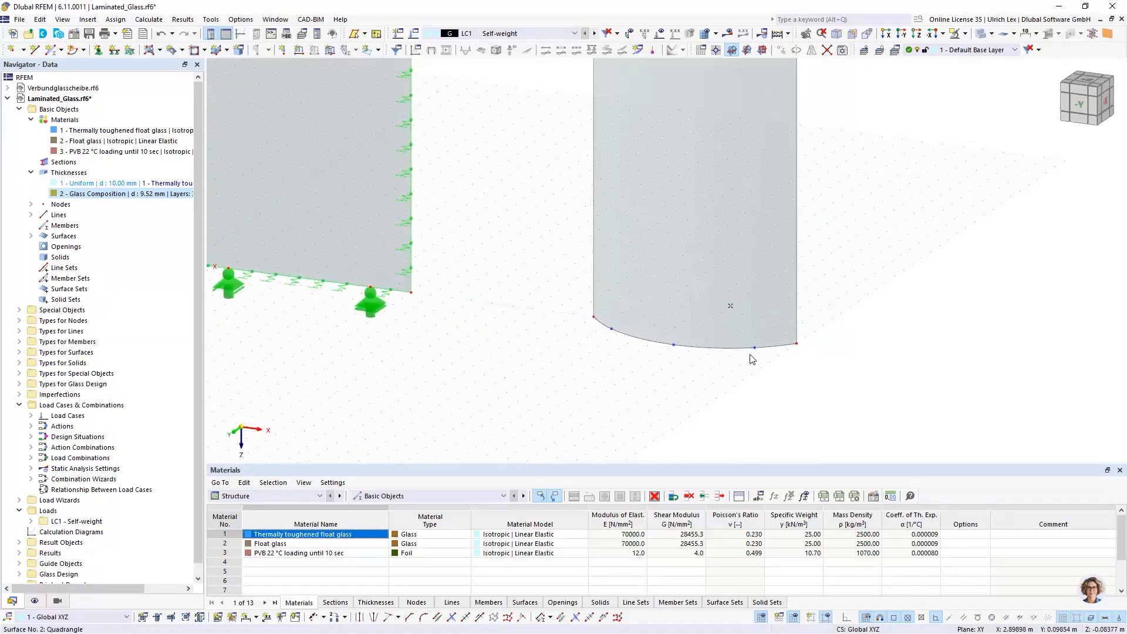
pyautogui.click(100, 51)
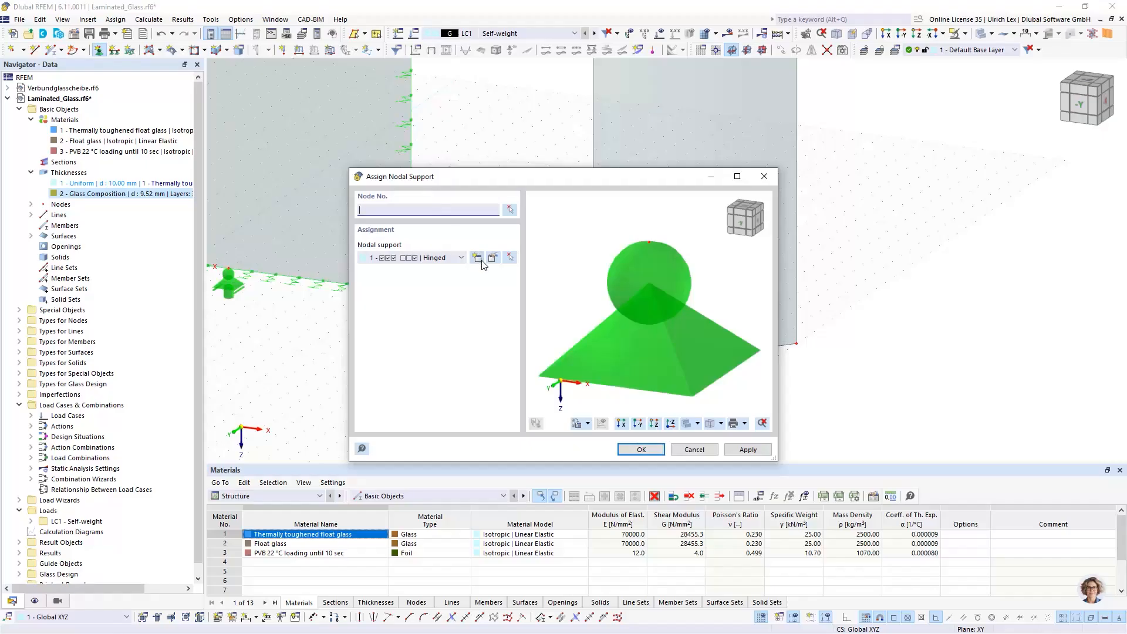
pyautogui.click(477, 259)
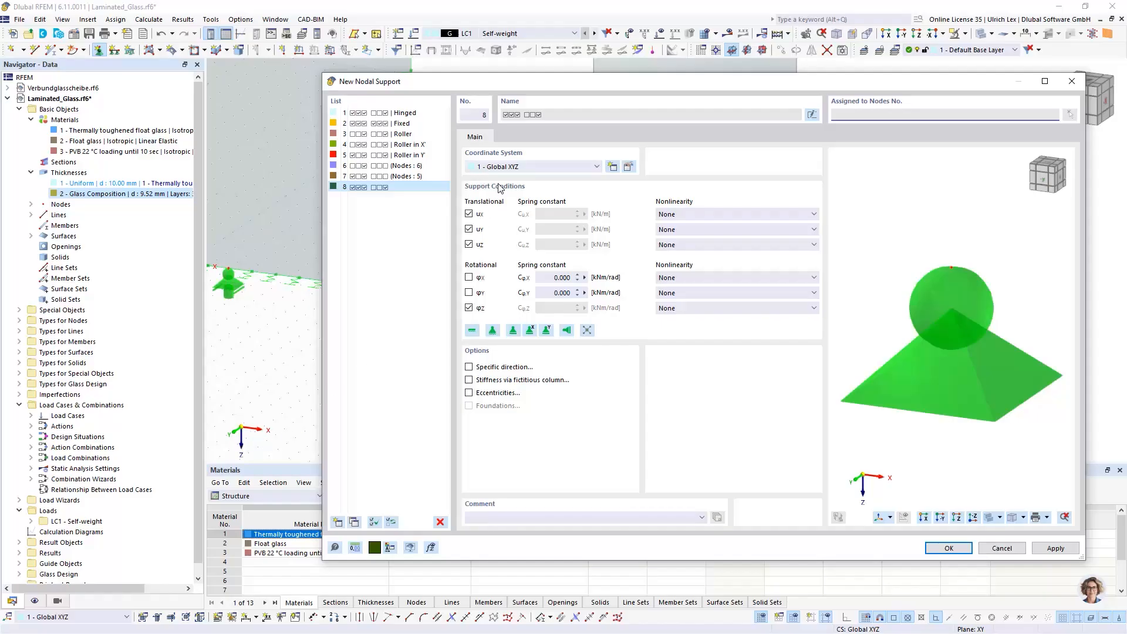
pyautogui.click(468, 229)
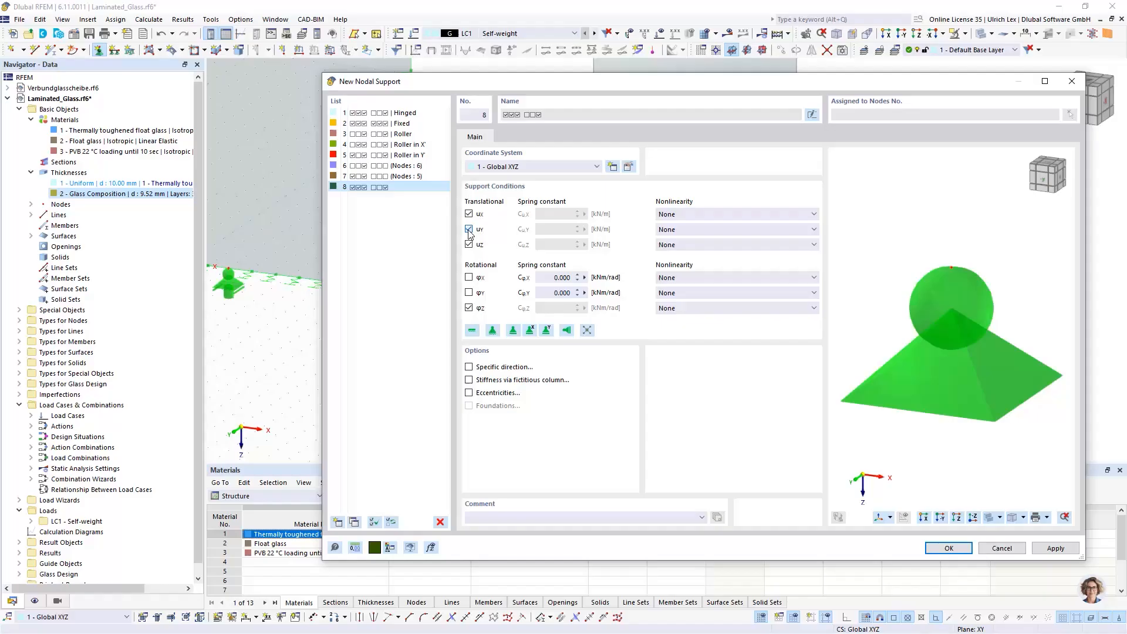
pyautogui.click(469, 308)
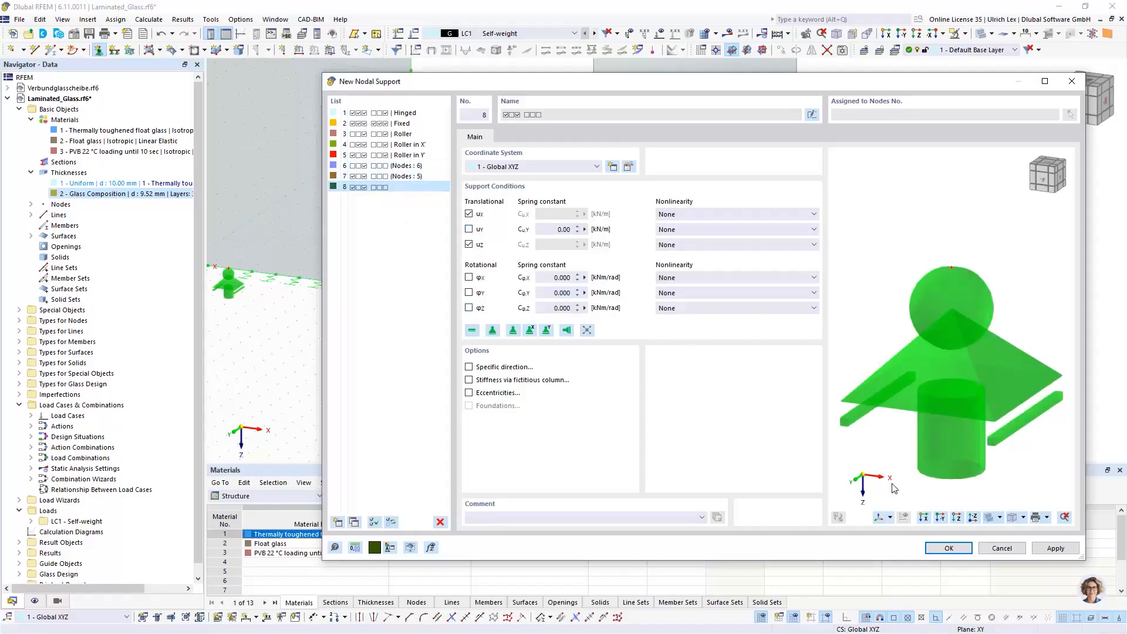
pyautogui.click(949, 547)
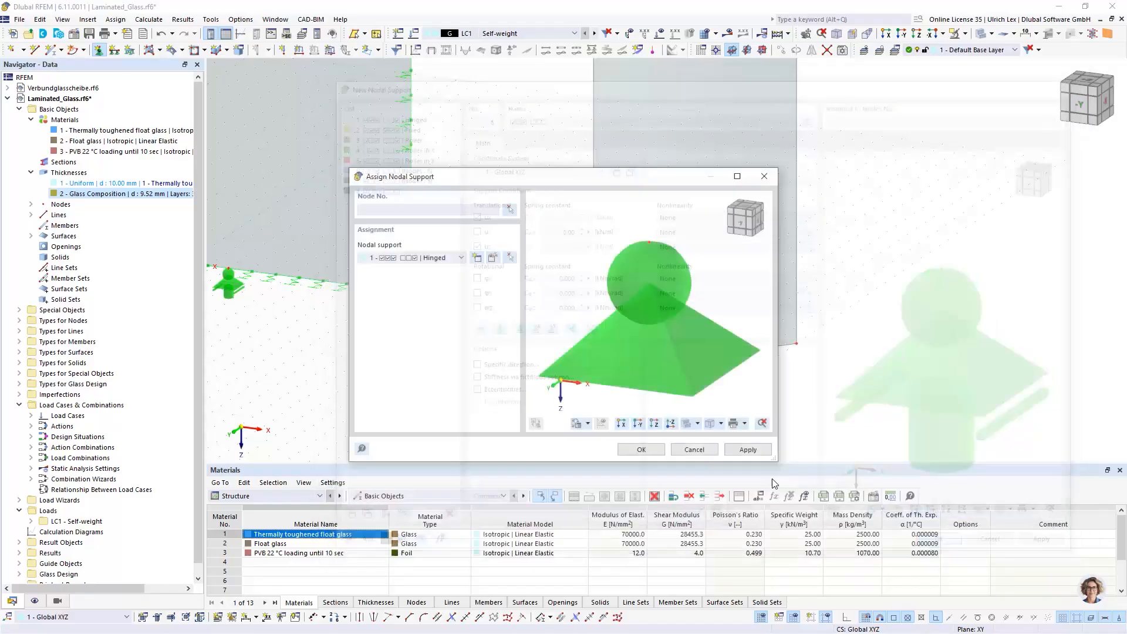
# Assign the new nodal support to the middle node of the curved surface's lower arc.
pyautogui.click(642, 449)
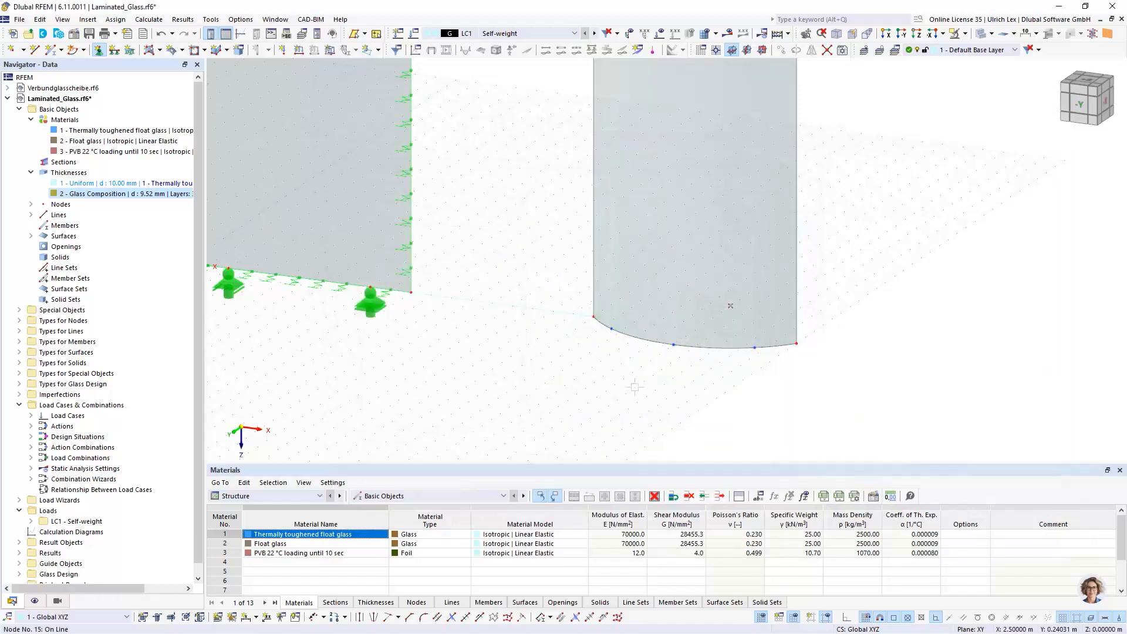
pyautogui.click(674, 345)
pyautogui.press('Escape')
pyautogui.scroll(-2, 461, 317)
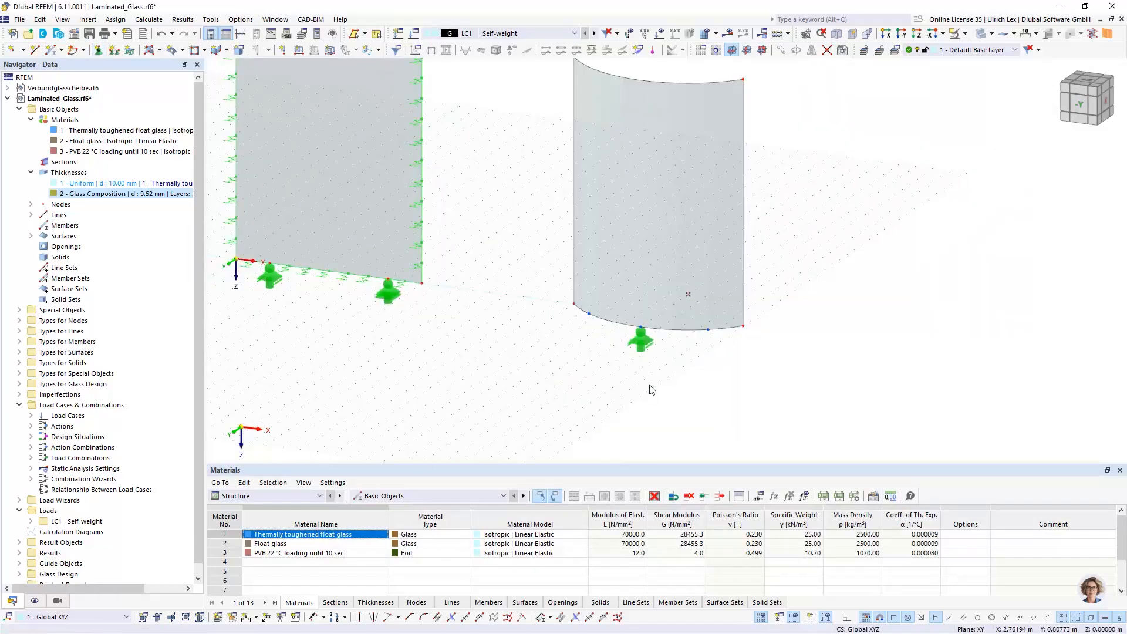
# Start another new nodal support type with only uZ fixed, releasing uX, uY and φZ.
pyautogui.scroll(3, 646, 393)
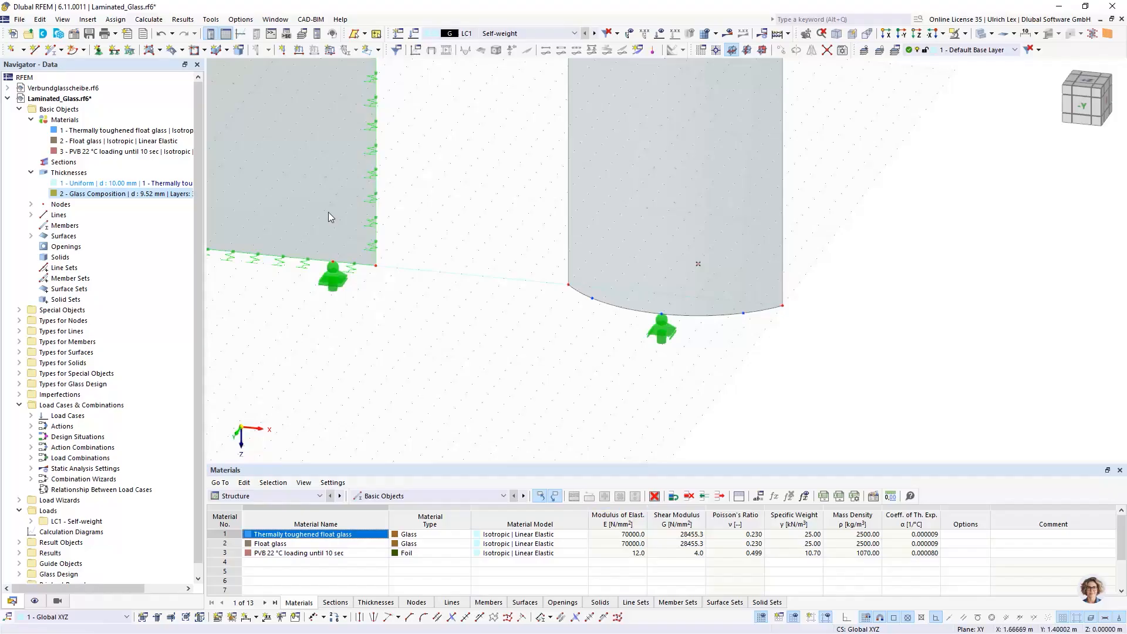
pyautogui.click(98, 53)
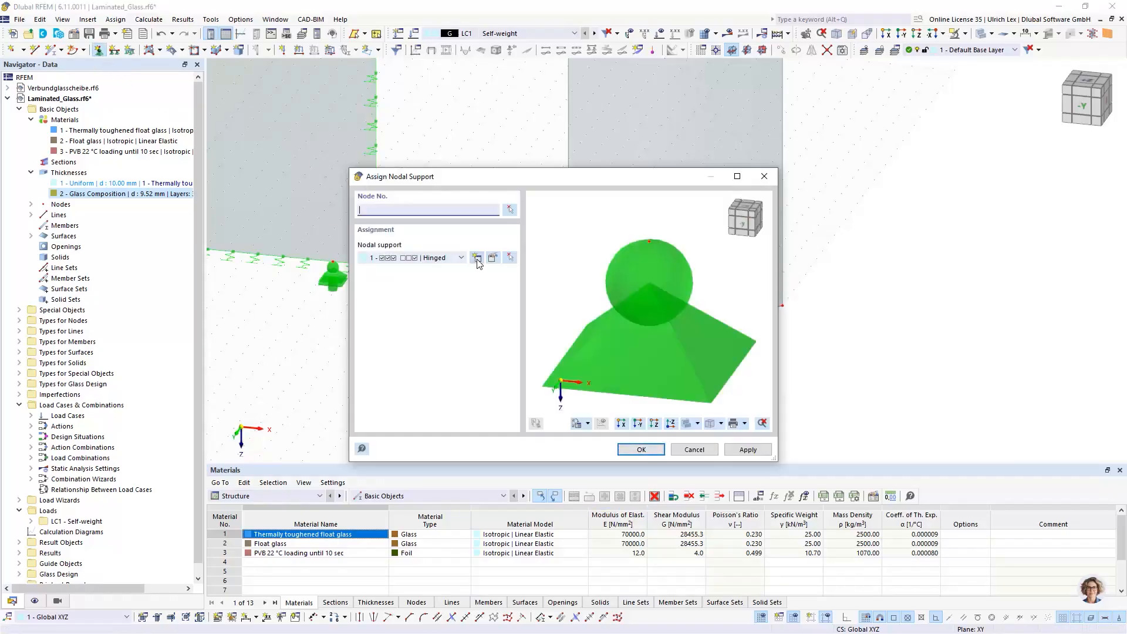
pyautogui.click(477, 259)
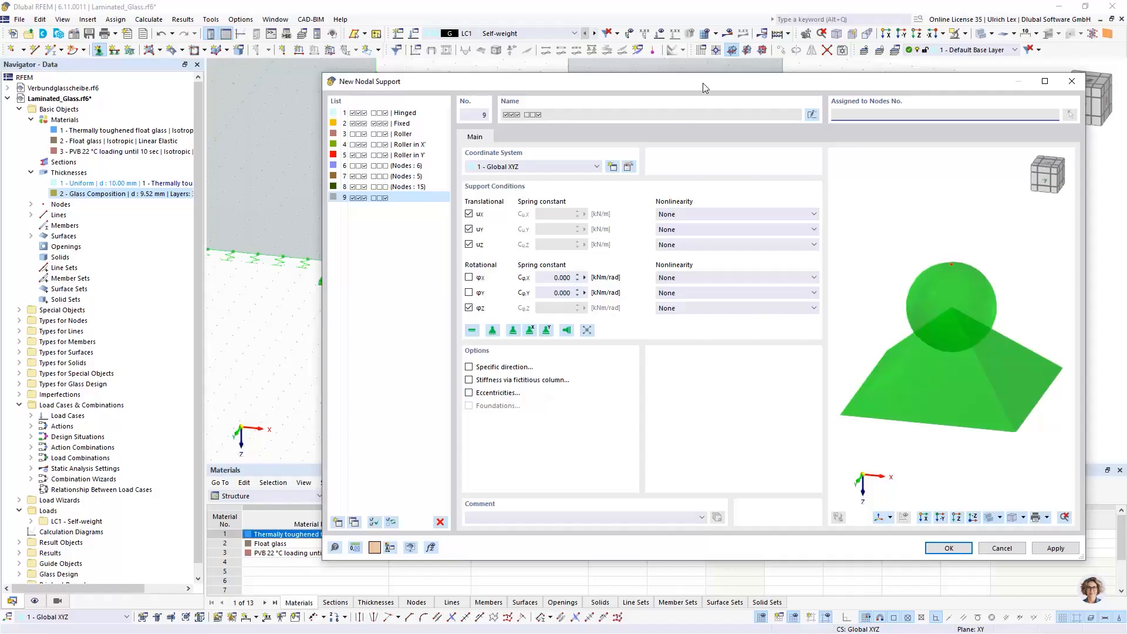
pyautogui.moveTo(703, 87)
pyautogui.mouseDown()
pyautogui.moveTo(650, 249)
pyautogui.moveTo(680, 90)
pyautogui.mouseUp()
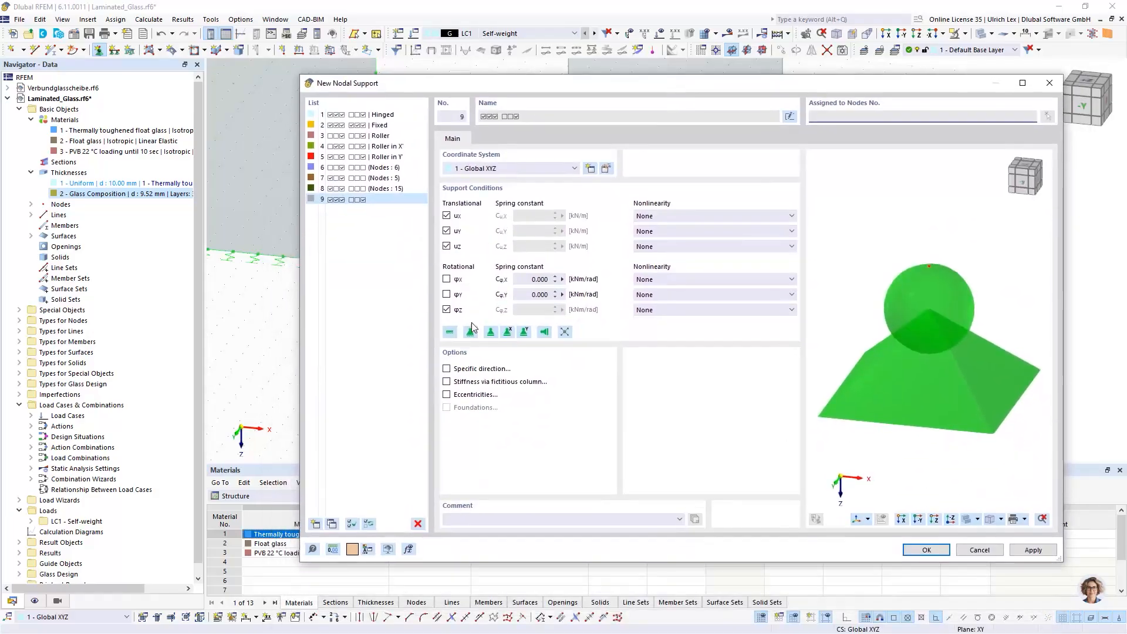
pyautogui.click(446, 231)
pyautogui.click(446, 215)
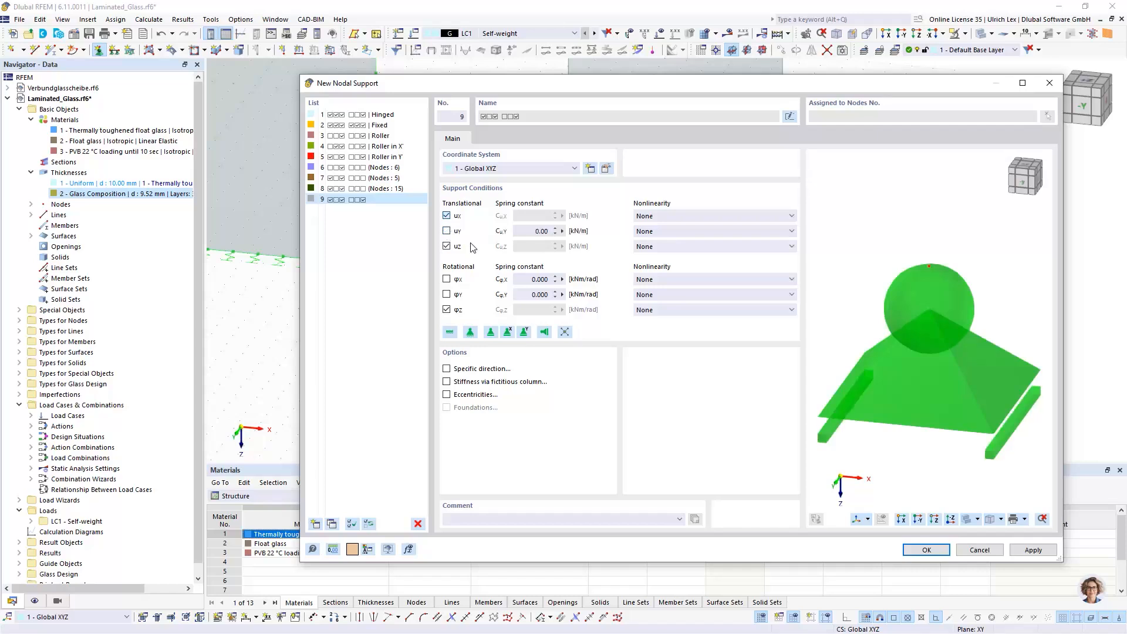
pyautogui.click(446, 310)
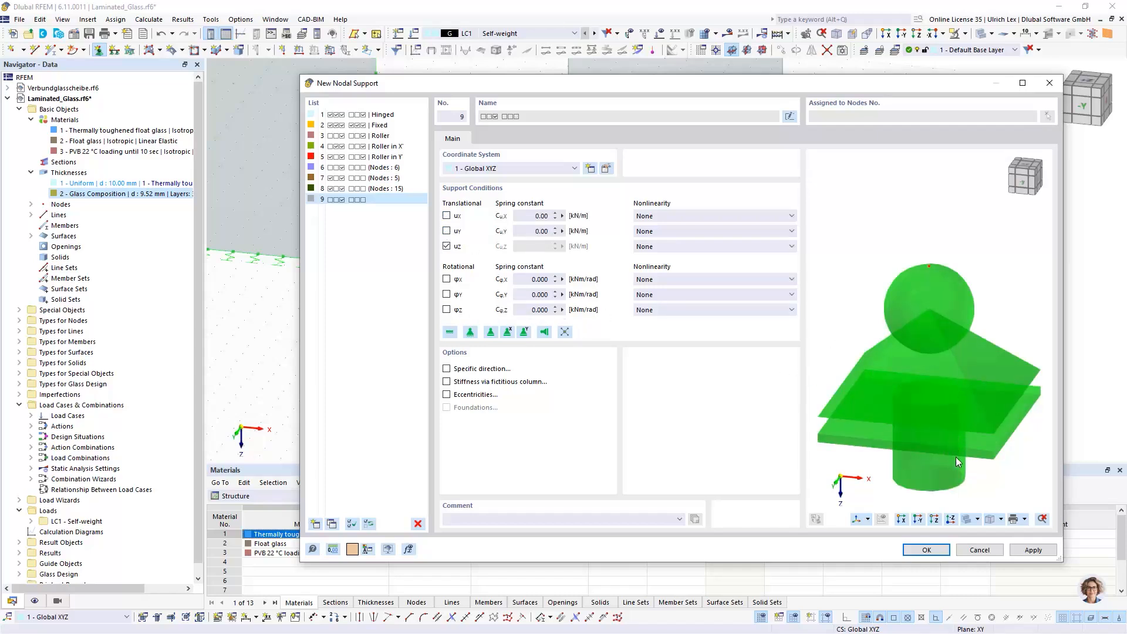
# Give the nodal support a specific direction of the type Directed to Node.
pyautogui.click(447, 369)
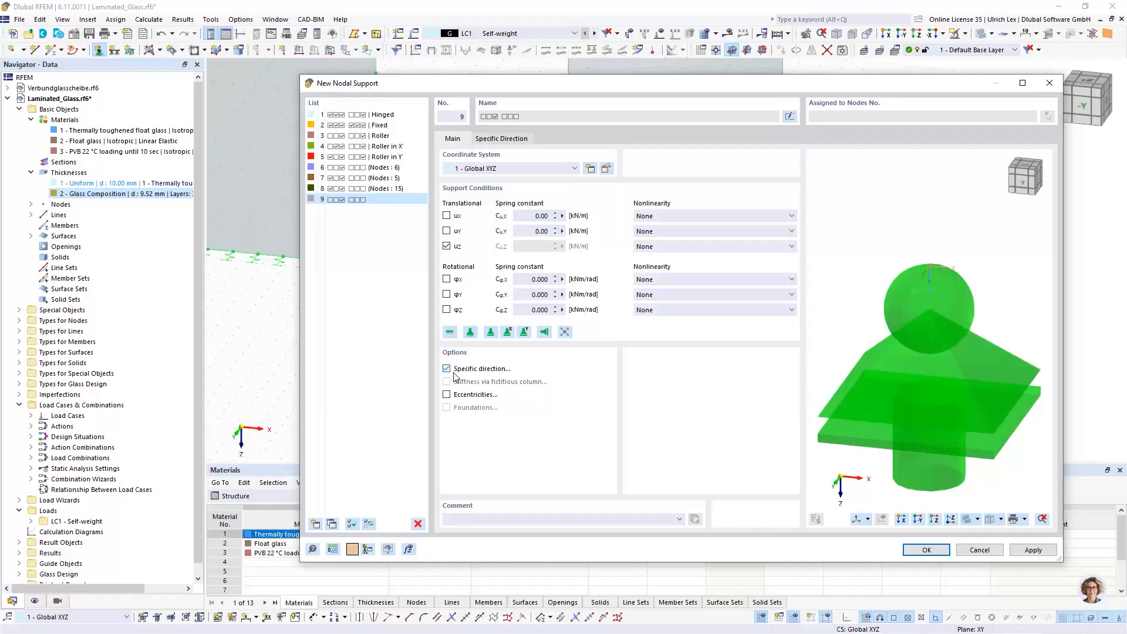
pyautogui.click(512, 141)
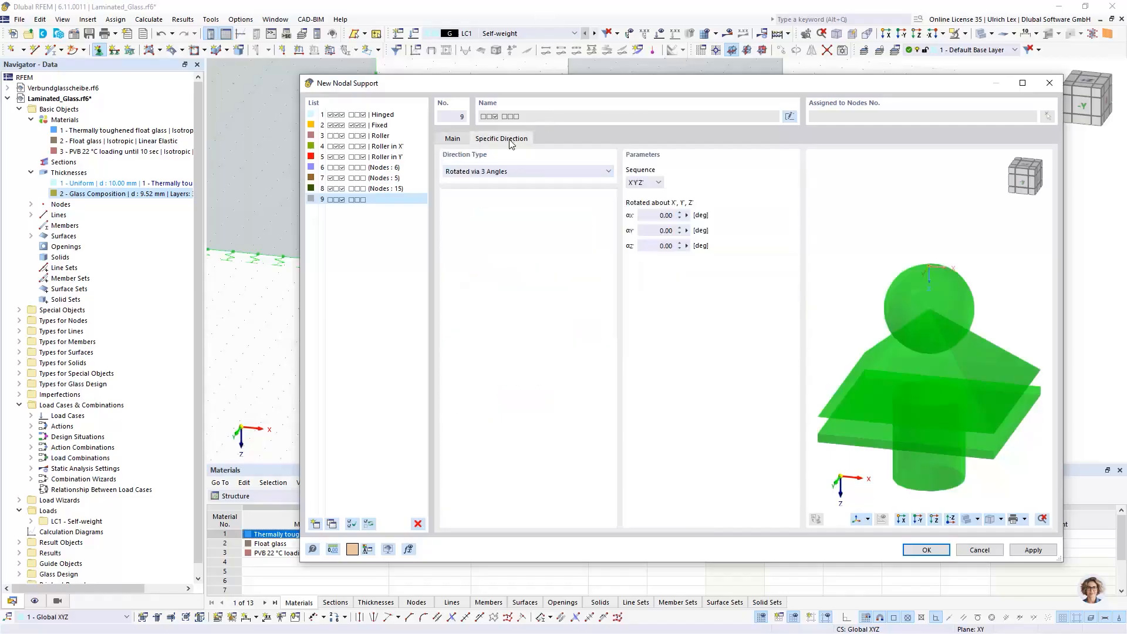
pyautogui.click(461, 139)
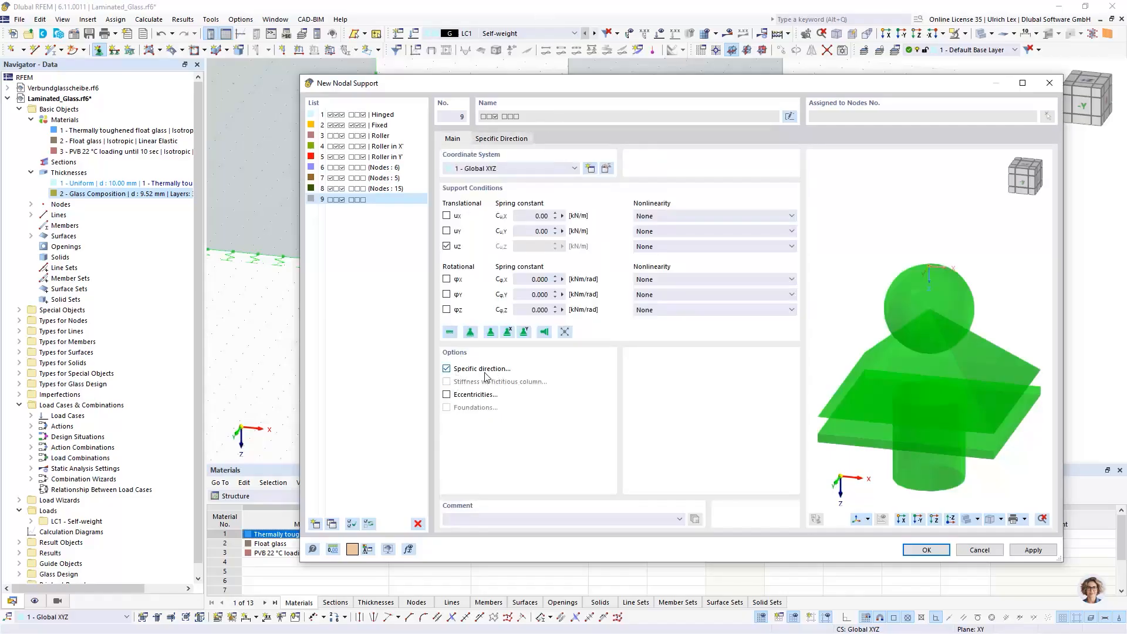
pyautogui.click(510, 143)
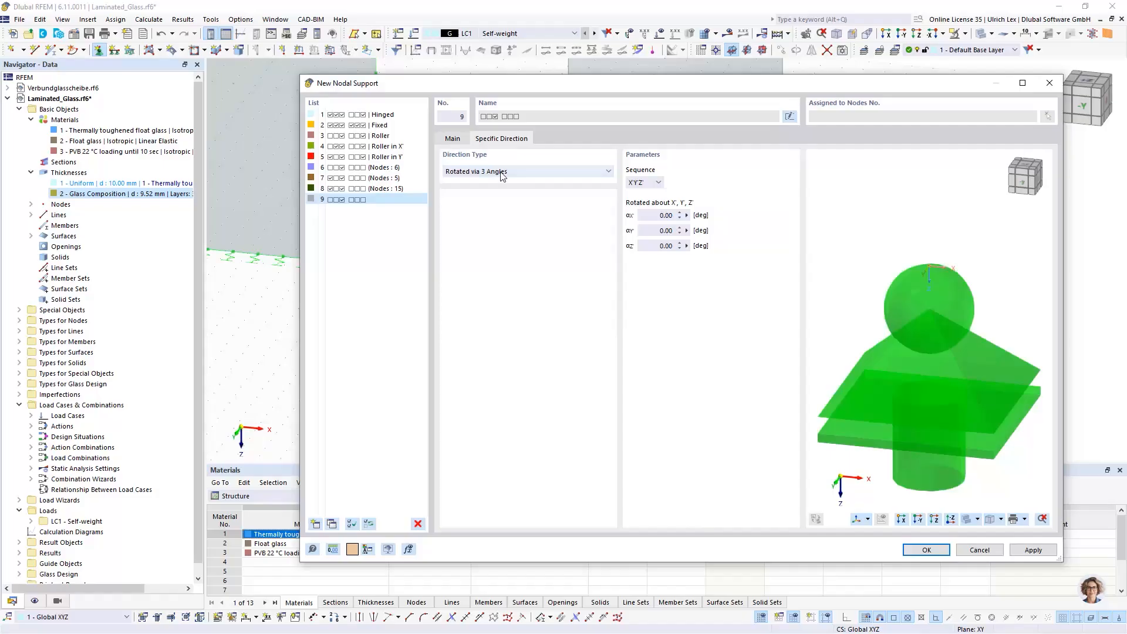
pyautogui.click(522, 174)
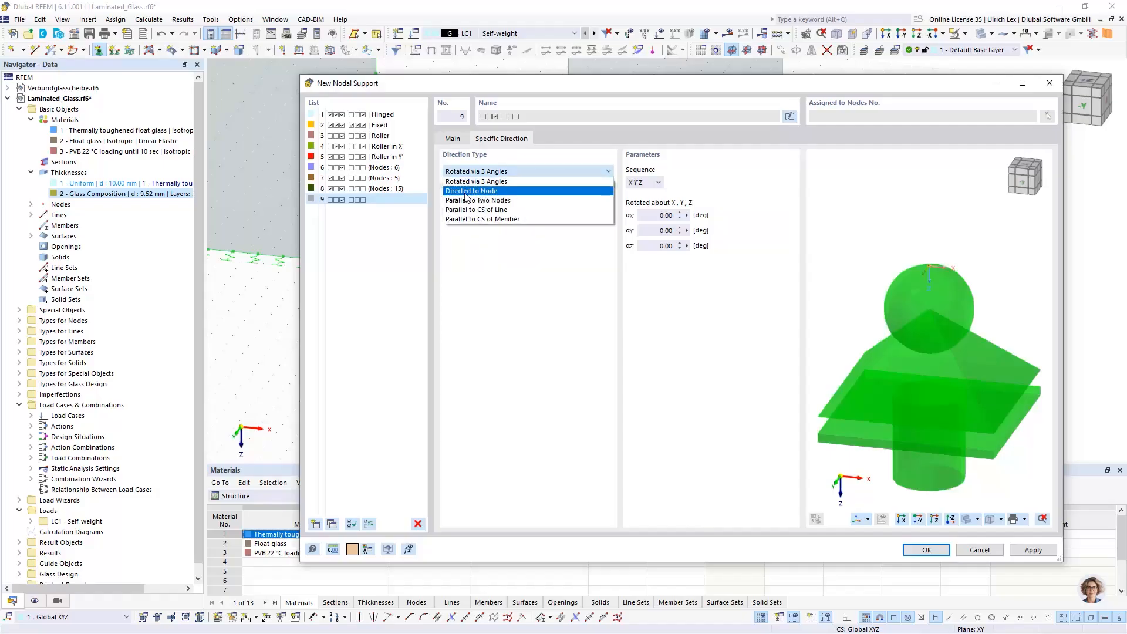
pyautogui.click(499, 191)
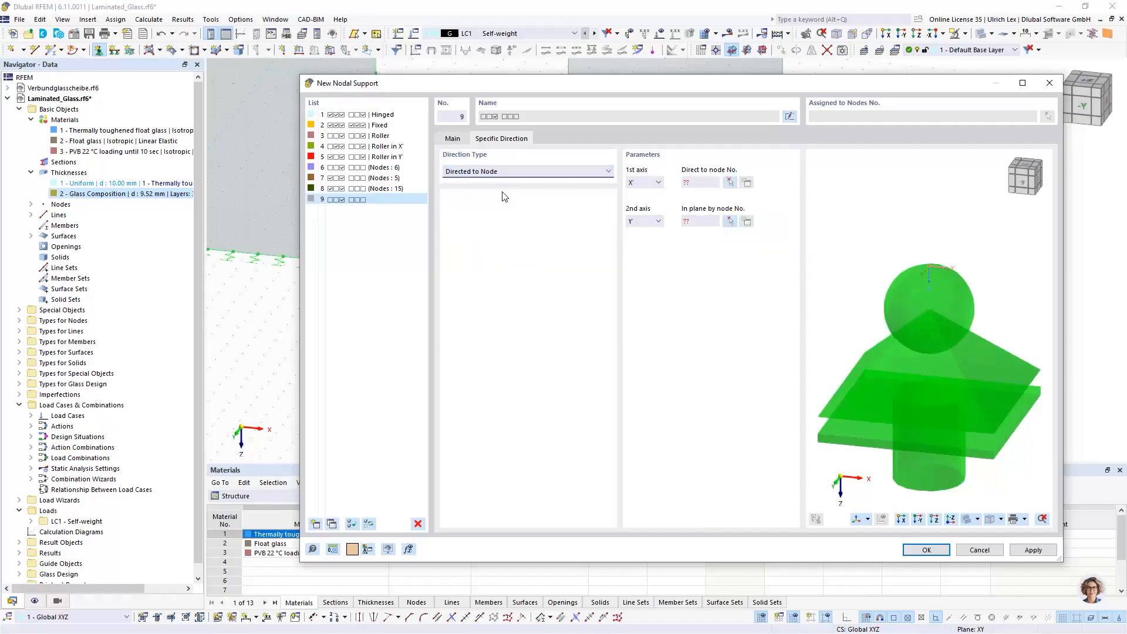
# Direct the support's X' axis to arc-centre node 9 and set its Y' axis in plane by middle arc node 15.
pyautogui.click(655, 184)
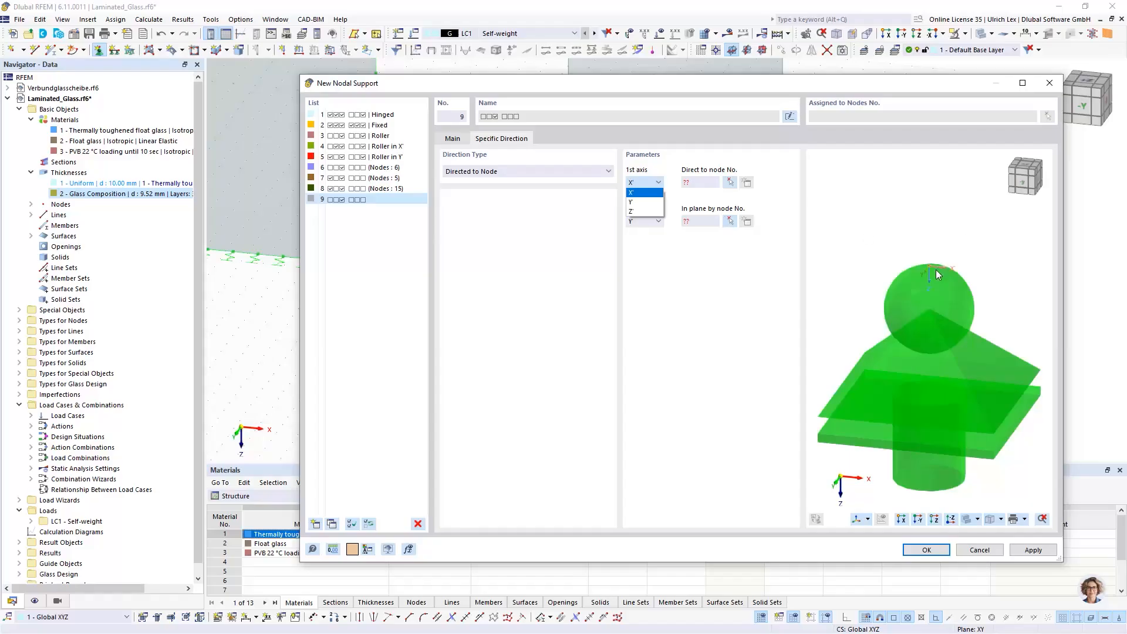
pyautogui.click(658, 192)
pyautogui.click(730, 183)
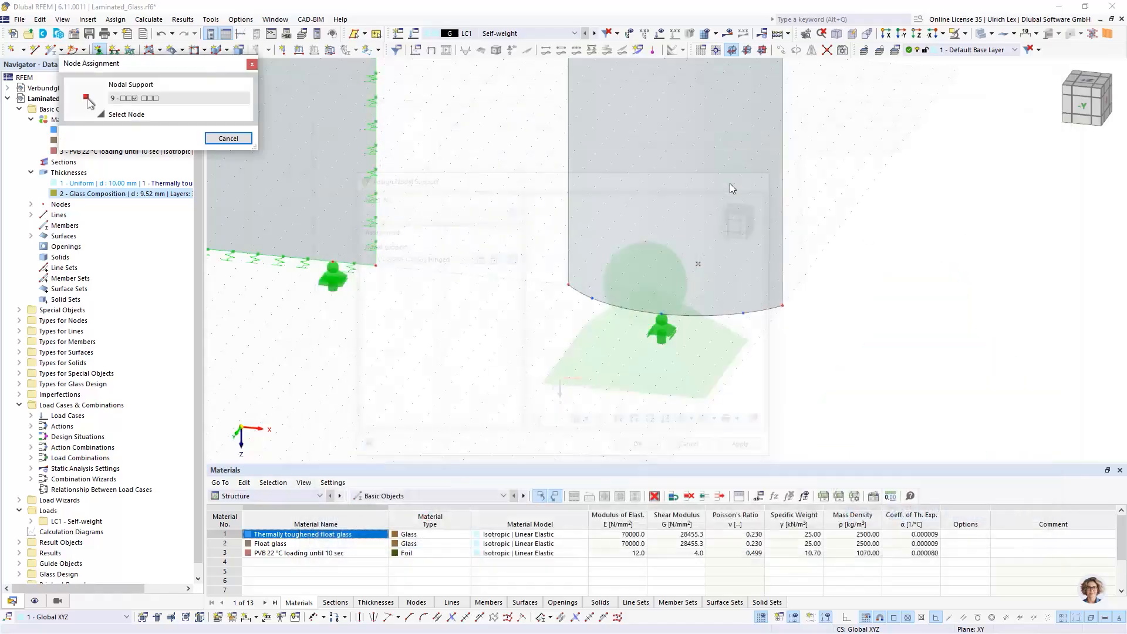
pyautogui.click(698, 265)
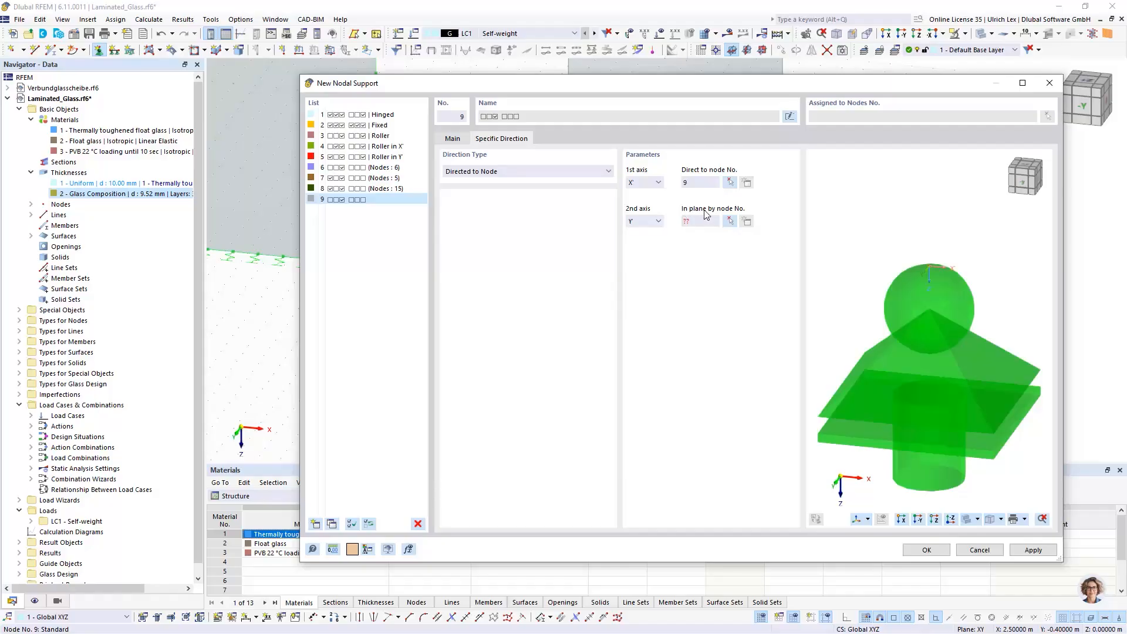
pyautogui.click(731, 222)
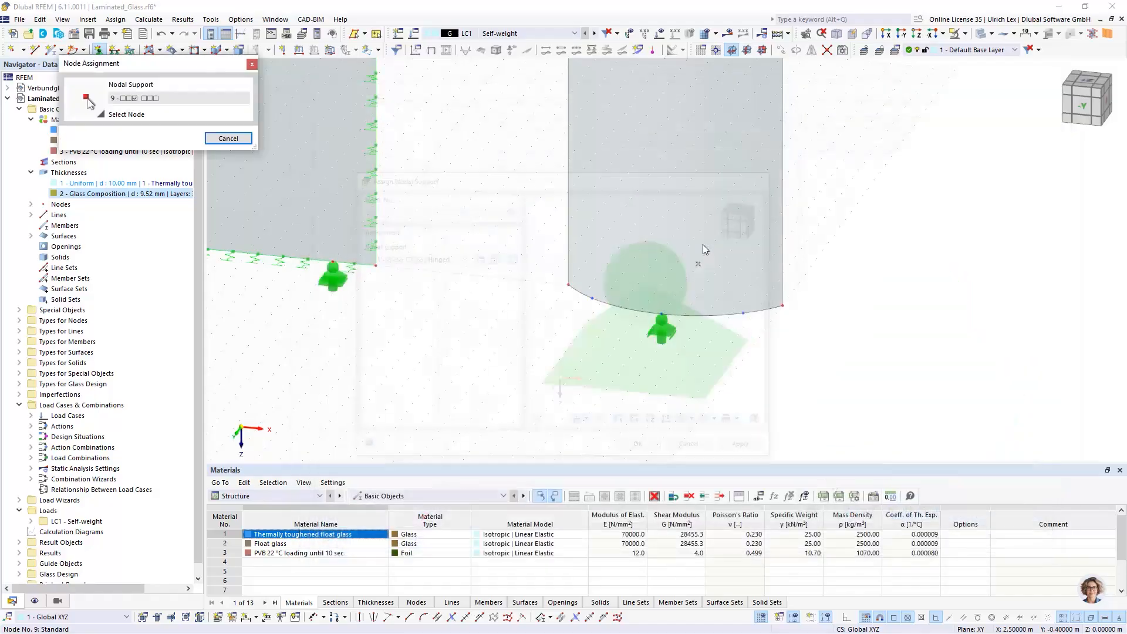
pyautogui.click(663, 319)
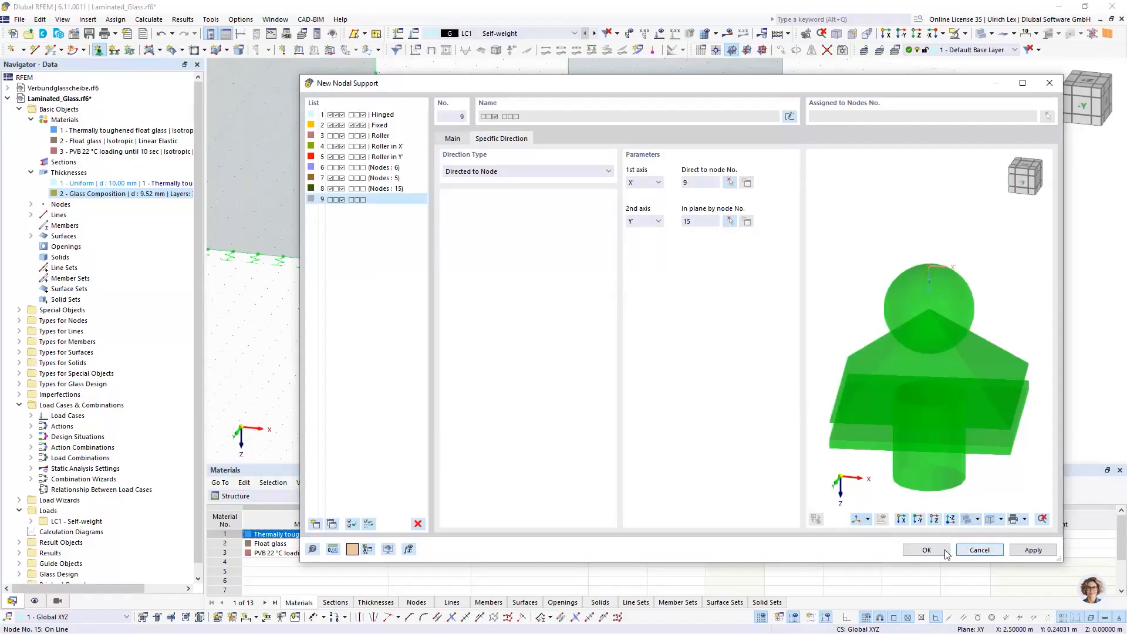
pyautogui.click(926, 550)
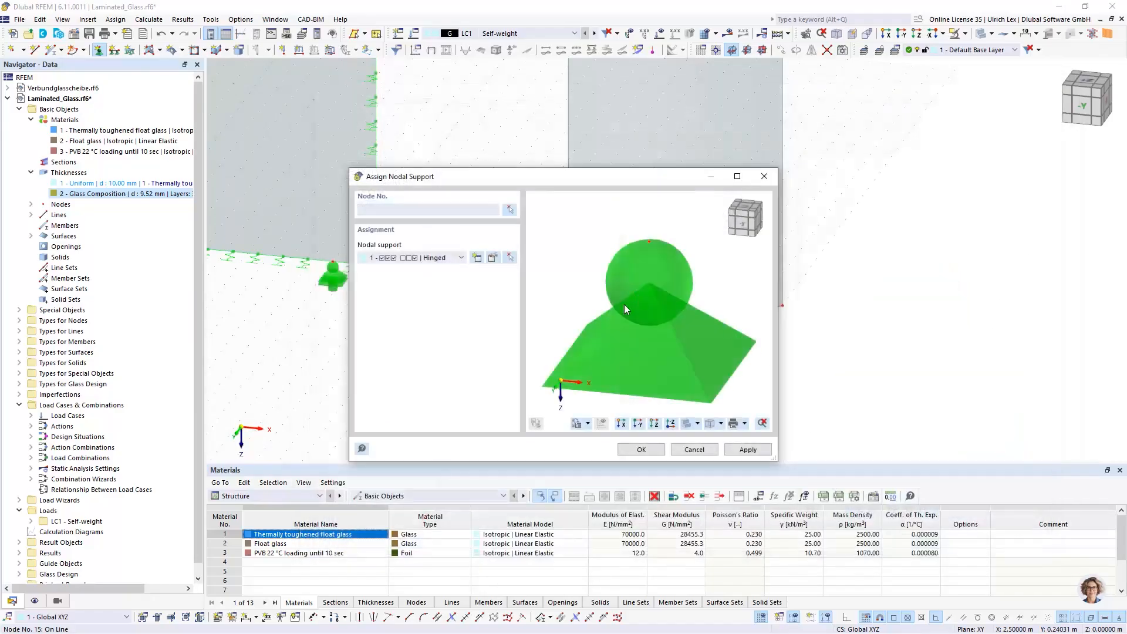
# Assign the directed nodal support to the lower arc's on-line node nearest the flat pane.
pyautogui.click(641, 450)
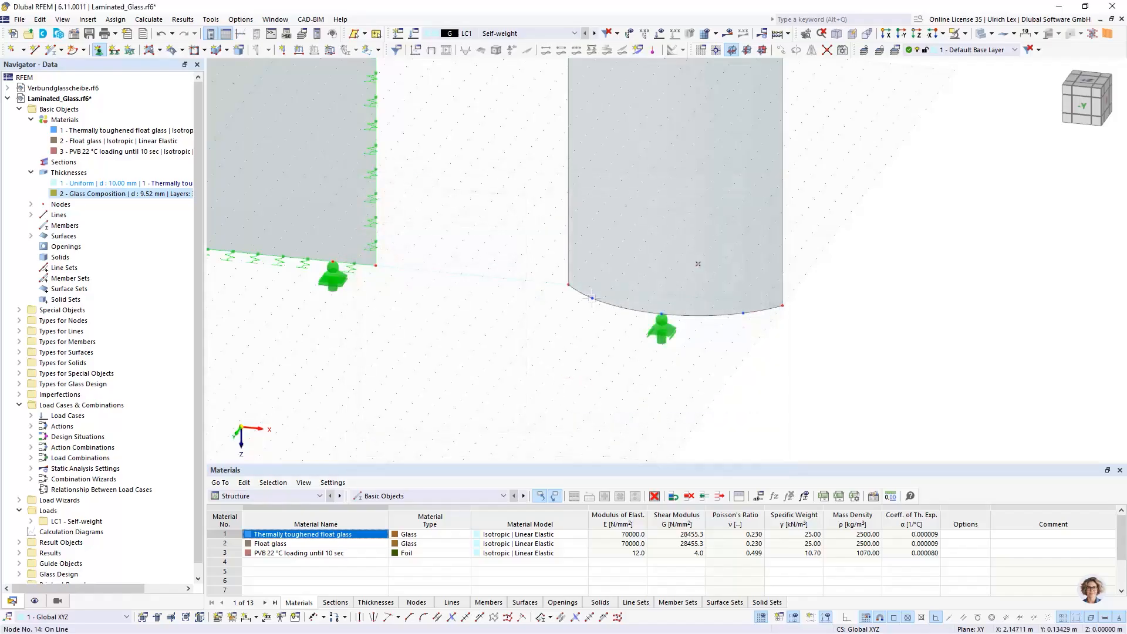
pyautogui.click(592, 298)
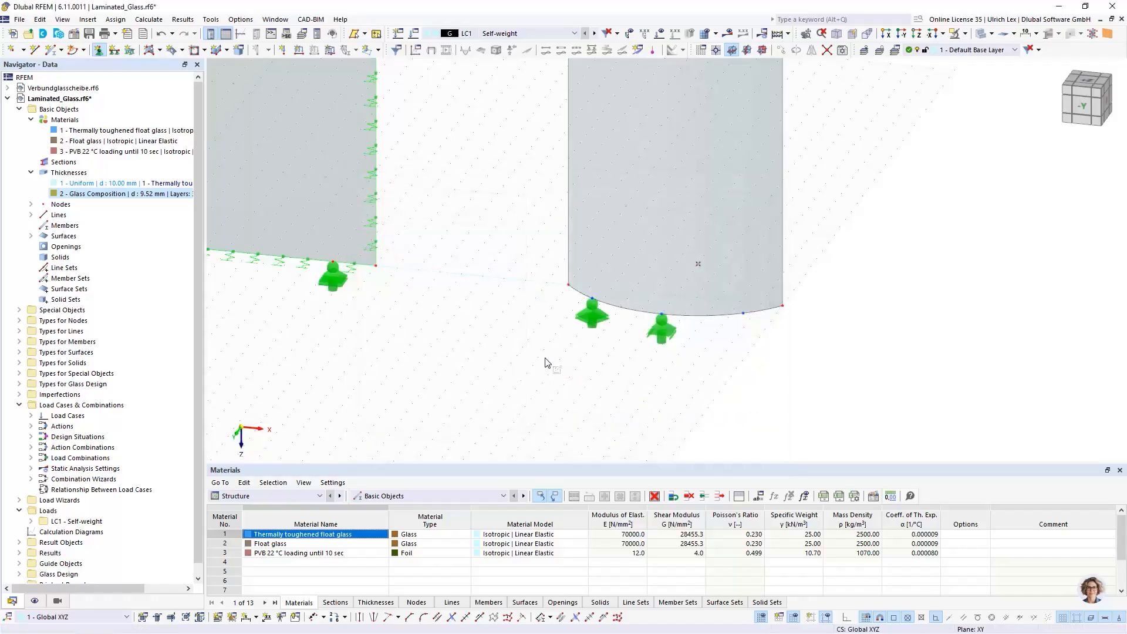
pyautogui.press('Escape')
pyautogui.keyDown('ctrl'); pyautogui.moveTo(541, 382); pyautogui.dragTo(644, 350, button='middle'); pyautogui.keyUp('ctrl')
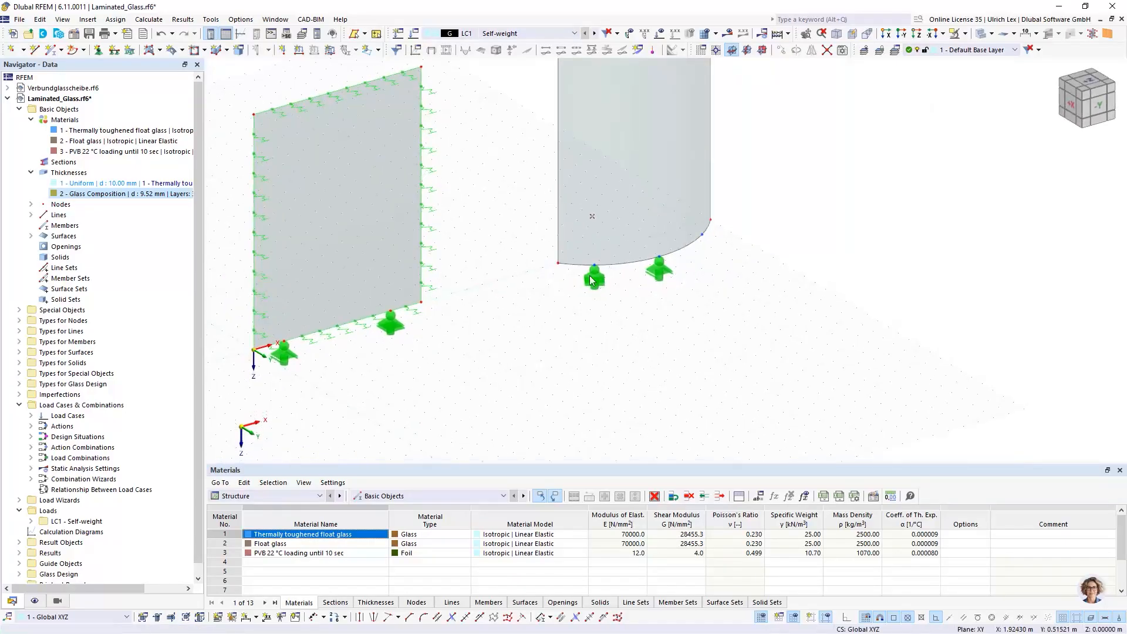
# Turn on the axis systems of the nodal supports to examine the orientation of the curved pane's directed support.
pyautogui.scroll(4, 589, 276)
pyautogui.rightClick(592, 286)
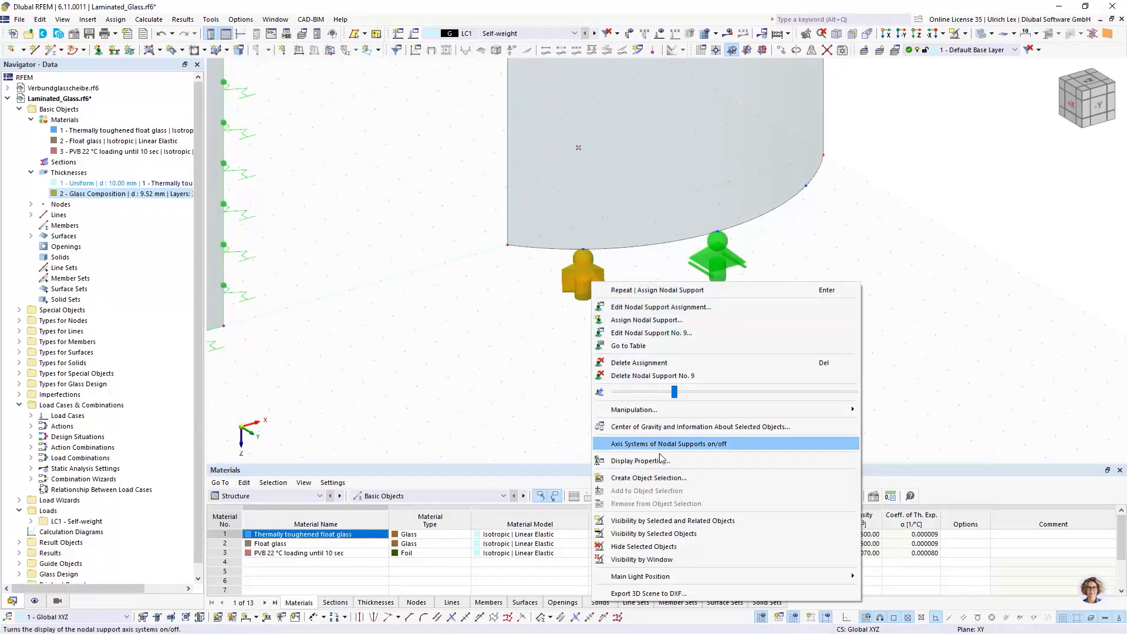
pyautogui.click(626, 445)
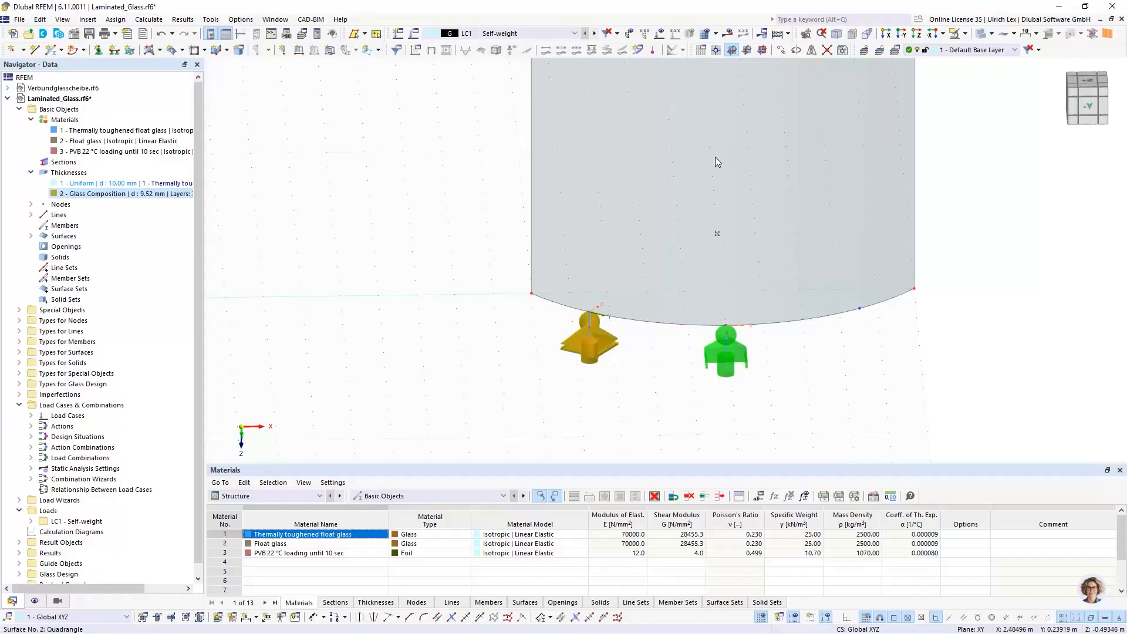
pyautogui.click(635, 409)
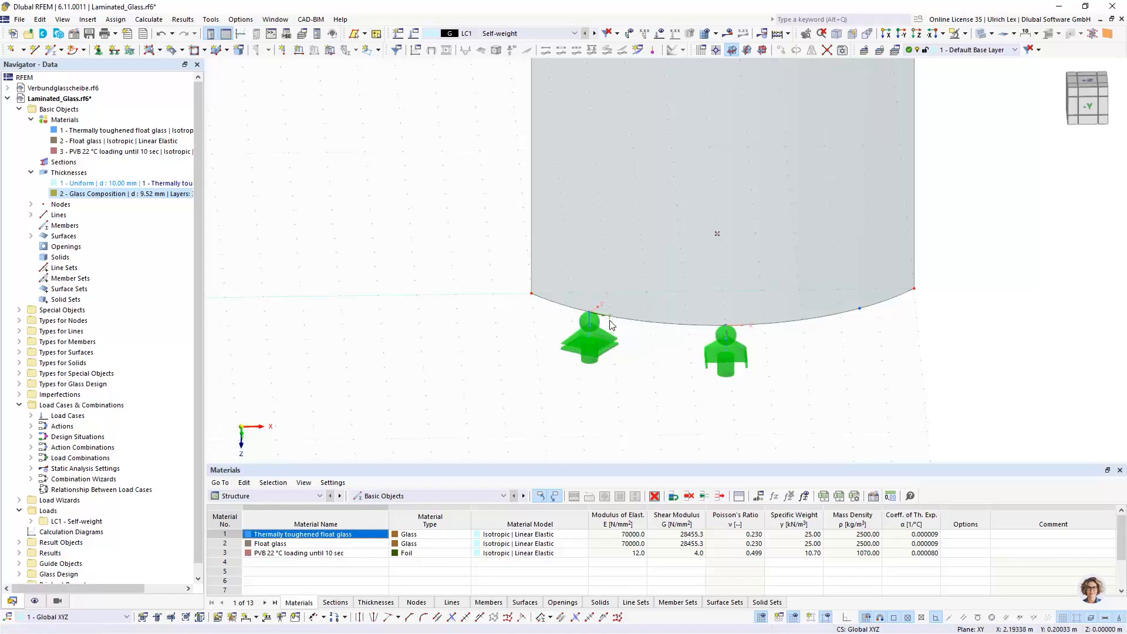
# Start another new nodal support type with only uZ fixed, releasing uX, uY and φZ.
pyautogui.scroll(-2, 518, 350)
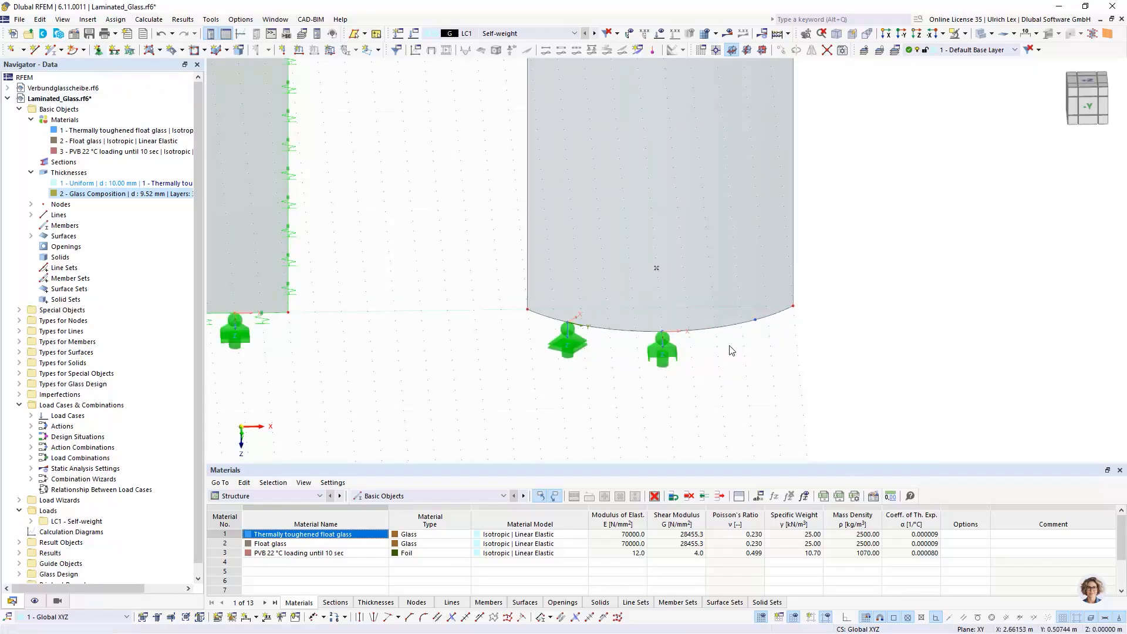
pyautogui.click(98, 50)
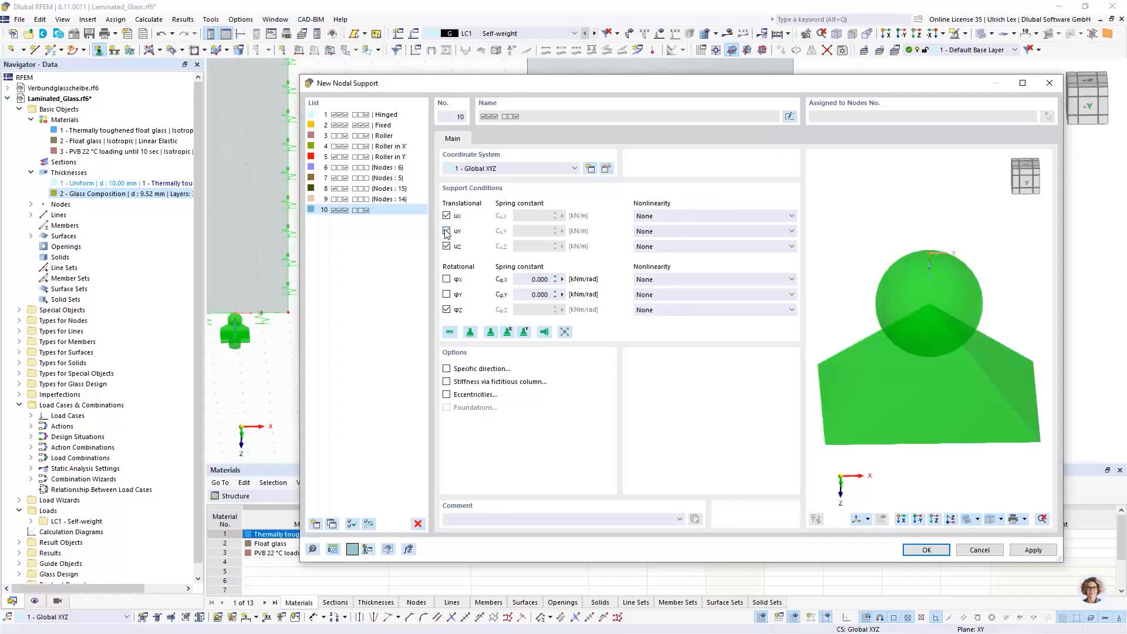
pyautogui.click(446, 232)
pyautogui.click(446, 216)
pyautogui.click(446, 310)
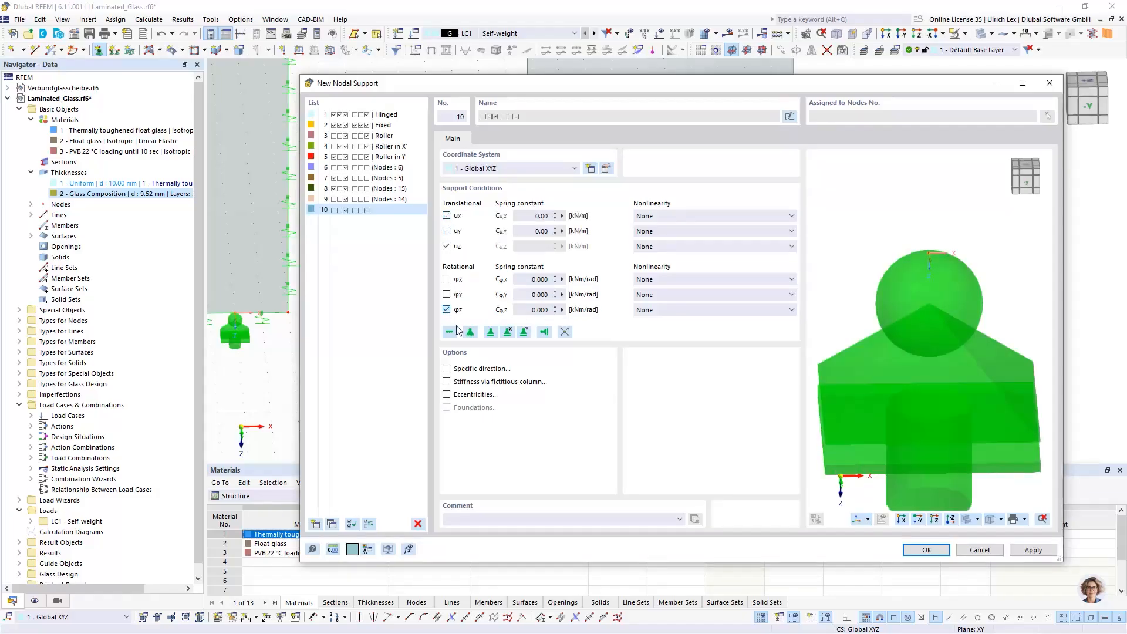
# Give the support a Directed to Node direction, with X' directed to arc-centre node 9 and Y' in plane by corner node 8.
pyautogui.click(446, 368)
pyautogui.click(502, 139)
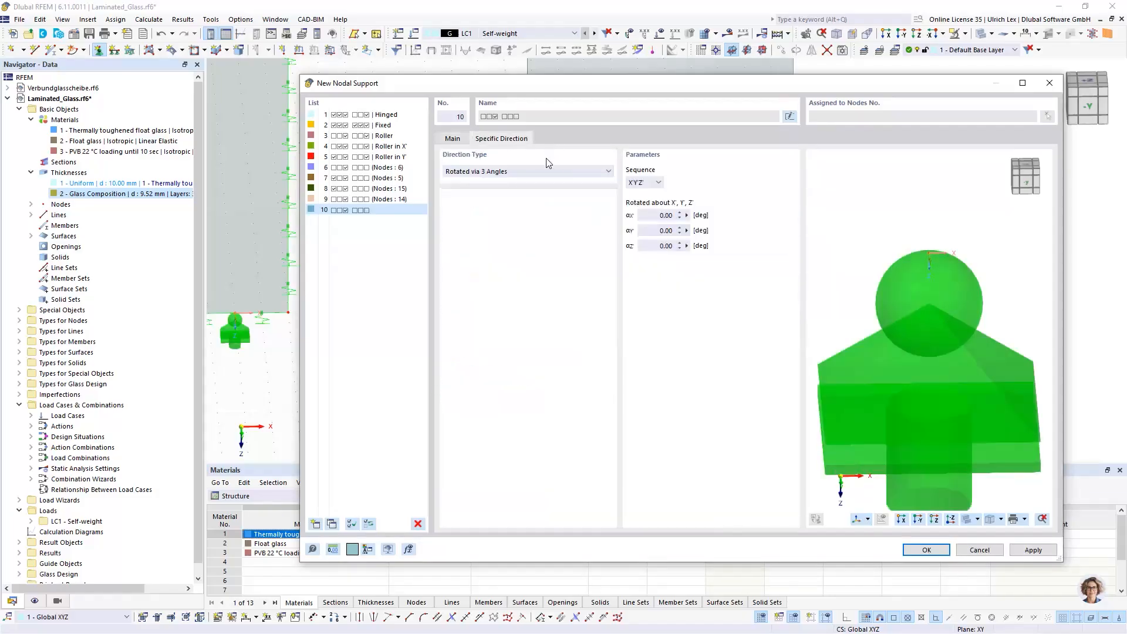
pyautogui.click(597, 175)
pyautogui.click(555, 192)
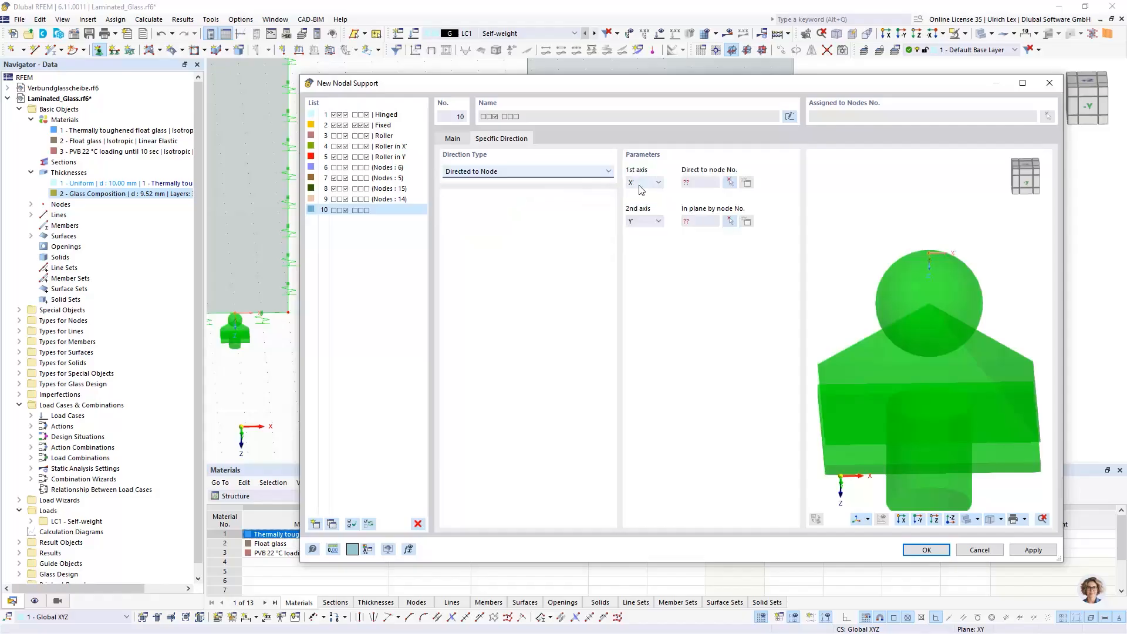
pyautogui.click(728, 183)
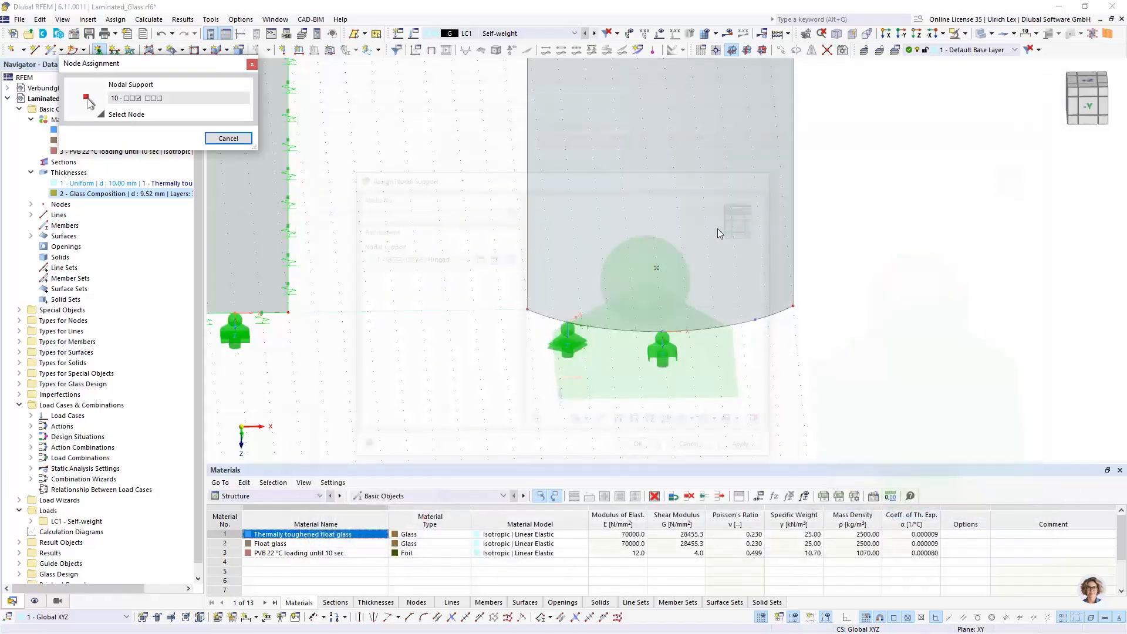
pyautogui.click(656, 265)
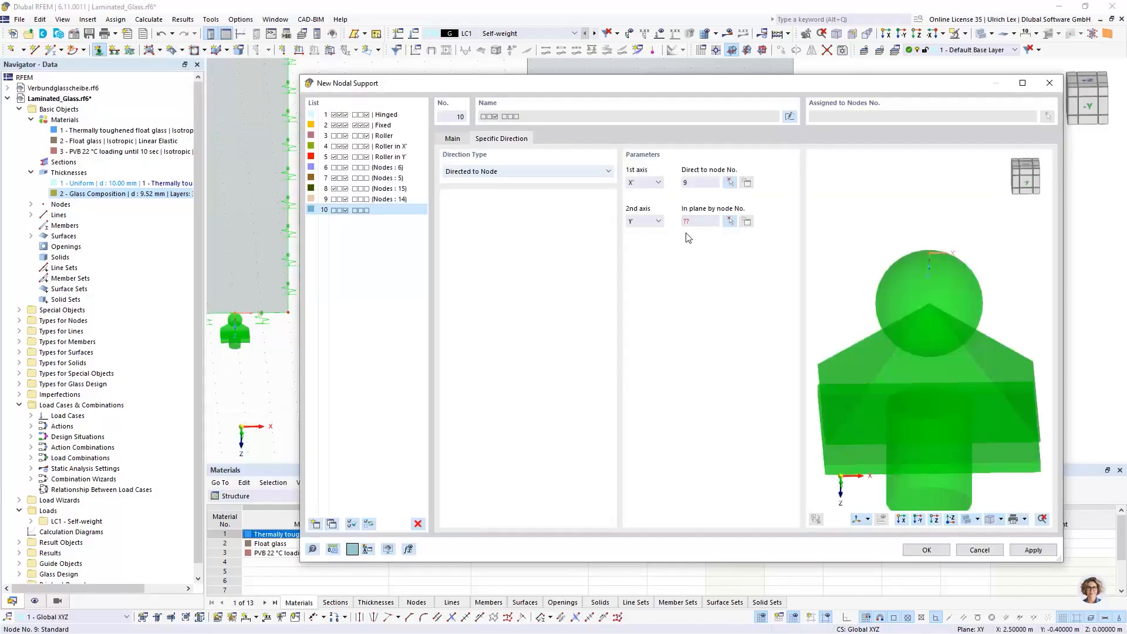
pyautogui.click(730, 222)
pyautogui.click(804, 314)
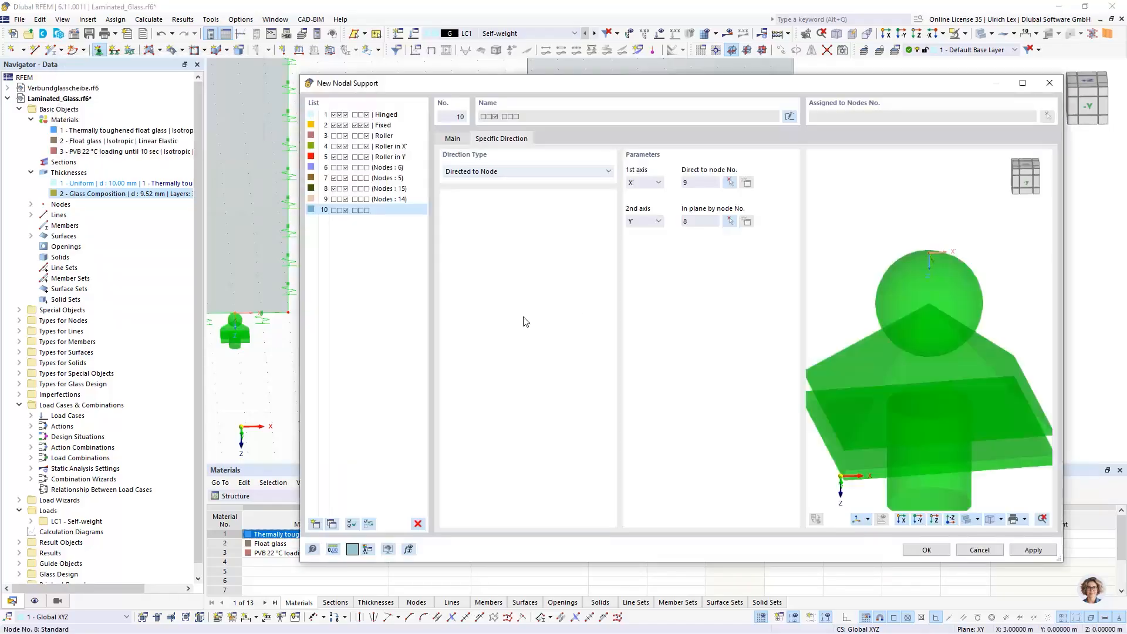
# Assign the new directed nodal support to the lower arc's on-line node farthest from the flat pane.
pyautogui.click(926, 550)
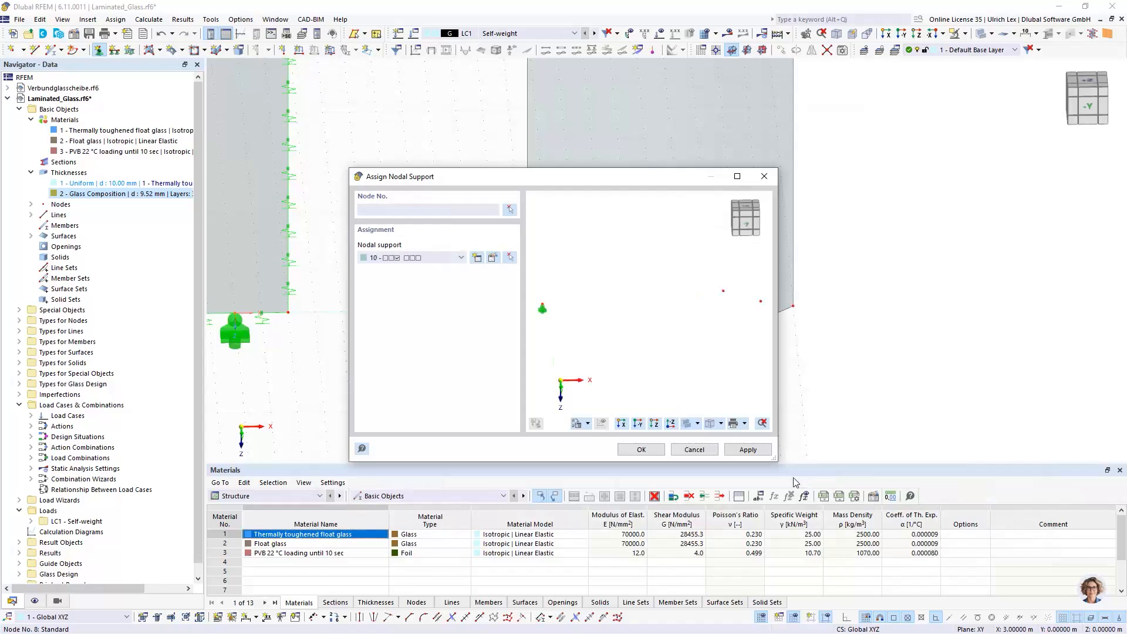
pyautogui.click(645, 449)
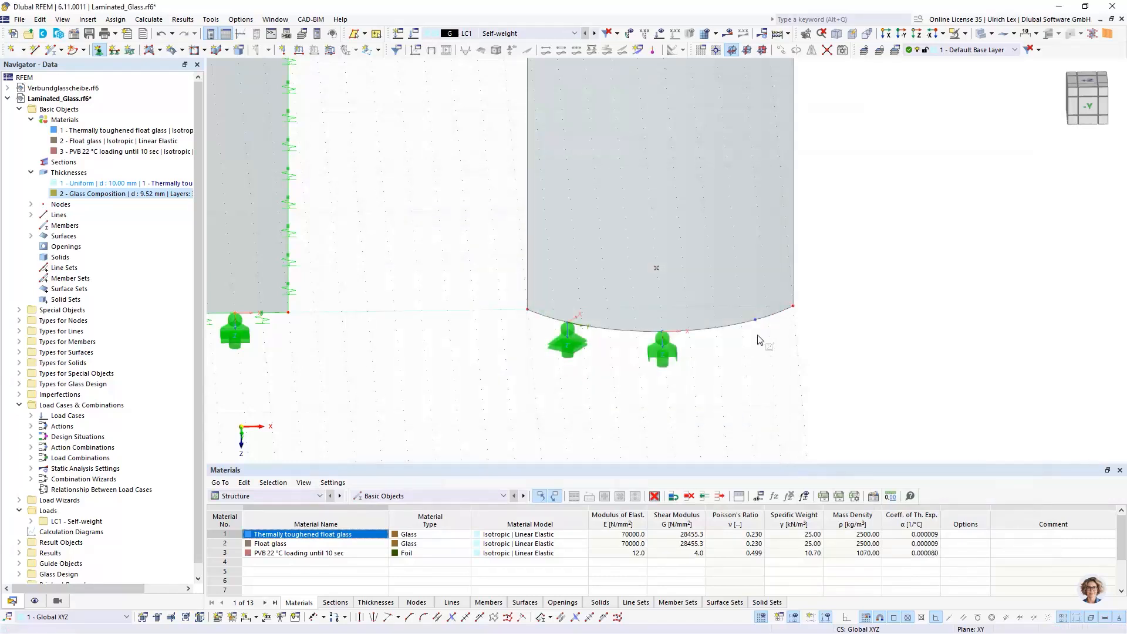
pyautogui.click(755, 320)
pyautogui.press('Escape')
# Examine the three supports along the curved pane's lower arc and turn off the nodal support axis systems.
pyautogui.scroll(-3, 708, 367)
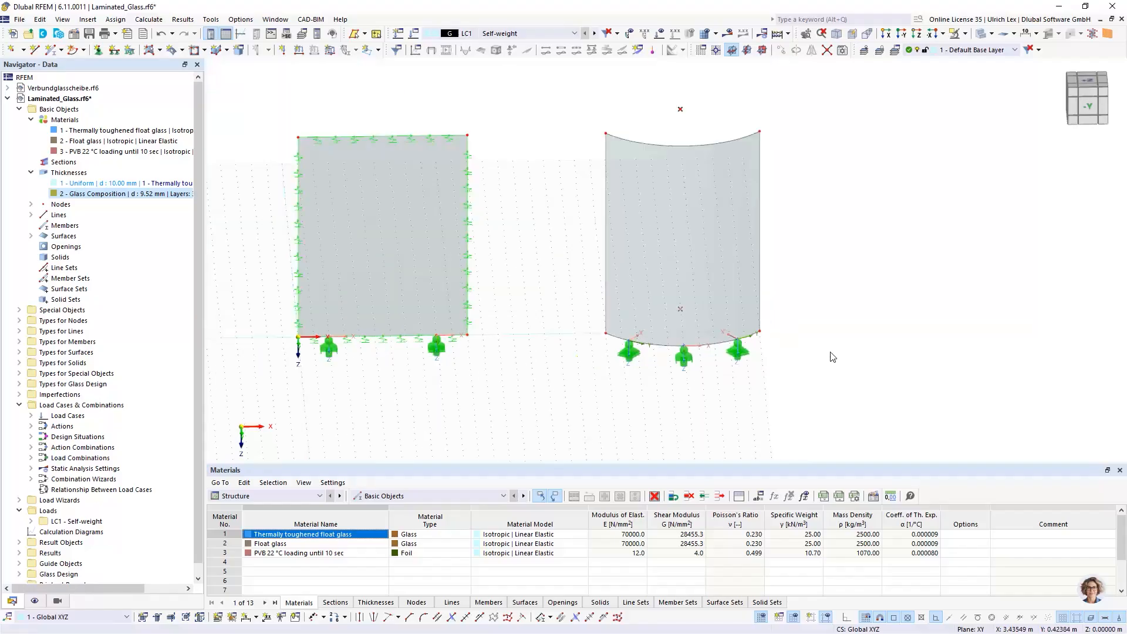
pyautogui.keyDown('ctrl'); pyautogui.moveTo(867, 356); pyautogui.dragTo(802, 364, button='middle'); pyautogui.keyUp('ctrl')
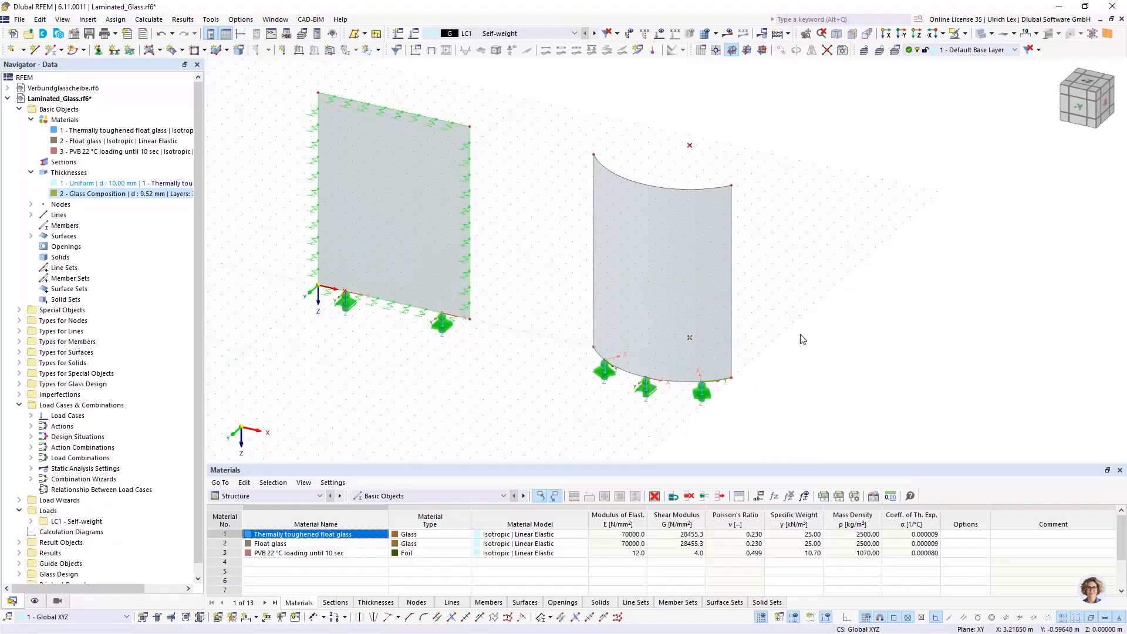
pyautogui.scroll(2, 789, 322)
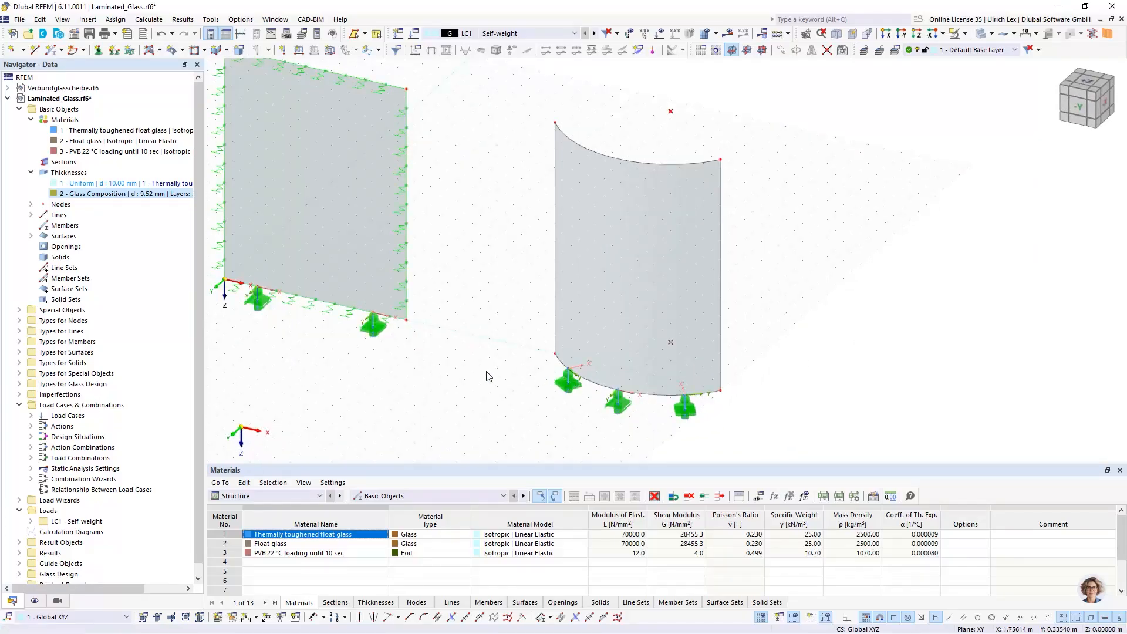
pyautogui.keyDown('ctrl'); pyautogui.moveTo(490, 376); pyautogui.dragTo(527, 381, button='middle'); pyautogui.keyUp('ctrl')
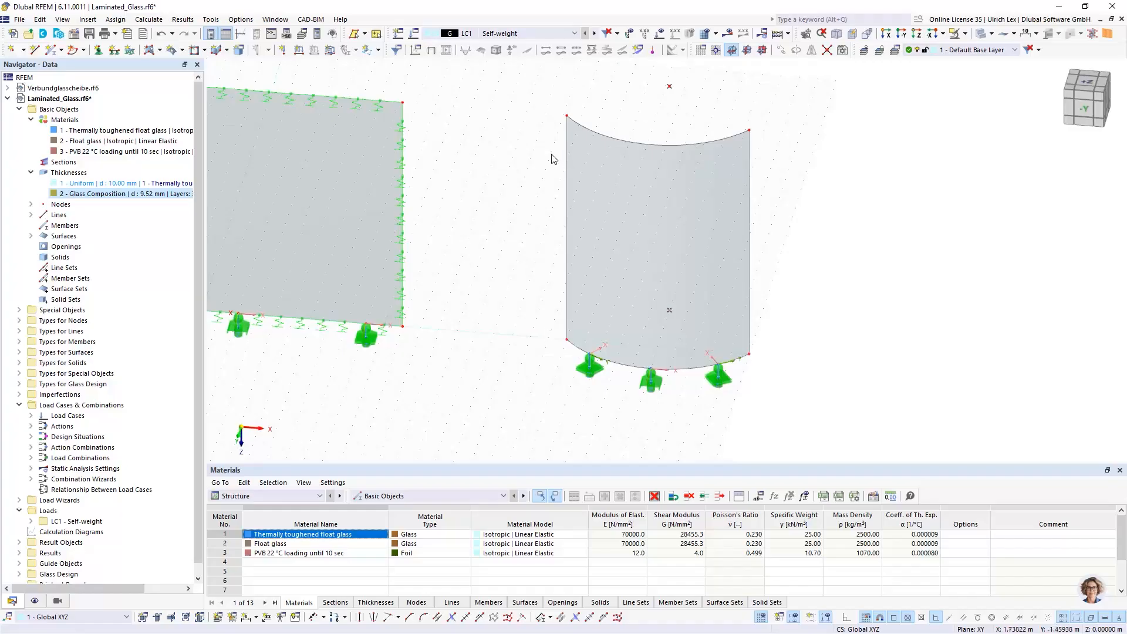
pyautogui.moveTo(403, 134)
pyautogui.scroll(2, 759, 368)
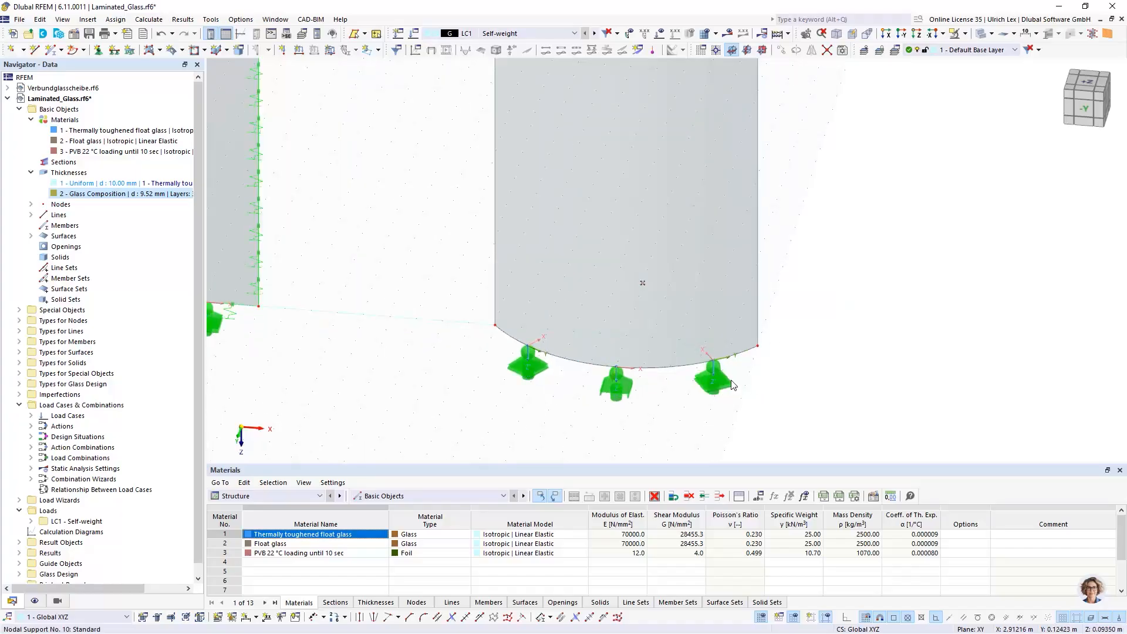
pyautogui.rightClick(729, 386)
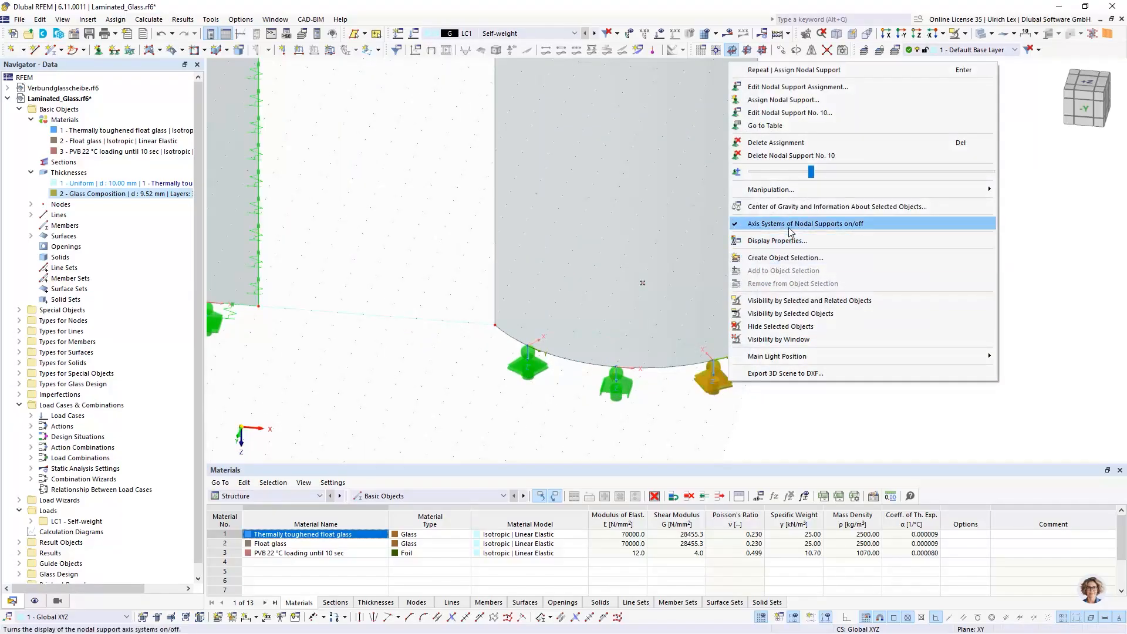
pyautogui.click(763, 223)
# Turn on the local axis systems of the lines for both glass panes.
pyautogui.scroll(-3, 810, 410)
pyautogui.scroll(3, 780, 344)
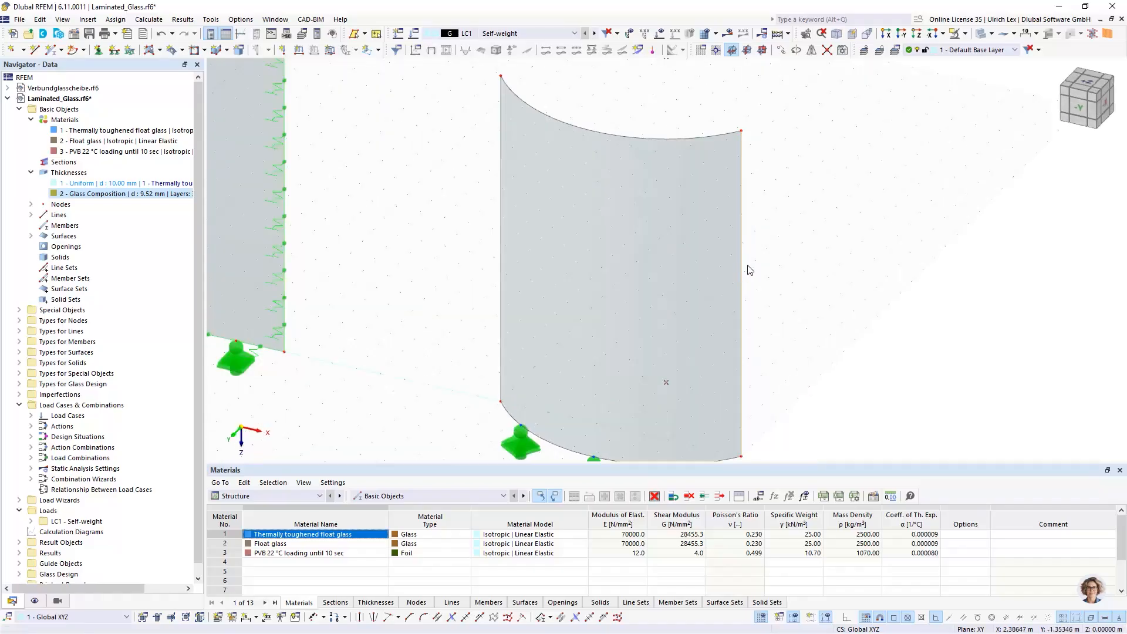
pyautogui.rightClick(741, 263)
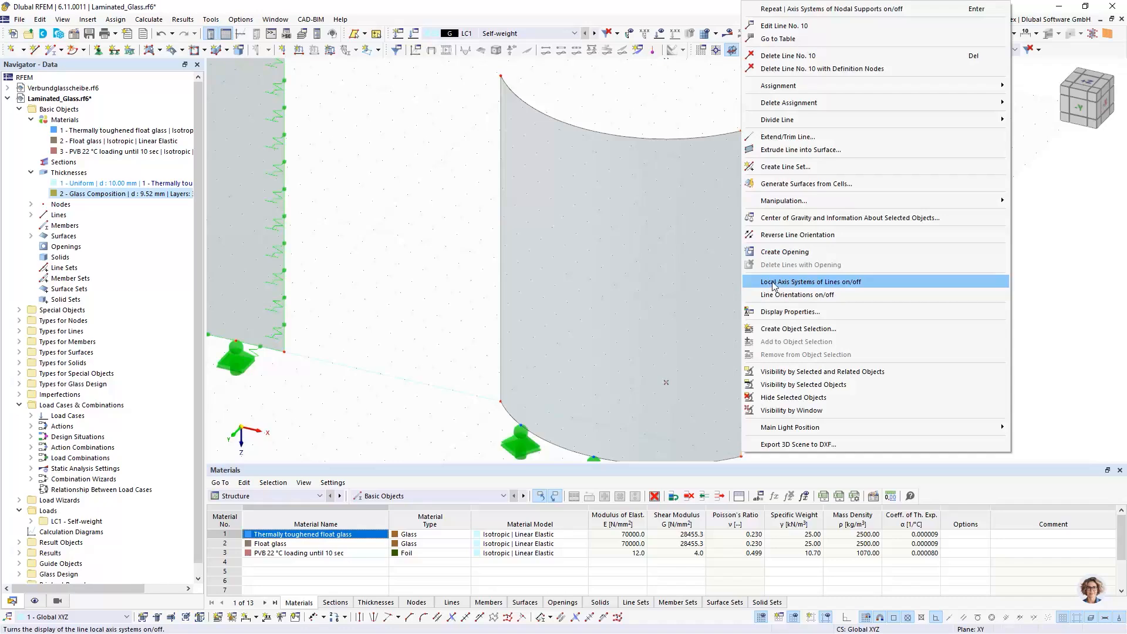
pyautogui.click(807, 283)
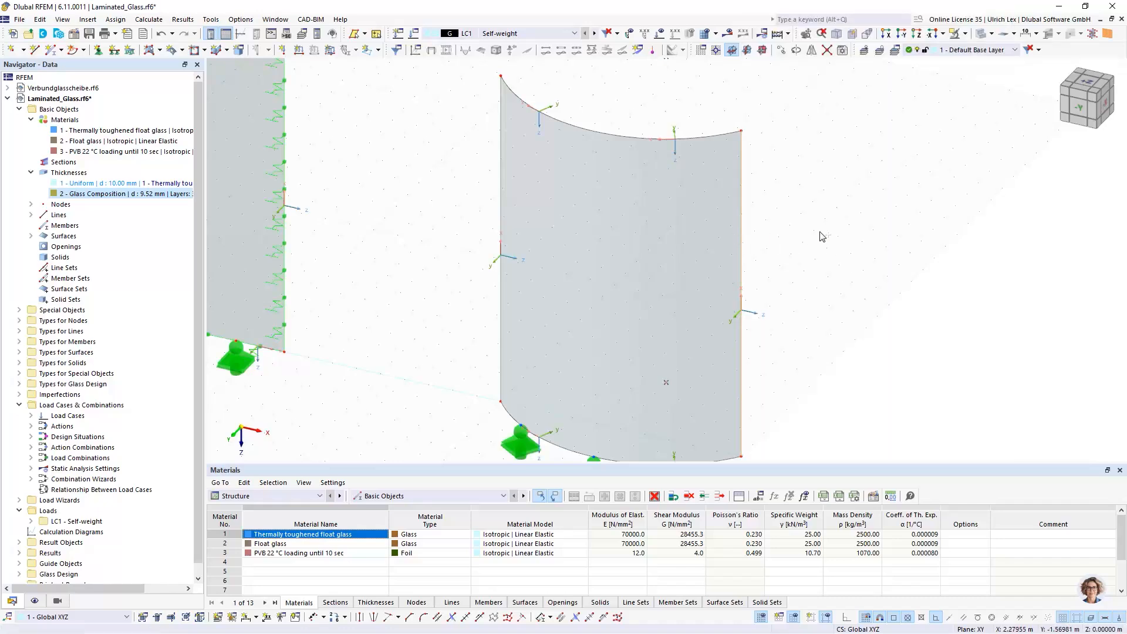
pyautogui.scroll(-2, 811, 271)
pyautogui.moveTo(852, 244)
pyautogui.keyDown('ctrl'); pyautogui.mouseDown(button='middle')
pyautogui.moveTo(837, 289)
pyautogui.moveTo(860, 263)
pyautogui.mouseUp(button='middle'); pyautogui.keyUp('ctrl')
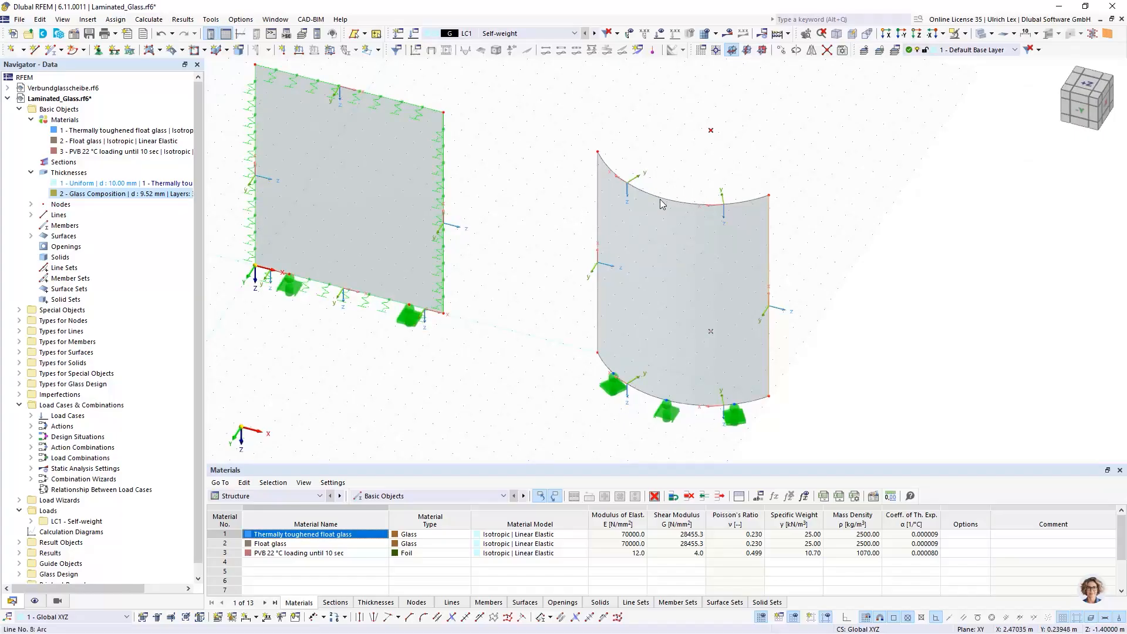
# Examine the line rotation settings of the curved pane's upper arc.
pyautogui.moveTo(664, 202)
pyautogui.doubleClick(633, 265)
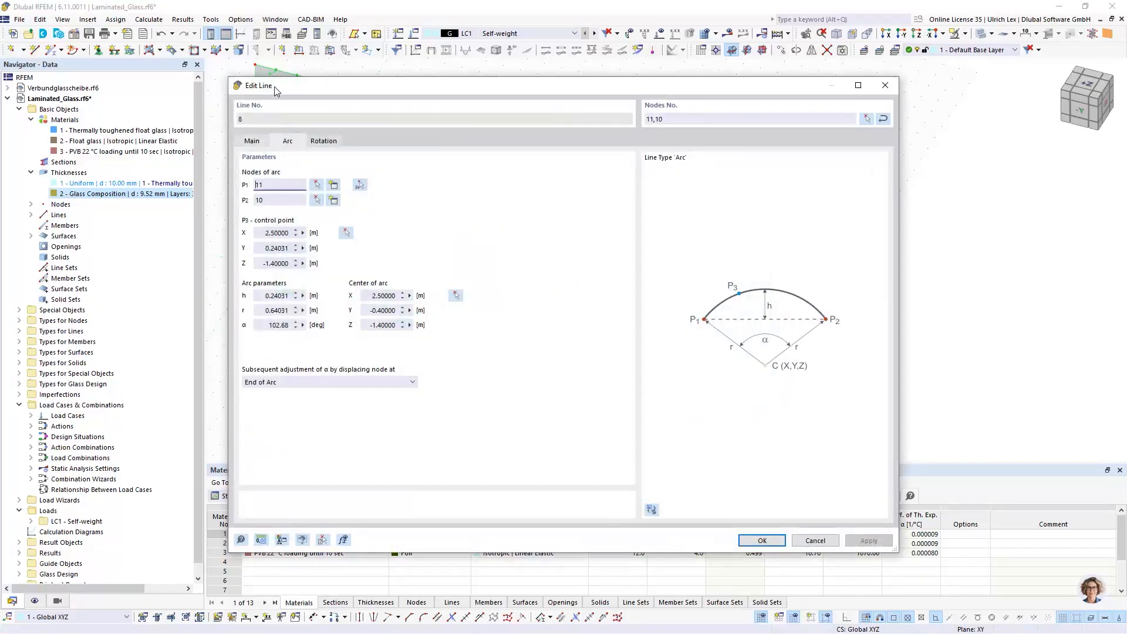
pyautogui.click(252, 141)
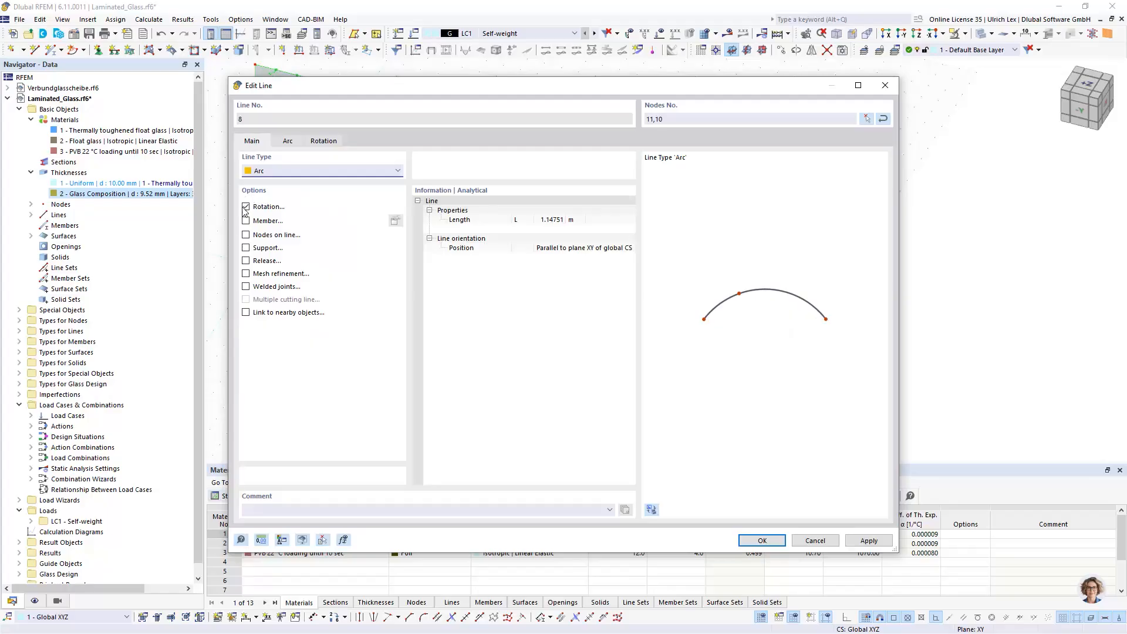
pyautogui.click(324, 143)
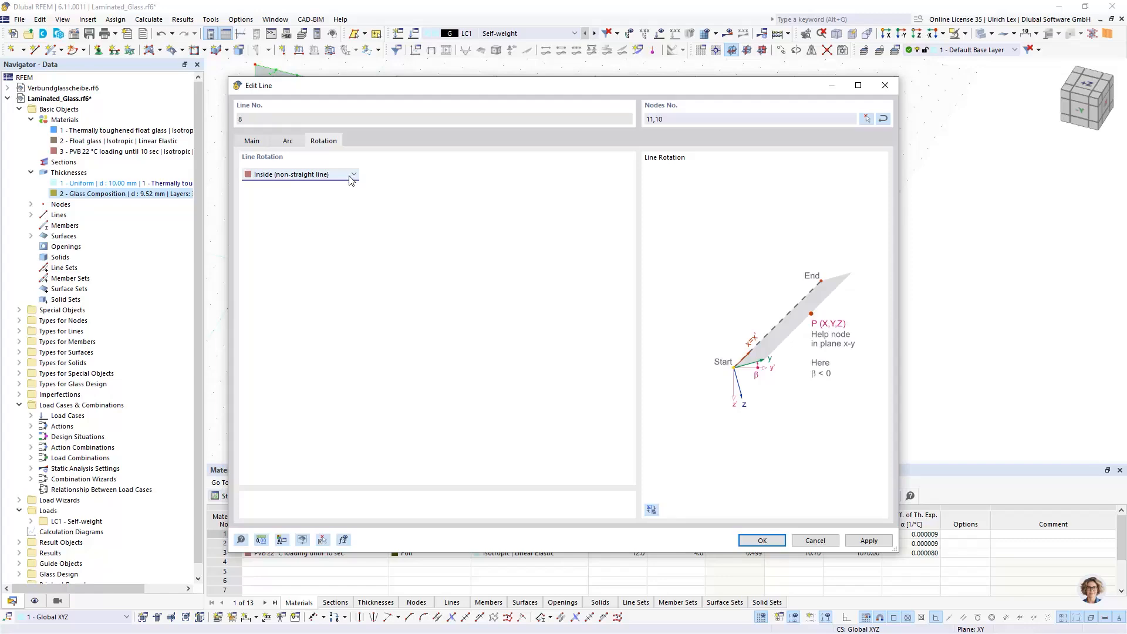
pyautogui.click(762, 541)
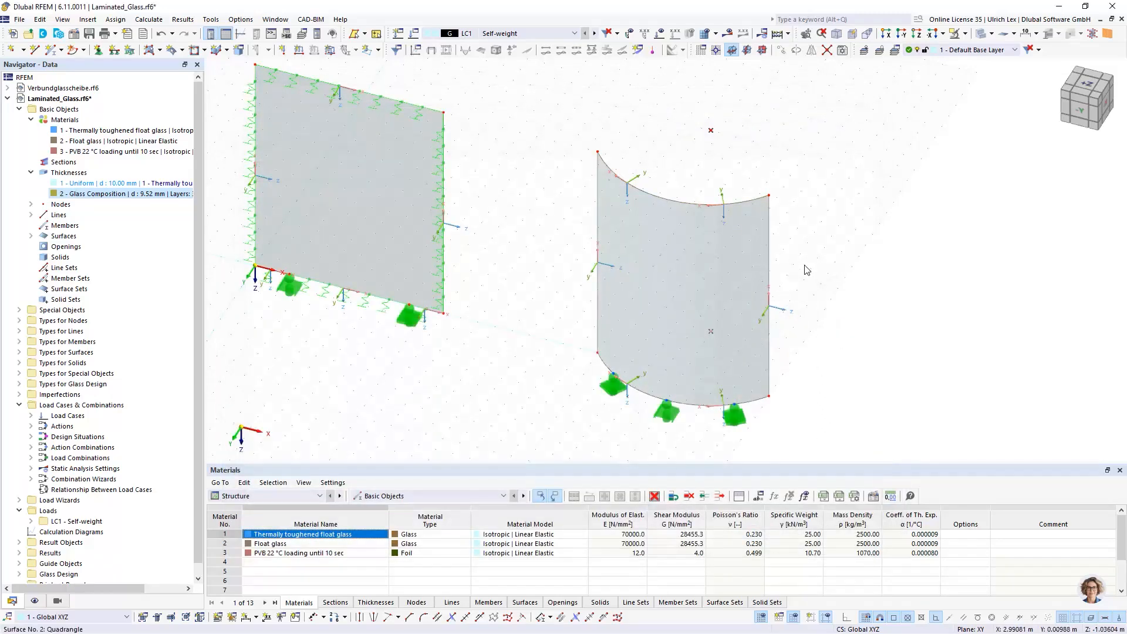
# Rotate the local axes of the curved pane's vertical edge nearest the flat pane using arc-centre help node 9 in plane x-y.
pyautogui.doubleClick(597, 206)
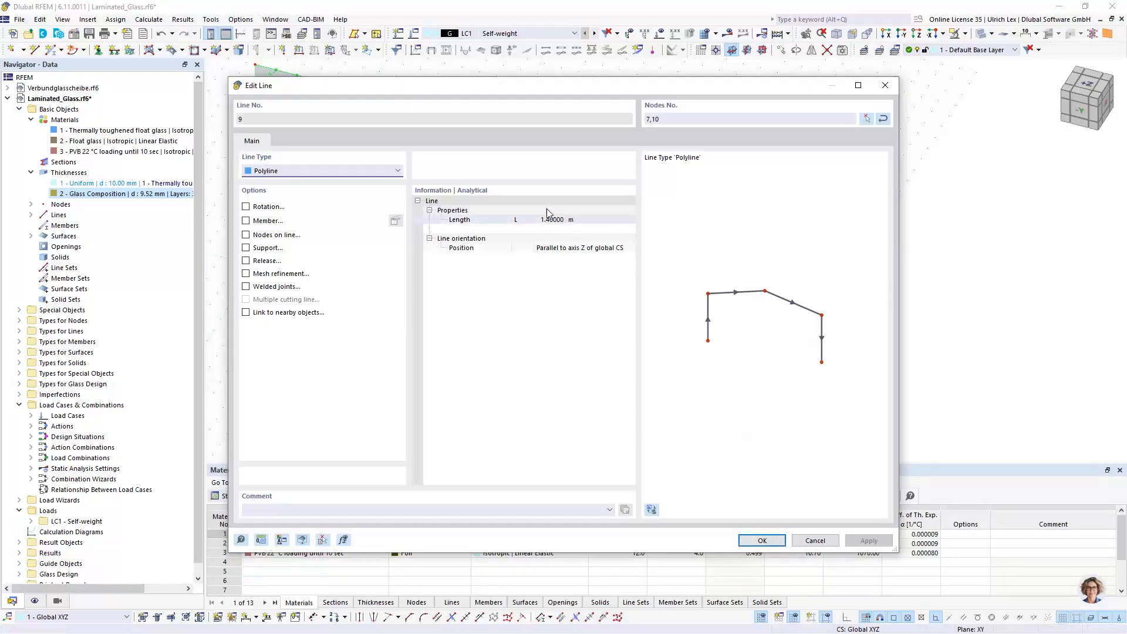
pyautogui.click(247, 208)
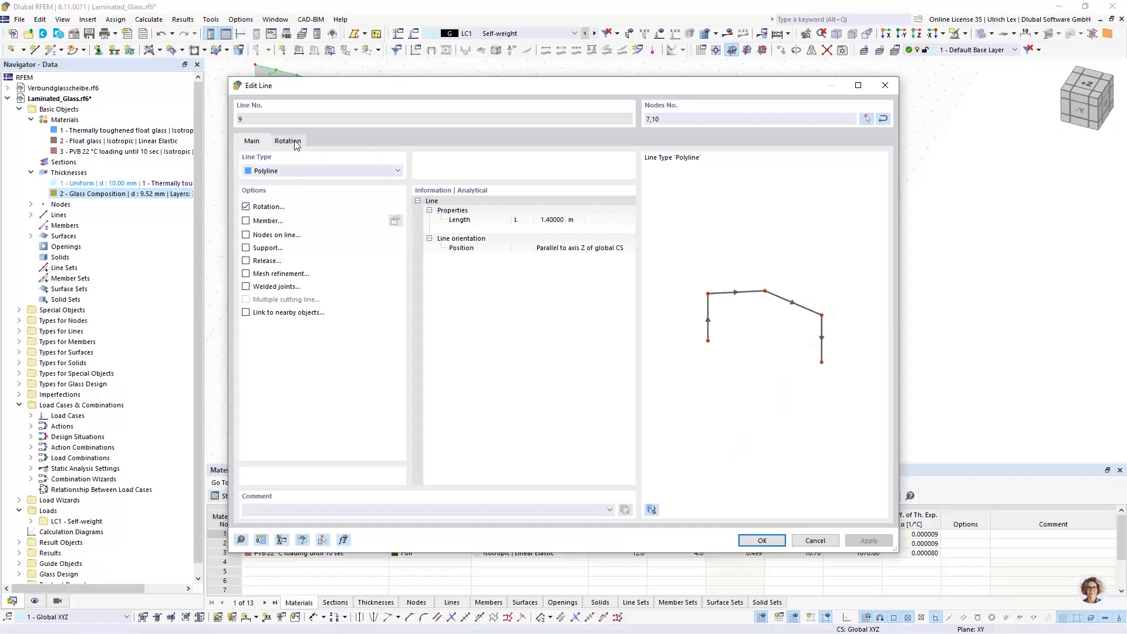
pyautogui.click(288, 142)
pyautogui.click(286, 176)
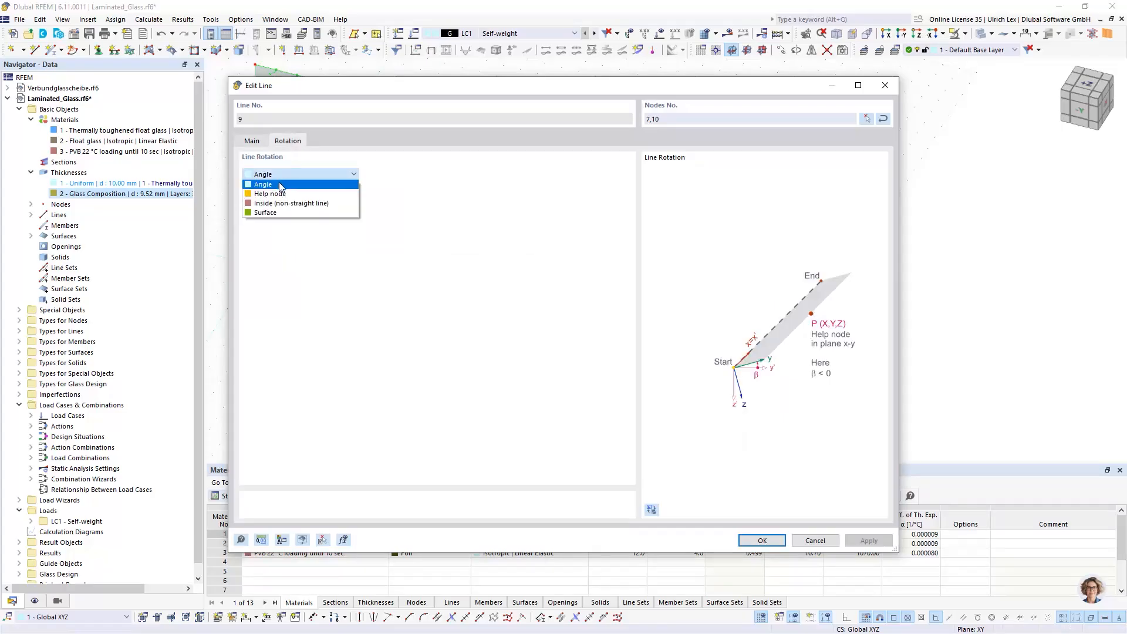
pyautogui.click(292, 194)
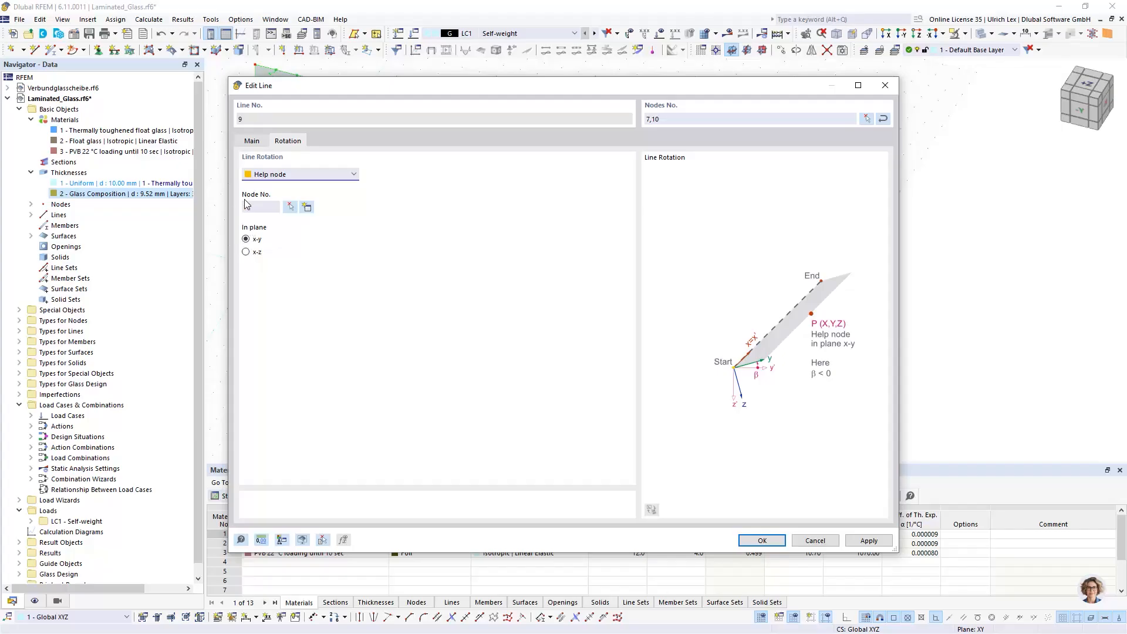
pyautogui.click(290, 207)
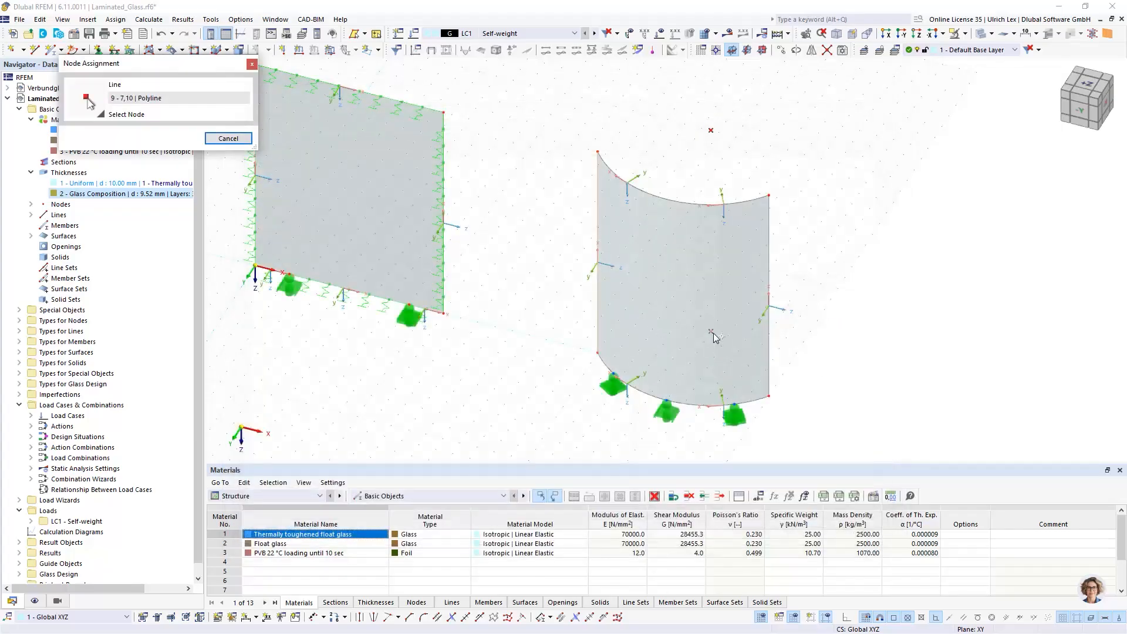
pyautogui.click(712, 332)
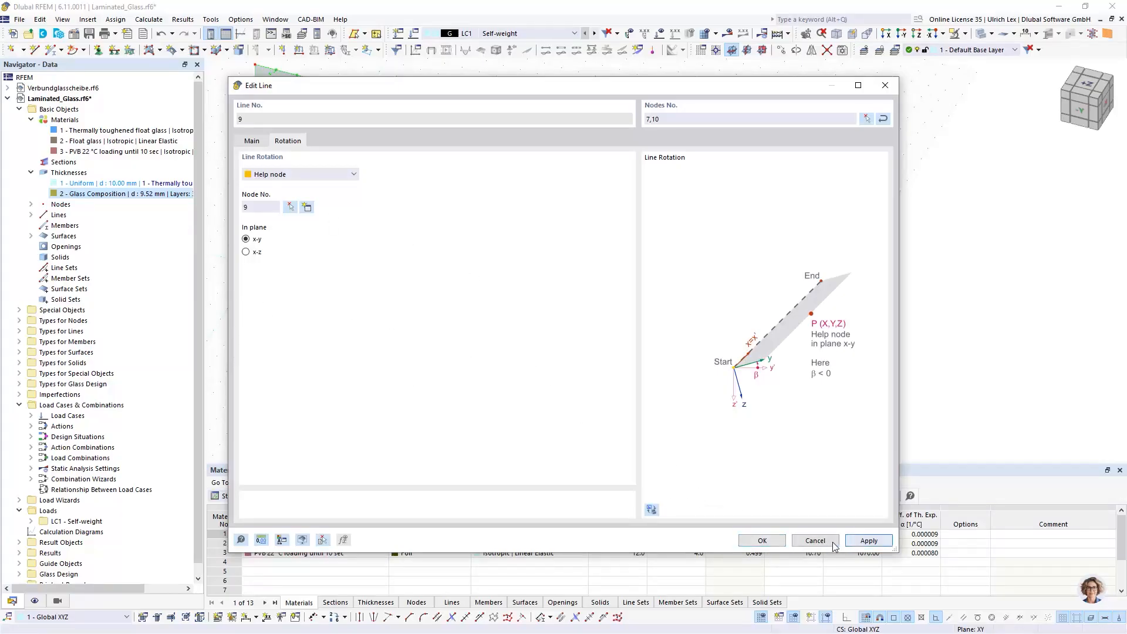
pyautogui.press('Return')
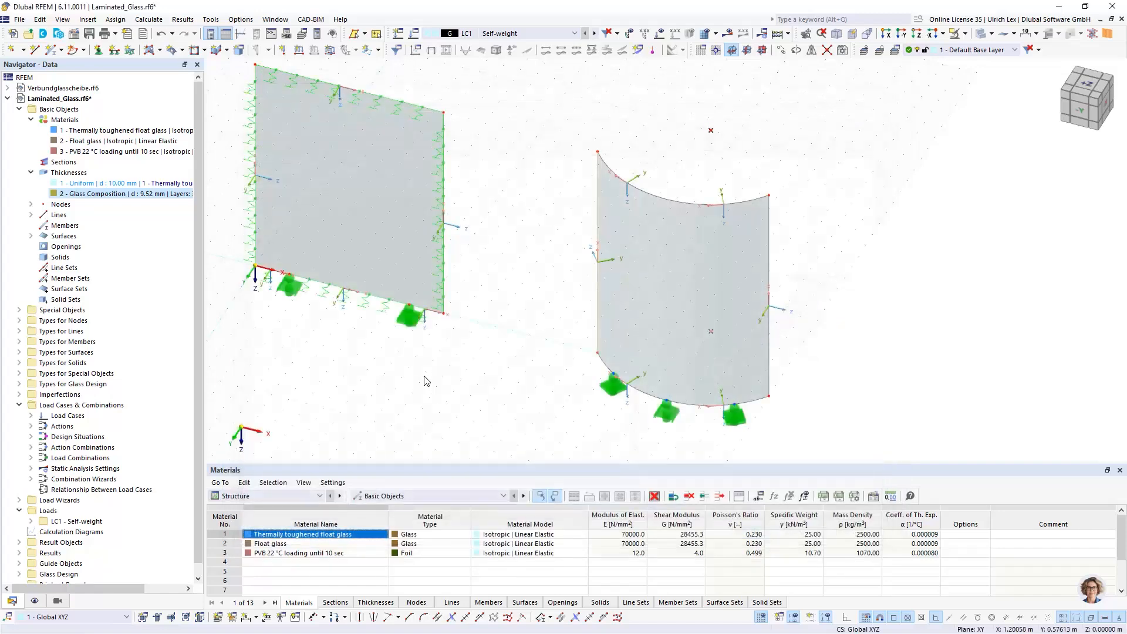
pyautogui.keyDown('ctrl'); pyautogui.moveTo(565, 151); pyautogui.dragTo(665, 394, button='middle'); pyautogui.keyUp('ctrl')
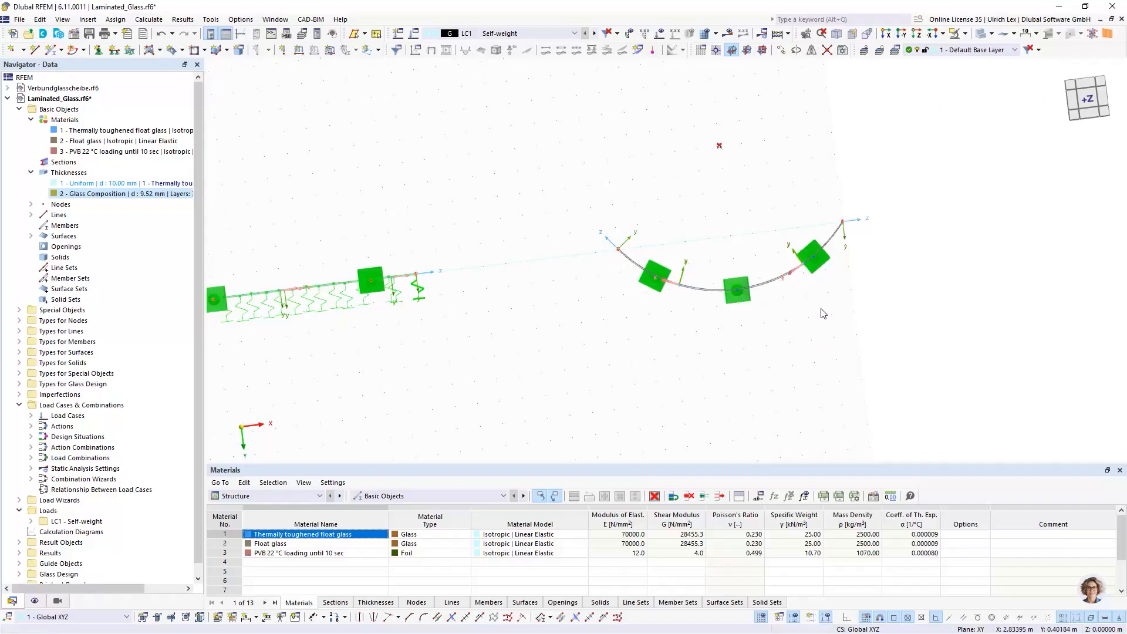
# Rotate the local axes of the curved pane's vertical edge farthest from the flat pane using help node 9 in plane x-y.
pyautogui.keyDown('ctrl'); pyautogui.moveTo(851, 424); pyautogui.dragTo(795, 331, button='middle'); pyautogui.keyUp('ctrl')
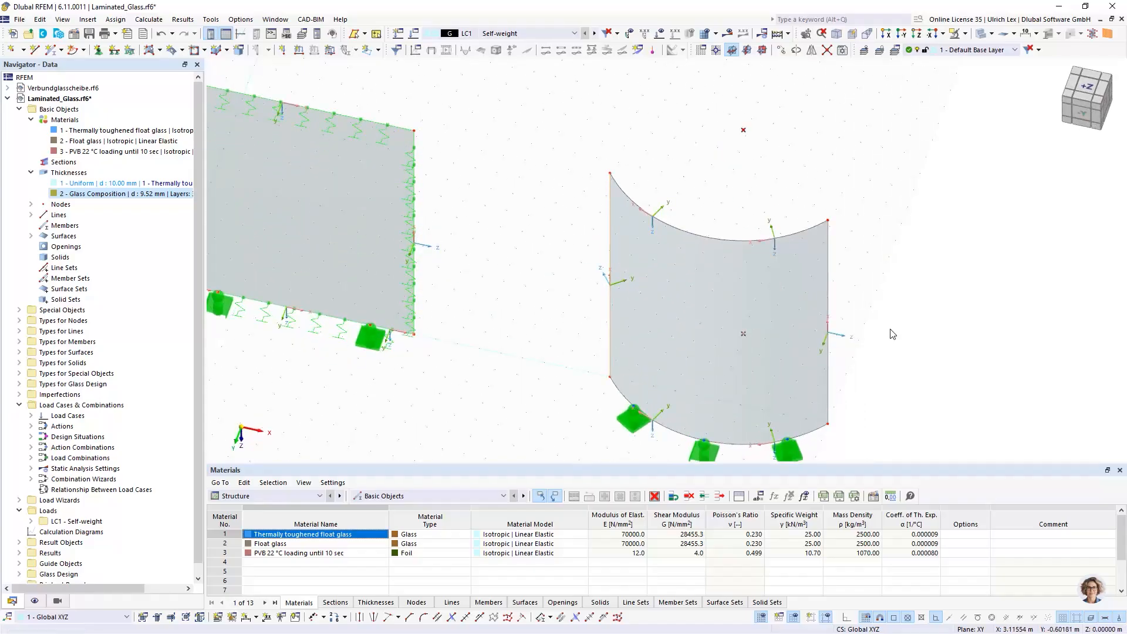
pyautogui.doubleClick(828, 291)
pyautogui.click(248, 206)
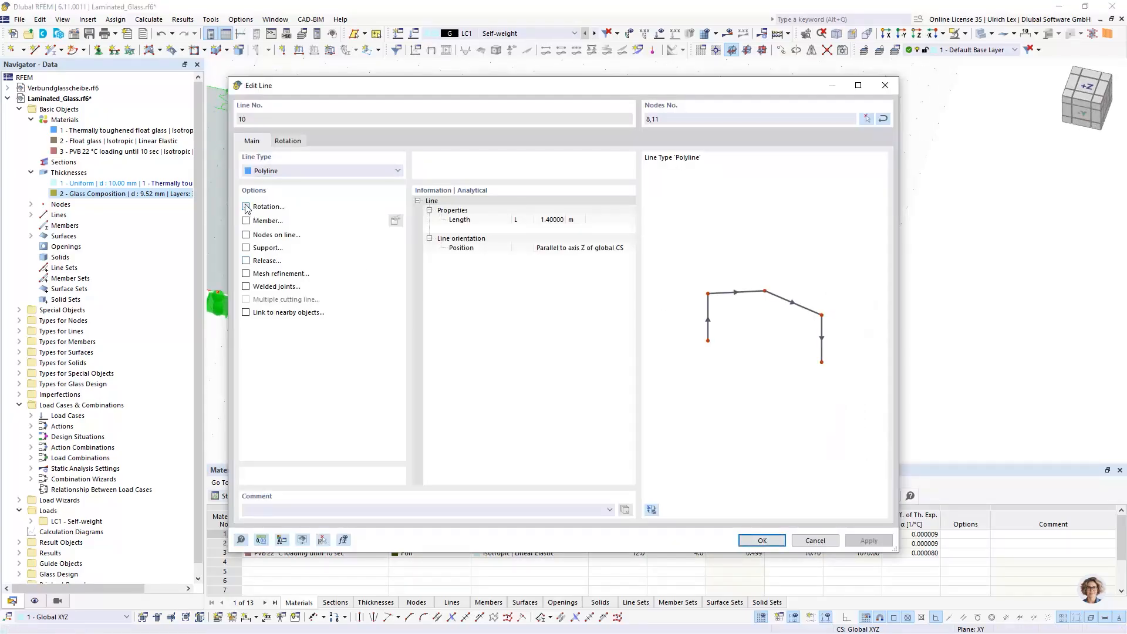
pyautogui.click(284, 142)
pyautogui.click(281, 175)
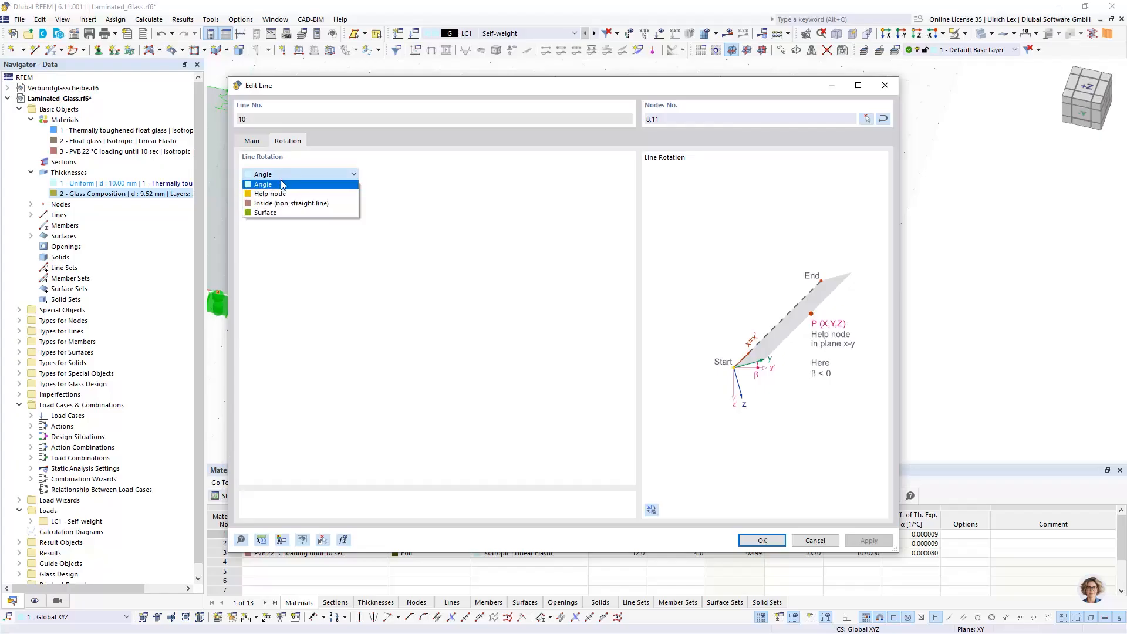
pyautogui.click(283, 194)
pyautogui.click(289, 207)
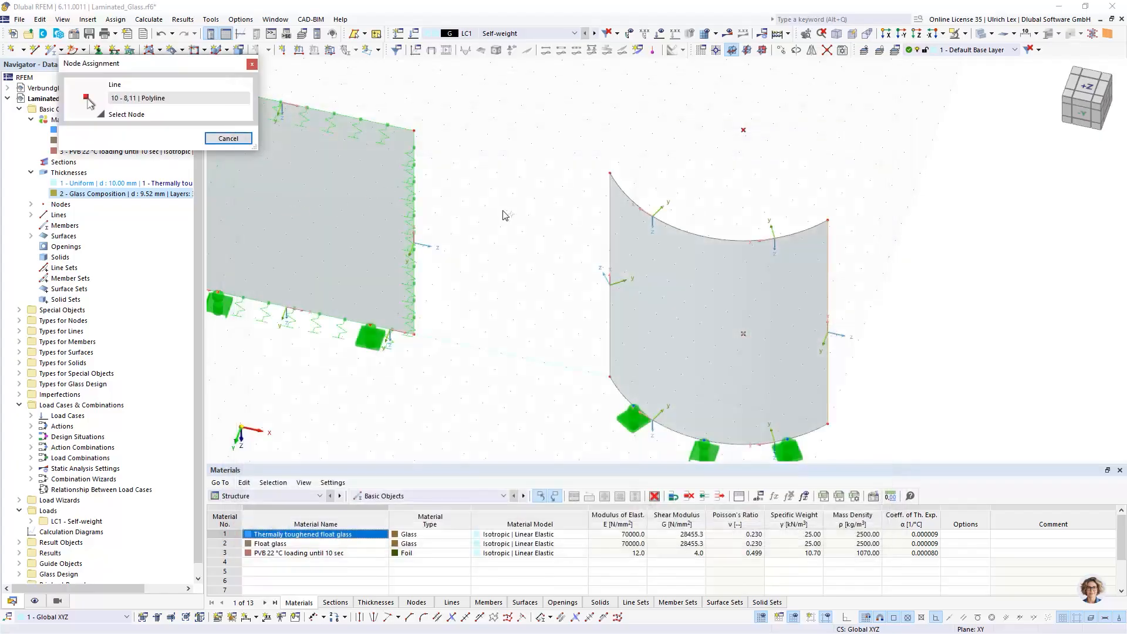
pyautogui.click(742, 336)
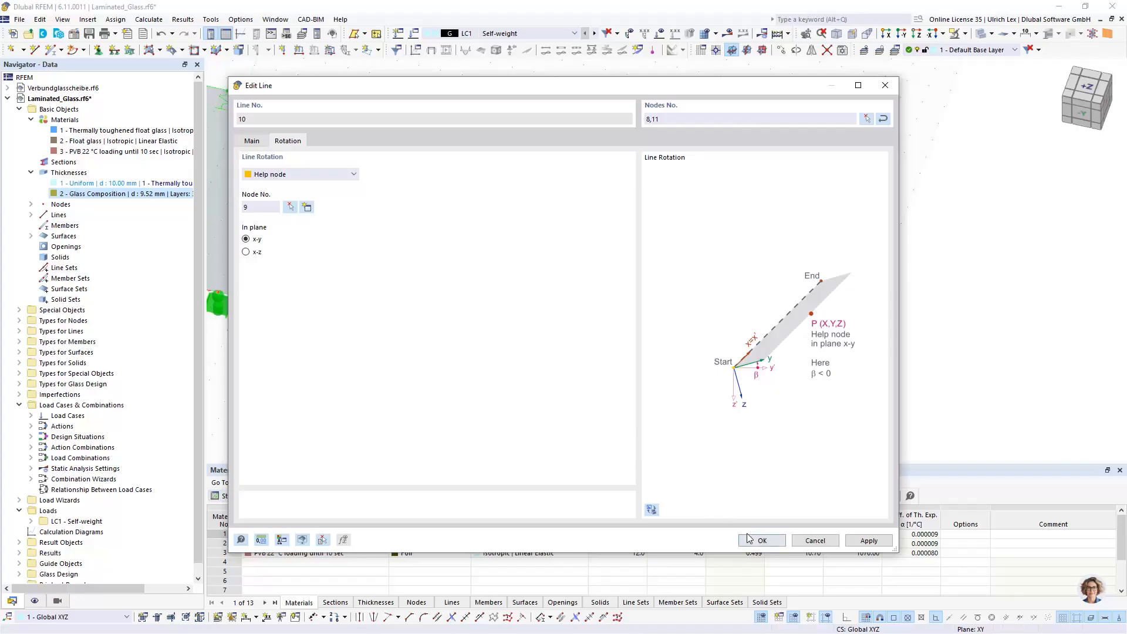
pyautogui.press('Return')
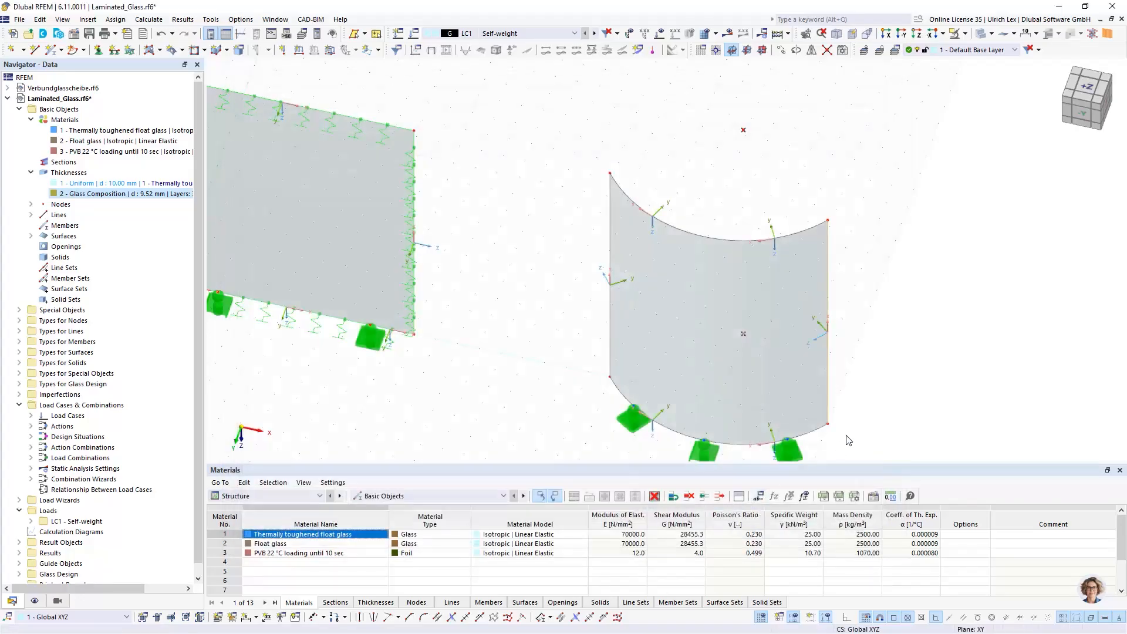
# Define a line support in the local xyz system with only a 2000 kN/m² translational spring in y and all other directions free.
pyautogui.moveTo(552, 326)
pyautogui.keyDown('ctrl'); pyautogui.mouseDown(button='middle')
pyautogui.moveTo(562, 348)
pyautogui.moveTo(547, 340)
pyautogui.mouseUp(button='middle'); pyautogui.keyUp('ctrl')
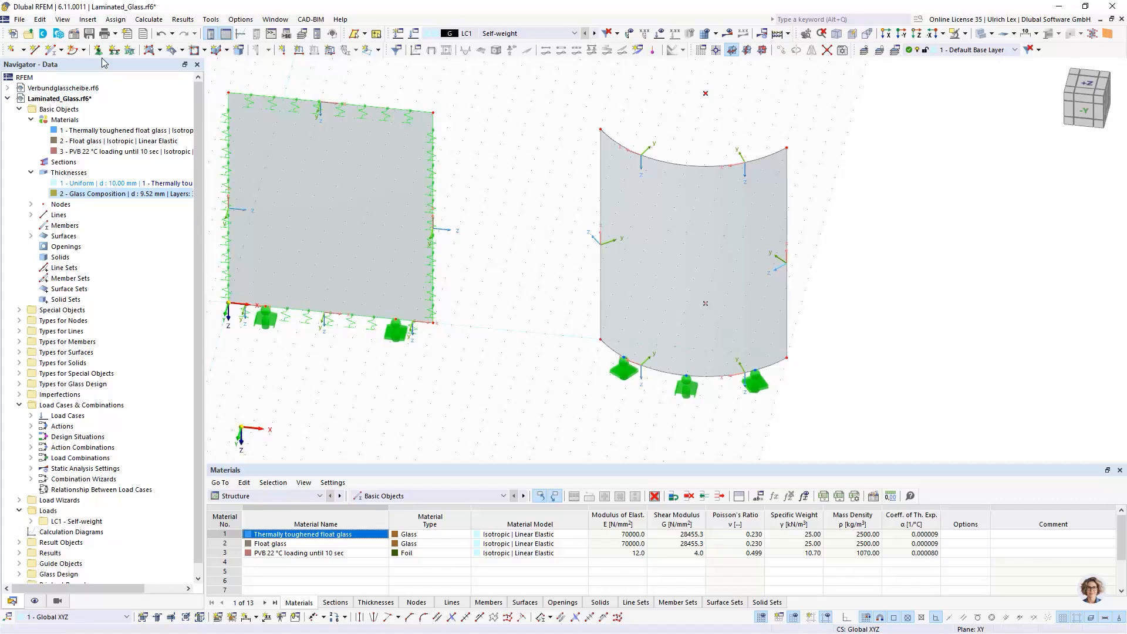
pyautogui.click(114, 49)
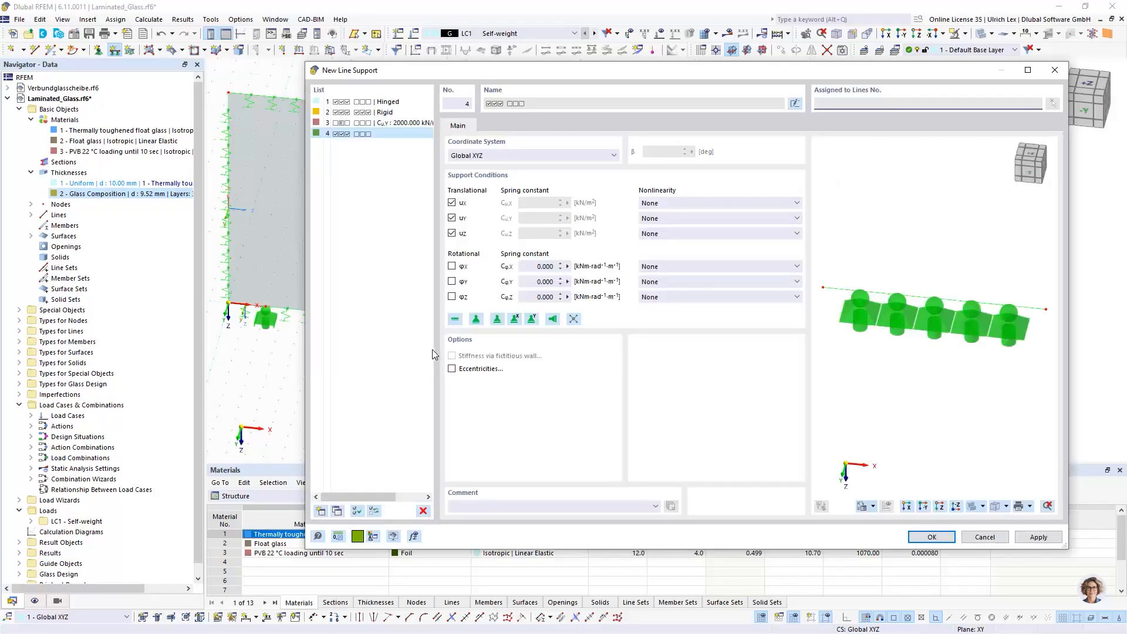
pyautogui.click(506, 158)
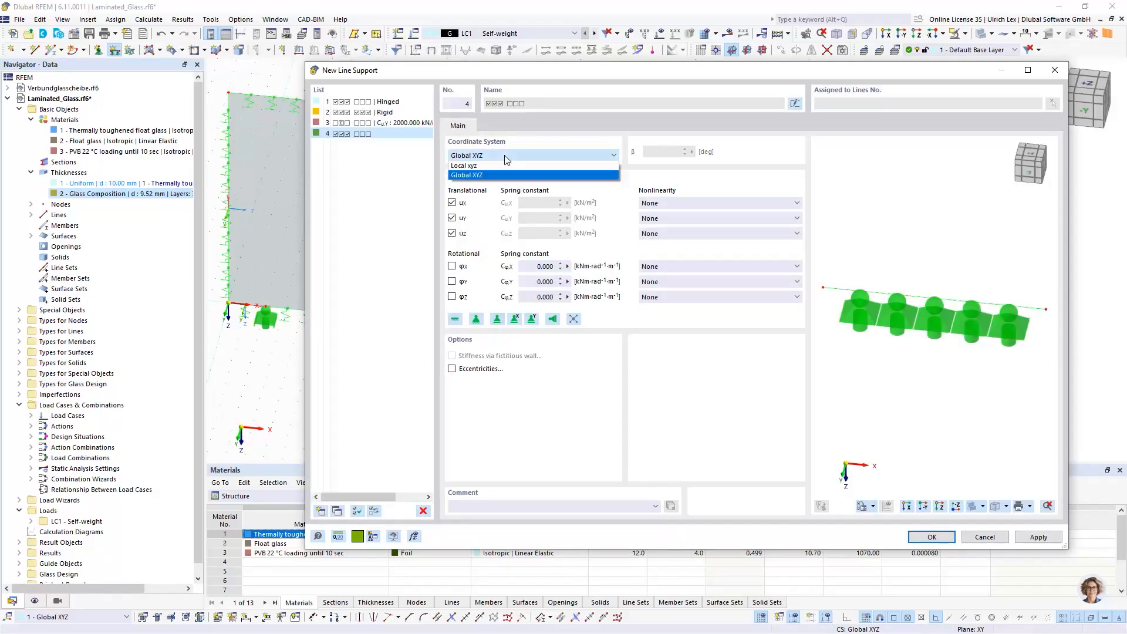
pyautogui.click(490, 173)
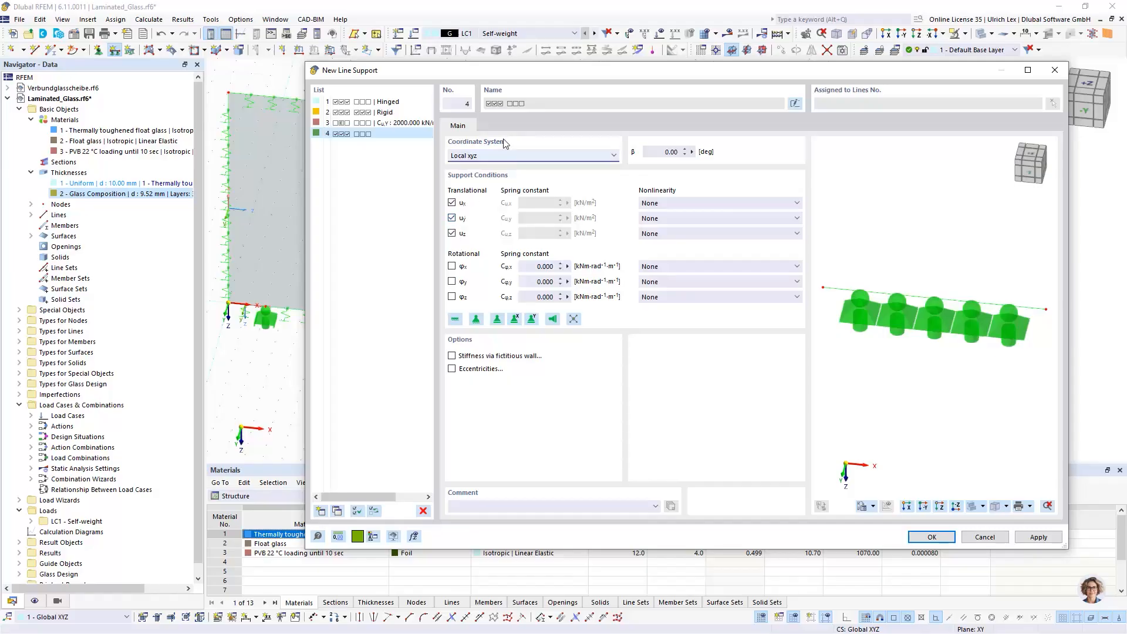
pyautogui.click(451, 204)
pyautogui.click(451, 233)
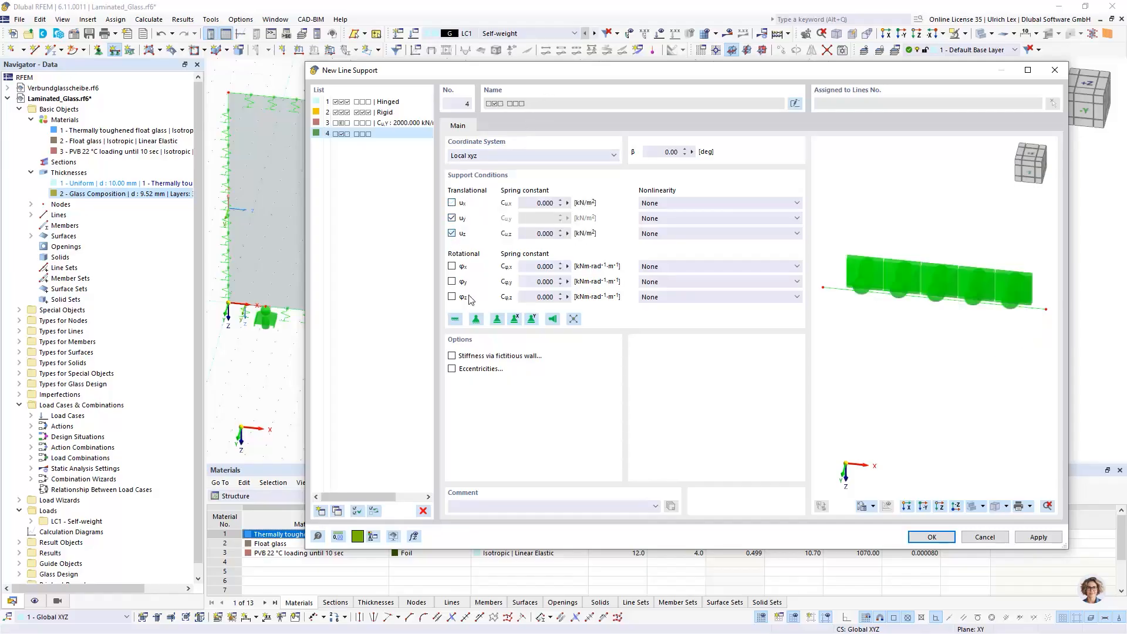
pyautogui.click(451, 217)
pyautogui.press('Tab')
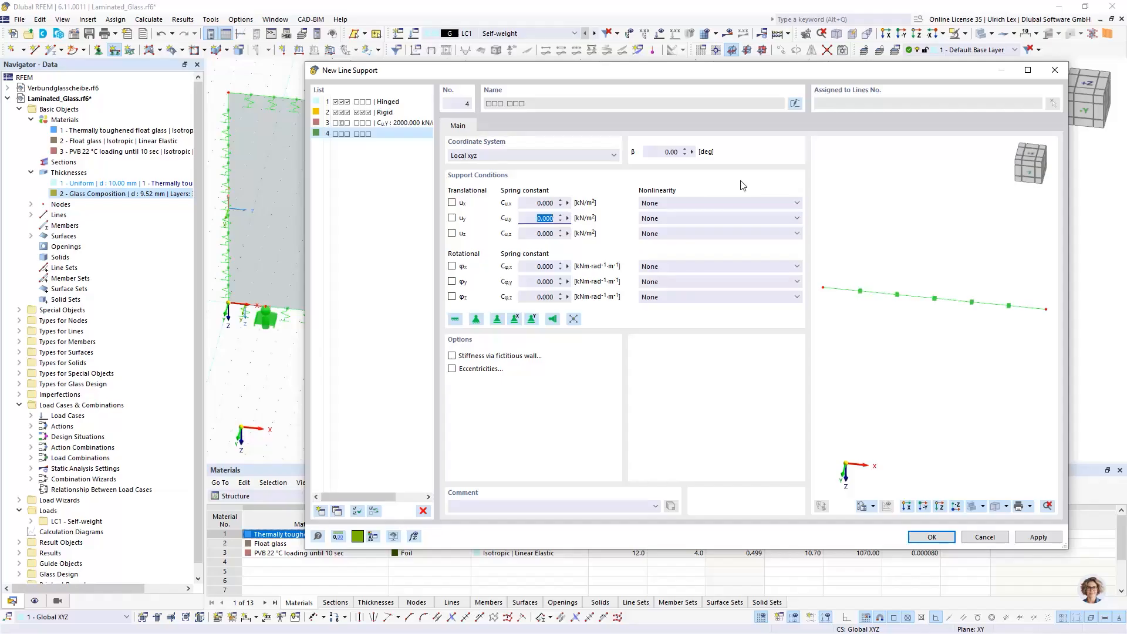
pyautogui.write('2000')
pyautogui.click(932, 536)
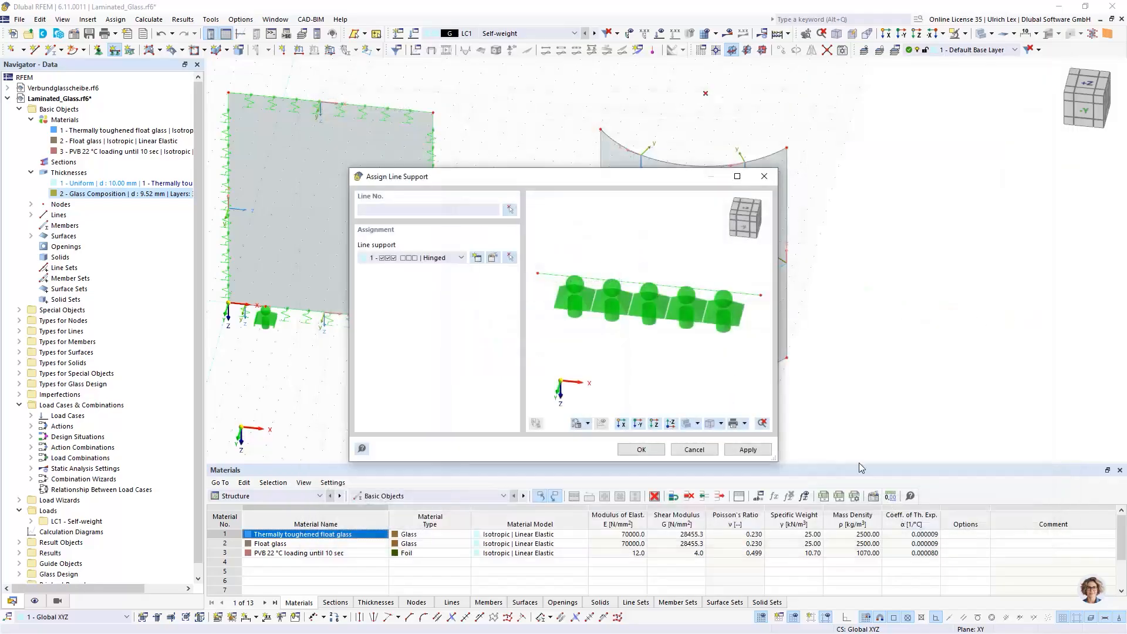
# Assign the local y spring line support to all four edges of the curved pane.
pyautogui.click(651, 455)
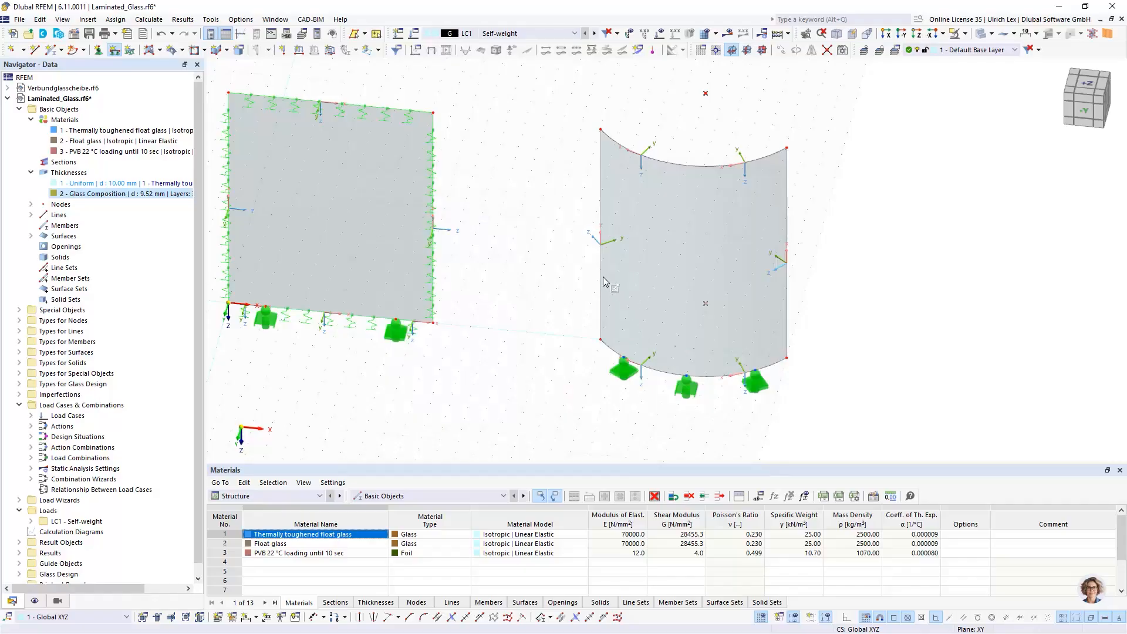
pyautogui.click(787, 287)
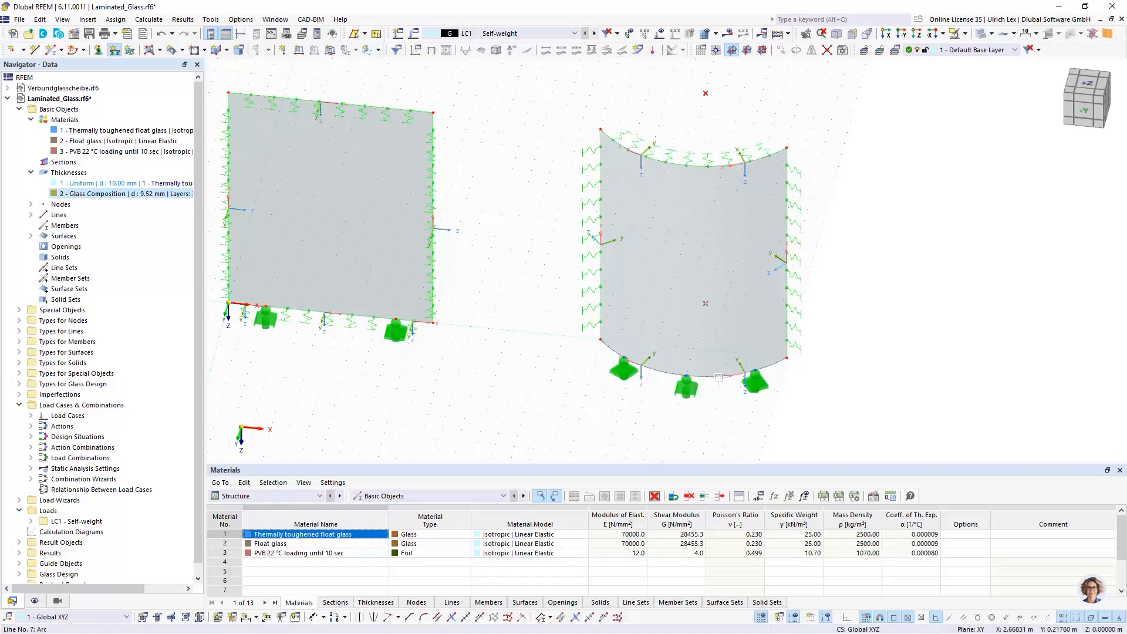
pyautogui.rightClick(757, 412)
# Examine the orientation of the spring line supports on both glass panes in plan along Z and in a 3D view.
pyautogui.scroll(-1, 818, 397)
pyautogui.keyDown('ctrl'); pyautogui.moveTo(817, 398); pyautogui.dragTo(821, 342, button='middle'); pyautogui.keyUp('ctrl')
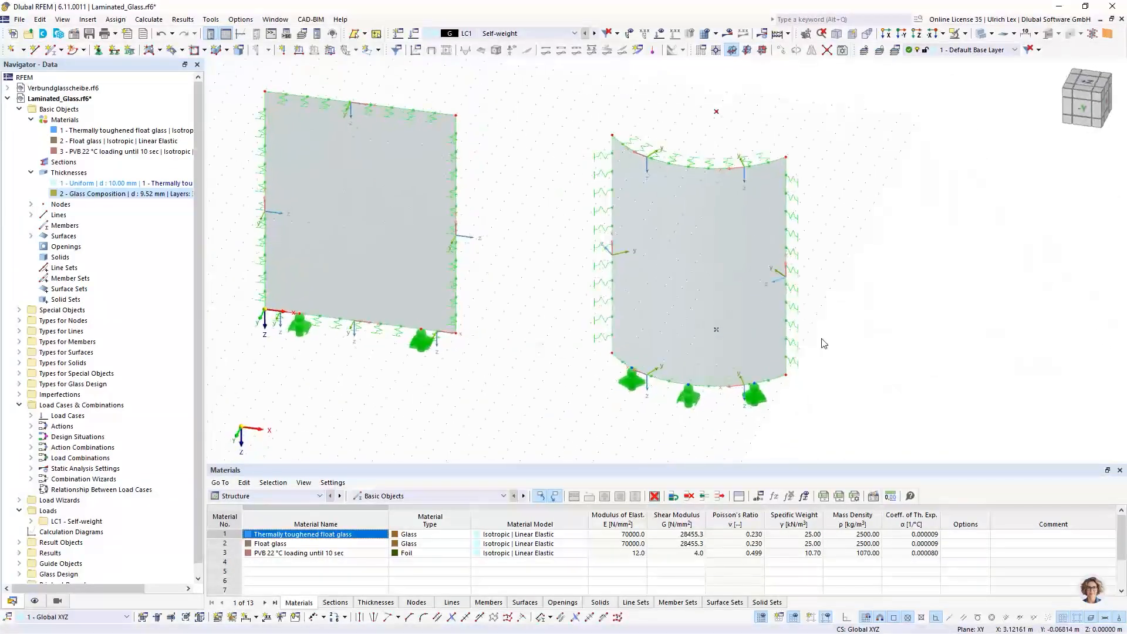
pyautogui.click(914, 35)
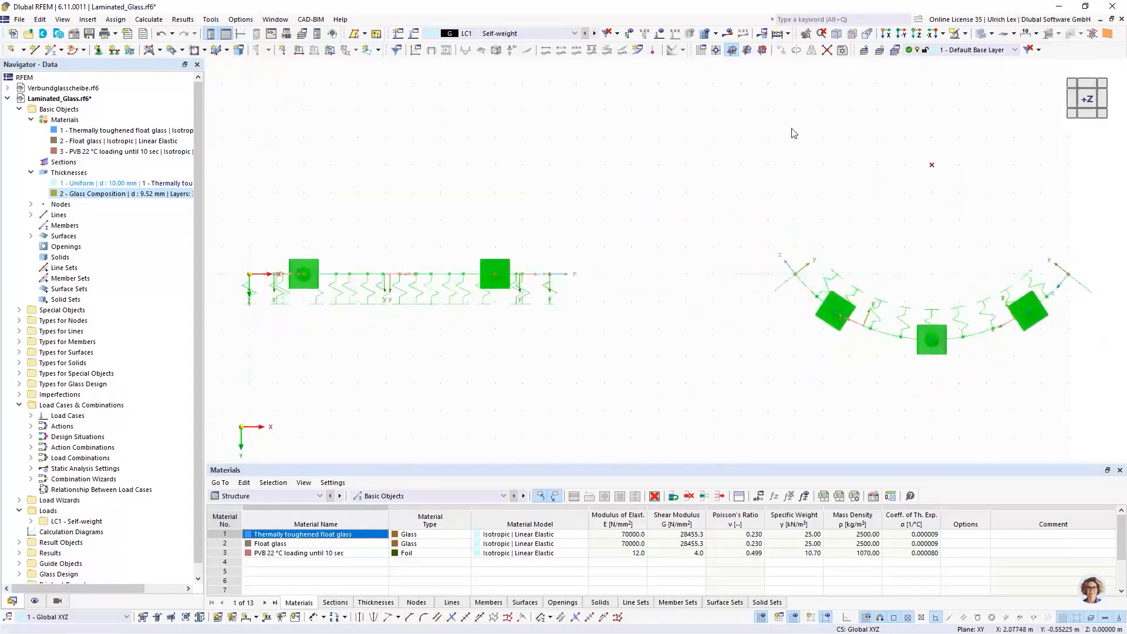
pyautogui.scroll(-1, 466, 201)
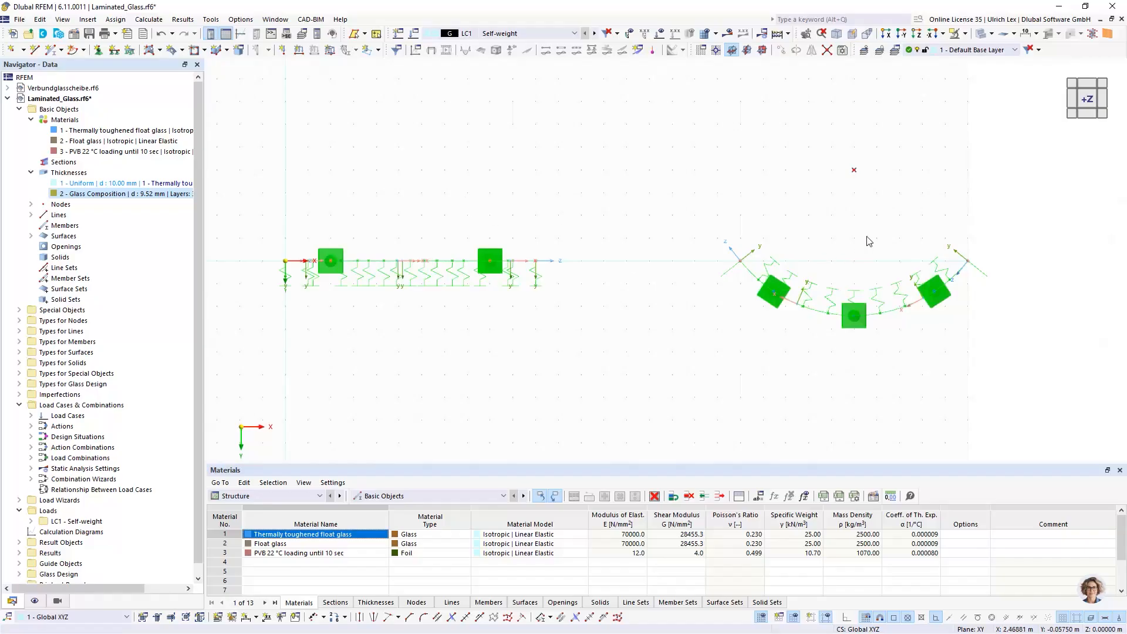
pyautogui.scroll(1, 1054, 281)
pyautogui.scroll(1, 987, 286)
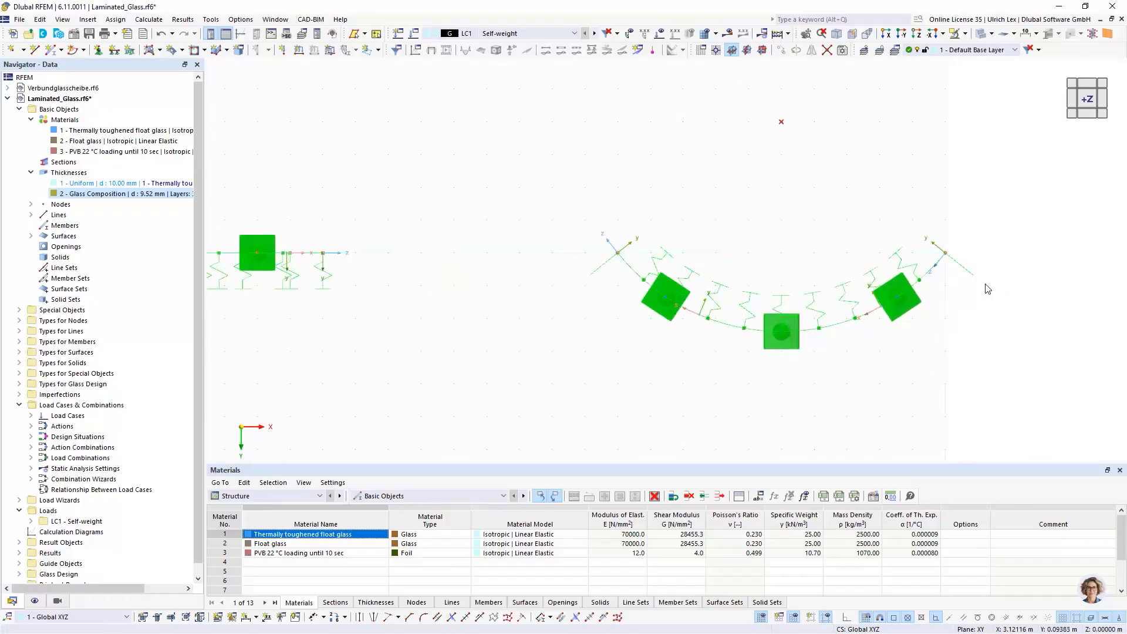
pyautogui.scroll(-2, 678, 360)
pyautogui.scroll(2, 896, 270)
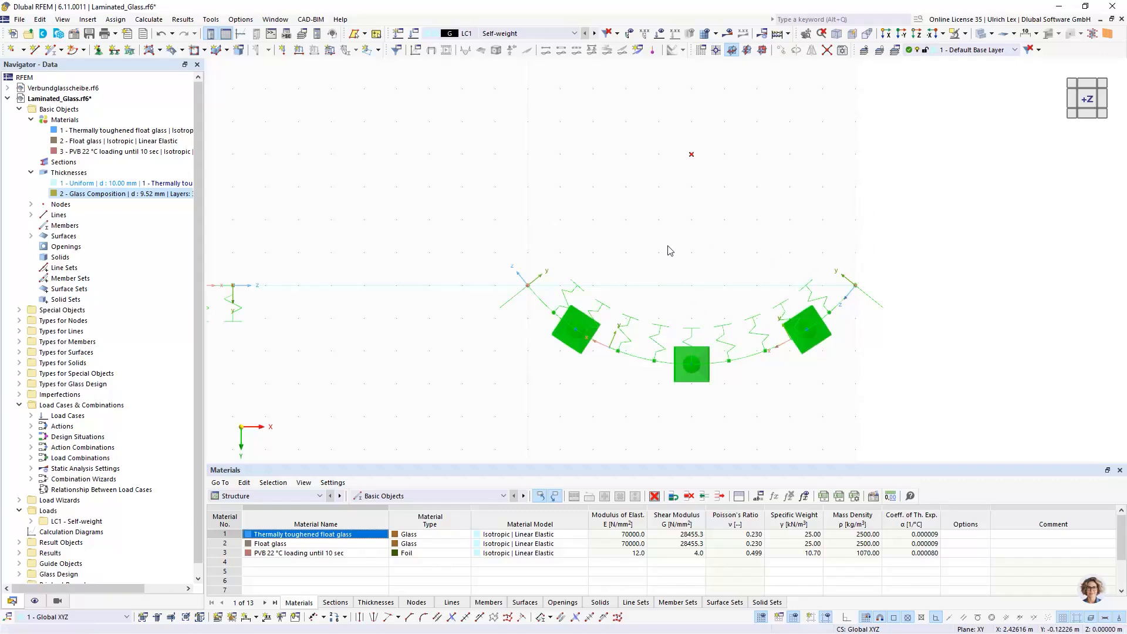
pyautogui.scroll(-3, 670, 244)
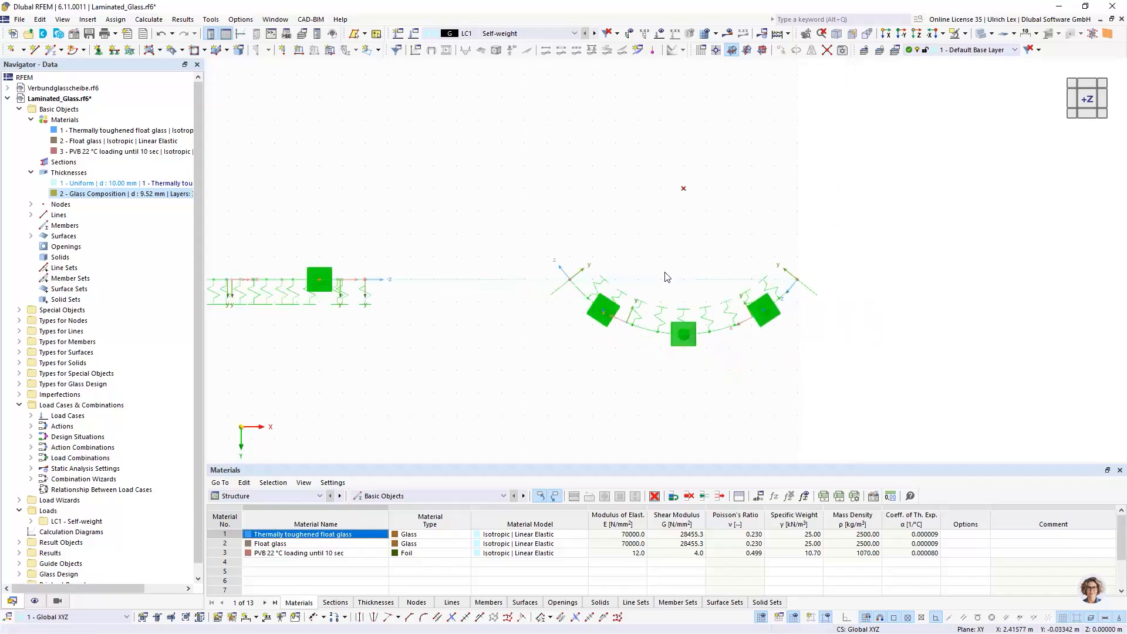
pyautogui.keyDown('ctrl'); pyautogui.moveTo(649, 381); pyautogui.dragTo(603, 186, button='middle'); pyautogui.keyUp('ctrl')
pyautogui.scroll(-2, 756, 255)
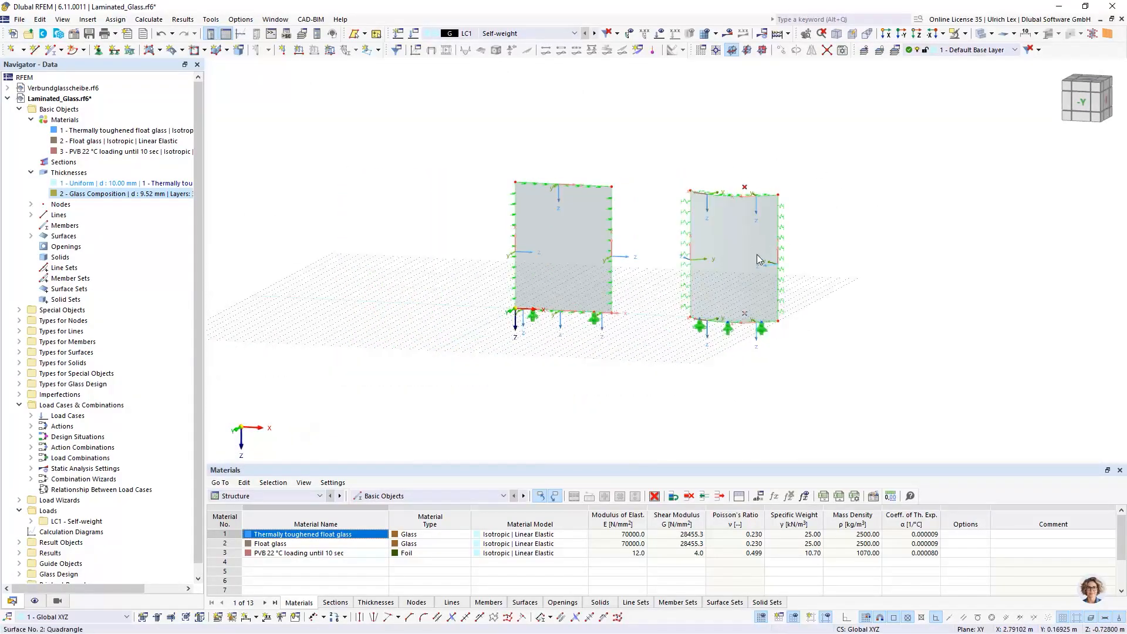
pyautogui.scroll(2, 751, 266)
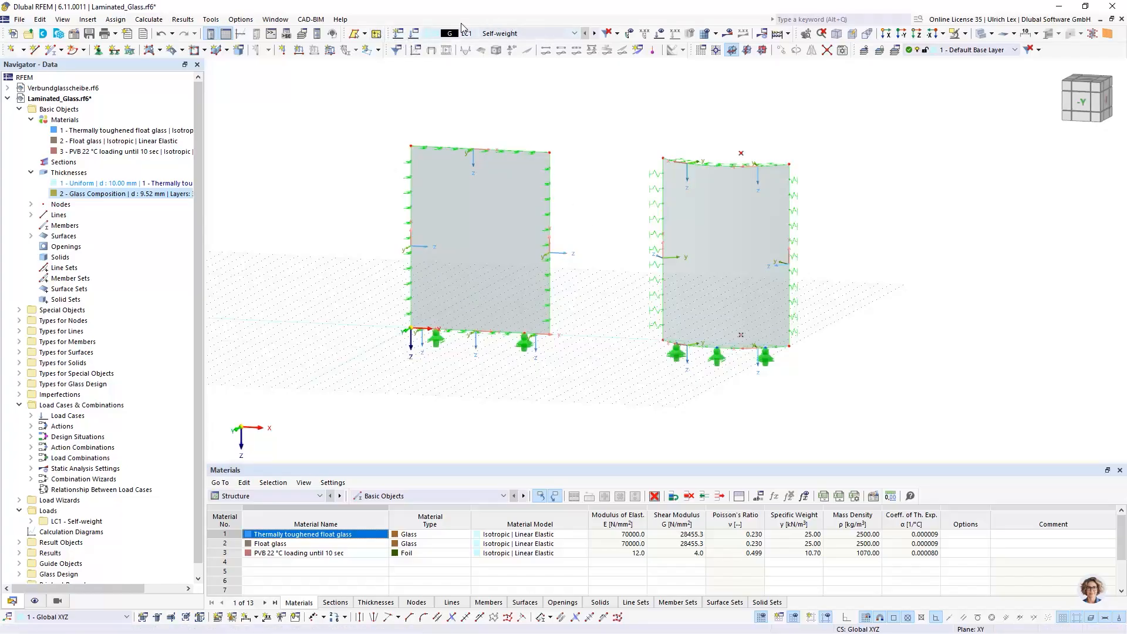
pyautogui.click(414, 33)
pyautogui.moveTo(440, 57)
pyautogui.mouseDown()
pyautogui.moveTo(494, 51)
pyautogui.moveTo(459, 50)
pyautogui.moveTo(449, 87)
pyautogui.moveTo(449, 75)
pyautogui.mouseUp()
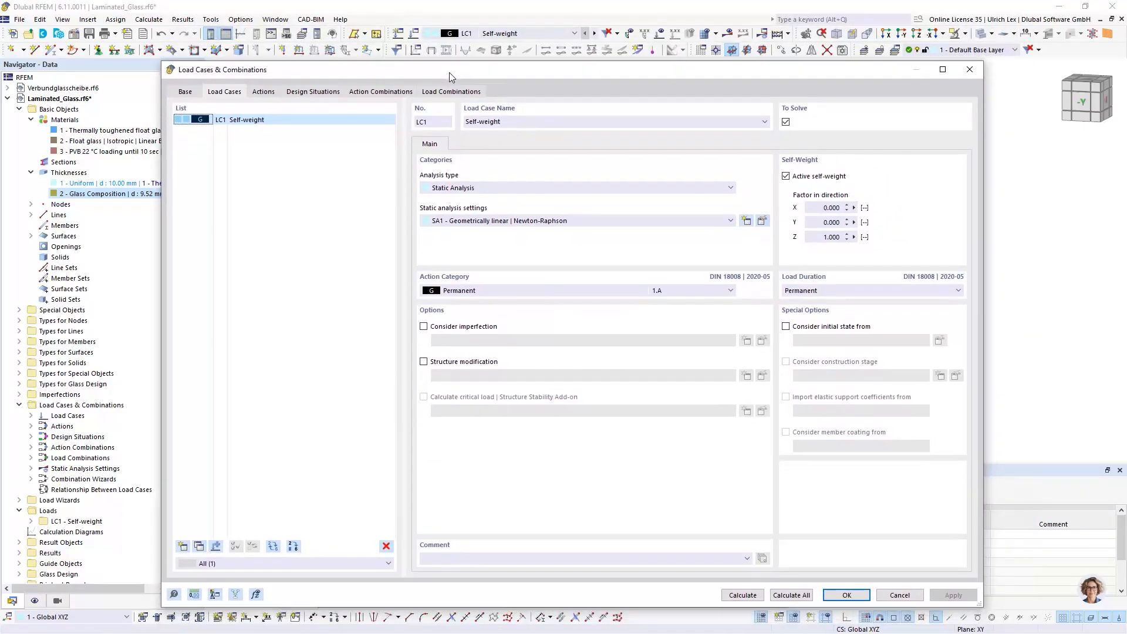
pyautogui.click(197, 92)
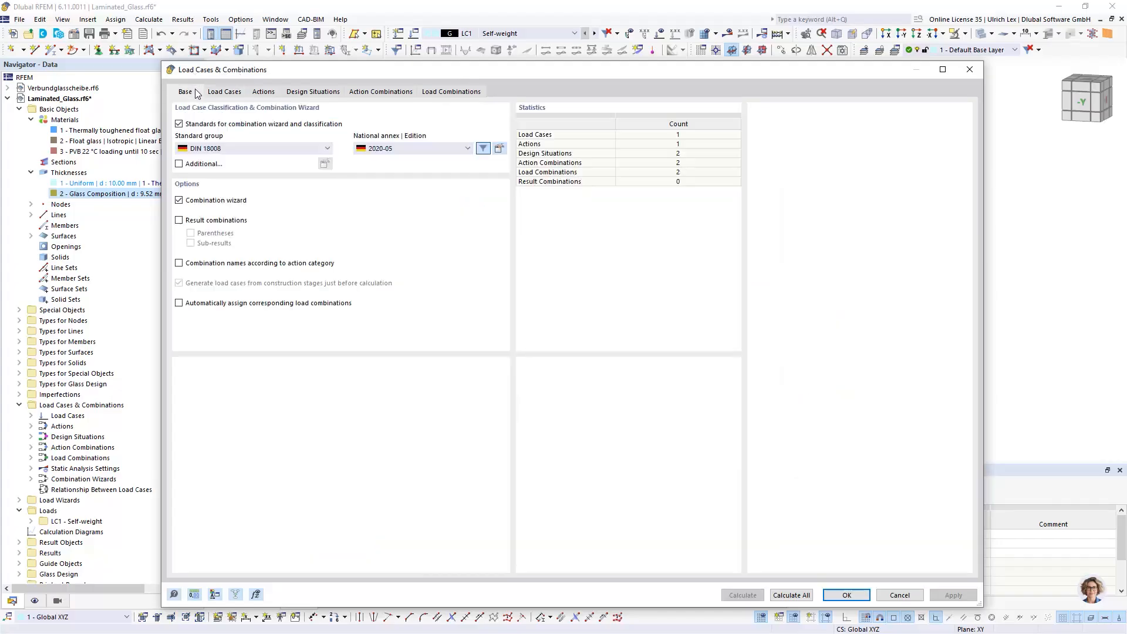
pyautogui.moveTo(315, 71); pyautogui.dragTo(329, 55)
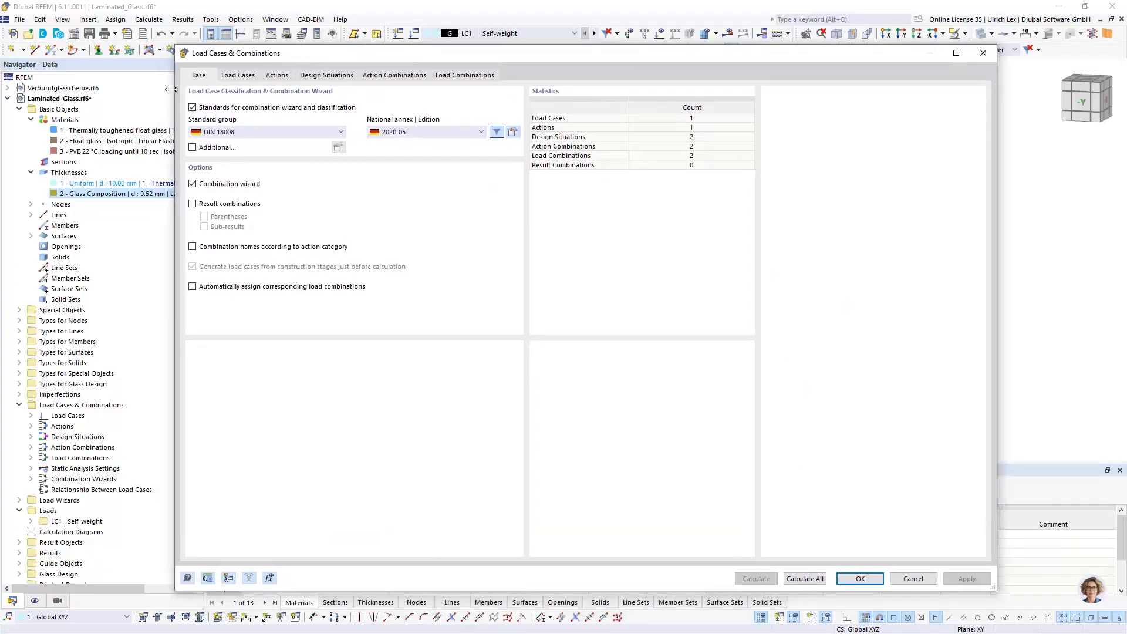
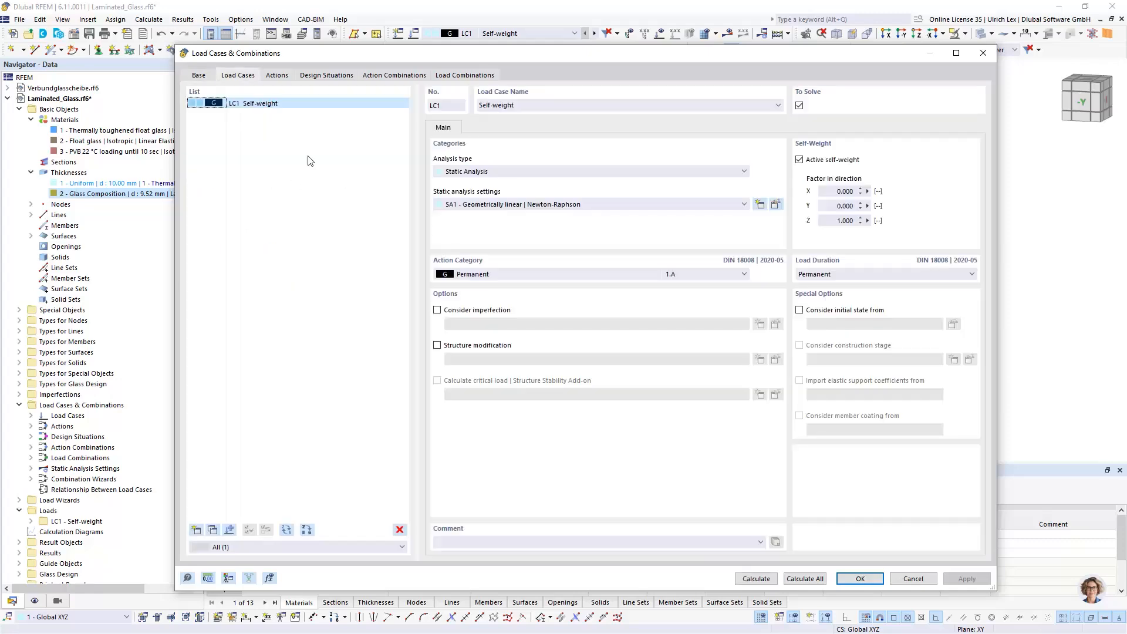
pyautogui.click(198, 75)
pyautogui.click(239, 76)
pyautogui.click(196, 530)
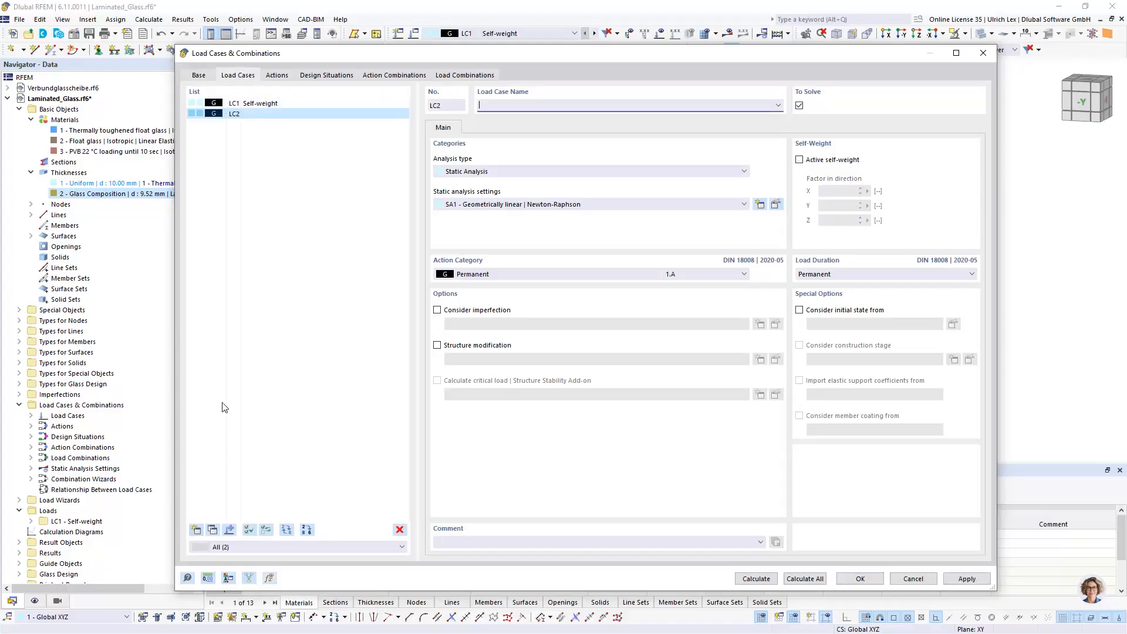
pyautogui.click(492, 275)
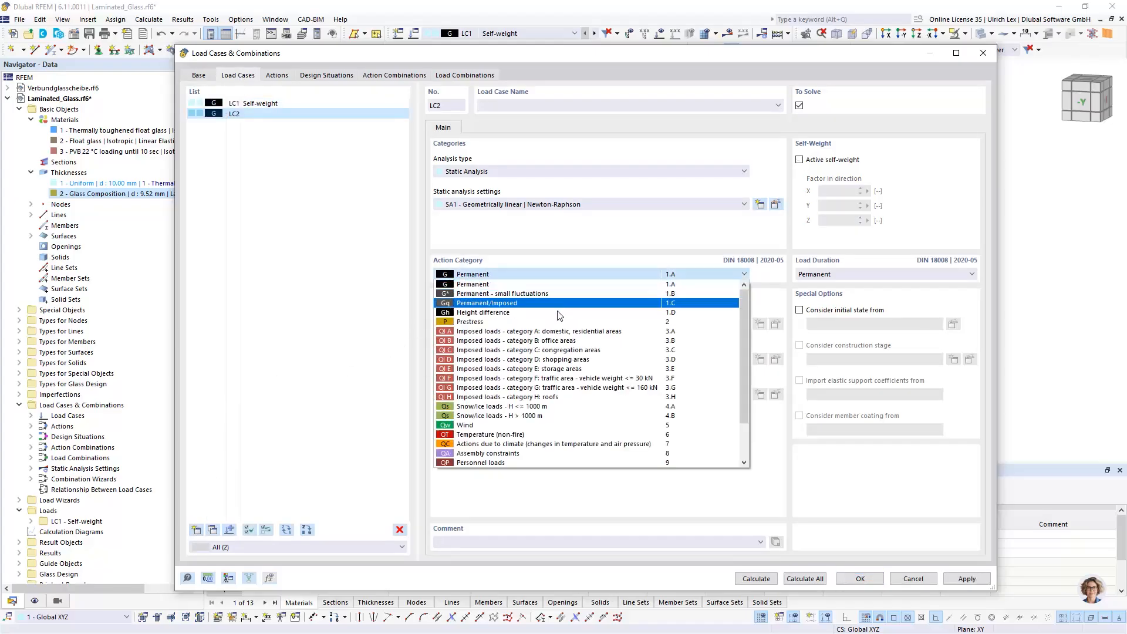
pyautogui.click(513, 429)
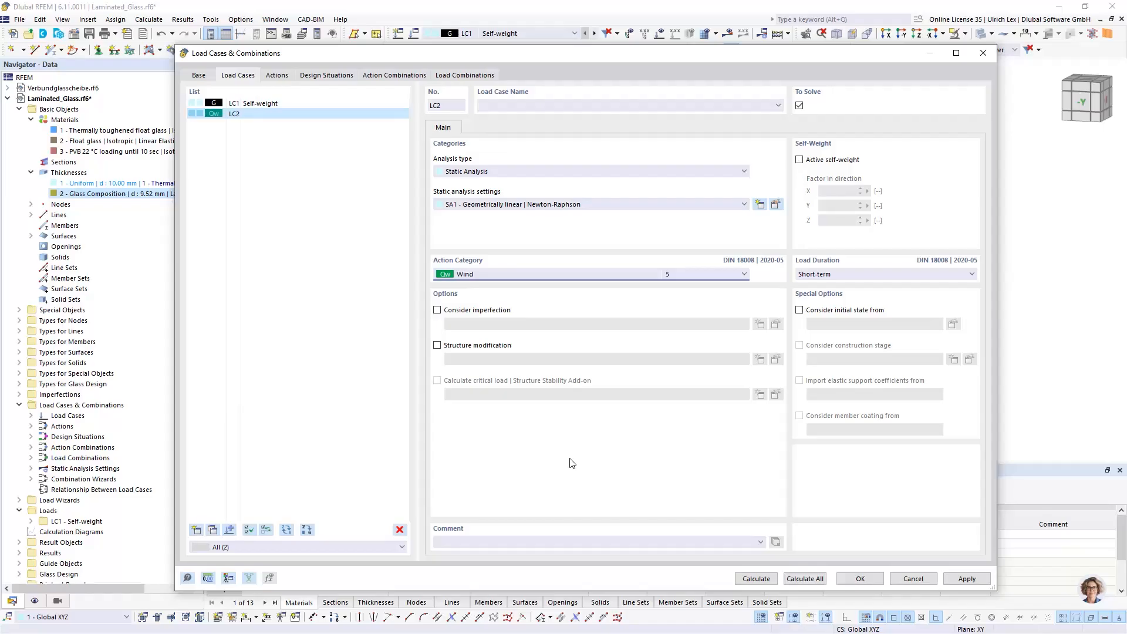
# Review the standard group, the load duration options of the wind load case and the settings of the self-weight load case.
pyautogui.click(194, 77)
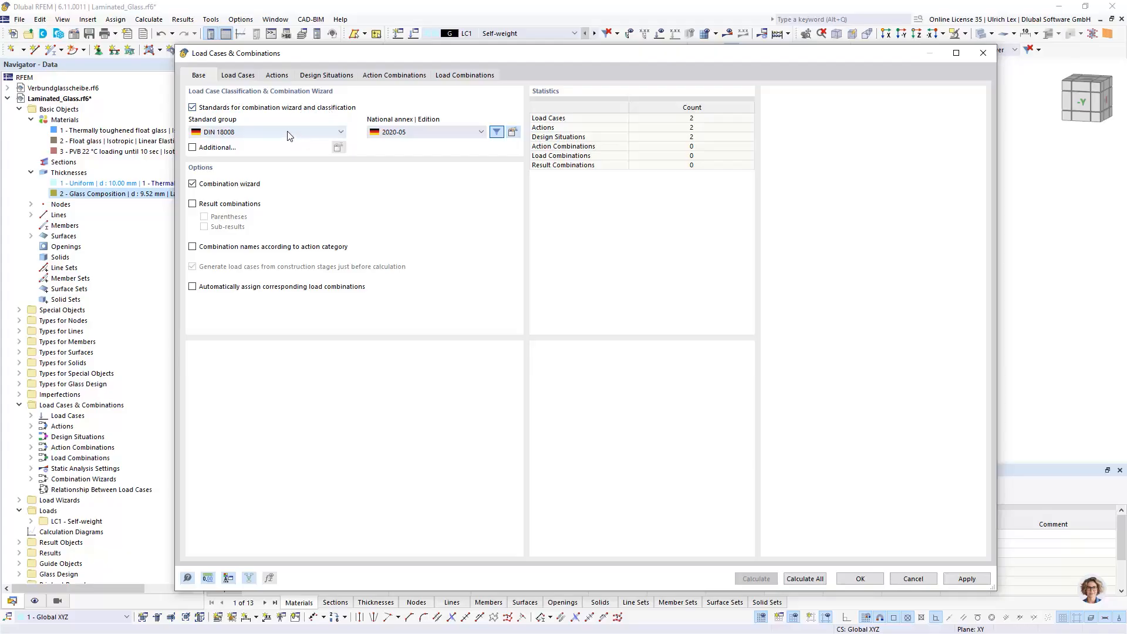
pyautogui.click(238, 76)
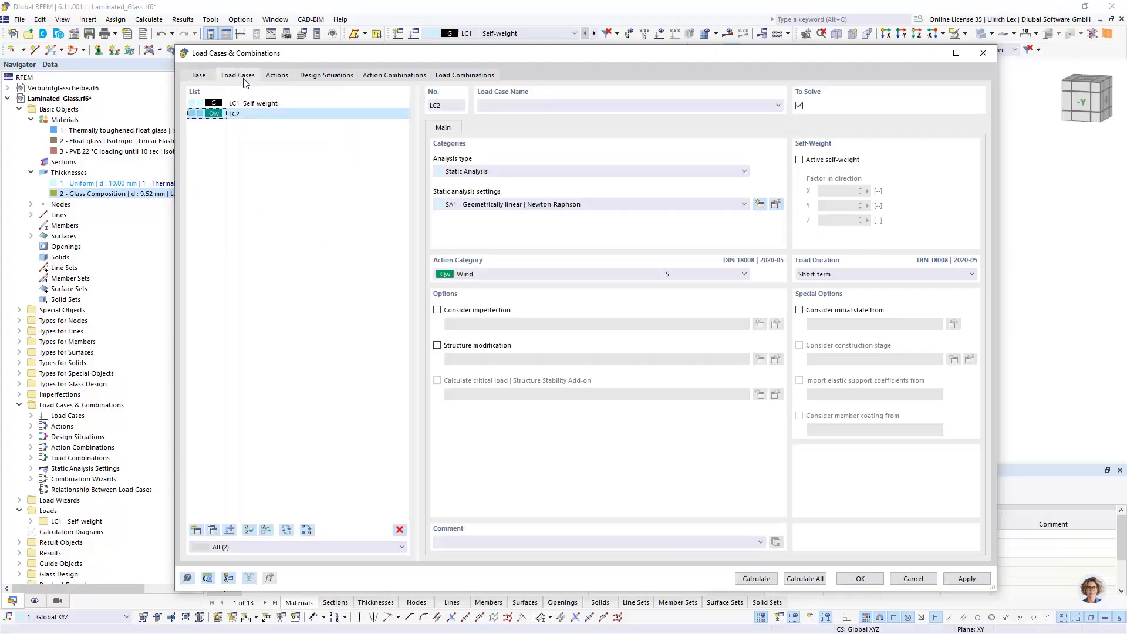
pyautogui.click(853, 273)
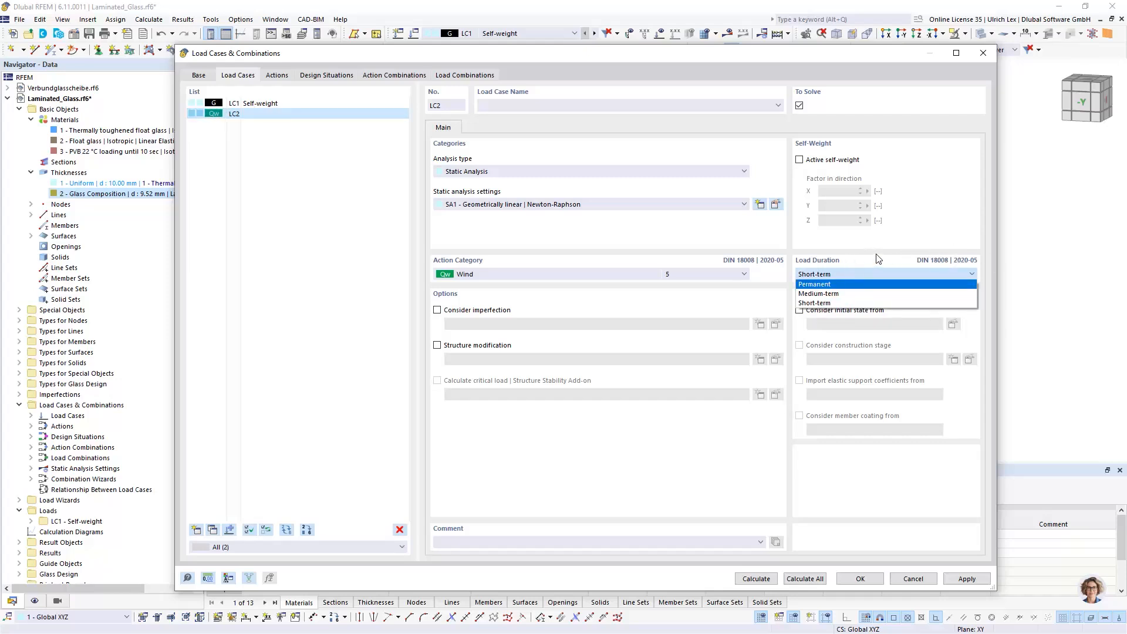
pyautogui.click(906, 259)
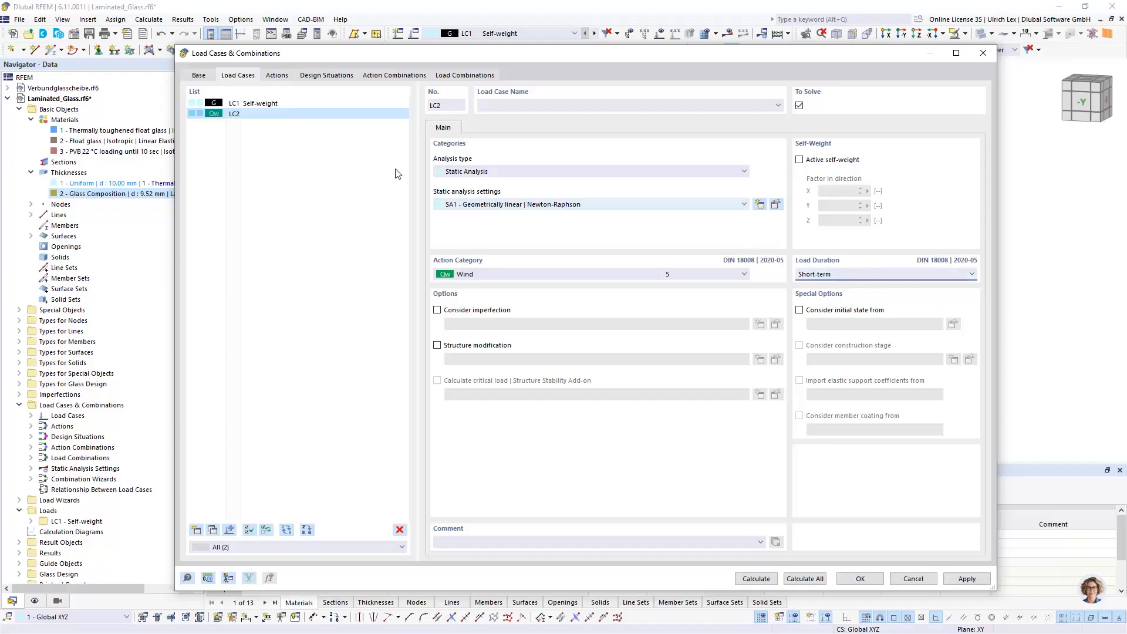
pyautogui.click(302, 104)
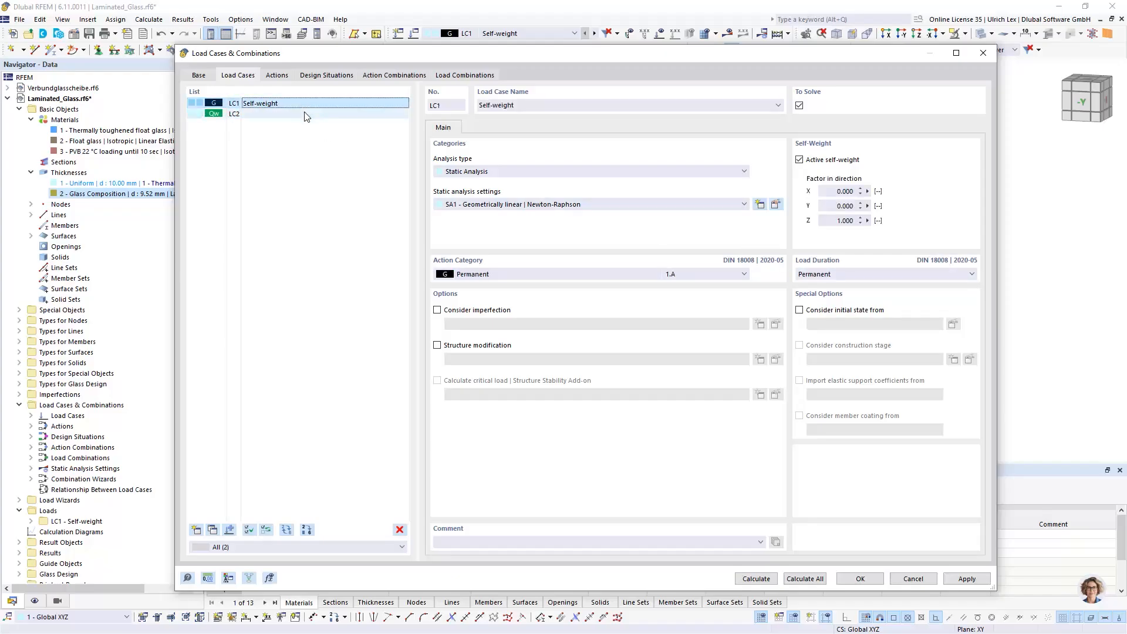
# Review the wind load case, actions, design situations and generated load combinations, and accept the load case definitions.
pyautogui.click(305, 115)
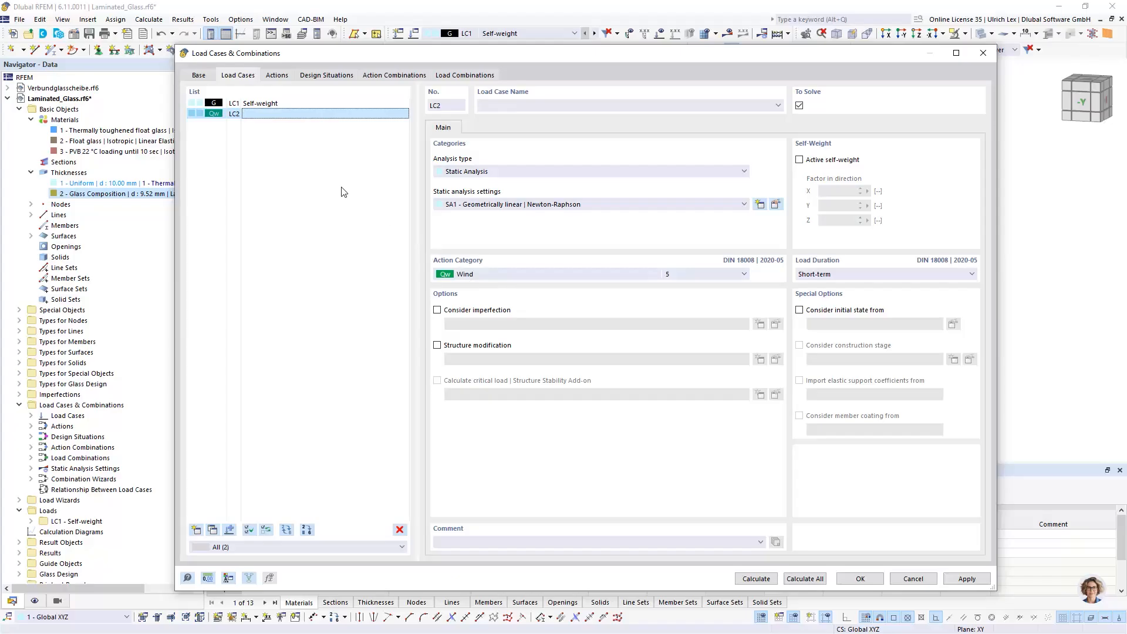
pyautogui.click(276, 75)
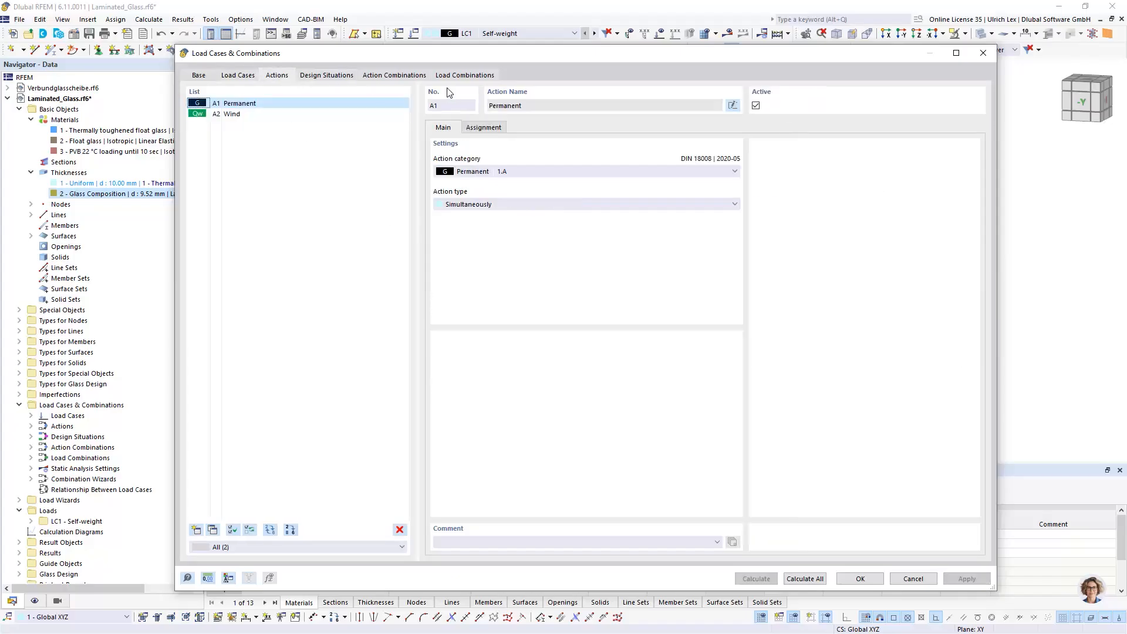
pyautogui.click(326, 75)
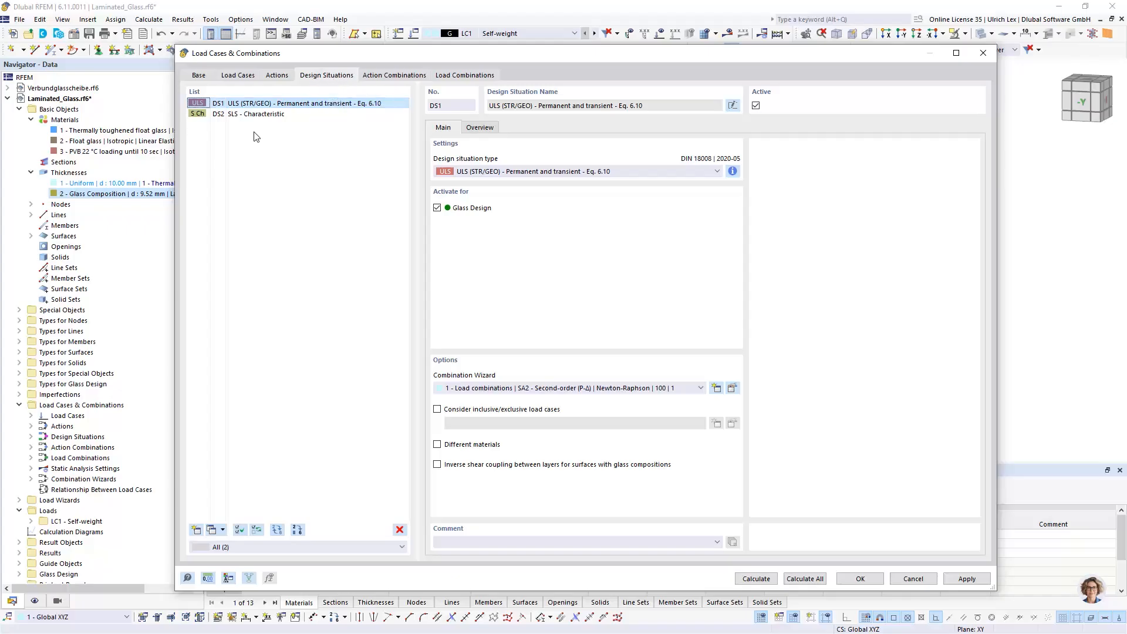
pyautogui.click(464, 75)
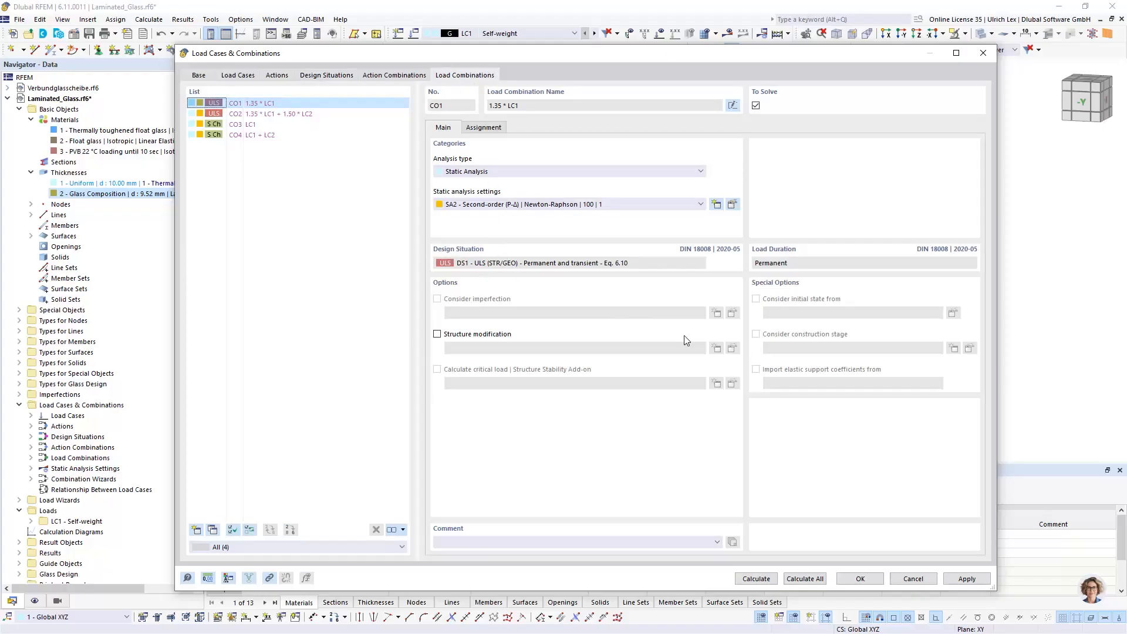
pyautogui.click(861, 579)
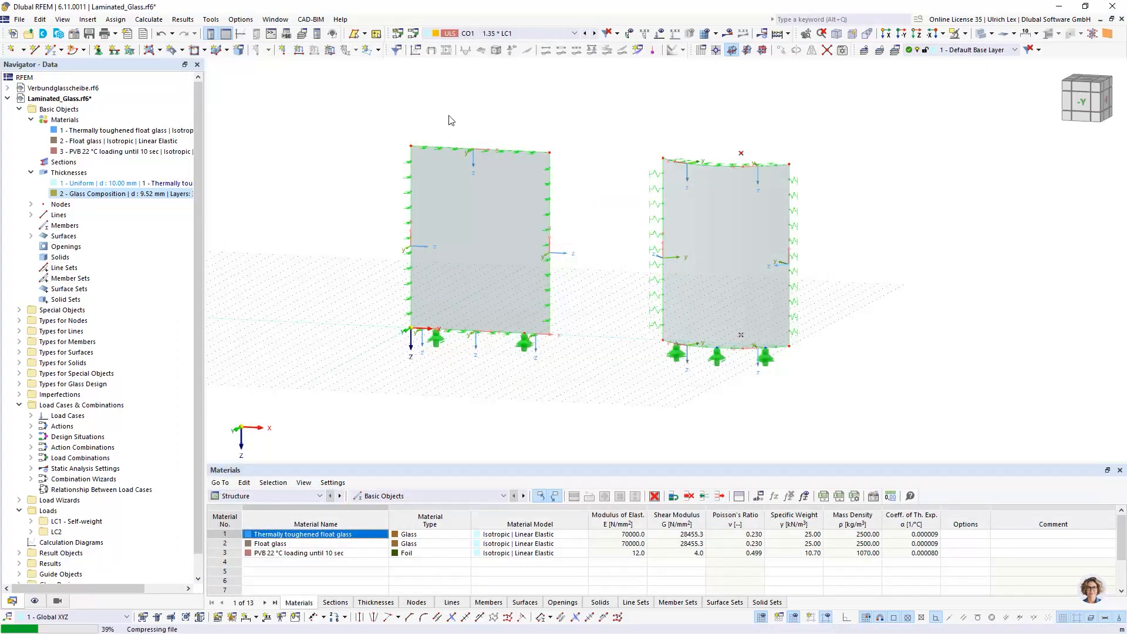
# Add a uniform surface load of -0.80 kN/m² in global Y on true area to the flat pane in load case LC2.
pyautogui.click(496, 33)
pyautogui.click(496, 54)
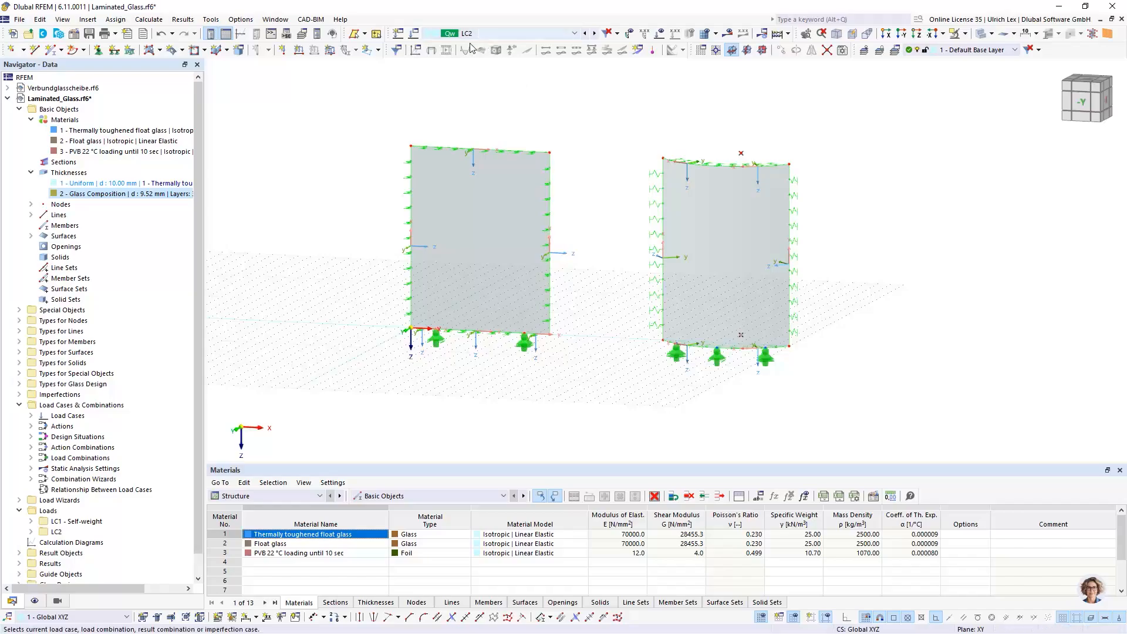
pyautogui.keyDown('ctrl'); pyautogui.moveTo(598, 279); pyautogui.dragTo(583, 293, button='middle'); pyautogui.keyUp('ctrl')
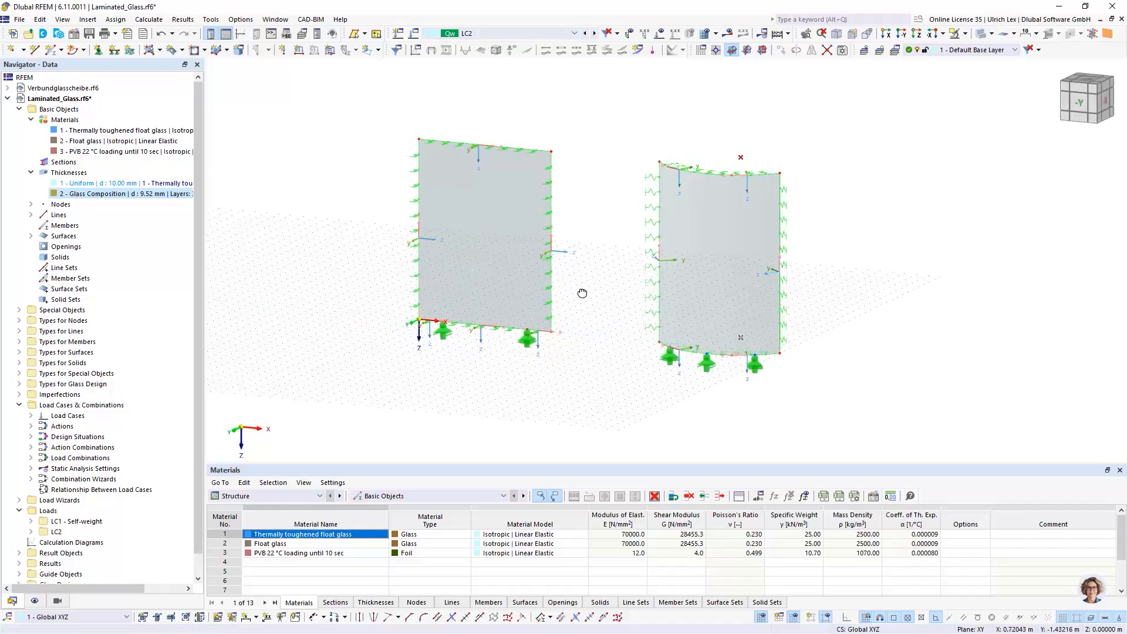
pyautogui.click(329, 52)
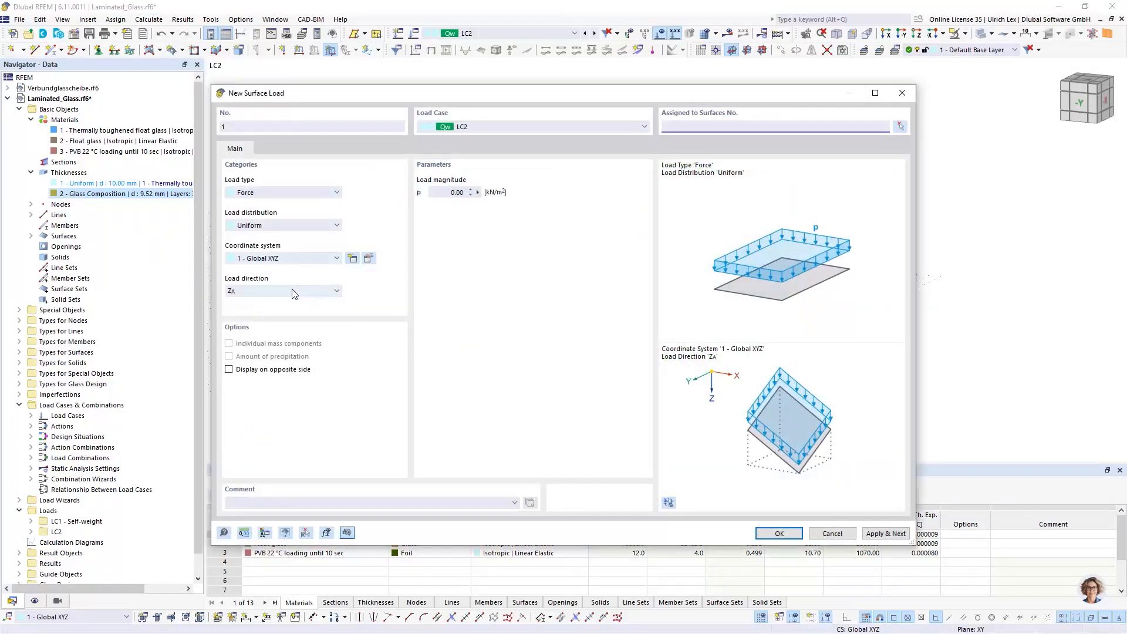
pyautogui.click(291, 291)
pyautogui.click(417, 93)
pyautogui.moveTo(564, 94); pyautogui.dragTo(655, 90)
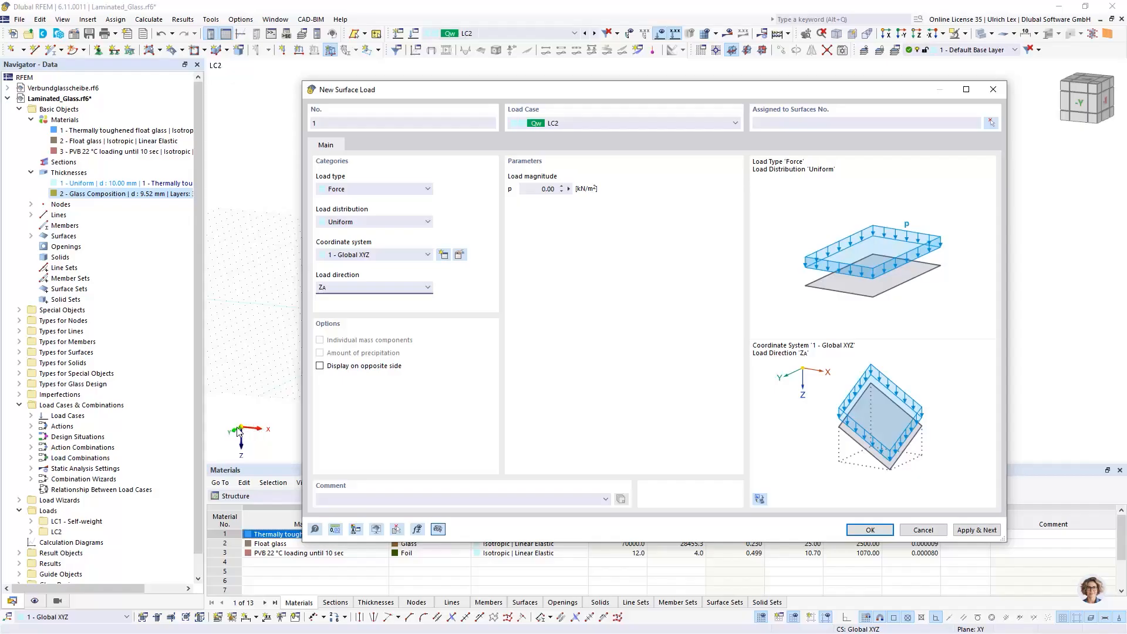
pyautogui.click(371, 287)
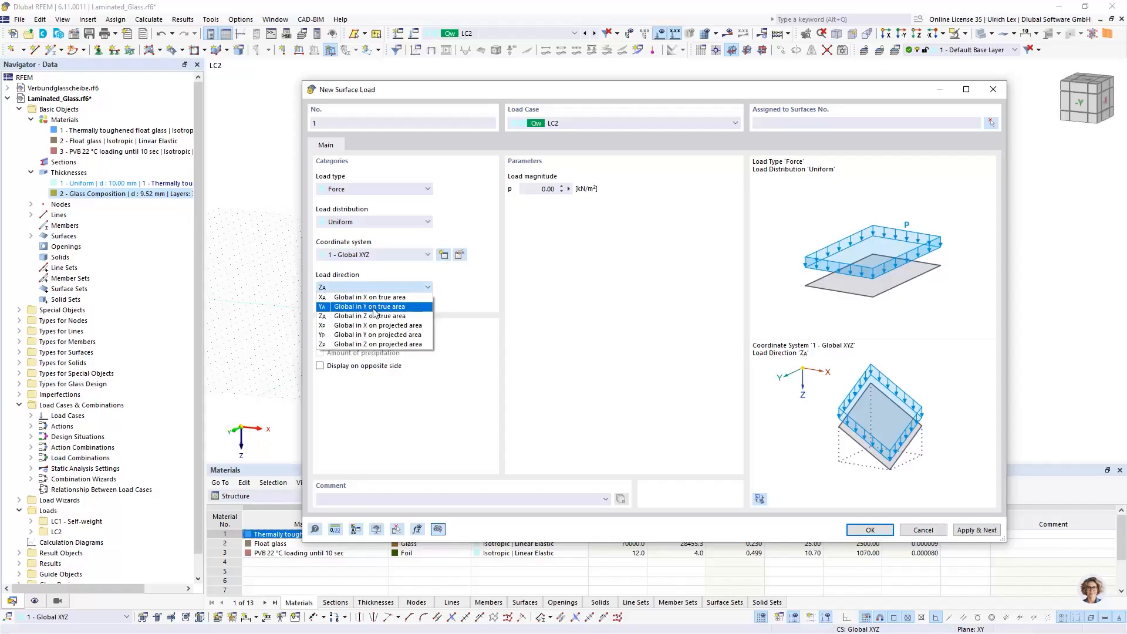
pyautogui.click(373, 308)
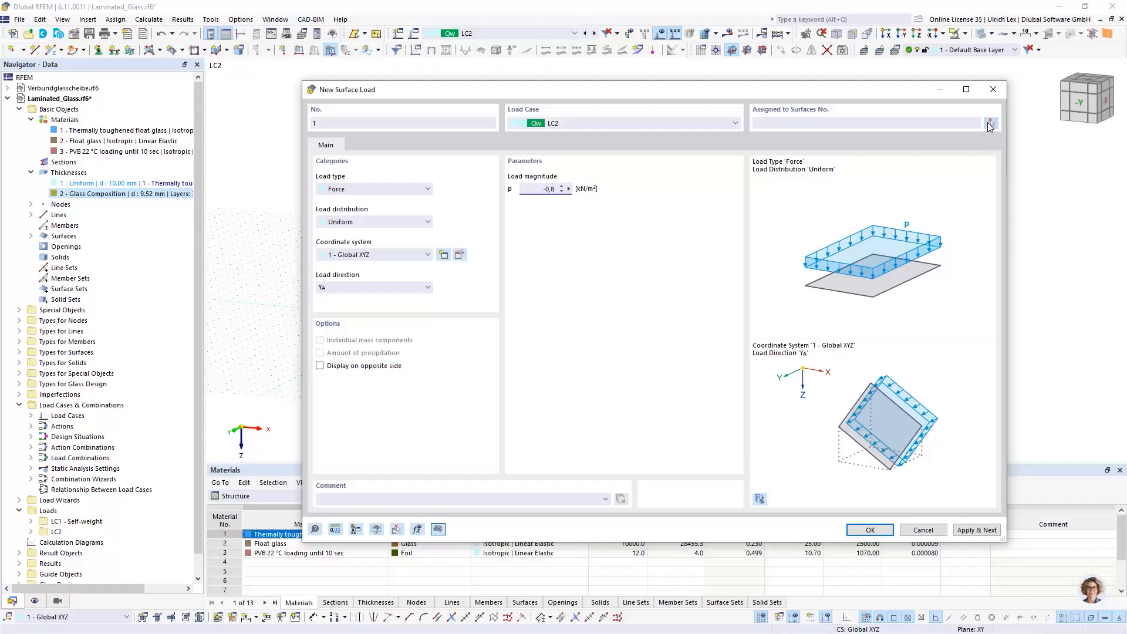
pyautogui.click(991, 125)
pyautogui.click(546, 223)
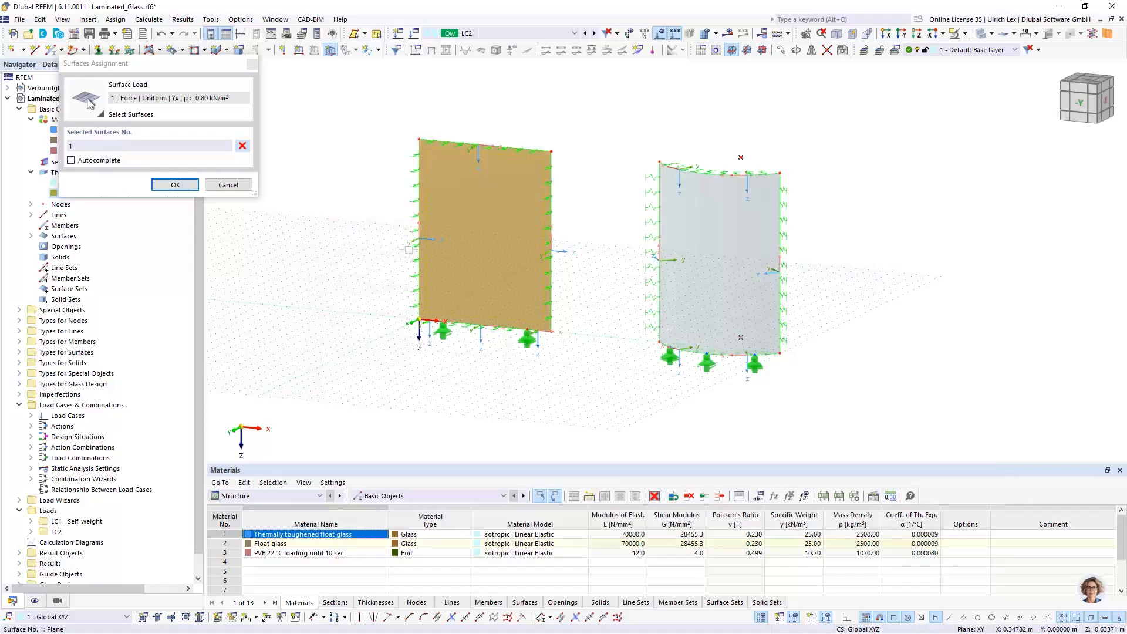
pyautogui.click(167, 186)
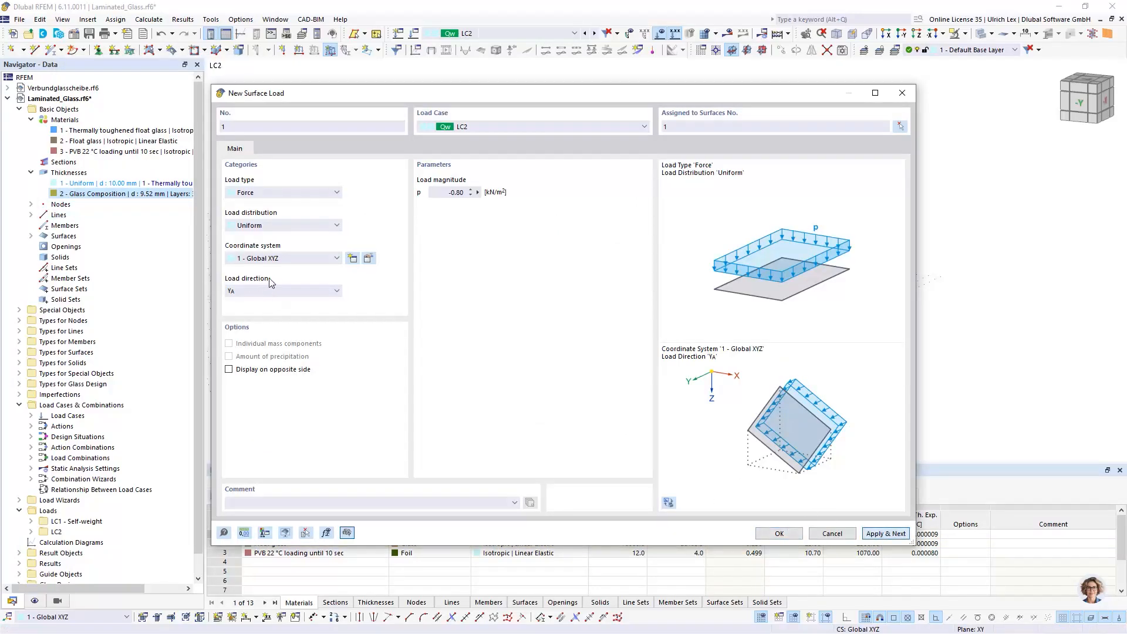
# Add a uniform surface load of -0.80 kN/m² in the local z direction (Local xyz) to the curved pane in LC2.
pyautogui.click(286, 261)
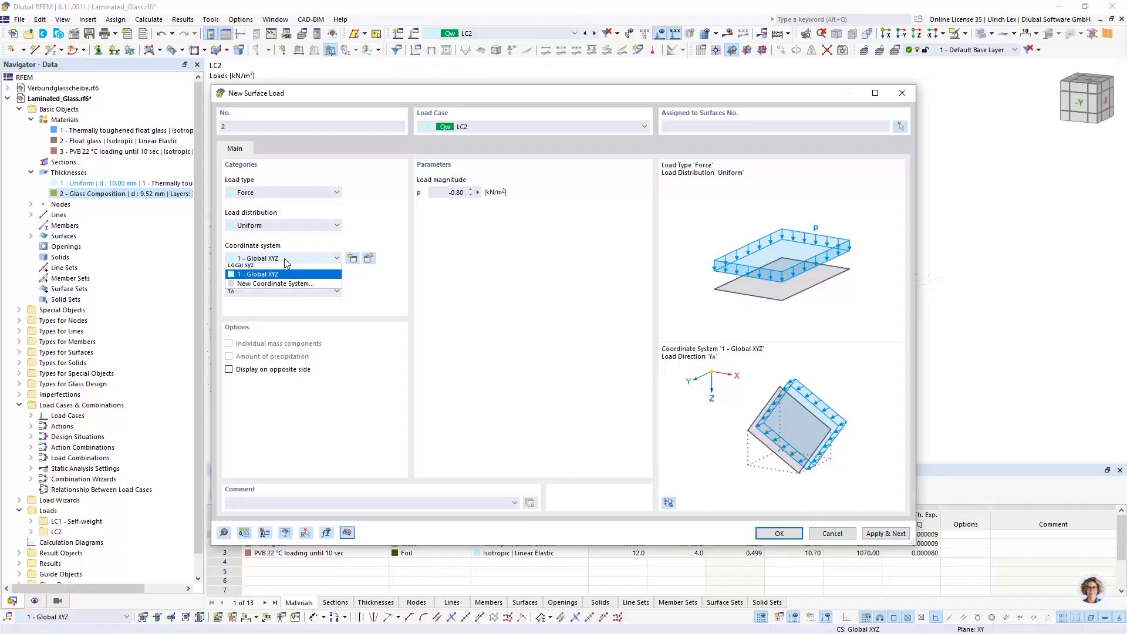
pyautogui.click(253, 265)
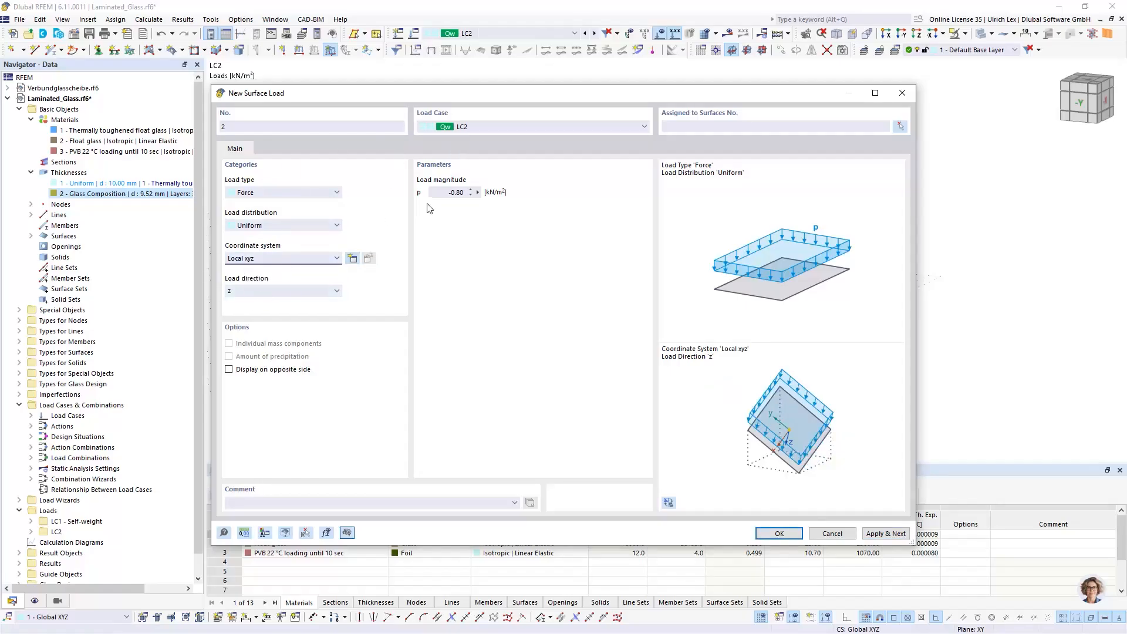
pyautogui.click(900, 126)
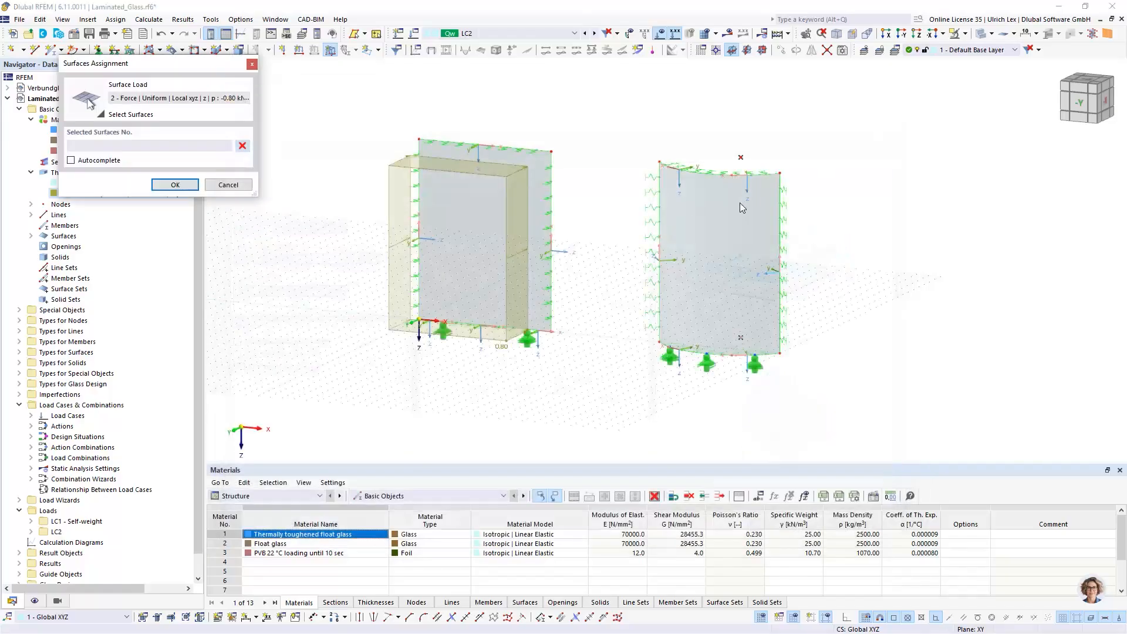
pyautogui.click(697, 243)
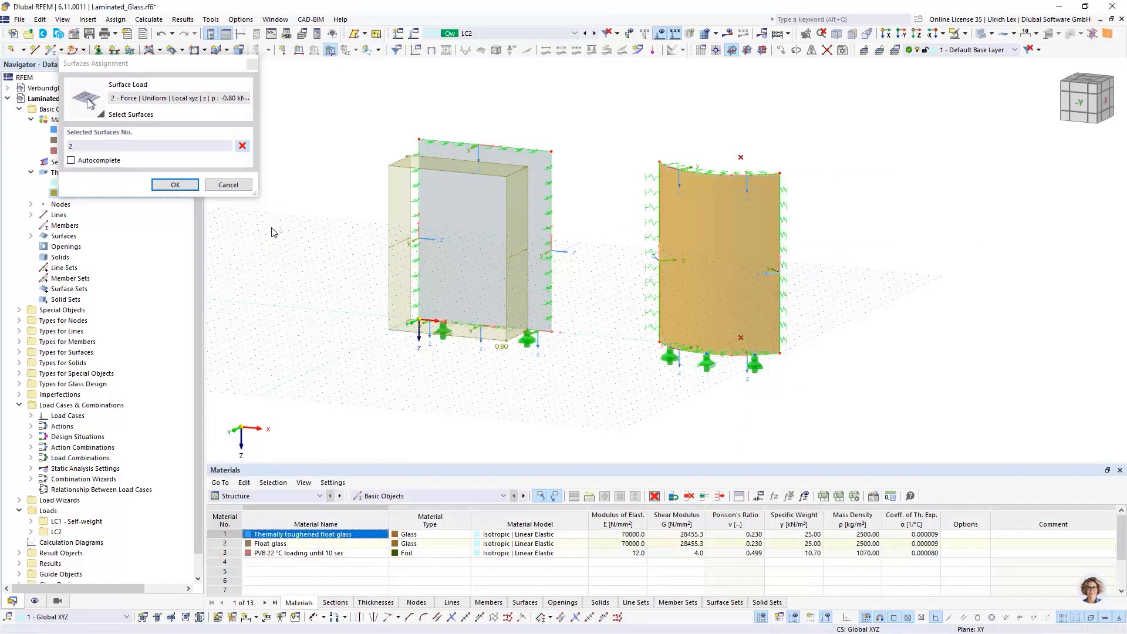
pyautogui.click(184, 187)
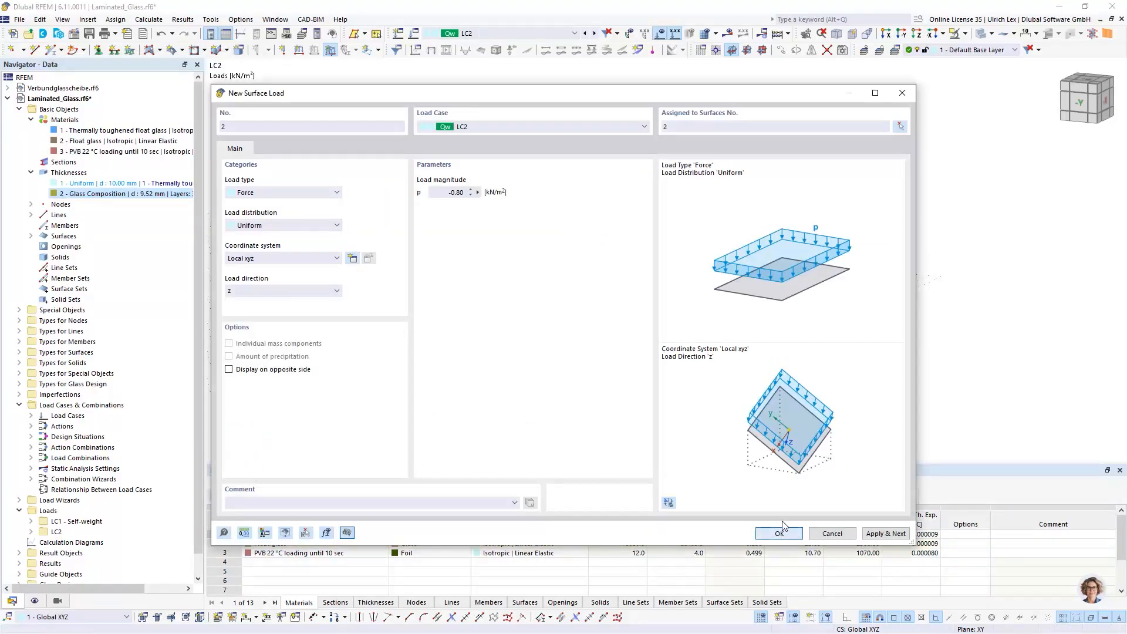
pyautogui.press('Return')
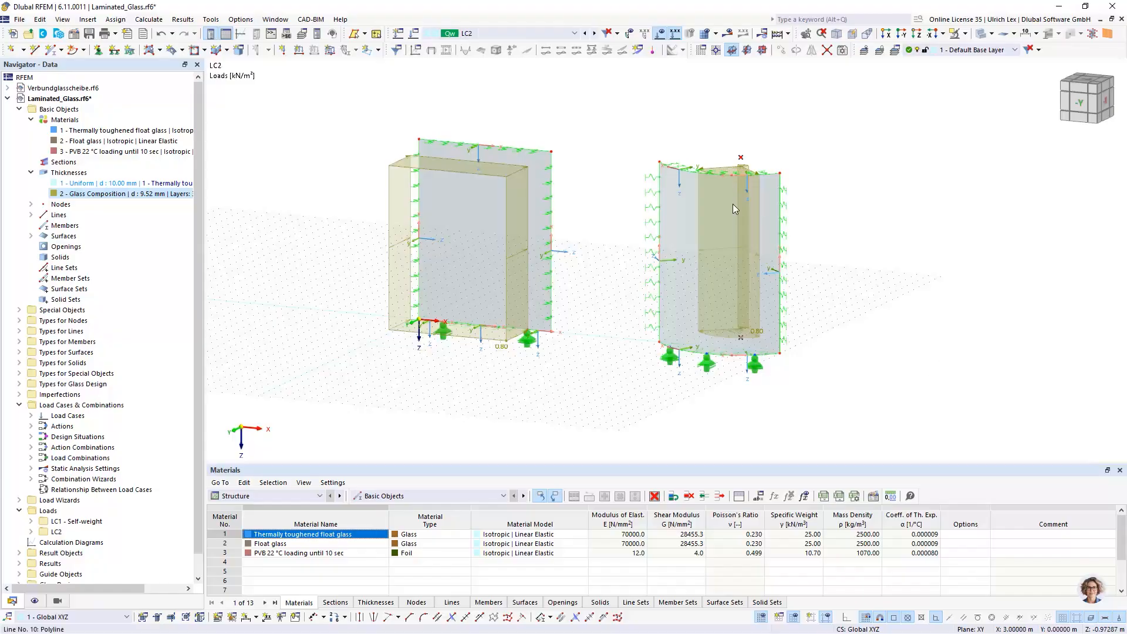
# Display the local axis systems of the surfaces and check the load direction on the curved pane.
pyautogui.rightClick(684, 230)
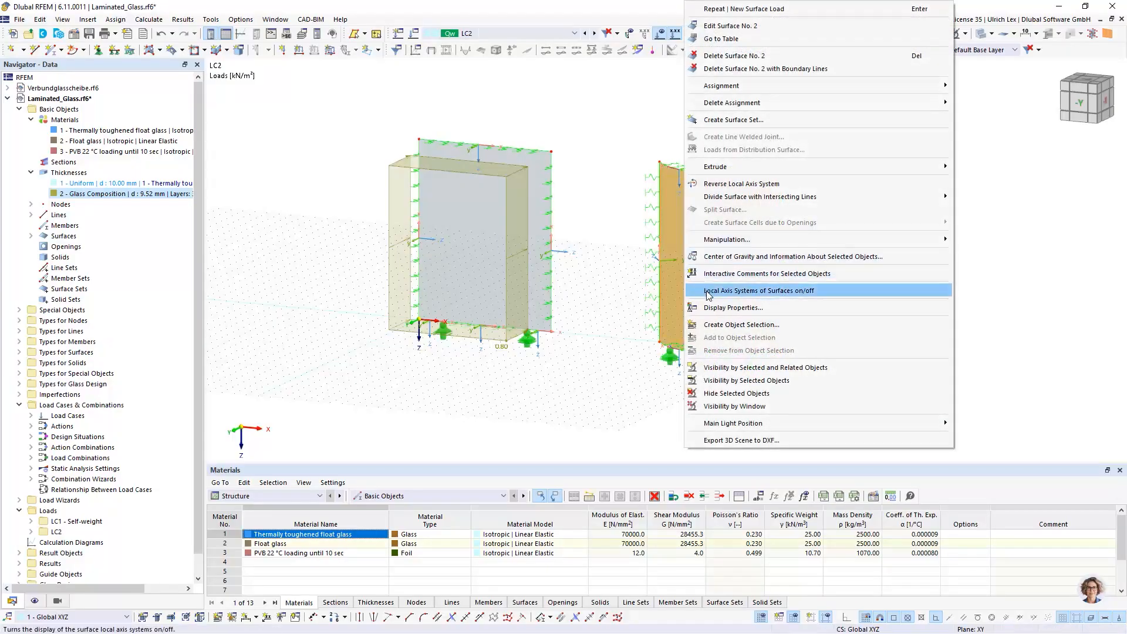
pyautogui.click(820, 291)
pyautogui.keyDown('ctrl'); pyautogui.moveTo(916, 303); pyautogui.dragTo(831, 373, button='middle'); pyautogui.keyUp('ctrl')
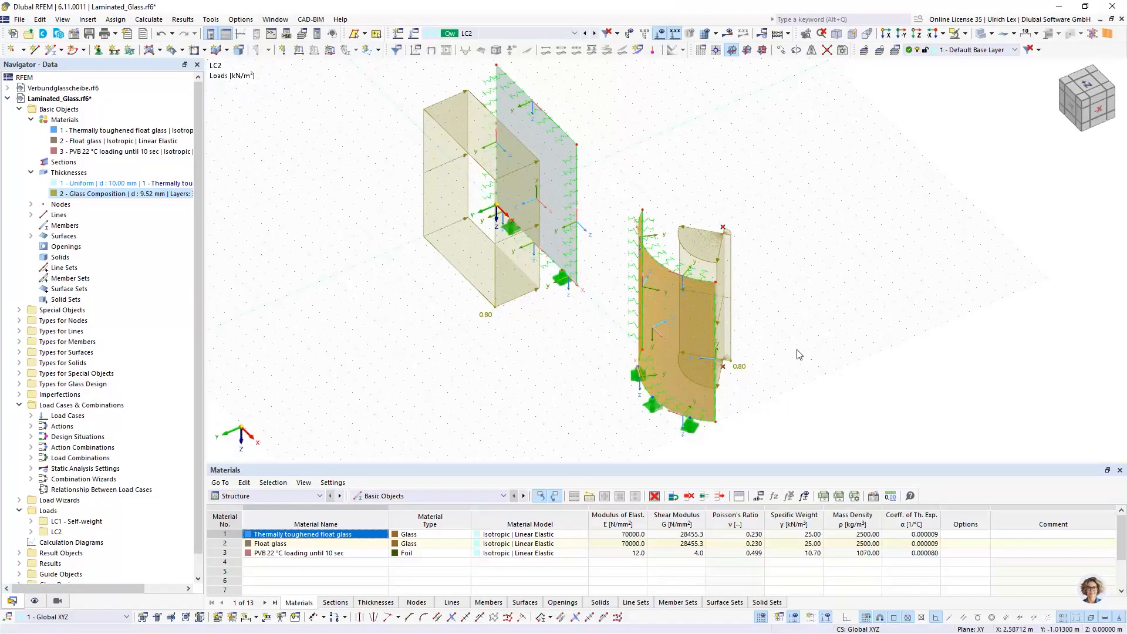
pyautogui.keyDown('ctrl'); pyautogui.moveTo(800, 354); pyautogui.dragTo(775, 176, button='middle'); pyautogui.keyUp('ctrl')
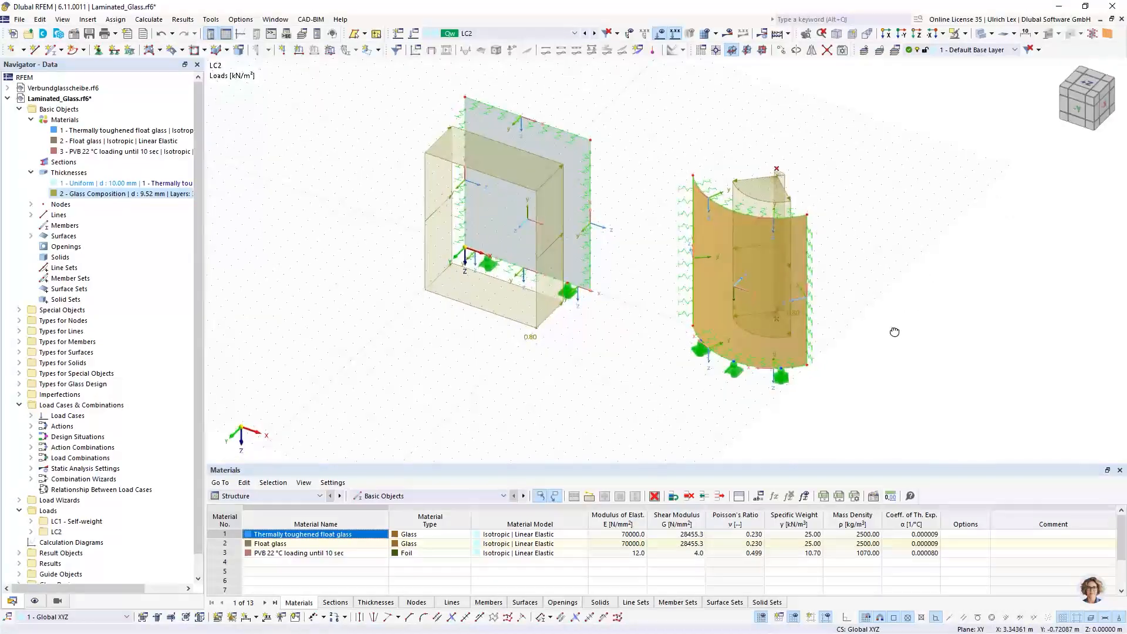
# Reverse the curved pane's surface load by setting its magnitude to 0.80 kN/m².
pyautogui.doubleClick(766, 181)
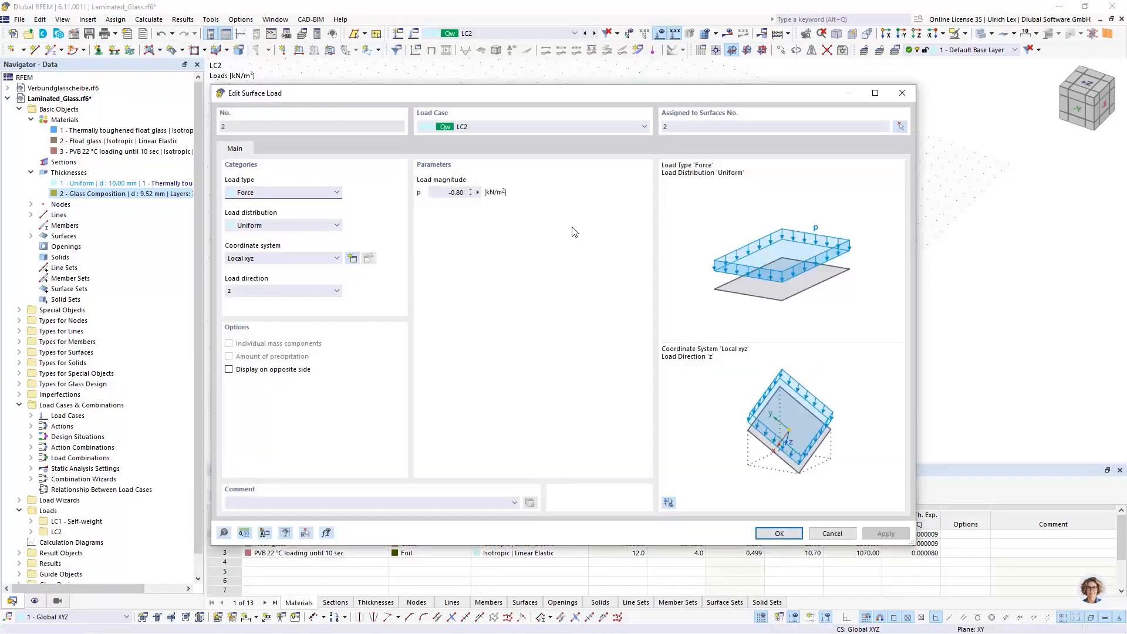
pyautogui.click(448, 194)
pyautogui.press('Return')
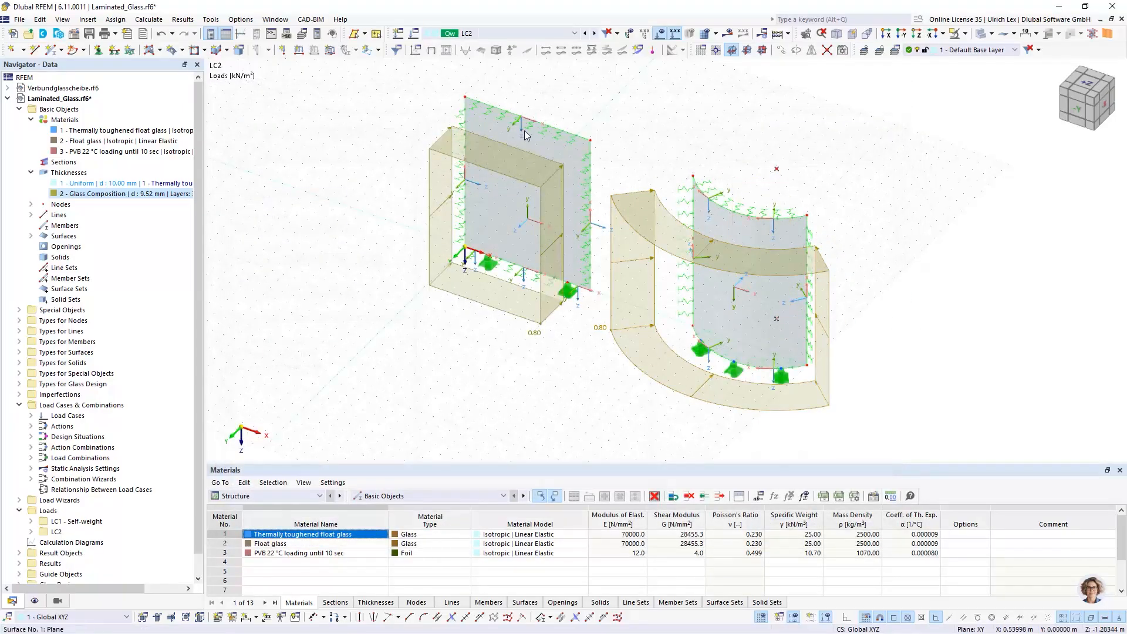
pyautogui.keyDown('ctrl'); pyautogui.moveTo(567, 376); pyautogui.dragTo(564, 346, button='middle'); pyautogui.keyUp('ctrl')
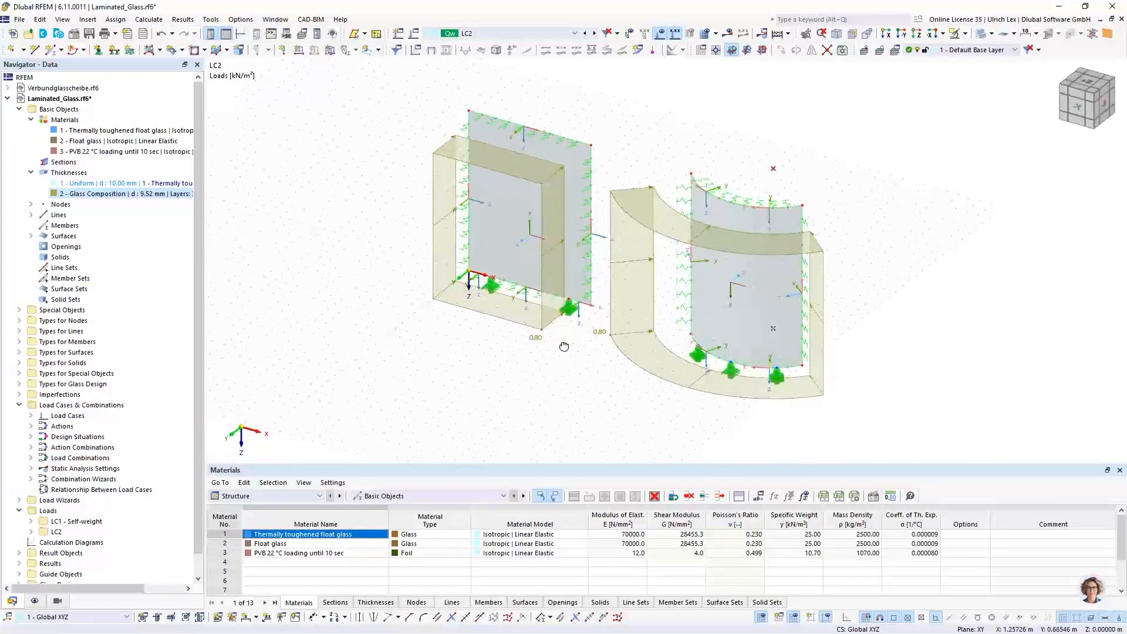
pyautogui.click(380, 51)
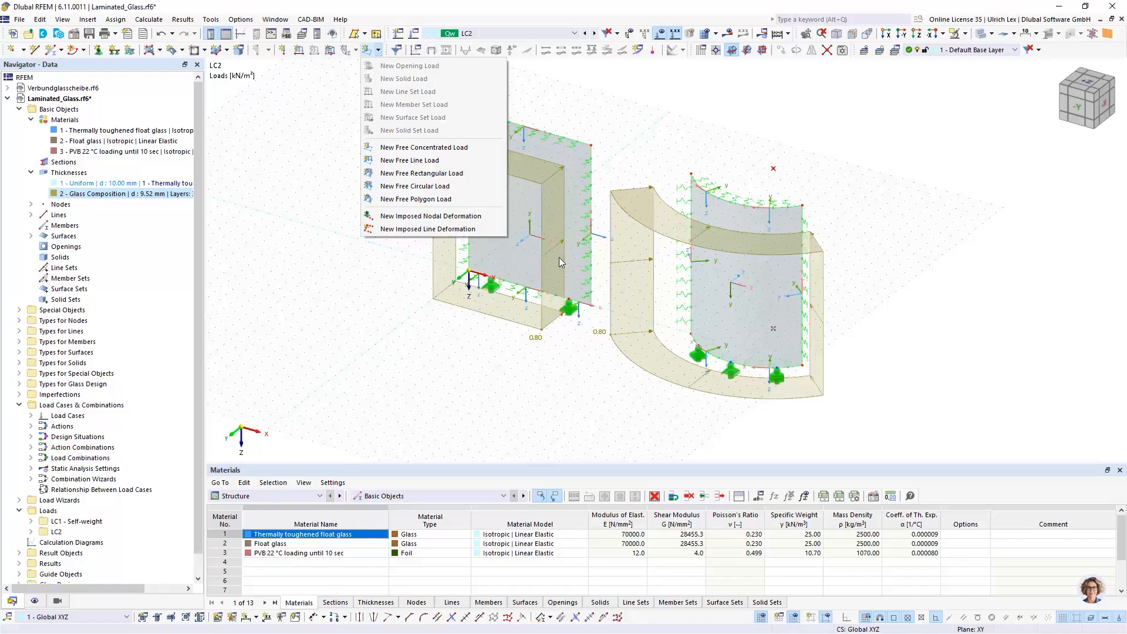
pyautogui.click(547, 379)
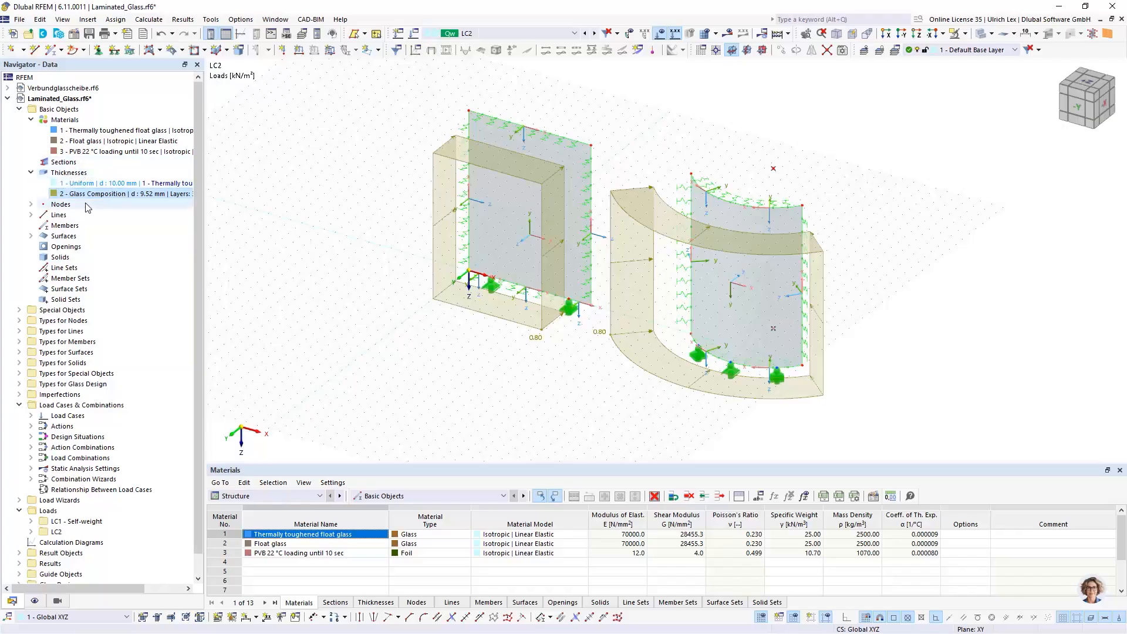
# Open the flat pane's glass composition model and examine its shear coupling options and uncoupled stiffness matrix.
pyautogui.click(20, 384)
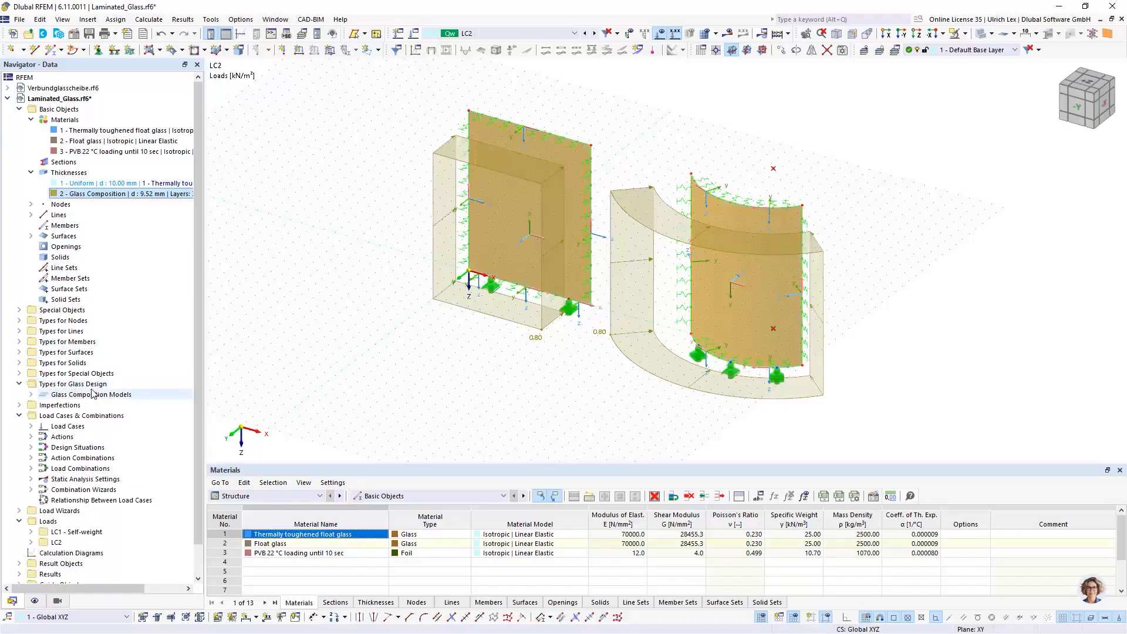
pyautogui.click(32, 395)
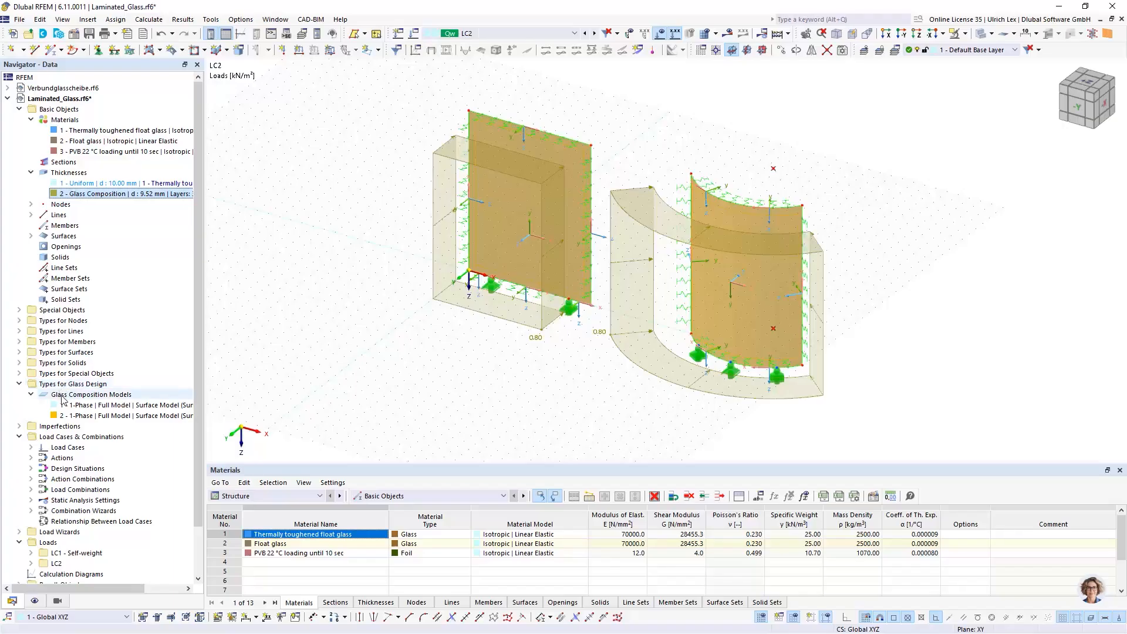
pyautogui.click(101, 407)
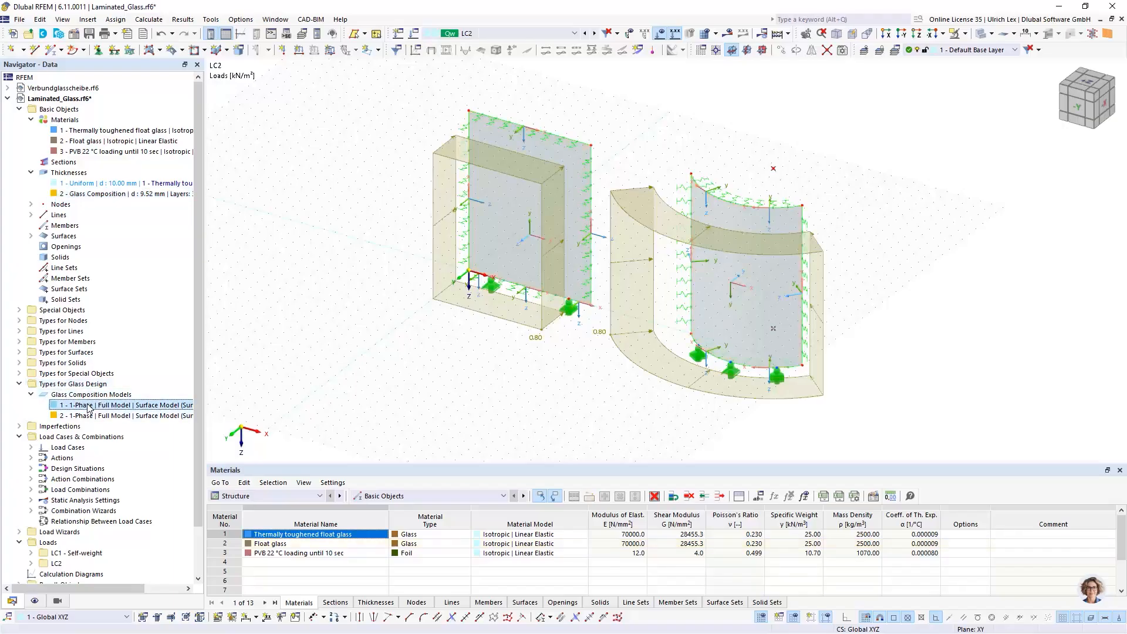
pyautogui.doubleClick(89, 408)
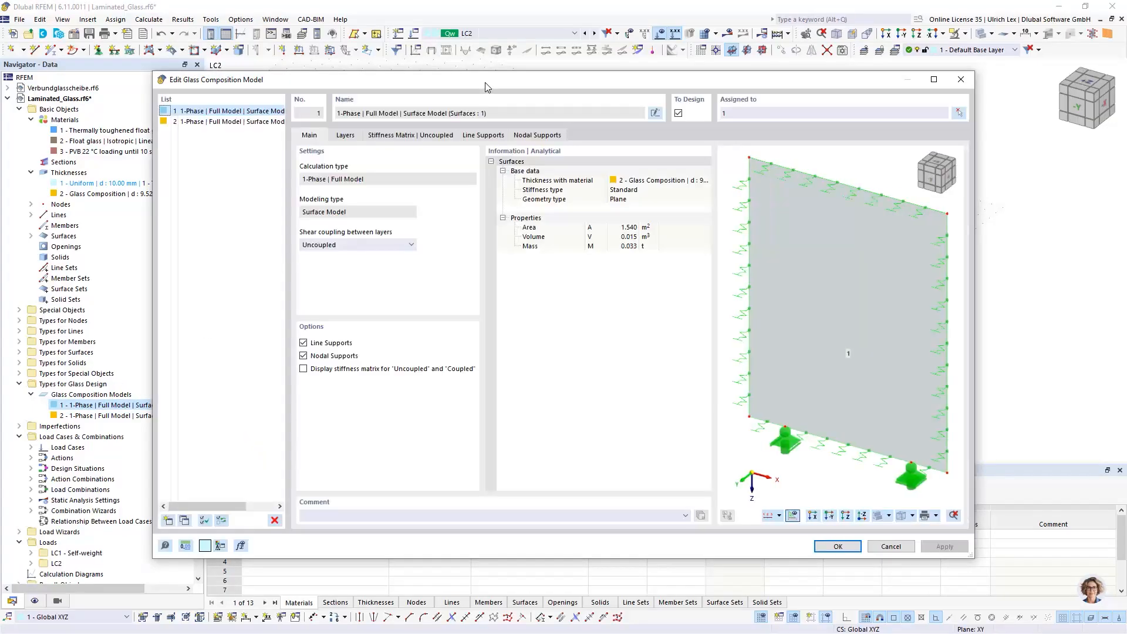
pyautogui.moveTo(484, 82); pyautogui.dragTo(516, 69)
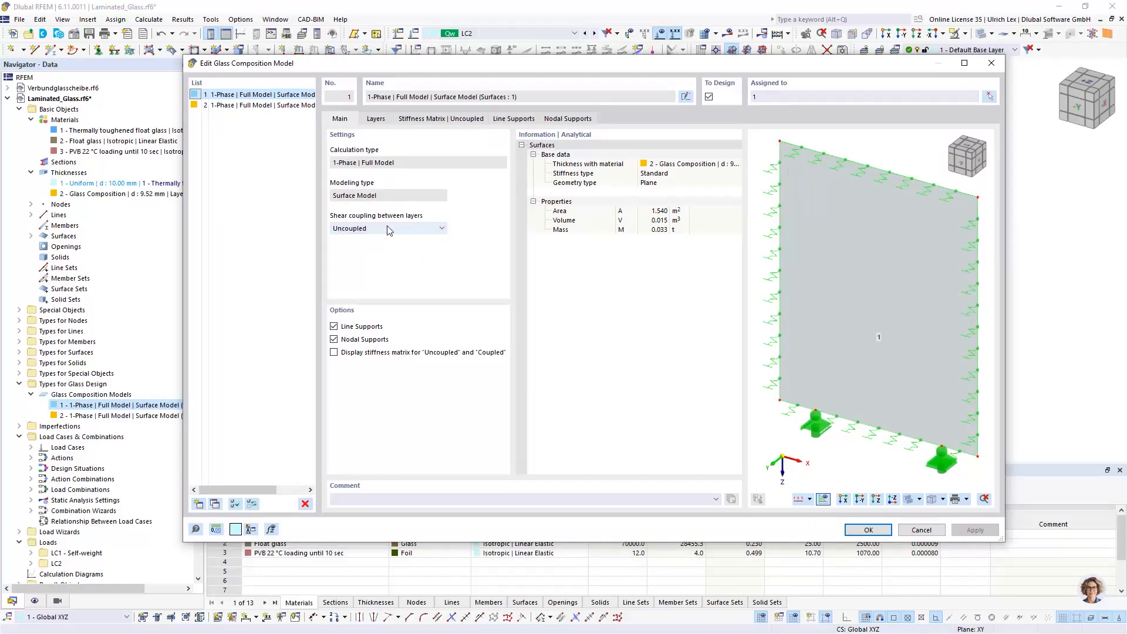
pyautogui.click(440, 230)
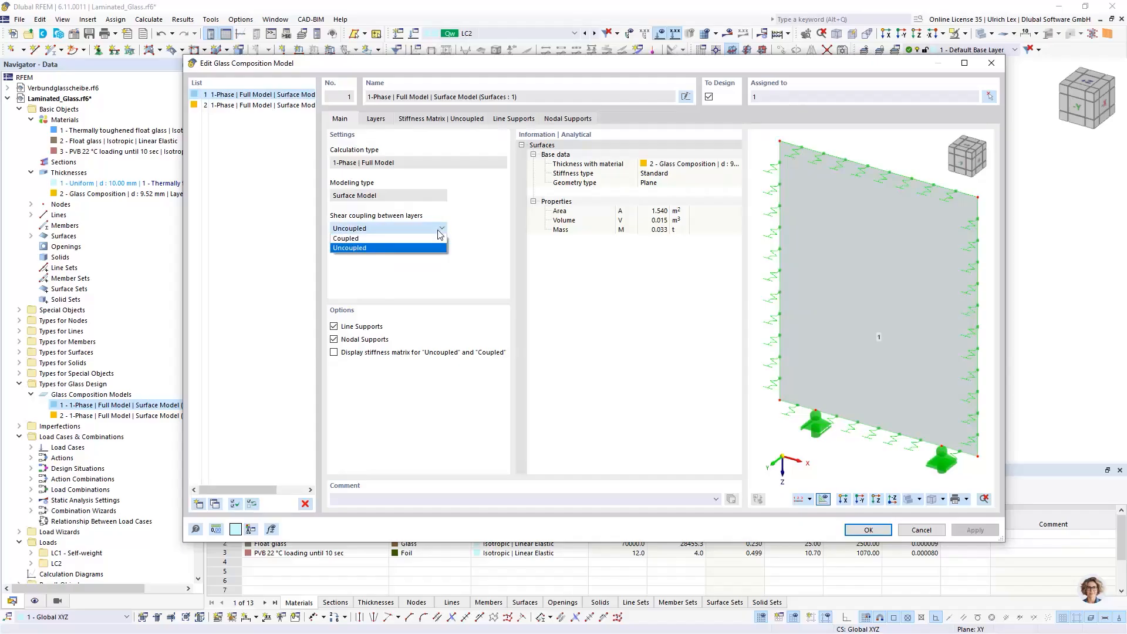
pyautogui.click(440, 232)
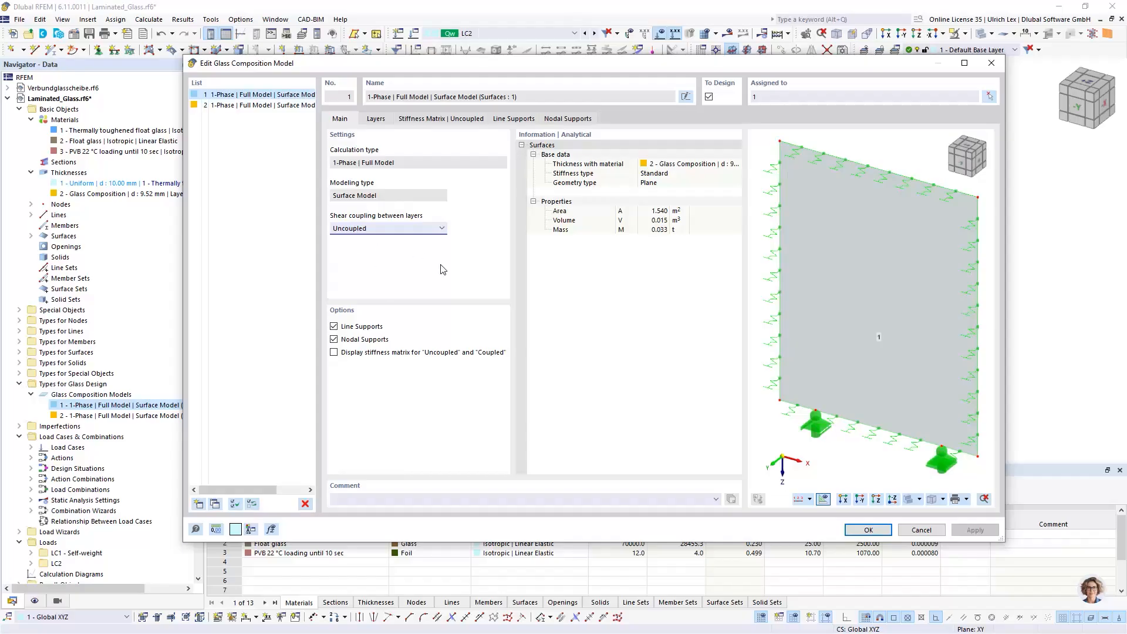
pyautogui.click(432, 119)
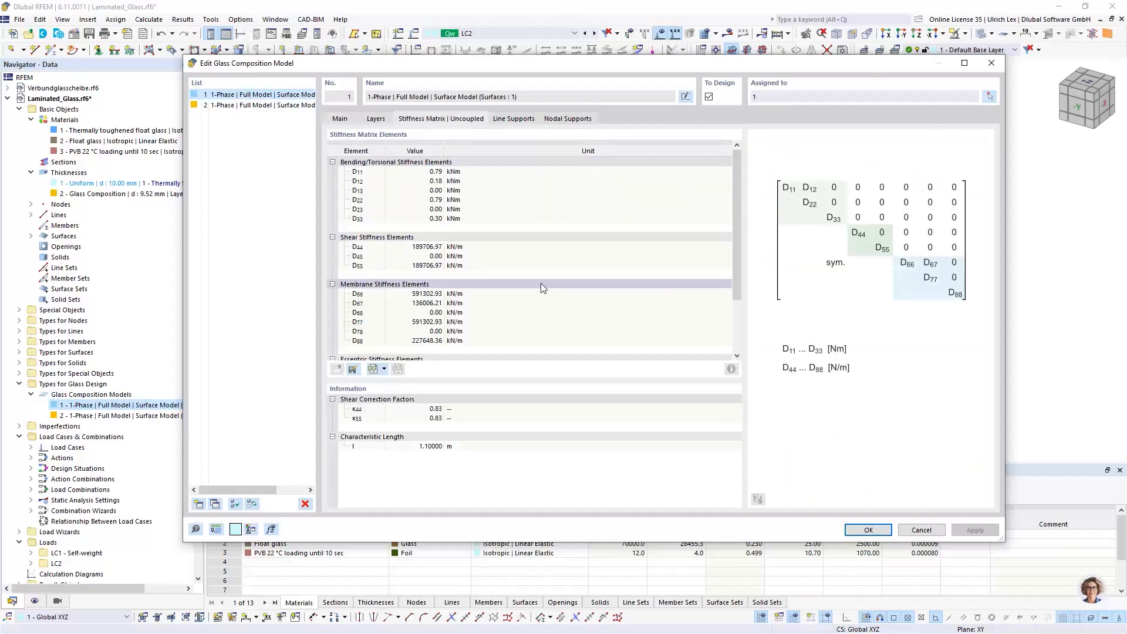
# Review the layers, line supports and nodal supports in the flat pane's glass composition model, close it and select the second composition model.
pyautogui.click(376, 119)
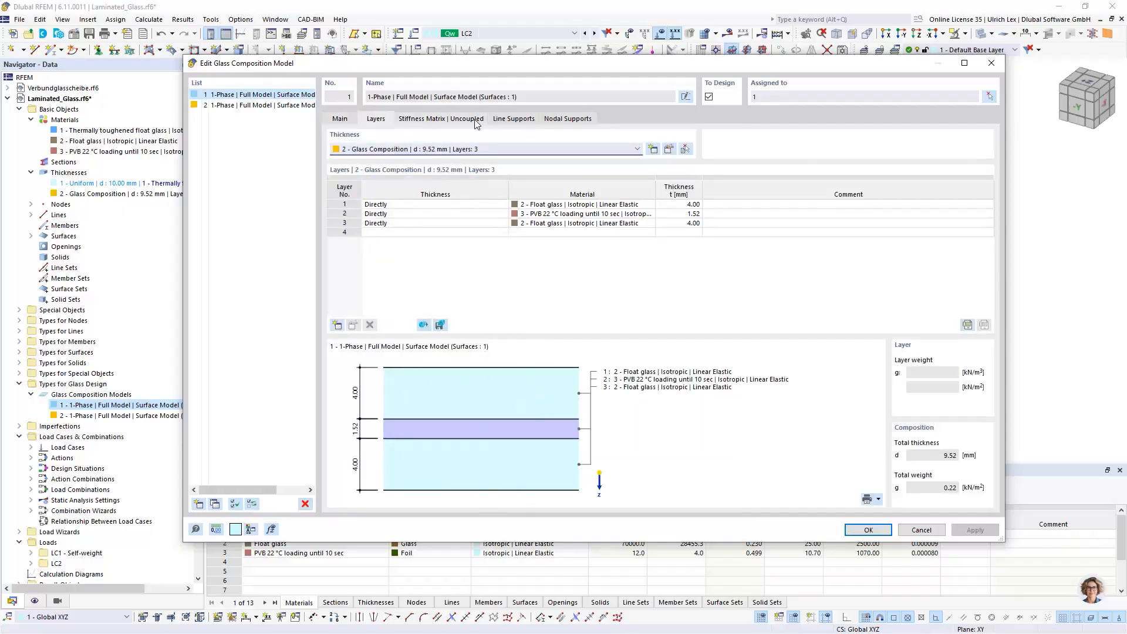
pyautogui.click(508, 120)
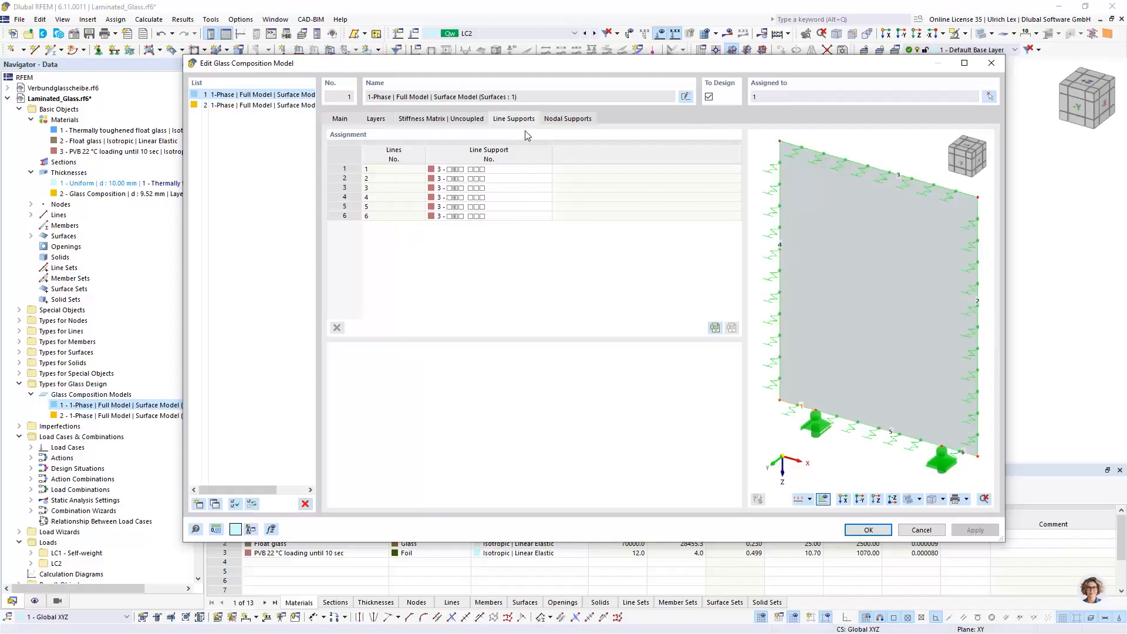
pyautogui.click(581, 119)
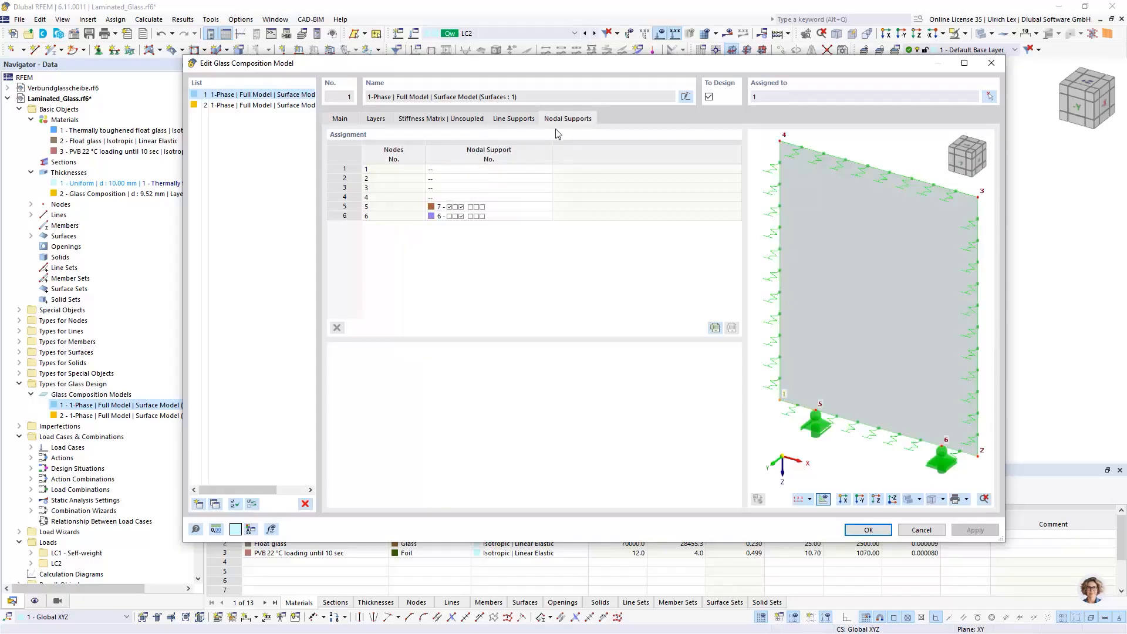
pyautogui.click(341, 119)
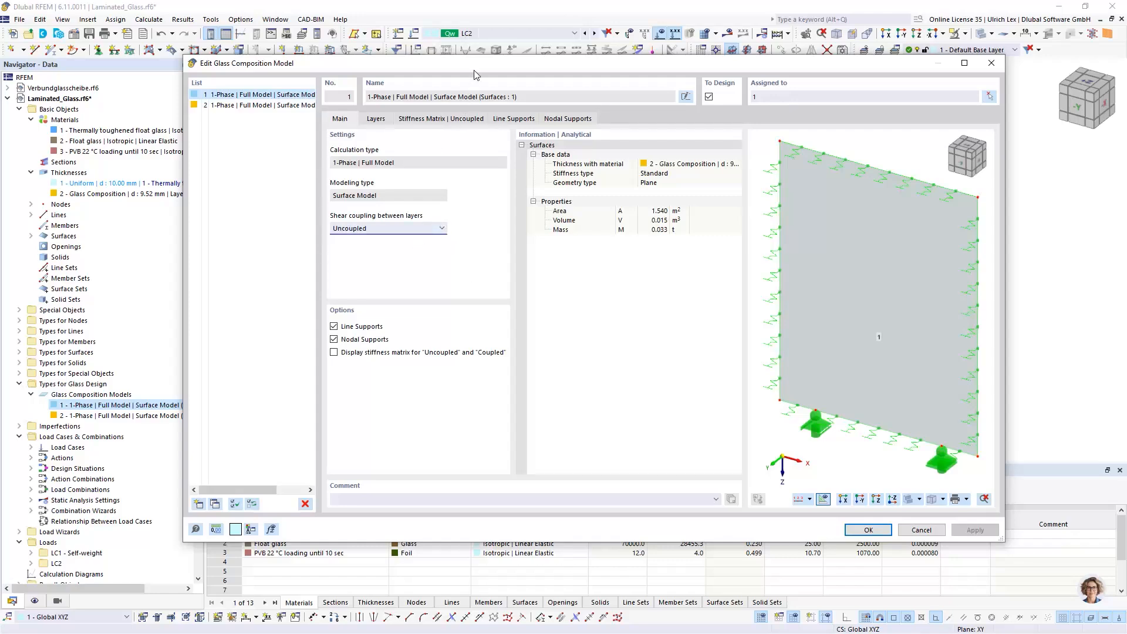
pyautogui.moveTo(474, 69); pyautogui.dragTo(449, 42)
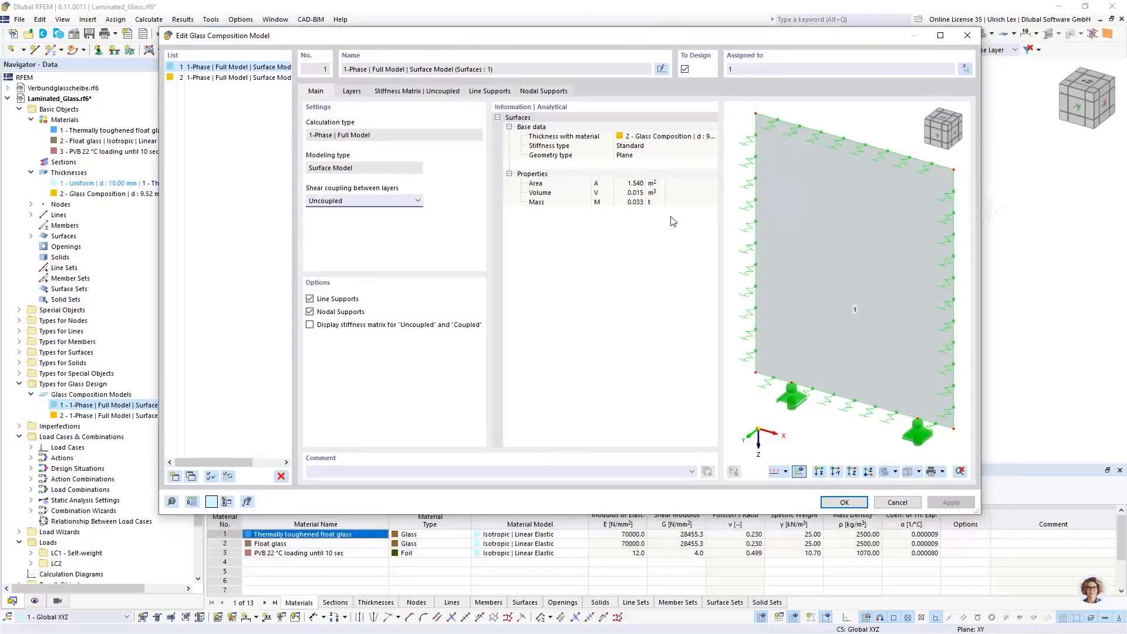
pyautogui.click(834, 505)
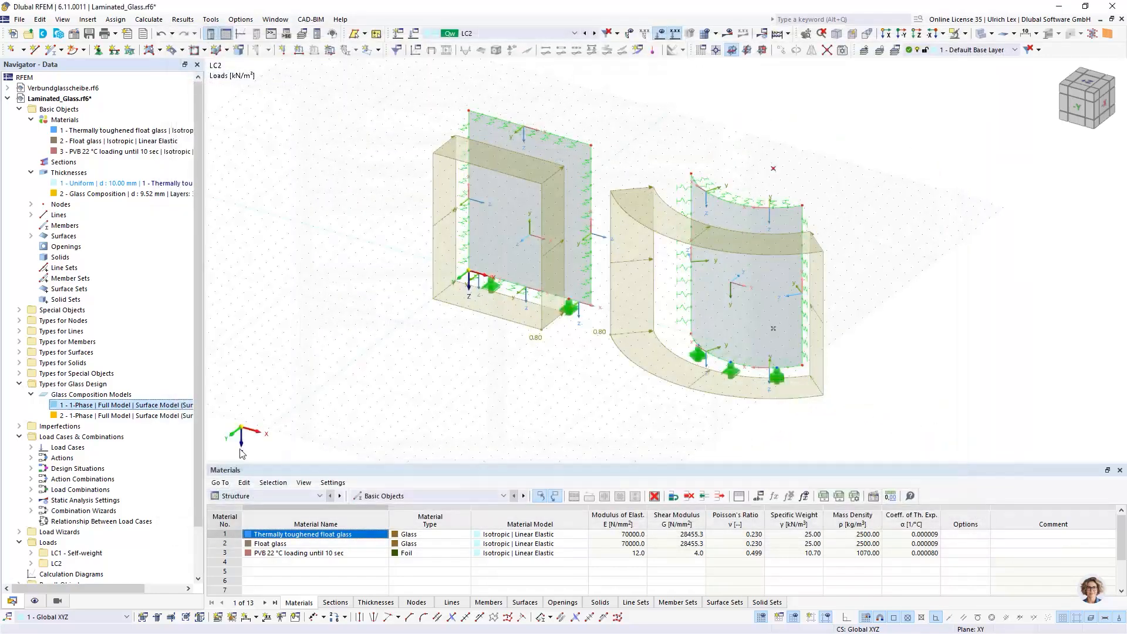
pyautogui.click(82, 417)
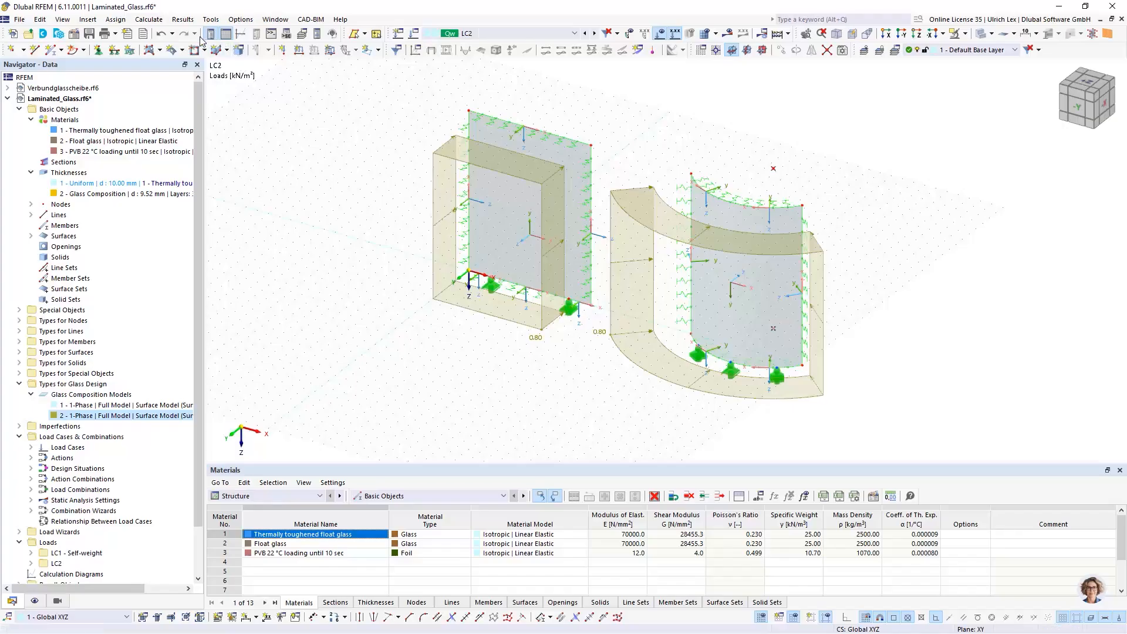
# Adjust the target length of finite elements in the mesh settings and generate the mesh on both panes.
pyautogui.click(138, 21)
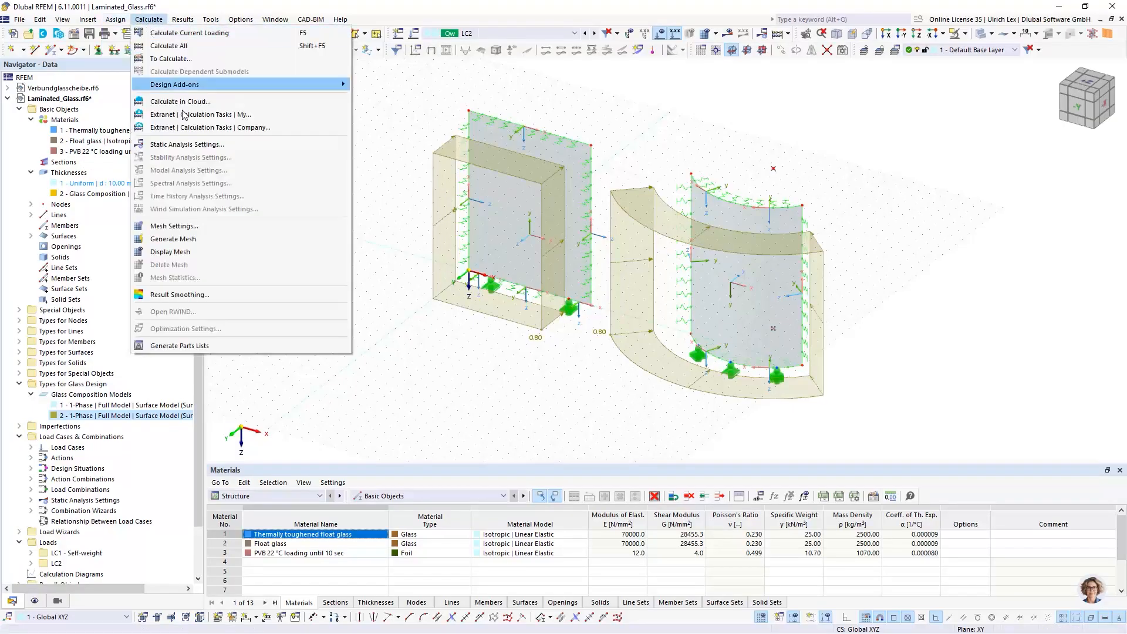
pyautogui.click(218, 229)
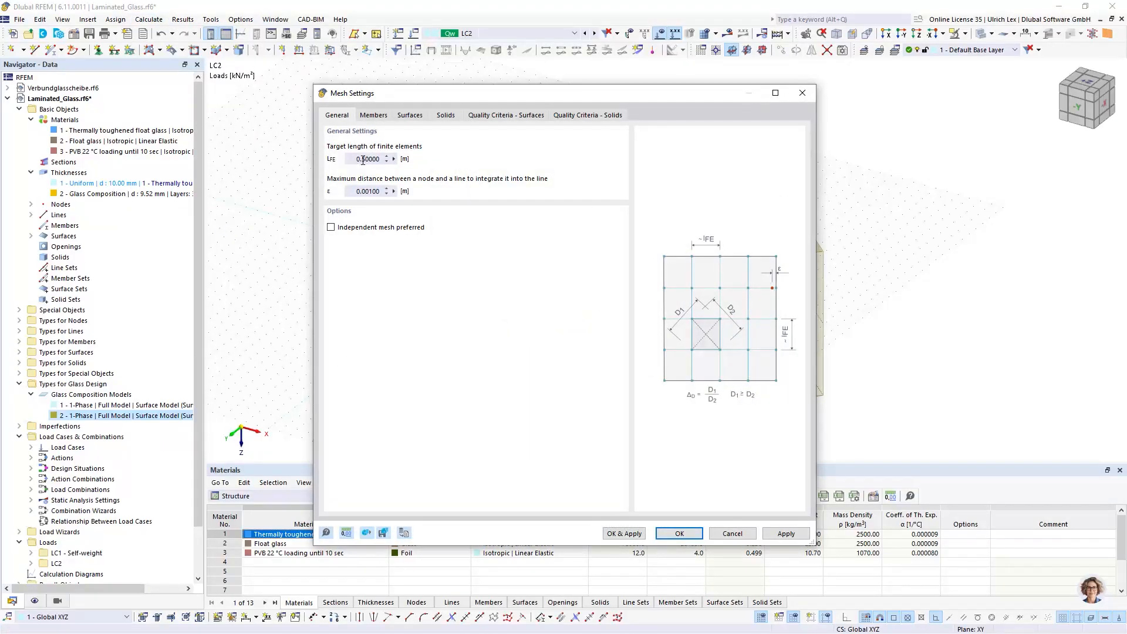
pyautogui.click(363, 159)
pyautogui.click(624, 534)
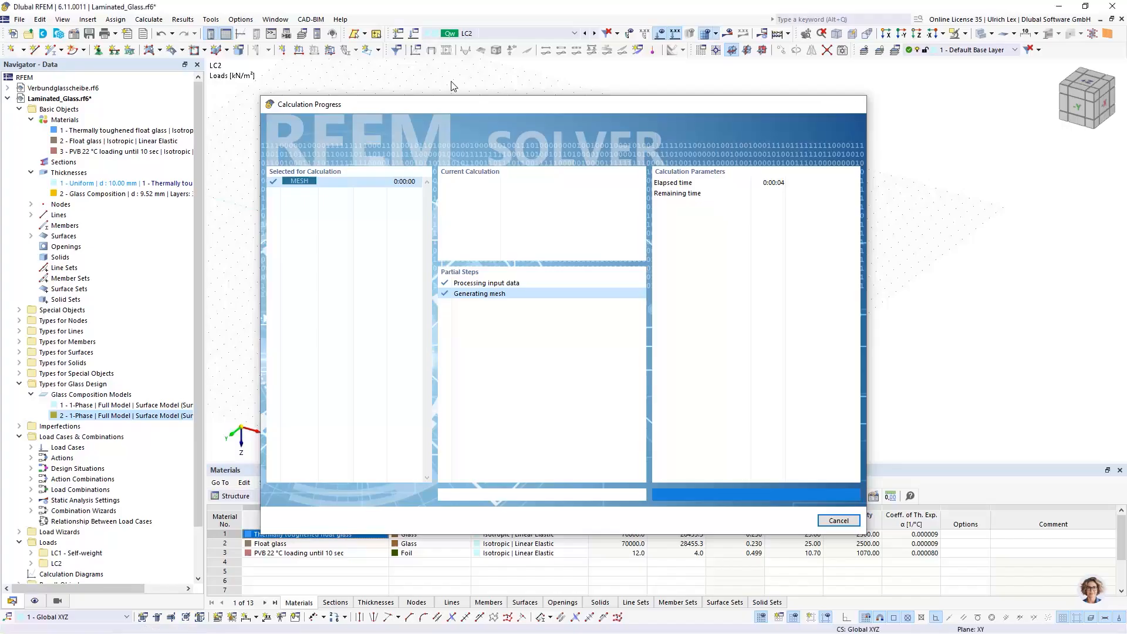
pyautogui.moveTo(551, 398)
pyautogui.keyDown('ctrl'); pyautogui.mouseDown(button='middle')
pyautogui.moveTo(618, 402)
pyautogui.moveTo(542, 343)
pyautogui.moveTo(541, 385)
pyautogui.moveTo(516, 393)
pyautogui.moveTo(529, 398)
pyautogui.mouseUp(button='middle'); pyautogui.keyUp('ctrl')
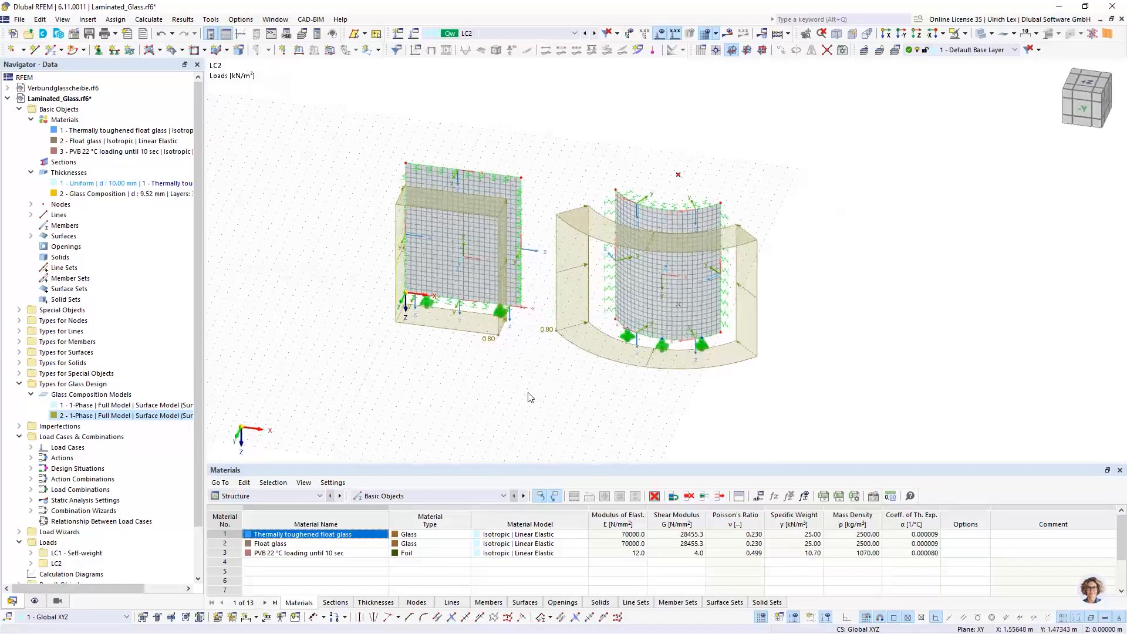
pyautogui.scroll(1, 517, 397)
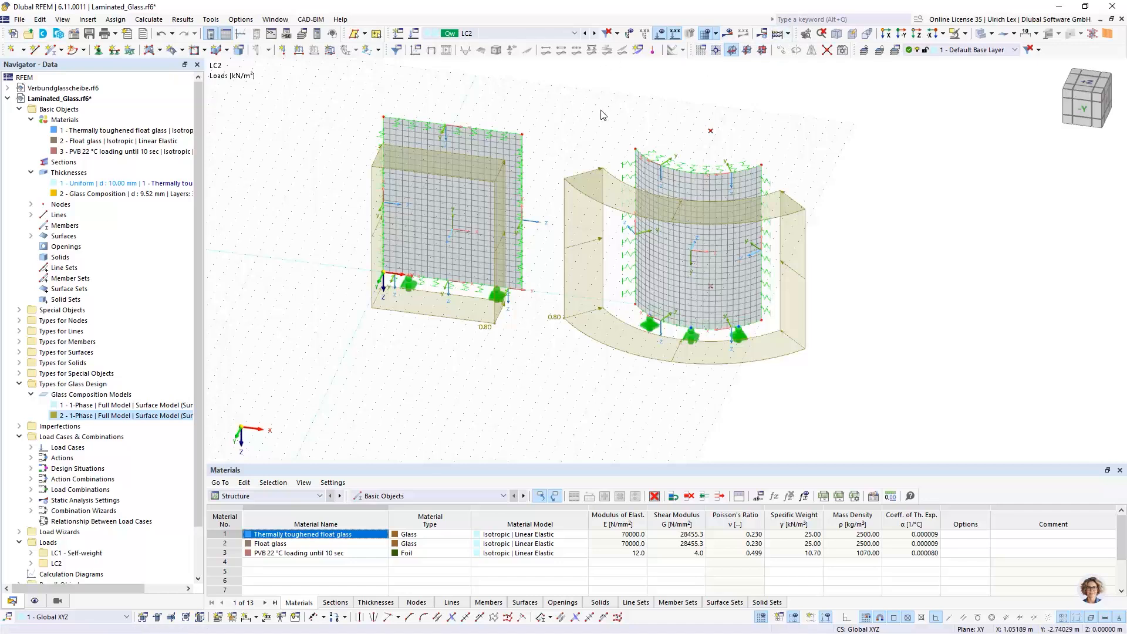
pyautogui.click(508, 145)
pyautogui.keyDown('ctrl'); pyautogui.click(681, 184); pyautogui.keyUp('ctrl')
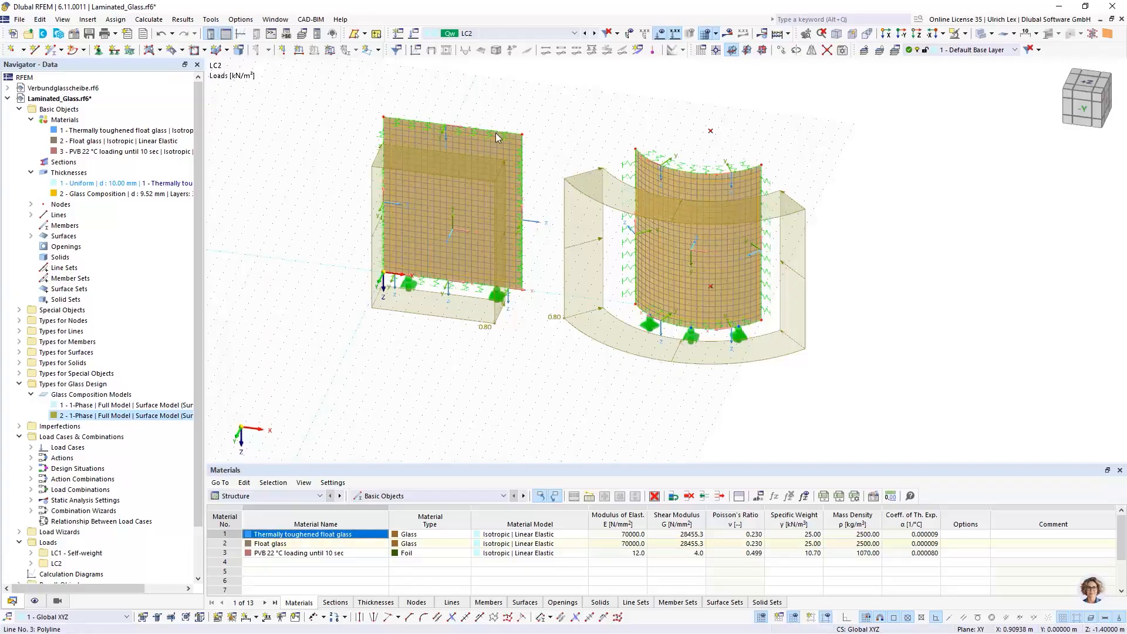
pyautogui.press('Escape')
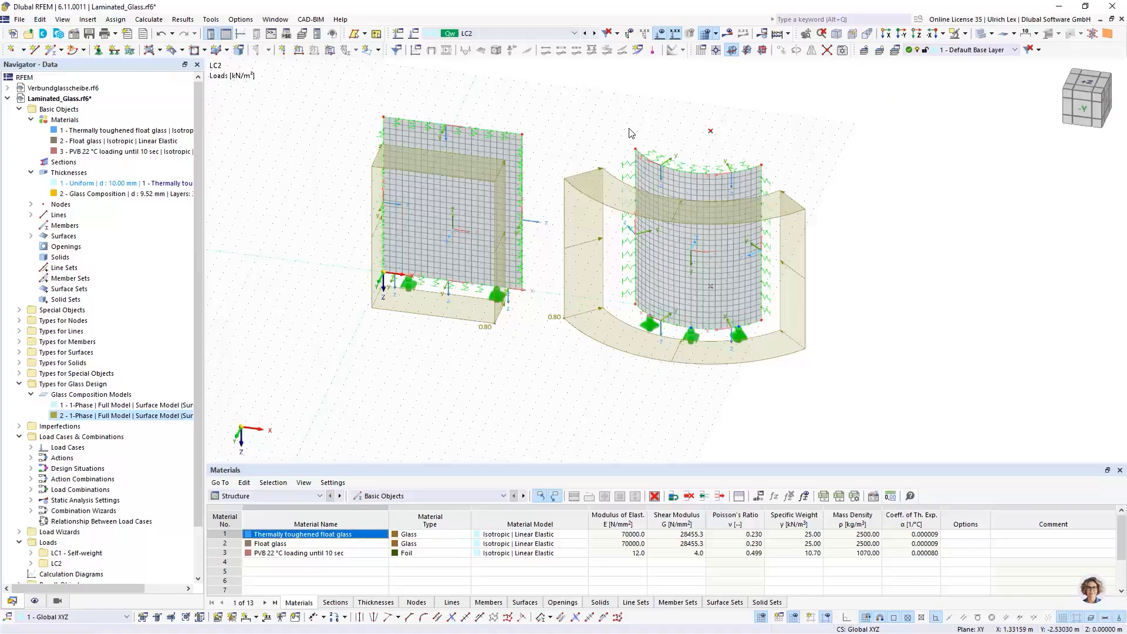
# Open the flat pane's surface properties and examine its design configurations, including the default ultimate configuration to DIN 18008.
pyautogui.doubleClick(503, 148)
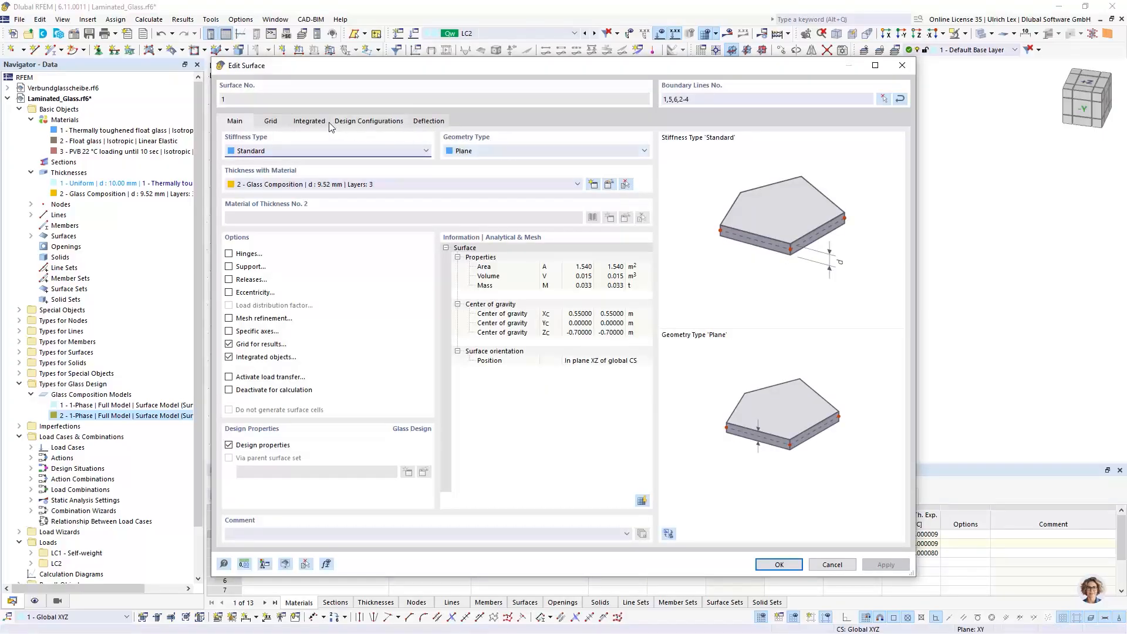
pyautogui.moveTo(339, 71); pyautogui.dragTo(361, 52)
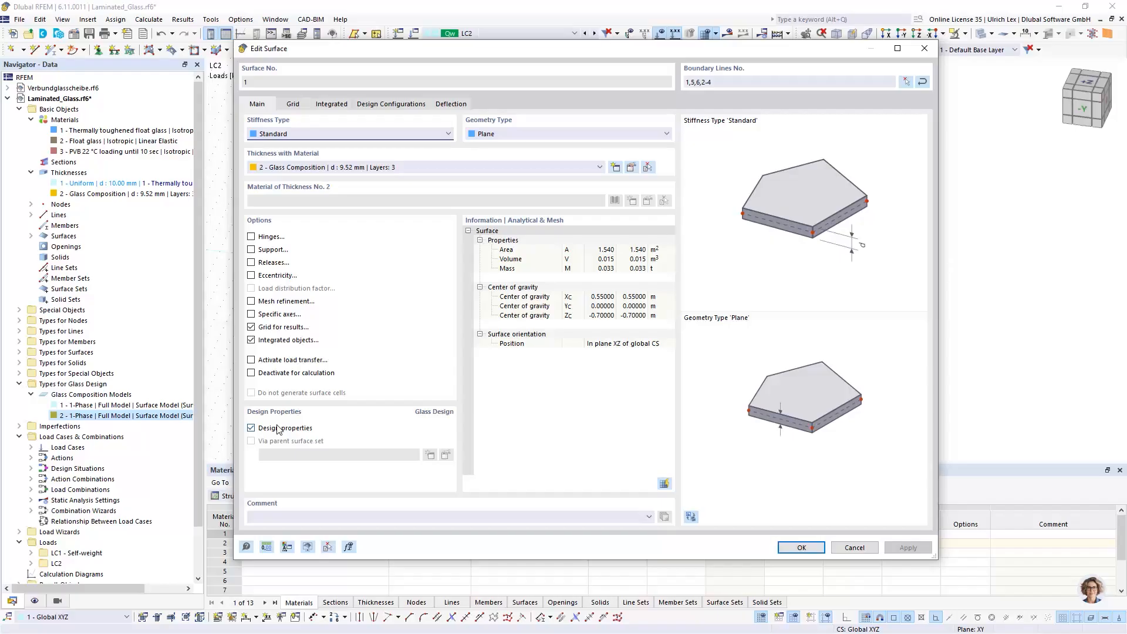
pyautogui.click(398, 104)
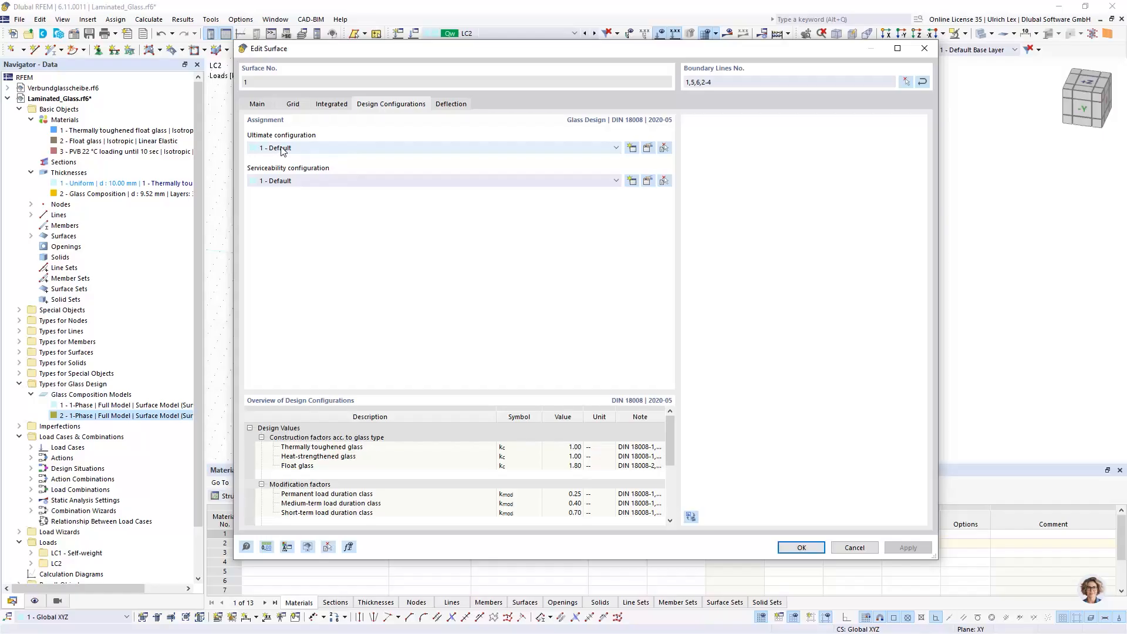
pyautogui.click(648, 148)
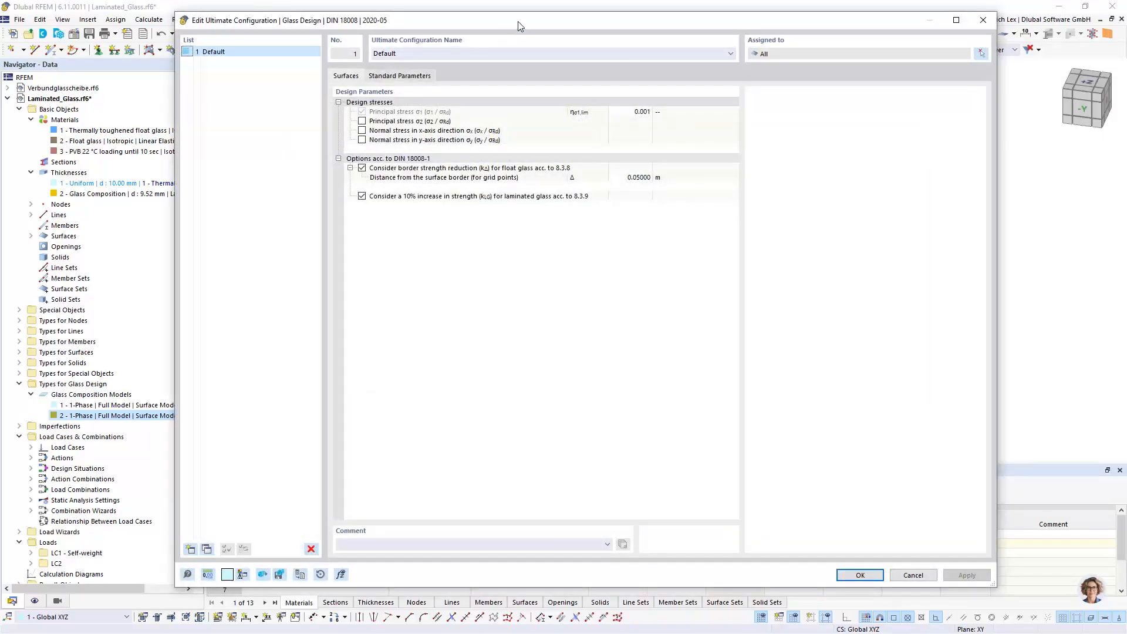
pyautogui.moveTo(517, 21); pyautogui.dragTo(538, 31)
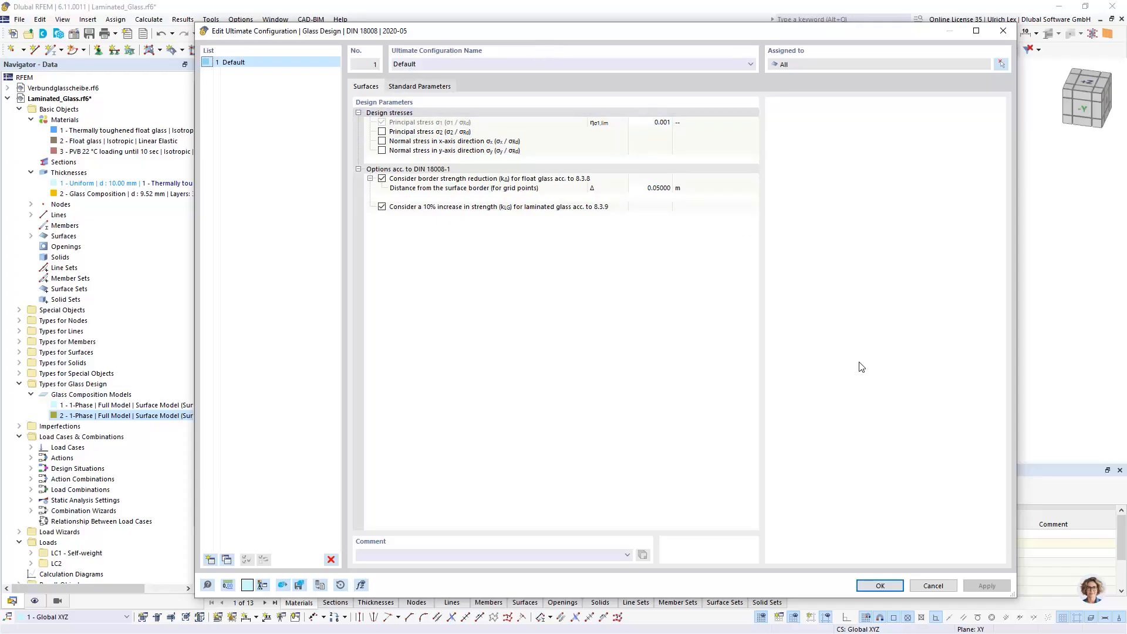
pyautogui.click(937, 585)
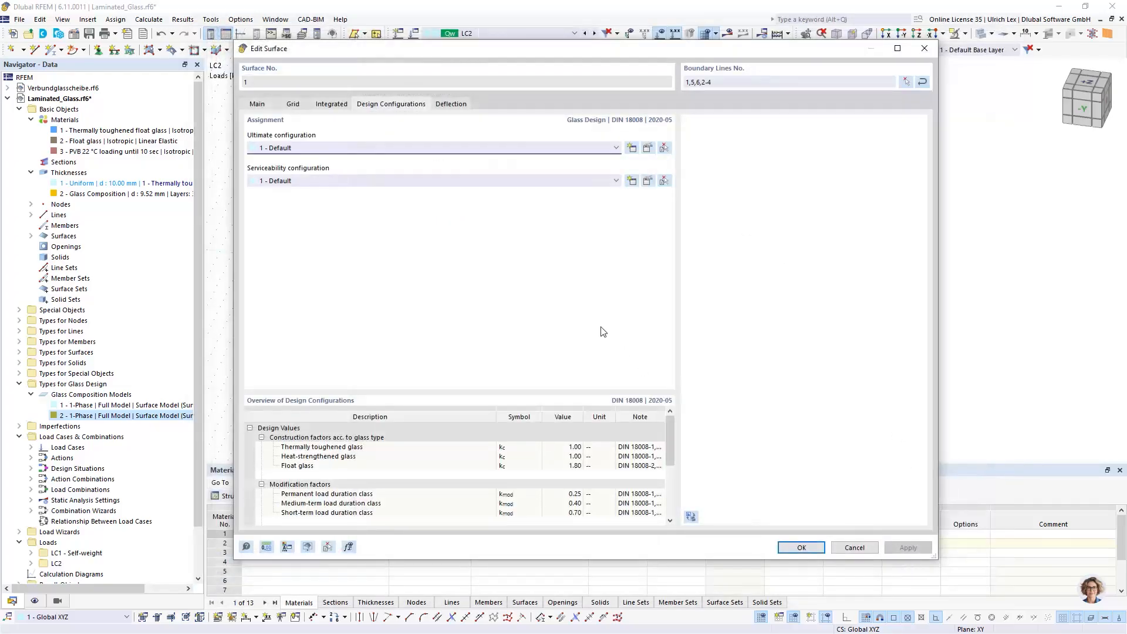
# Try the maximum and minimum boundary line definitions for the flat pane's deflection reference length.
pyautogui.click(447, 108)
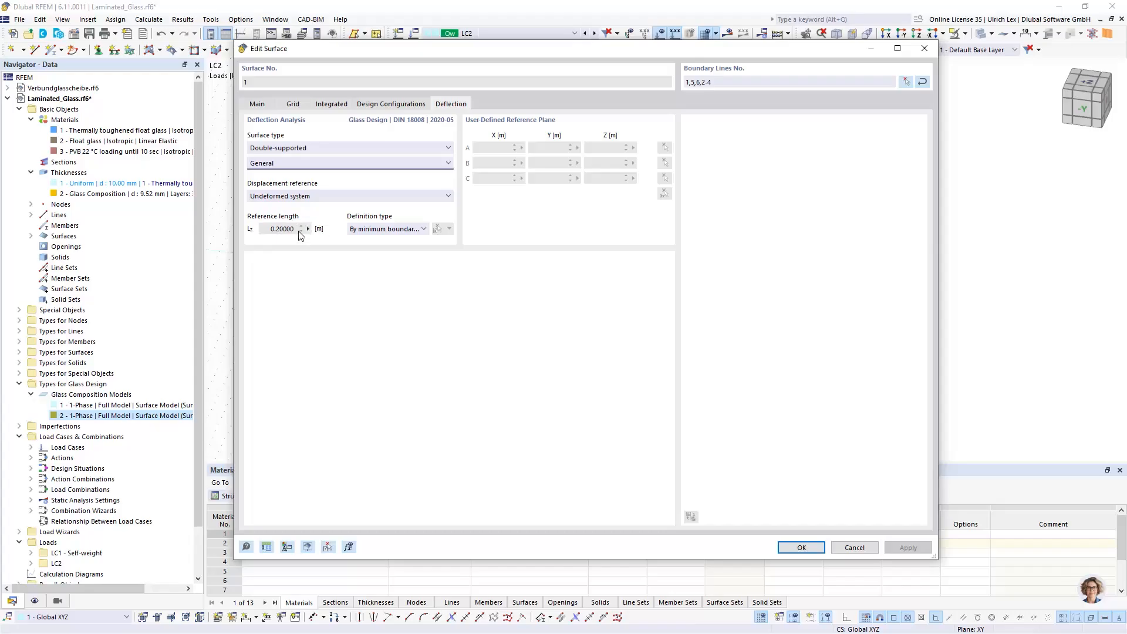
pyautogui.click(395, 233)
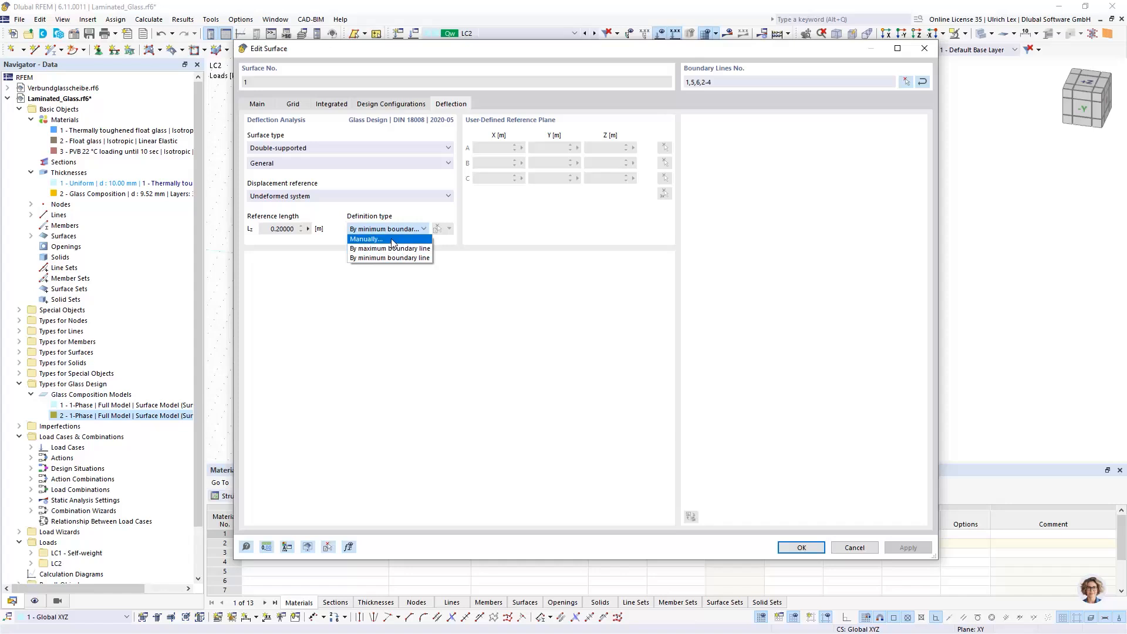
pyautogui.click(384, 249)
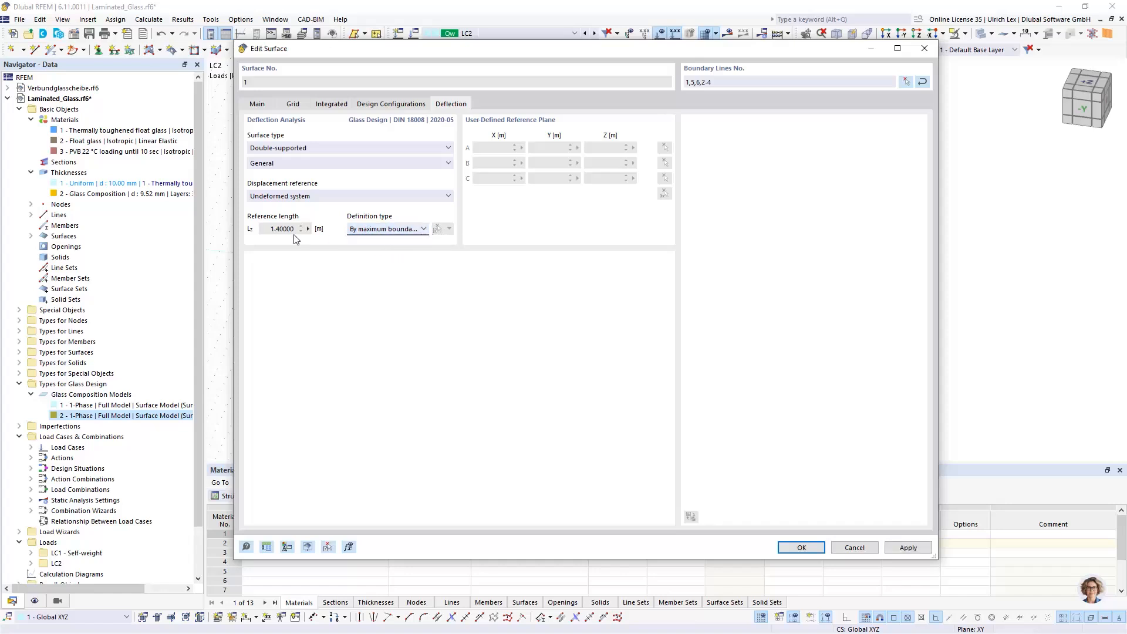
pyautogui.click(404, 236)
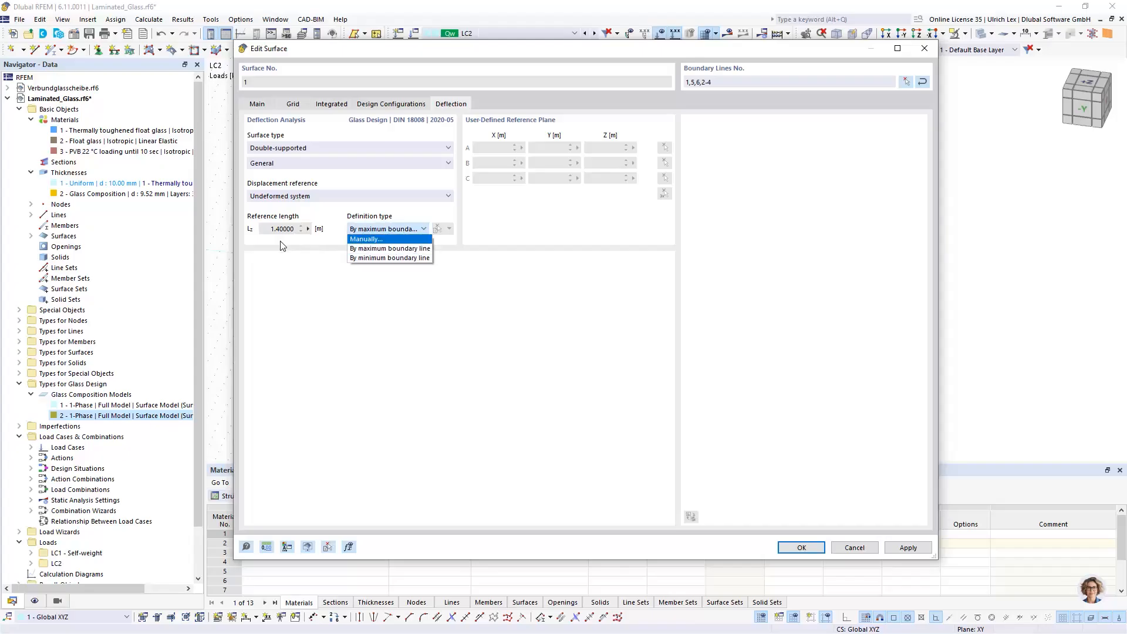
pyautogui.click(385, 258)
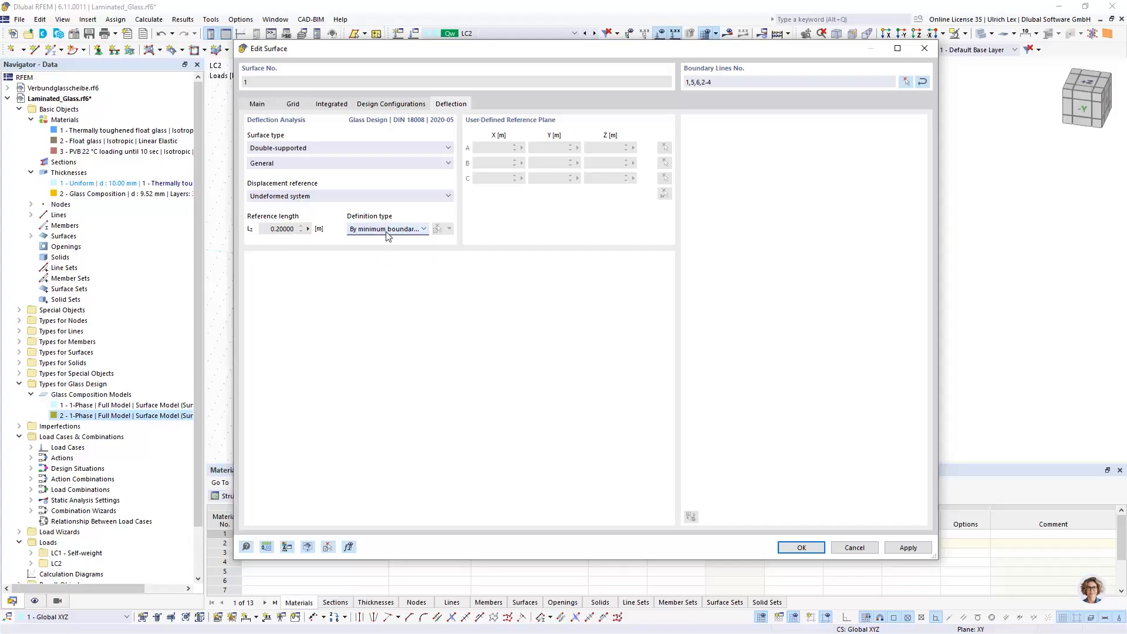
# Define the flat pane's deflection reference length manually as 1.10 m by picking its upper edge line, and accept the surface changes.
pyautogui.click(388, 230)
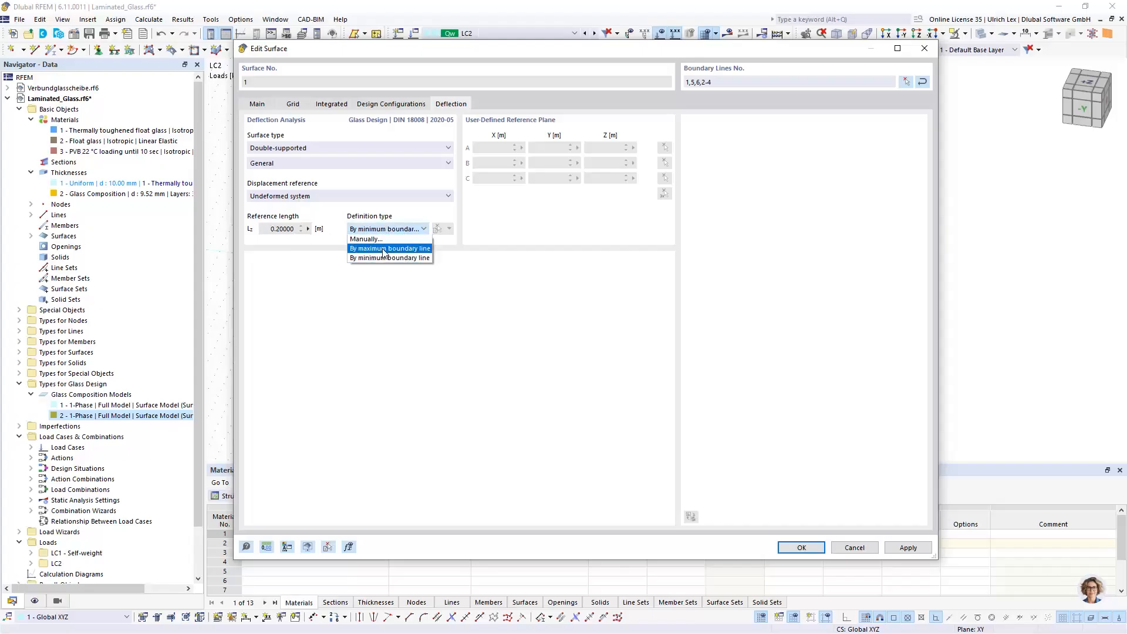
pyautogui.click(391, 239)
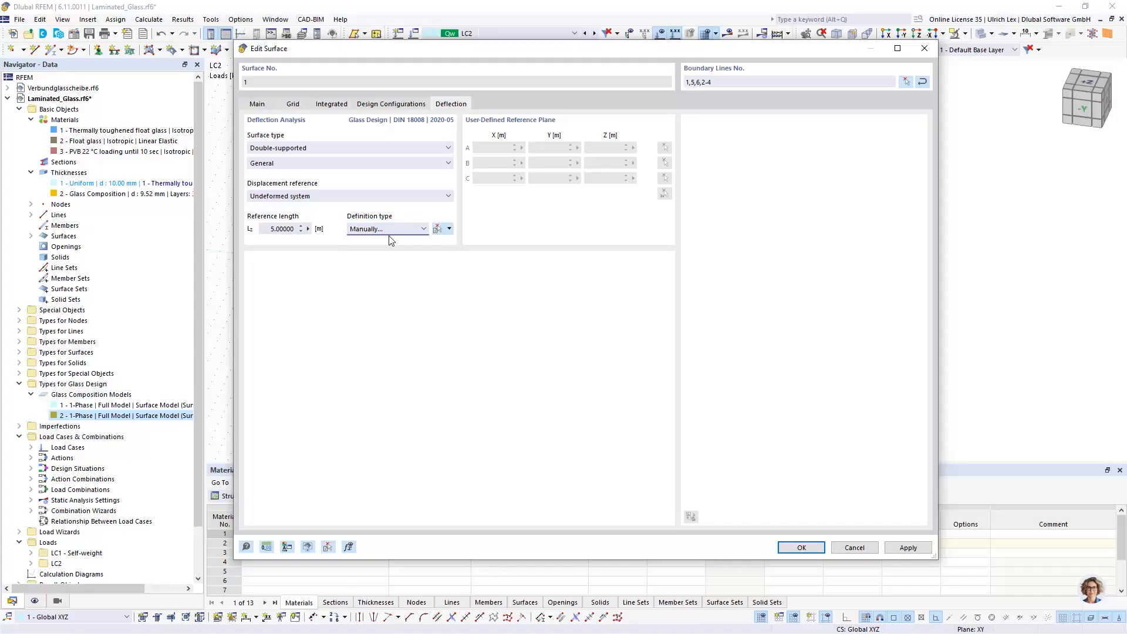
pyautogui.click(450, 228)
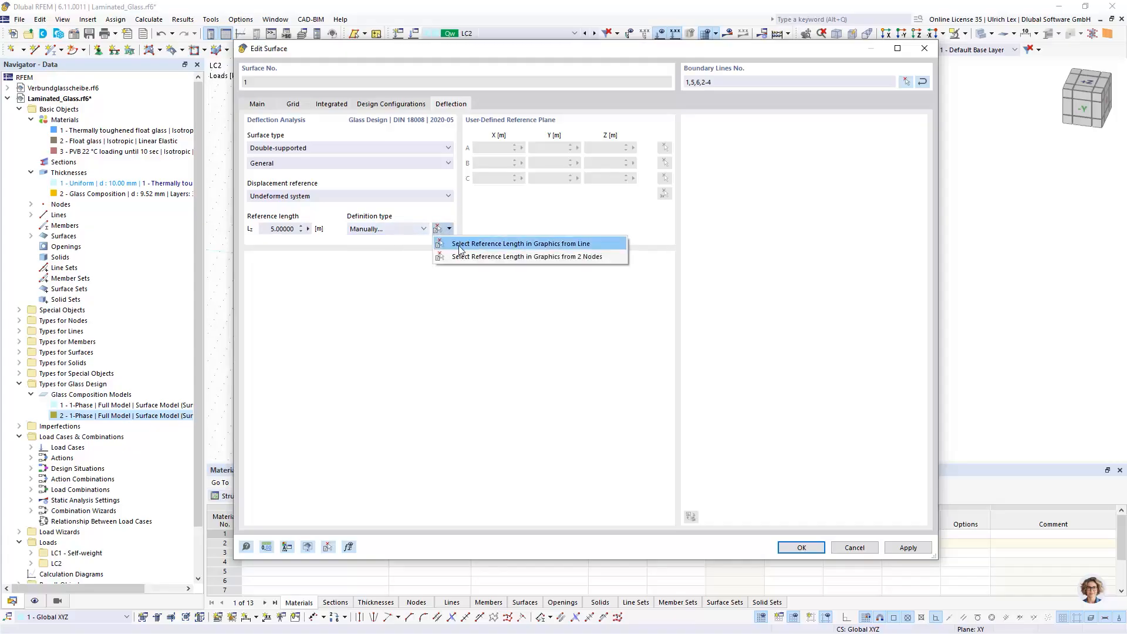
pyautogui.click(461, 244)
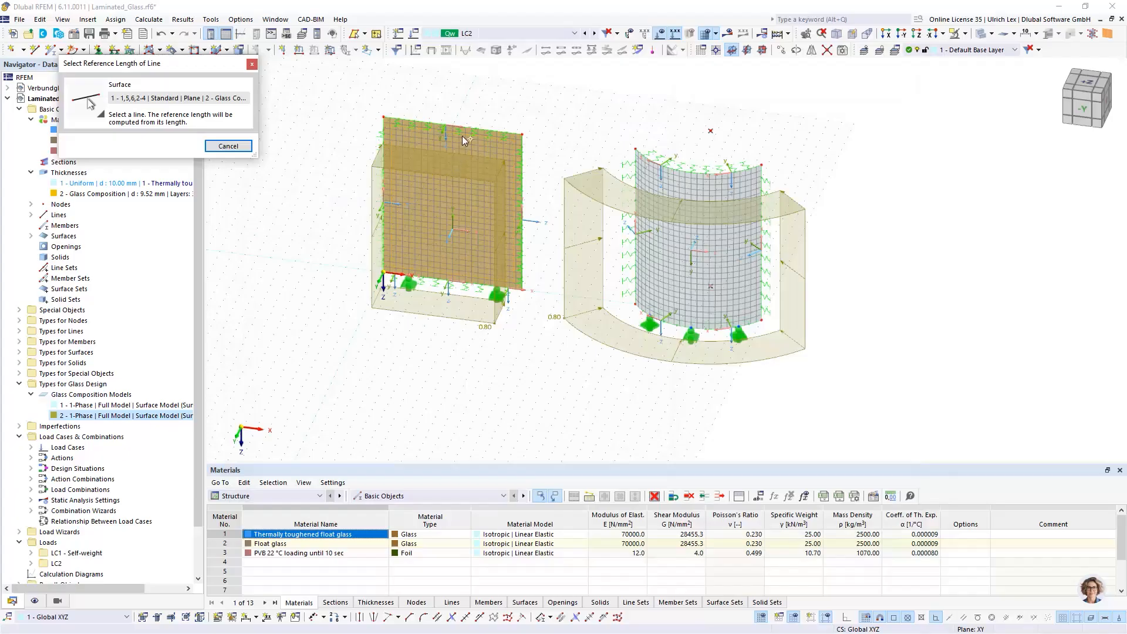
pyautogui.click(474, 125)
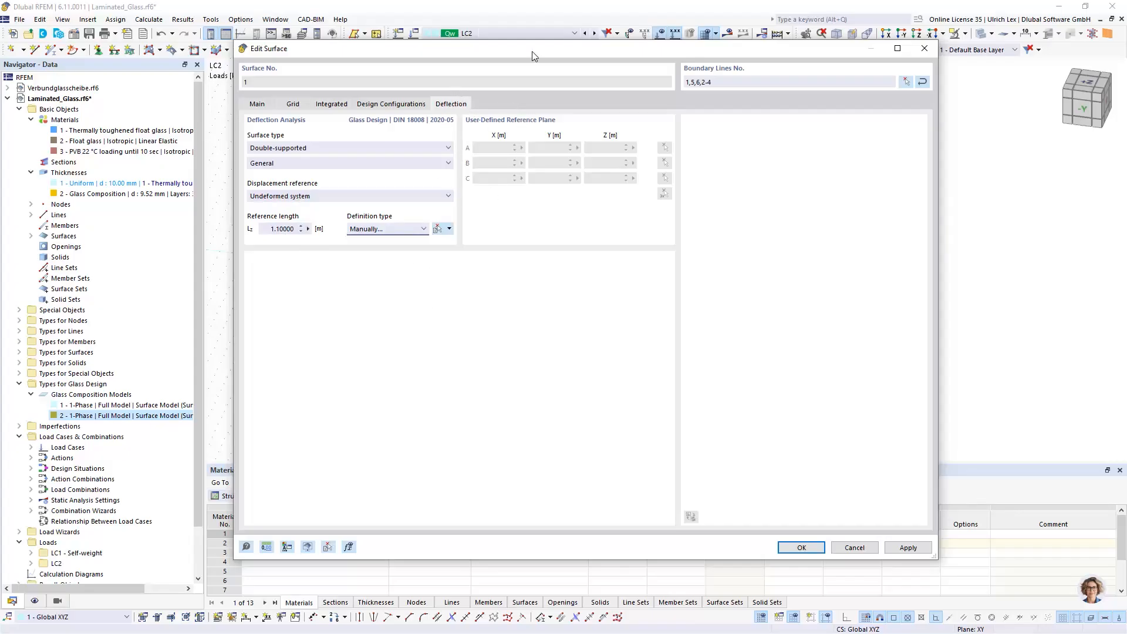
pyautogui.moveTo(532, 51)
pyautogui.mouseDown()
pyautogui.moveTo(558, 47)
pyautogui.moveTo(547, 44)
pyautogui.mouseUp()
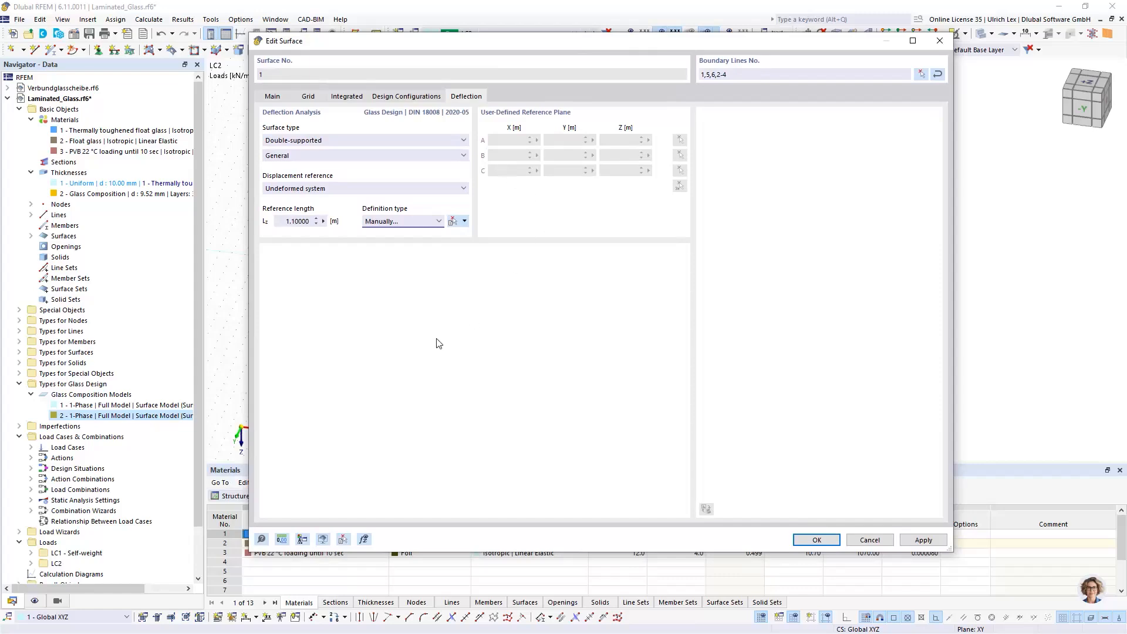
pyautogui.click(832, 538)
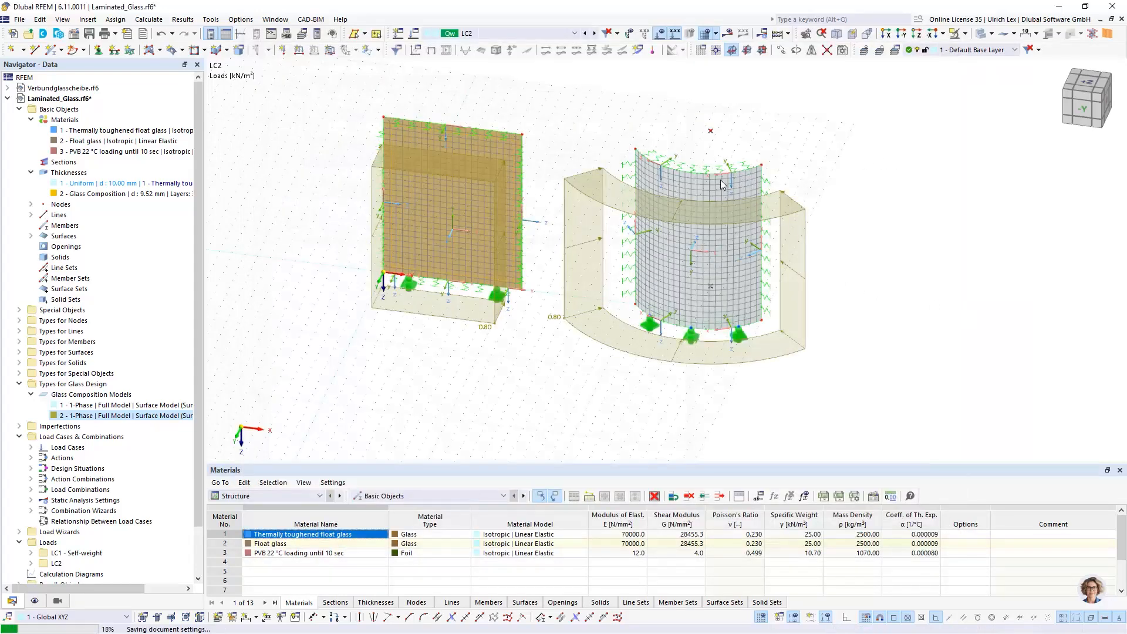
# Check the curved pane's deflection analysis settings and its reference length definition.
pyautogui.doubleClick(711, 189)
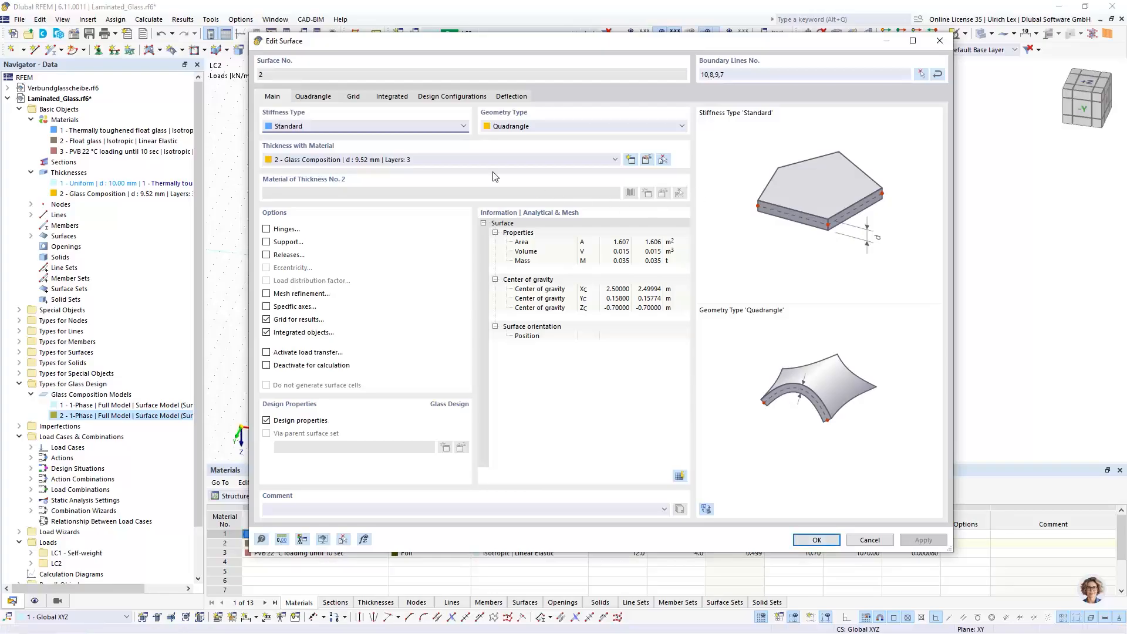
pyautogui.click(509, 100)
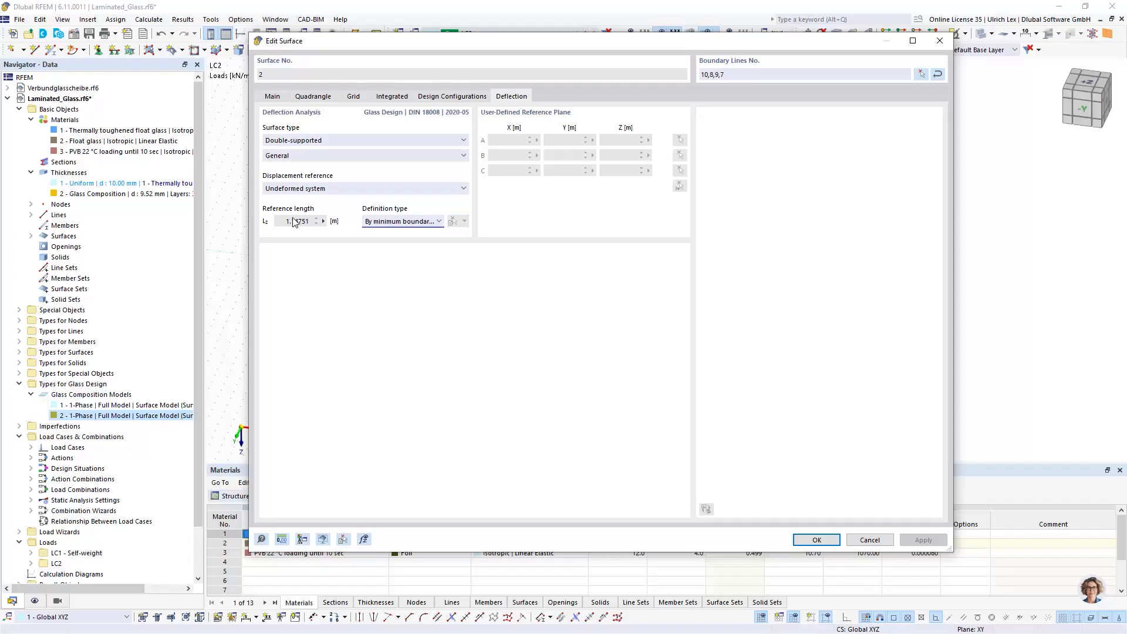
pyautogui.click(828, 540)
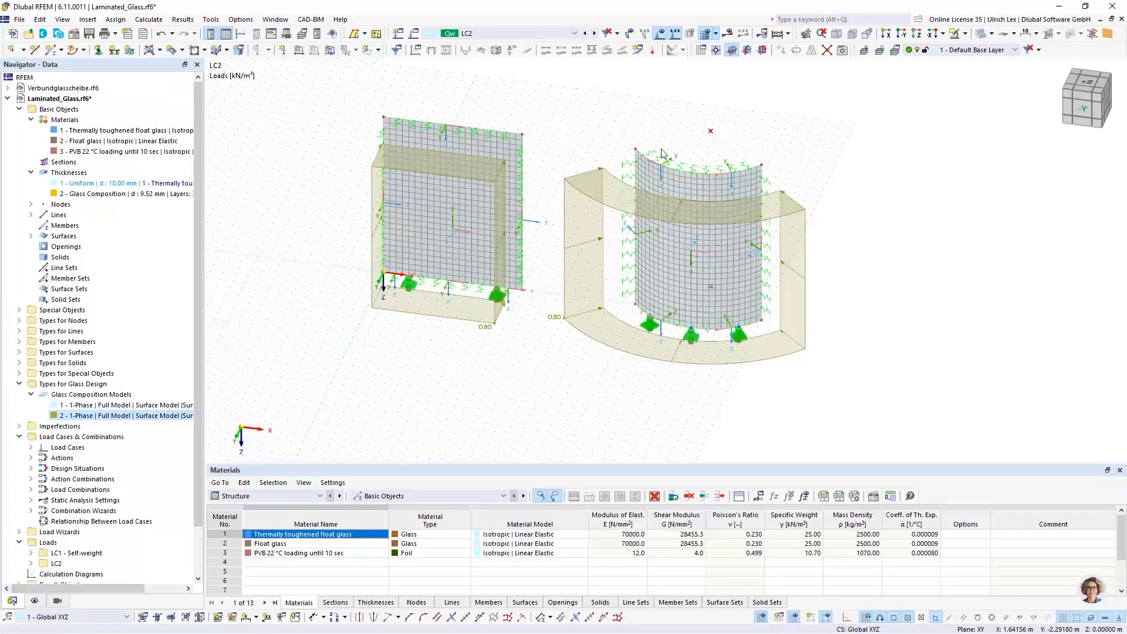
pyautogui.click(788, 35)
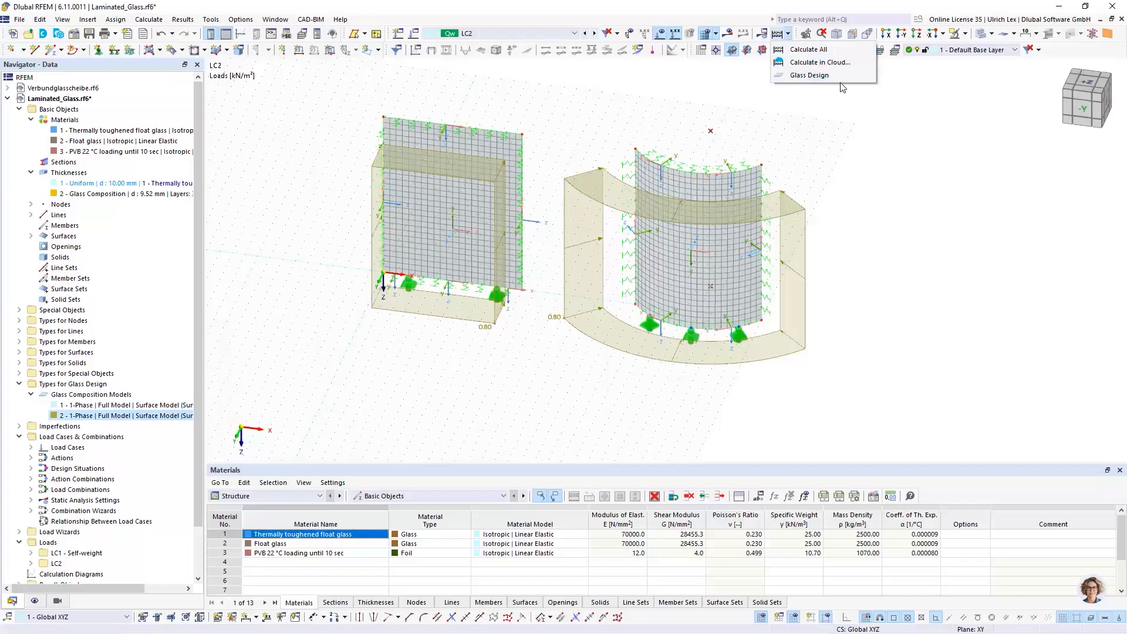
pyautogui.click(854, 110)
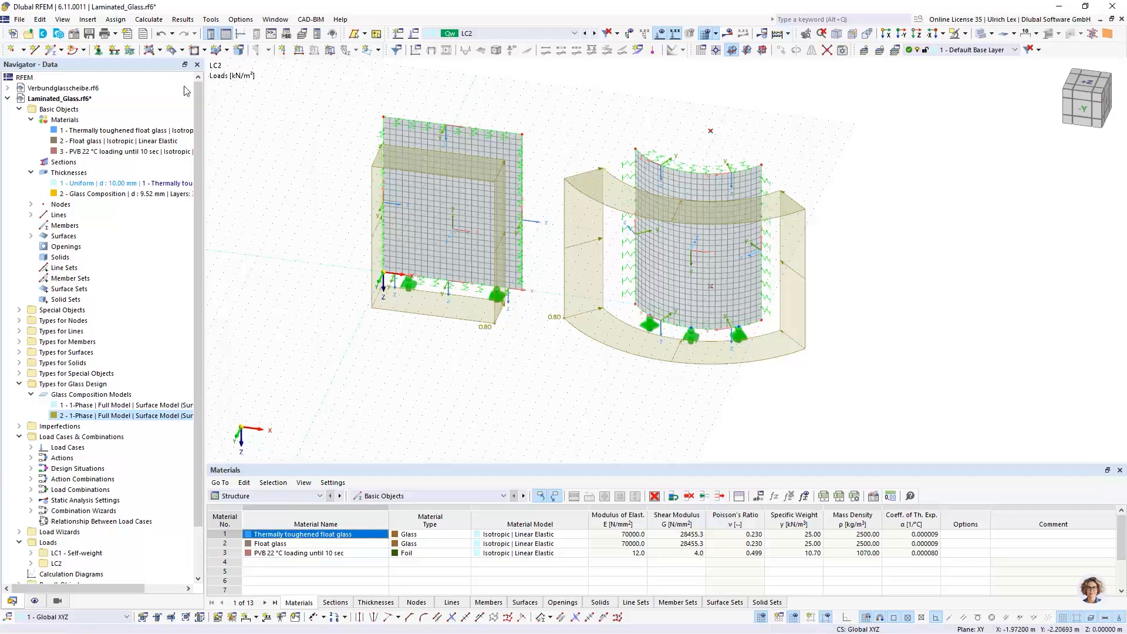
# Save the model, and save a copy of it as IGU_Glass.rf6 in the same folder.
pyautogui.click(89, 33)
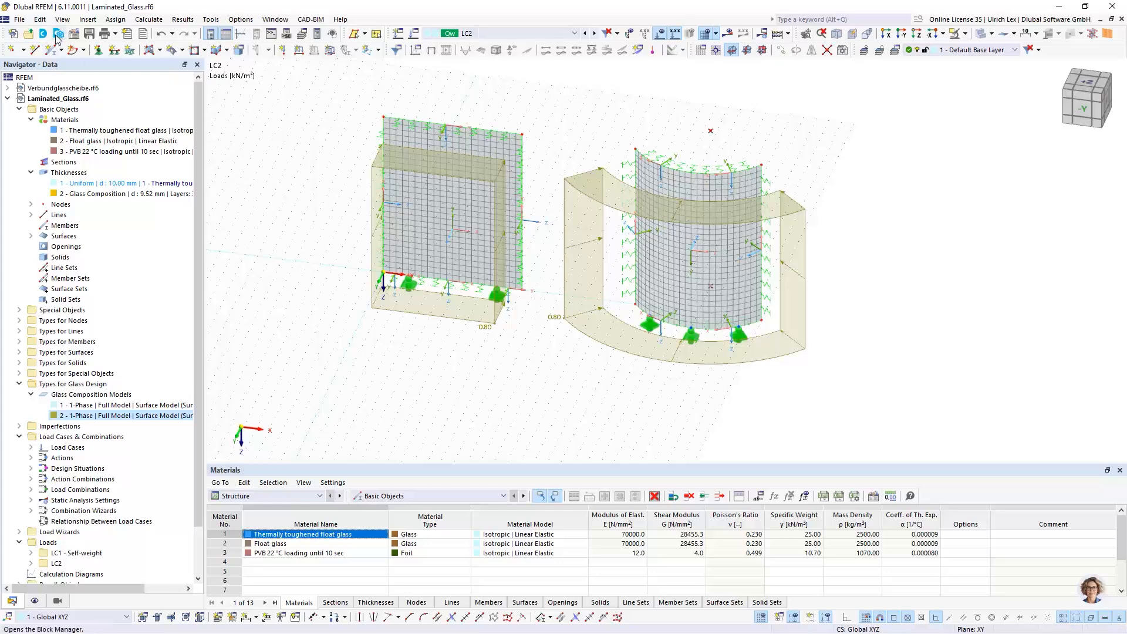
pyautogui.click(20, 19)
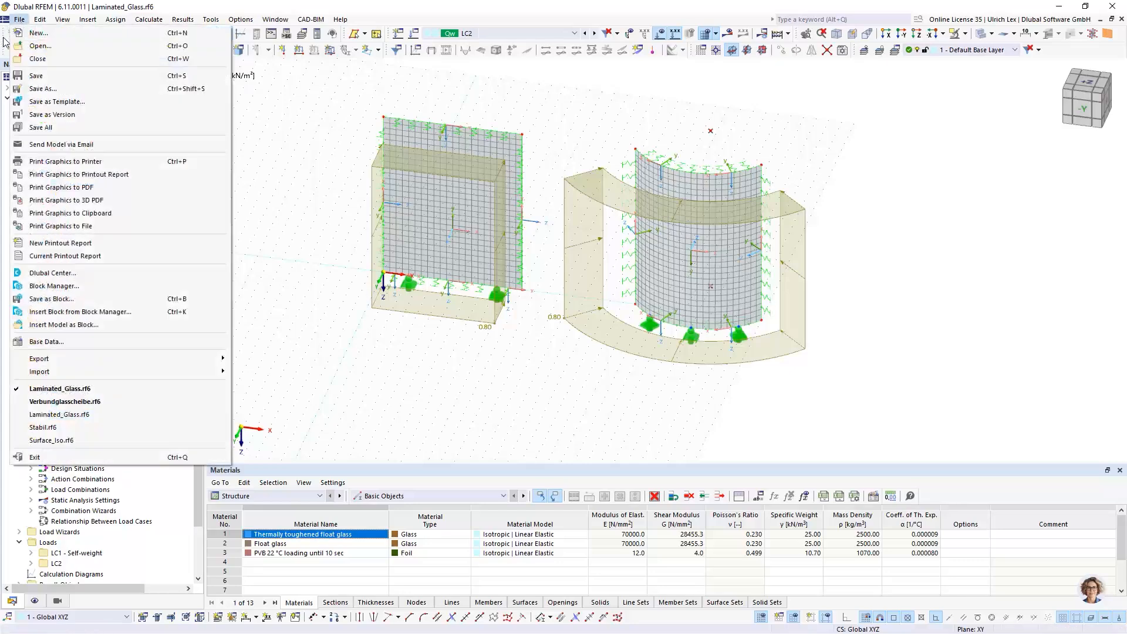
pyautogui.click(69, 90)
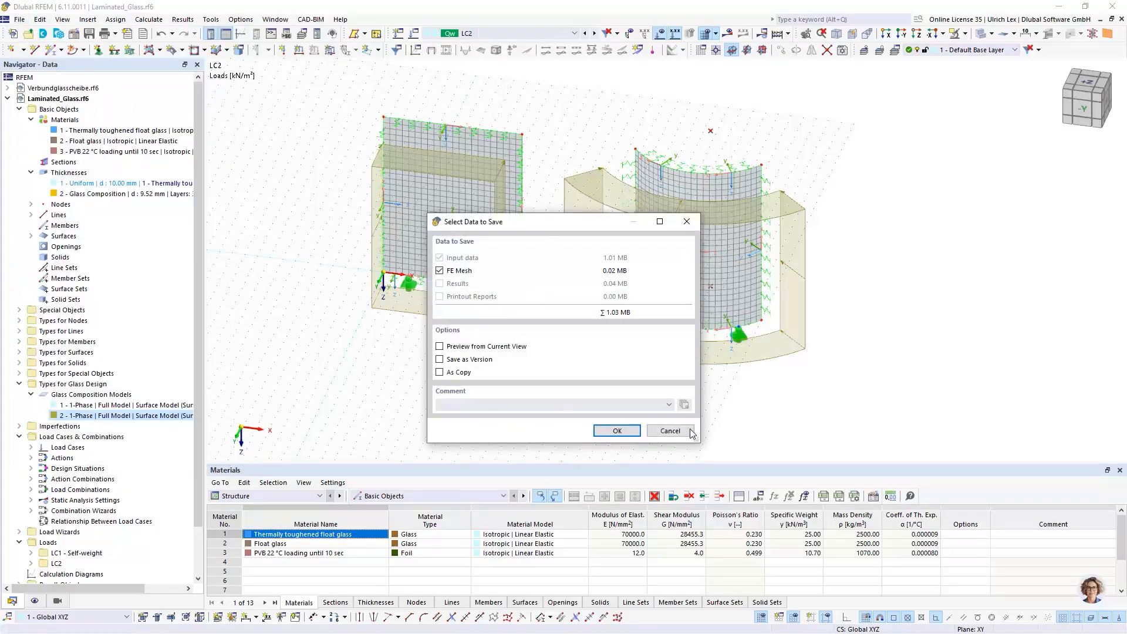
pyautogui.click(662, 434)
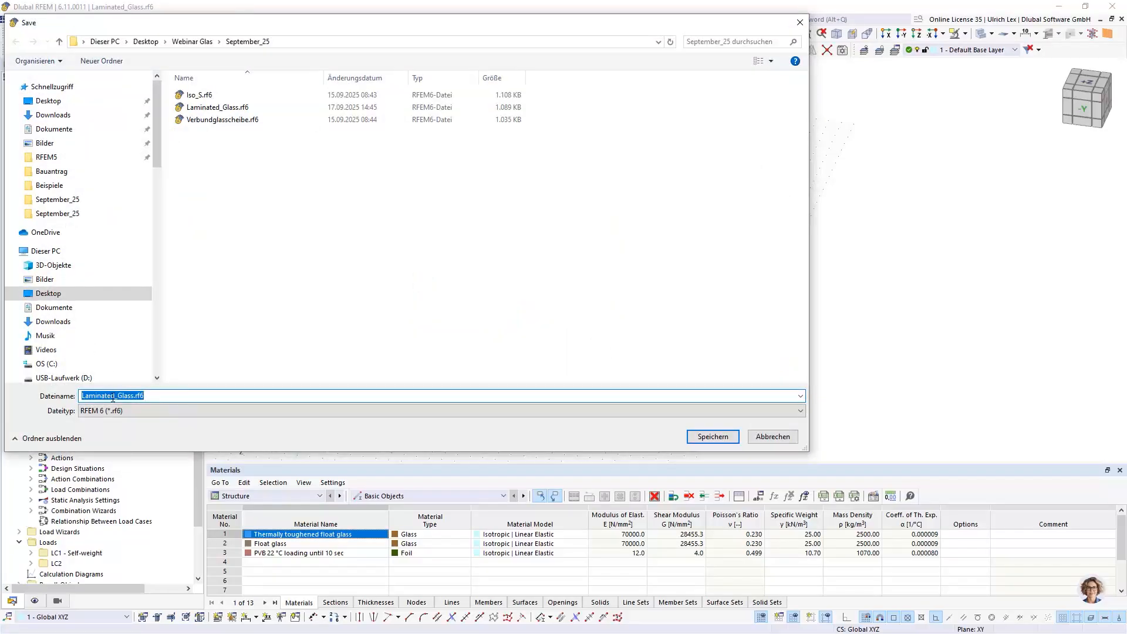
pyautogui.click(115, 396)
pyautogui.moveTo(116, 396); pyautogui.dragTo(82, 396)
pyautogui.write('IGU')
pyautogui.click(722, 439)
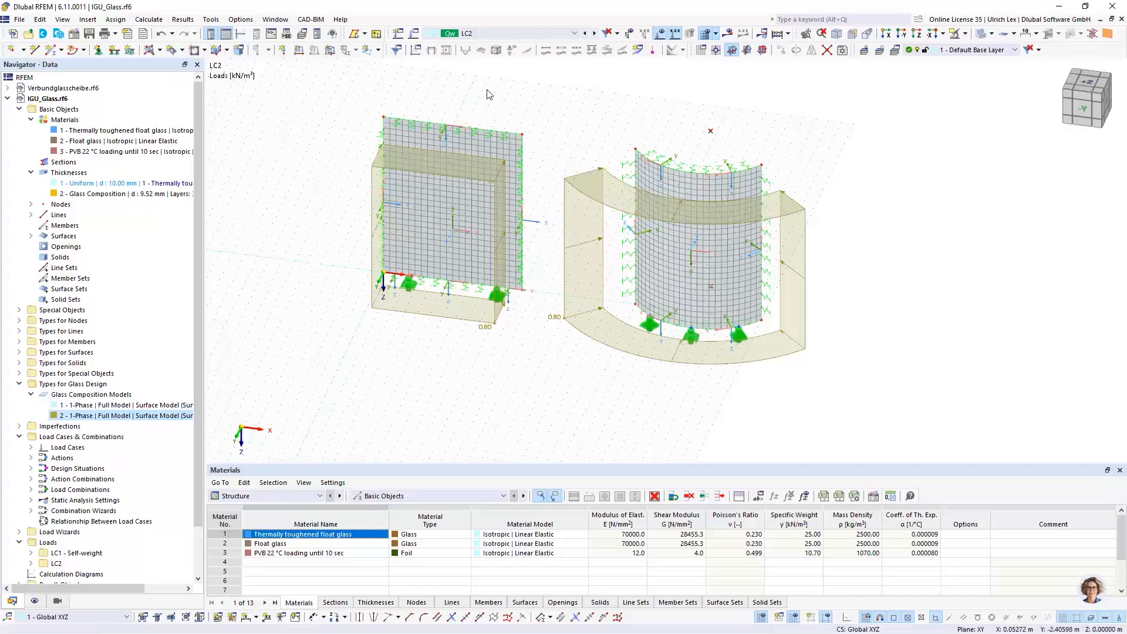
# Hide the load display and highlight the surfaces that use the 9.52 mm glass composition thickness.
pyautogui.click(648, 38)
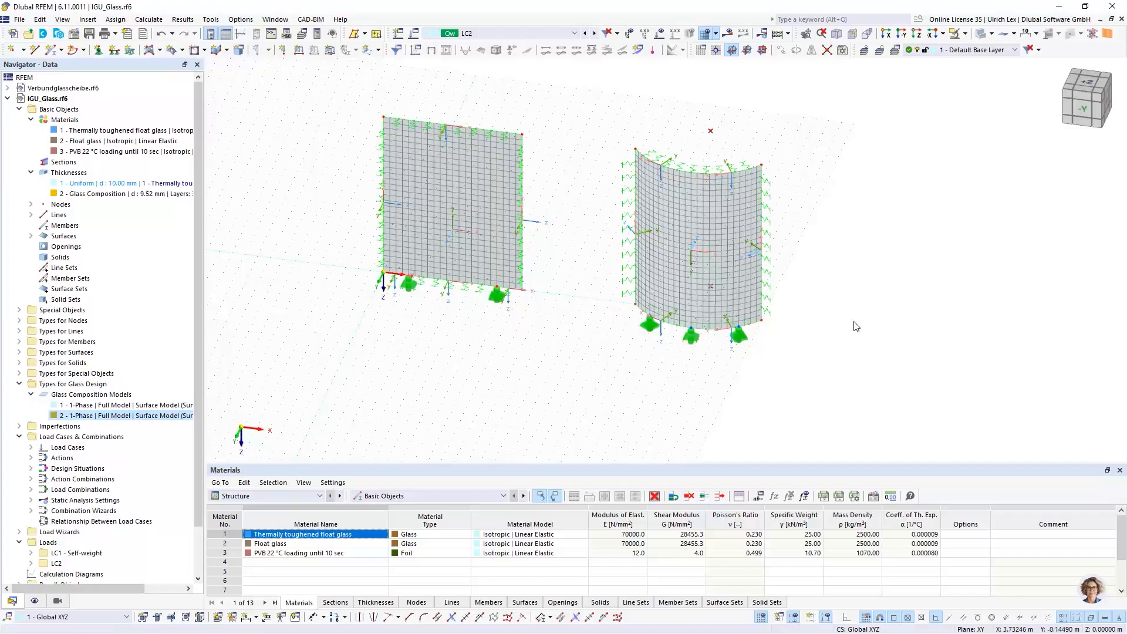
pyautogui.scroll(-2, 878, 346)
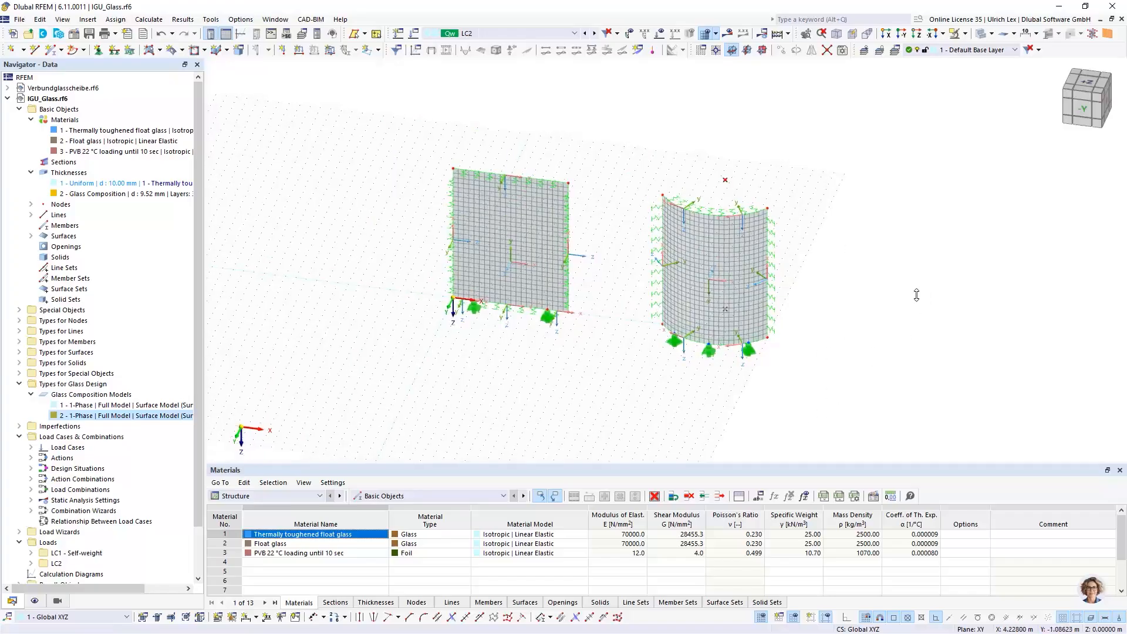
pyautogui.keyDown('ctrl'); pyautogui.moveTo(916, 295); pyautogui.dragTo(823, 265, button='middle'); pyautogui.keyUp('ctrl')
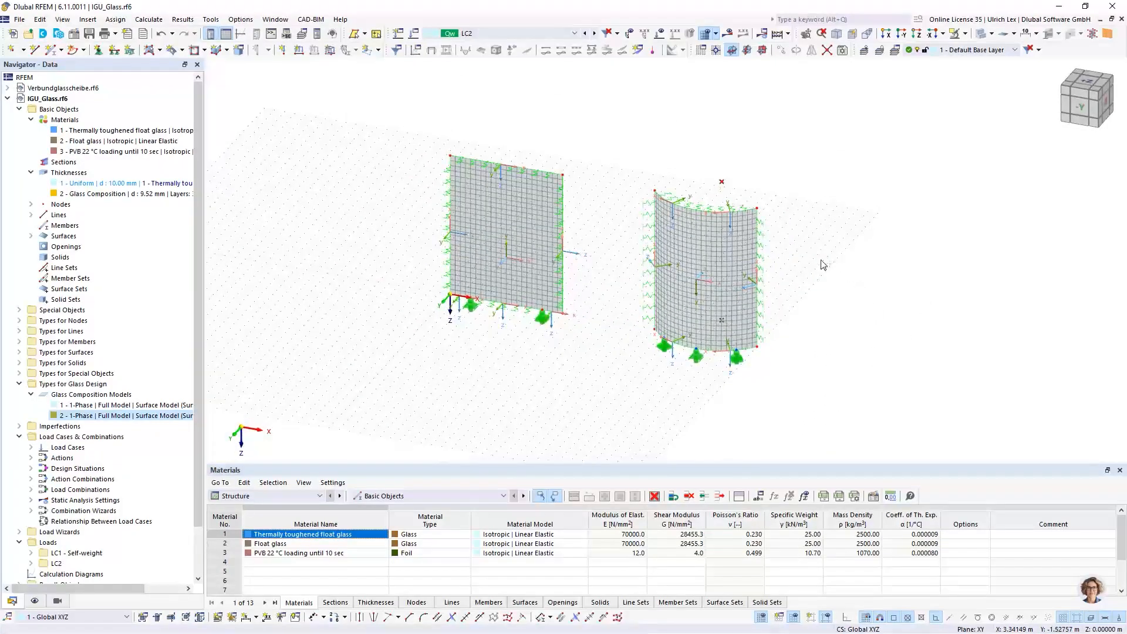
pyautogui.scroll(1, 556, 154)
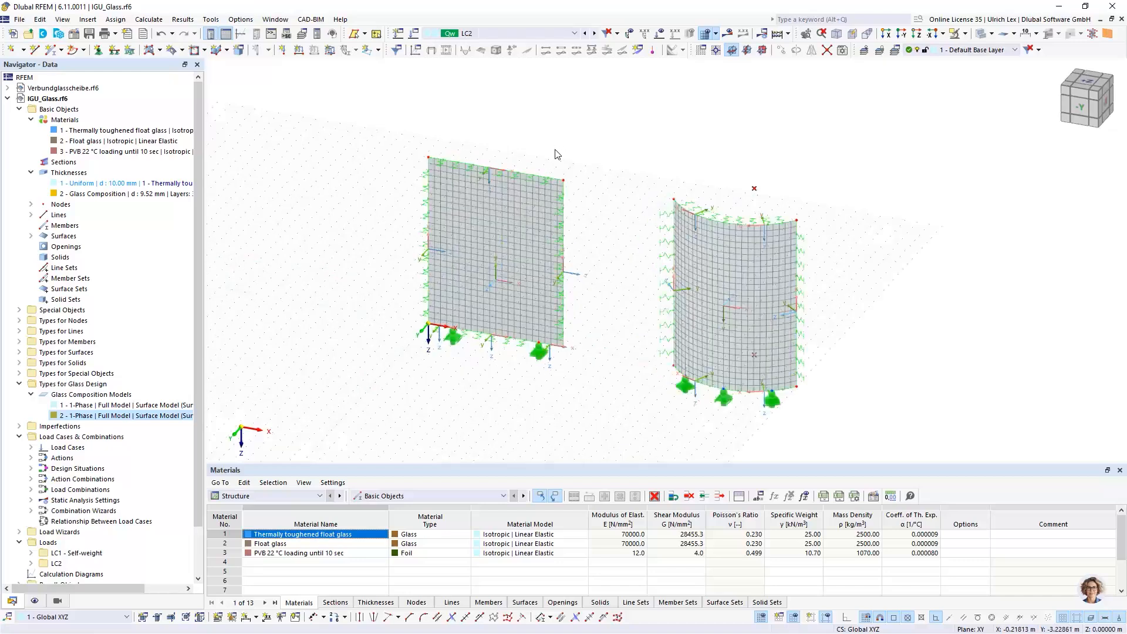
pyautogui.scroll(1, 556, 154)
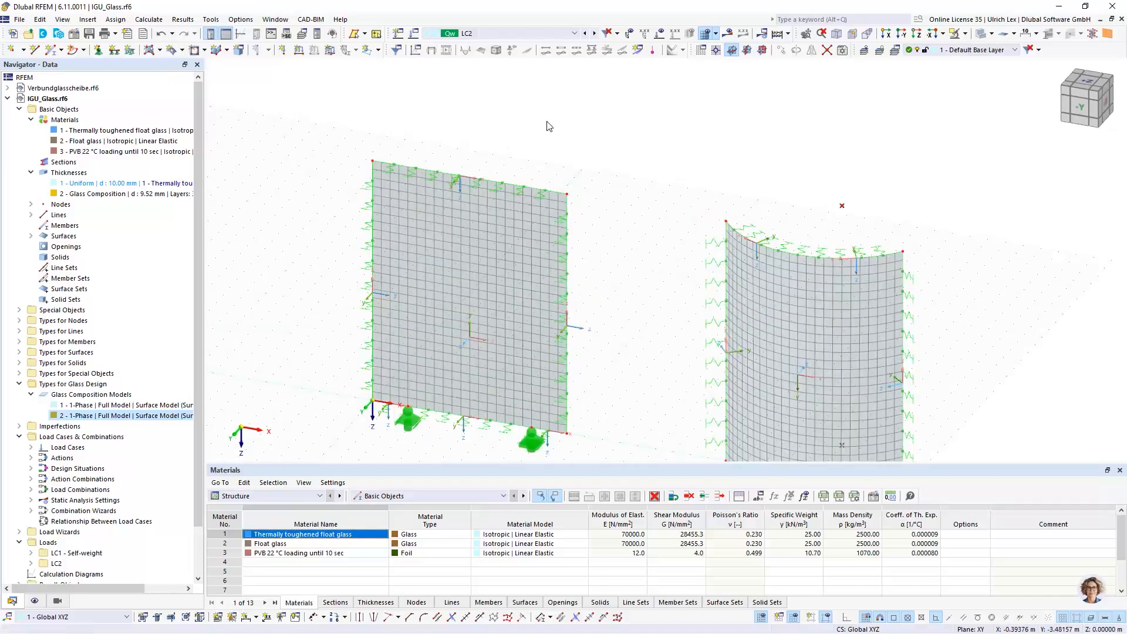
pyautogui.click(94, 195)
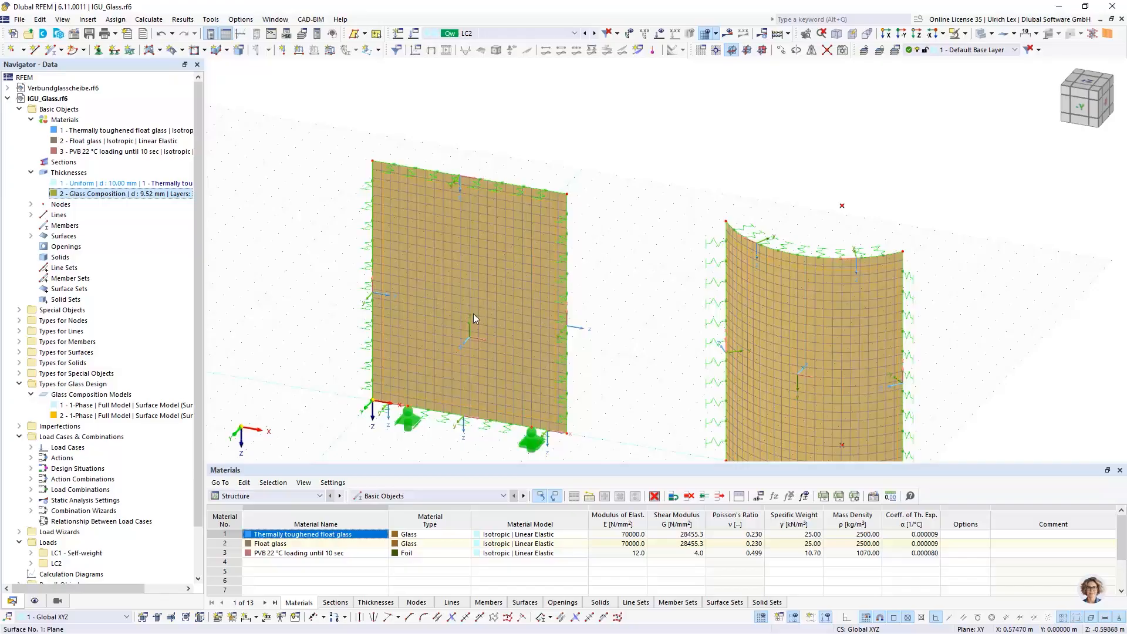
pyautogui.click(511, 133)
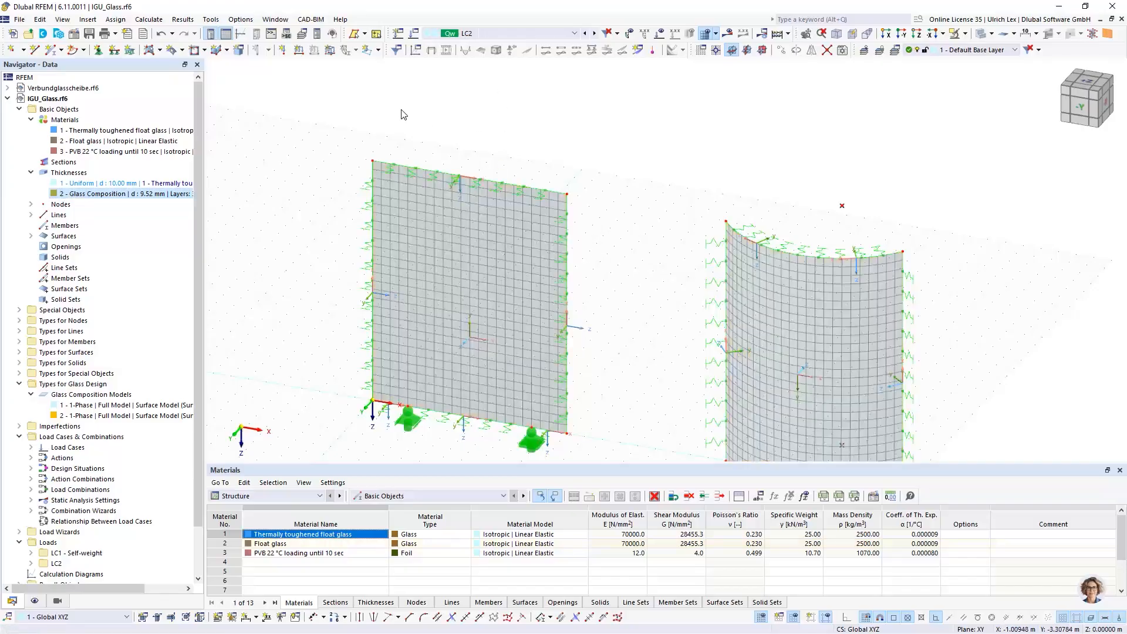
pyautogui.scroll(-3, 403, 114)
pyautogui.moveTo(539, 321)
pyautogui.mouseDown(button='middle')
pyautogui.moveTo(543, 342)
pyautogui.moveTo(527, 338)
pyautogui.mouseUp(button='middle')
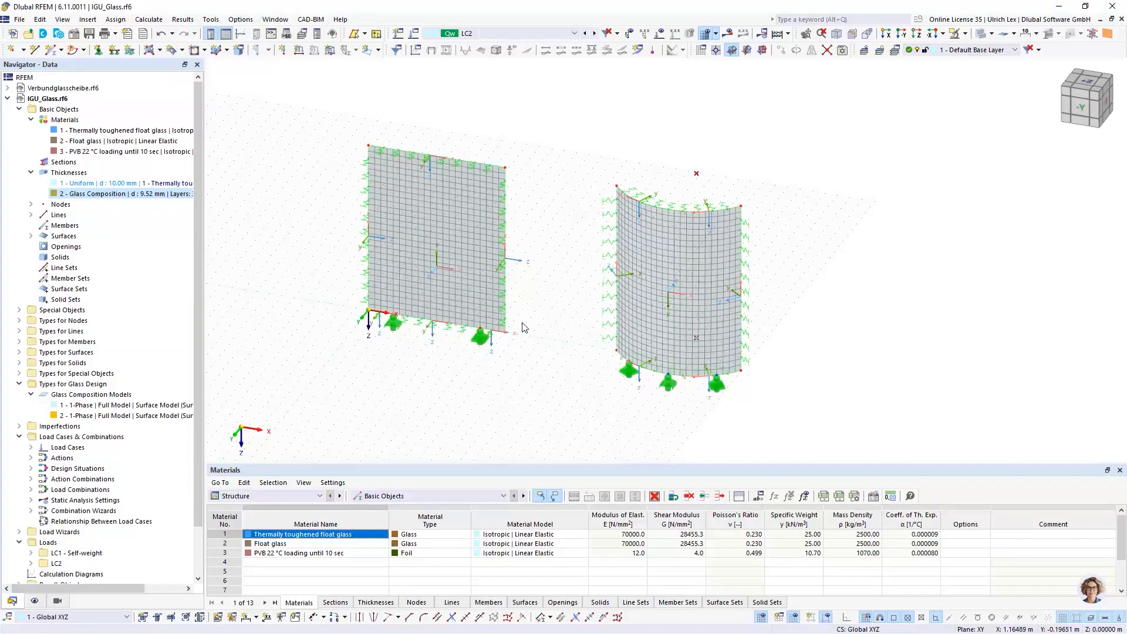
# Extrude the flat pane's surface into a solid with a height of -0.016 m, accepting the deletion of the mesh.
pyautogui.click(459, 228)
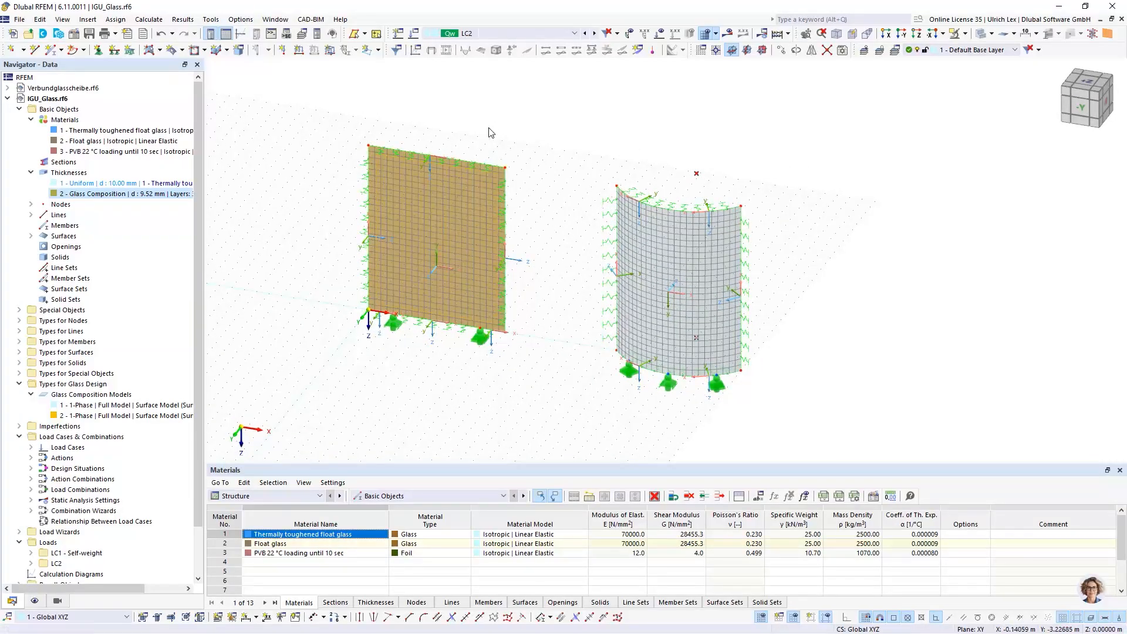
pyautogui.rightClick(425, 193)
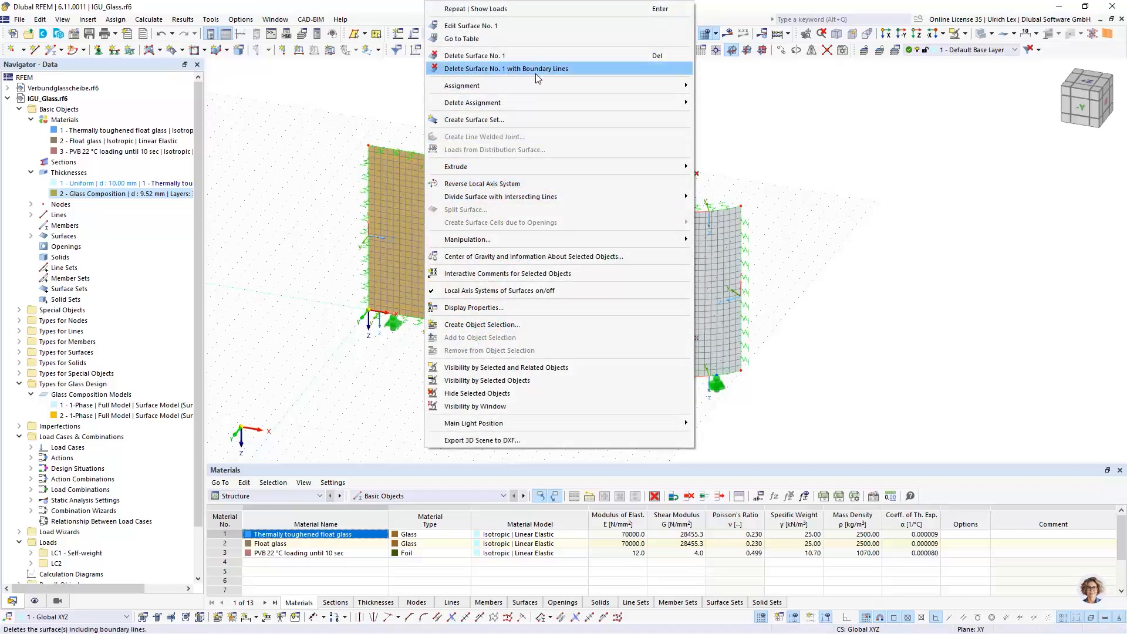
pyautogui.moveTo(543, 169)
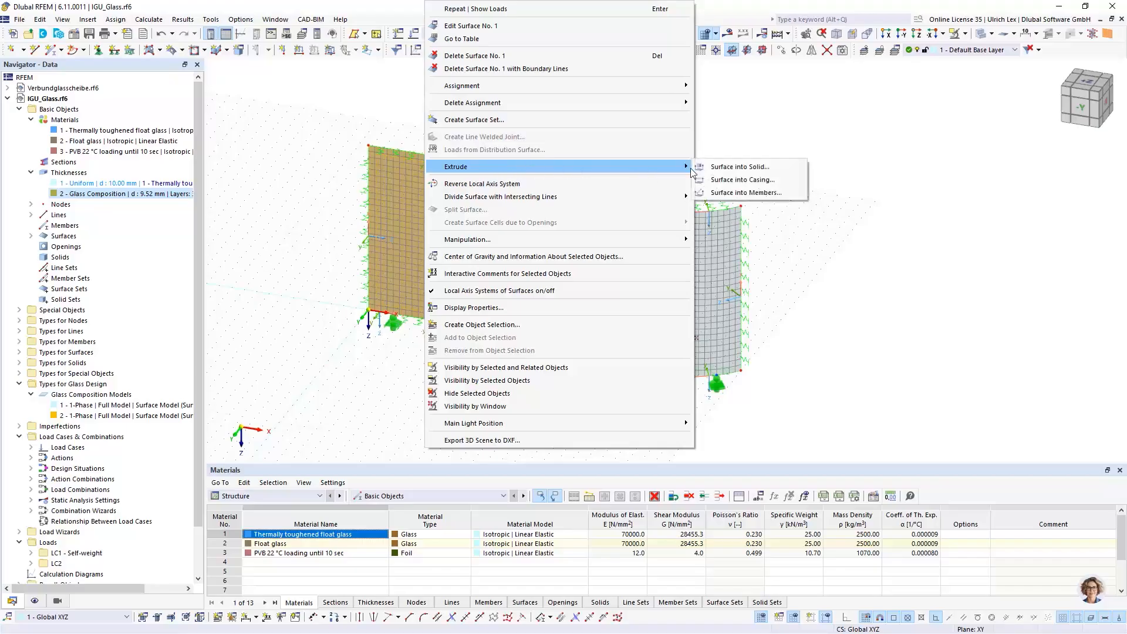
pyautogui.click(783, 168)
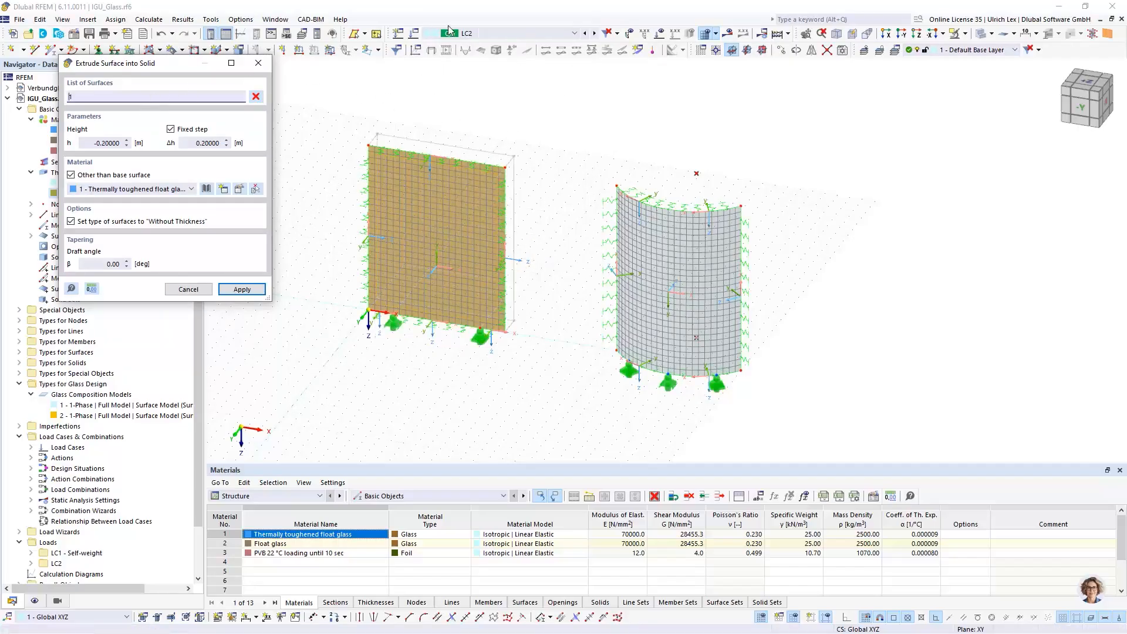
pyautogui.moveTo(91, 143); pyautogui.dragTo(128, 143)
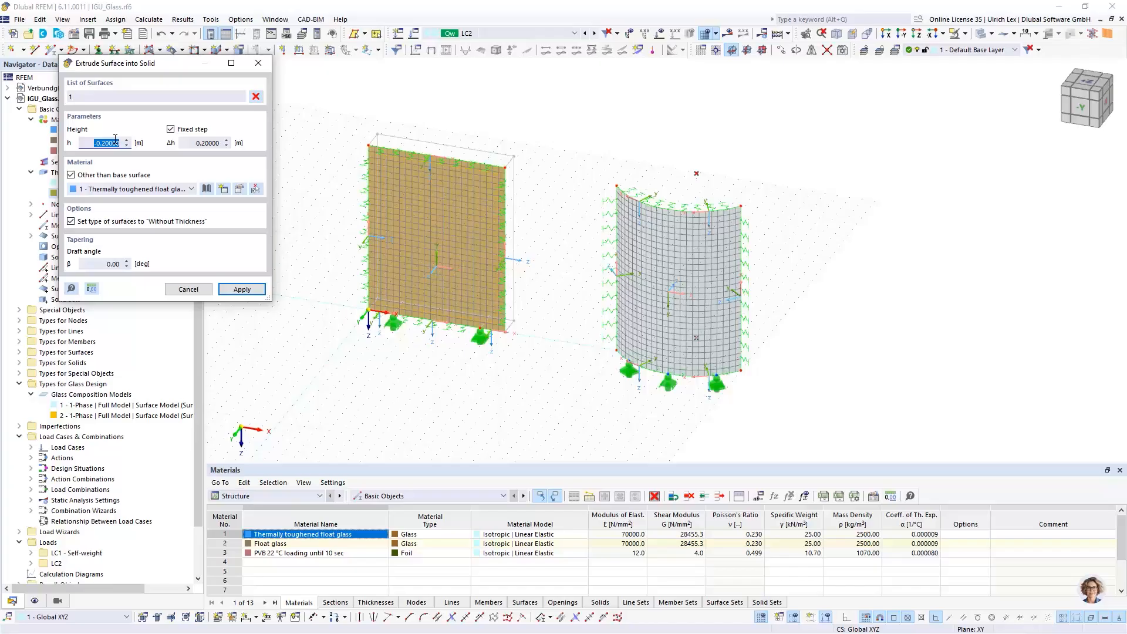
pyautogui.press('BackSpace')
pyautogui.click(235, 289)
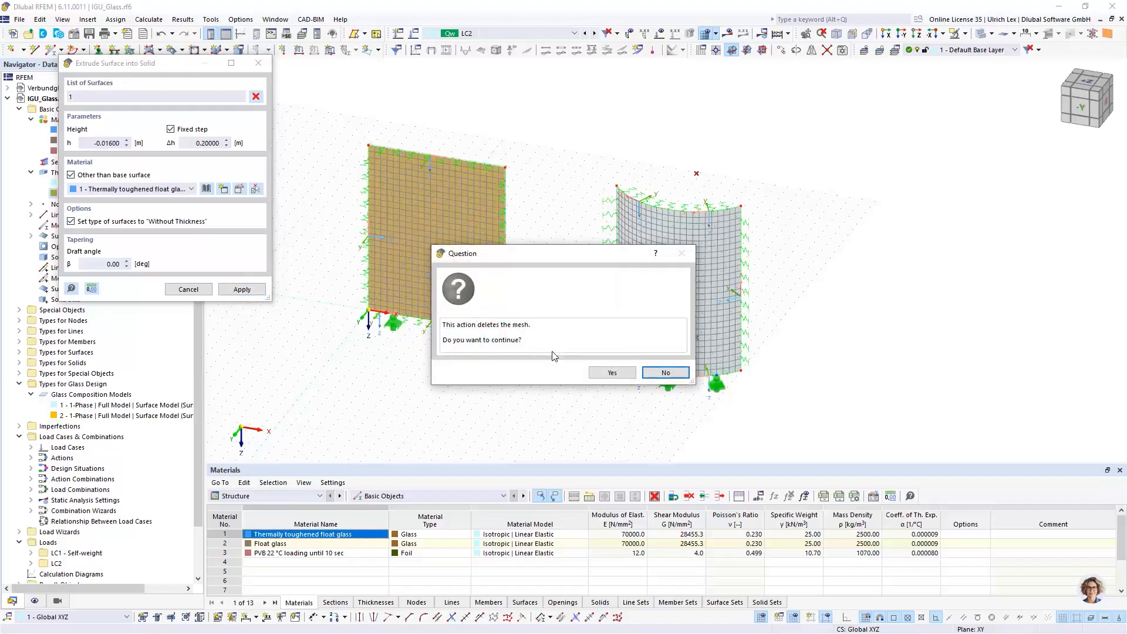
pyautogui.click(611, 373)
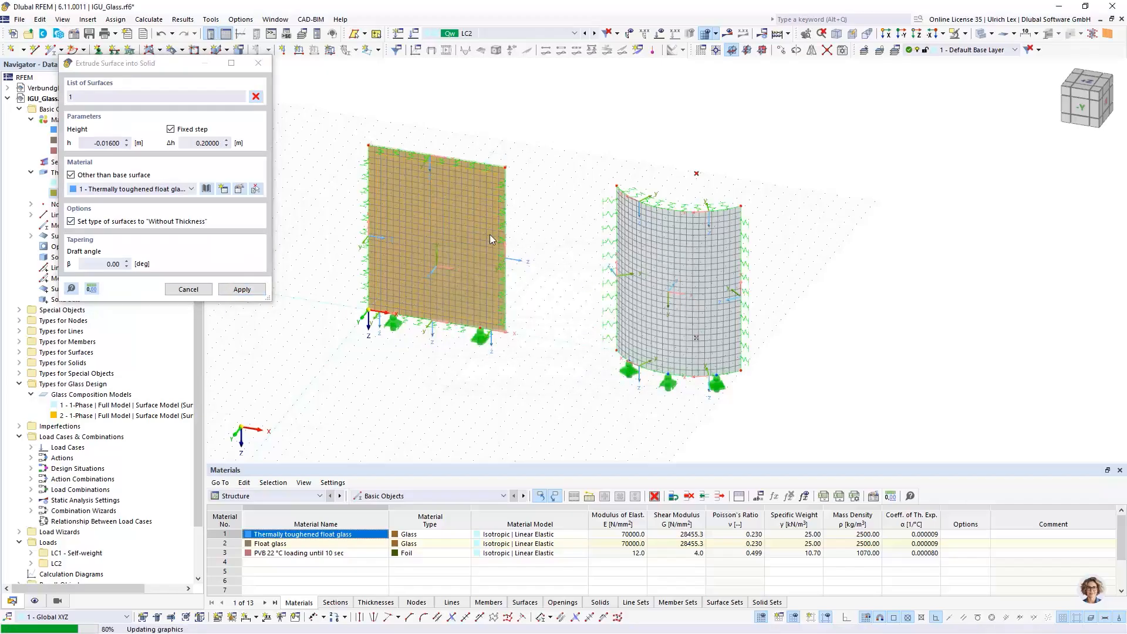
pyautogui.scroll(6, 509, 156)
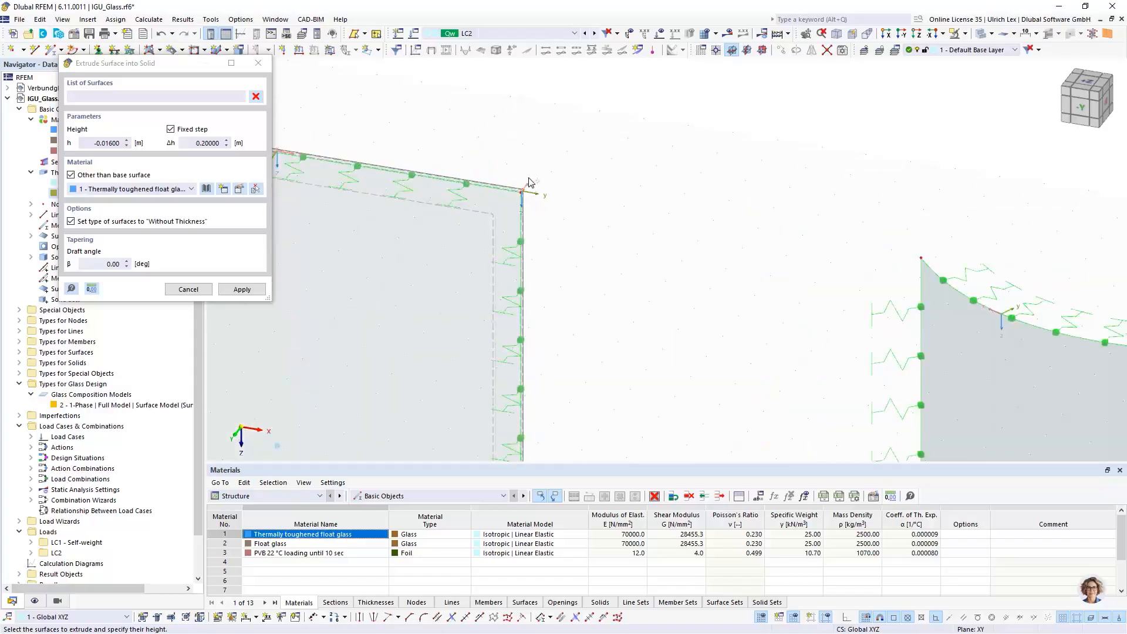
pyautogui.press('Escape')
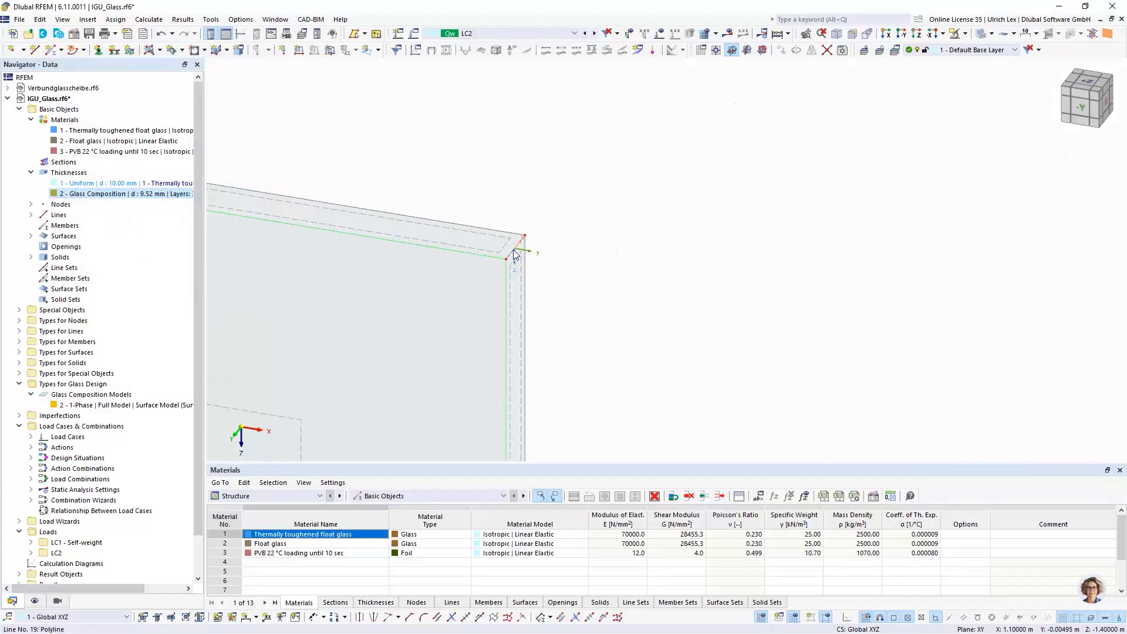
pyautogui.scroll(5, 513, 253)
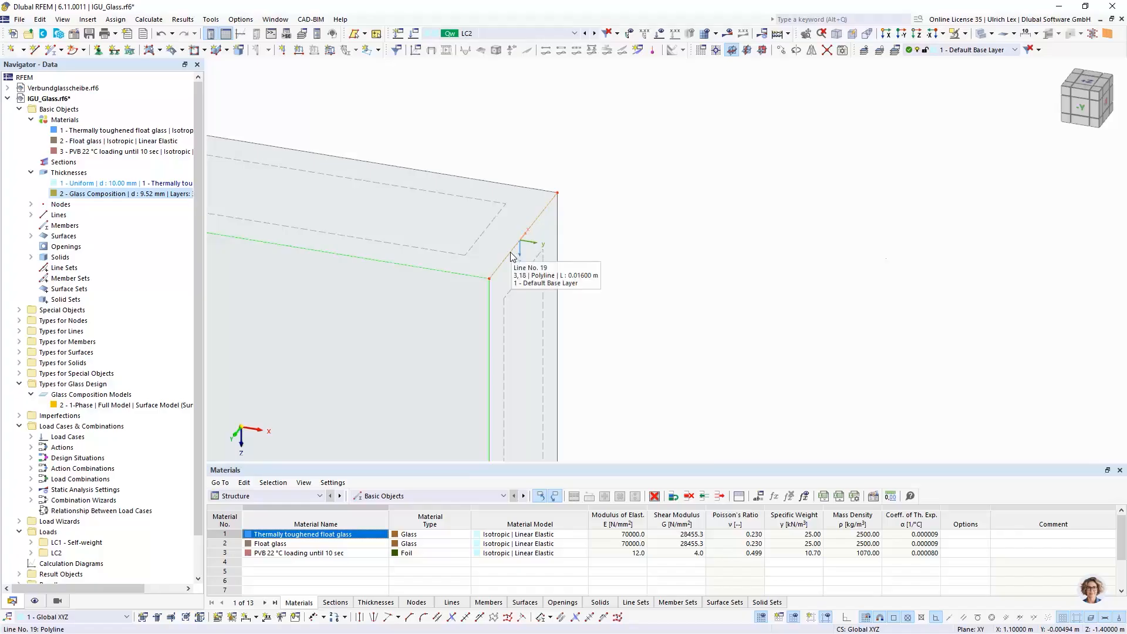
pyautogui.scroll(-3, 665, 169)
# Extrude the curved pane's surface into a solid with a height of 0.016 m.
pyautogui.scroll(-2, 336, 199)
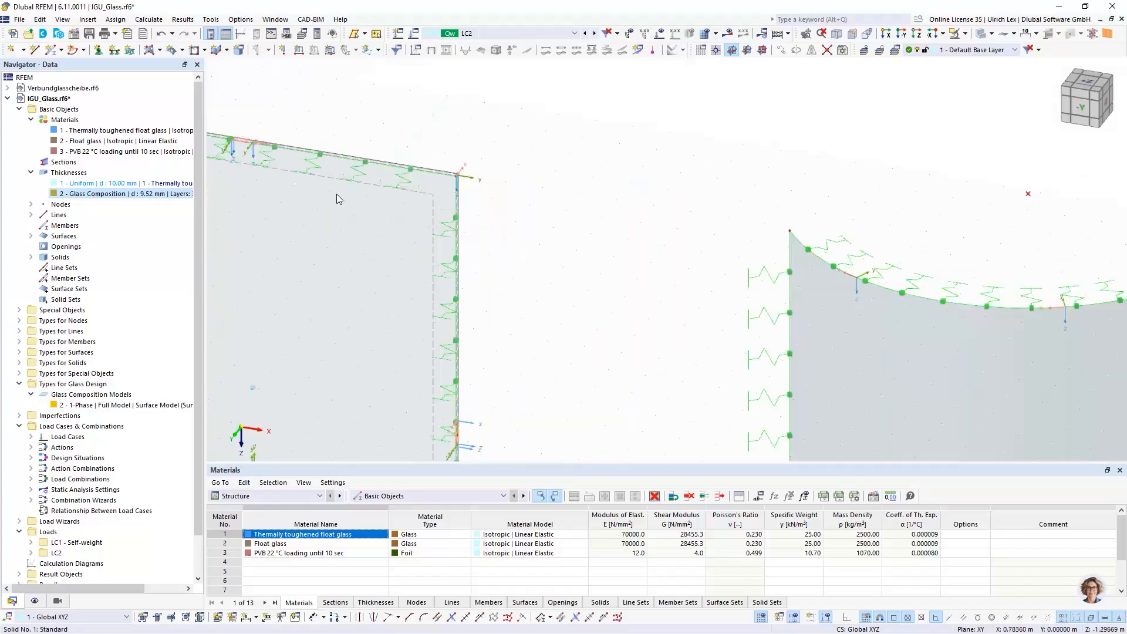
pyautogui.scroll(-2, 530, 228)
pyautogui.scroll(-2, 531, 229)
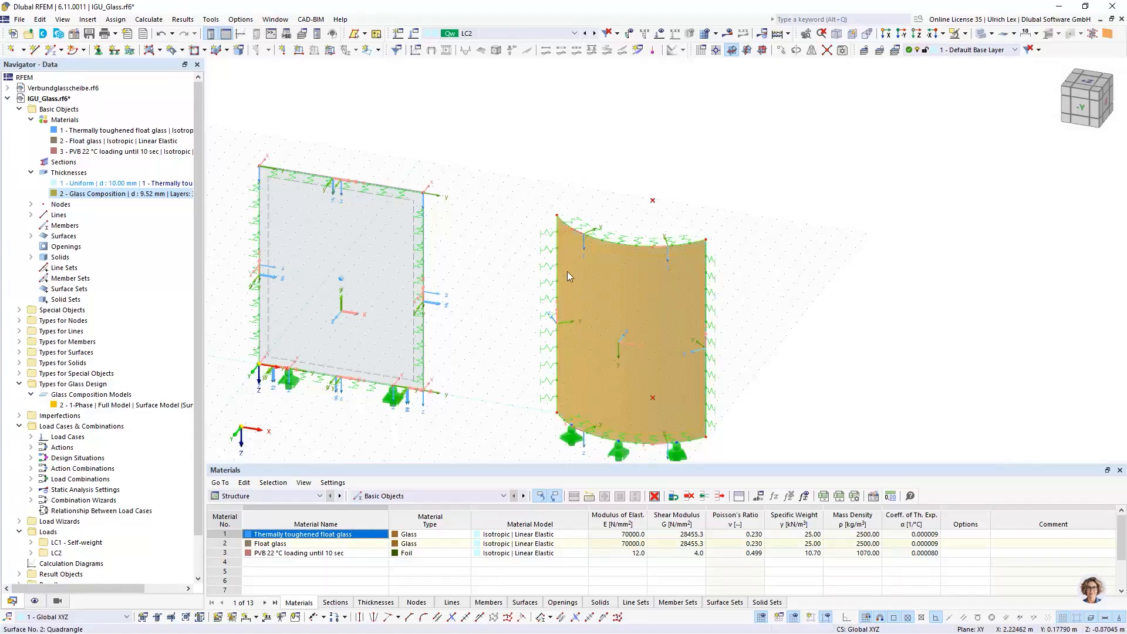
pyautogui.rightClick(625, 277)
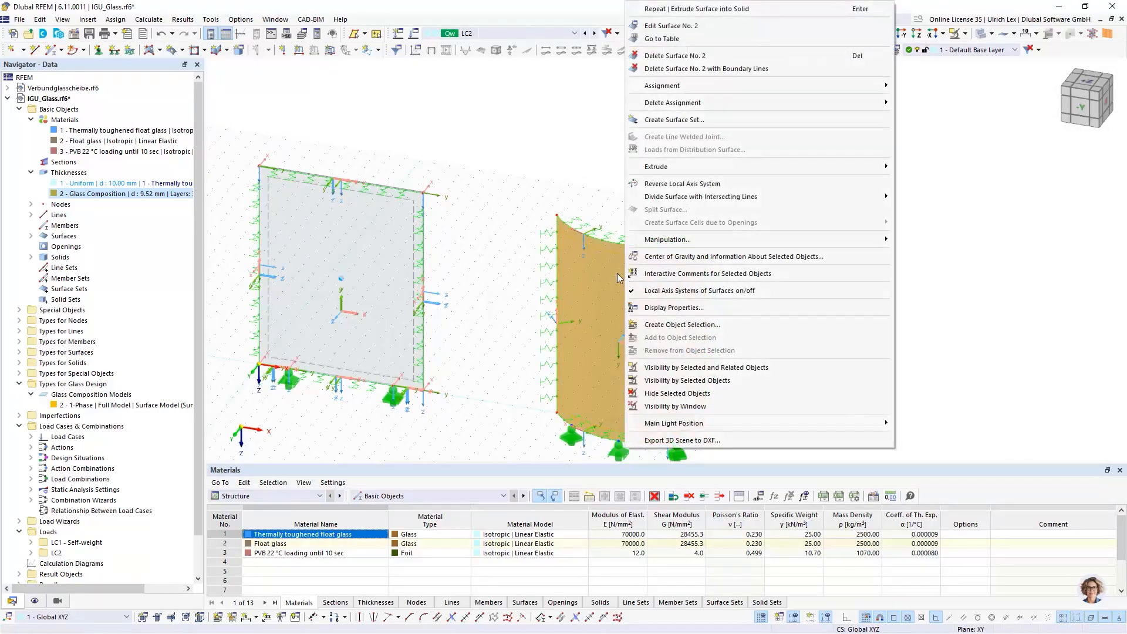
pyautogui.moveTo(672, 170)
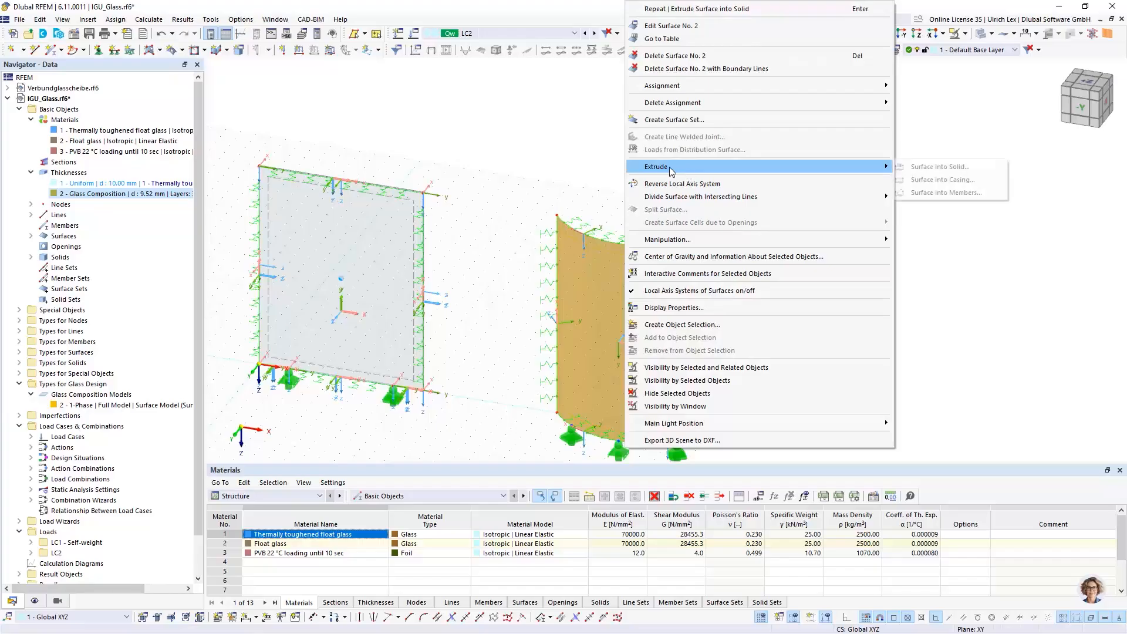
pyautogui.click(920, 169)
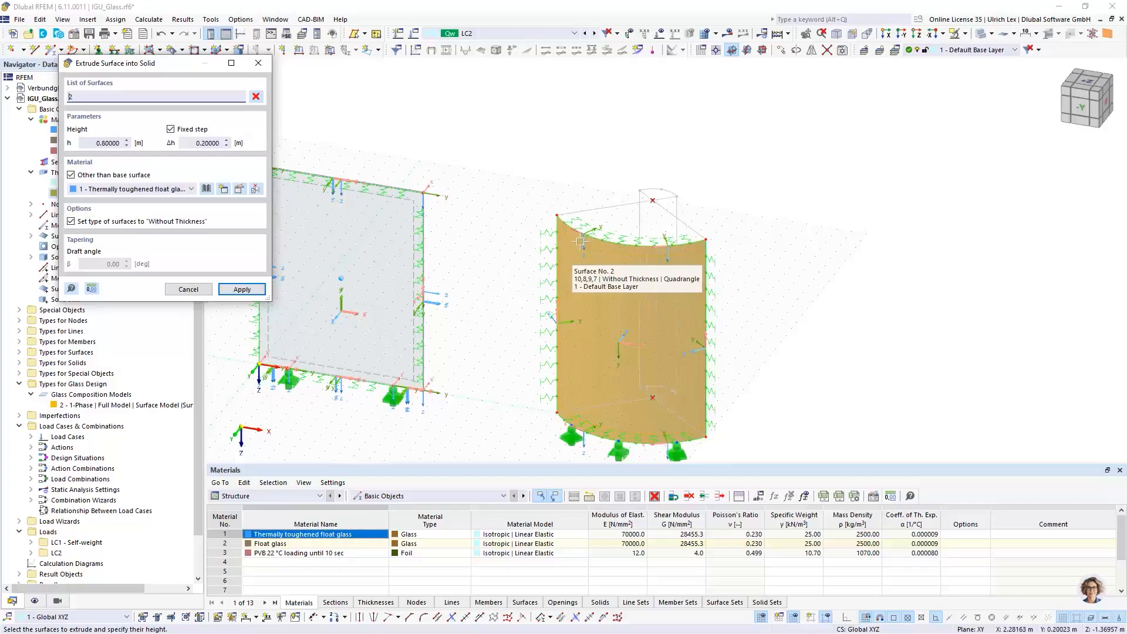
pyautogui.click(112, 144)
pyautogui.write('0,016')
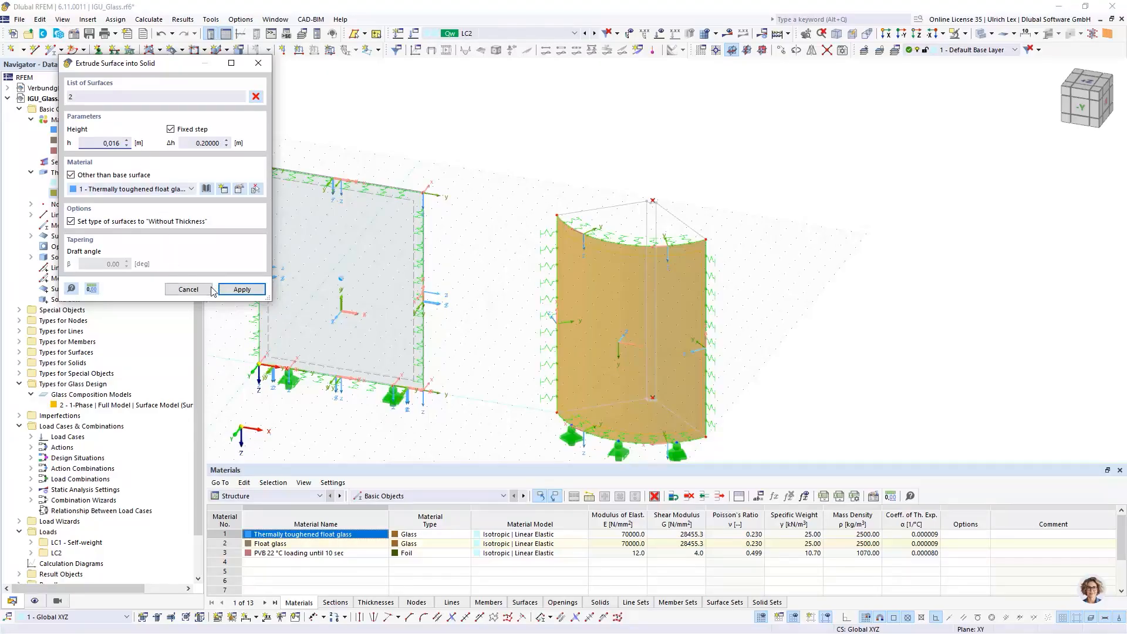
pyautogui.click(261, 288)
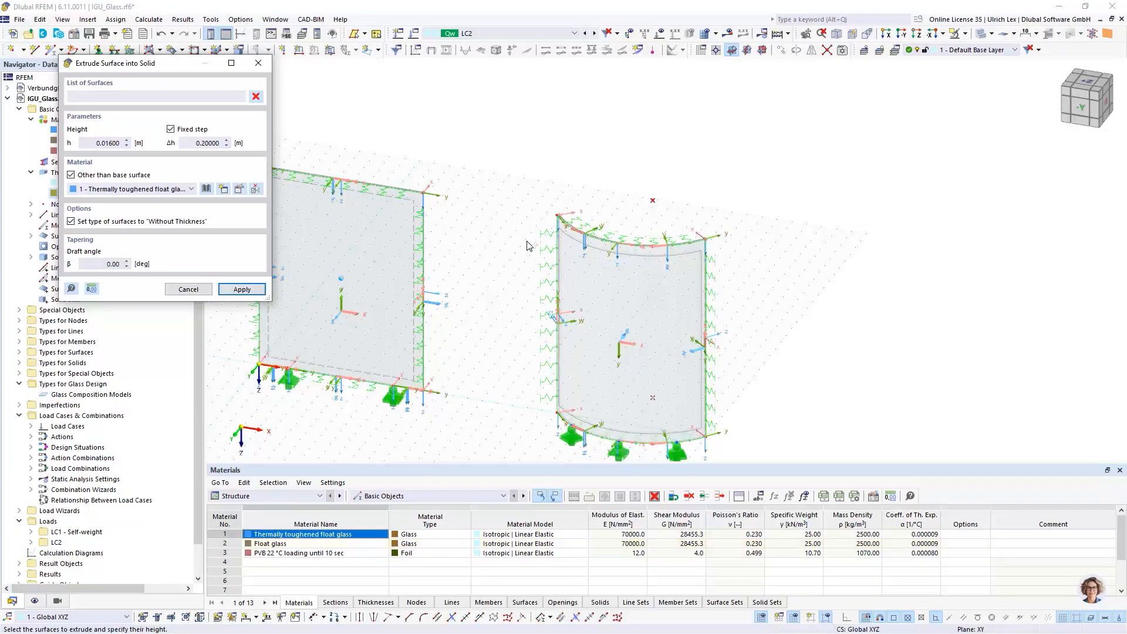
pyautogui.press('Escape')
pyautogui.scroll(5, 561, 210)
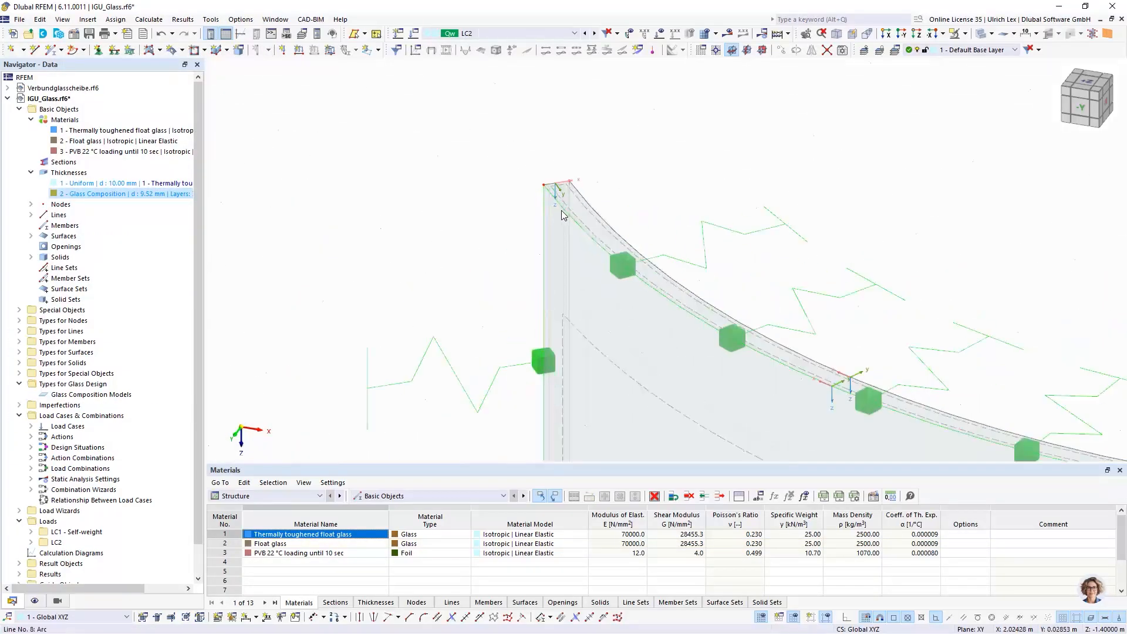
pyautogui.scroll(-5, 561, 210)
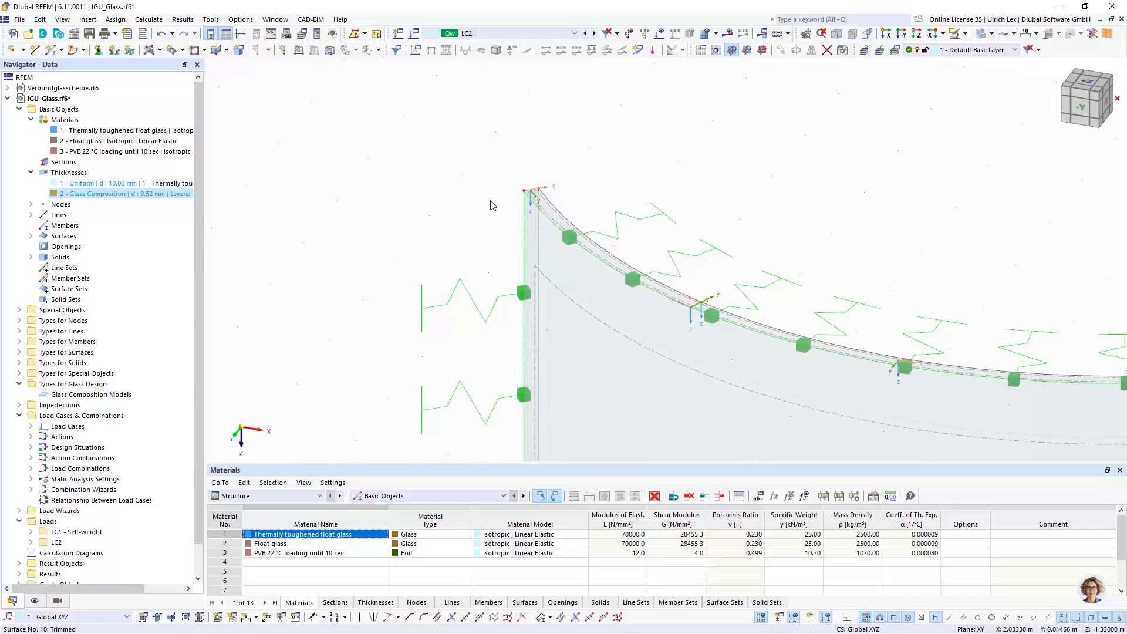
pyautogui.scroll(-4, 493, 205)
pyautogui.scroll(3, 572, 302)
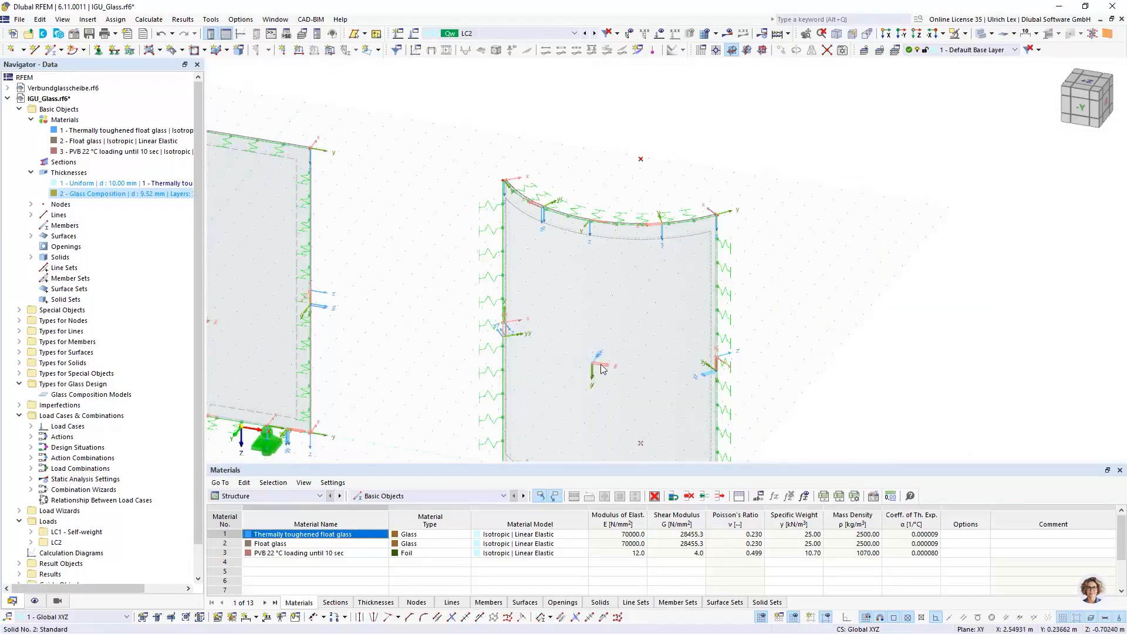
# List the model's solids and examine the flat and curved extruded panes, including the flat pane's upper edge and corner.
pyautogui.scroll(-4, 588, 279)
pyautogui.scroll(3, 340, 241)
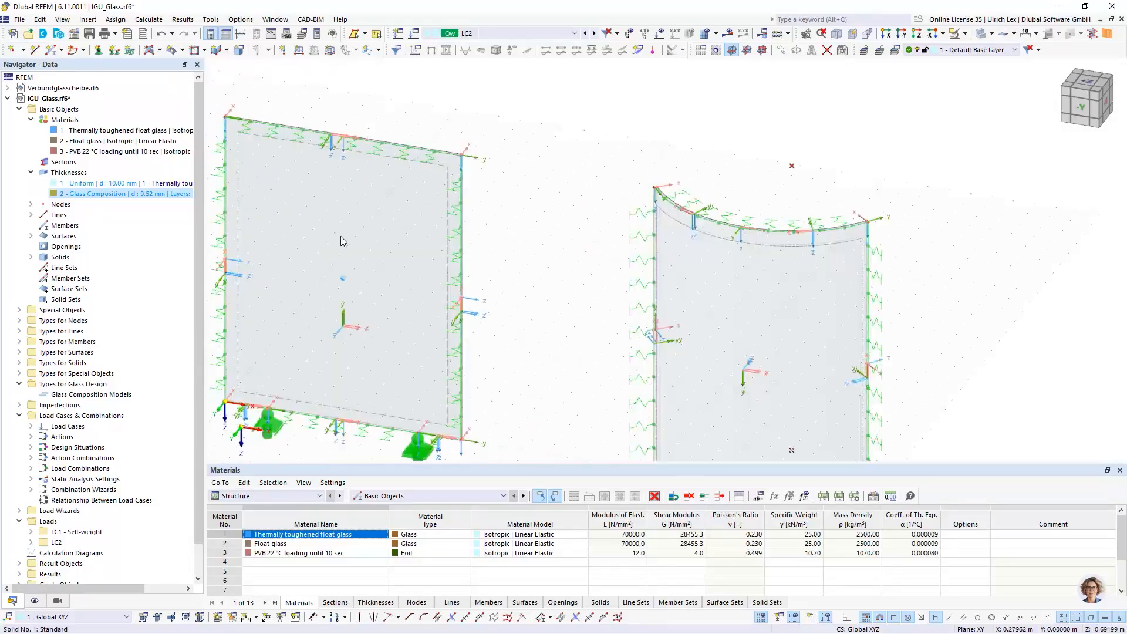
pyautogui.scroll(-3, 342, 240)
pyautogui.keyDown('ctrl'); pyautogui.moveTo(531, 359); pyautogui.dragTo(492, 337, button='middle'); pyautogui.keyUp('ctrl')
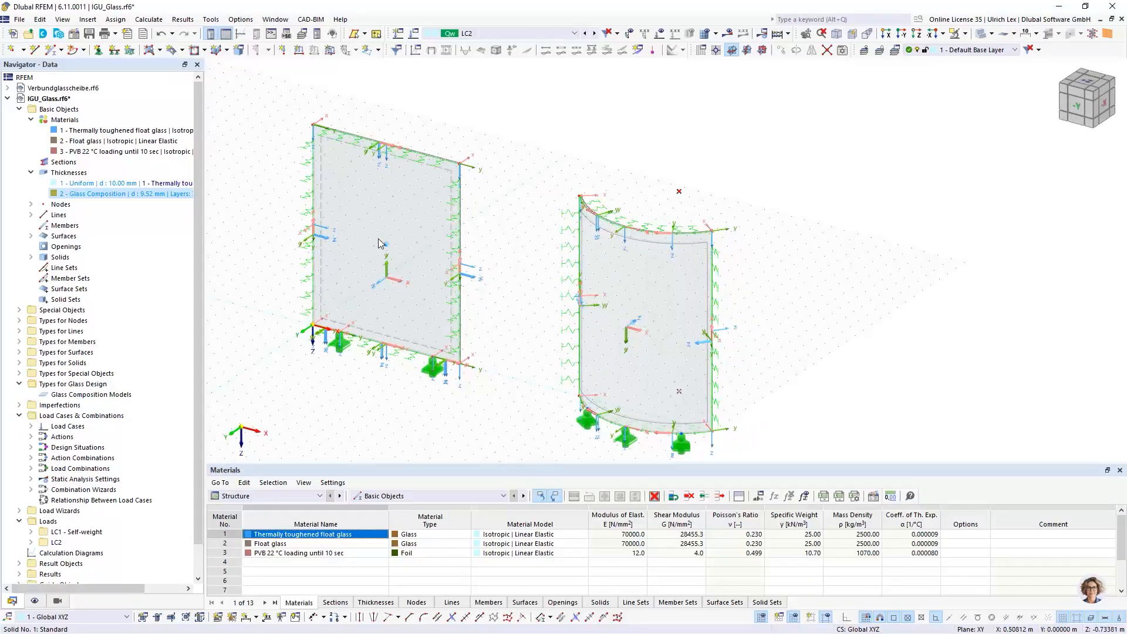
pyautogui.scroll(5, 379, 243)
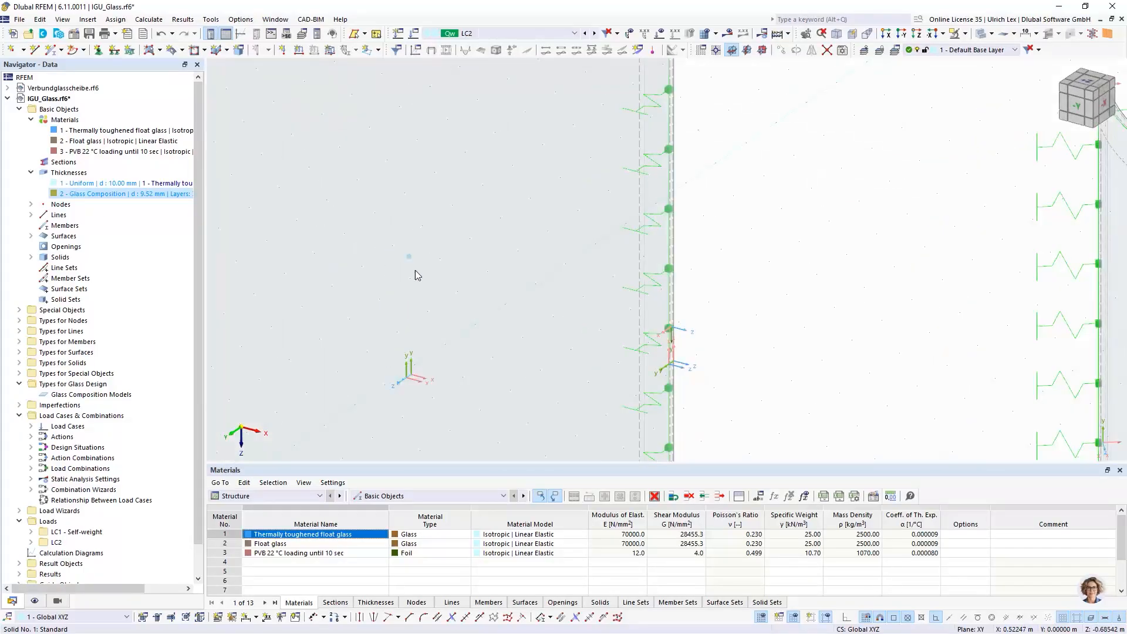
pyautogui.click(31, 258)
pyautogui.click(88, 278)
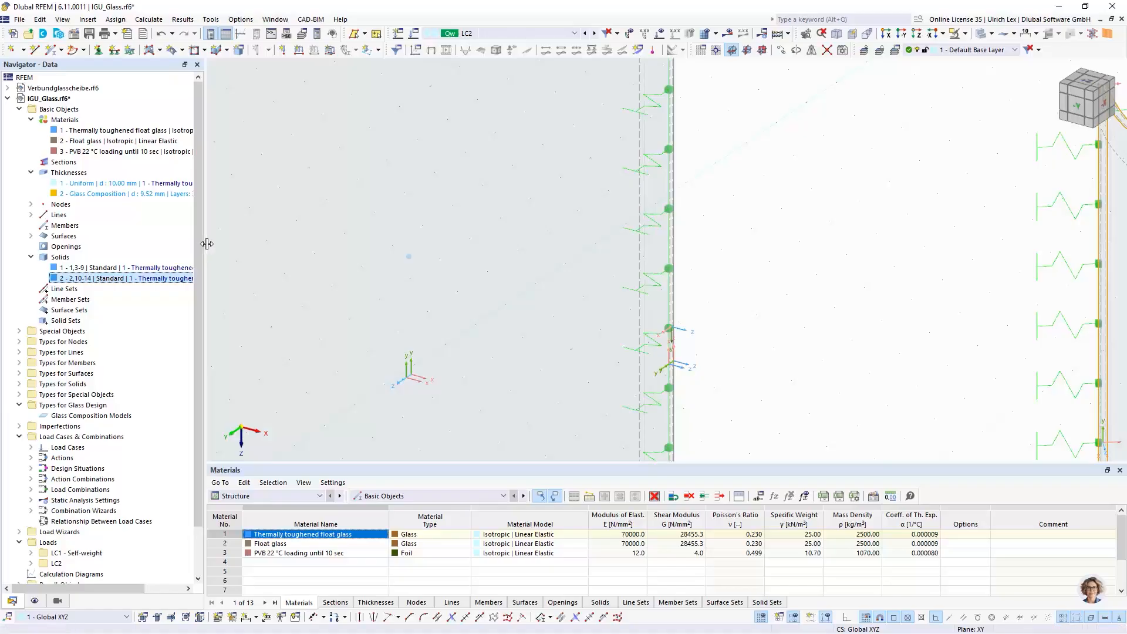
pyautogui.moveTo(203, 250)
pyautogui.mouseDown()
pyautogui.moveTo(262, 252)
pyautogui.moveTo(215, 252)
pyautogui.mouseUp()
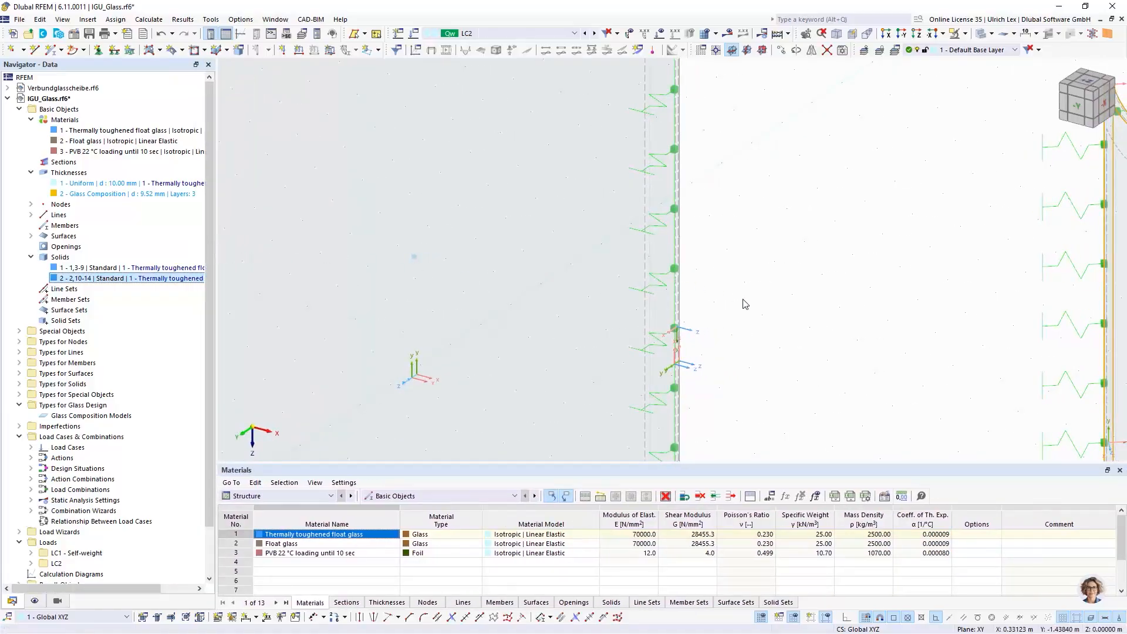
pyautogui.scroll(-3, 728, 295)
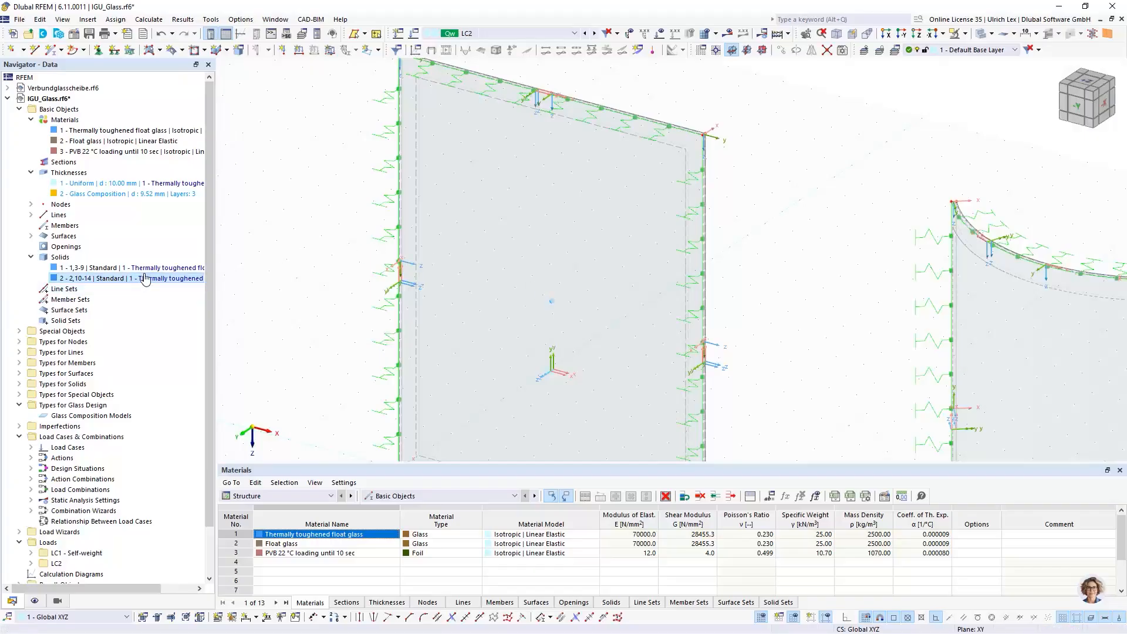
pyautogui.scroll(1, 678, 118)
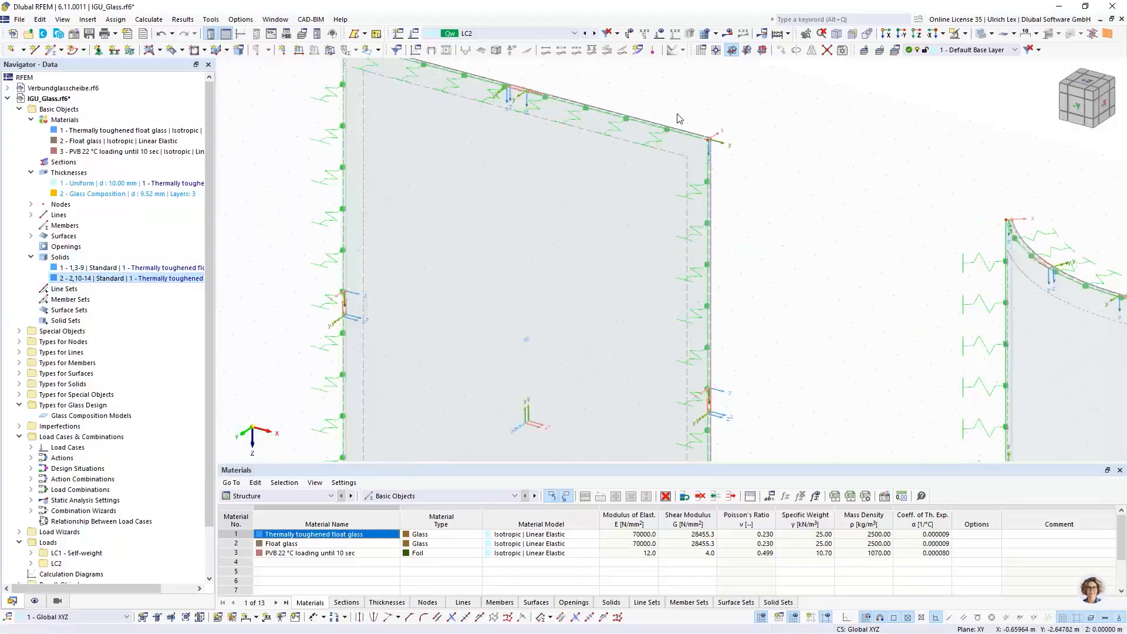
pyautogui.scroll(2, 678, 118)
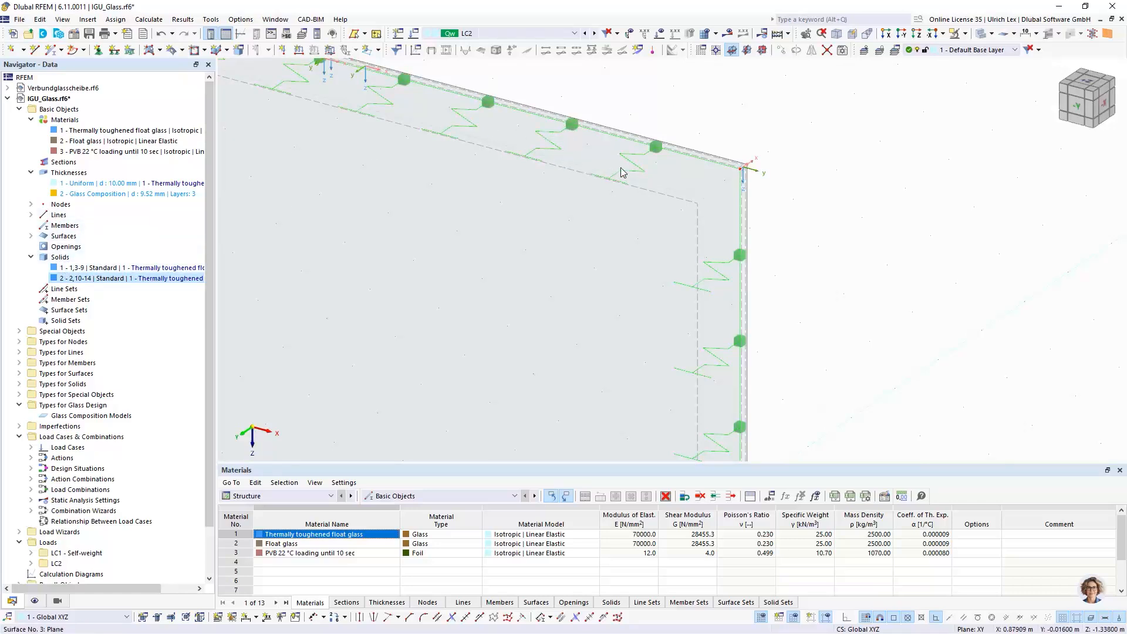
# Show the model as wireframe, and give the flat unit's front and back surfaces Standard stiffness with the 9.52 mm glass composition thickness.
pyautogui.click(31, 236)
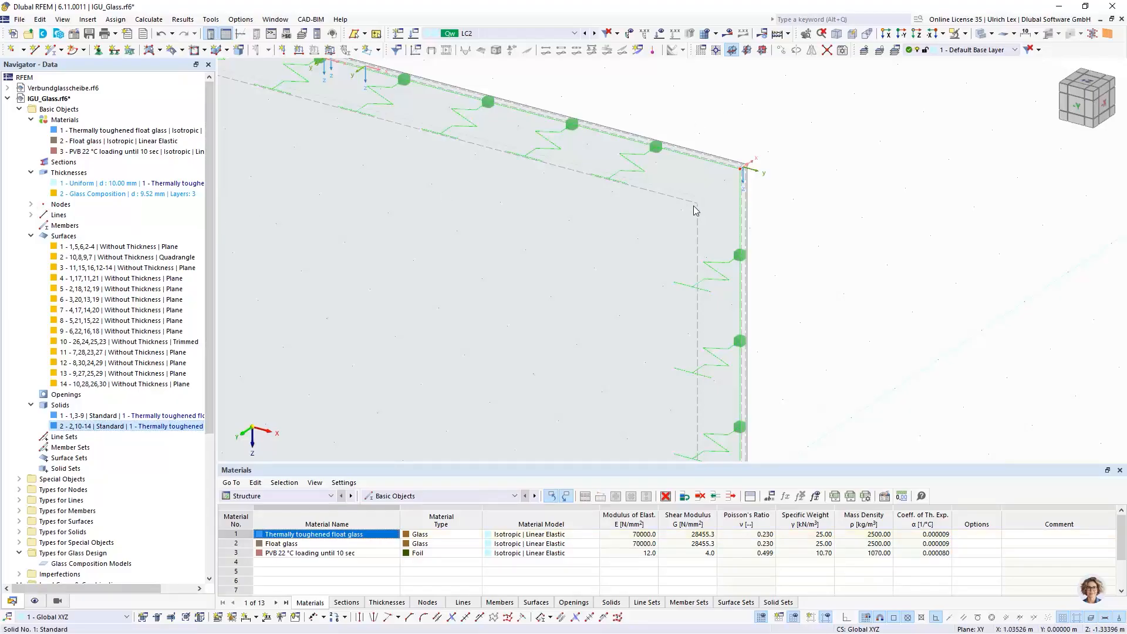
pyautogui.click(982, 33)
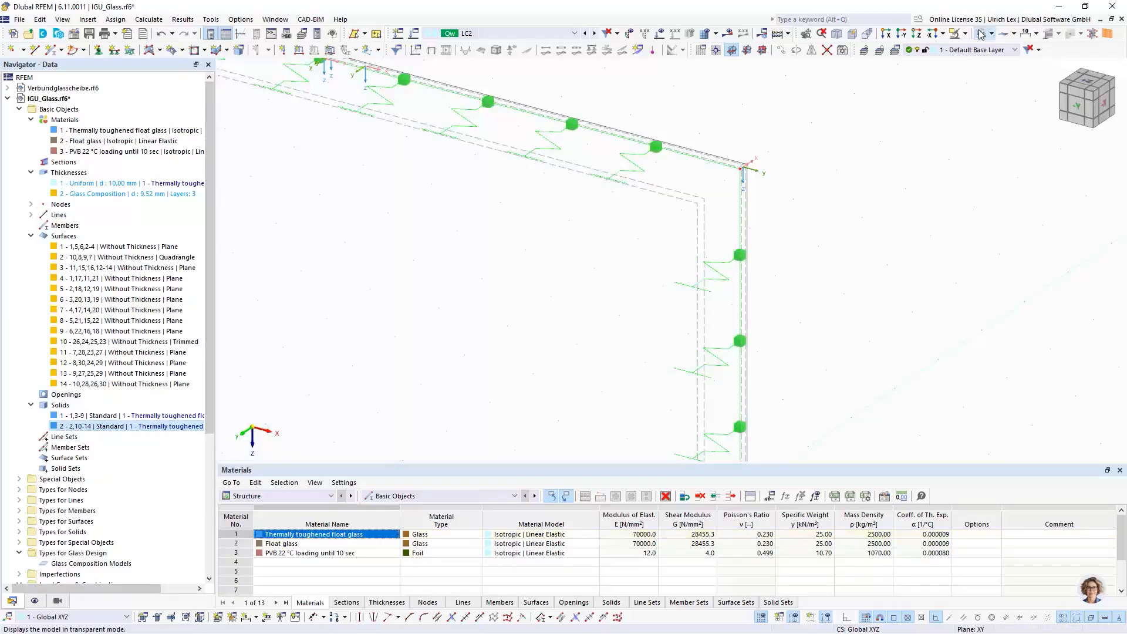
pyautogui.doubleClick(704, 207)
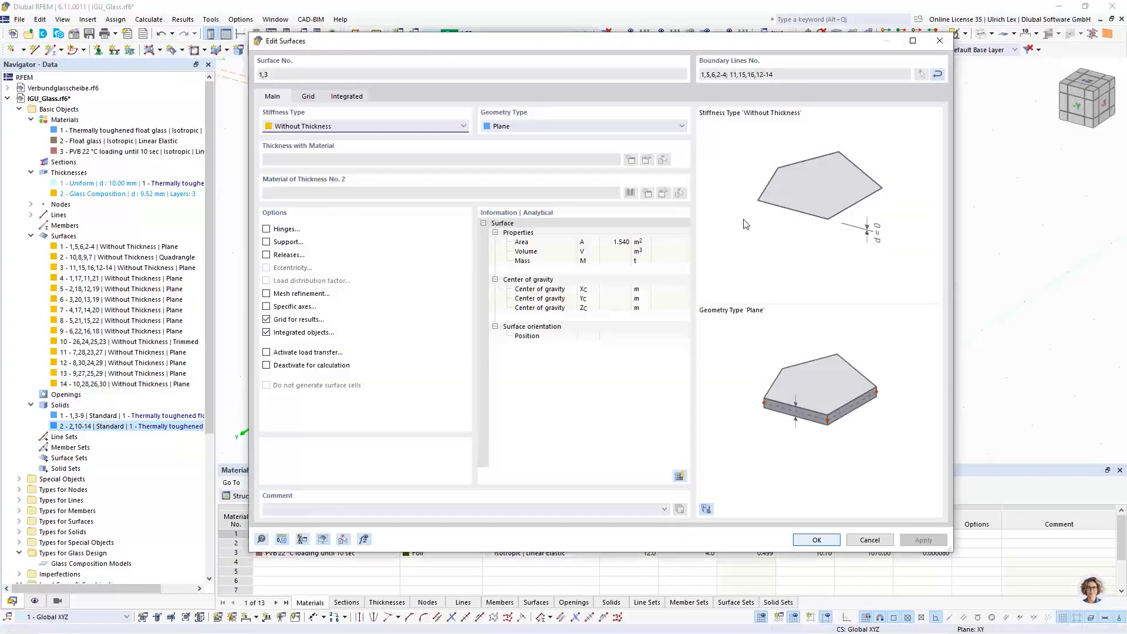
pyautogui.click(333, 131)
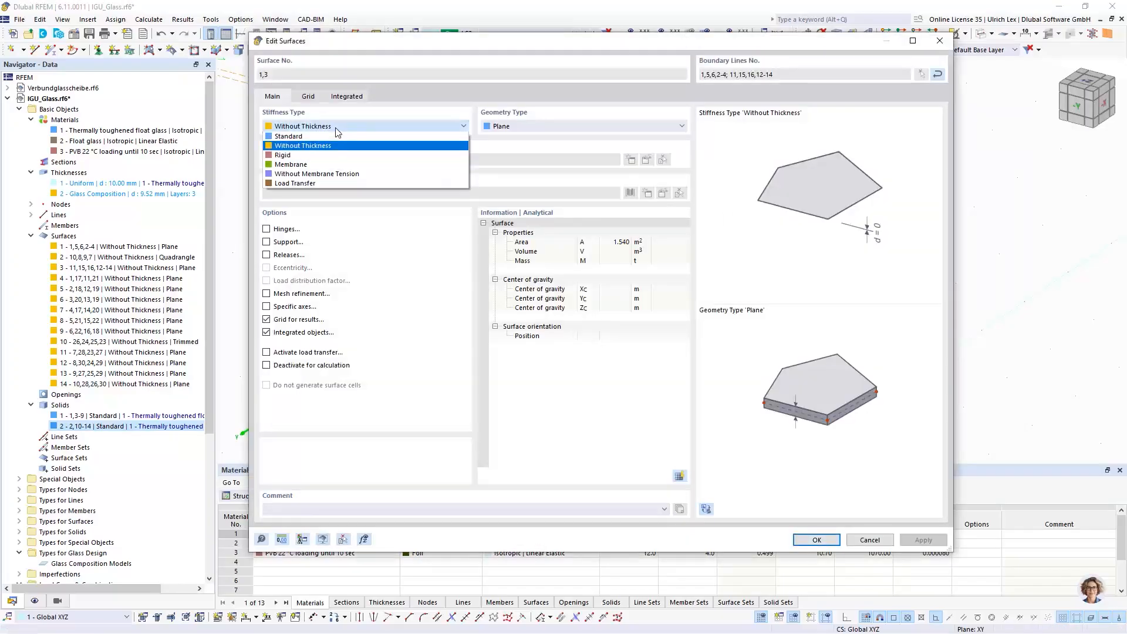
pyautogui.click(299, 136)
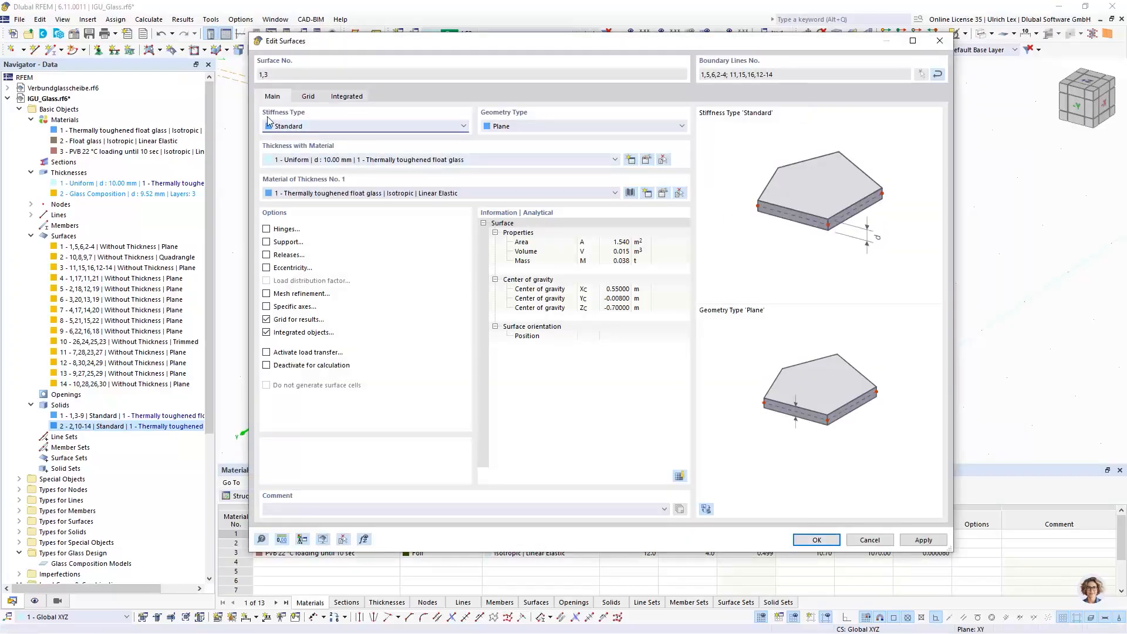
pyautogui.click(486, 161)
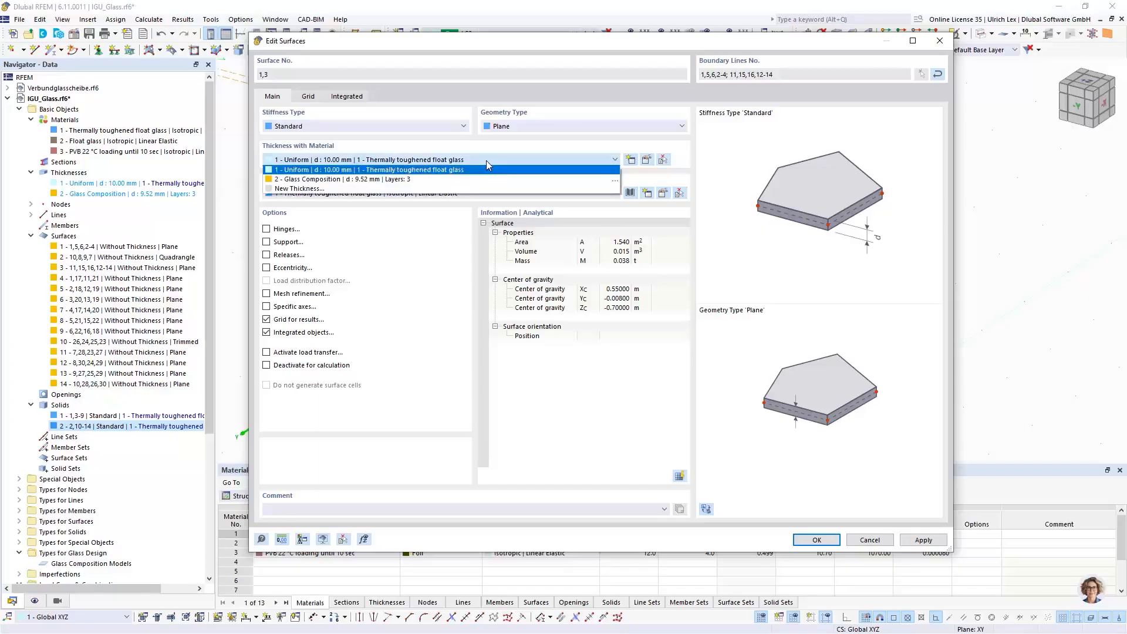
pyautogui.click(328, 179)
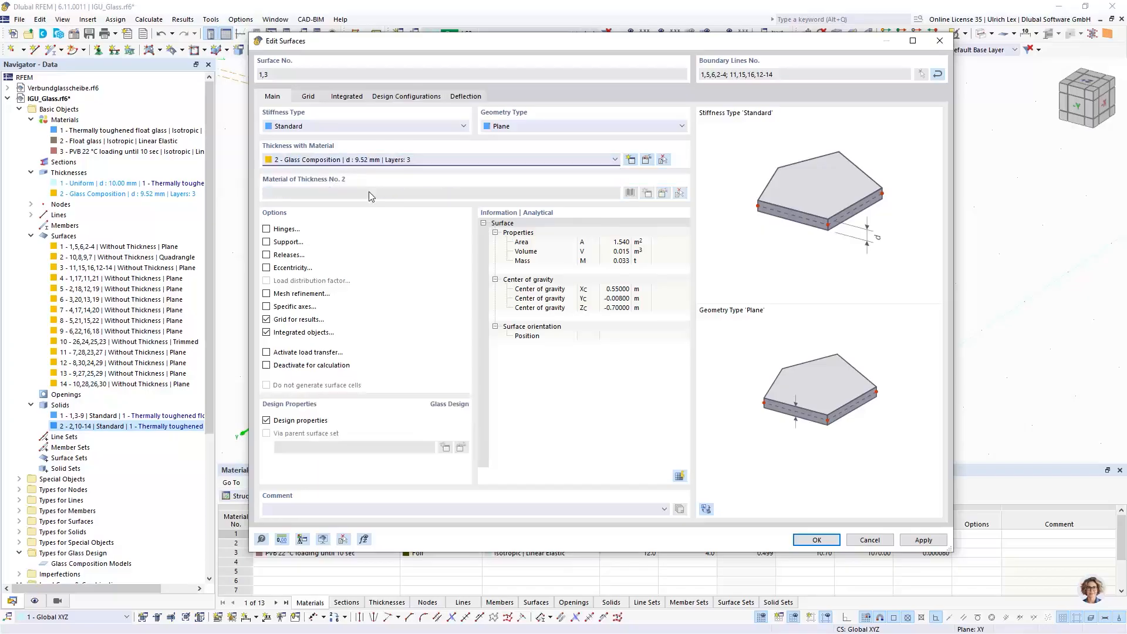
pyautogui.click(818, 540)
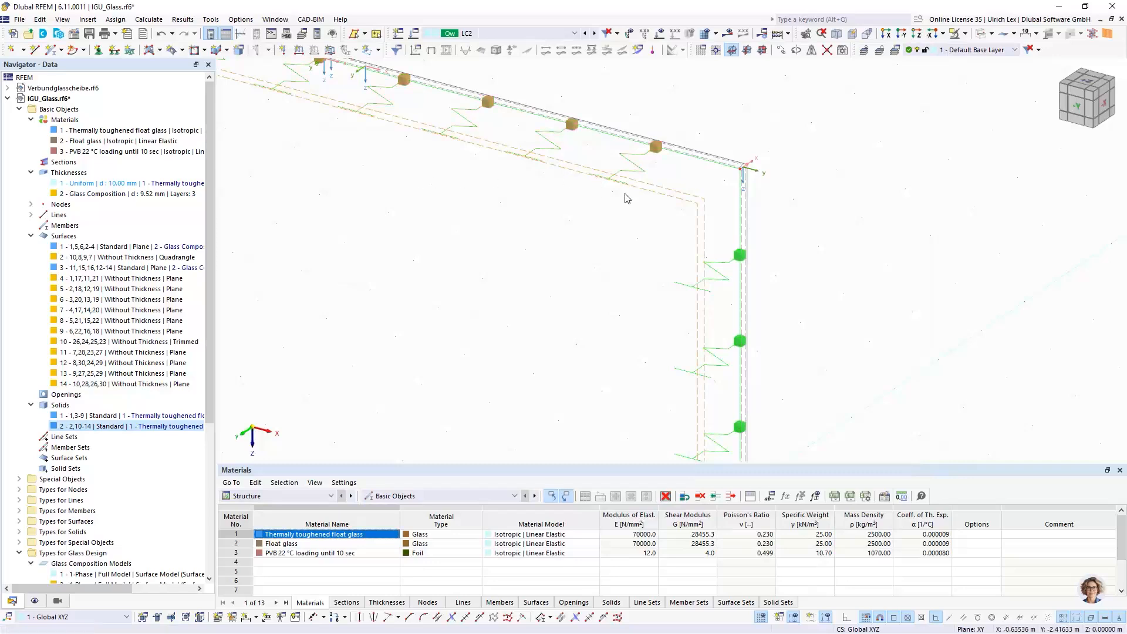
# Open the curved unit's inner and outer pane surfaces together for editing.
pyautogui.scroll(5, 614, 269)
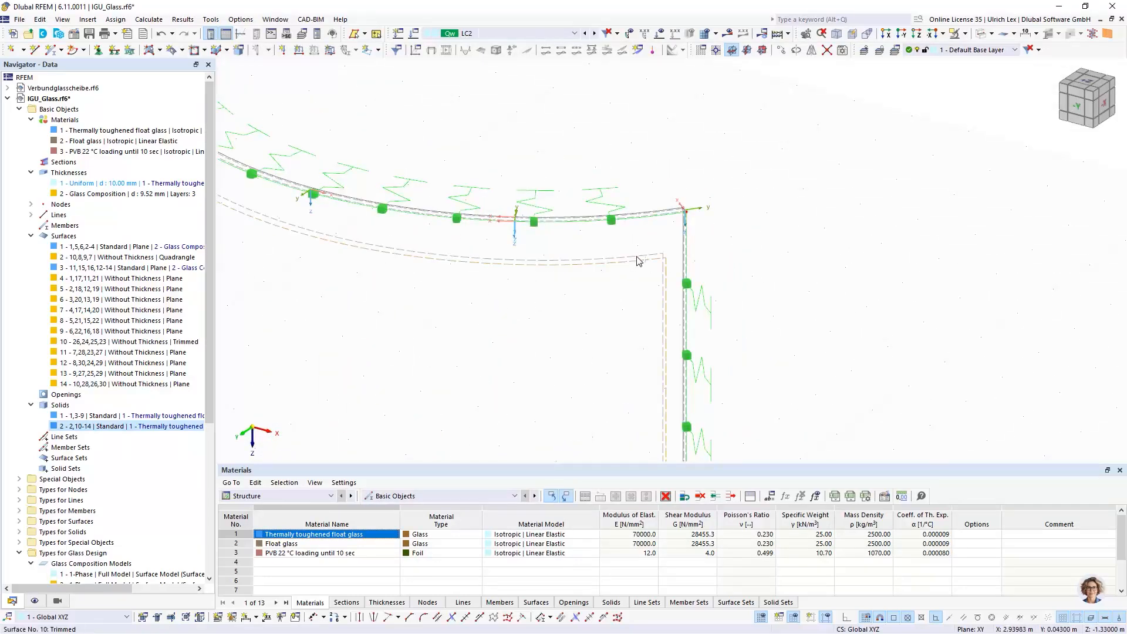
pyautogui.doubleClick(639, 261)
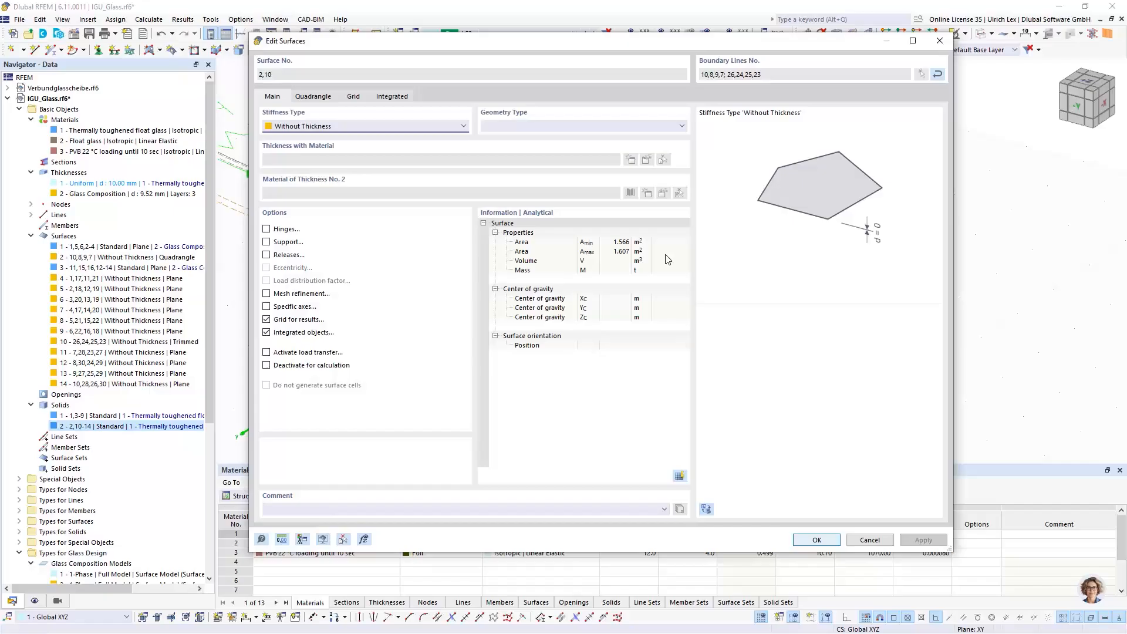
# Give surfaces 2 and 10 Standard stiffness, Quadrangle geometry and the thickness 2 - Glass Composition.
pyautogui.click(364, 126)
pyautogui.click(361, 136)
pyautogui.click(516, 125)
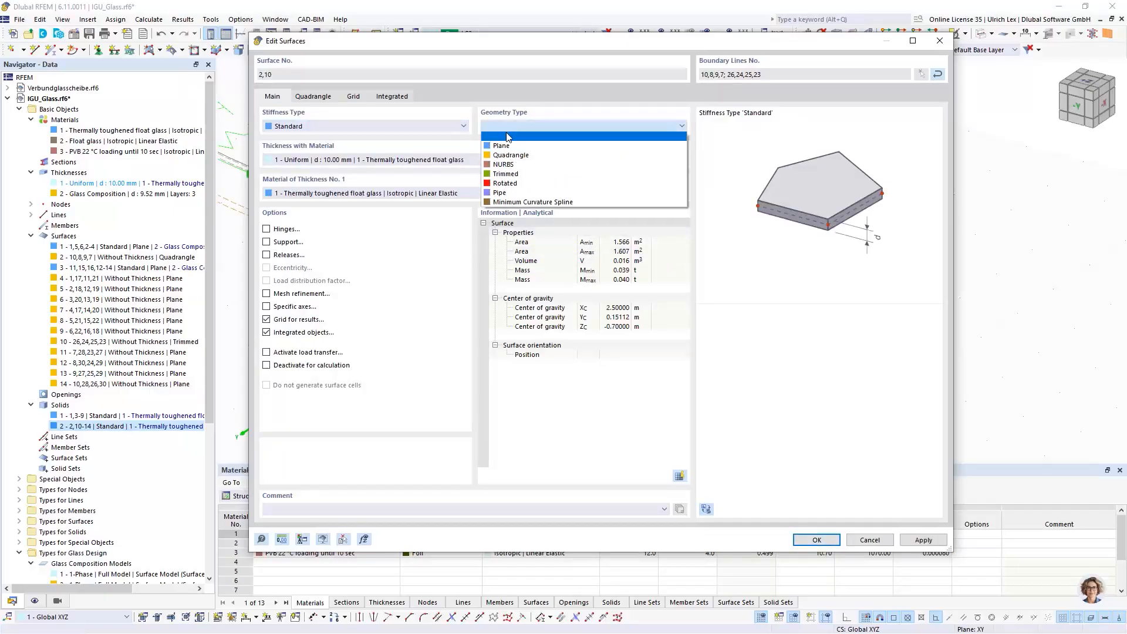
pyautogui.click(520, 156)
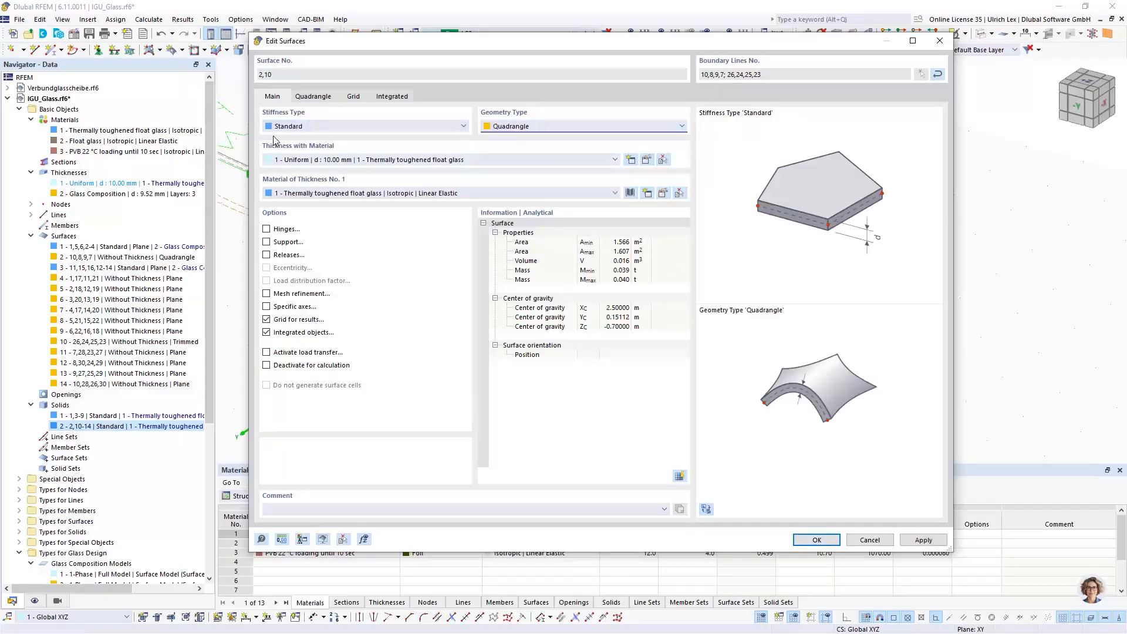
pyautogui.click(458, 159)
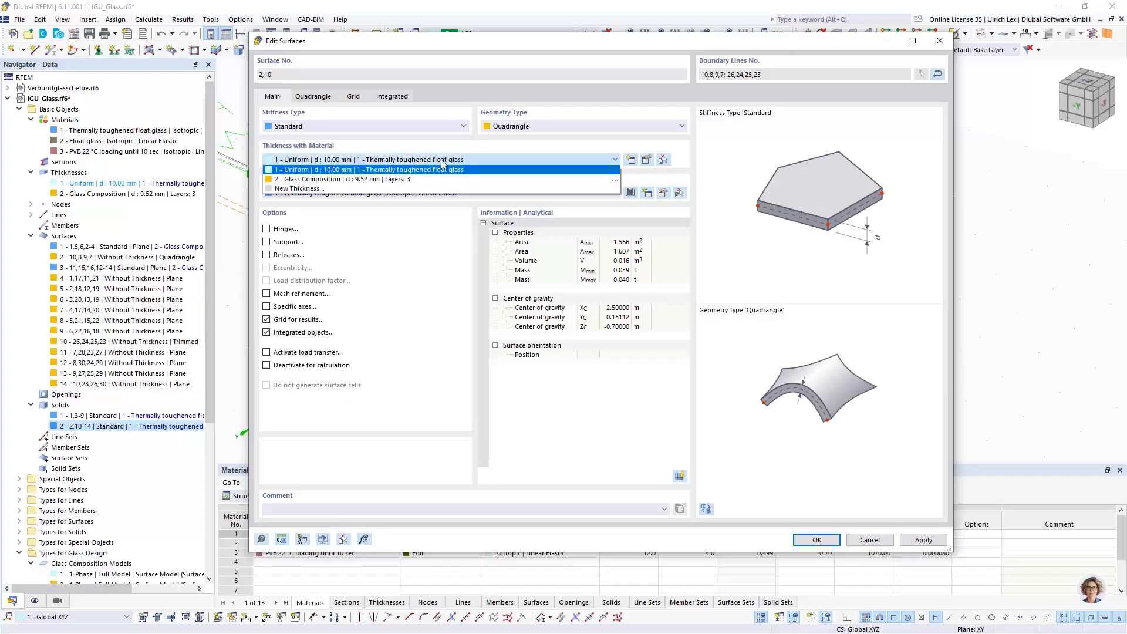
pyautogui.click(311, 179)
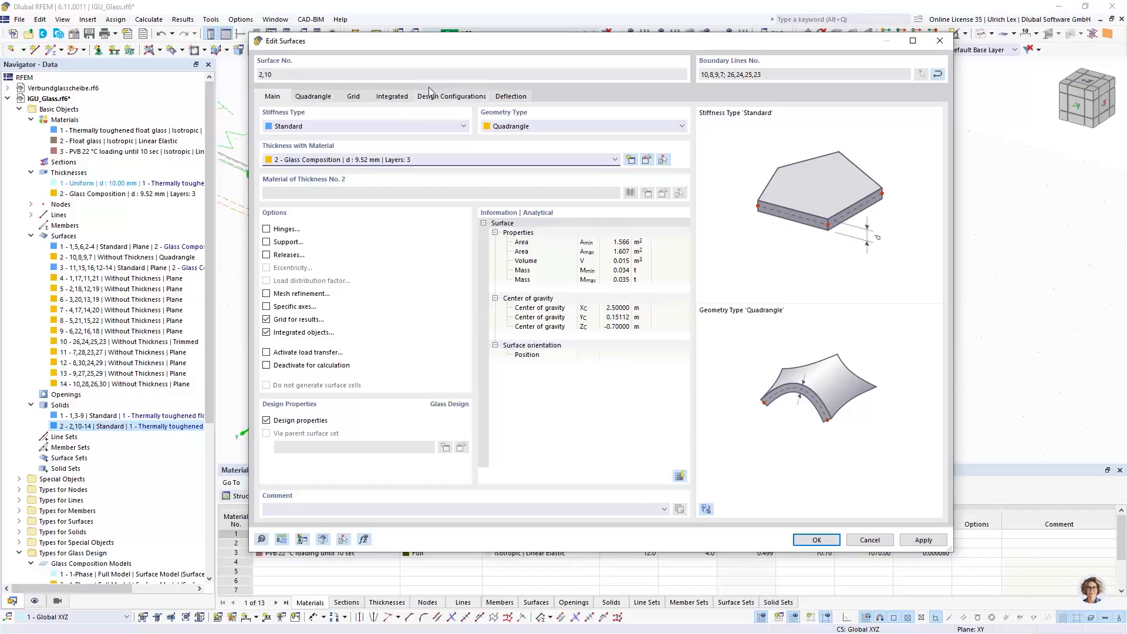
# Define the deflection reference length of surfaces 2 and 10 manually from the curved pane's upper edge line and accept the surface changes.
pyautogui.click(522, 98)
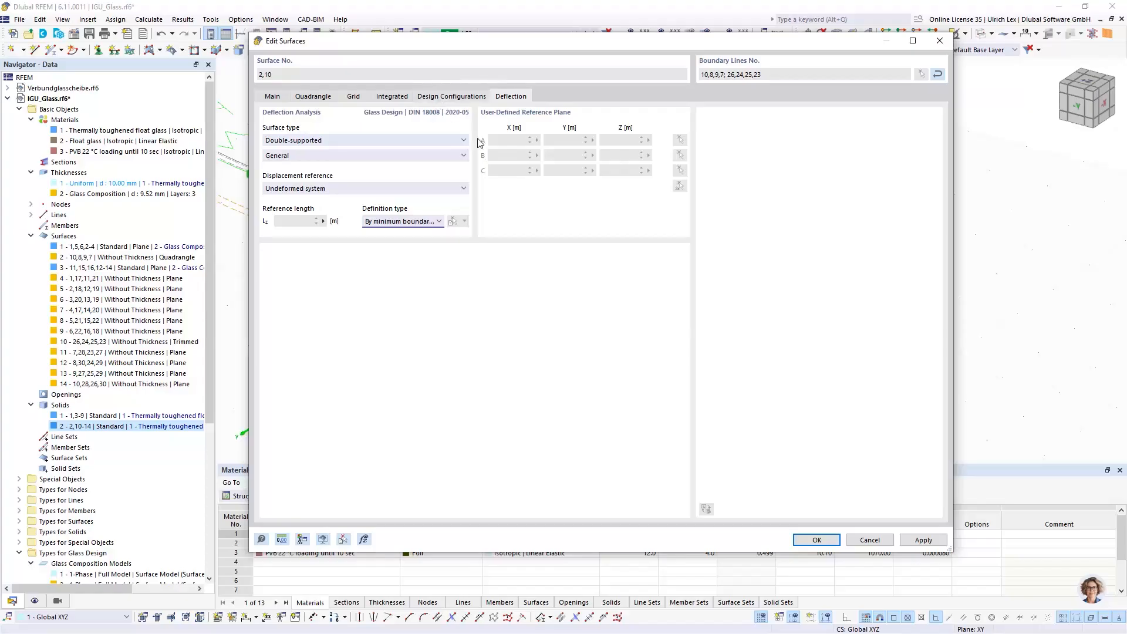
pyautogui.click(279, 97)
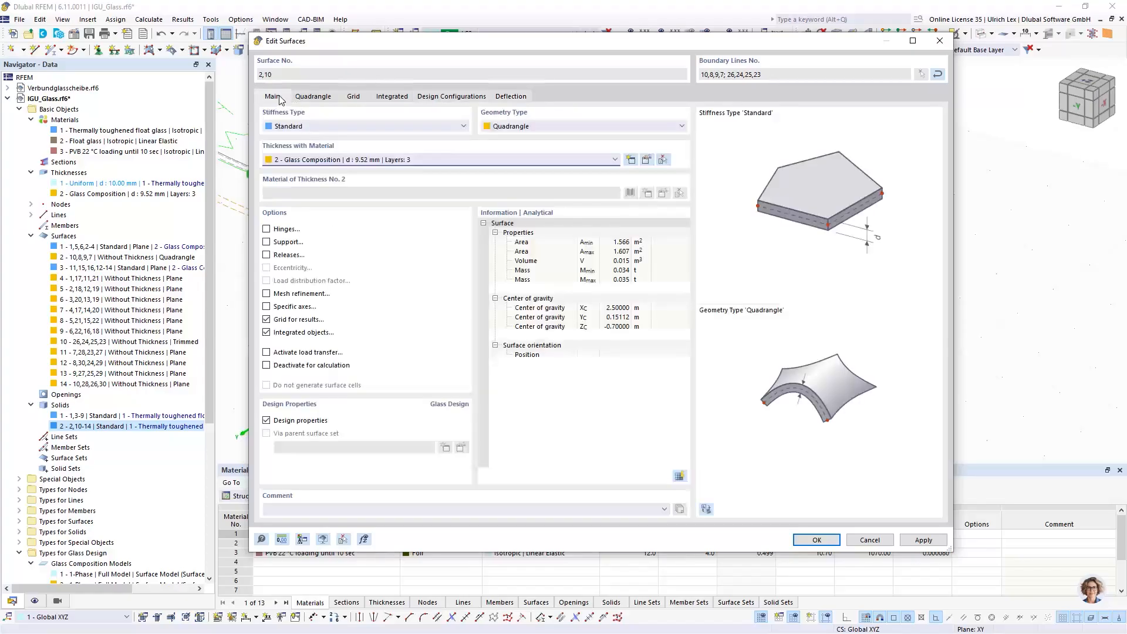
pyautogui.click(510, 97)
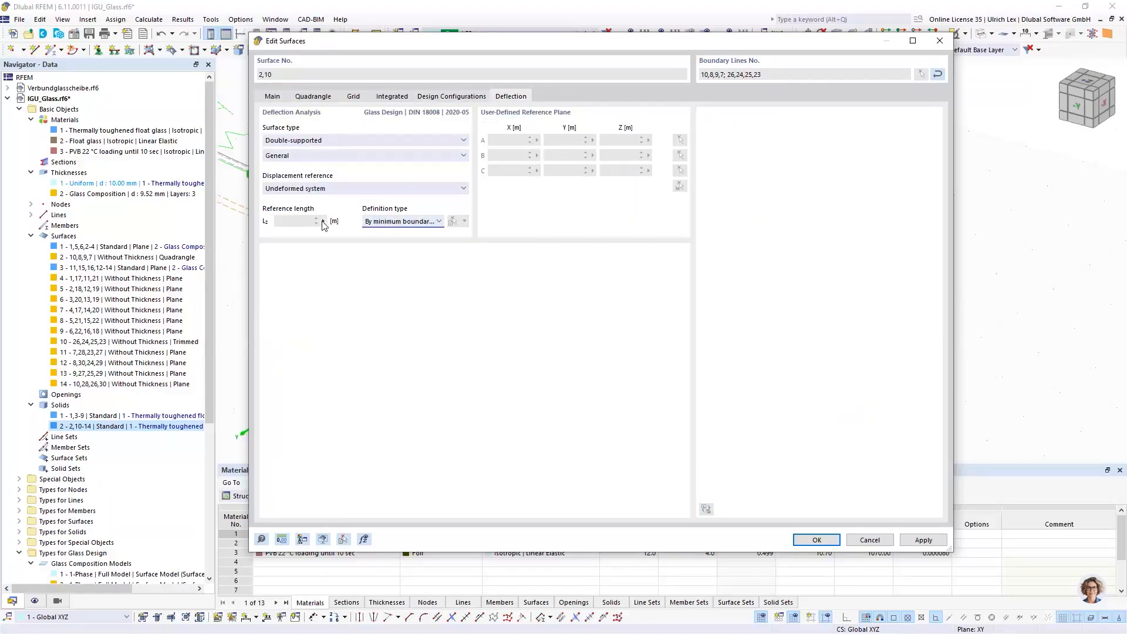
pyautogui.click(398, 223)
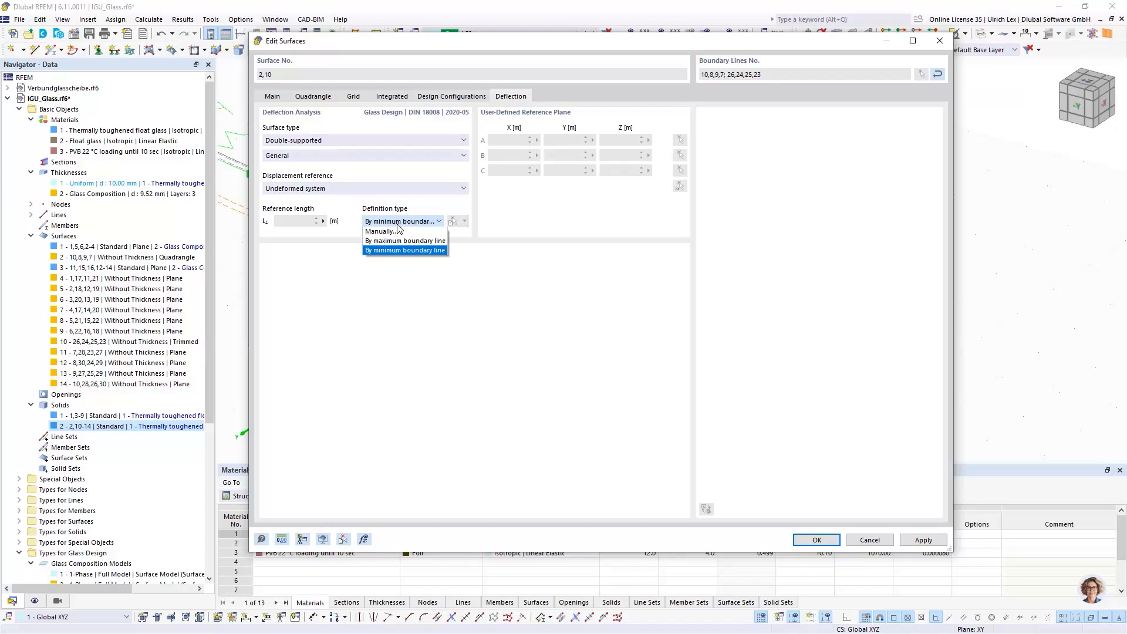
pyautogui.click(439, 222)
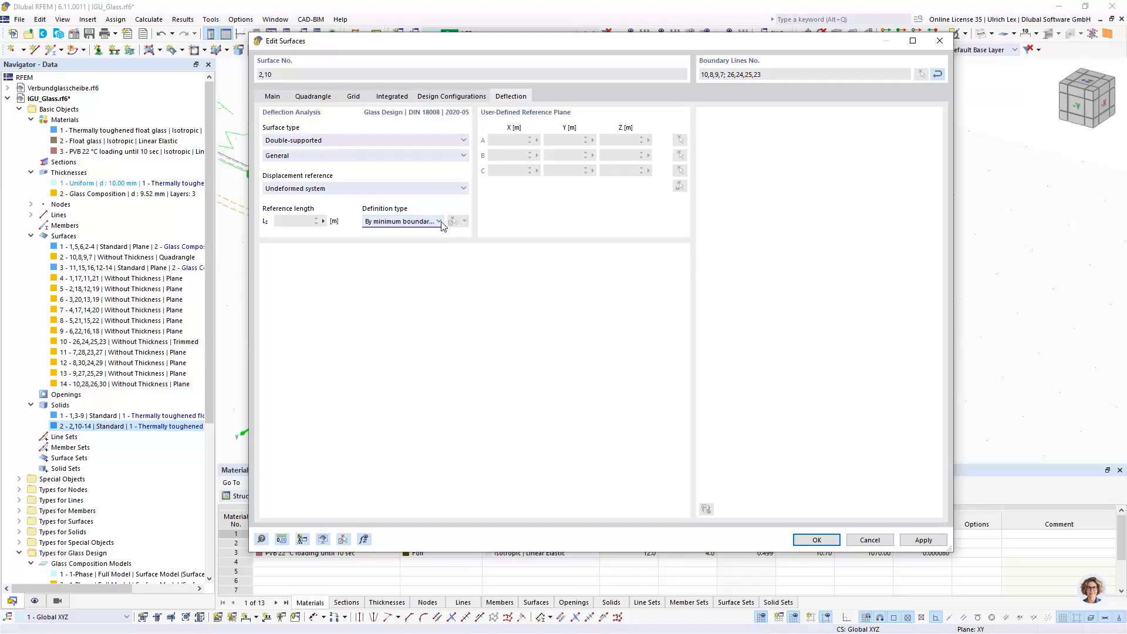
pyautogui.click(430, 226)
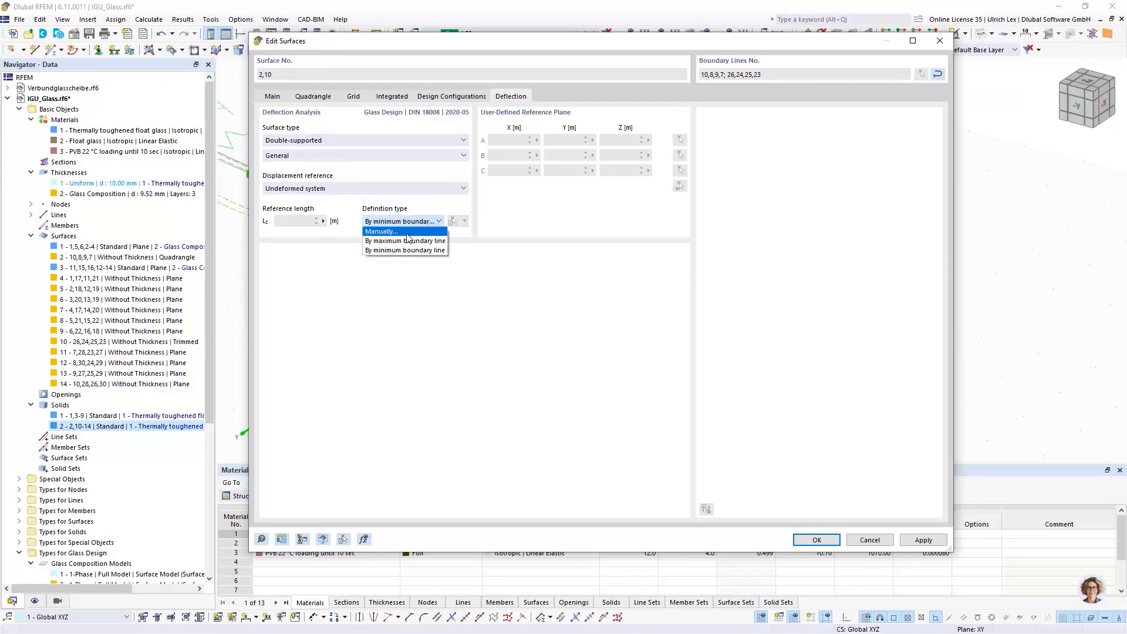
pyautogui.click(434, 232)
pyautogui.click(466, 225)
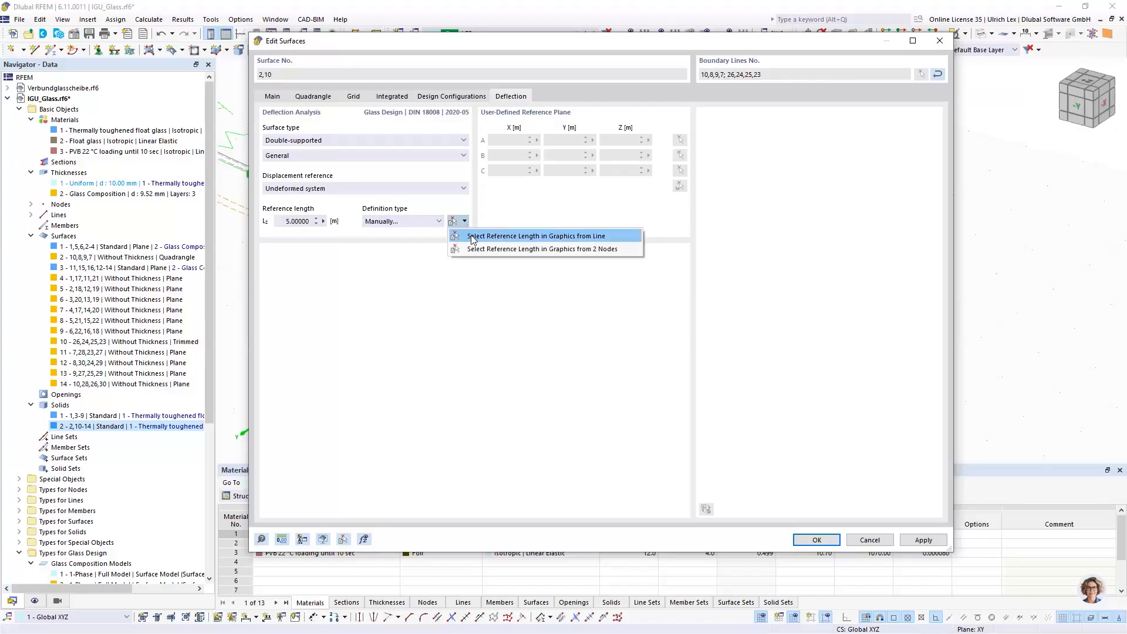
pyautogui.click(479, 231)
pyautogui.scroll(4, 546, 229)
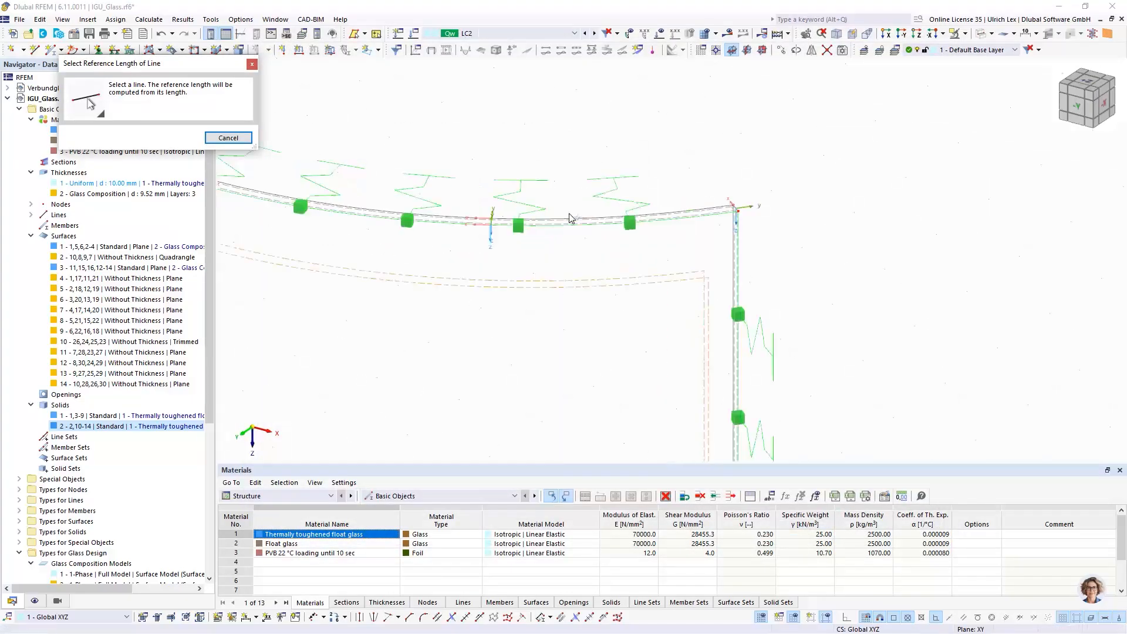
pyautogui.click(580, 237)
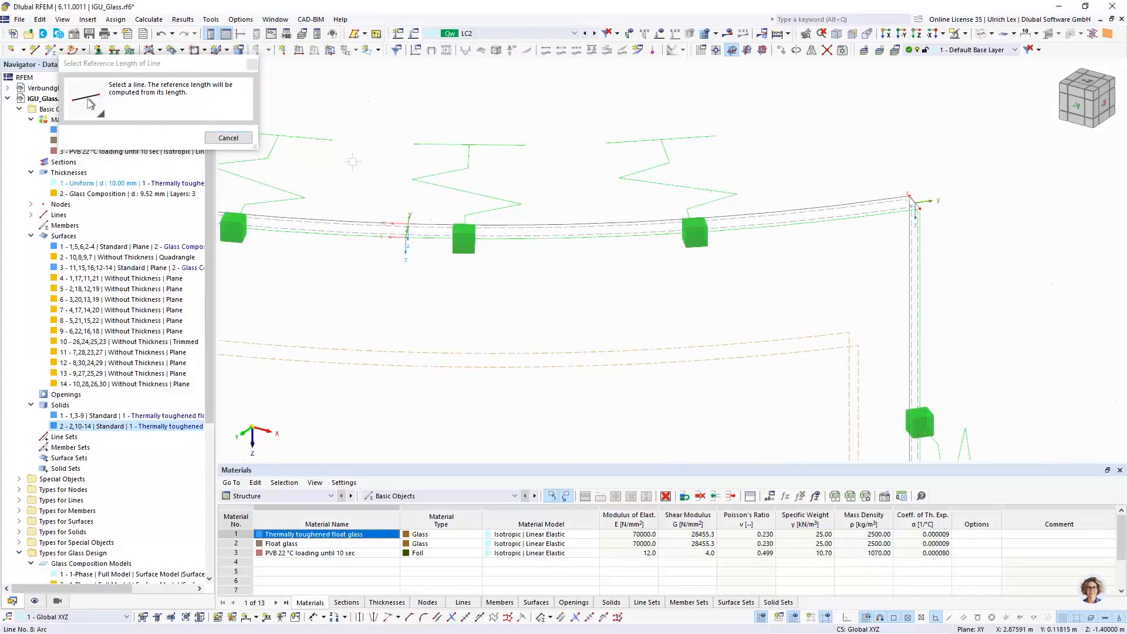
pyautogui.click(822, 540)
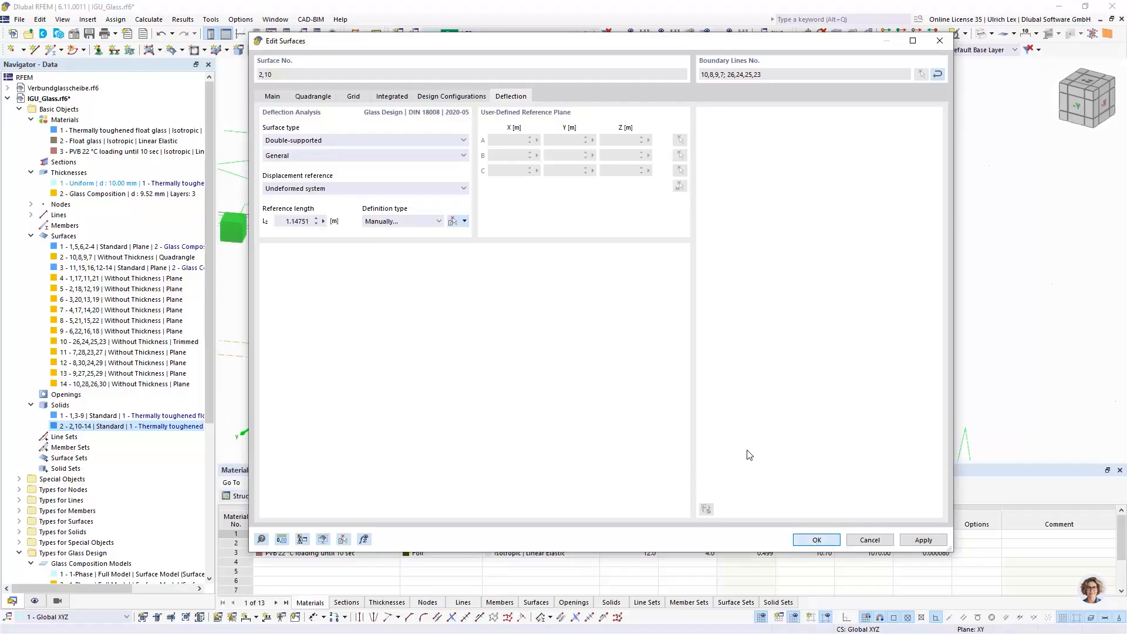
# Edit surfaces 1 and 3 so their deflection reference length is defined manually from the flat pane's upper edge line.
pyautogui.scroll(-5, 549, 179)
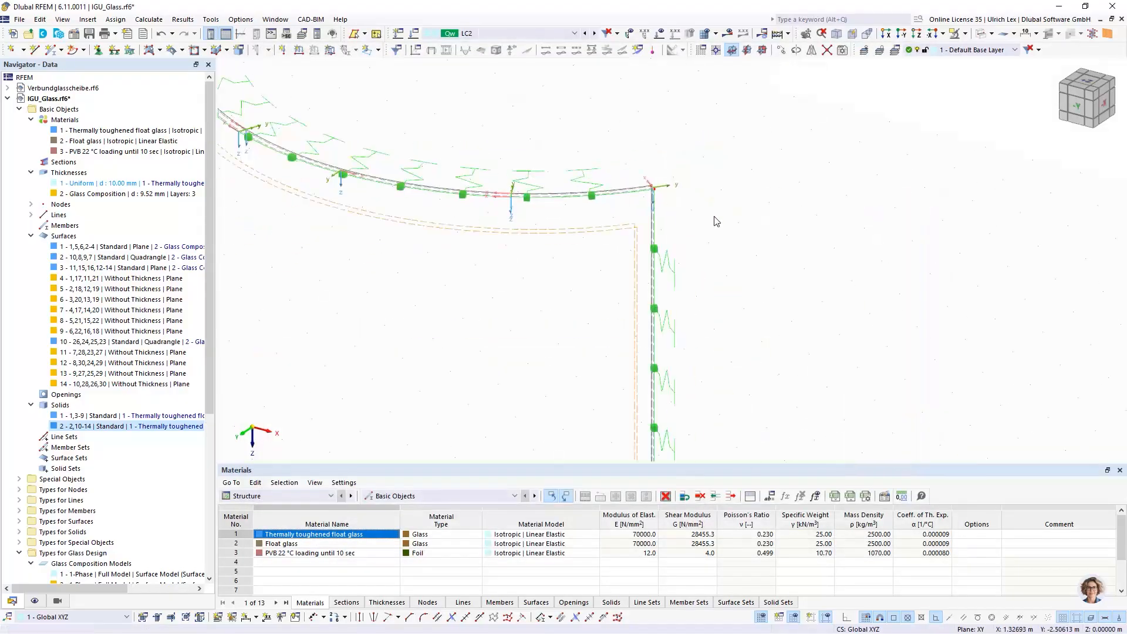
pyautogui.scroll(-4, 753, 230)
pyautogui.scroll(5, 337, 125)
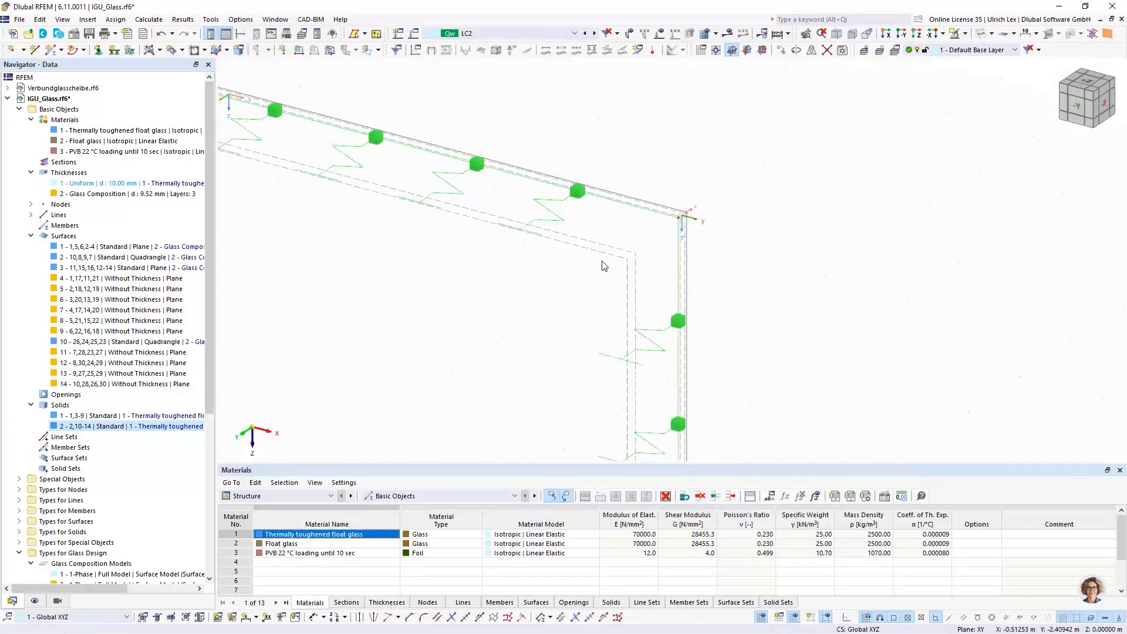
pyautogui.moveTo(595, 281); pyautogui.dragTo(576, 232)
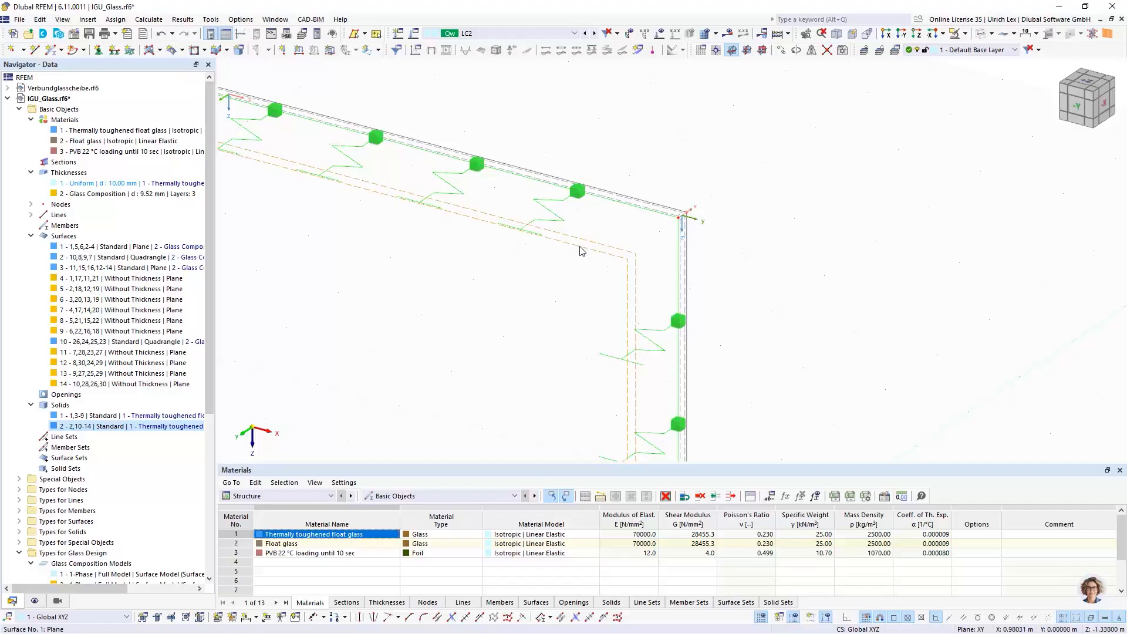
pyautogui.doubleClick(581, 250)
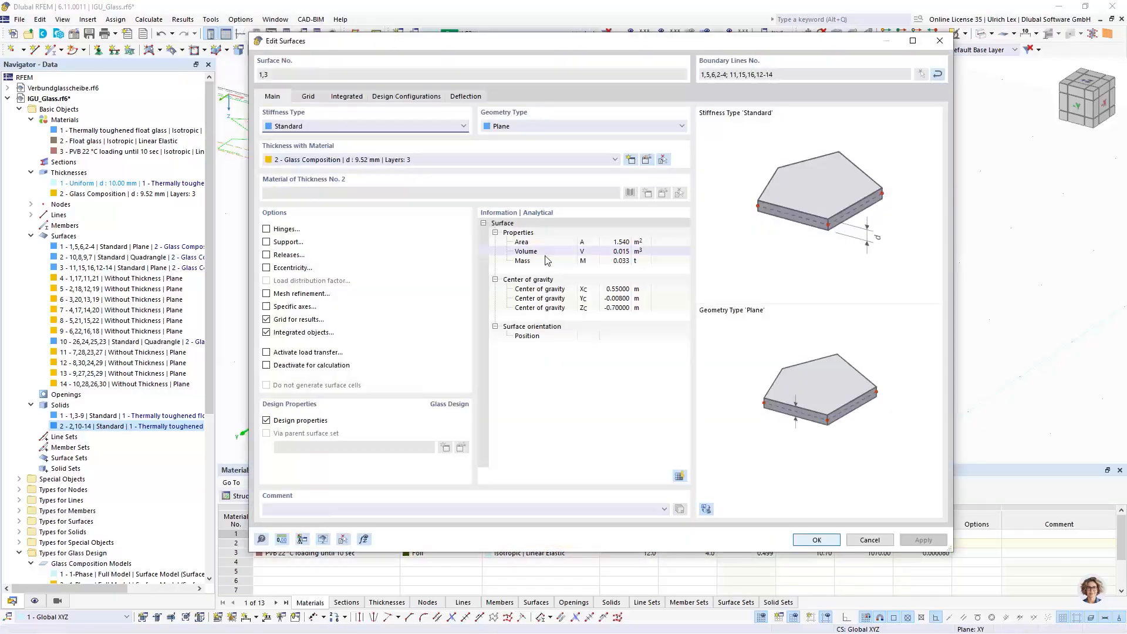
pyautogui.click(464, 98)
pyautogui.click(443, 221)
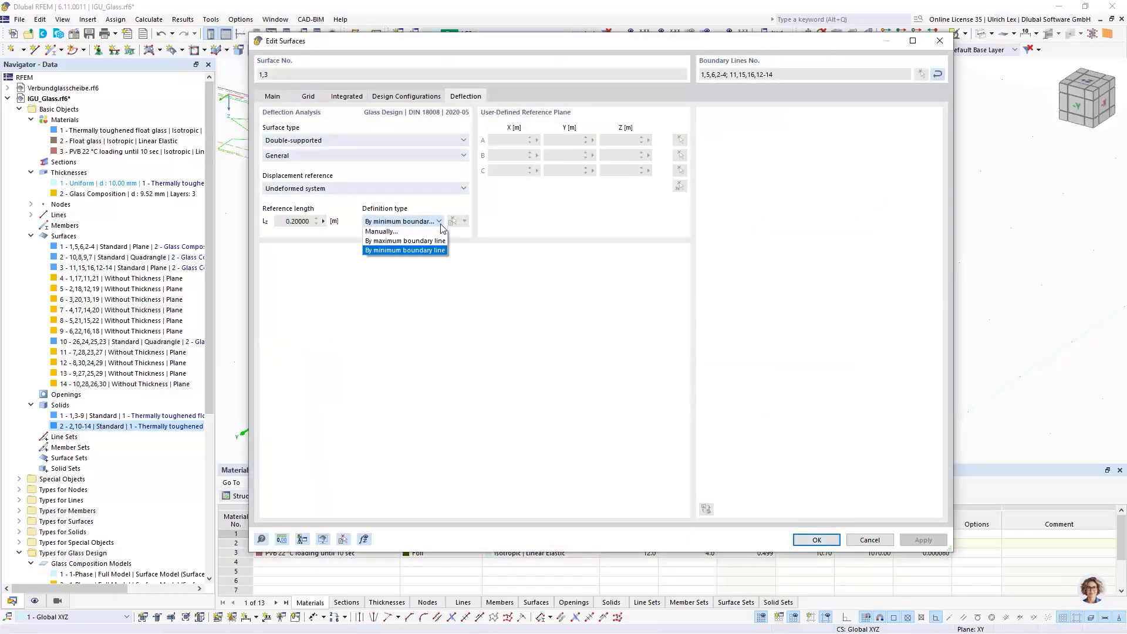
pyautogui.click(427, 233)
pyautogui.click(464, 221)
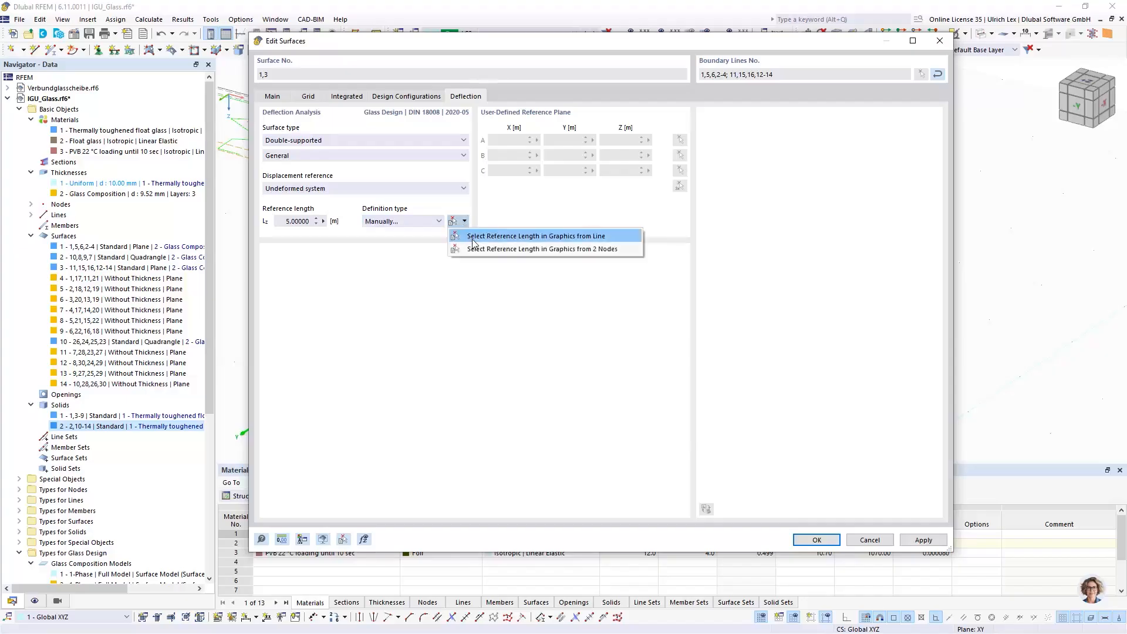
pyautogui.click(477, 236)
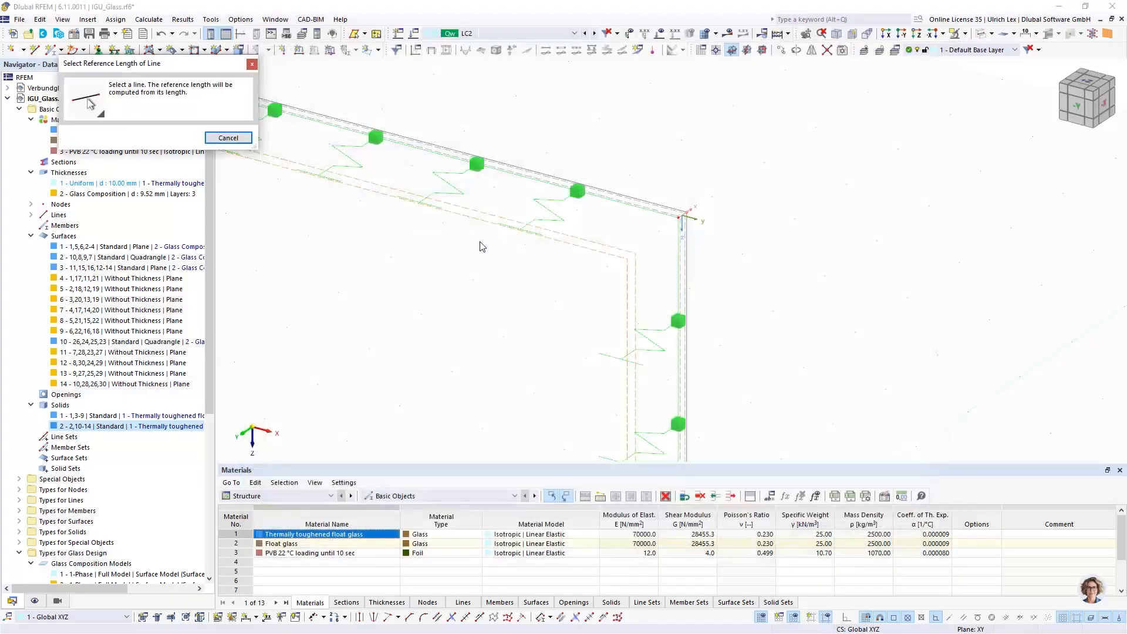
pyautogui.click(631, 206)
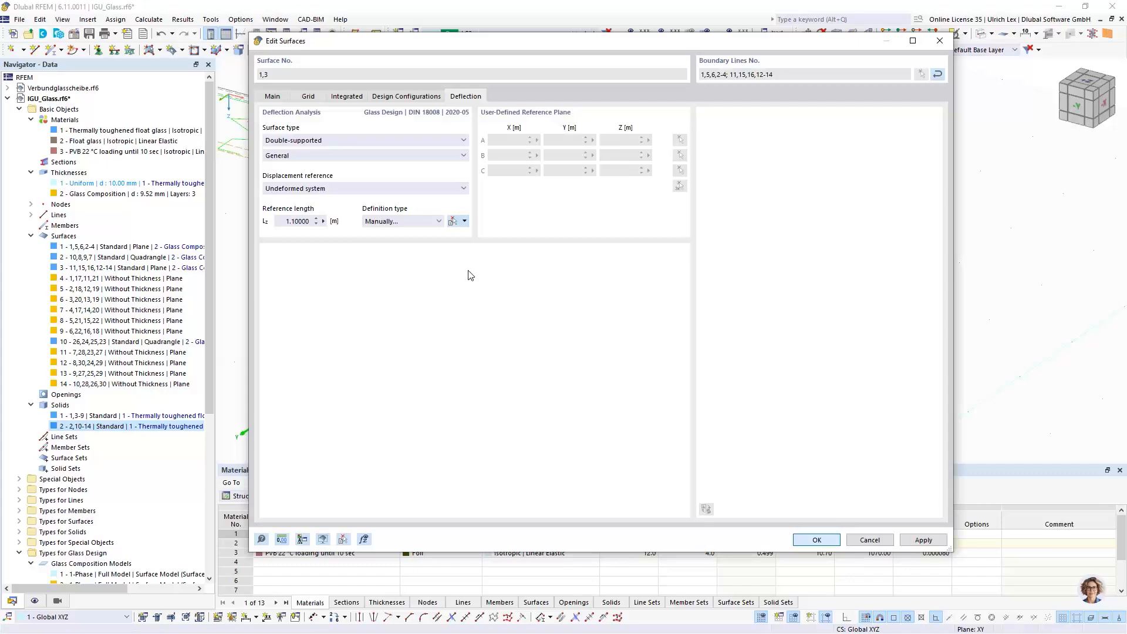
pyautogui.press('Return')
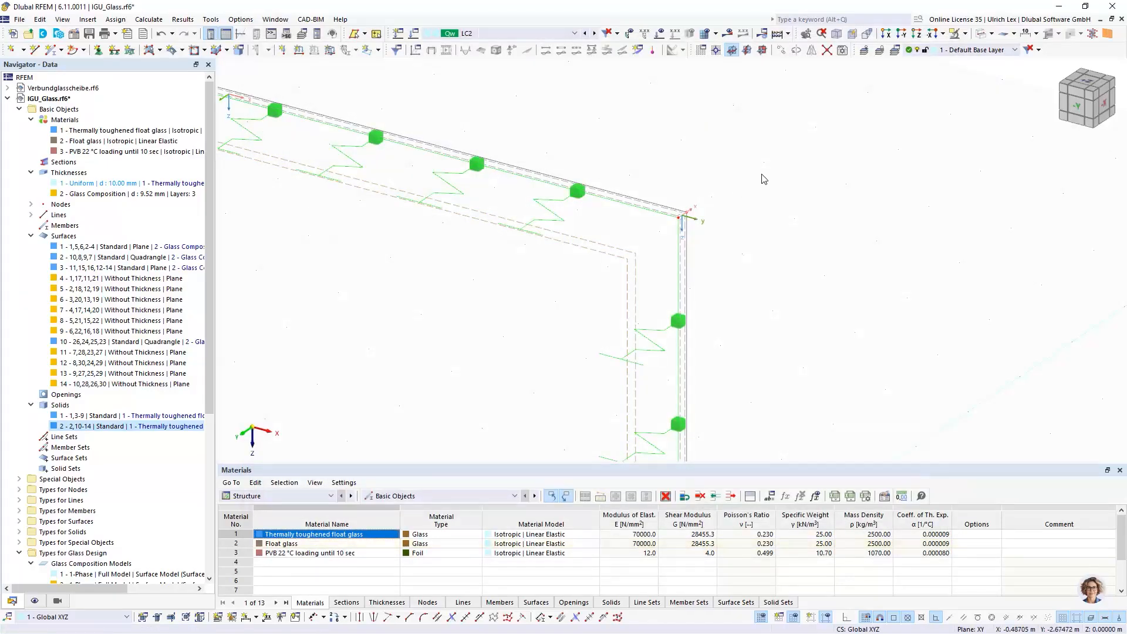
# Examine the curved glass unit's upper corner, edge surfaces and line supports up close and as a whole.
pyautogui.scroll(-4, 505, 202)
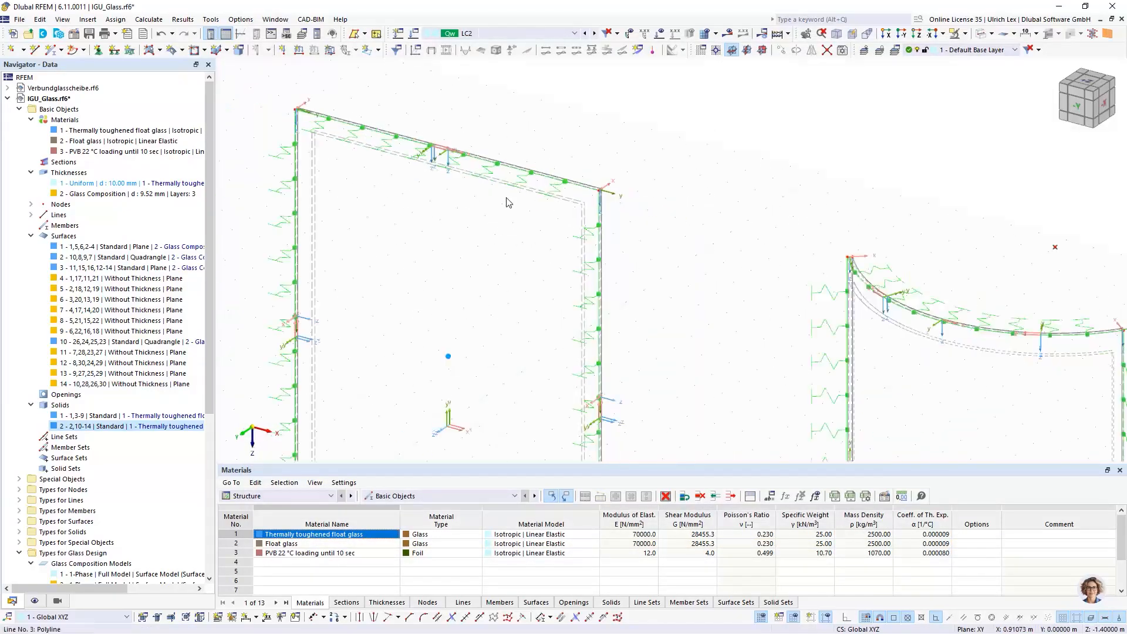
pyautogui.scroll(2, 610, 361)
pyautogui.keyDown('ctrl'); pyautogui.moveTo(608, 358); pyautogui.dragTo(666, 355, button='middle'); pyautogui.keyUp('ctrl')
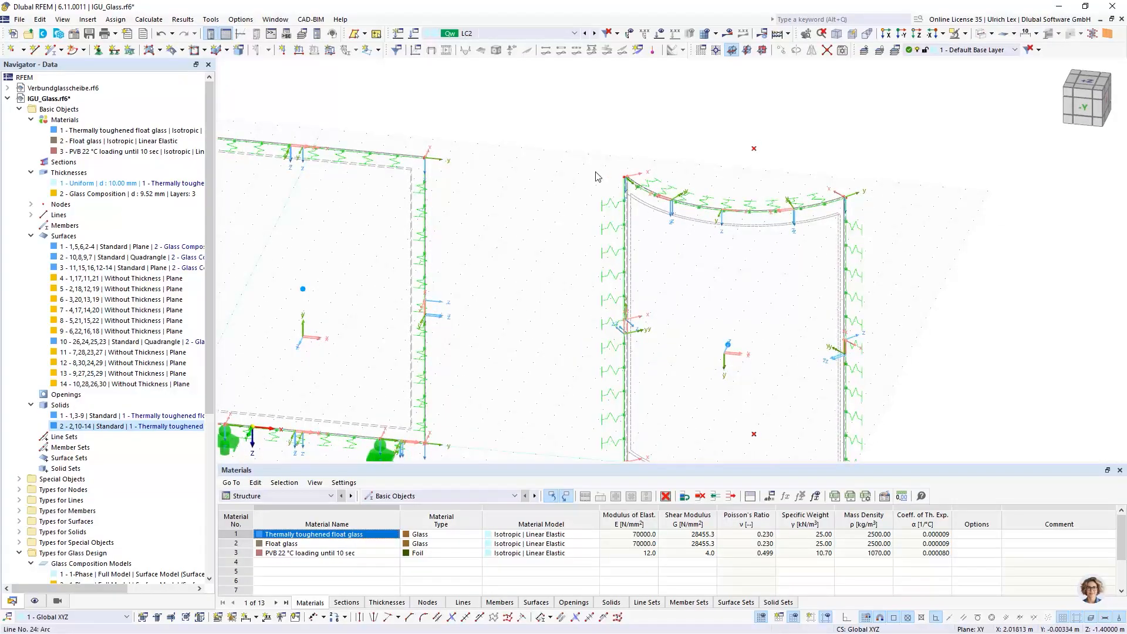
pyautogui.scroll(6, 625, 177)
pyautogui.scroll(2, 678, 190)
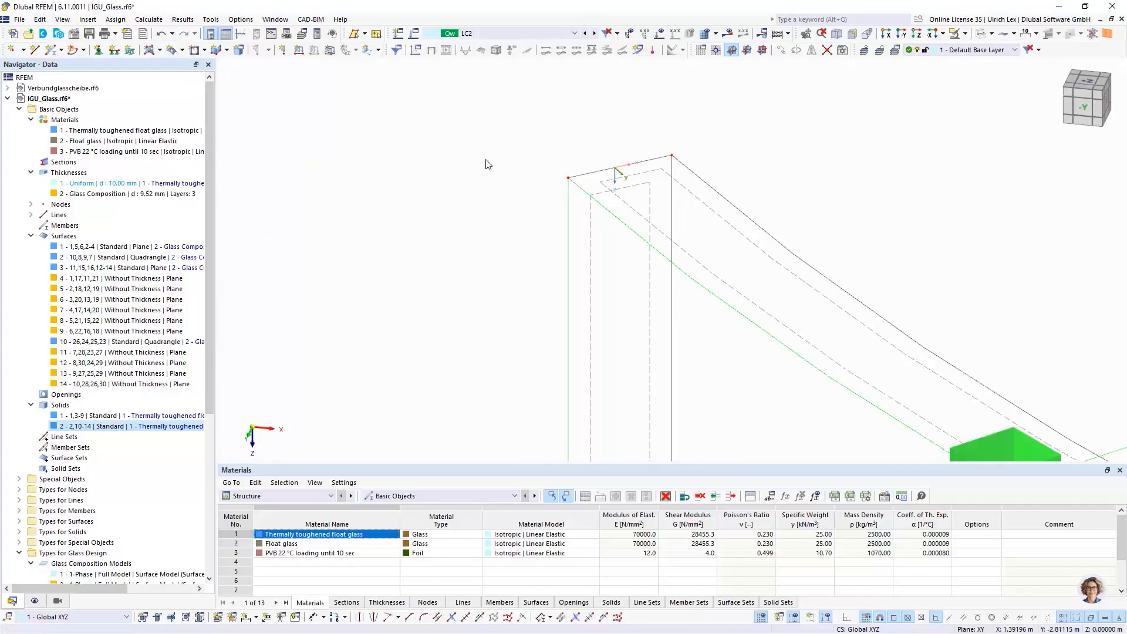
pyautogui.scroll(-3, 587, 198)
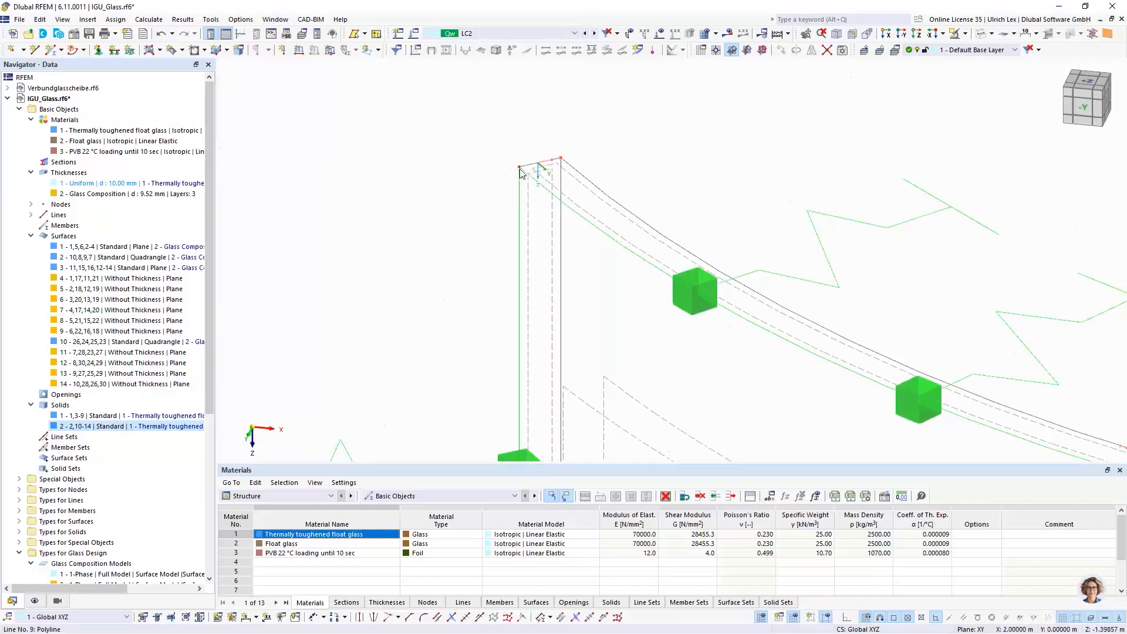
pyautogui.scroll(-2, 464, 138)
pyautogui.scroll(-3, 529, 306)
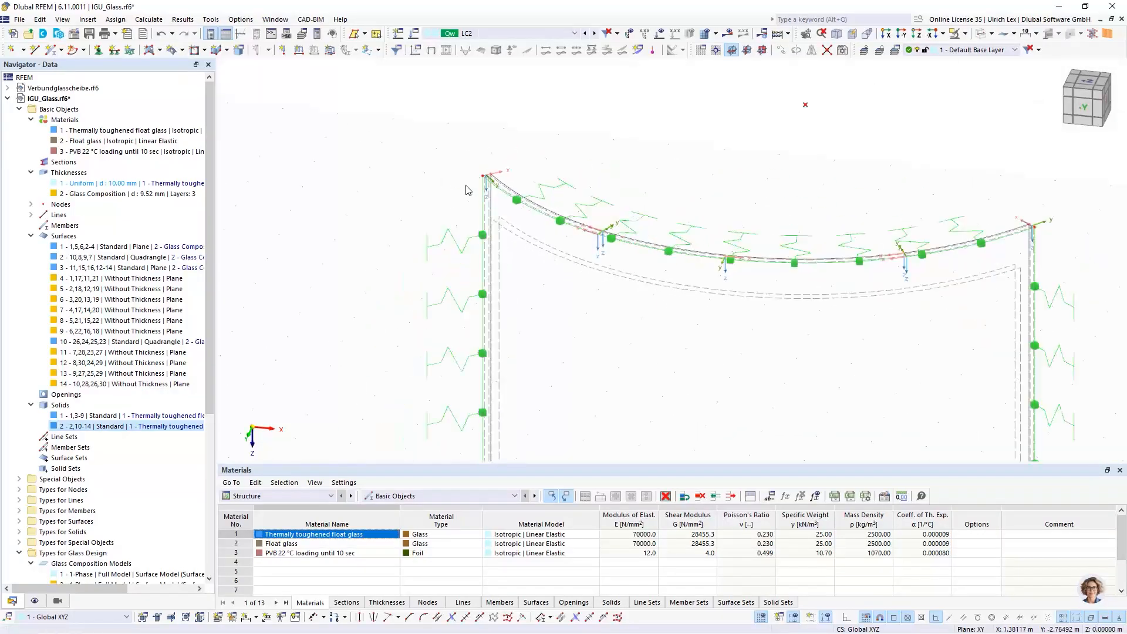
pyautogui.scroll(3, 474, 188)
pyautogui.scroll(2, 464, 188)
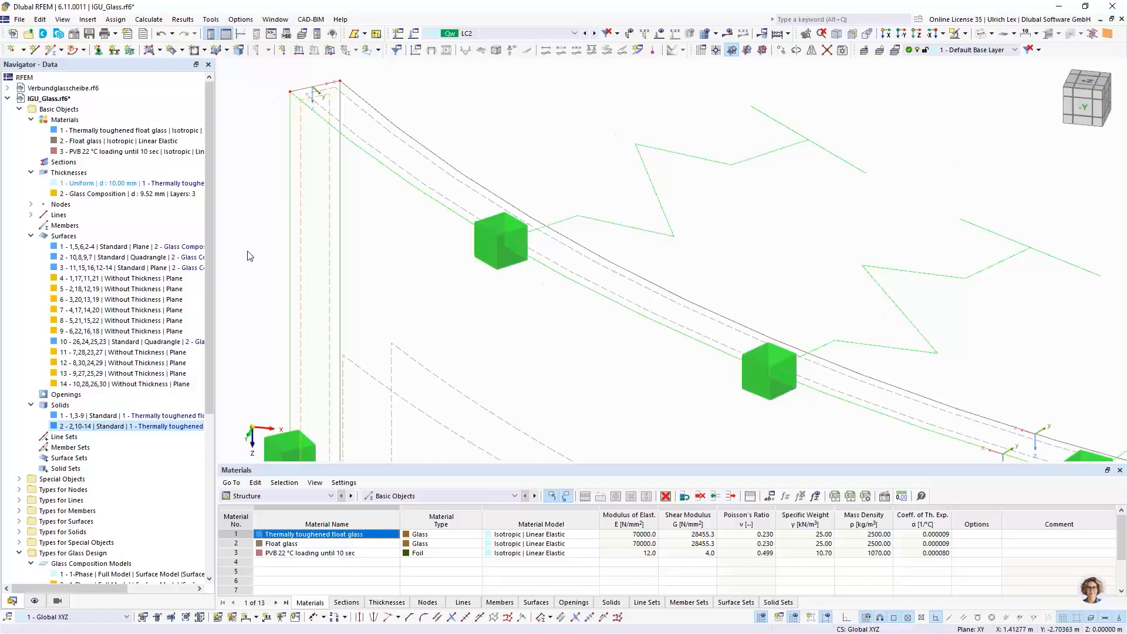
pyautogui.scroll(-2, 305, 176)
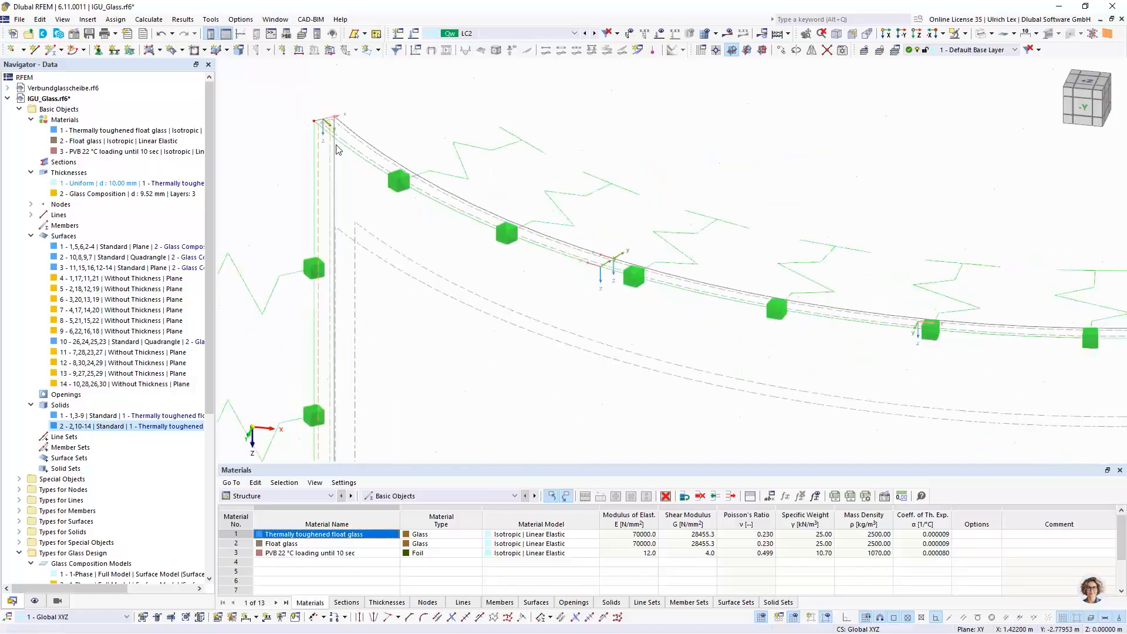
pyautogui.scroll(-2, 320, 152)
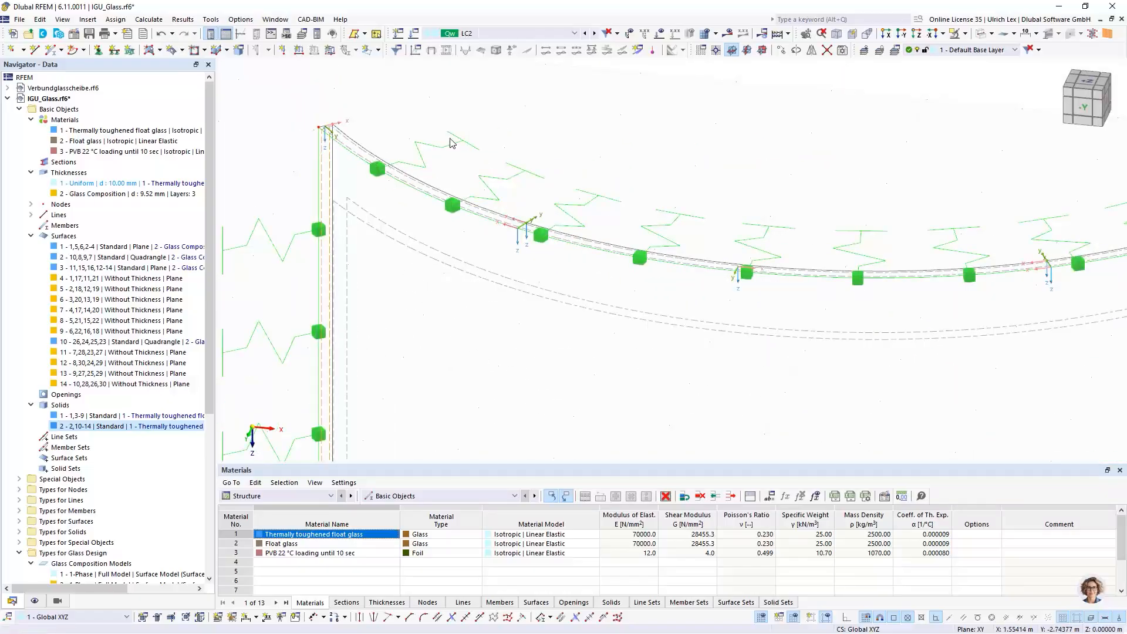
pyautogui.scroll(-3, 336, 109)
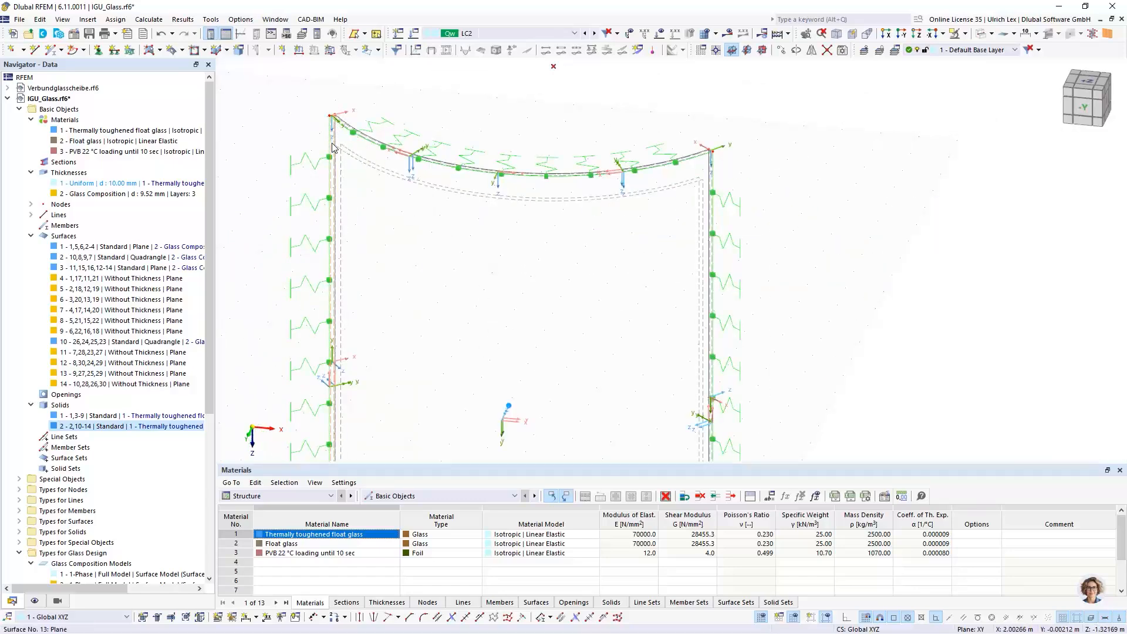
pyautogui.scroll(3, 310, 140)
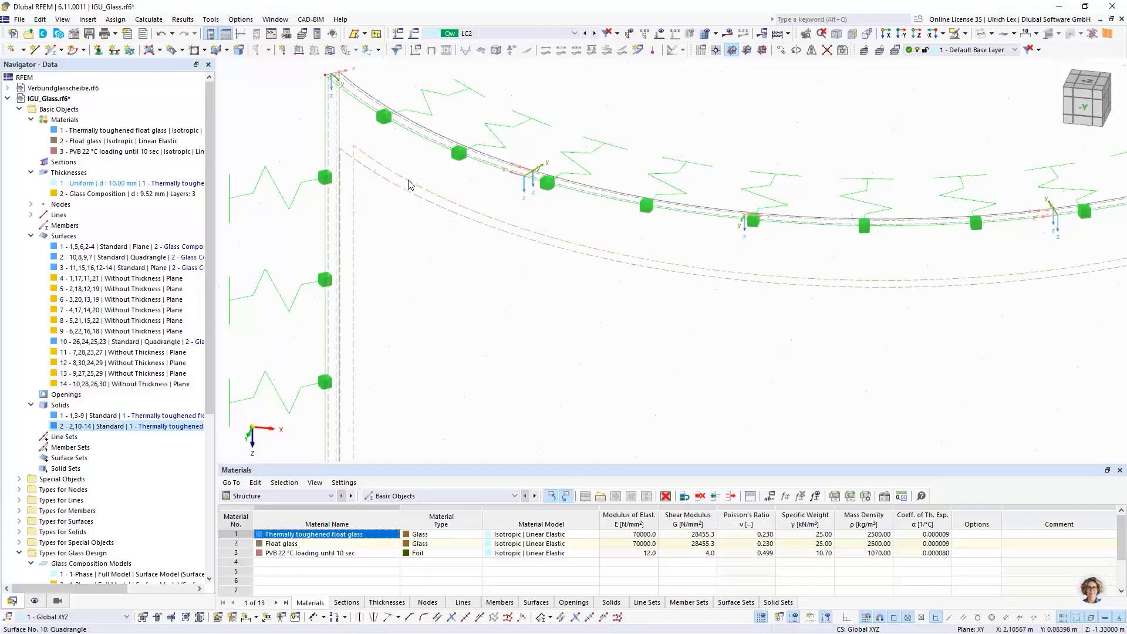
pyautogui.scroll(-3, 395, 188)
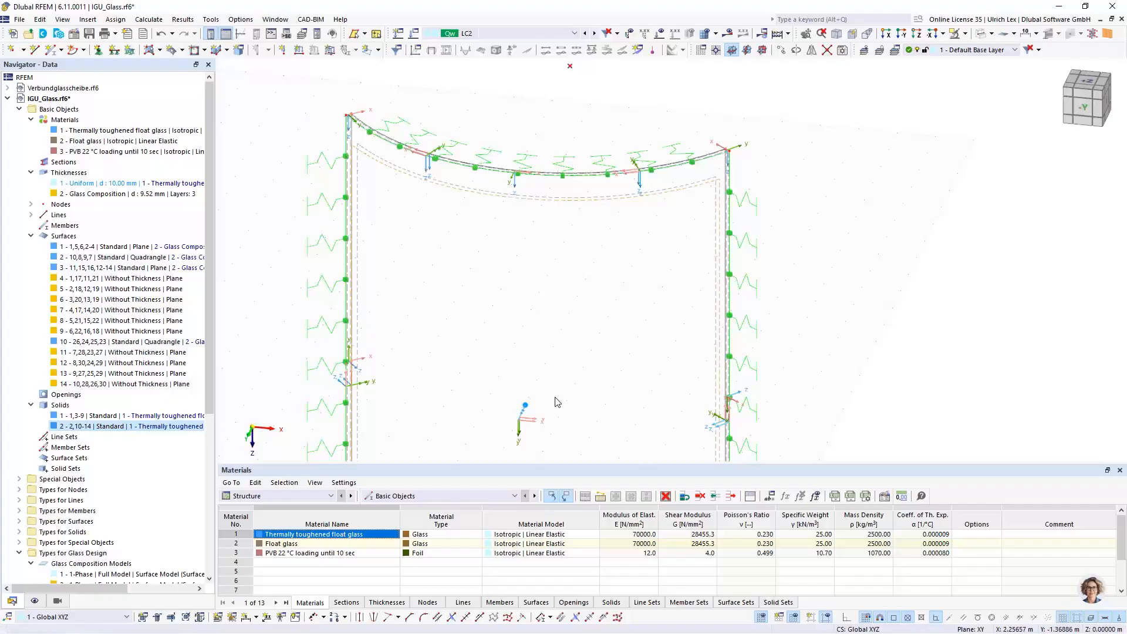
pyautogui.scroll(2, 557, 393)
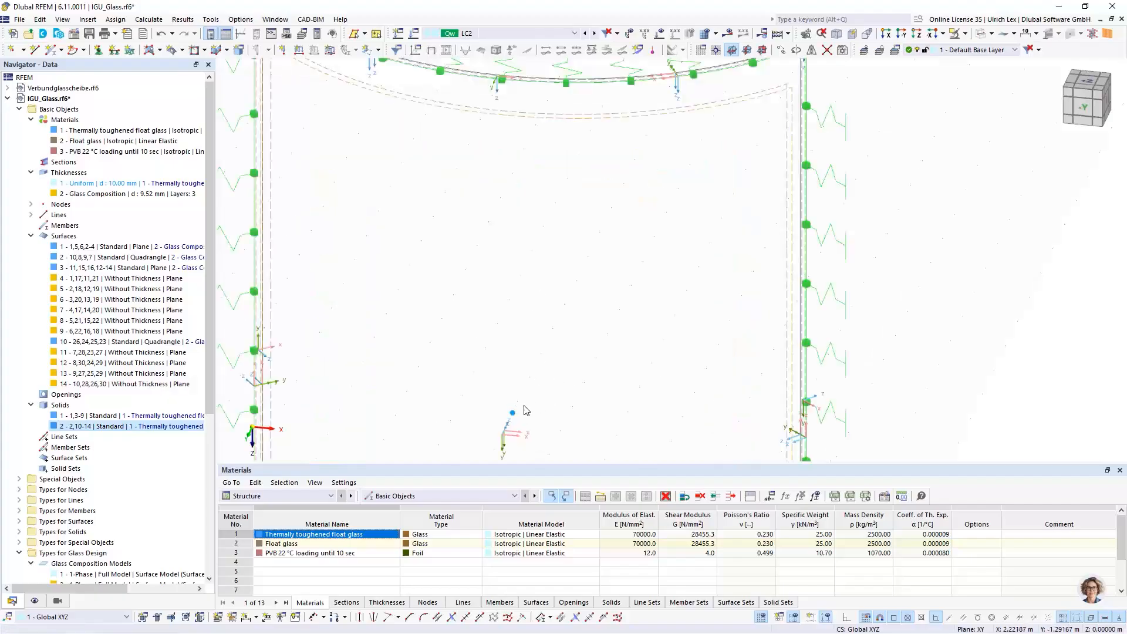
# Set edge surfaces 12 and 13 of the curved glass unit to Standard stiffness and open their uniform 10 mm thickness for editing.
pyautogui.scroll(-2, 515, 422)
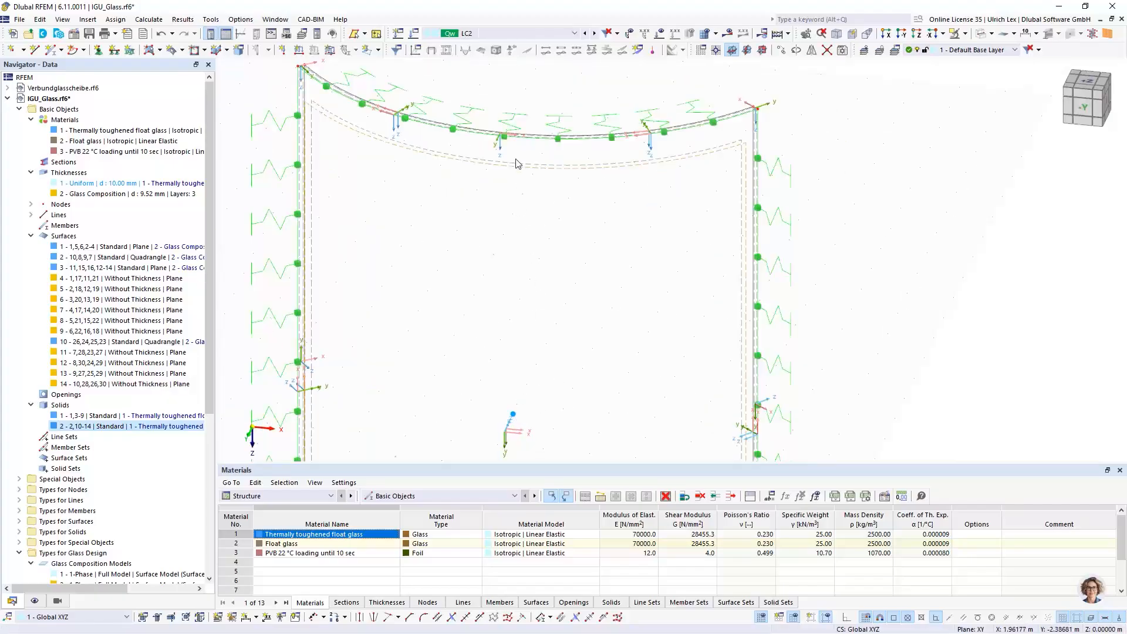
pyautogui.scroll(3, 520, 163)
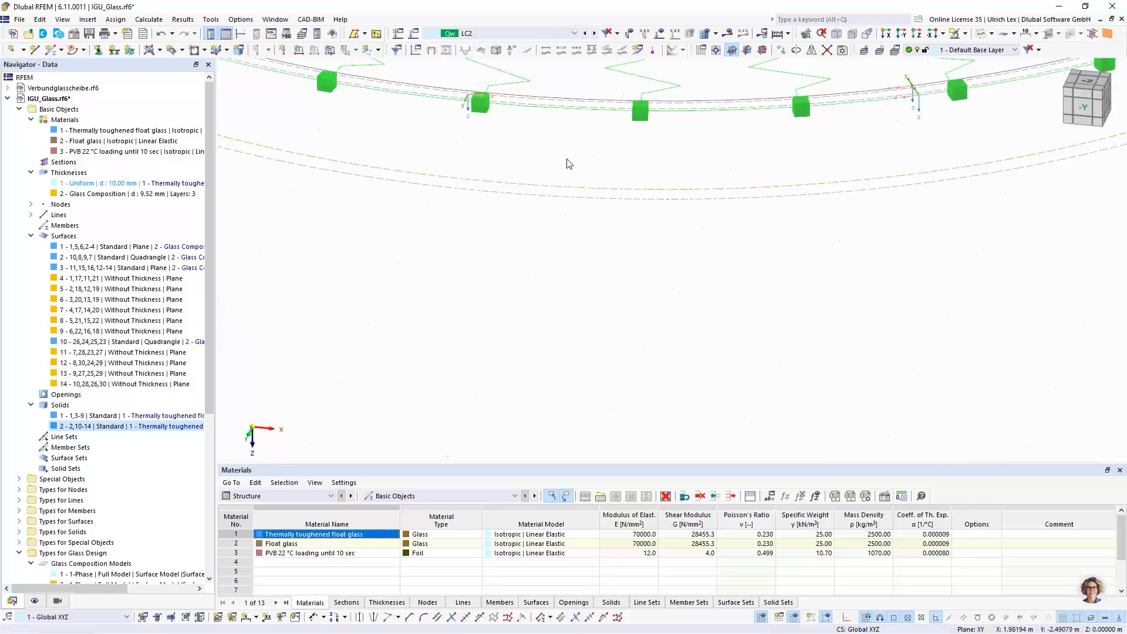
pyautogui.scroll(-3, 586, 193)
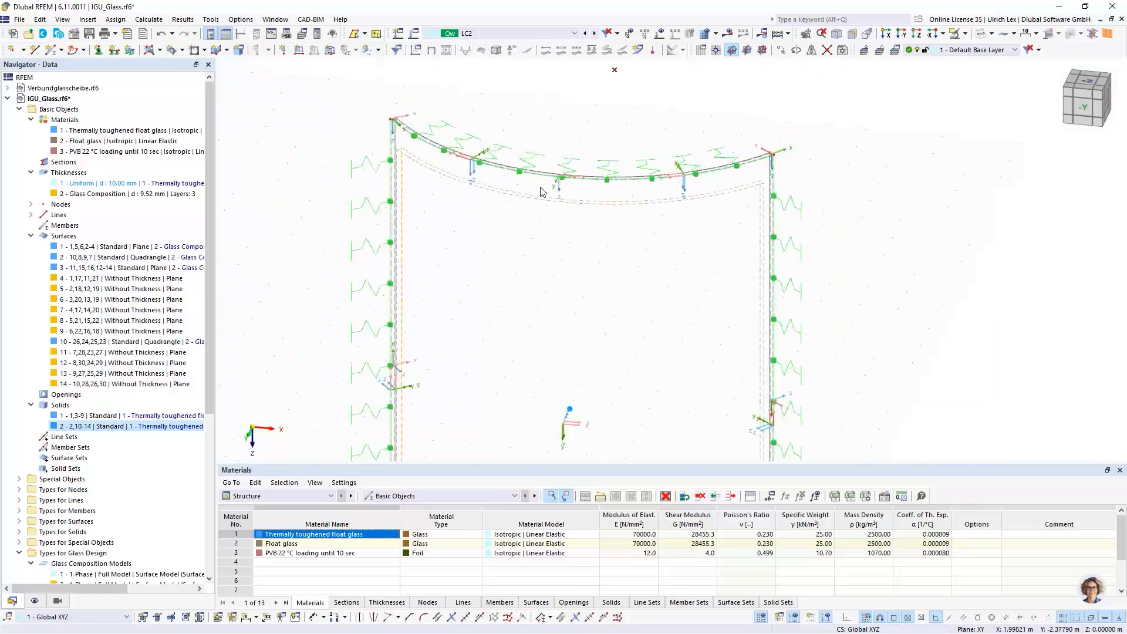
pyautogui.scroll(3, 391, 149)
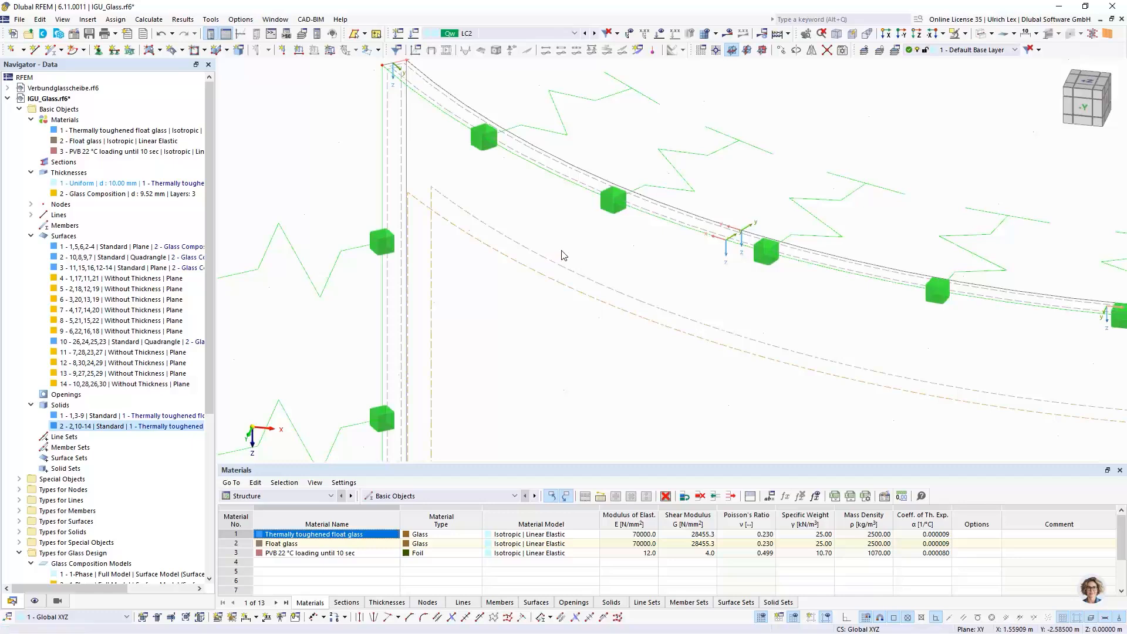
pyautogui.scroll(-3, 557, 253)
pyautogui.scroll(5, 444, 167)
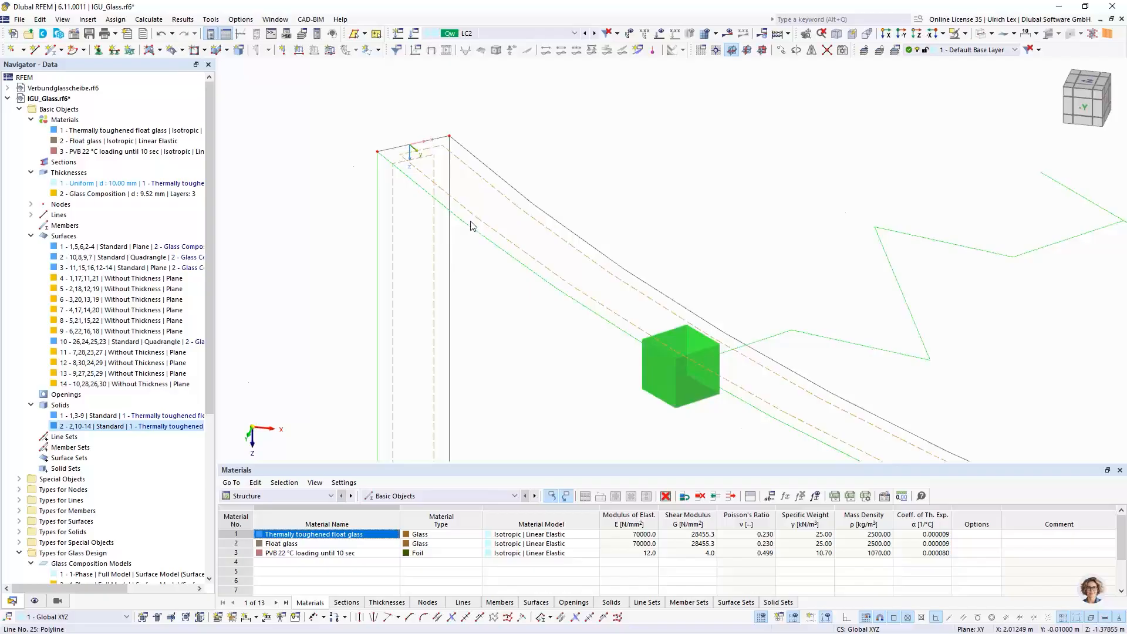
pyautogui.doubleClick(492, 233)
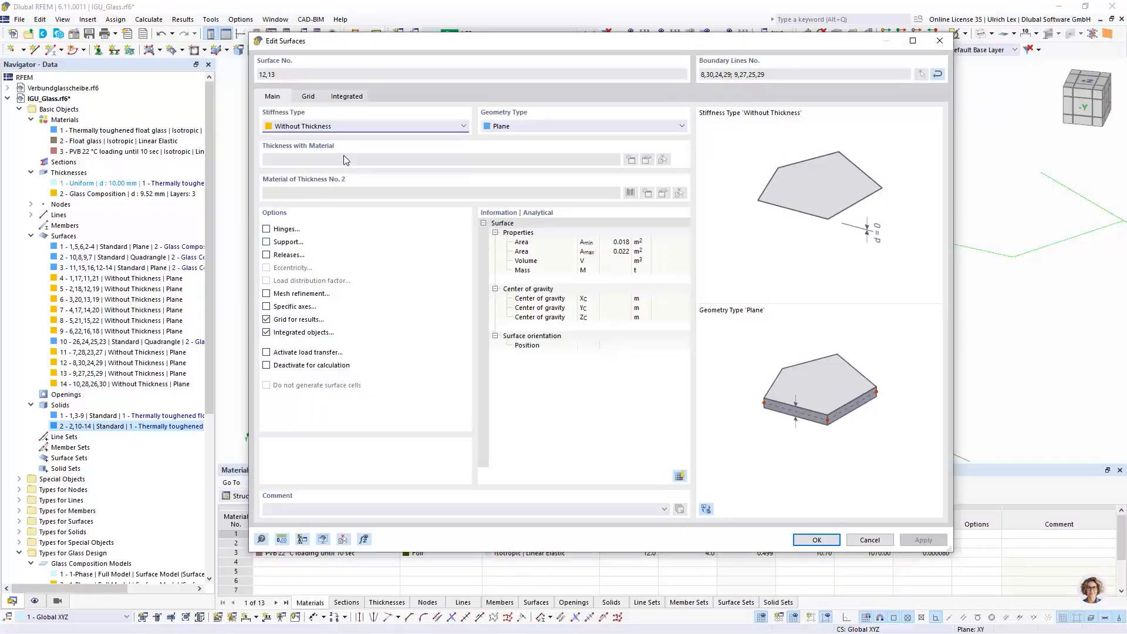
pyautogui.click(343, 126)
pyautogui.click(299, 140)
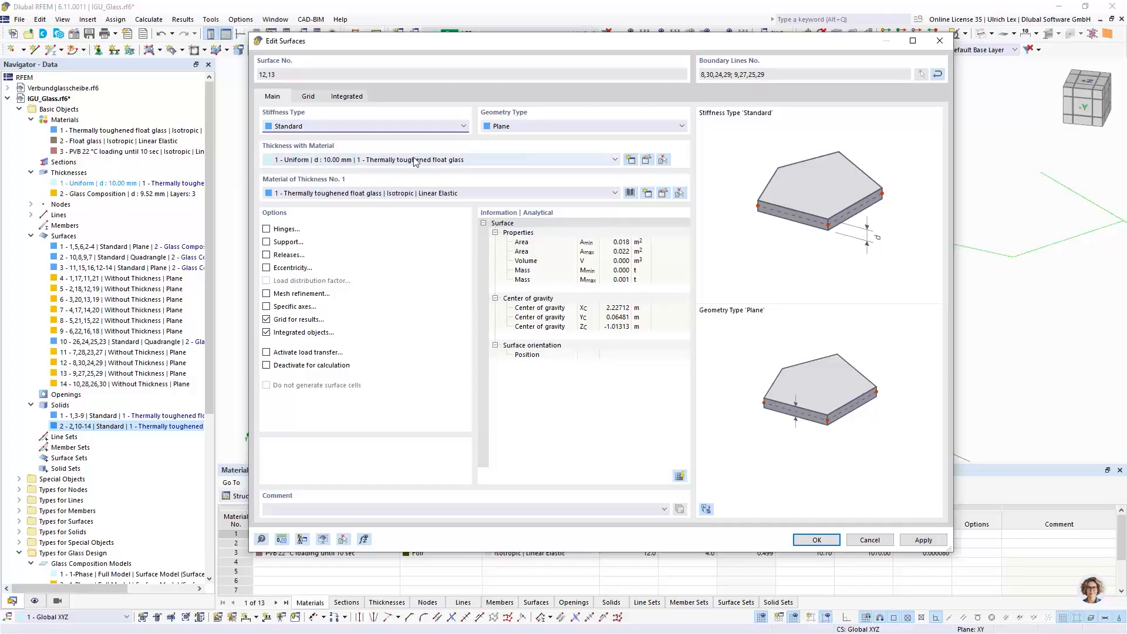
pyautogui.click(646, 160)
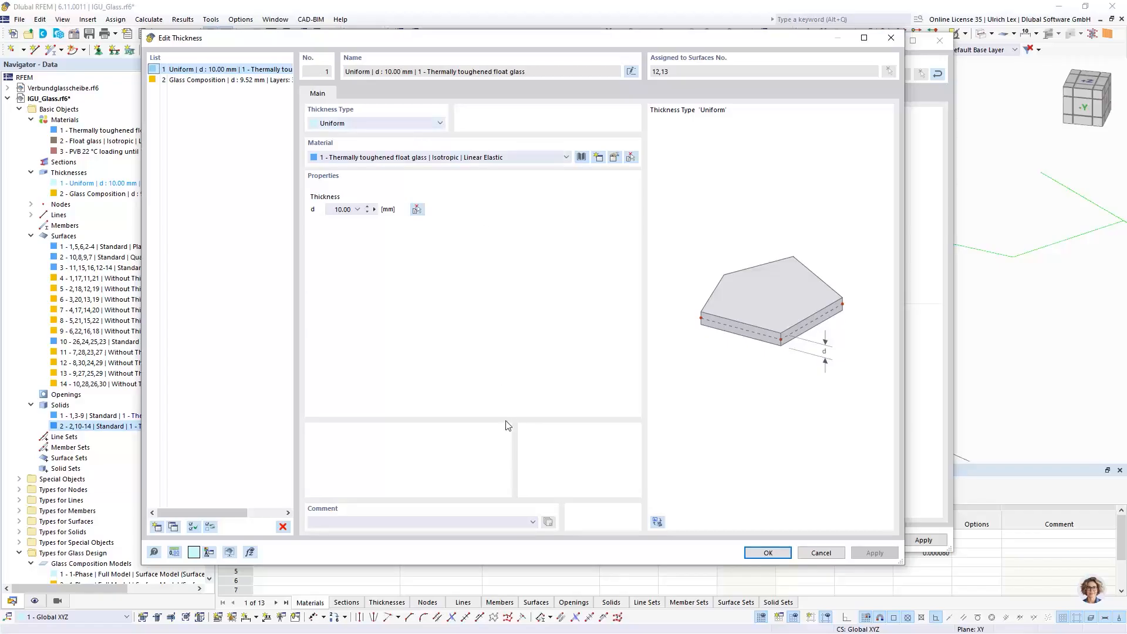
pyautogui.click(614, 157)
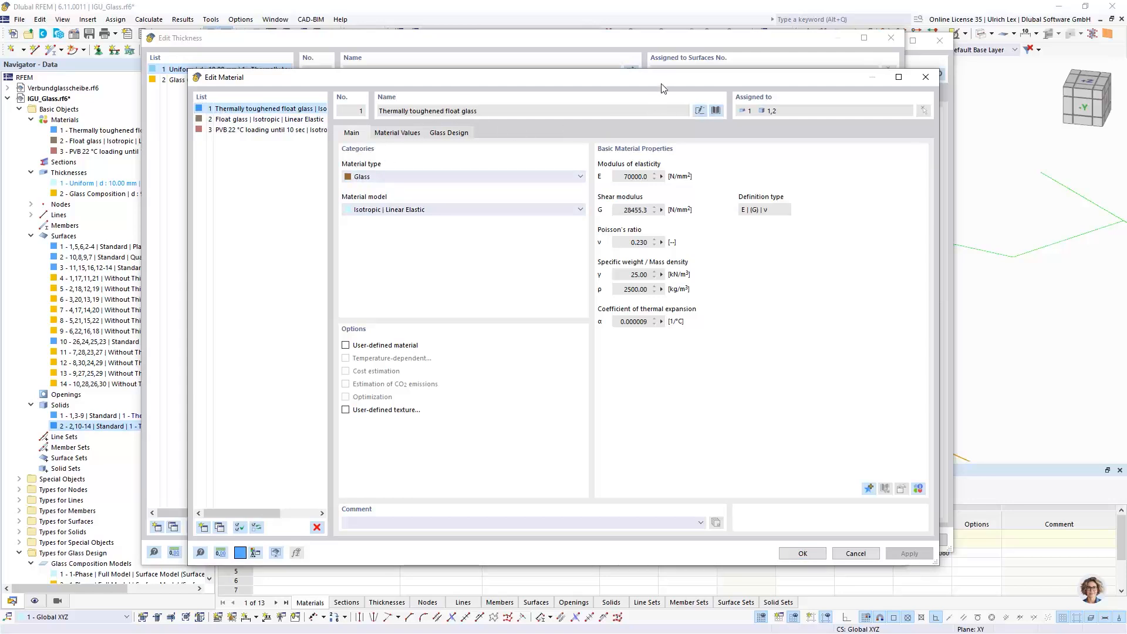
pyautogui.moveTo(659, 76); pyautogui.dragTo(654, 74)
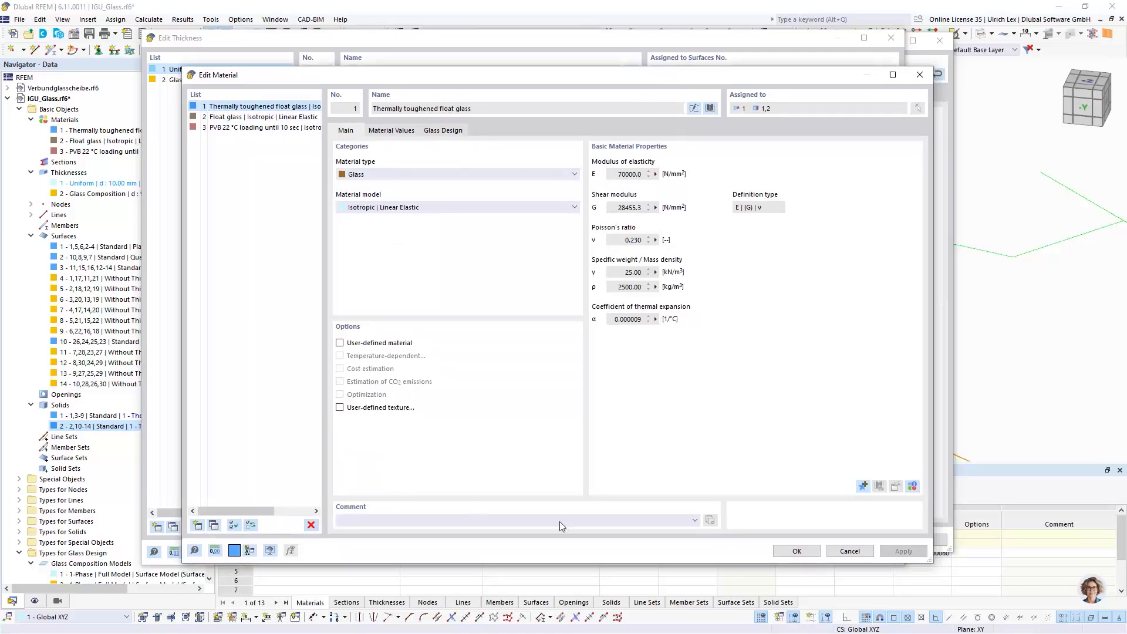
pyautogui.click(848, 552)
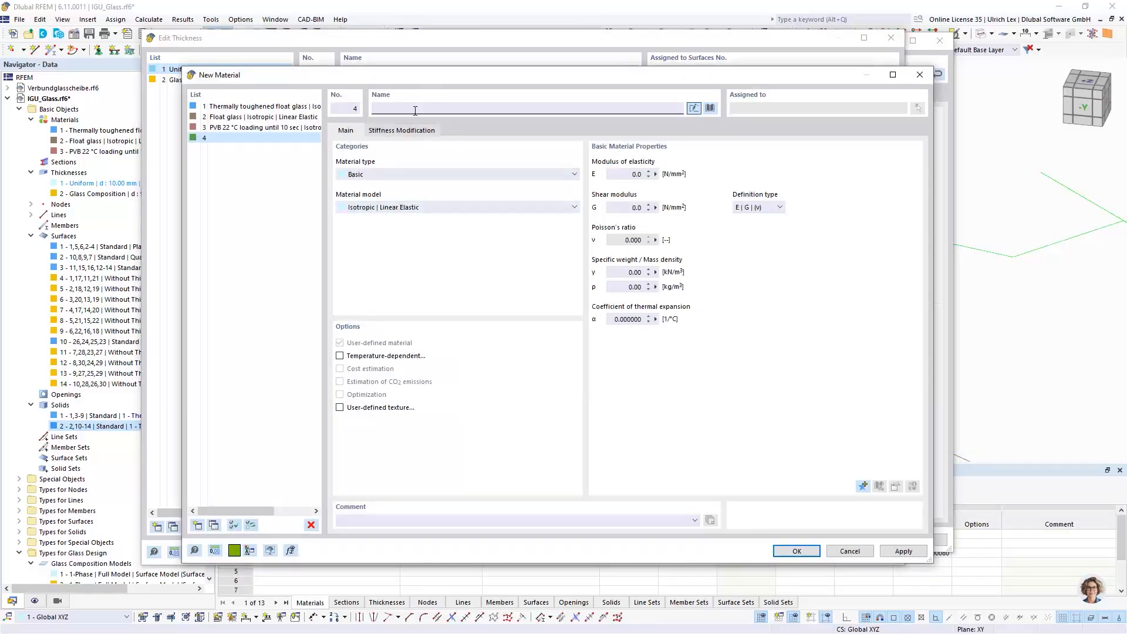
# Create a new material named Spacer with a modulus of elasticity of 300 N/mm² and the definition type E | (G) | ν.
pyautogui.write('Spacer')
pyautogui.click(629, 173)
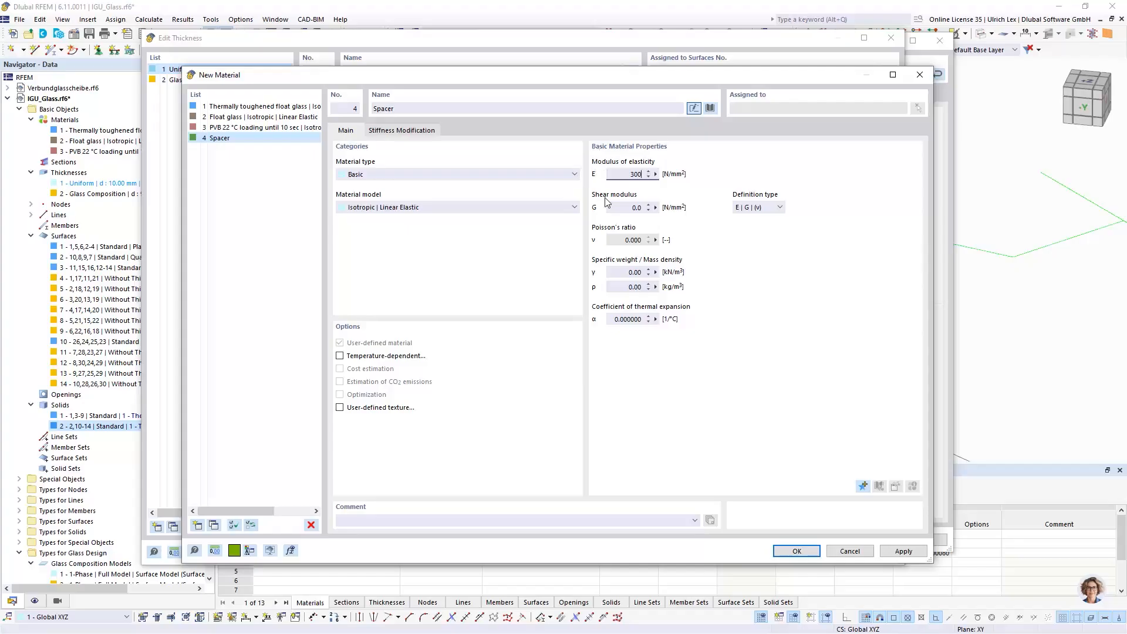
pyautogui.click(781, 208)
pyautogui.click(766, 235)
pyautogui.click(757, 207)
pyautogui.click(757, 218)
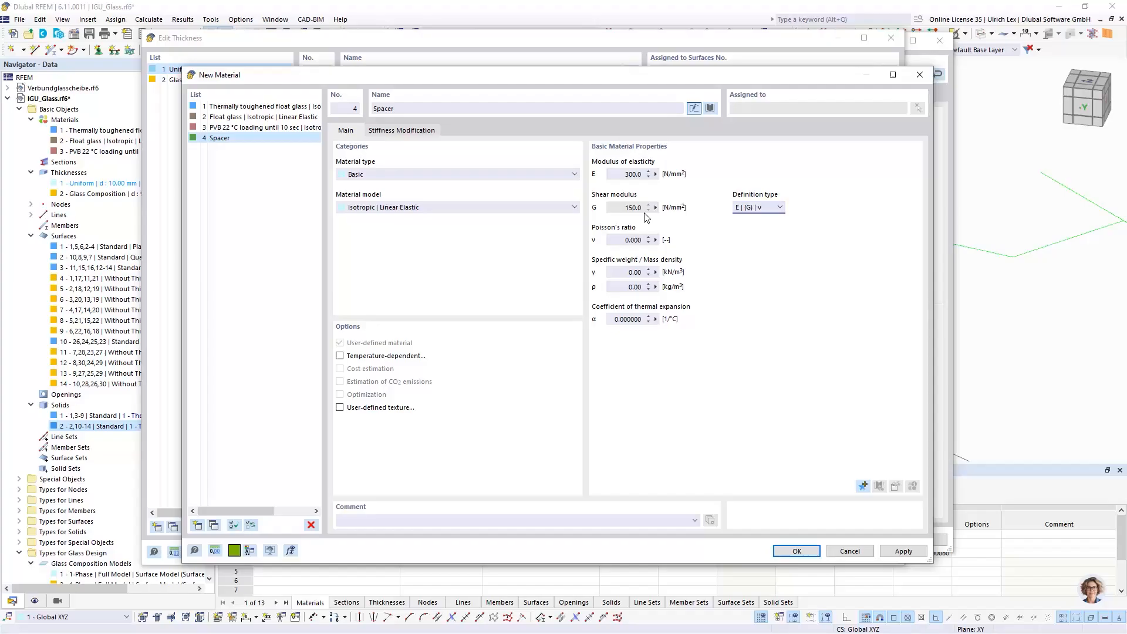
# Set the Spacer material's Poisson's ratio to 0.49 and accept it for the 10 mm uniform thickness of surfaces 12 and 13.
pyautogui.click(626, 237)
pyautogui.write('0,49')
pyautogui.click(629, 210)
pyautogui.click(830, 550)
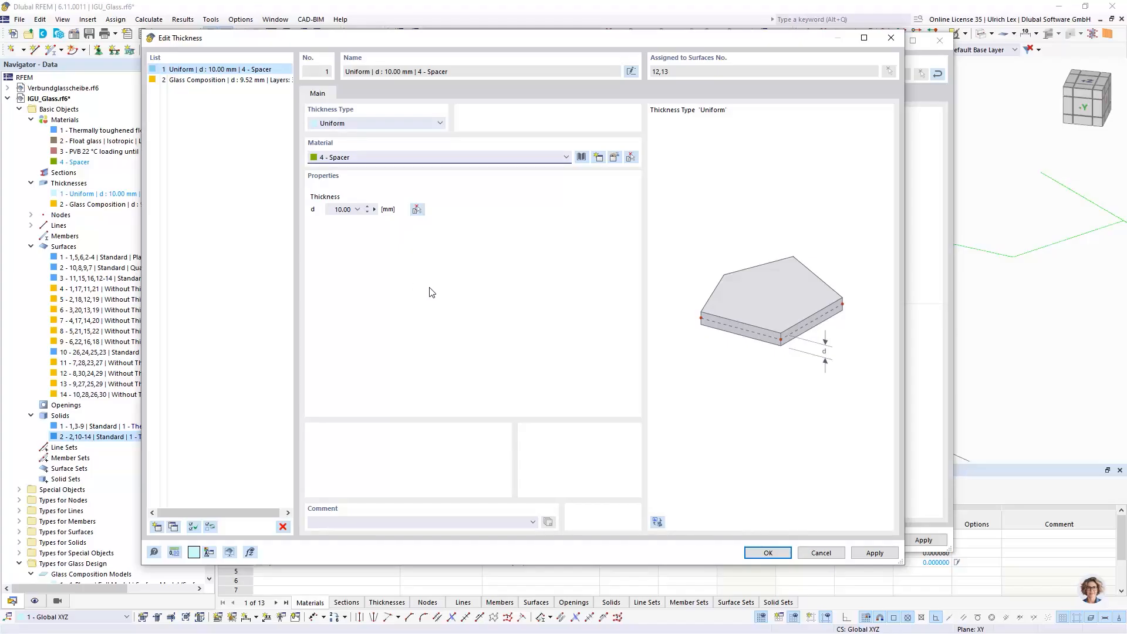
pyautogui.click(785, 552)
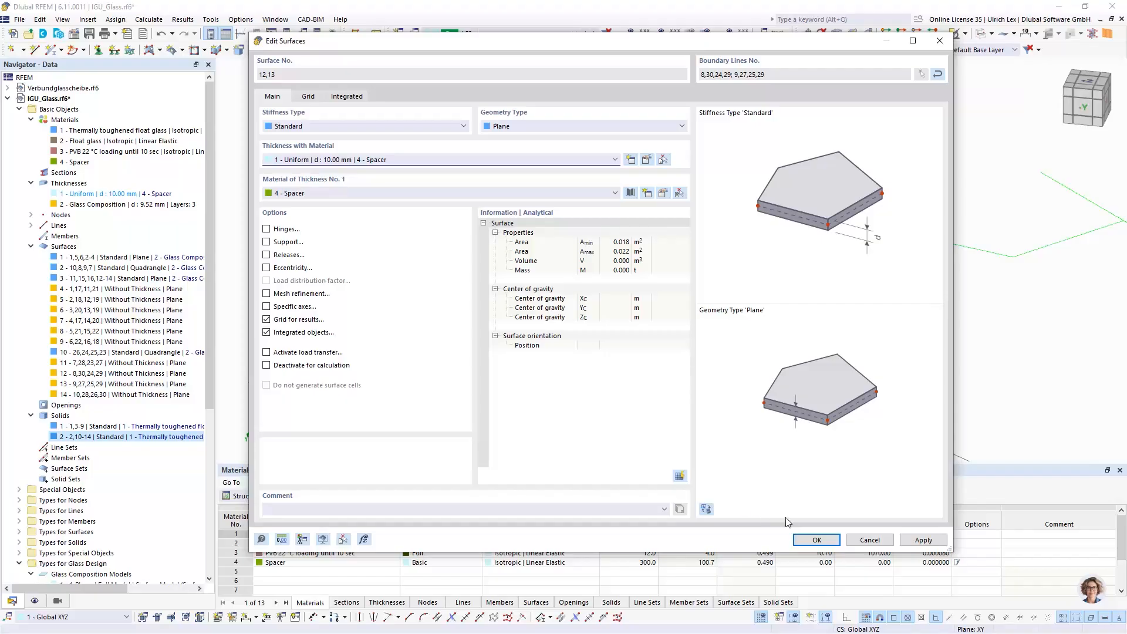
pyautogui.click(814, 540)
pyautogui.click(806, 541)
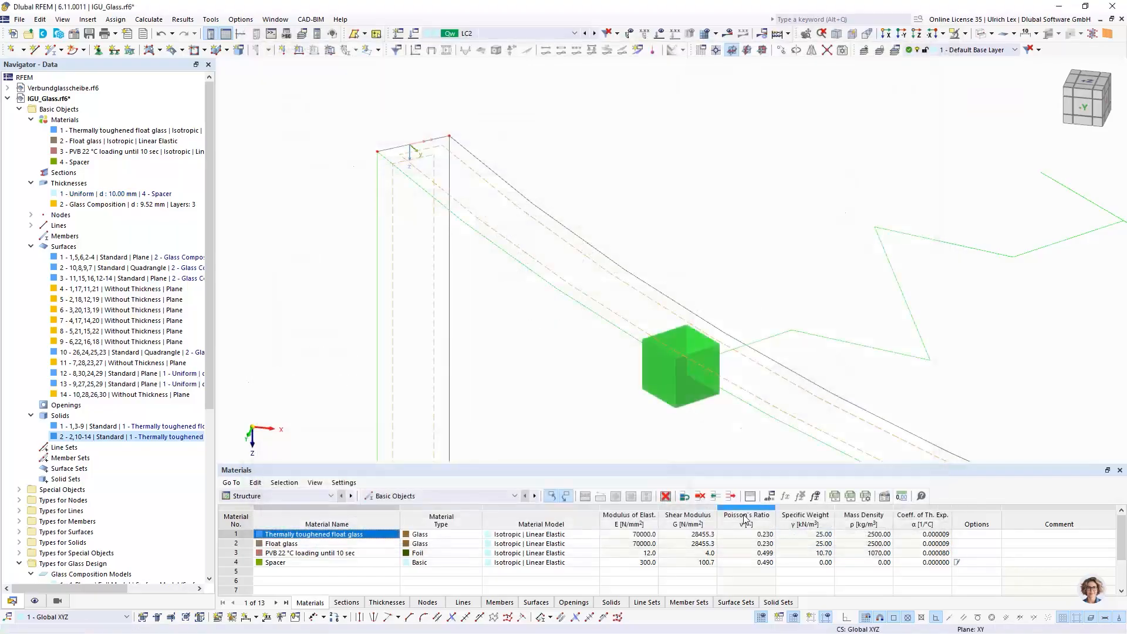
# Give the curved unit's remaining edge surfaces 11 and 14 Standard stiffness with the 10 mm uniform Spacer thickness.
pyautogui.scroll(-10, 405, 132)
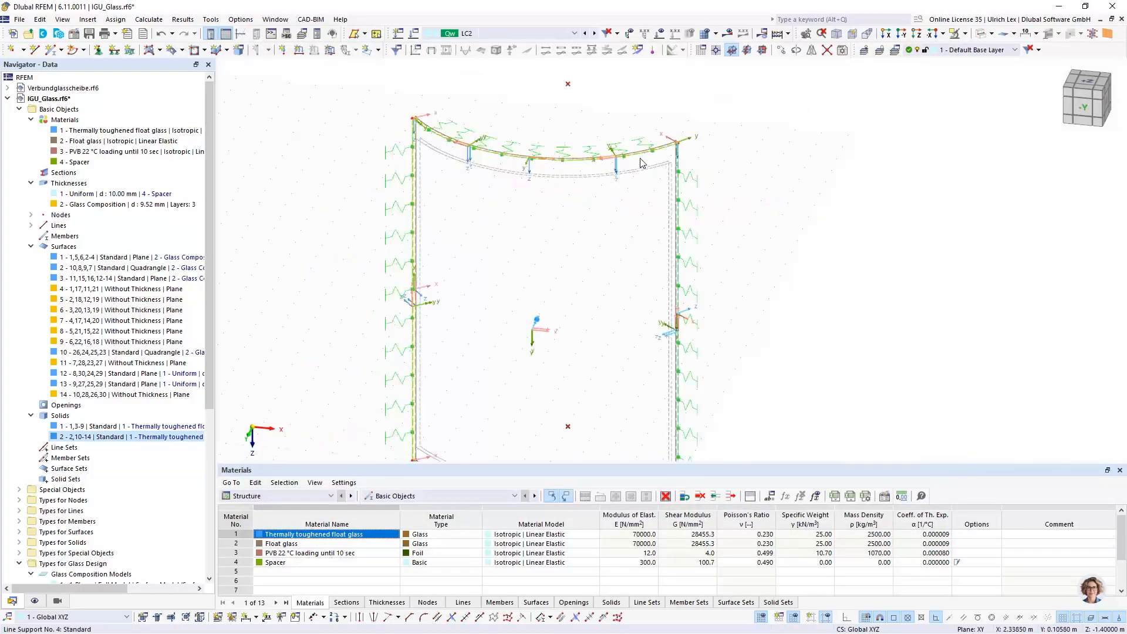
pyautogui.scroll(8, 684, 141)
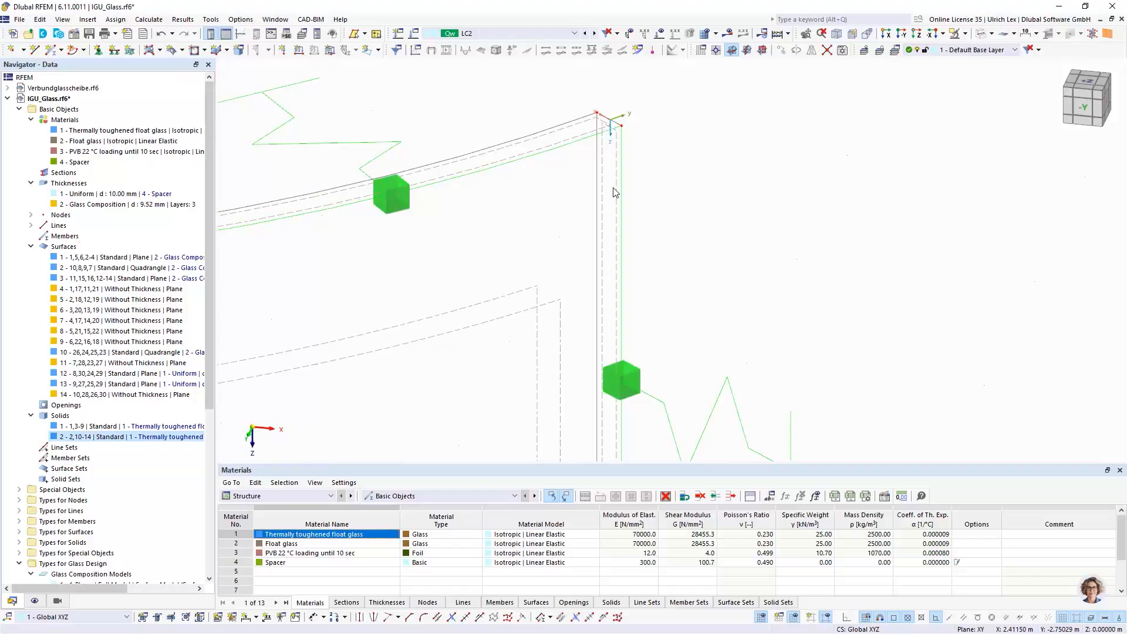
pyautogui.scroll(-3, 678, 115)
pyautogui.scroll(-4, 678, 115)
pyautogui.scroll(11, 634, 329)
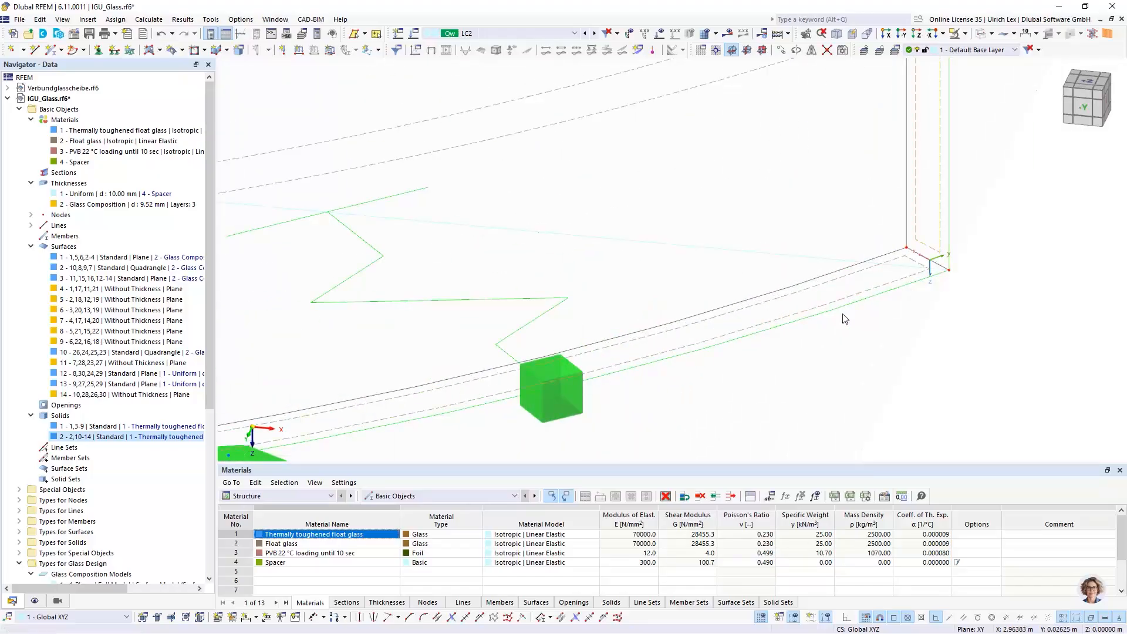
pyautogui.scroll(-3, 949, 301)
pyautogui.scroll(3, 945, 298)
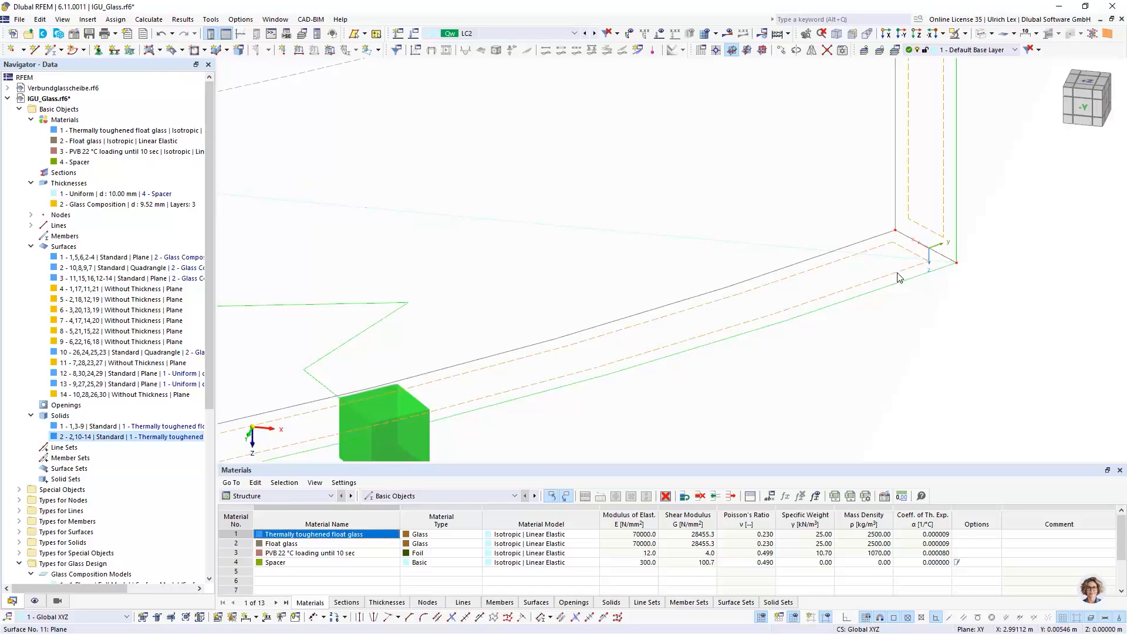
pyautogui.doubleClick(900, 278)
pyautogui.click(375, 127)
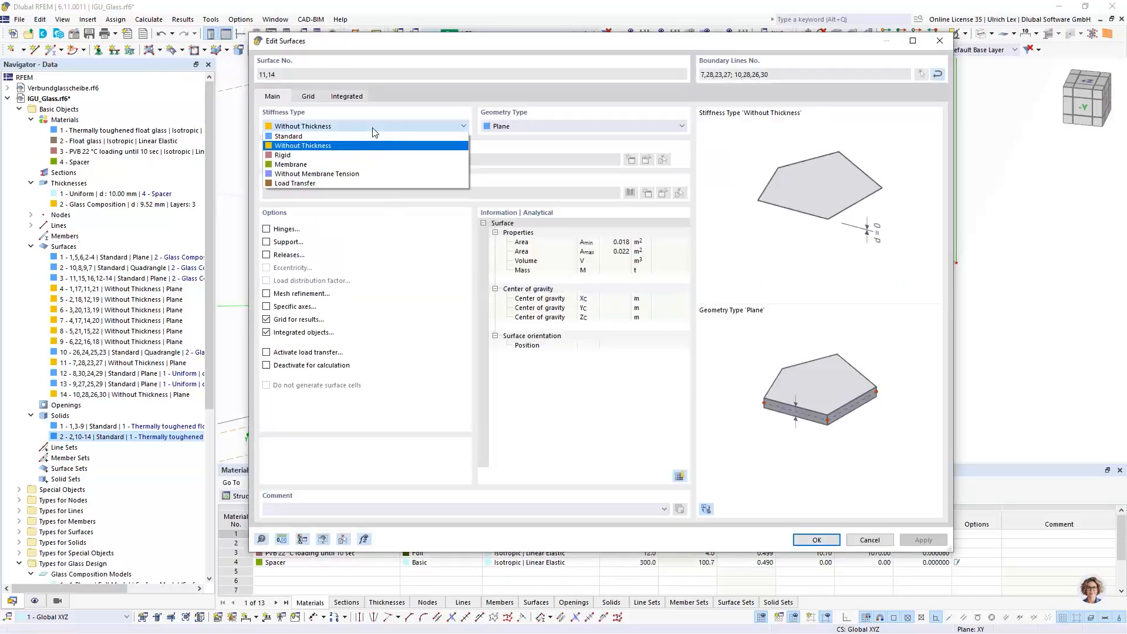
pyautogui.click(365, 147)
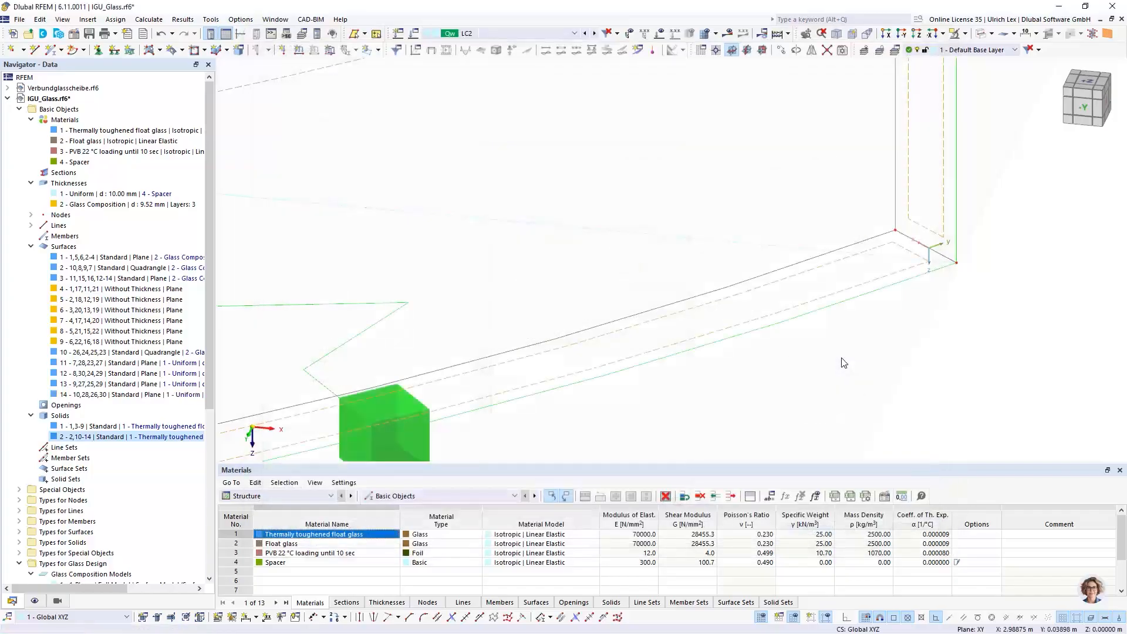
# Select the flat unit's edge surfaces 4–9 and give them Standard stiffness with the 10 mm uniform Spacer thickness.
pyautogui.scroll(-2, 832, 391)
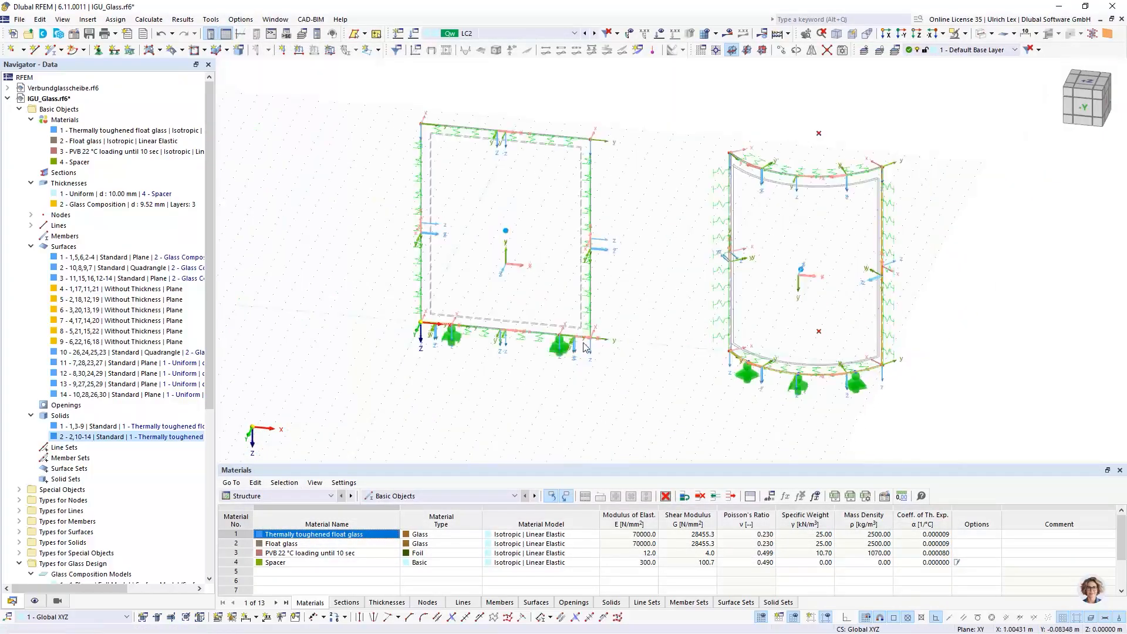
pyautogui.scroll(8, 593, 339)
pyautogui.keyDown('ctrl'); pyautogui.moveTo(726, 356); pyautogui.dragTo(646, 349, button='middle'); pyautogui.keyUp('ctrl')
pyautogui.scroll(5, 574, 243)
pyautogui.moveTo(574, 242); pyautogui.dragTo(647, 186, button='middle')
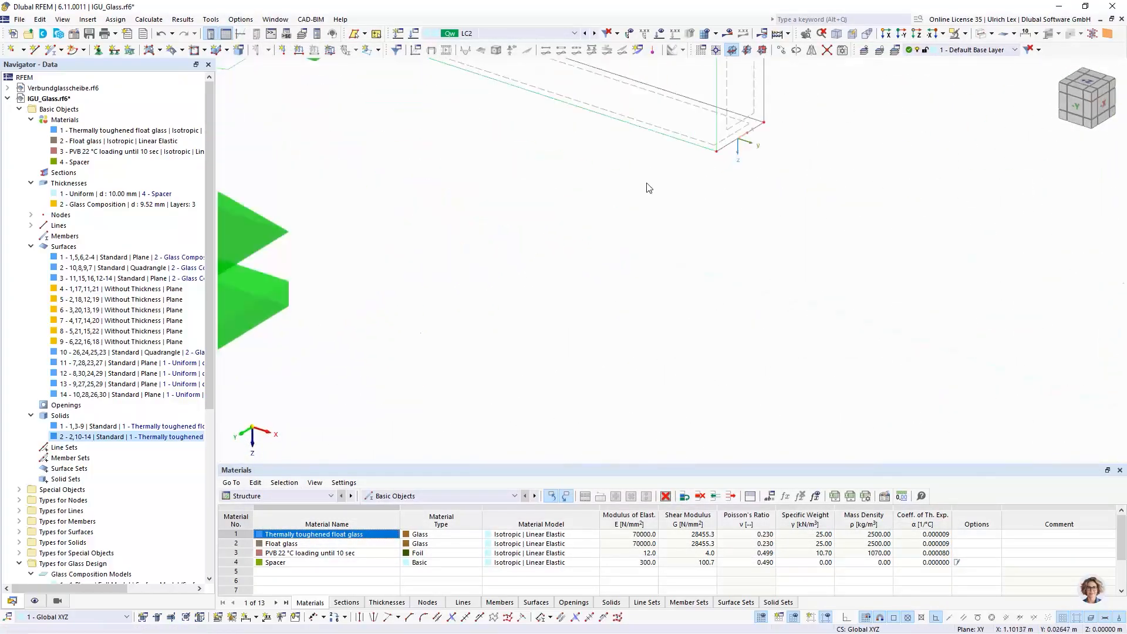
pyautogui.scroll(2, 646, 186)
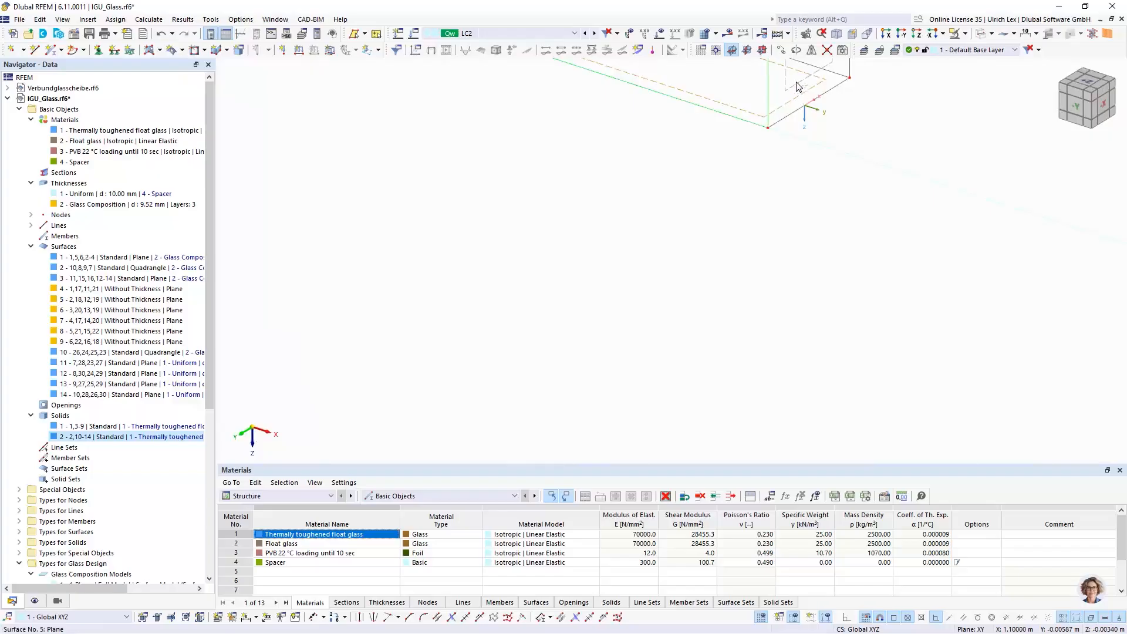
pyautogui.scroll(-3, 792, 267)
pyautogui.scroll(3, 640, 159)
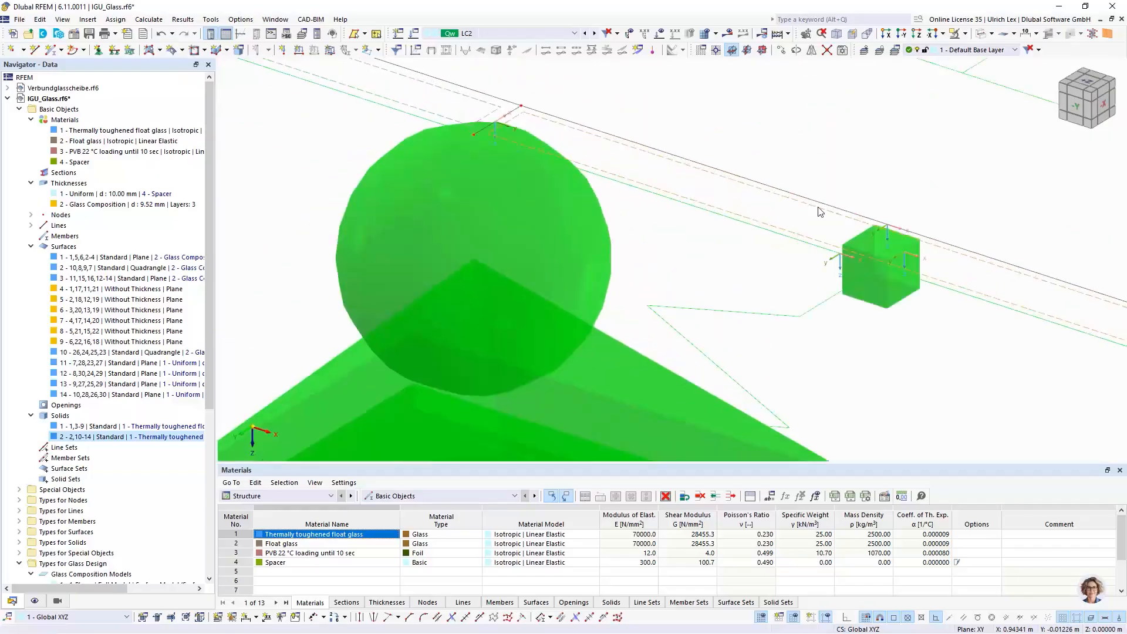
pyautogui.scroll(-3, 646, 163)
pyautogui.scroll(3, 706, 173)
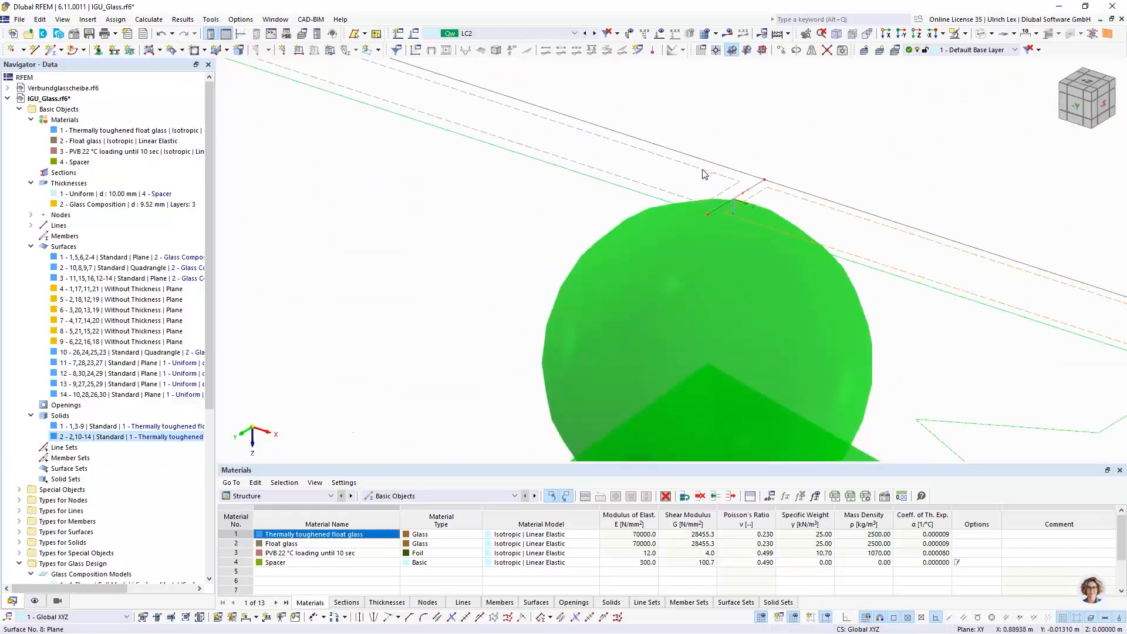
pyautogui.scroll(-5, 705, 174)
pyautogui.scroll(3, 435, 161)
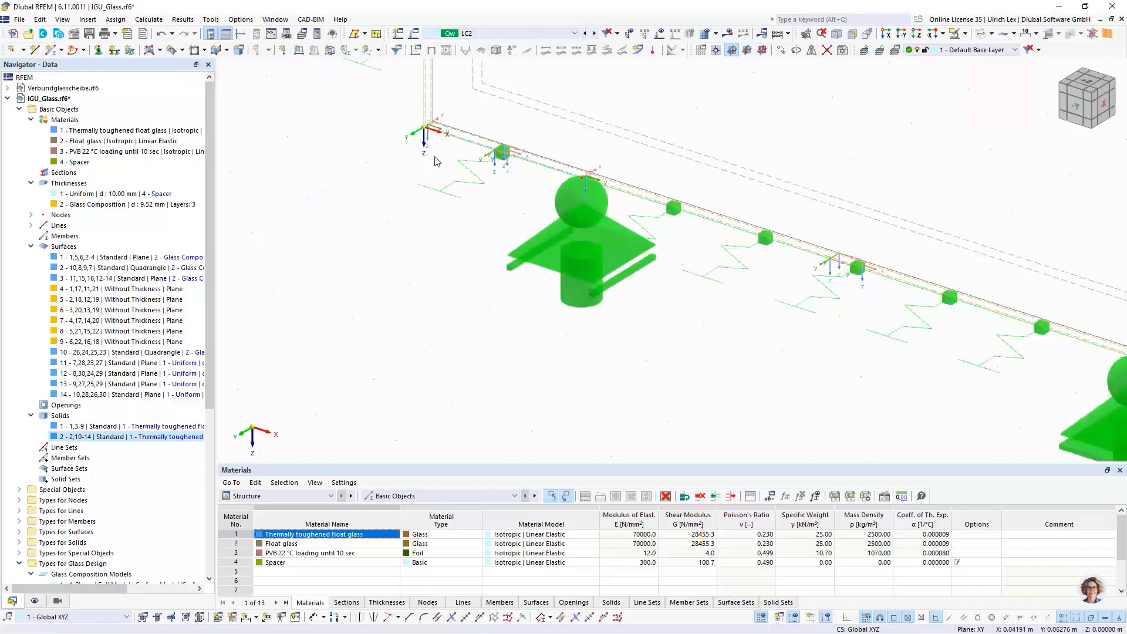
pyautogui.scroll(5, 435, 161)
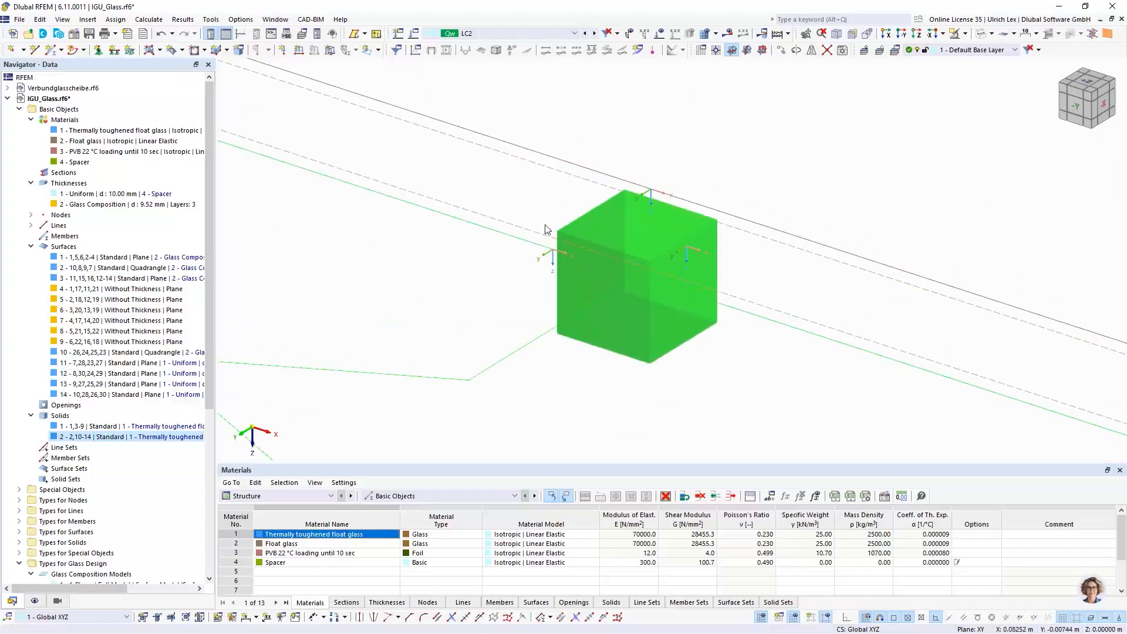
pyautogui.scroll(-4, 545, 229)
pyautogui.scroll(5, 346, 161)
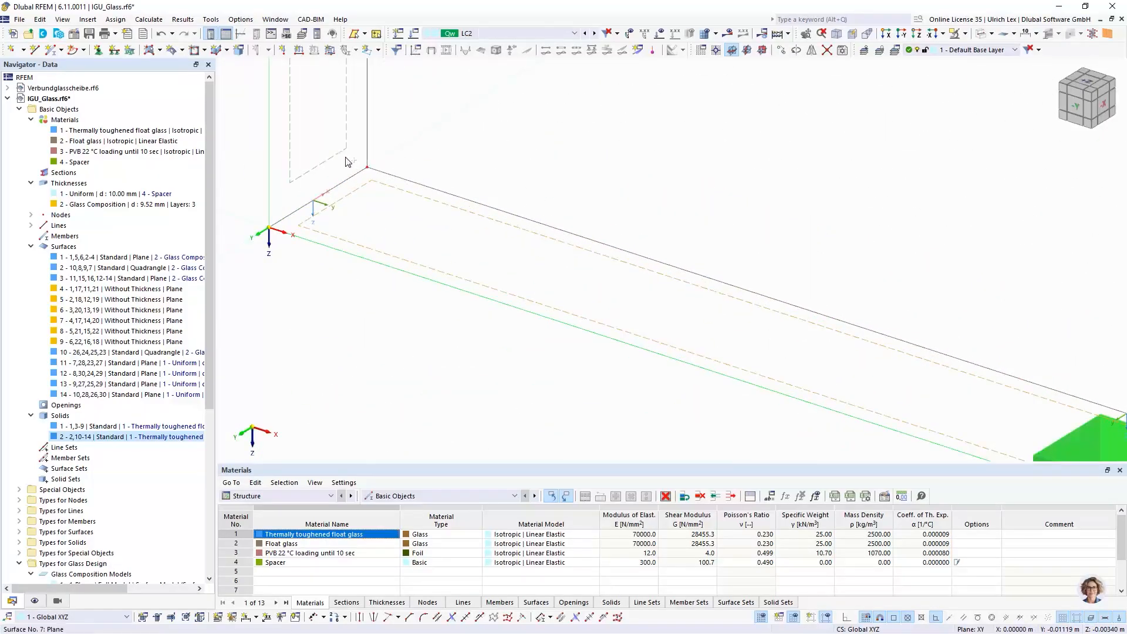
pyautogui.scroll(-6, 346, 161)
pyautogui.scroll(3, 455, 138)
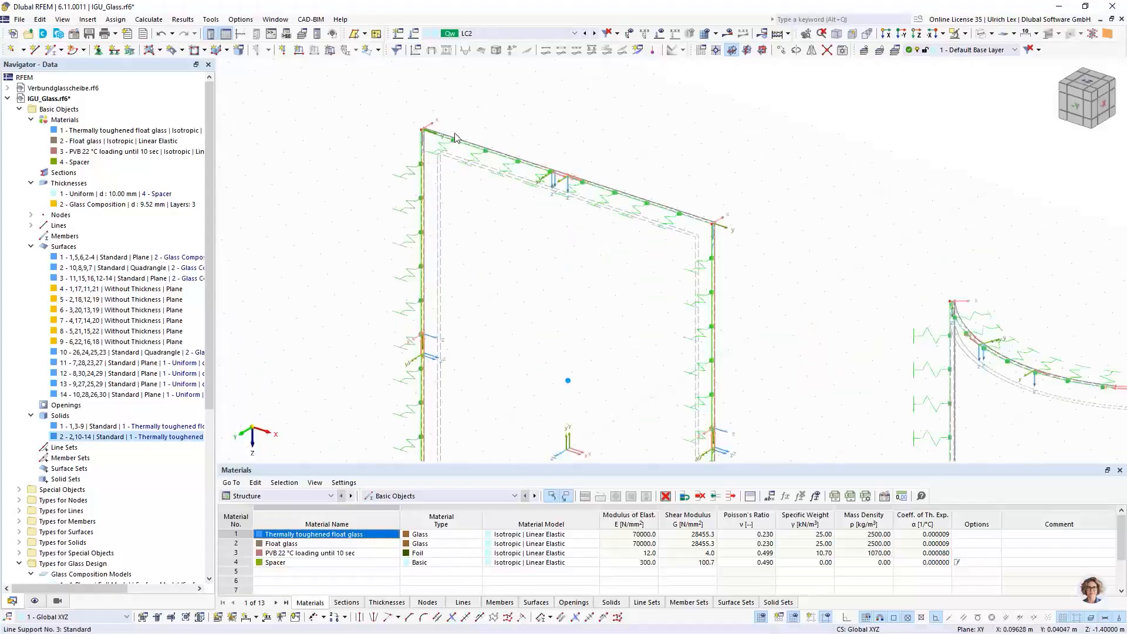
pyautogui.scroll(4, 455, 137)
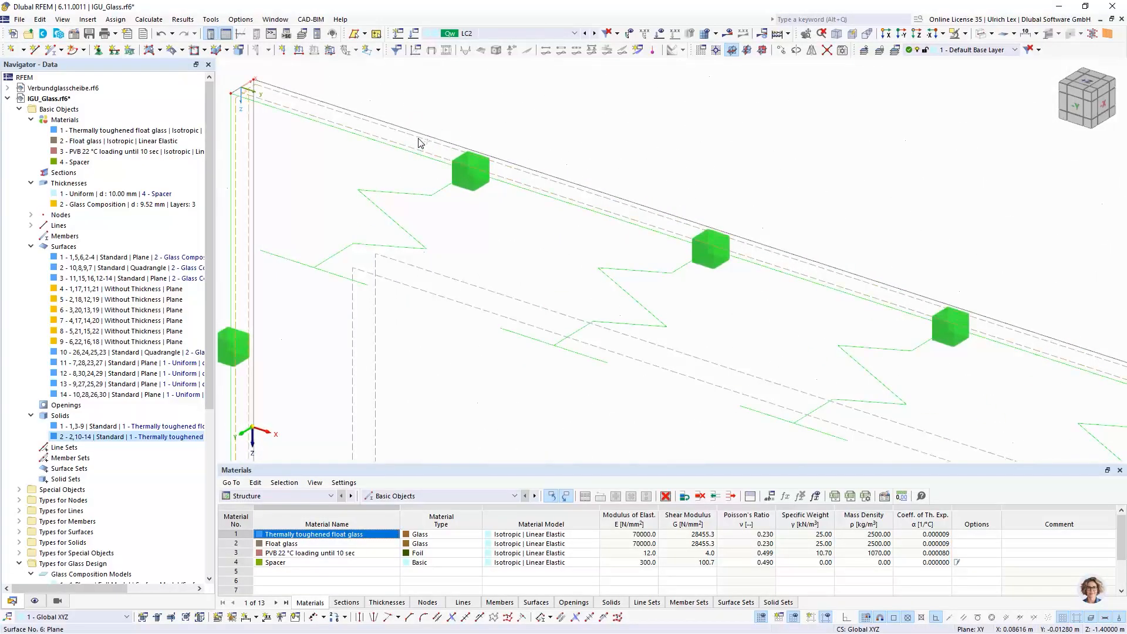
pyautogui.doubleClick(420, 143)
pyautogui.click(361, 127)
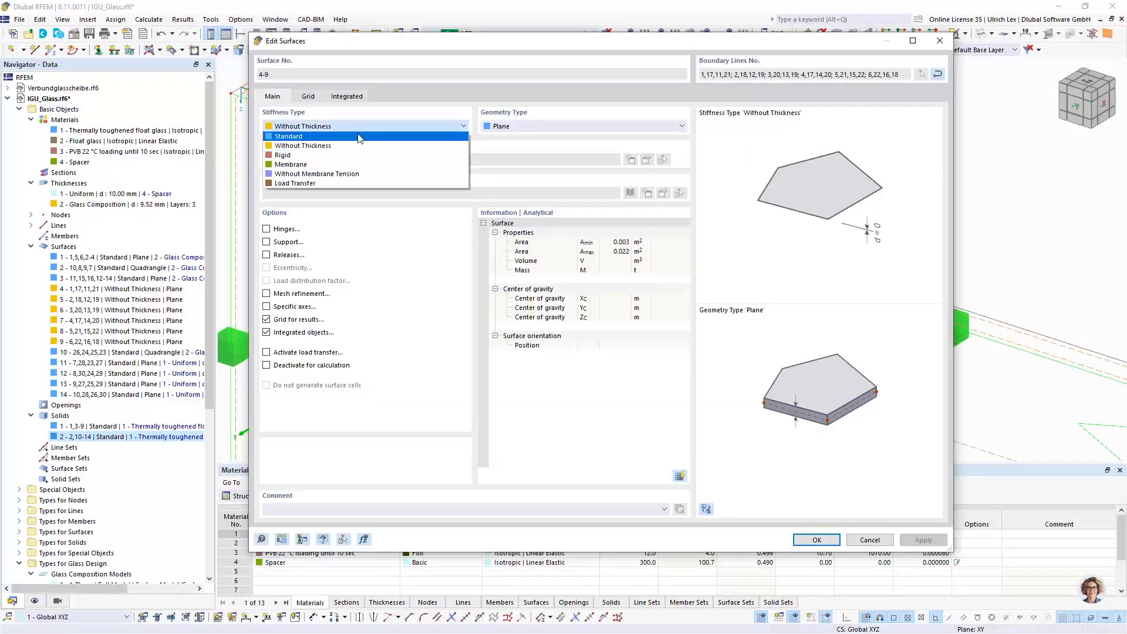
pyautogui.click(359, 141)
pyautogui.click(362, 166)
pyautogui.click(368, 170)
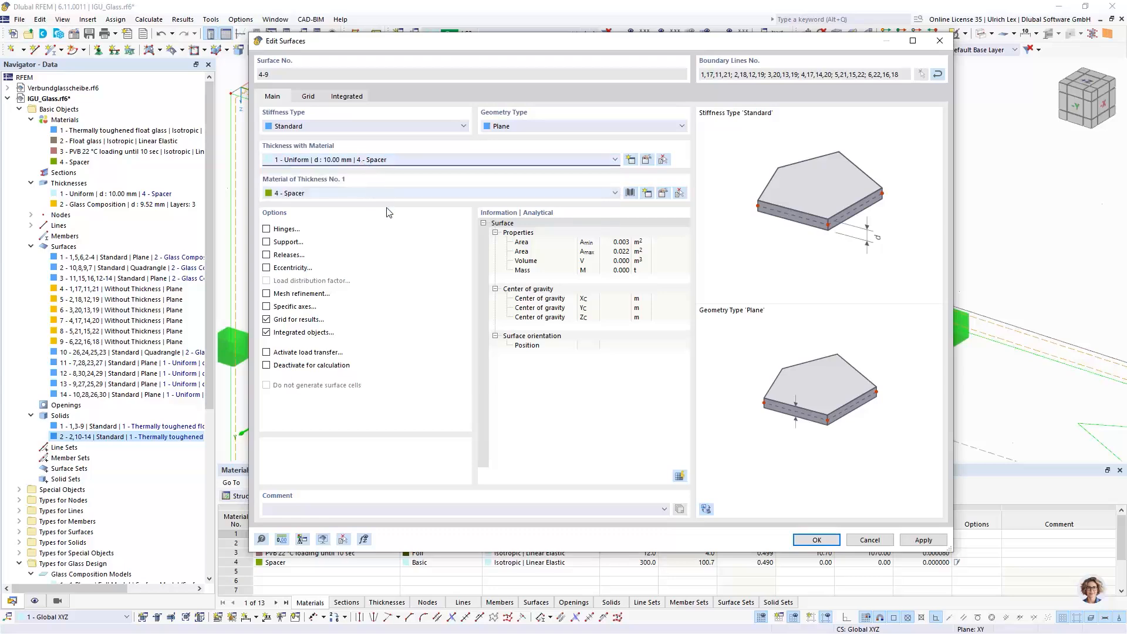
pyautogui.click(808, 535)
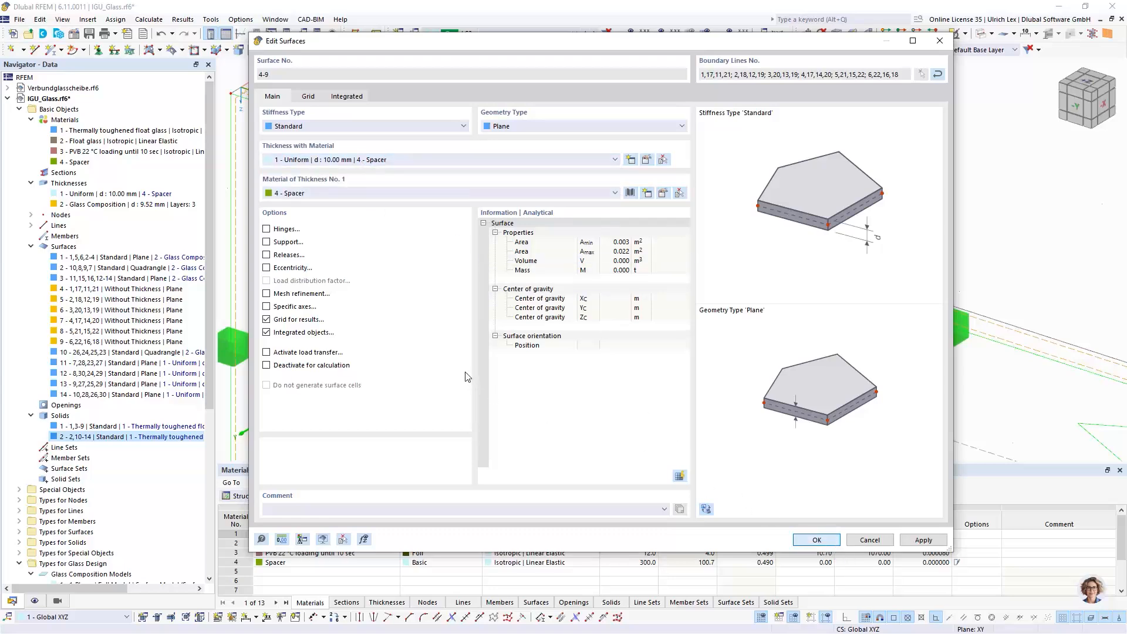
# Open the curved unit's solid 2 for editing and set its solid type to Gas.
pyautogui.scroll(-8, 468, 200)
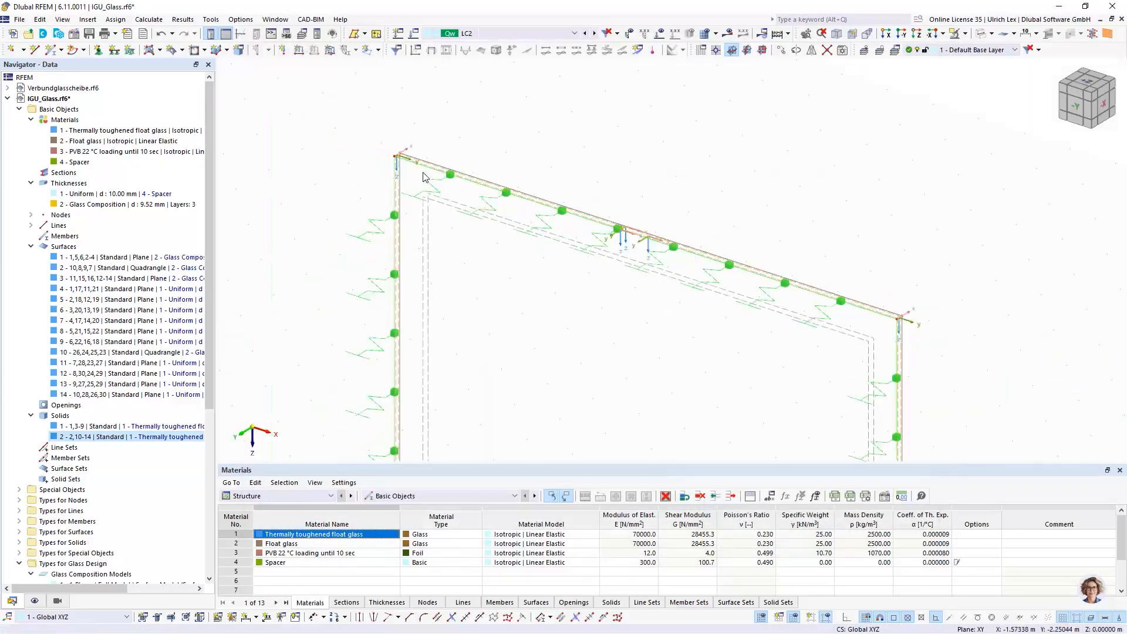
pyautogui.scroll(-3, 425, 176)
pyautogui.scroll(6, 680, 276)
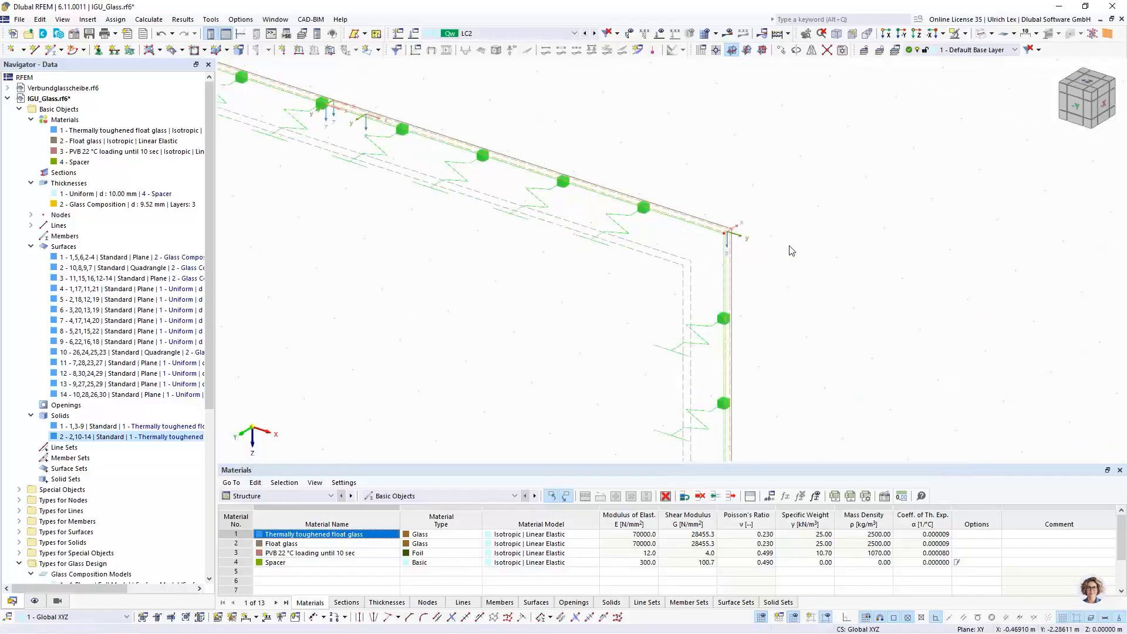
pyautogui.scroll(-5, 587, 194)
pyautogui.scroll(2, 573, 312)
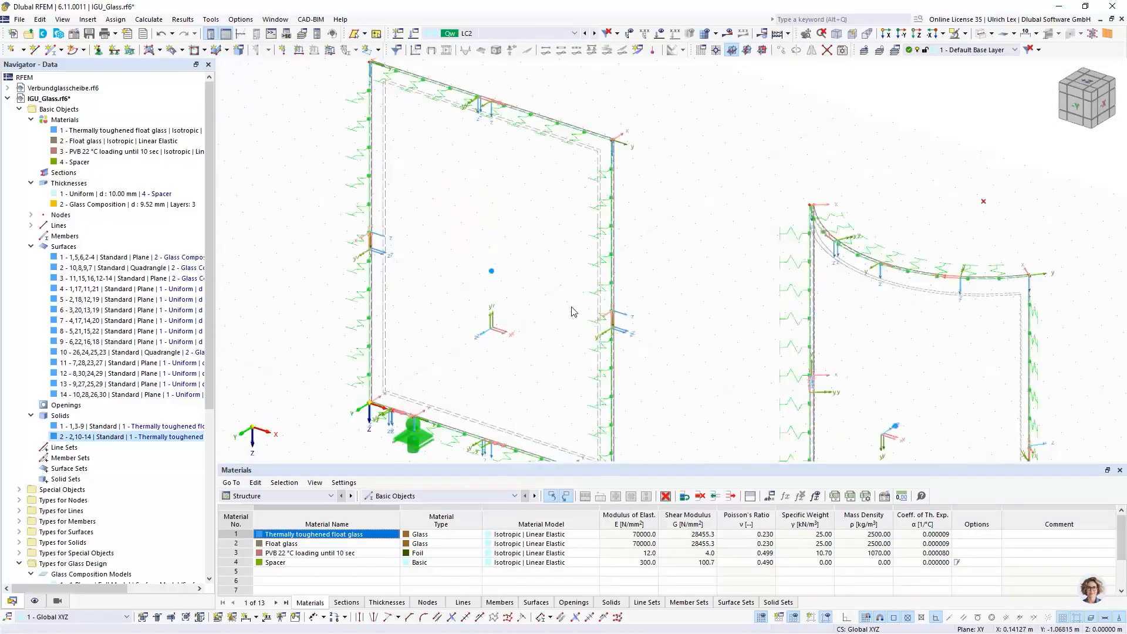
pyautogui.scroll(3, 573, 312)
pyautogui.scroll(-3, 373, 255)
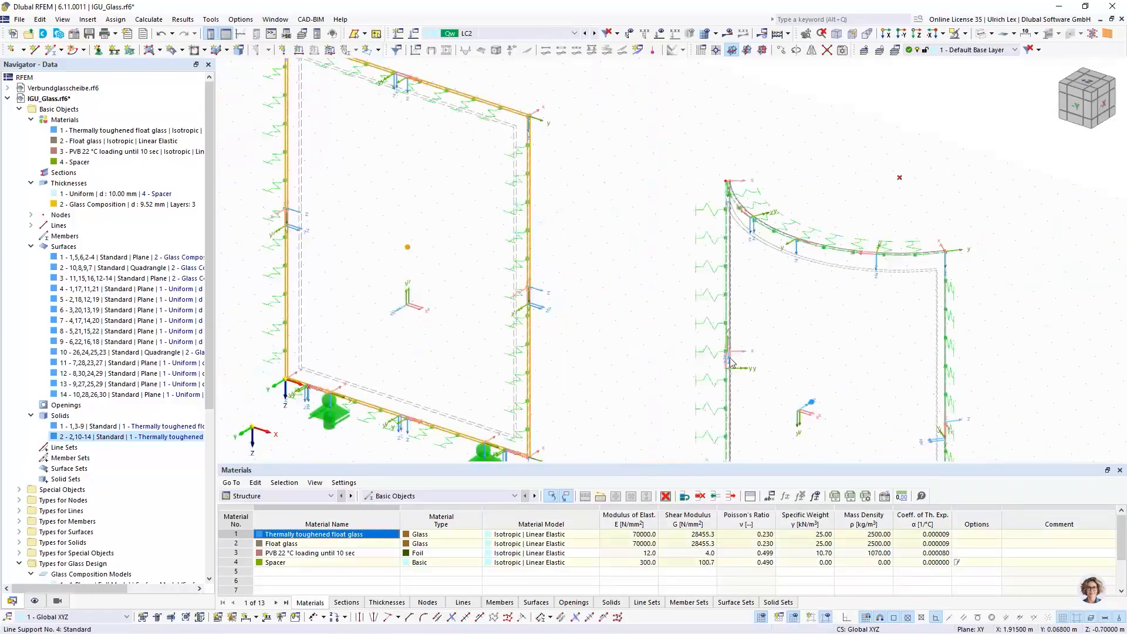
pyautogui.scroll(5, 824, 384)
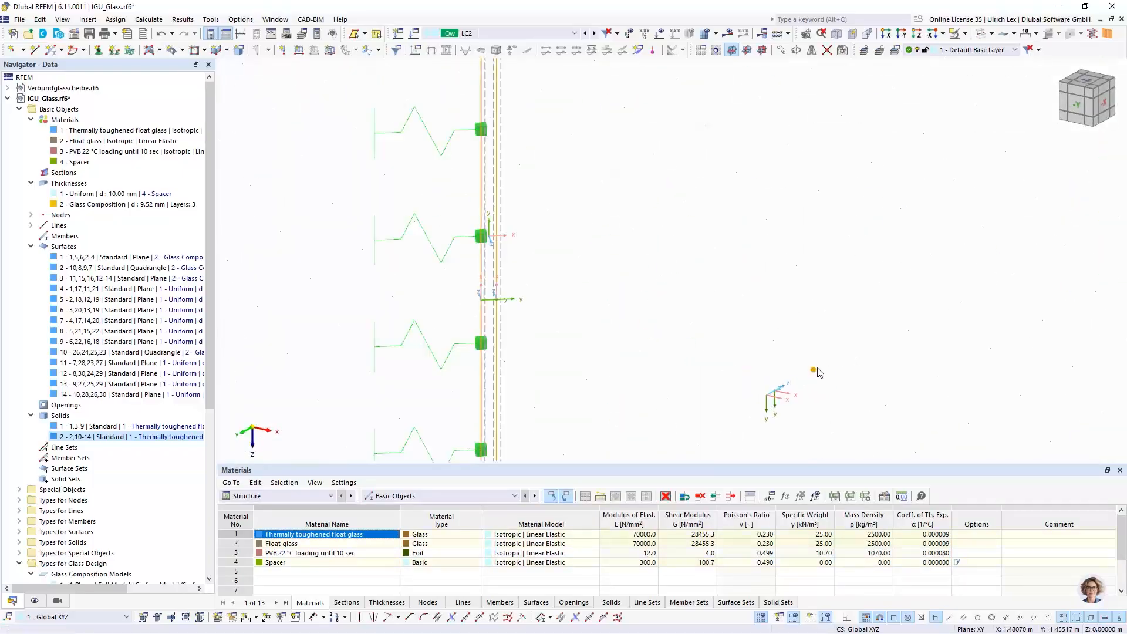
pyautogui.doubleClick(829, 372)
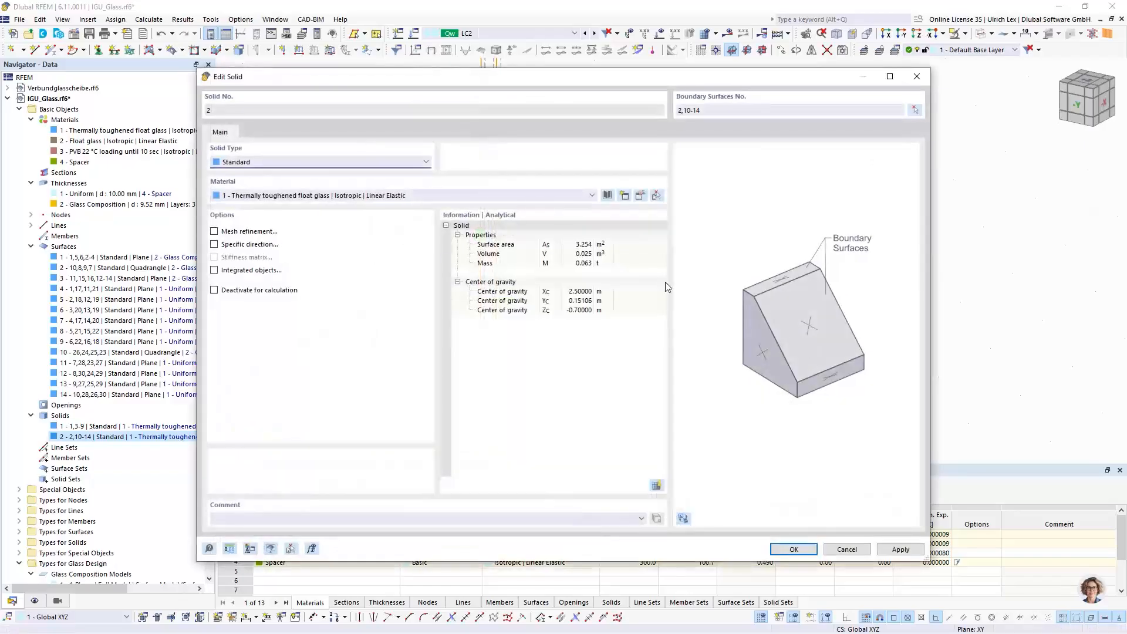
pyautogui.click(246, 162)
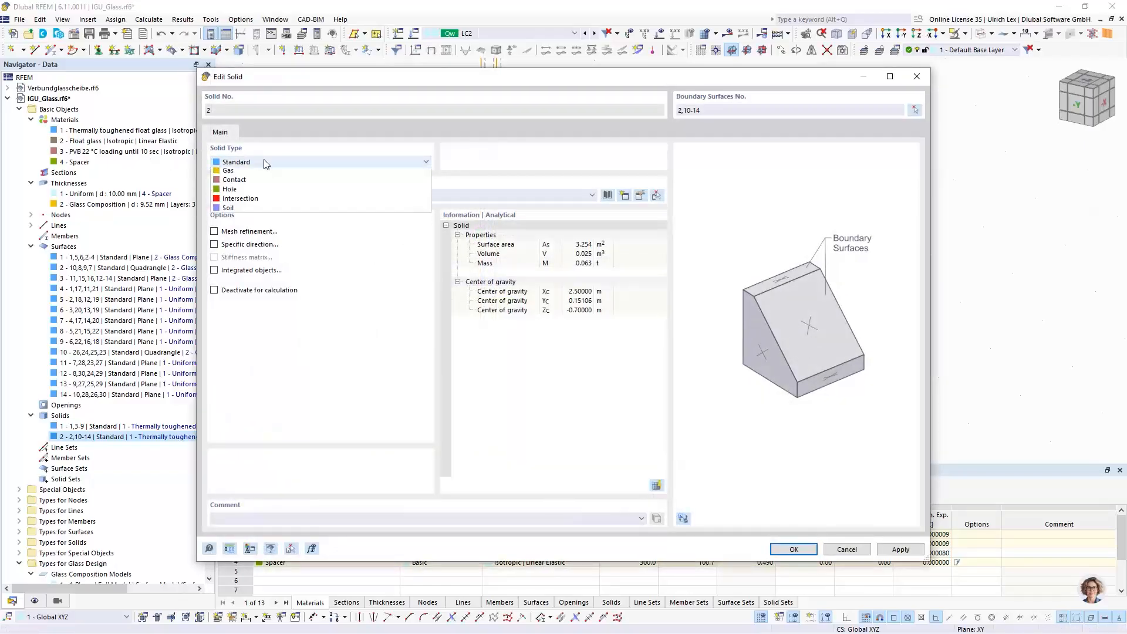
pyautogui.click(262, 184)
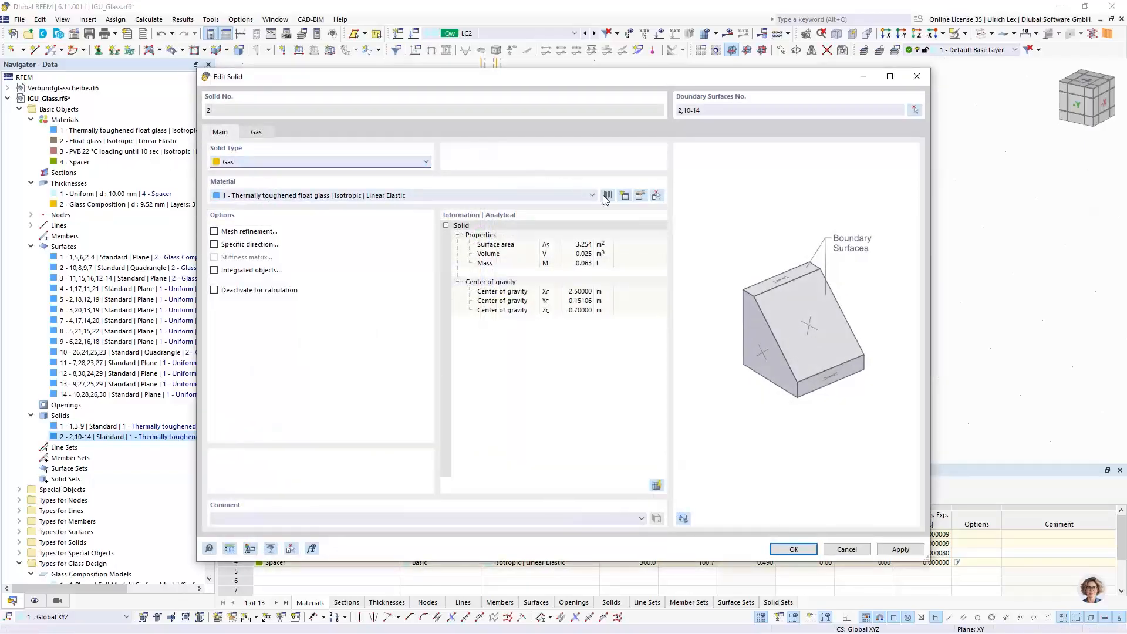
# Create a new material for solid 2 by choosing Dry air from the library's Gas materials.
pyautogui.click(624, 196)
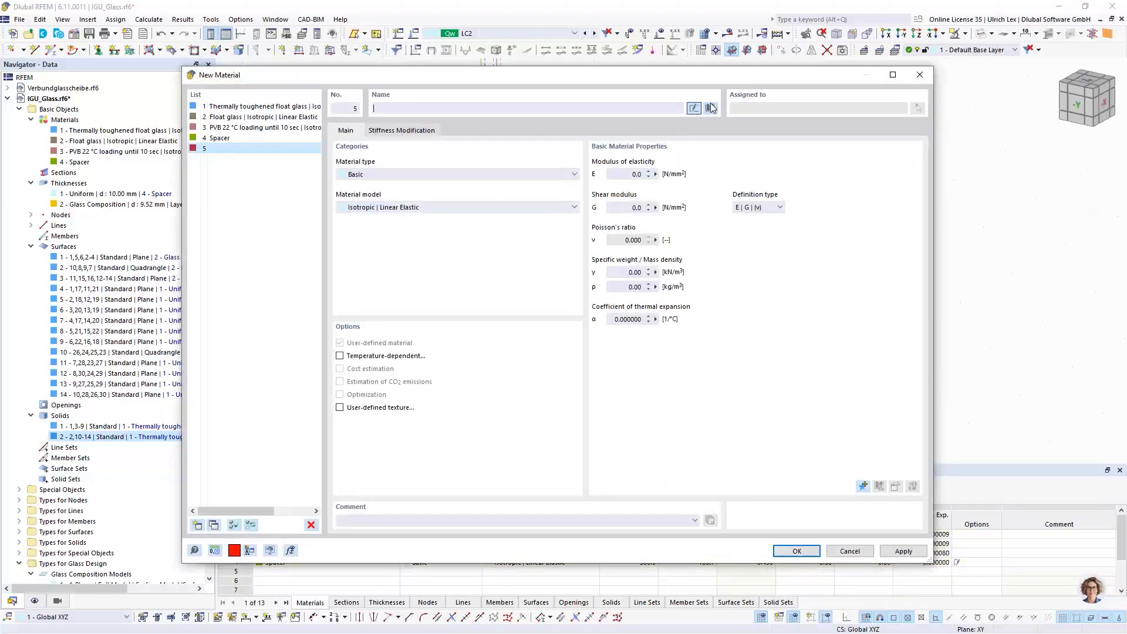
pyautogui.click(710, 108)
pyautogui.click(226, 152)
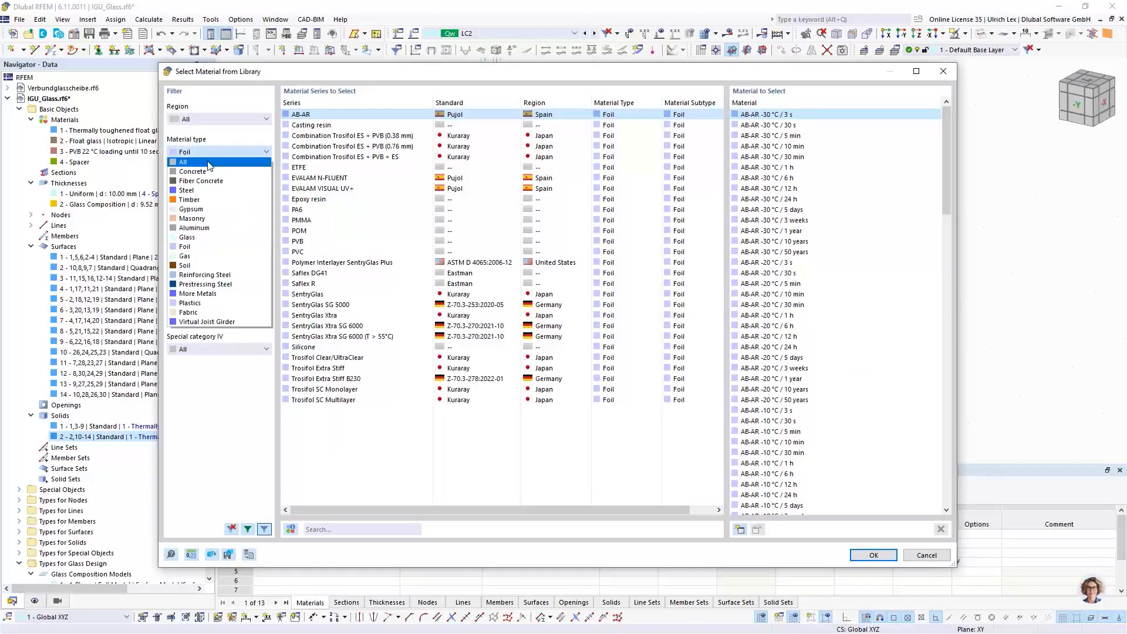
pyautogui.click(188, 256)
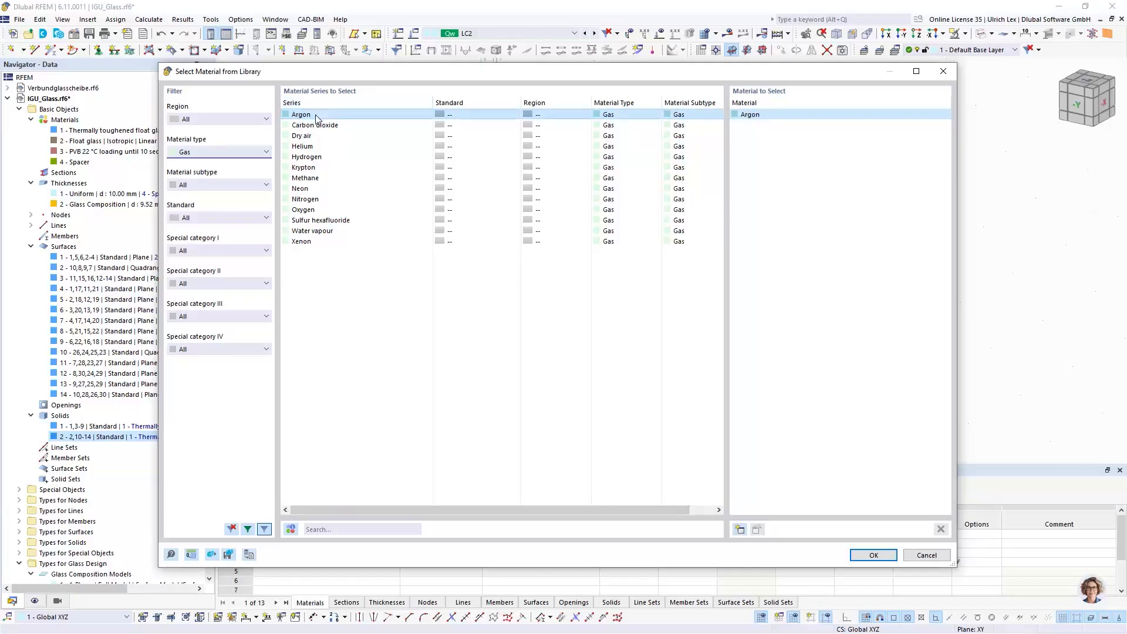
pyautogui.click(335, 136)
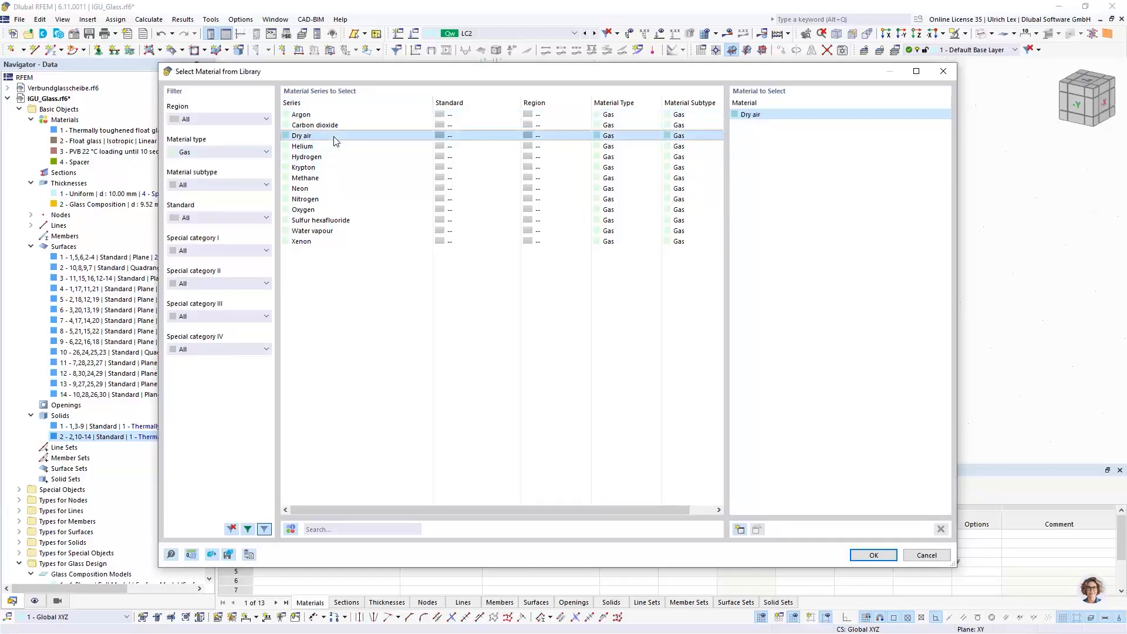
pyautogui.click(860, 555)
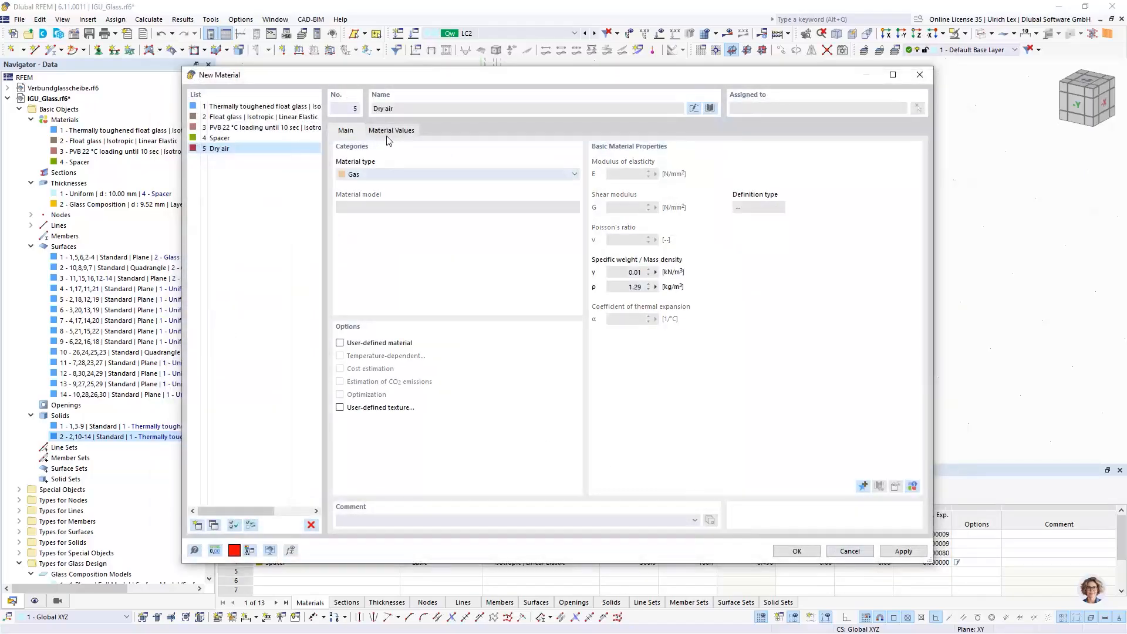
pyautogui.click(796, 551)
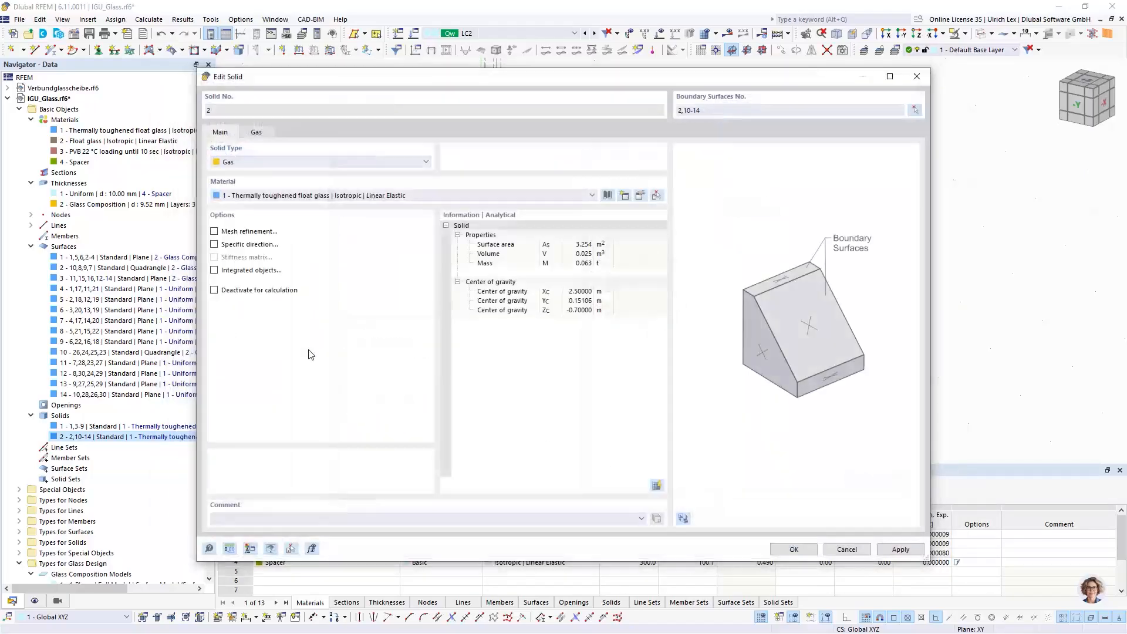
# Create a gas solid definition with 1.01 bar pressure and 19 °C temperature, and apply it to the curved unit's solid 2.
pyautogui.click(256, 133)
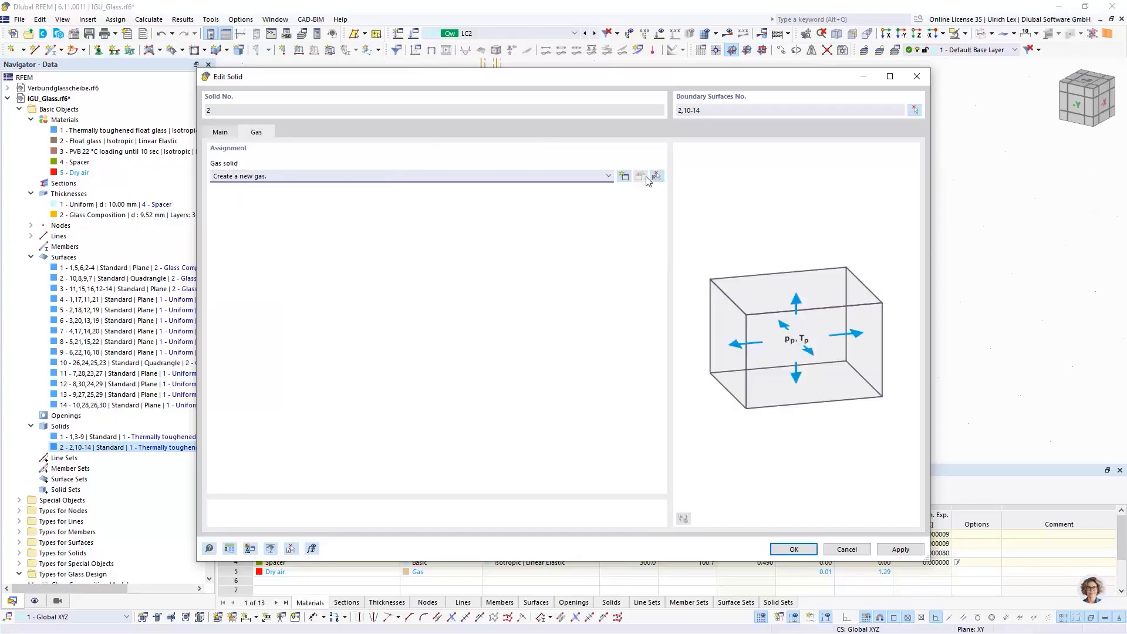
pyautogui.click(624, 176)
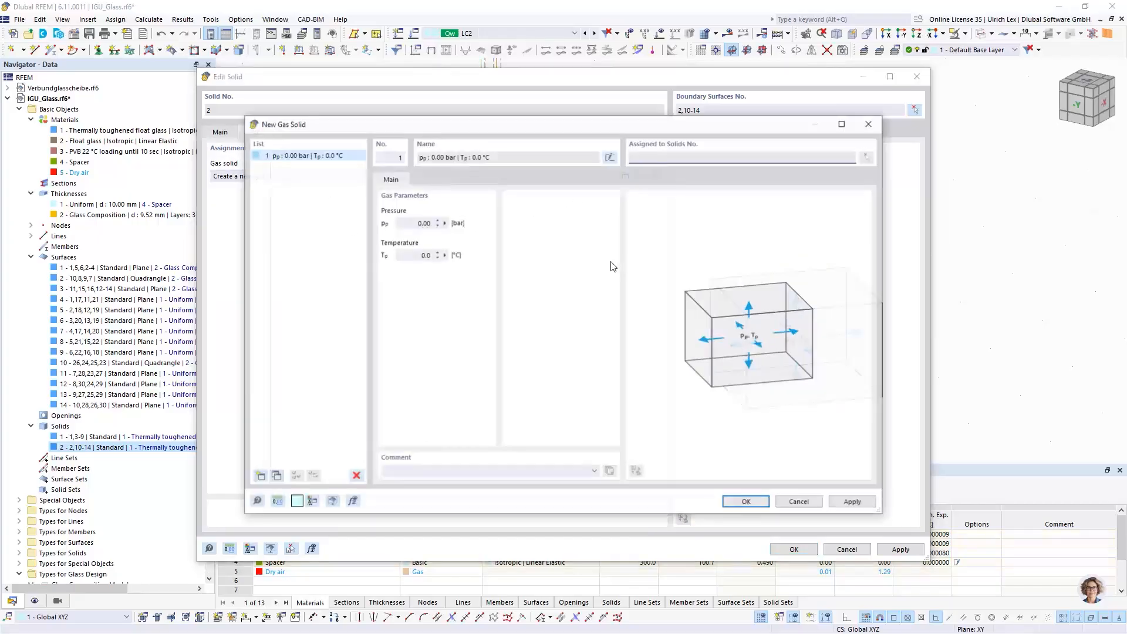
pyautogui.click(412, 223)
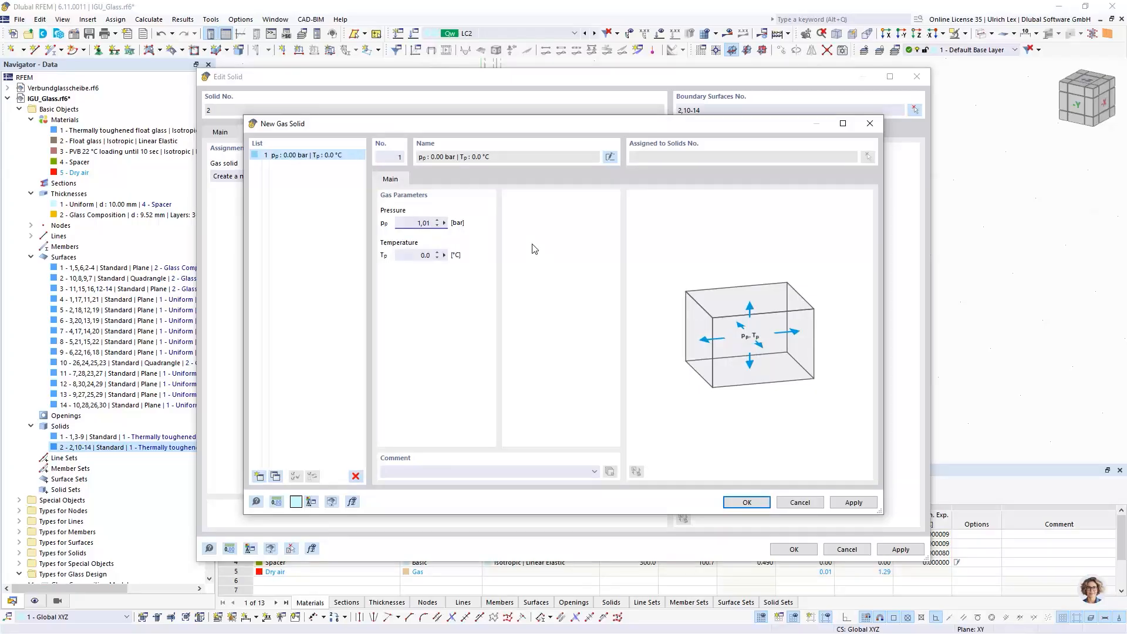
pyautogui.write('1,01')
pyautogui.press('Tab')
pyautogui.write('19')
pyautogui.press('Tab')
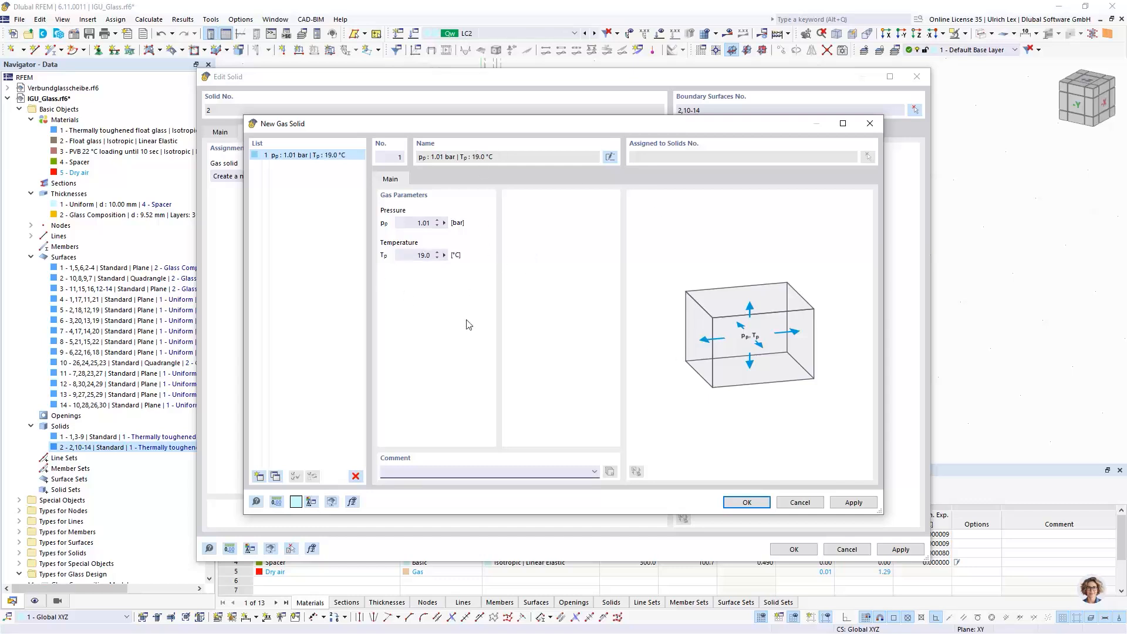
pyautogui.click(746, 503)
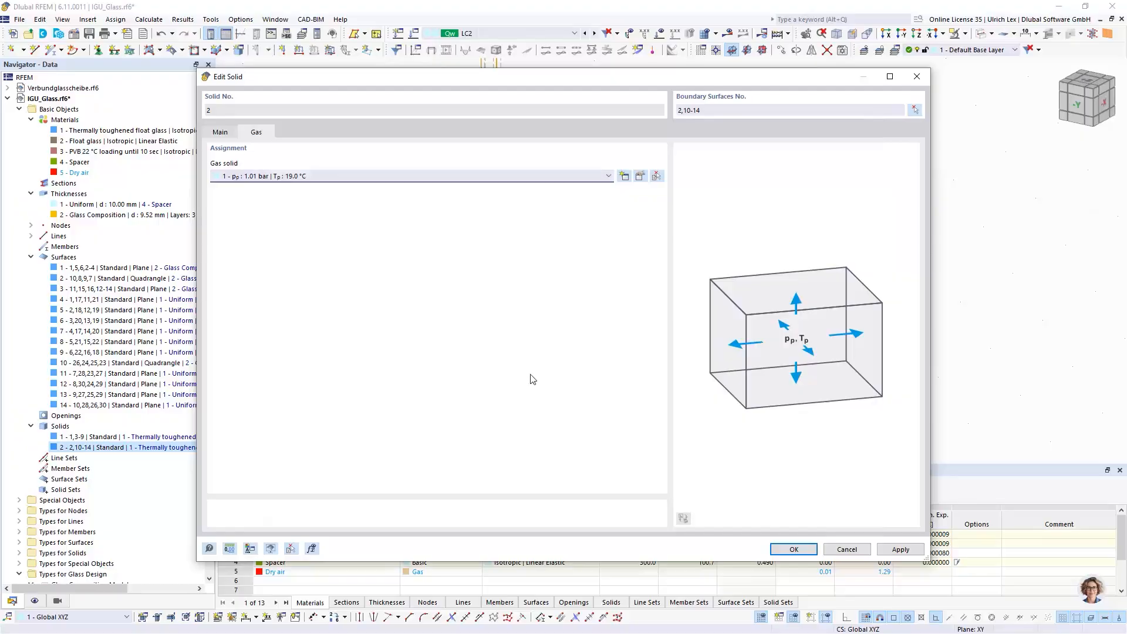
pyautogui.click(809, 552)
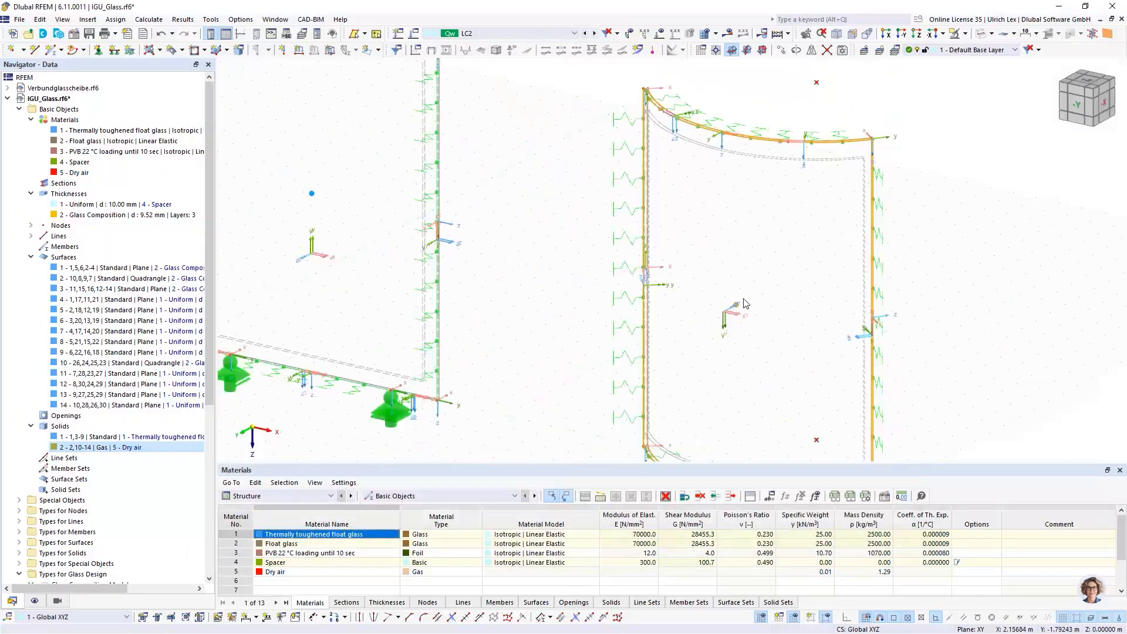
# Change the flat unit's solid 1 to the Gas type with the Dry air material, checking its gas assignment before accepting.
pyautogui.doubleClick(311, 195)
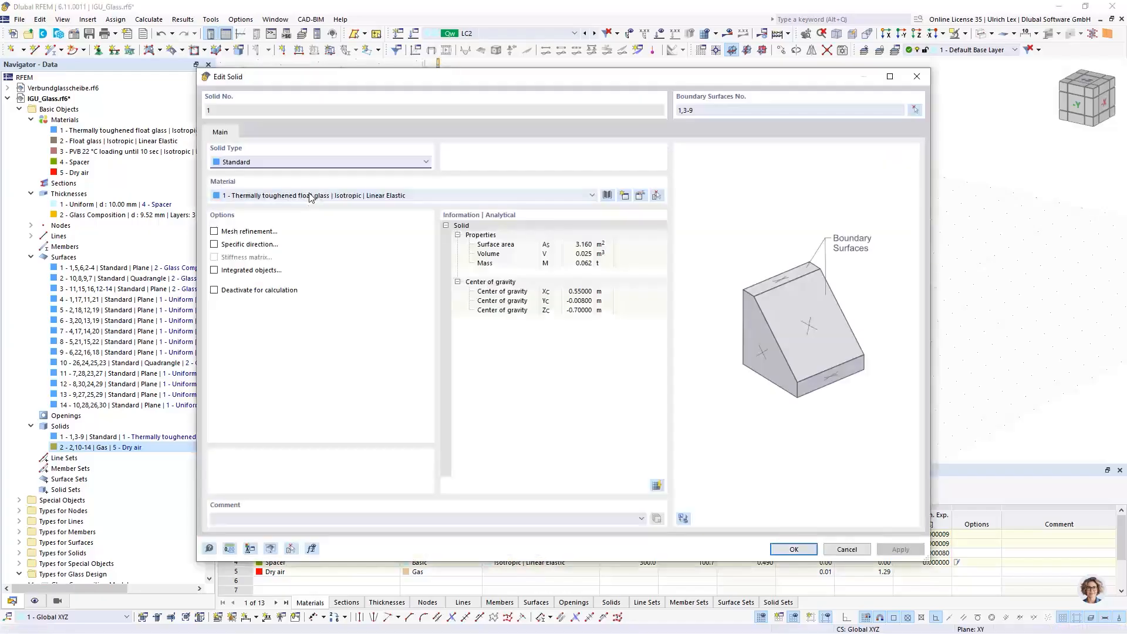
pyautogui.click(297, 166)
pyautogui.click(364, 201)
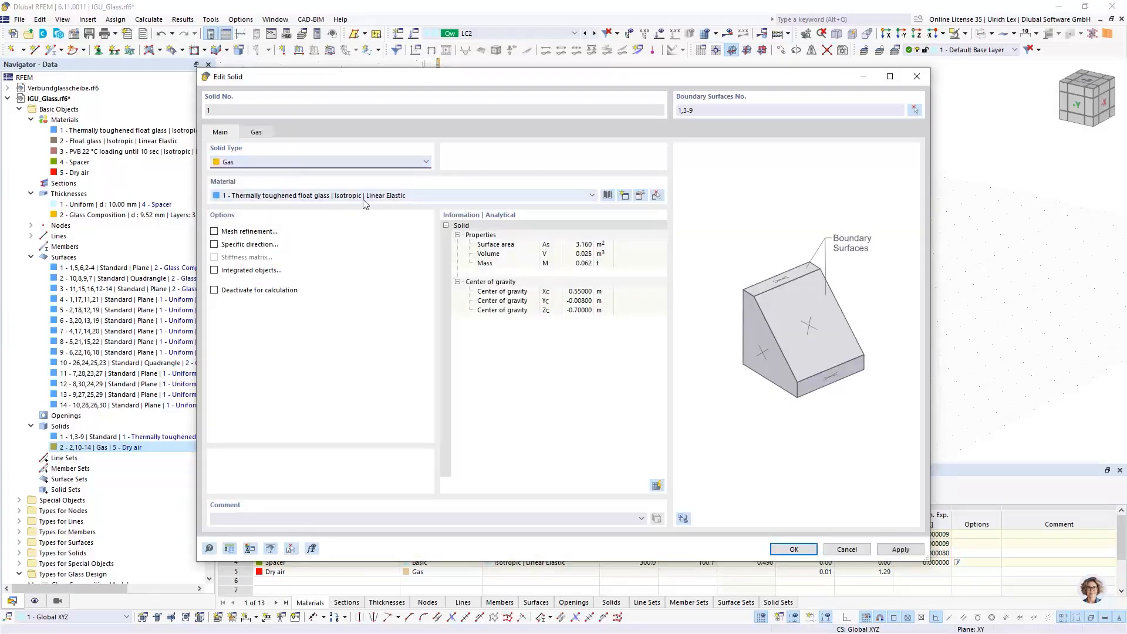
pyautogui.click(415, 196)
pyautogui.click(378, 207)
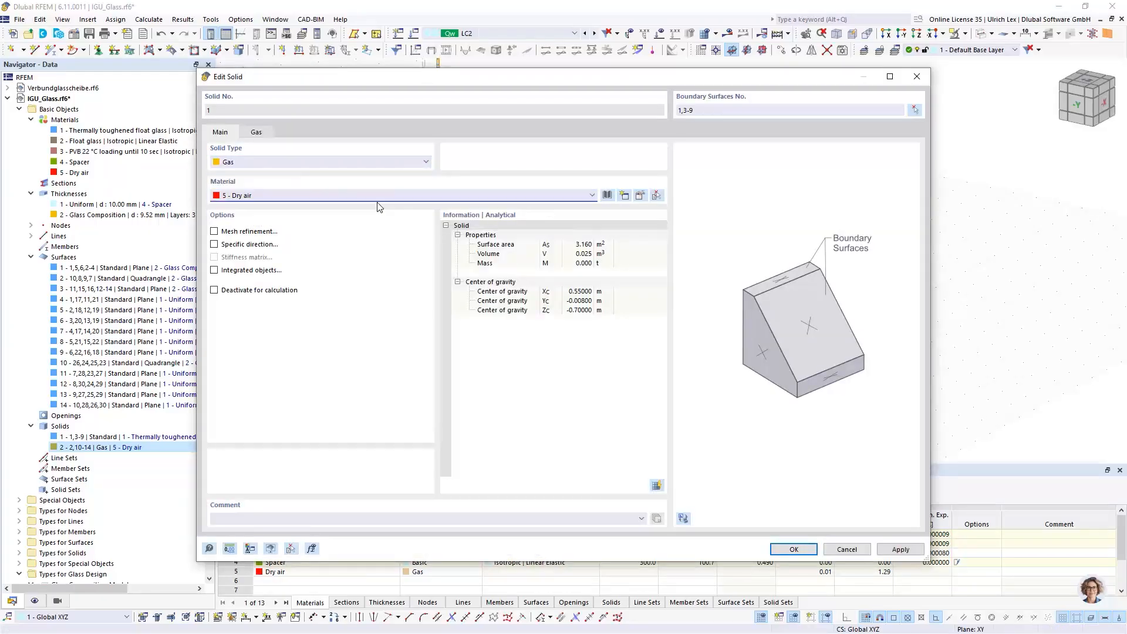
pyautogui.click(258, 132)
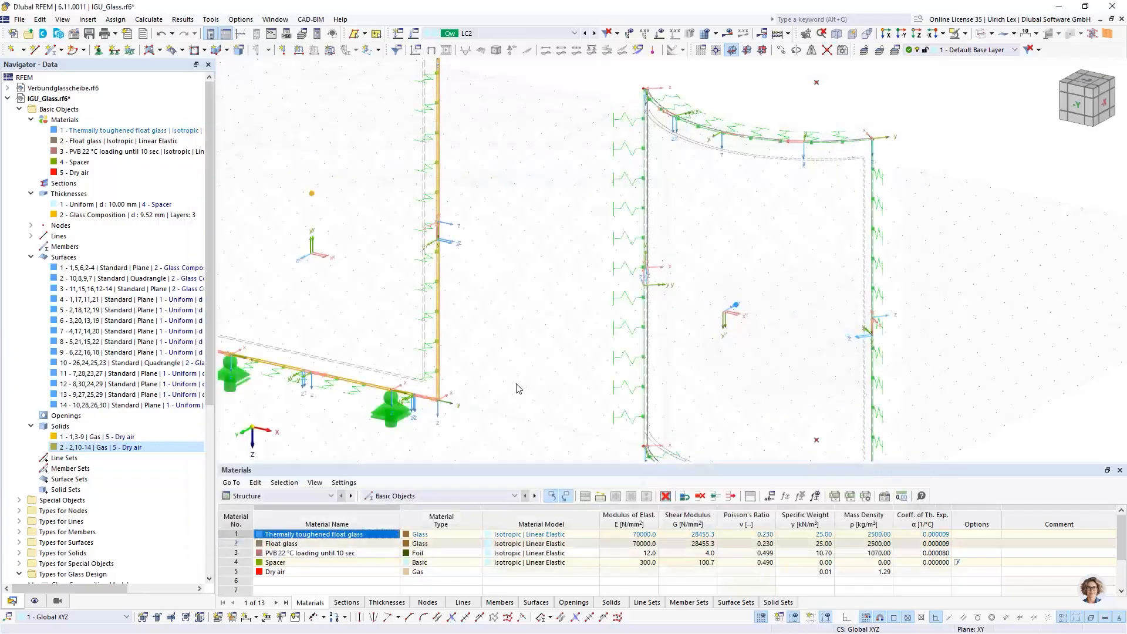
pyautogui.click(793, 548)
# Save the IGU_Glass model with both insulating glass units in view.
pyautogui.scroll(-5, 536, 350)
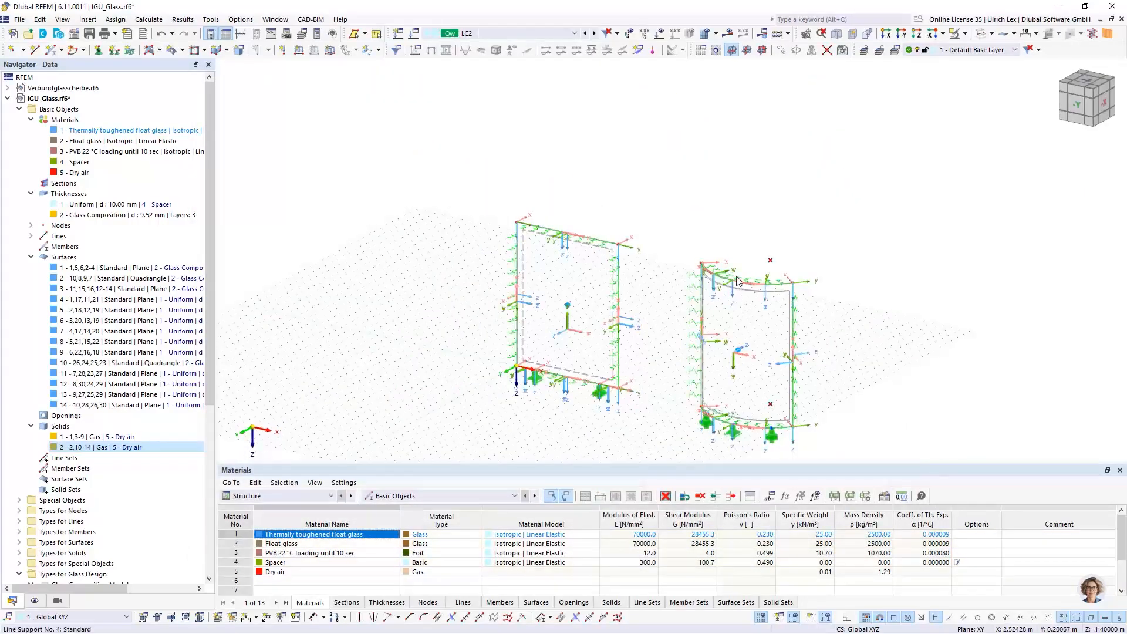
pyautogui.scroll(3, 728, 283)
pyautogui.scroll(-2, 593, 246)
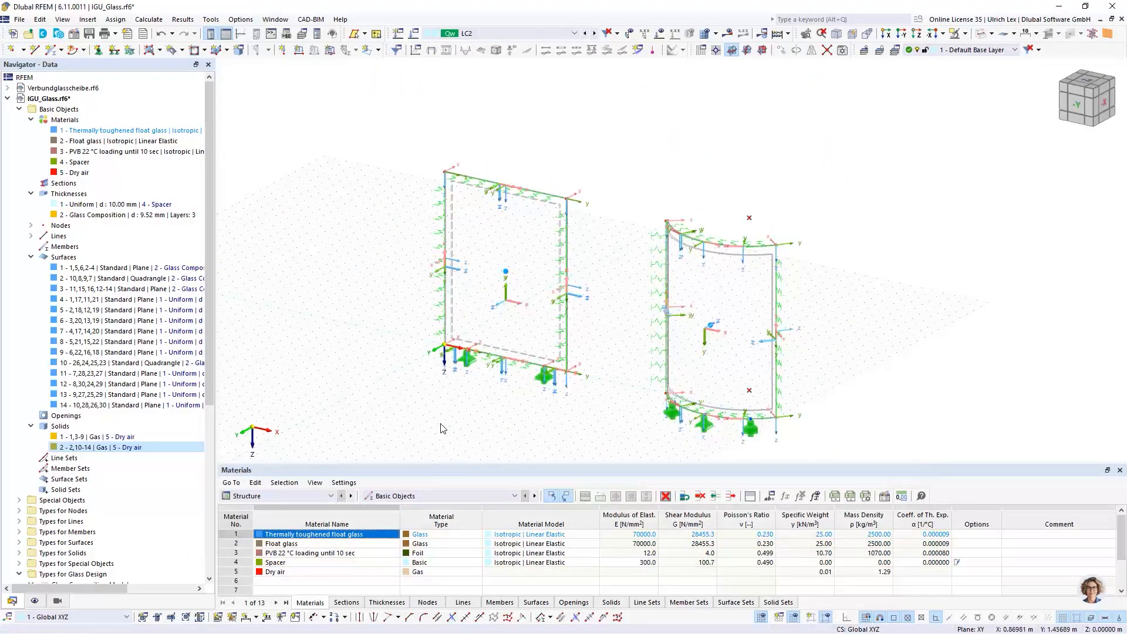
pyautogui.scroll(-1, 532, 431)
pyautogui.keyDown('ctrl'); pyautogui.moveTo(532, 432); pyautogui.dragTo(551, 431, button='middle'); pyautogui.keyUp('ctrl')
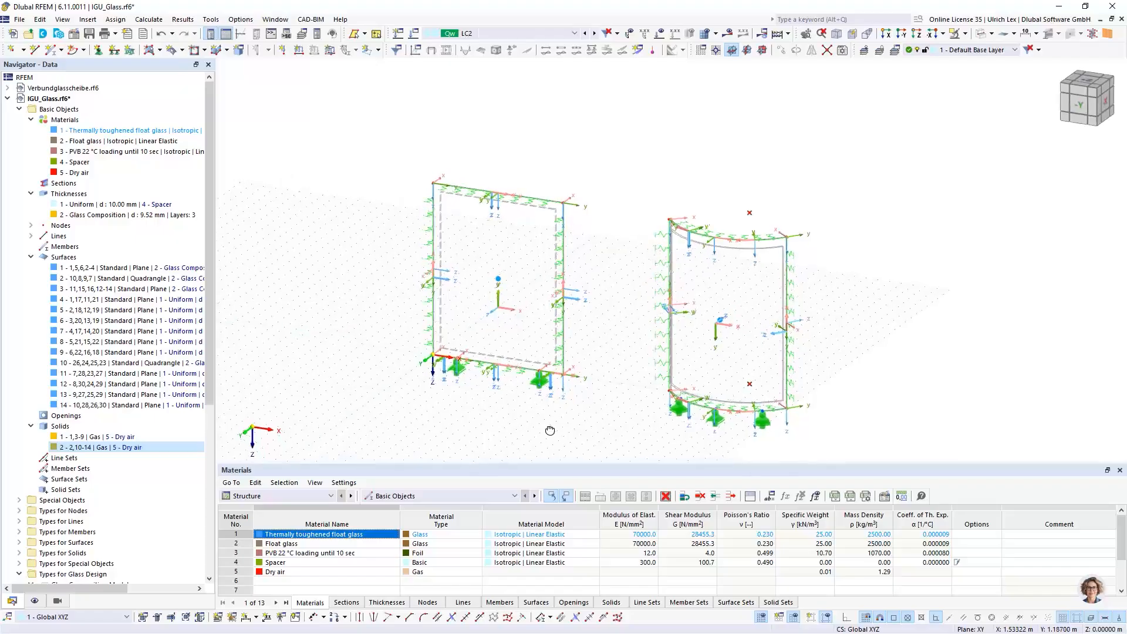
pyautogui.click(88, 34)
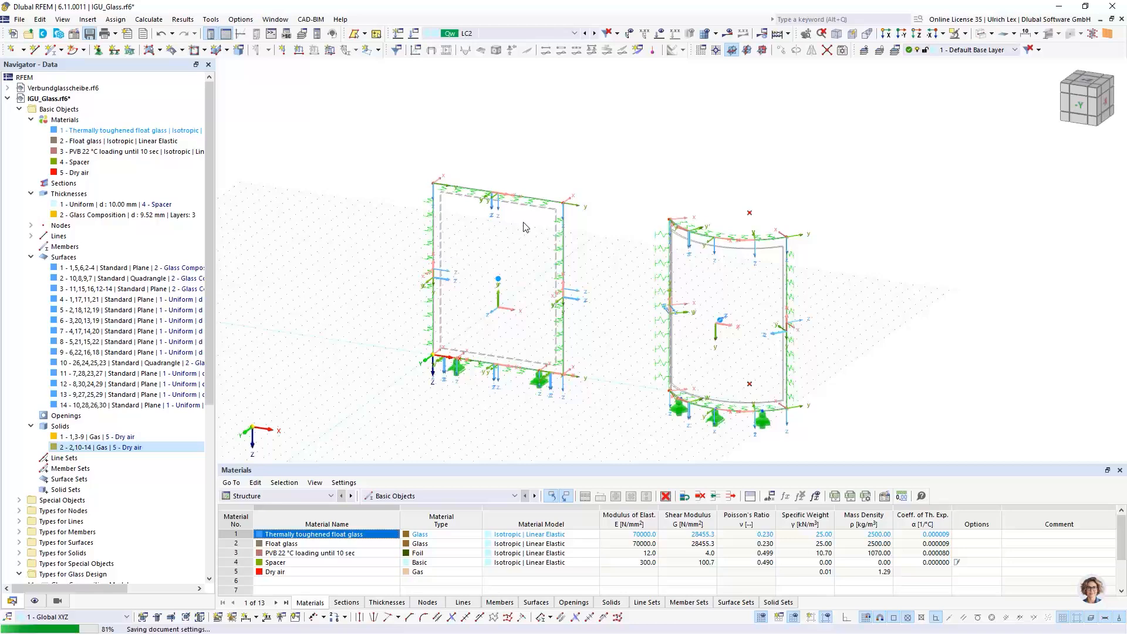
# Examine the flat unit's upper corner, the spacer edge surfaces between its panes, and the supports along its edges.
pyautogui.scroll(2, 531, 241)
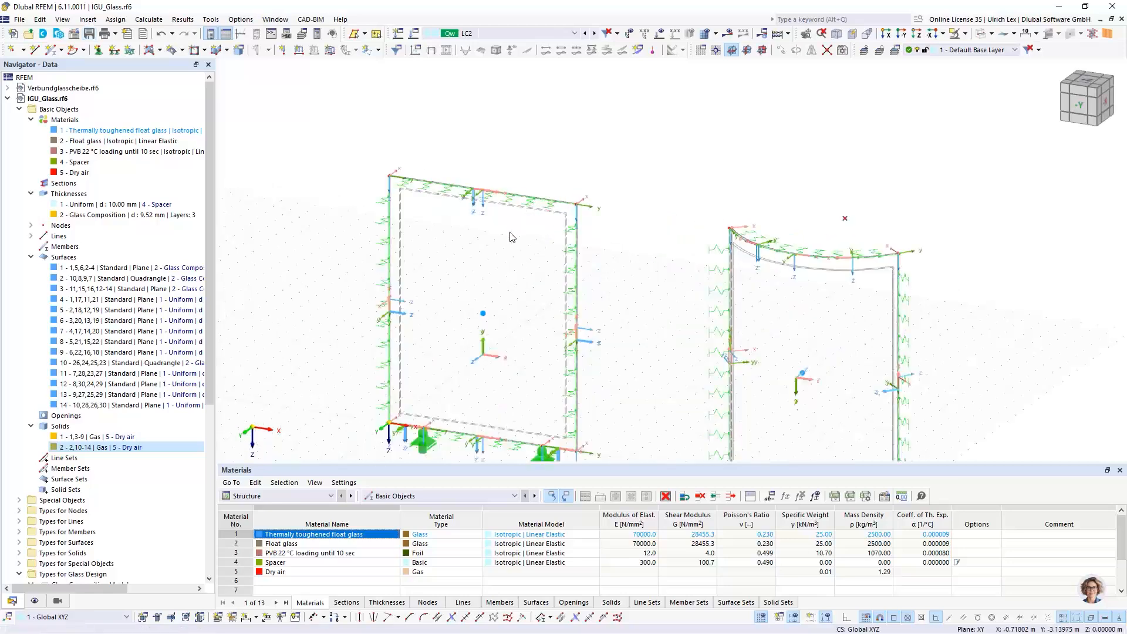
pyautogui.scroll(3, 547, 231)
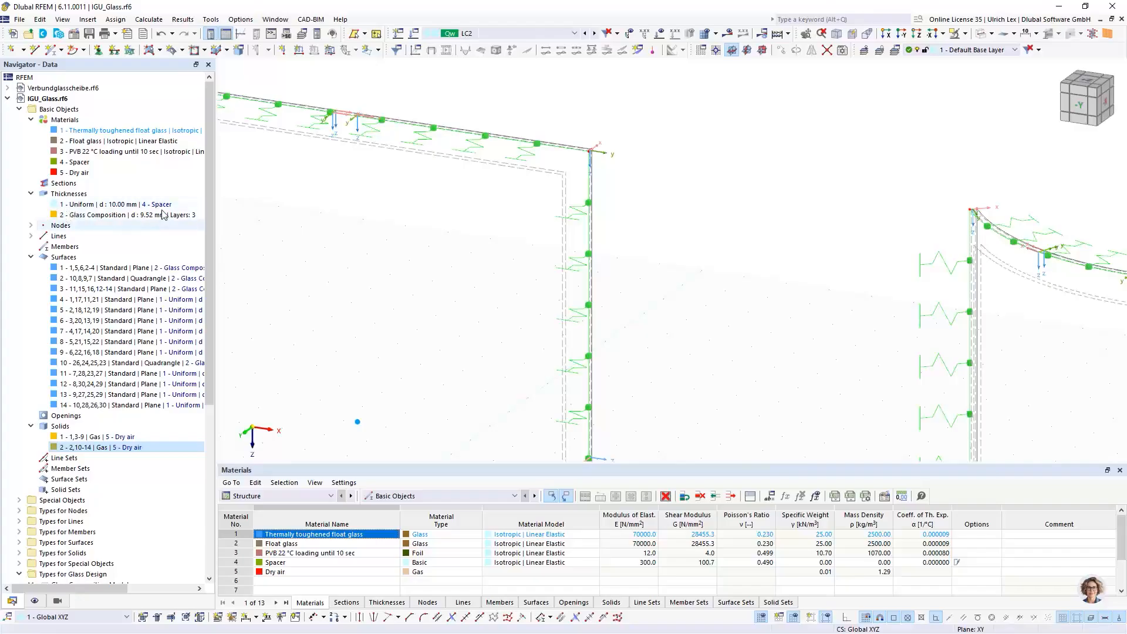
pyautogui.scroll(2, 596, 154)
pyautogui.scroll(2, 596, 154)
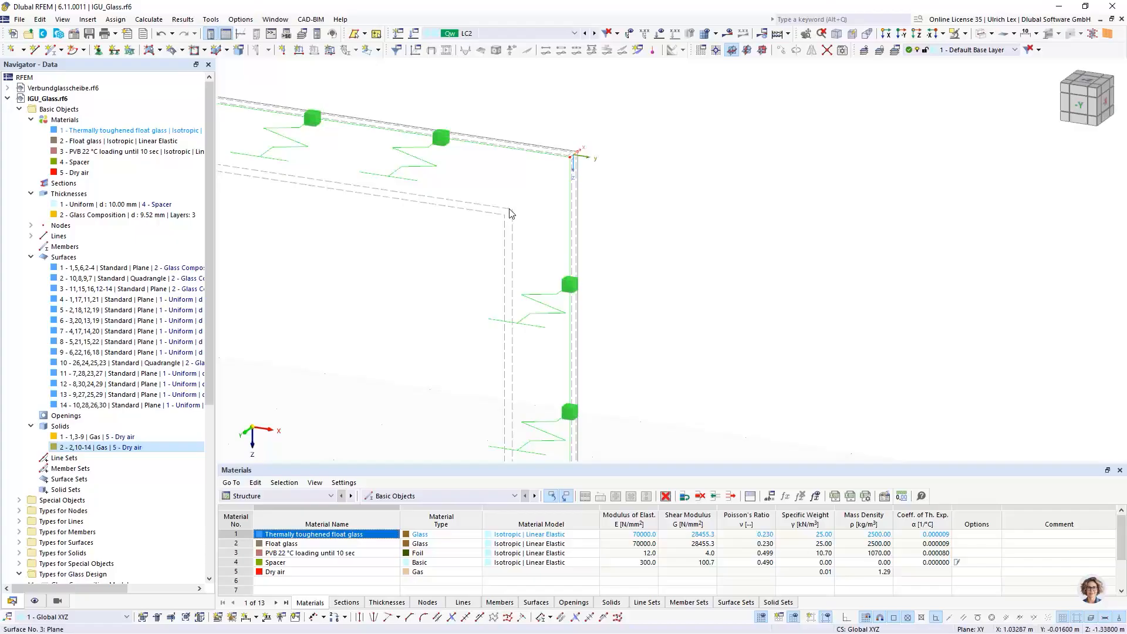
pyautogui.scroll(8, 575, 143)
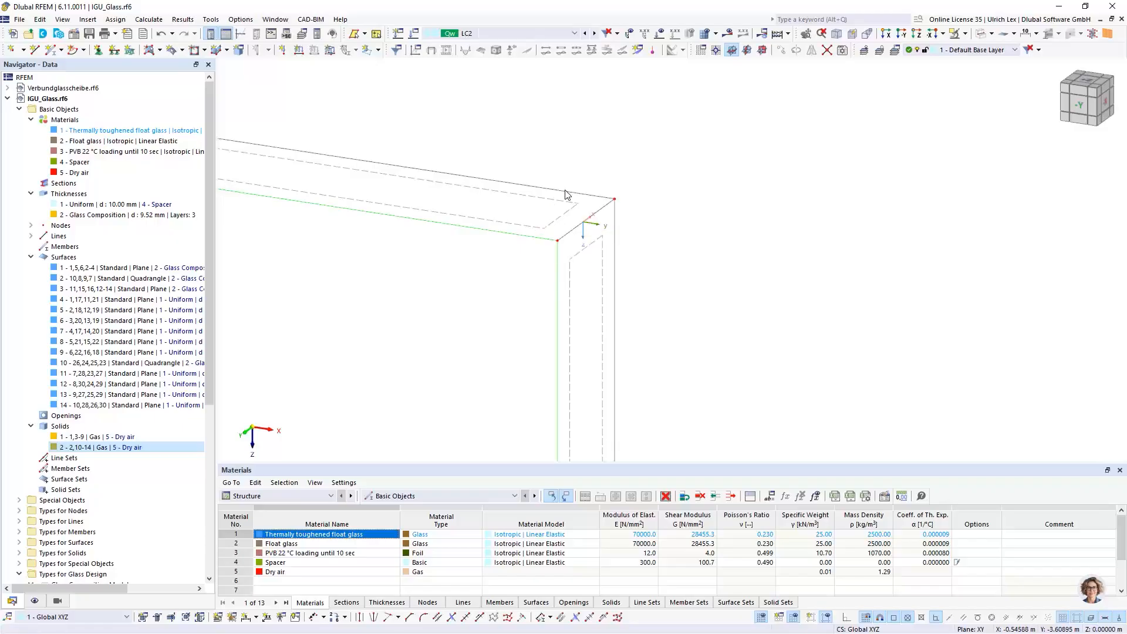
pyautogui.scroll(-5, 605, 133)
pyautogui.scroll(-3, 710, 187)
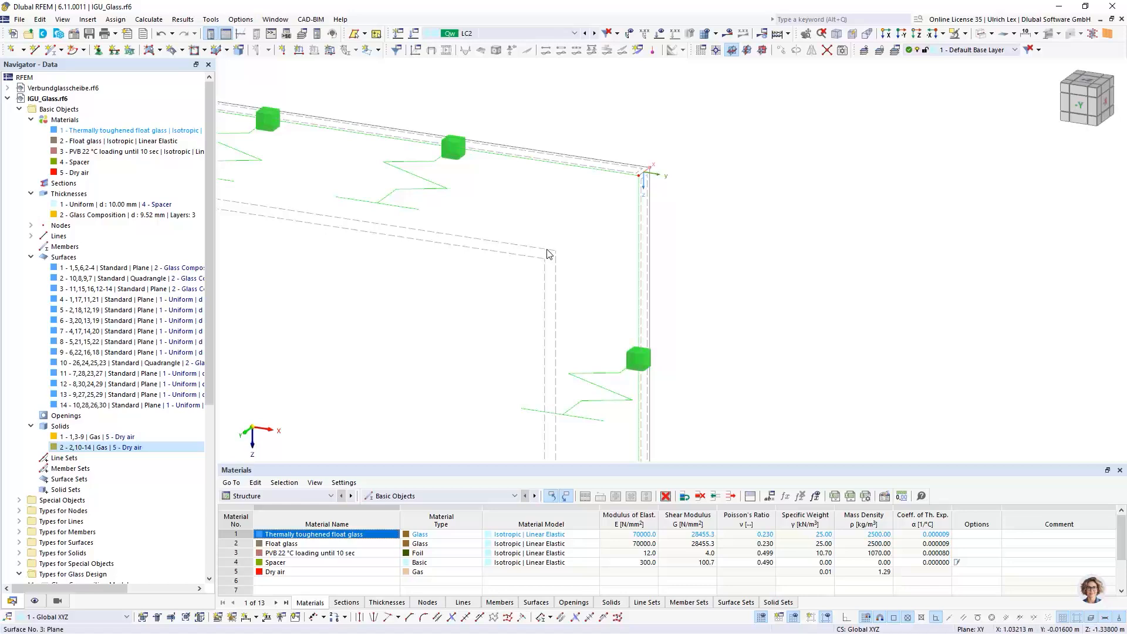
pyautogui.scroll(-5, 613, 150)
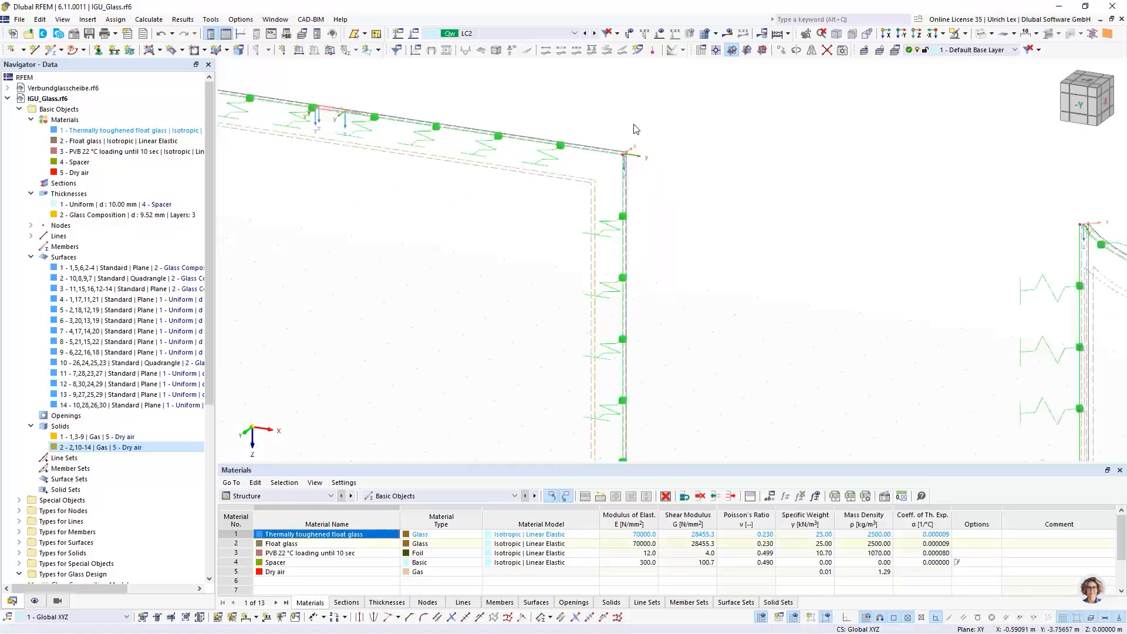
pyautogui.scroll(5, 612, 336)
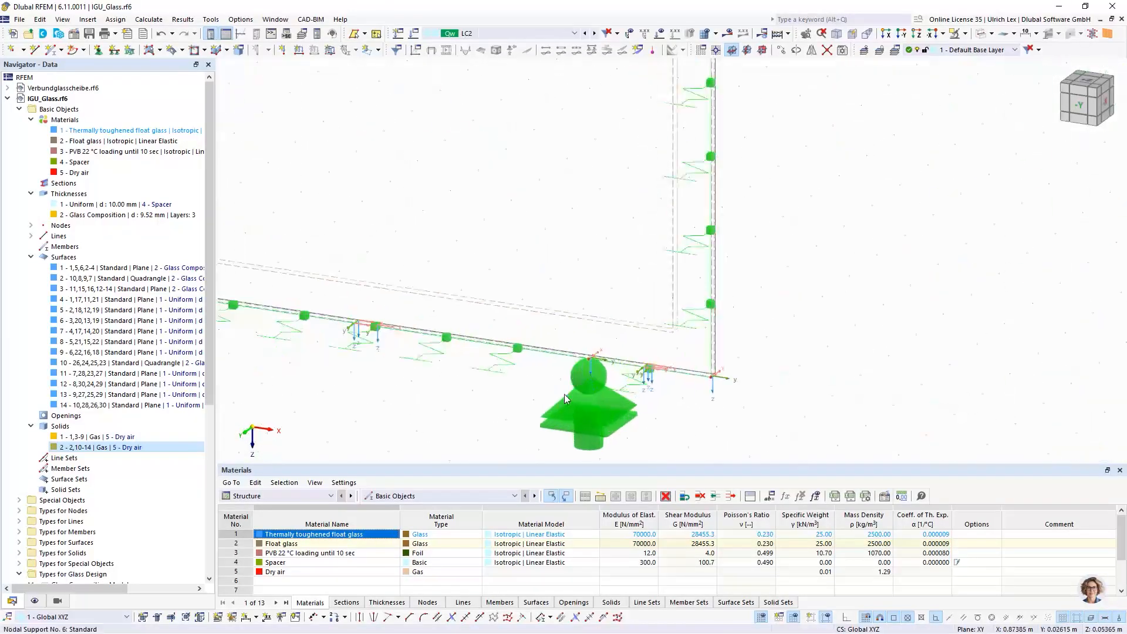
# Copy the nodal support near the left end of the flat unit's bottom edge to the adjacent node on its second pane.
pyautogui.scroll(5, 355, 359)
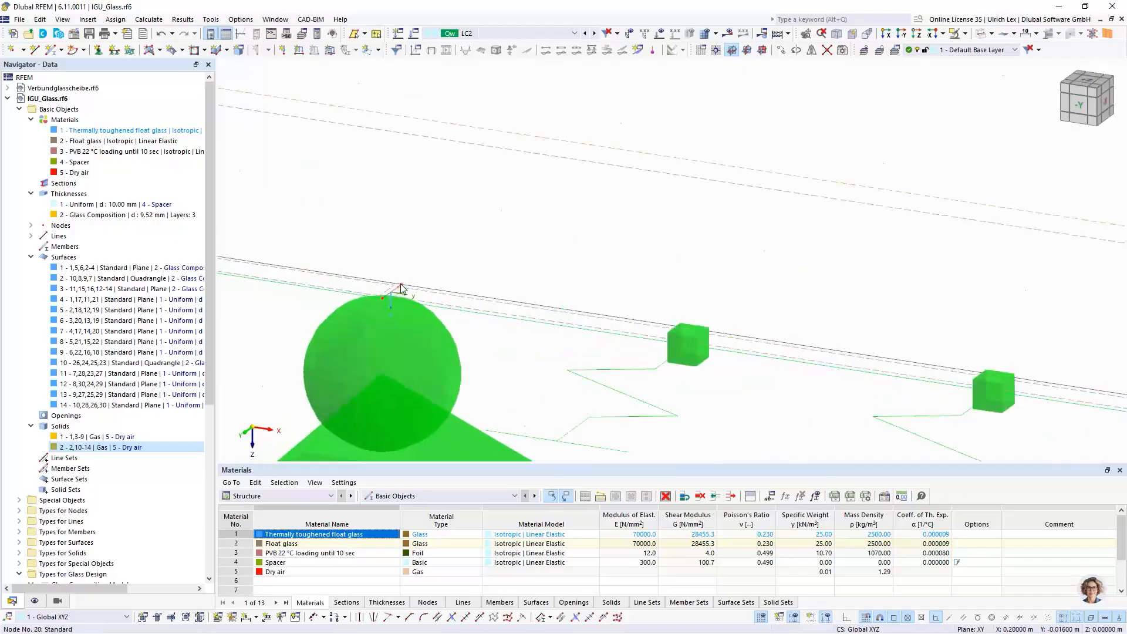
pyautogui.scroll(3, 453, 269)
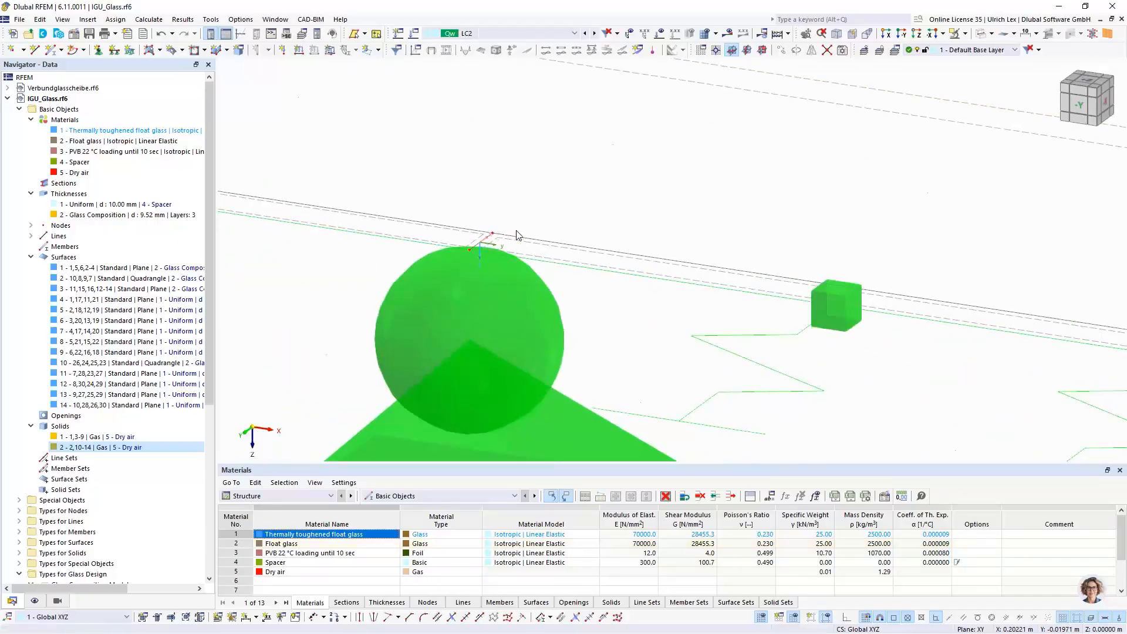
pyautogui.scroll(-3, 579, 361)
pyautogui.scroll(-2, 579, 361)
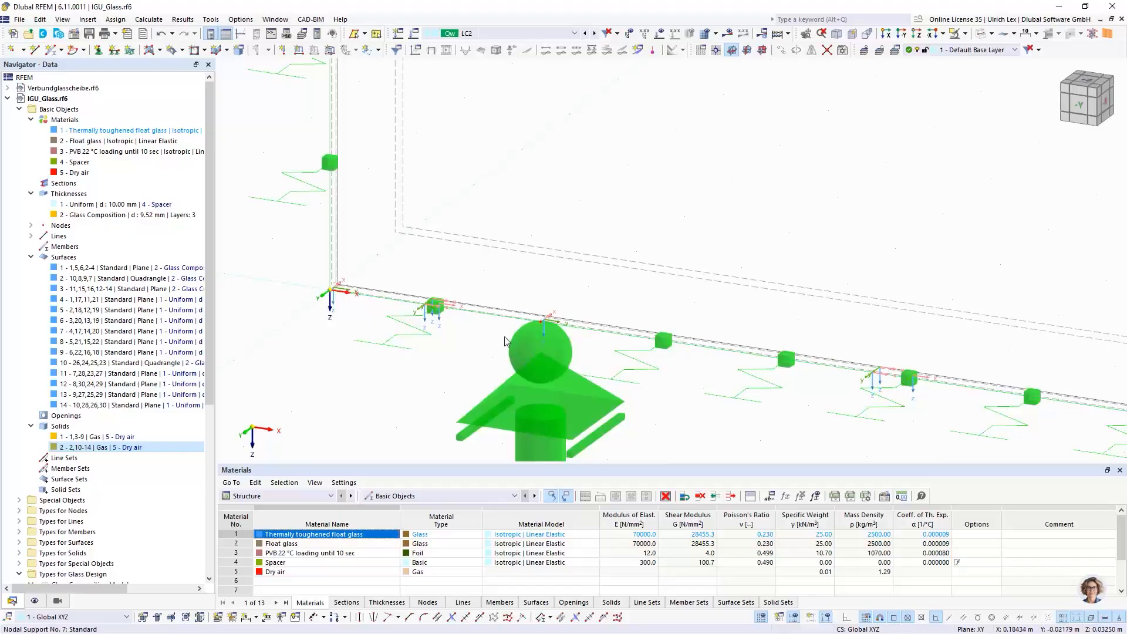
pyautogui.scroll(4, 607, 370)
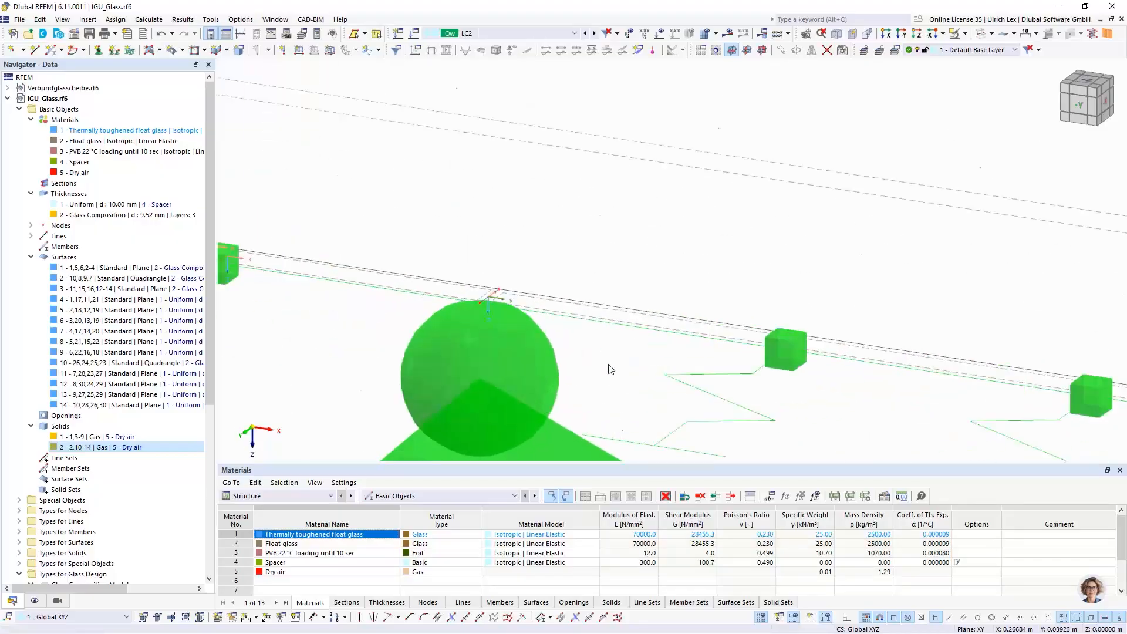
pyautogui.moveTo(503, 278); pyautogui.dragTo(500, 287)
pyautogui.scroll(-3, 448, 235)
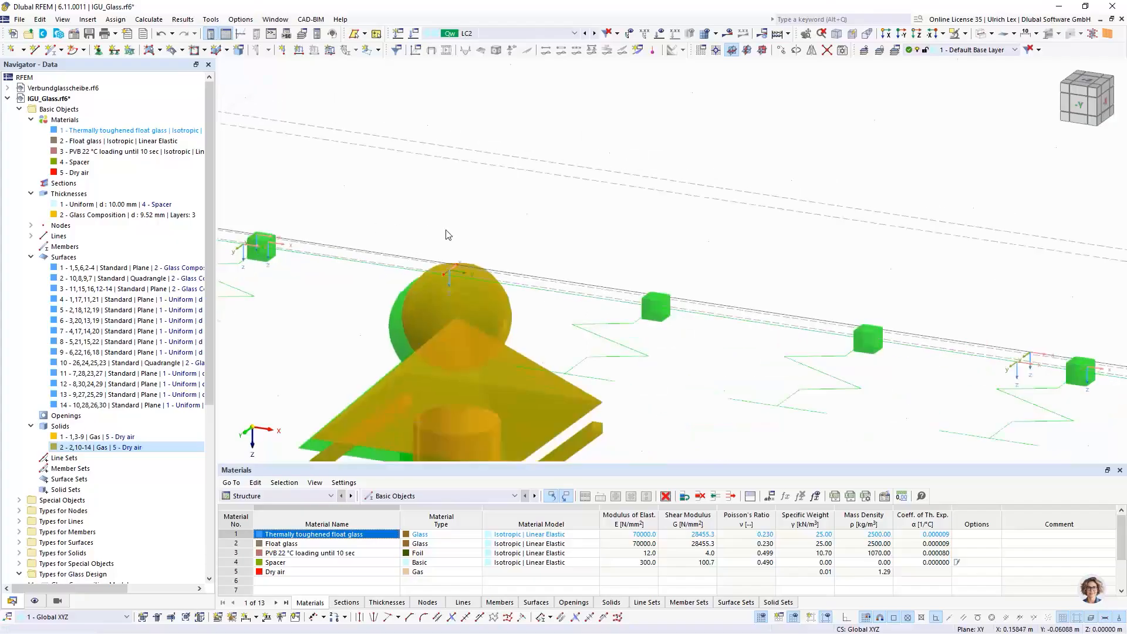
# Copy the nodal support near the right end of the flat unit's bottom edge to the adjacent node on its second pane.
pyautogui.scroll(4, 817, 366)
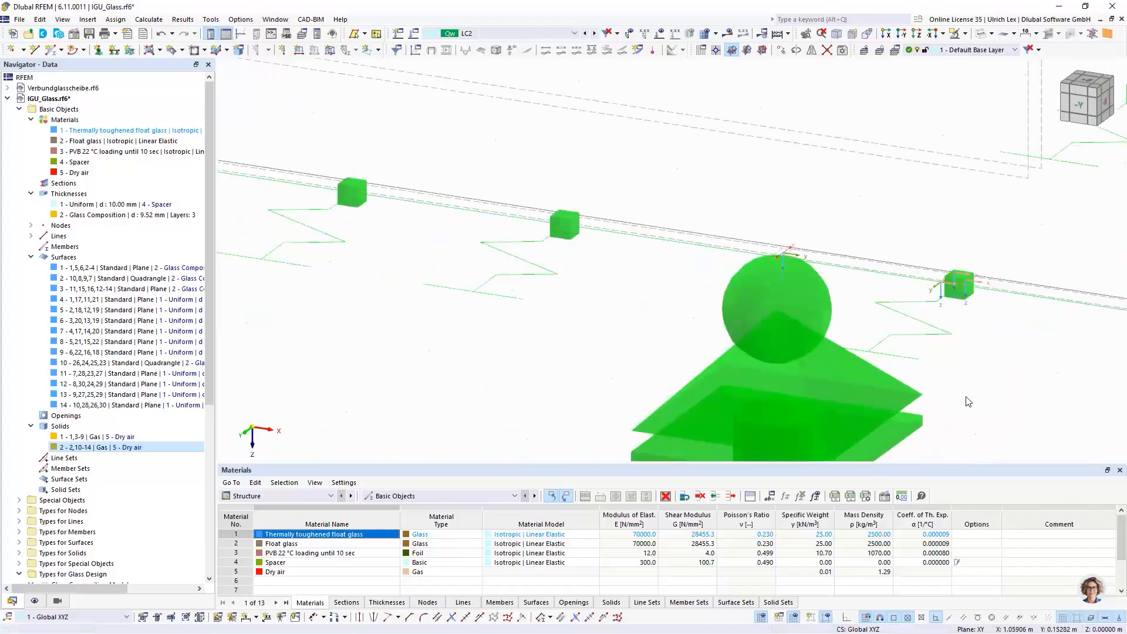
pyautogui.click(808, 305)
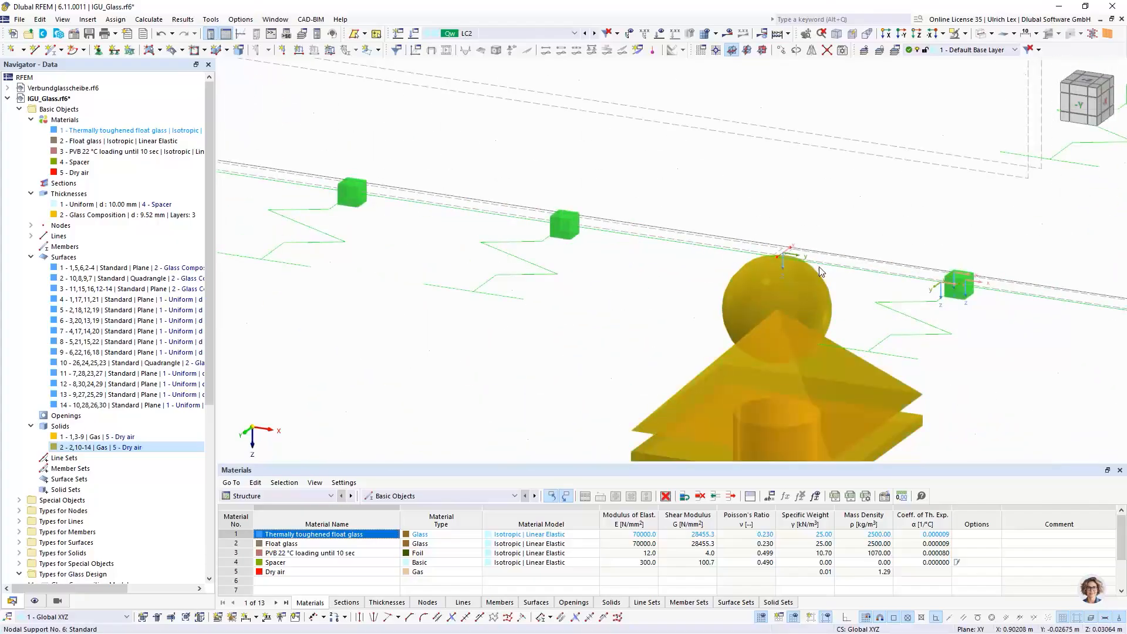
pyautogui.moveTo(796, 251); pyautogui.dragTo(792, 250)
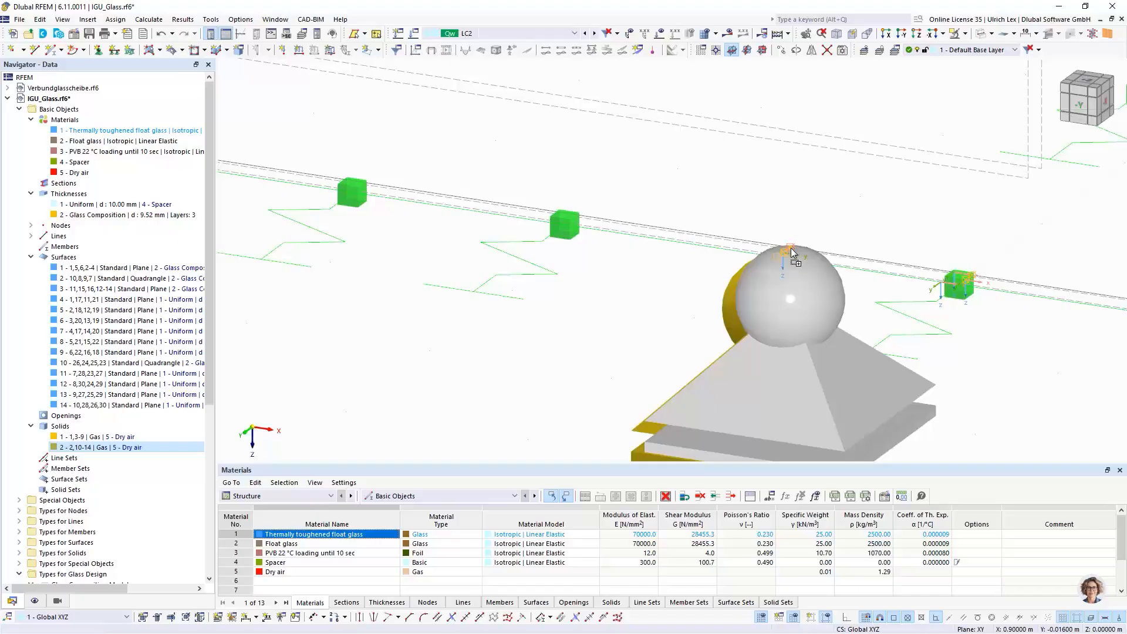
pyautogui.scroll(-1, 653, 363)
pyautogui.scroll(4, 880, 259)
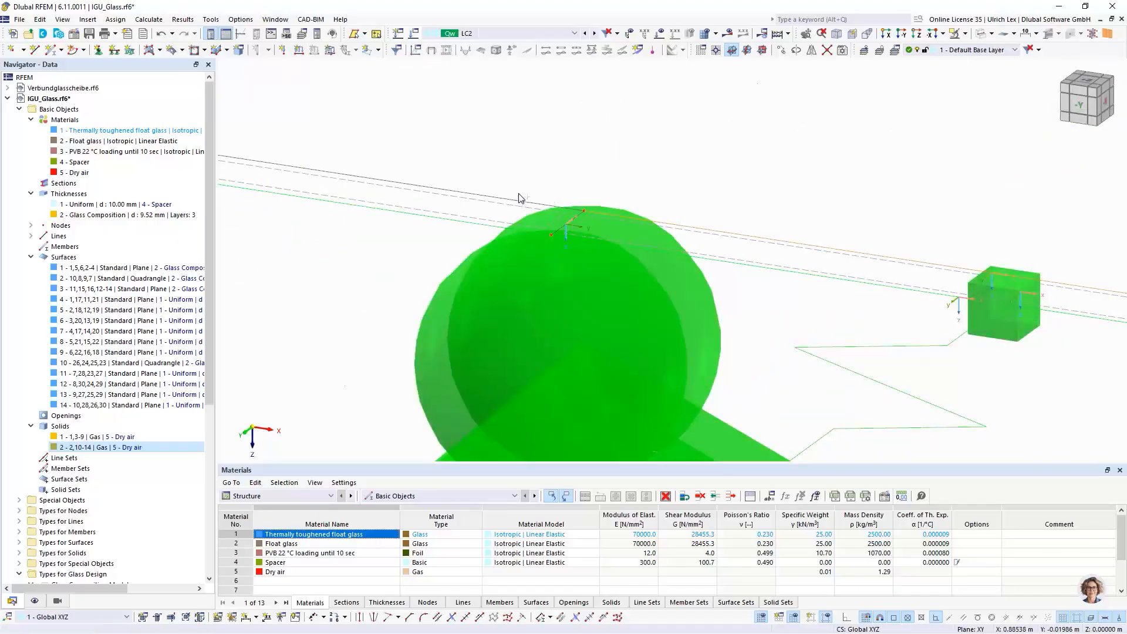
pyautogui.scroll(-5, 927, 385)
pyautogui.scroll(-3, 949, 395)
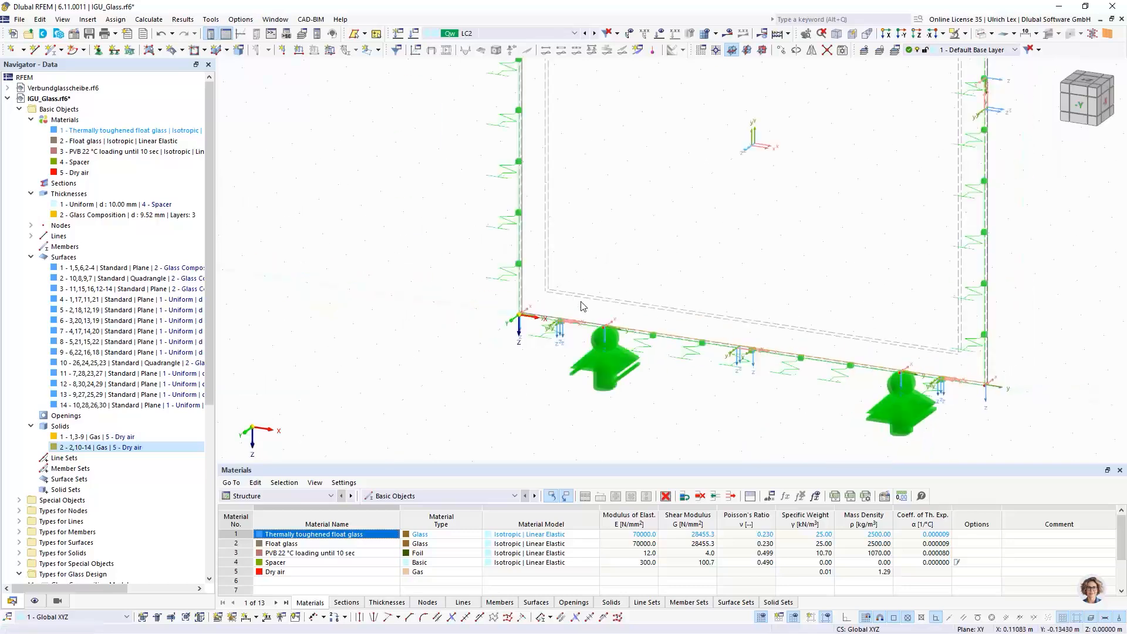
# Assign line support 3 to the flat unit's second-pane edge lines 11-16.
pyautogui.scroll(4, 403, 321)
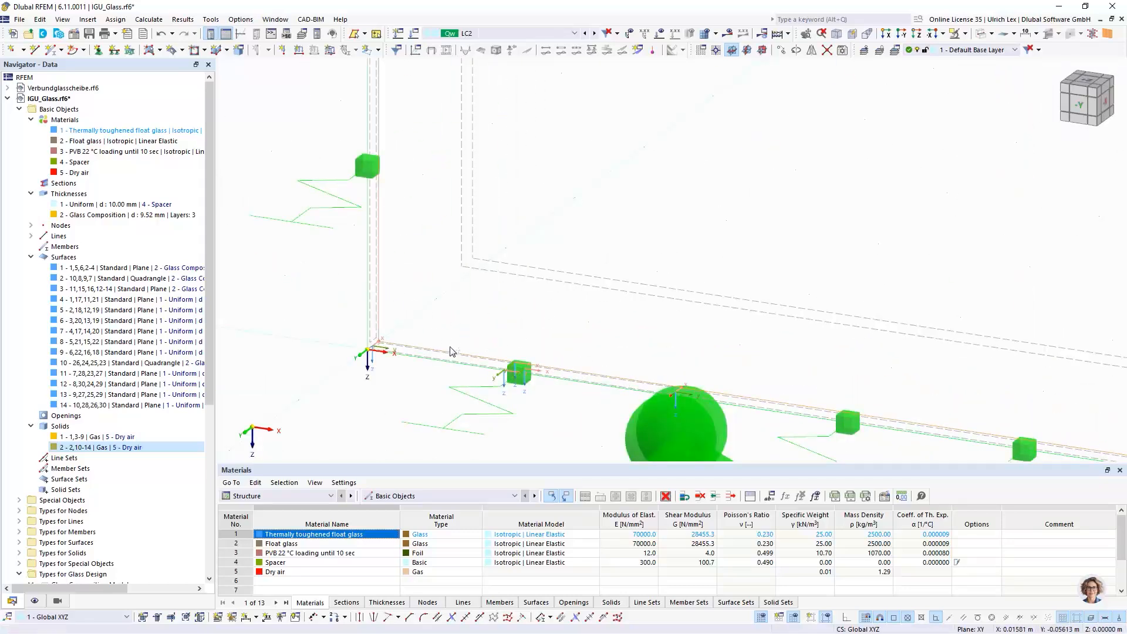
pyautogui.scroll(-4, 411, 305)
pyautogui.scroll(4, 498, 178)
pyautogui.scroll(4, 499, 175)
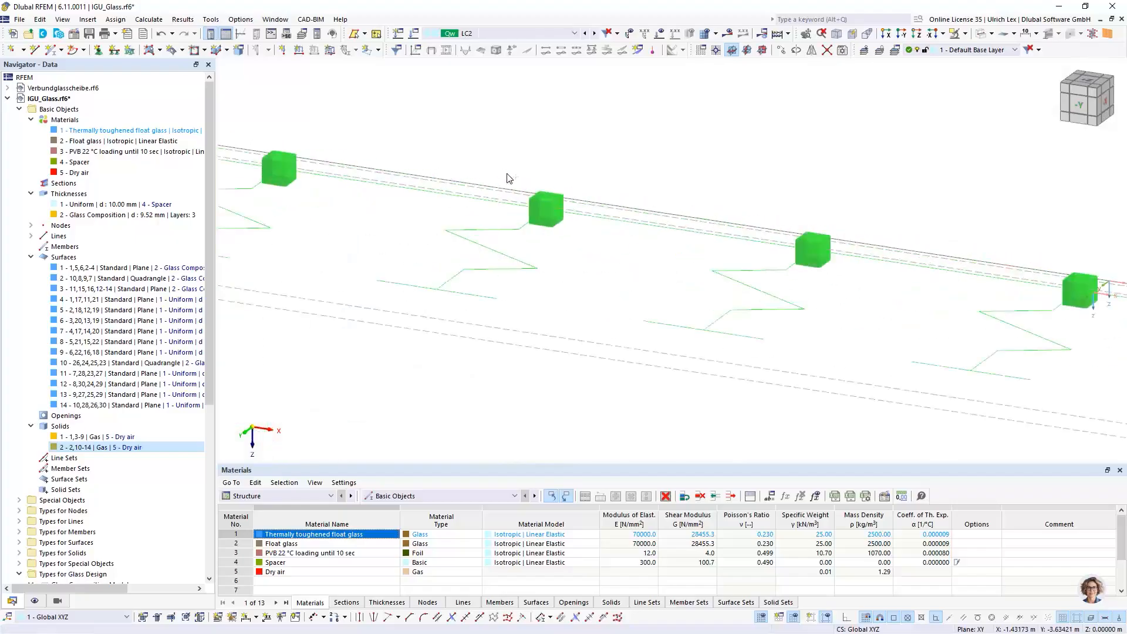
pyautogui.scroll(-4, 363, 140)
pyautogui.scroll(-2, 881, 235)
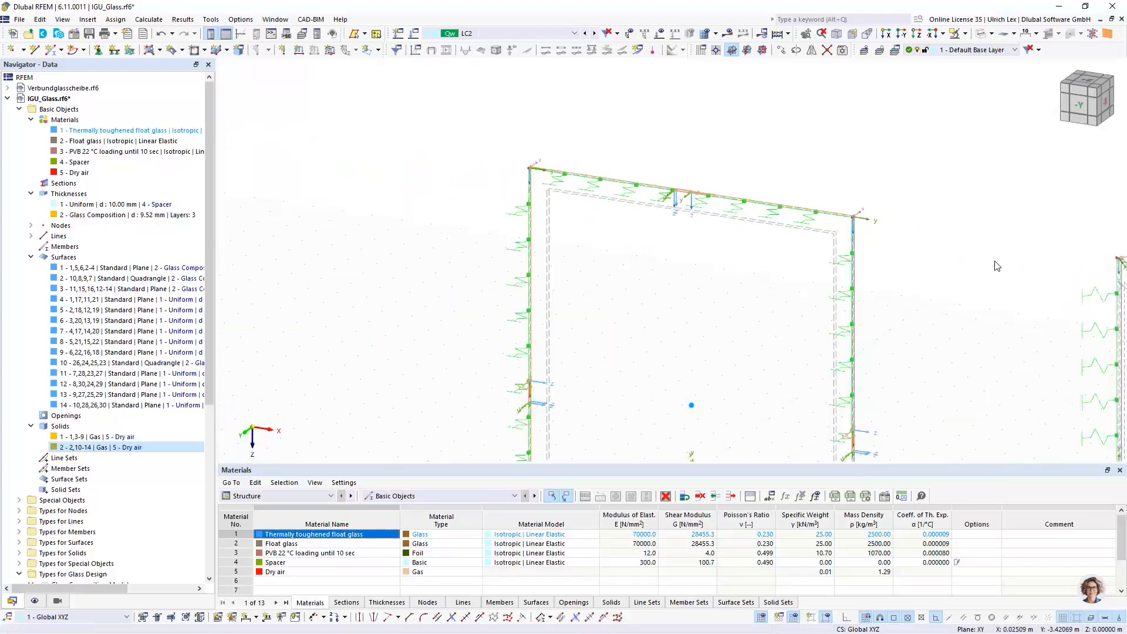
pyautogui.scroll(5, 628, 176)
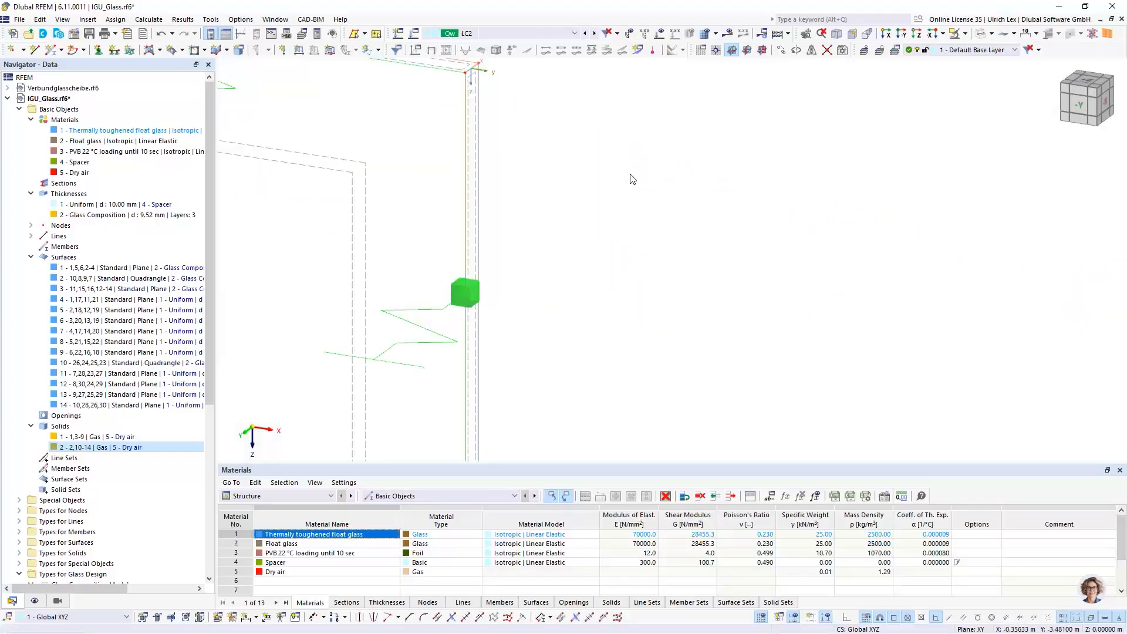
pyautogui.doubleClick(478, 178)
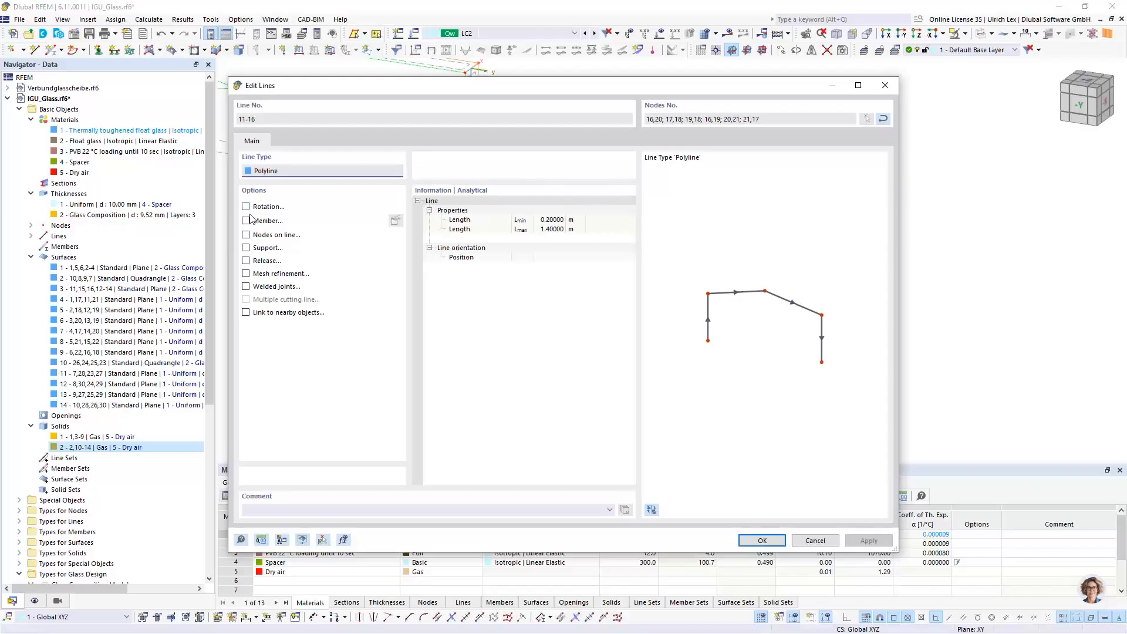
pyautogui.click(246, 248)
pyautogui.click(287, 142)
pyautogui.click(322, 185)
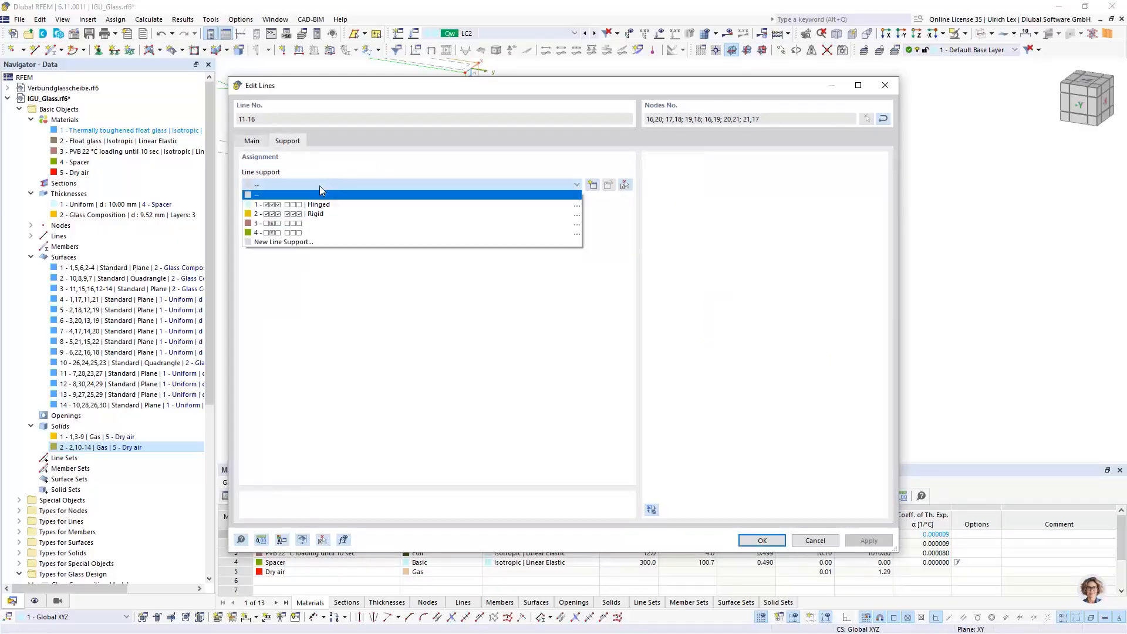
pyautogui.click(281, 219)
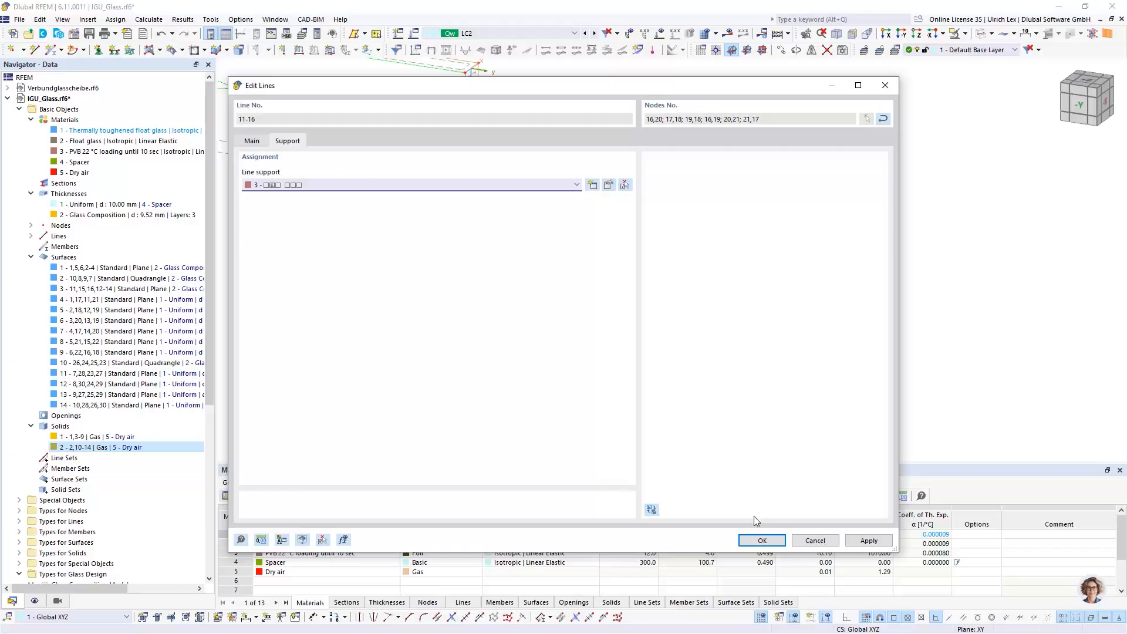
pyautogui.click(762, 540)
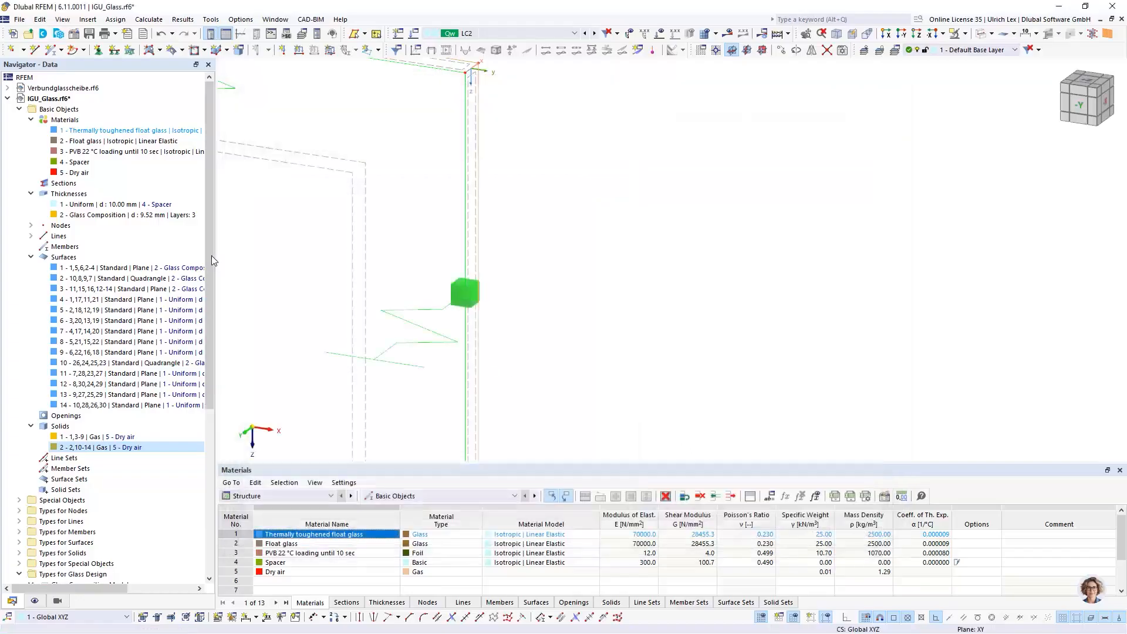
# Assign line support 4 to the curved unit's second-pane edge lines 23-26.
pyautogui.scroll(-8, 516, 207)
pyautogui.moveTo(664, 205); pyautogui.dragTo(553, 199, button='middle')
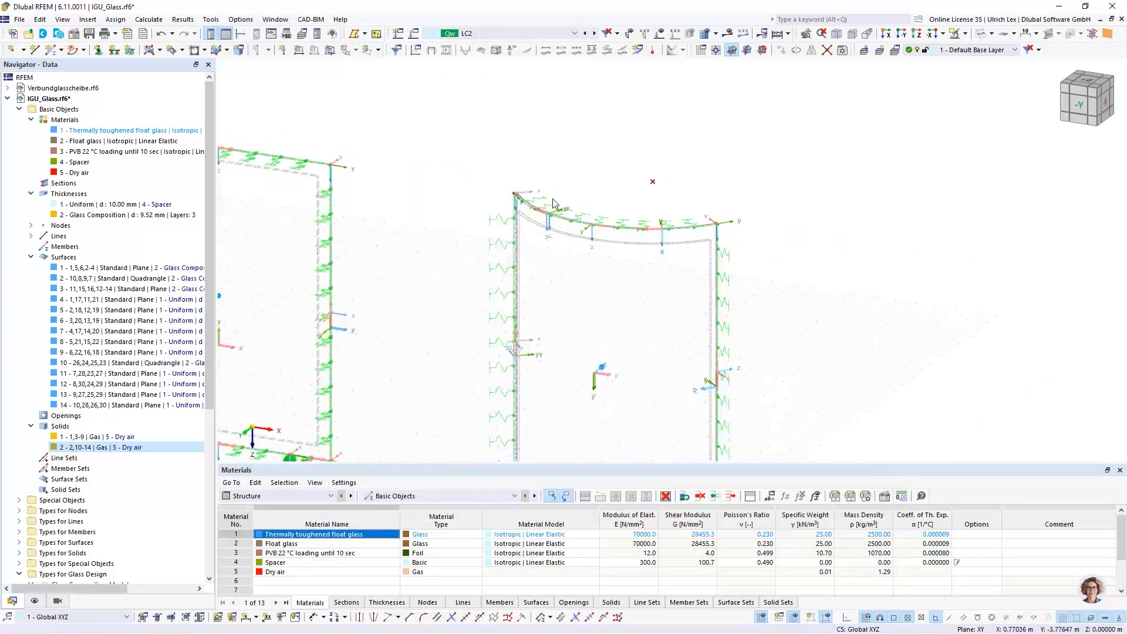
pyautogui.scroll(5, 553, 203)
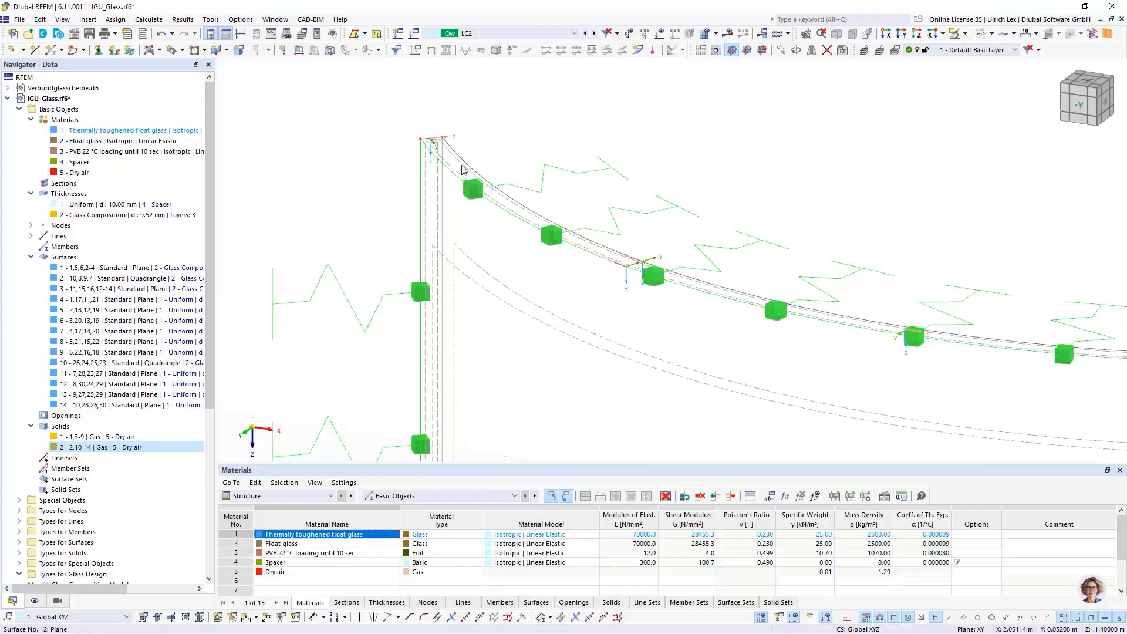
pyautogui.scroll(-6, 452, 121)
pyautogui.scroll(4, 646, 167)
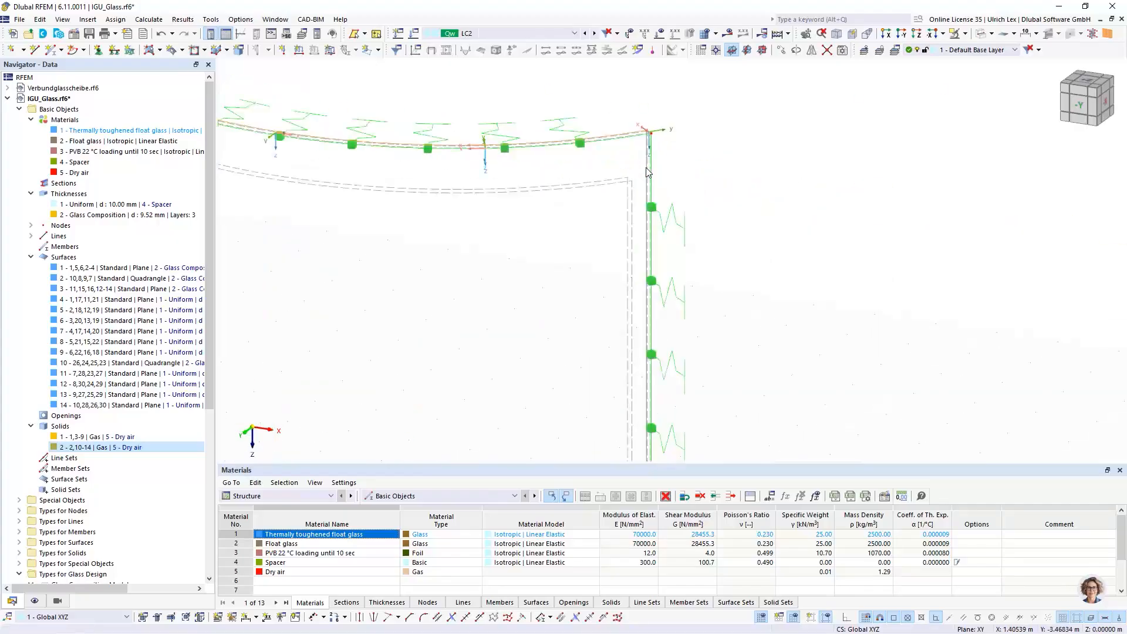
pyautogui.scroll(3, 645, 167)
pyautogui.scroll(-6, 684, 152)
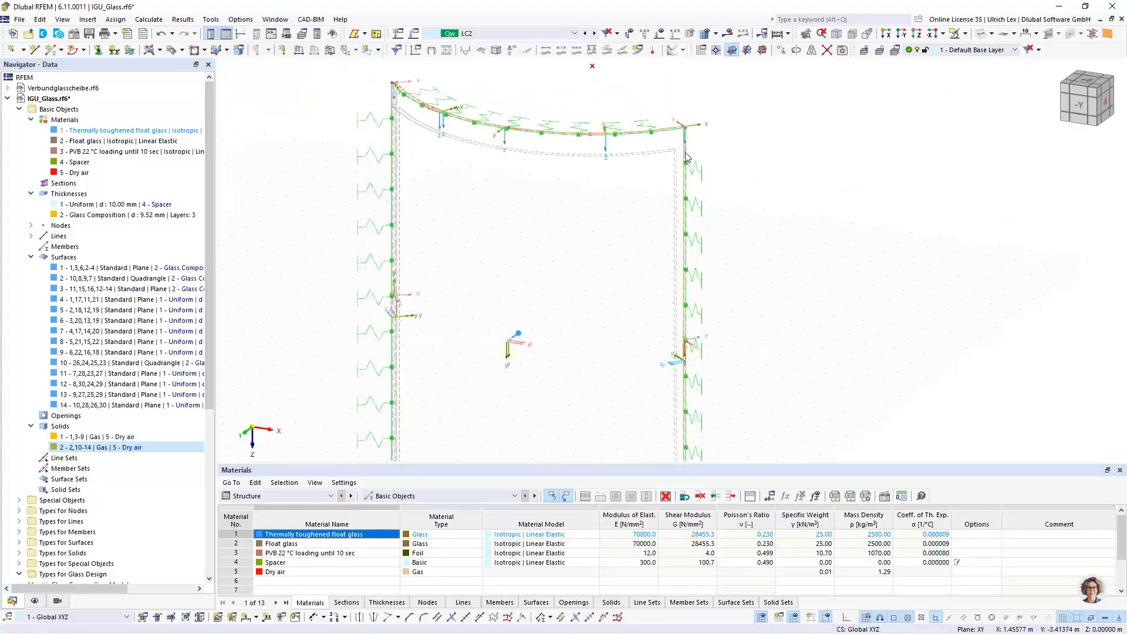
pyautogui.scroll(-3, 687, 158)
pyautogui.scroll(8, 745, 389)
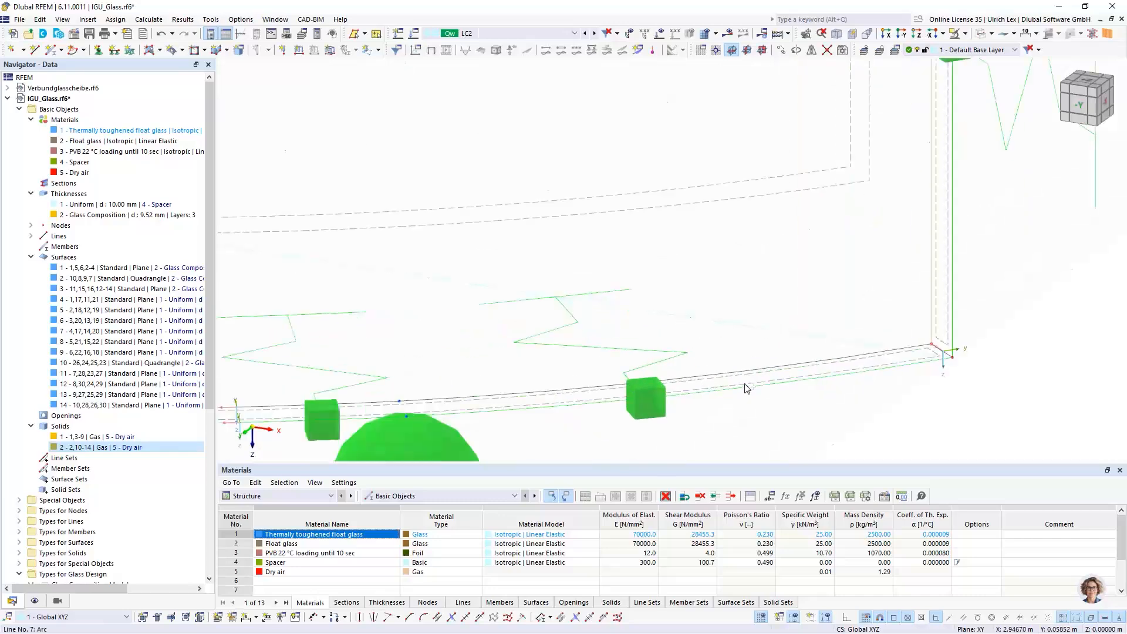
pyautogui.doubleClick(752, 375)
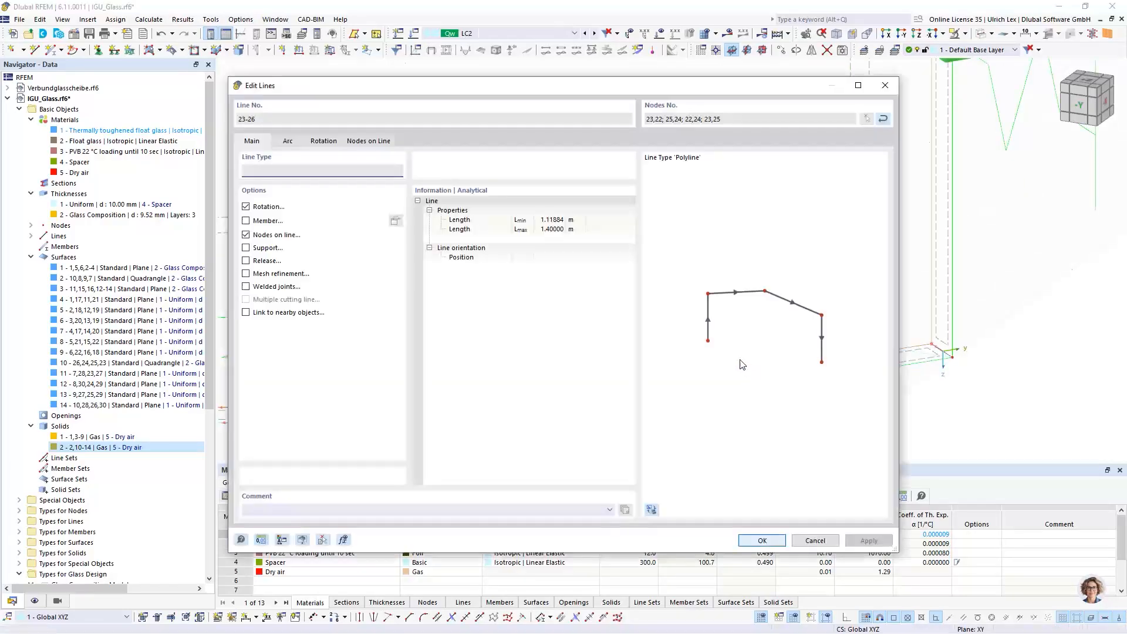
pyautogui.click(246, 248)
pyautogui.click(354, 141)
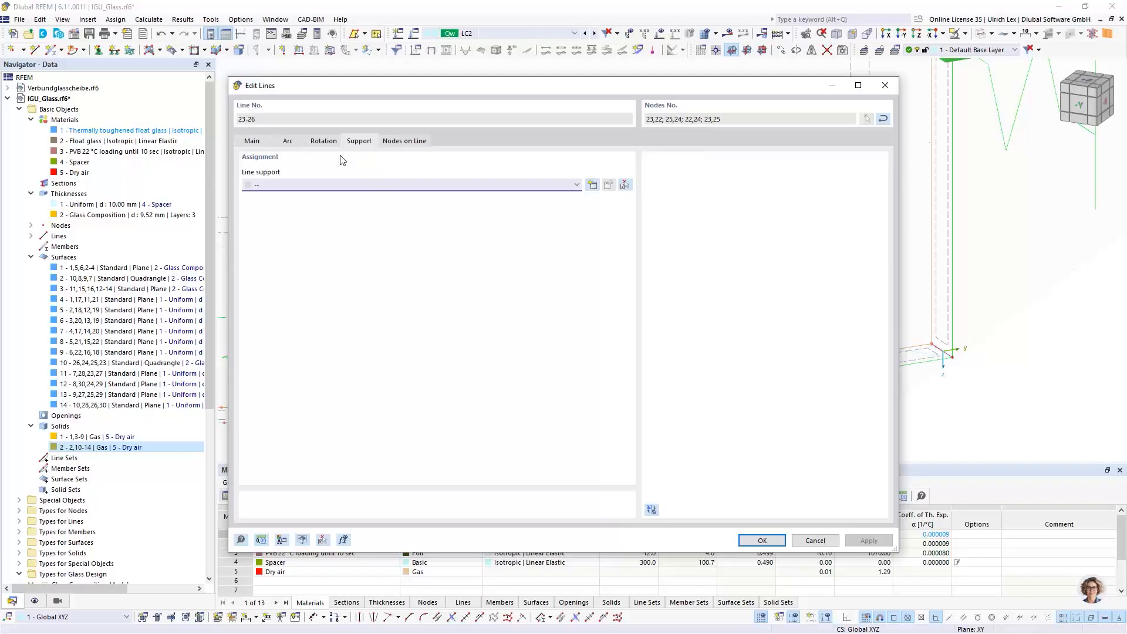
pyautogui.click(305, 187)
pyautogui.click(330, 232)
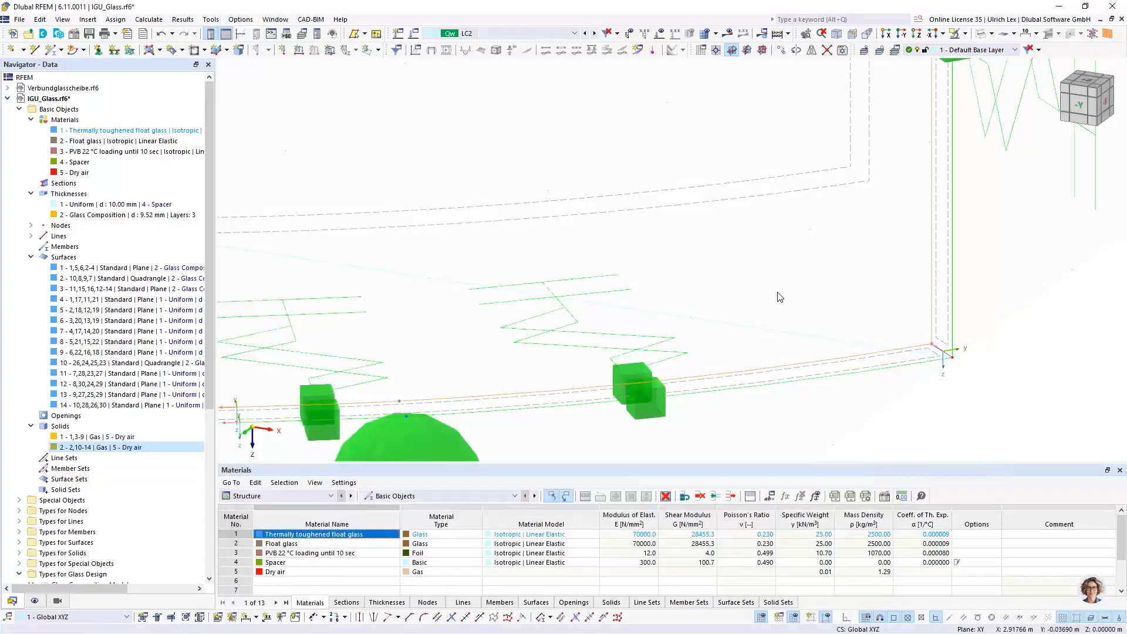
# Copy the left and middle nodal supports on the curved unit's bottom edge to the adjacent nodes of its second pane.
pyautogui.scroll(-8, 735, 296)
pyautogui.scroll(-2, 810, 348)
pyautogui.scroll(6, 721, 345)
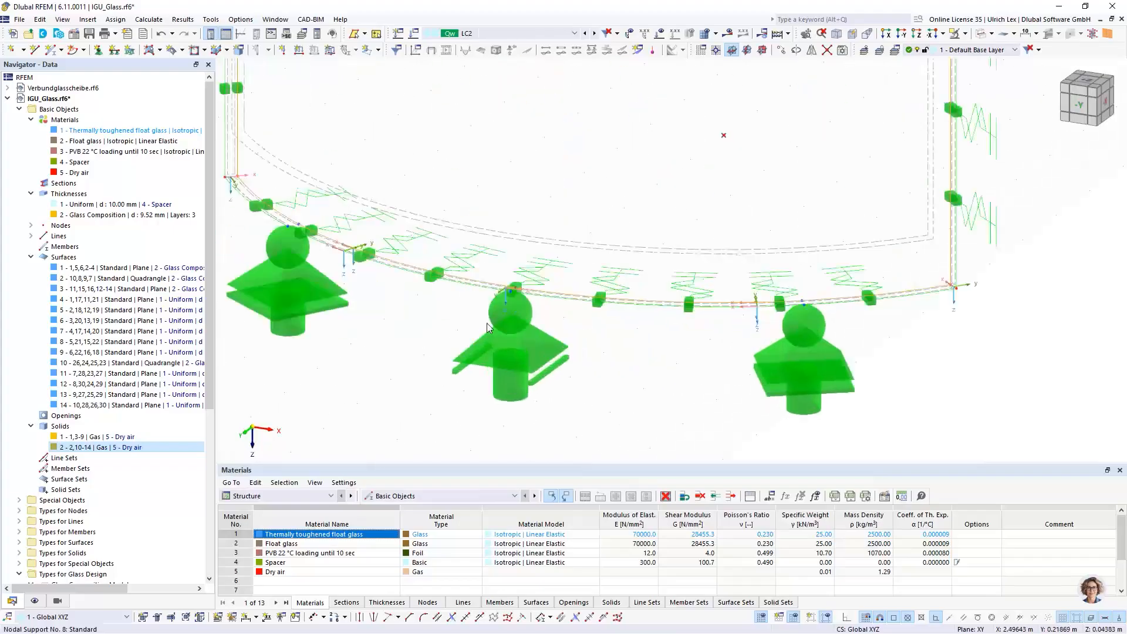
pyautogui.scroll(3, 258, 229)
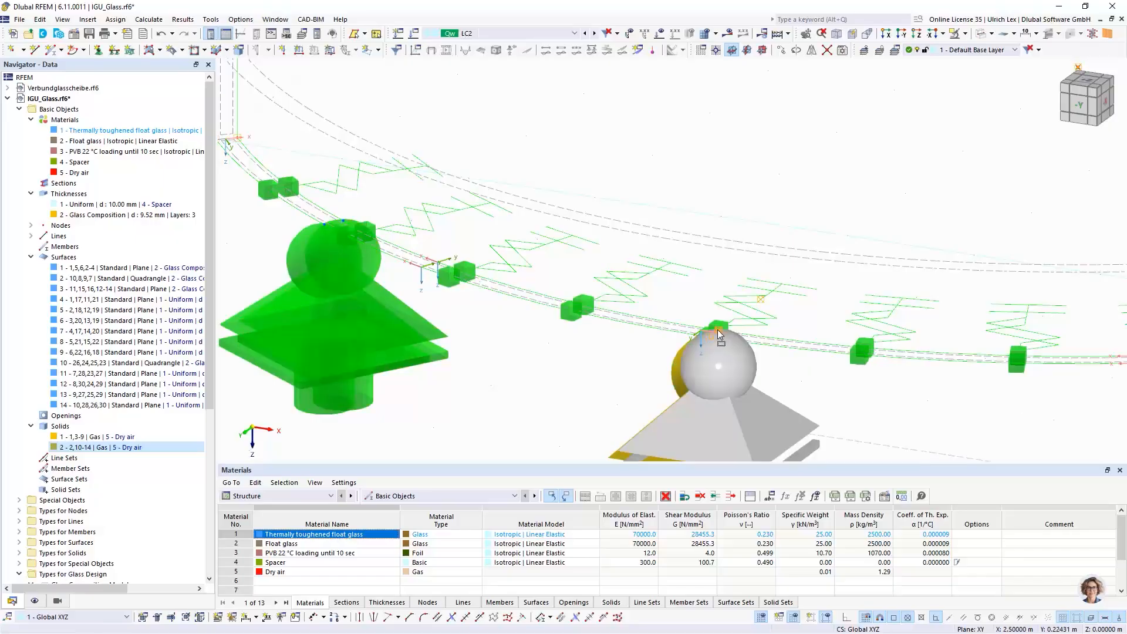
pyautogui.scroll(-5, 467, 341)
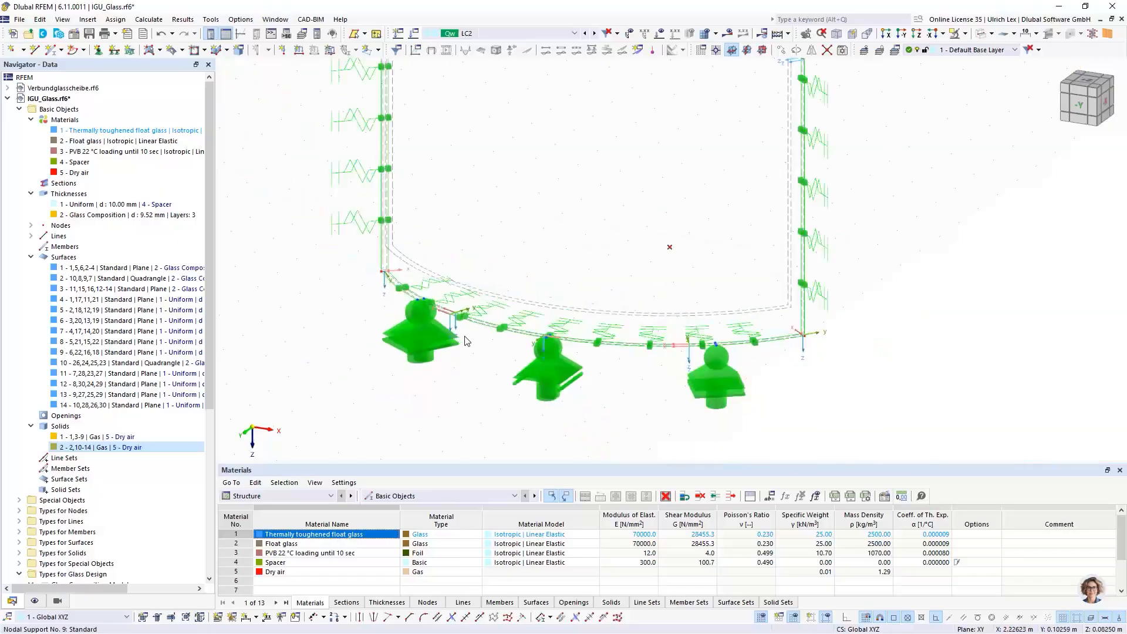
# Copy the right nodal support on the curved unit's bottom edge to the adjacent node of its second pane, and deselect it.
pyautogui.scroll(5, 467, 340)
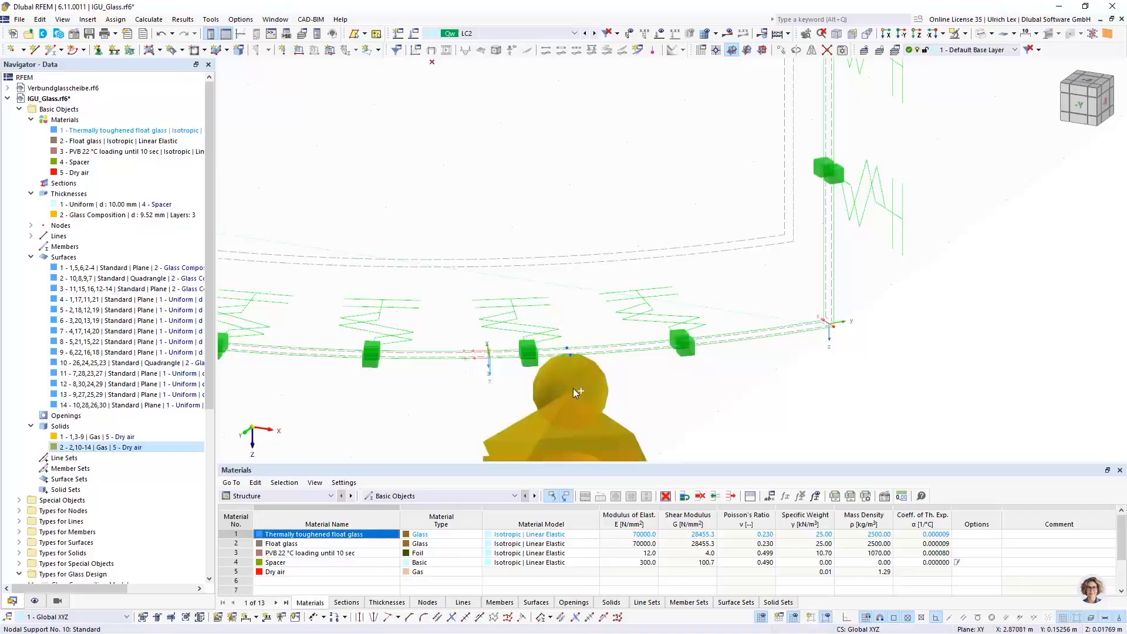
pyautogui.keyDown('ctrl'); pyautogui.moveTo(570, 355); pyautogui.dragTo(567, 349); pyautogui.keyUp('ctrl')
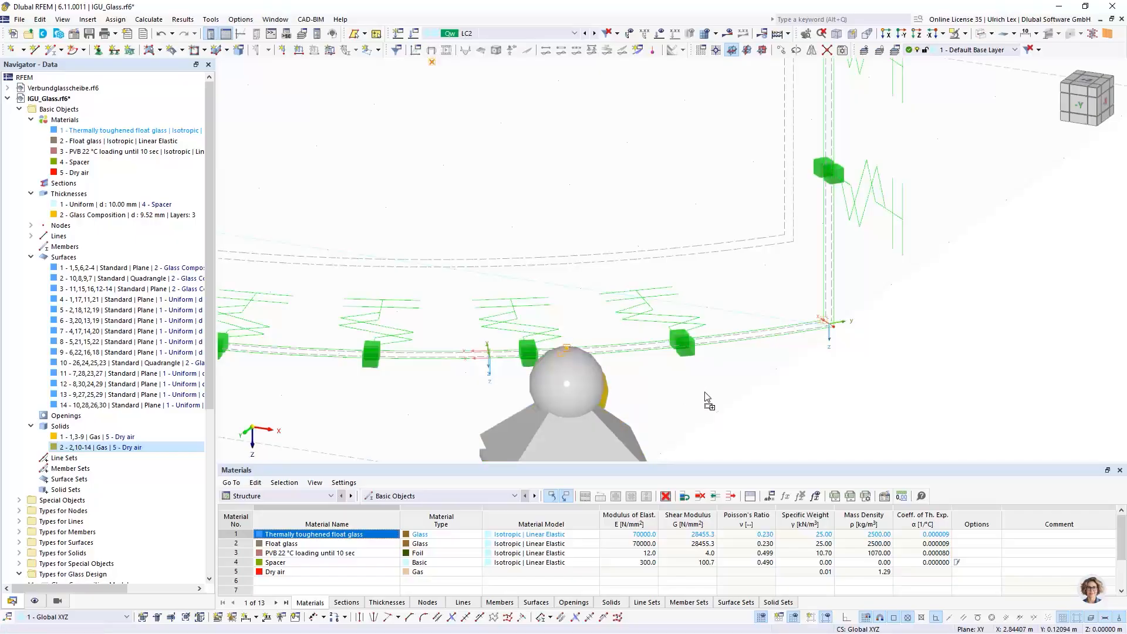
pyautogui.click(755, 385)
pyautogui.scroll(-5, 771, 397)
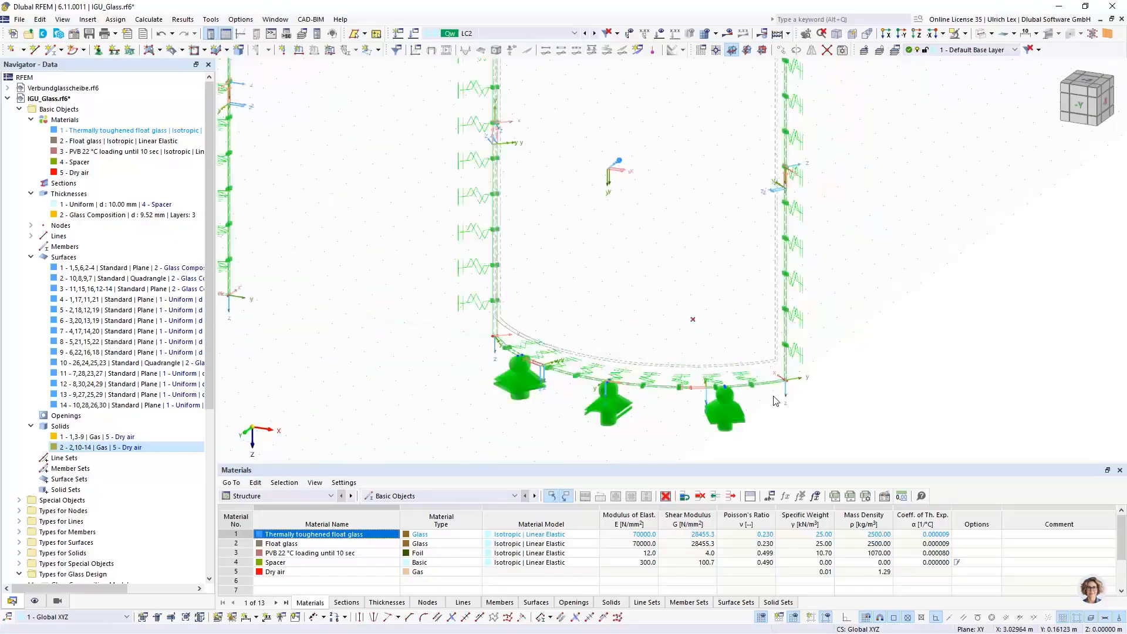
pyautogui.scroll(-5, 773, 424)
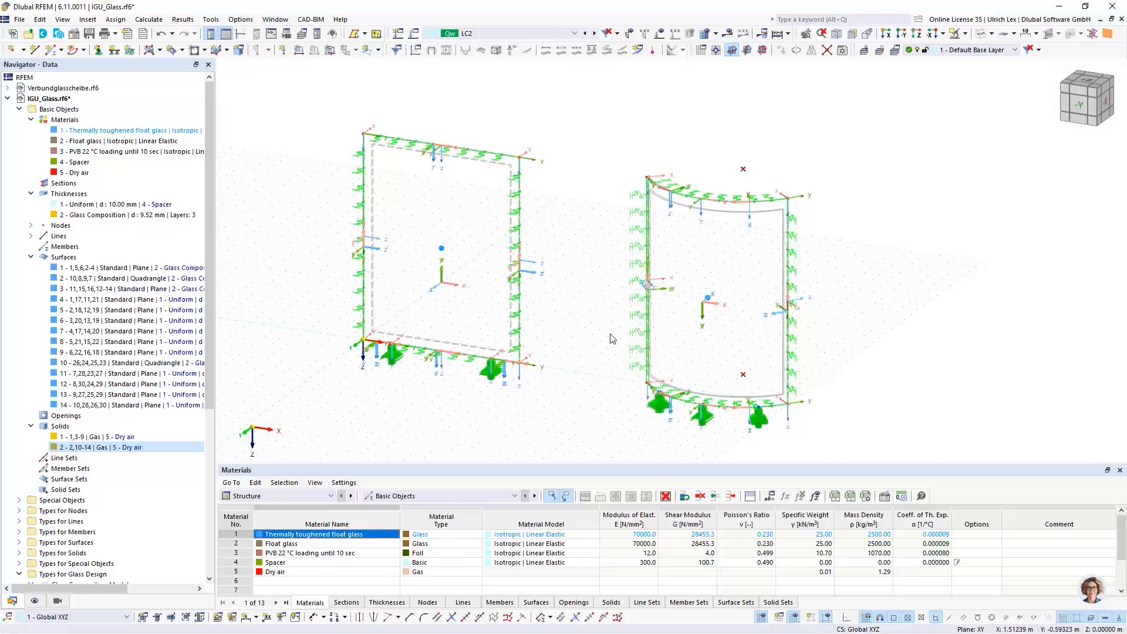
pyautogui.scroll(5, 763, 456)
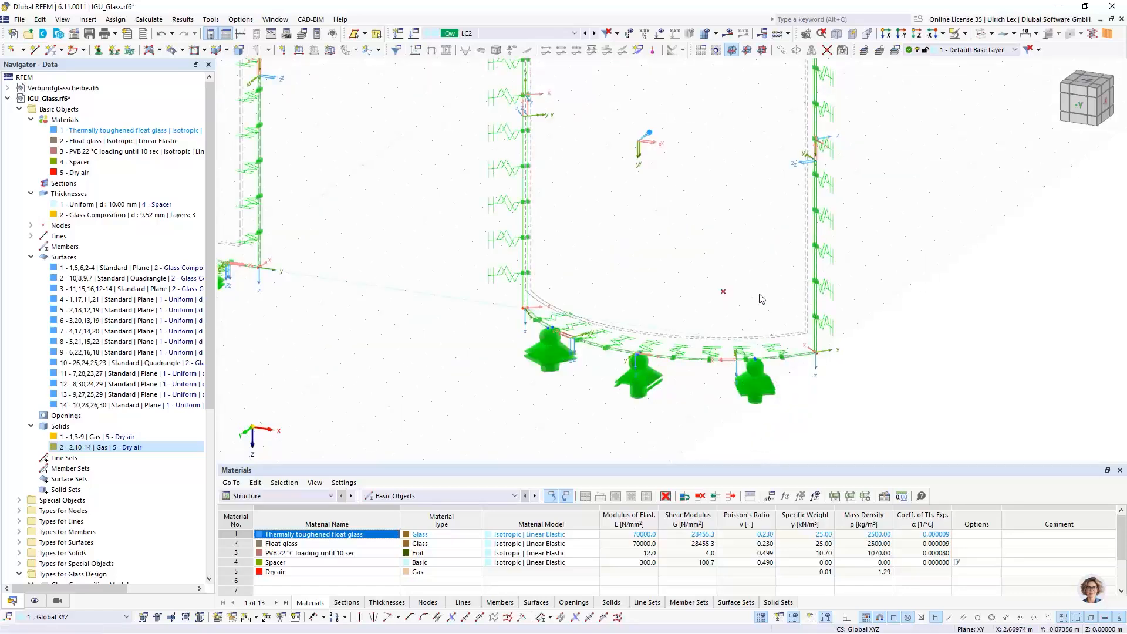
pyautogui.scroll(-4, 760, 296)
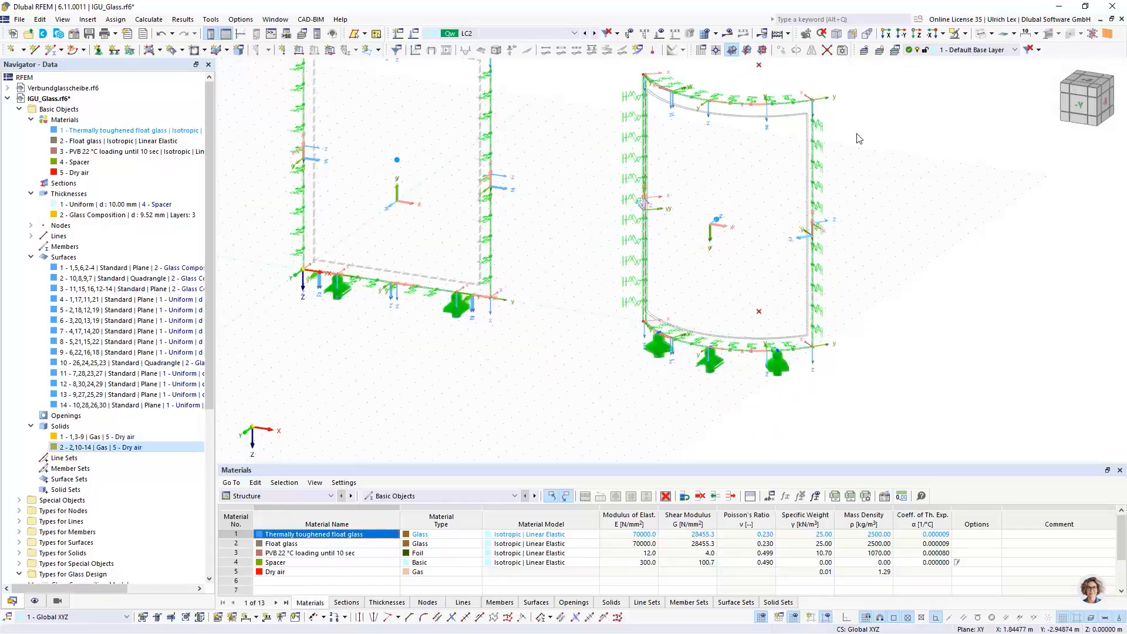
# Display the model as shaded solids and examine the supports on both glass units in plan and 3D views.
pyautogui.click(981, 34)
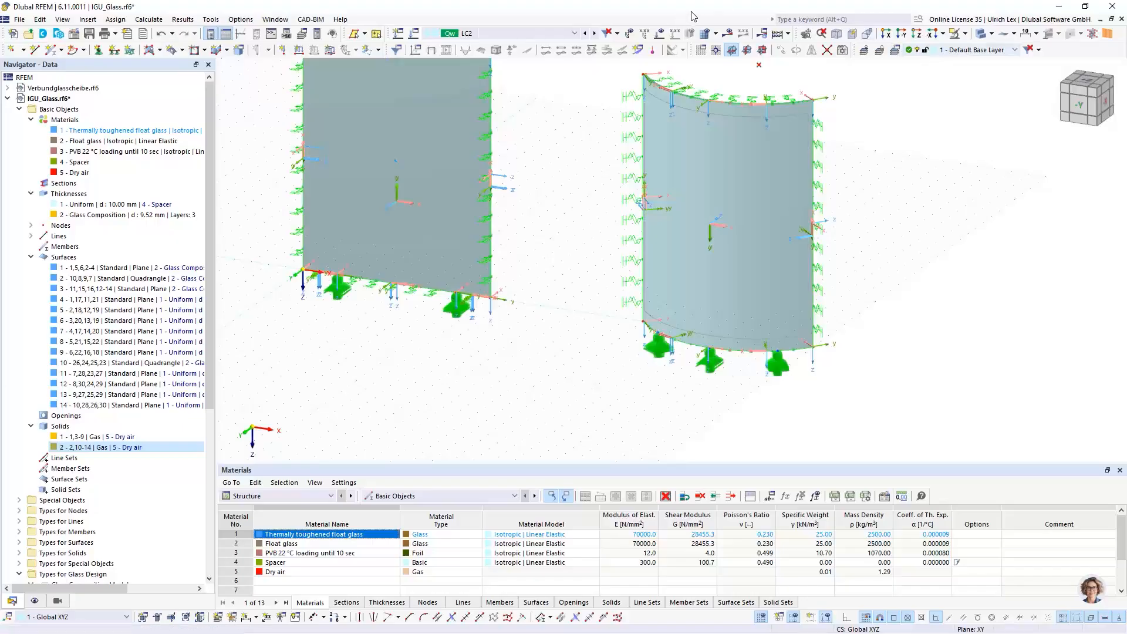
pyautogui.click(916, 36)
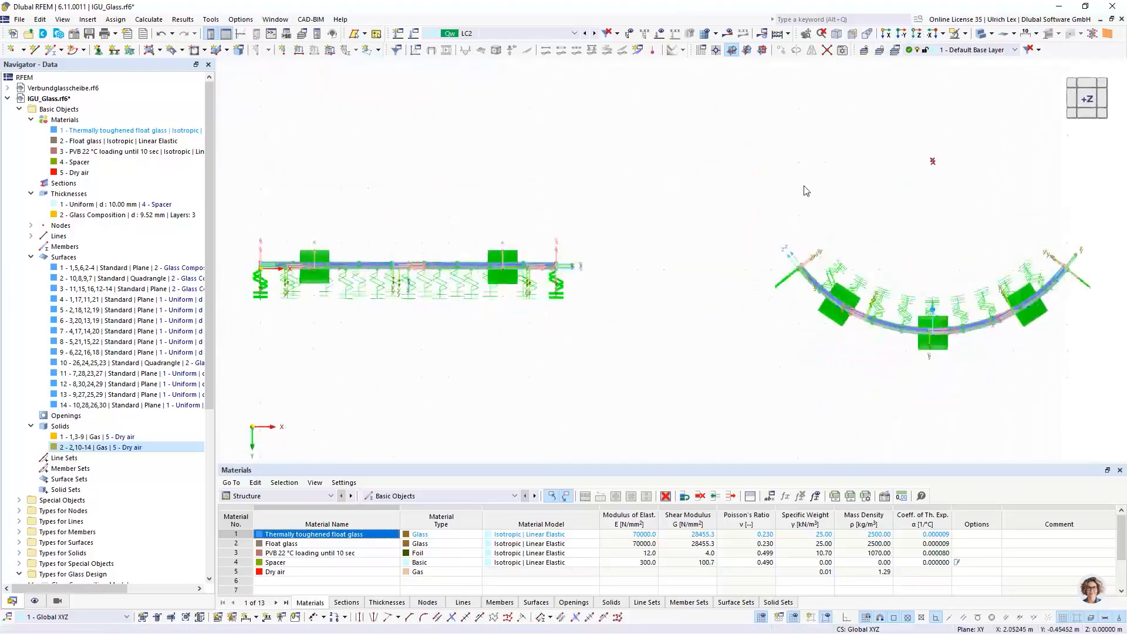
pyautogui.scroll(4, 823, 312)
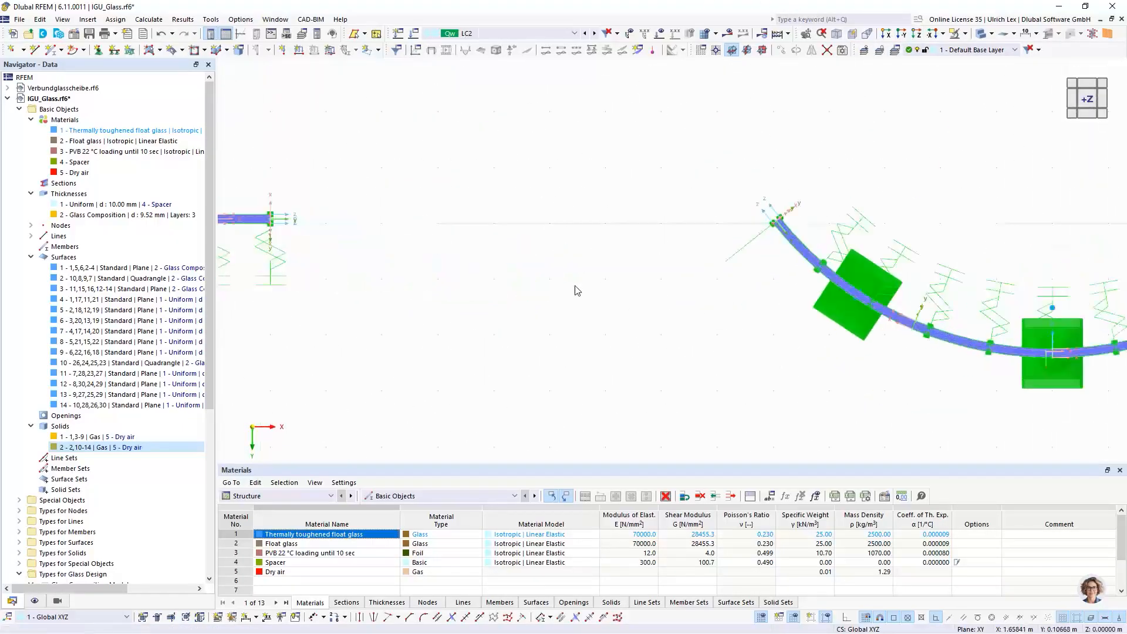
pyautogui.scroll(-2, 486, 284)
pyautogui.scroll(-1, 635, 274)
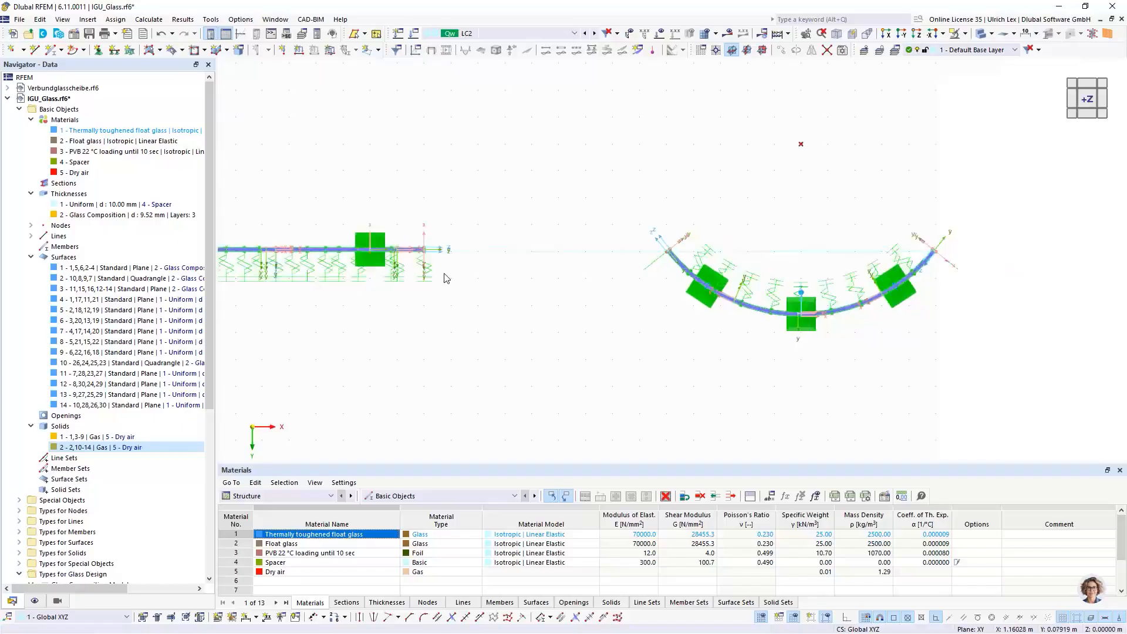
pyautogui.scroll(4, 968, 303)
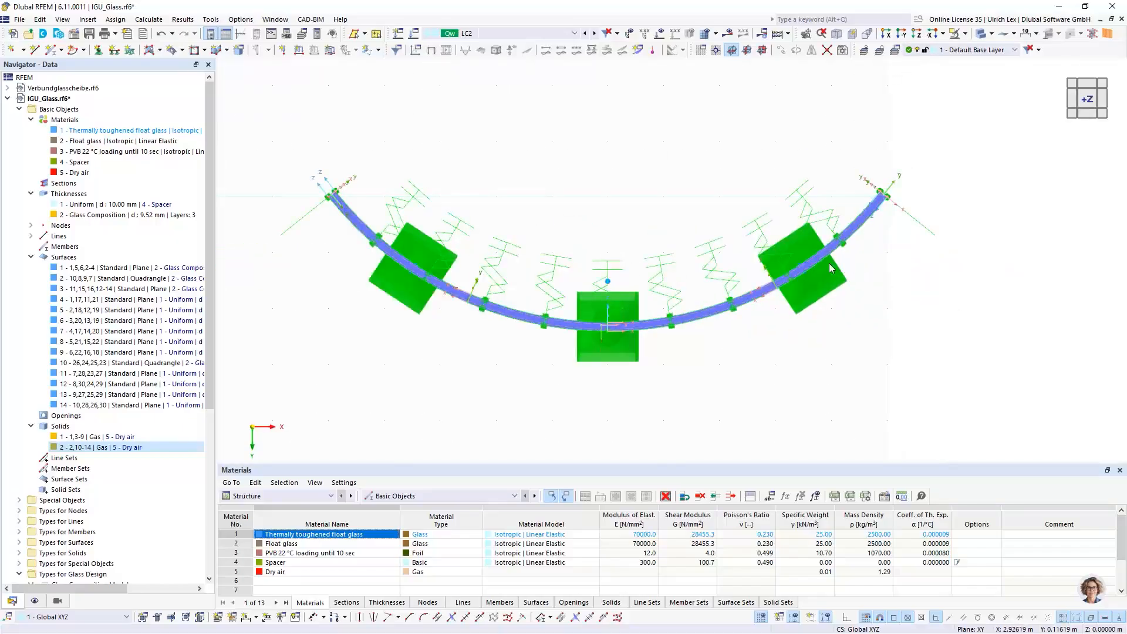
pyautogui.scroll(-1, 816, 341)
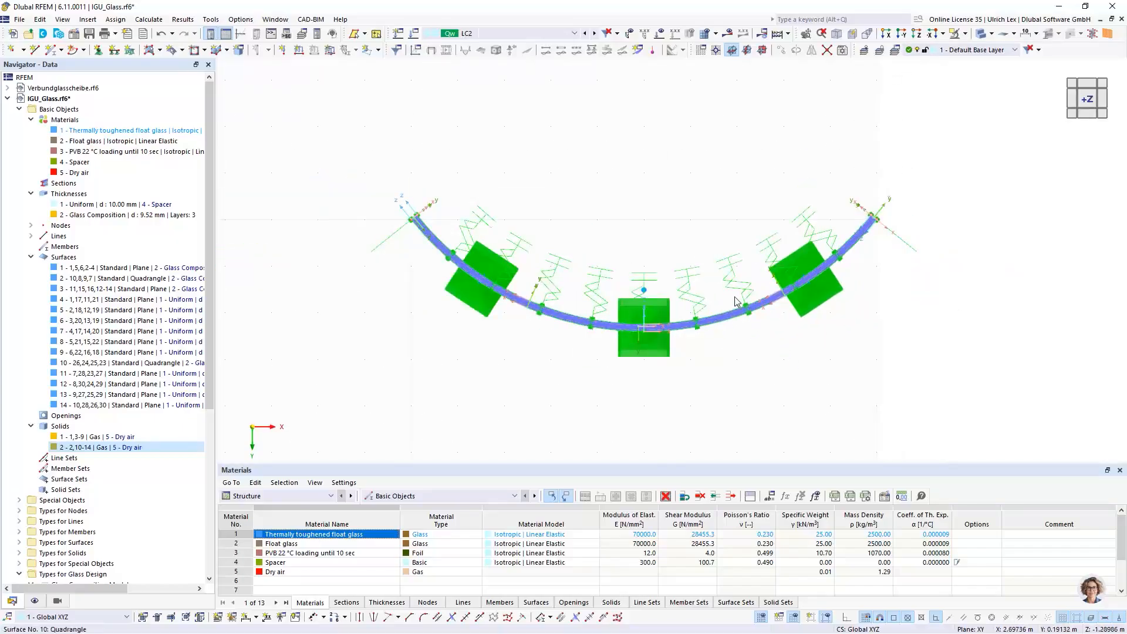
pyautogui.scroll(-2, 744, 318)
pyautogui.keyDown('ctrl'); pyautogui.moveTo(772, 417); pyautogui.dragTo(761, 252, button='middle'); pyautogui.keyUp('ctrl')
pyautogui.scroll(-3, 762, 251)
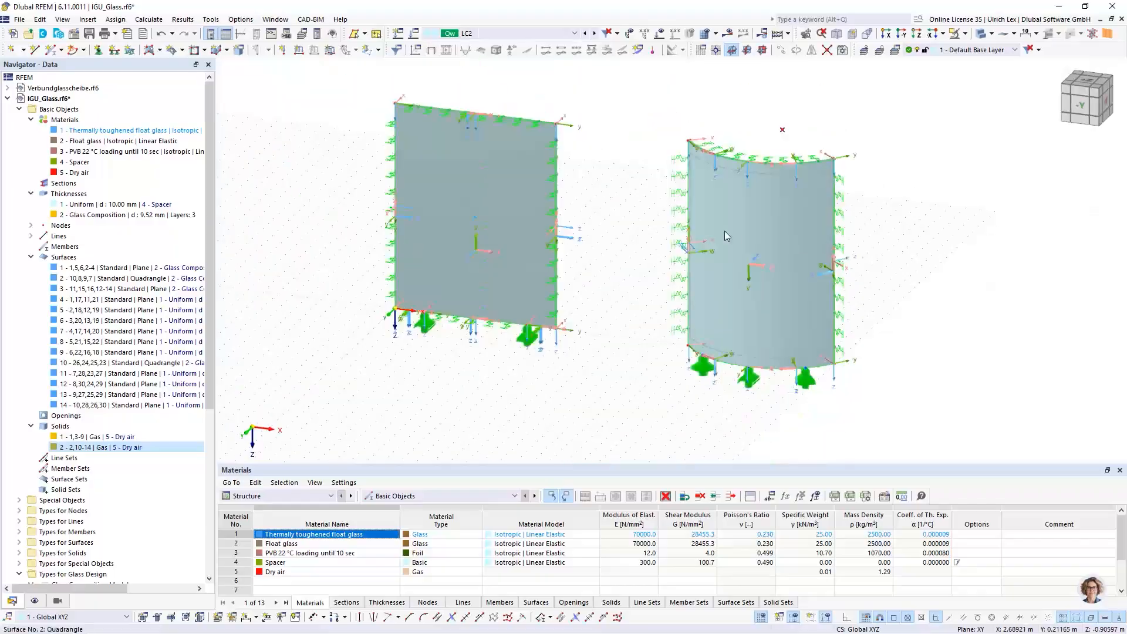
pyautogui.scroll(-2, 669, 212)
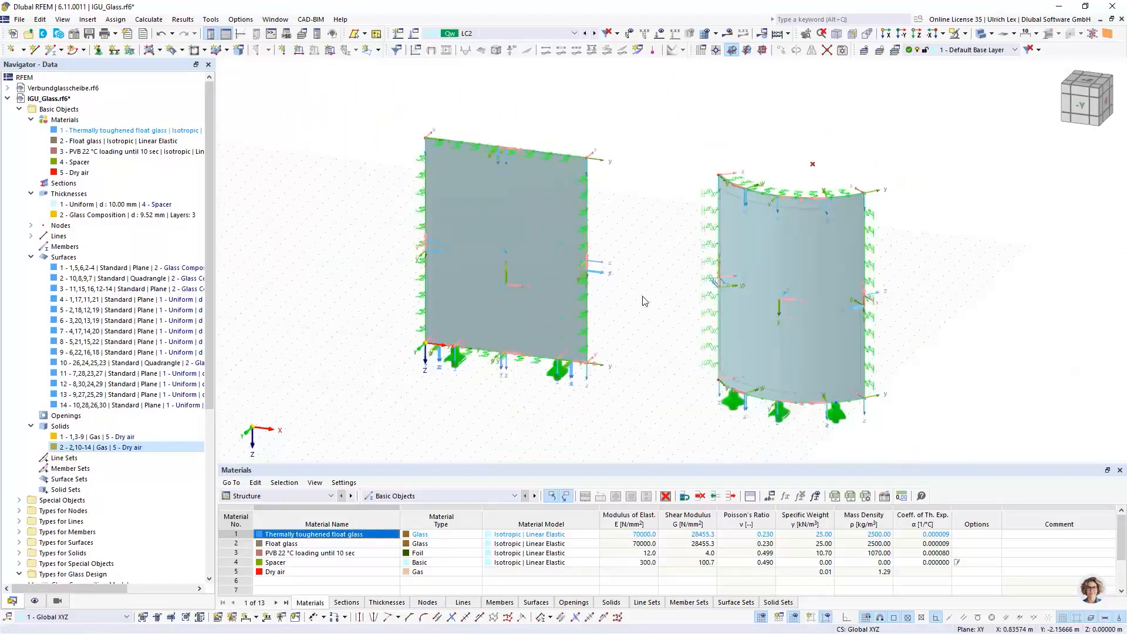
pyautogui.keyDown('ctrl'); pyautogui.moveTo(628, 381); pyautogui.dragTo(661, 360, button='middle'); pyautogui.keyUp('ctrl')
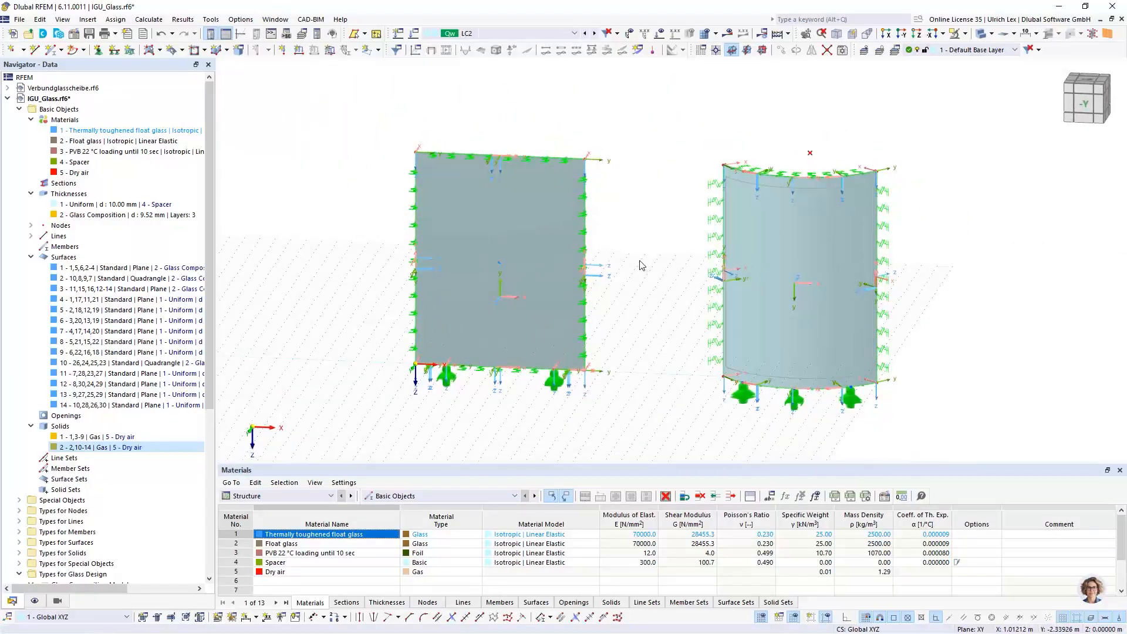
pyautogui.keyDown('ctrl'); pyautogui.moveTo(956, 329); pyautogui.dragTo(918, 343, button='middle'); pyautogui.keyUp('ctrl')
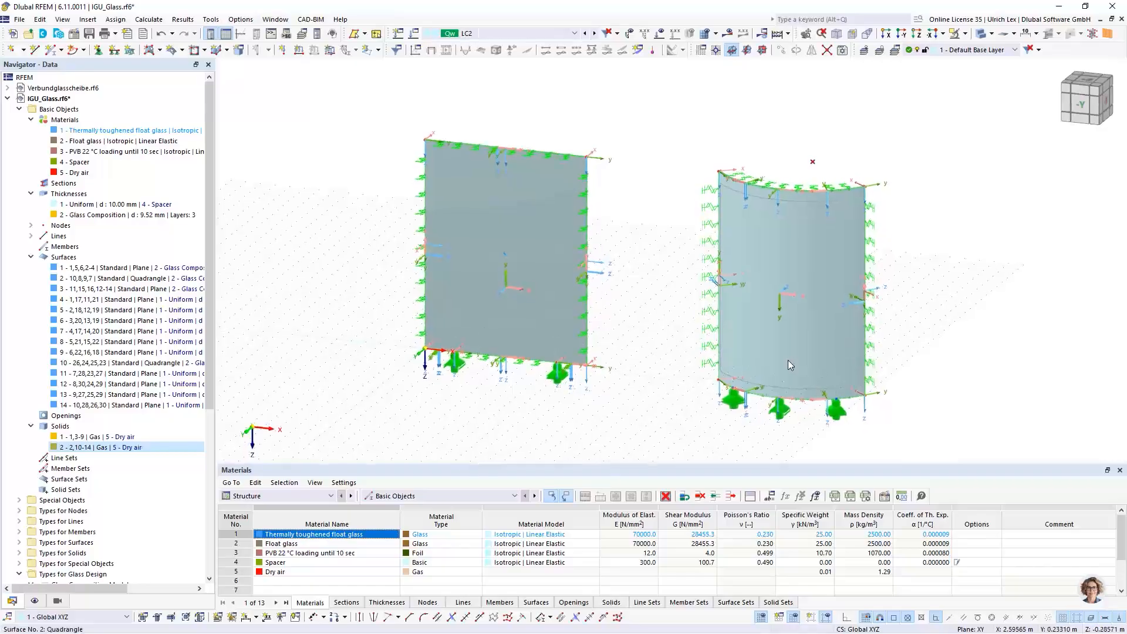
# Add a third load case with the action category Permanent/Imposed.
pyautogui.click(414, 35)
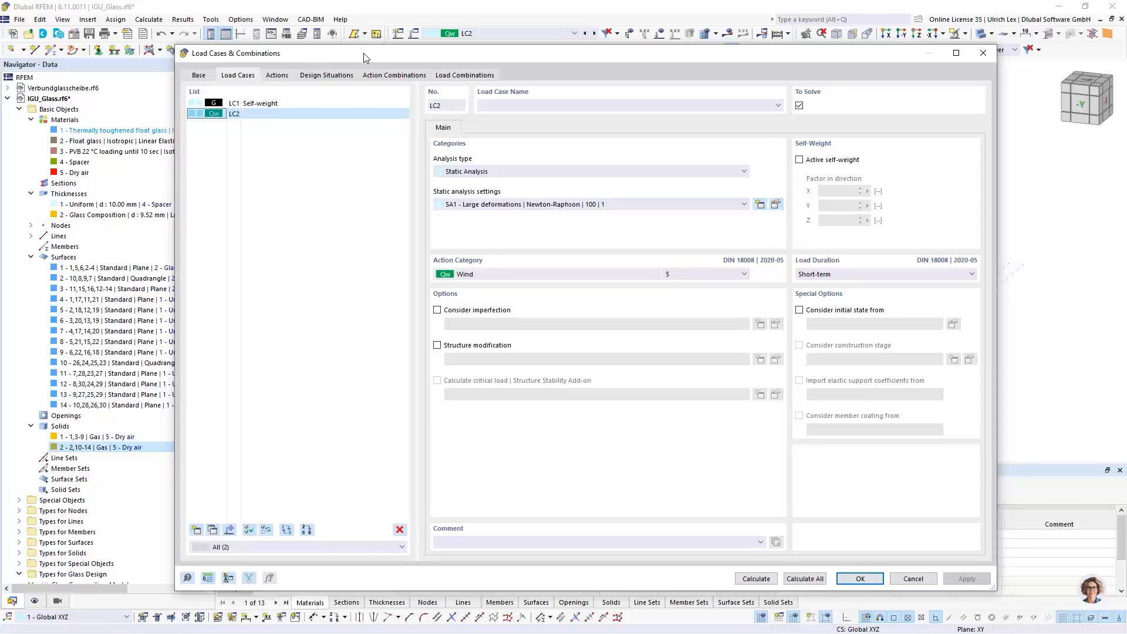
pyautogui.moveTo(364, 53); pyautogui.dragTo(369, 50)
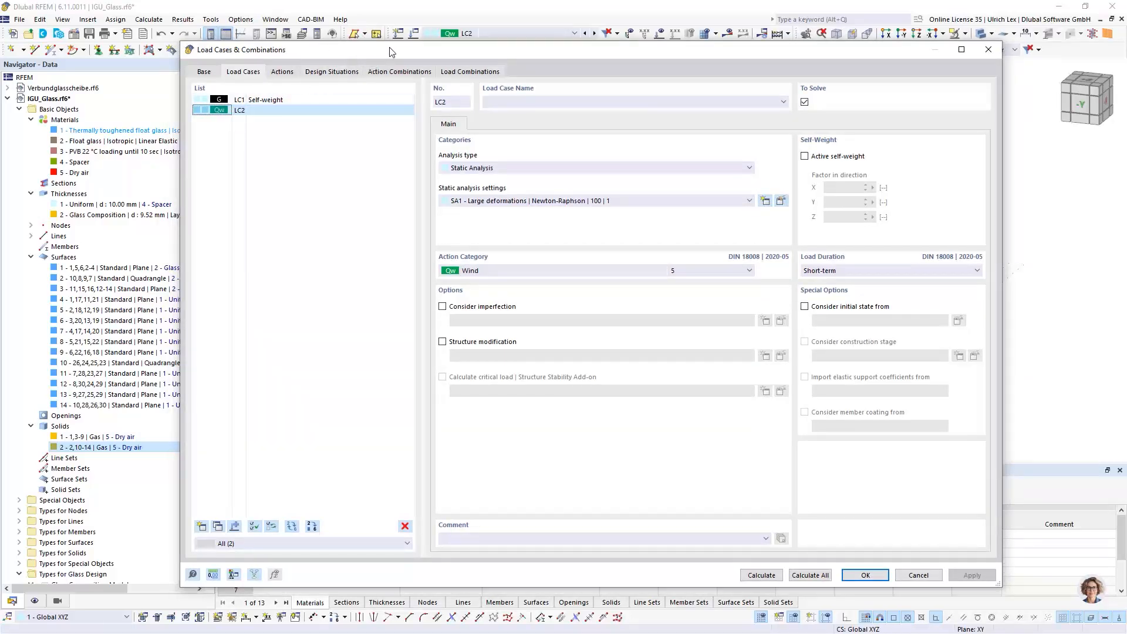
pyautogui.moveTo(391, 52); pyautogui.dragTo(322, 330)
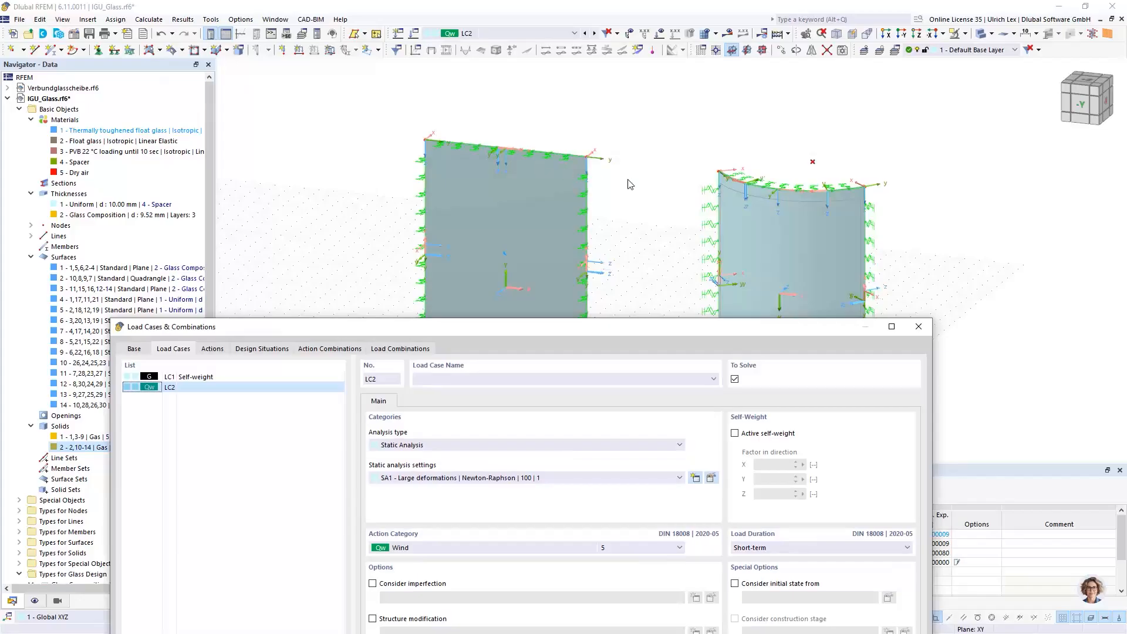
pyautogui.moveTo(684, 329); pyautogui.dragTo(741, 61)
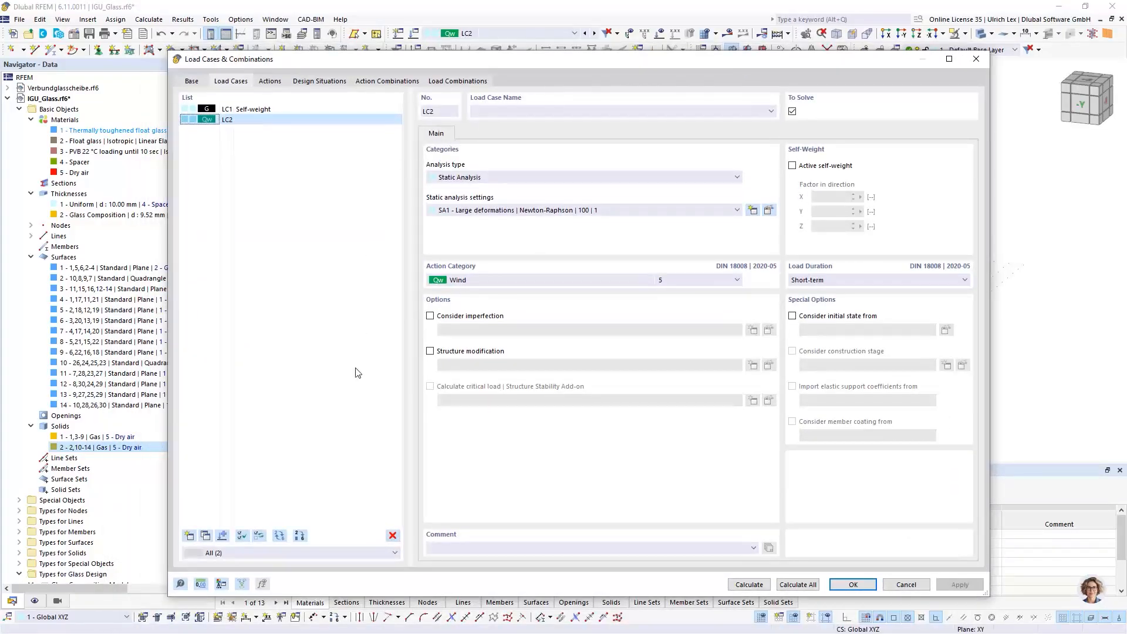
pyautogui.click(189, 535)
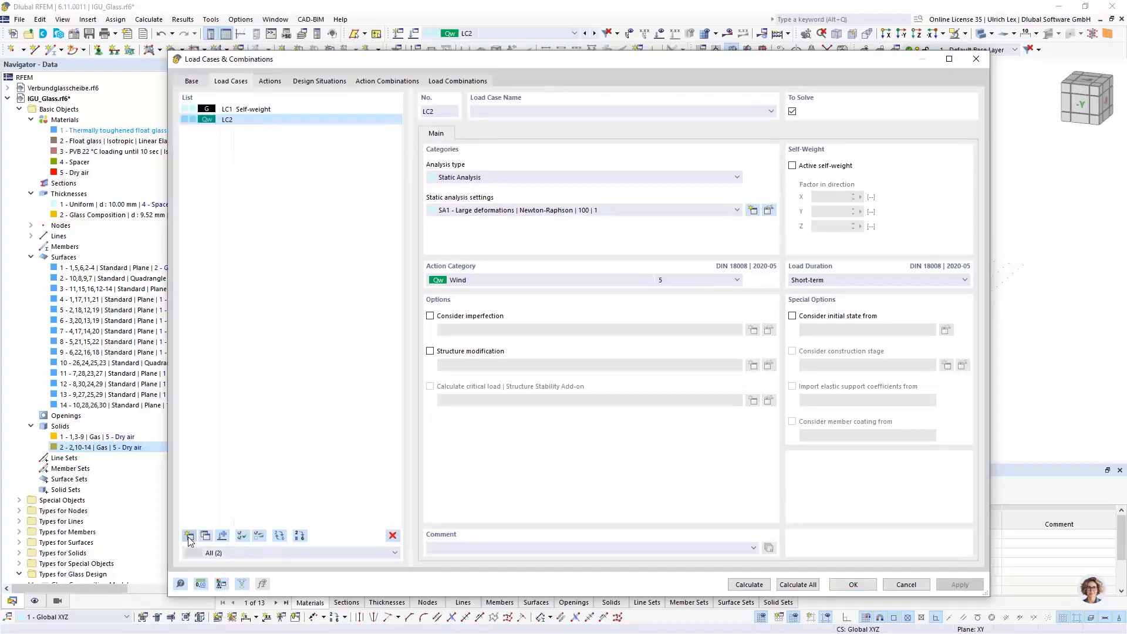
pyautogui.click(530, 282)
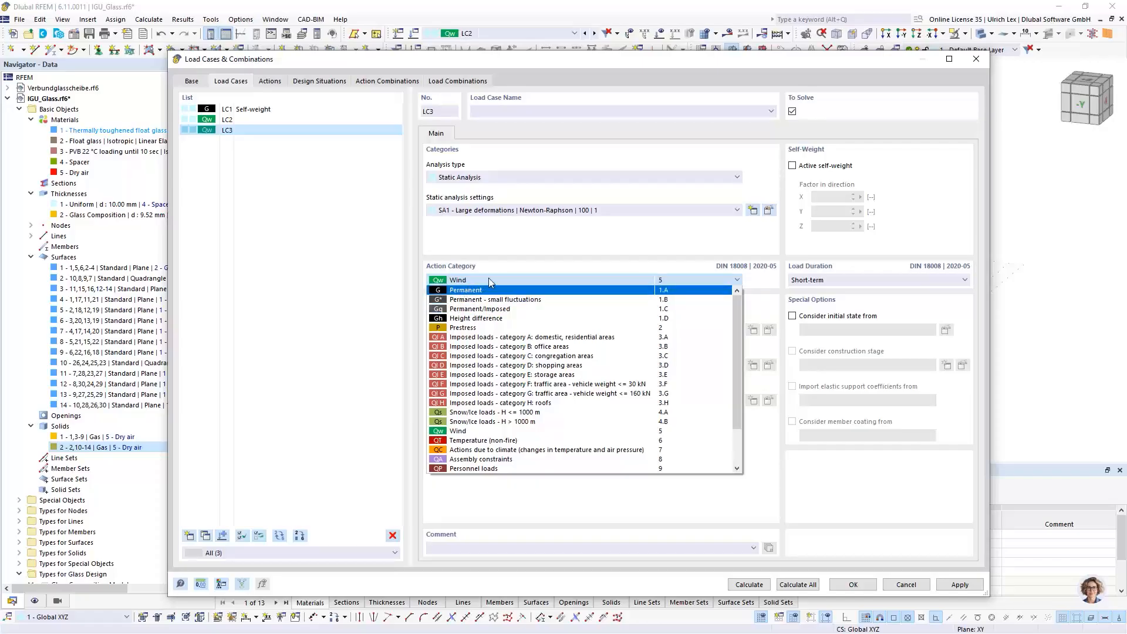
pyautogui.click(549, 309)
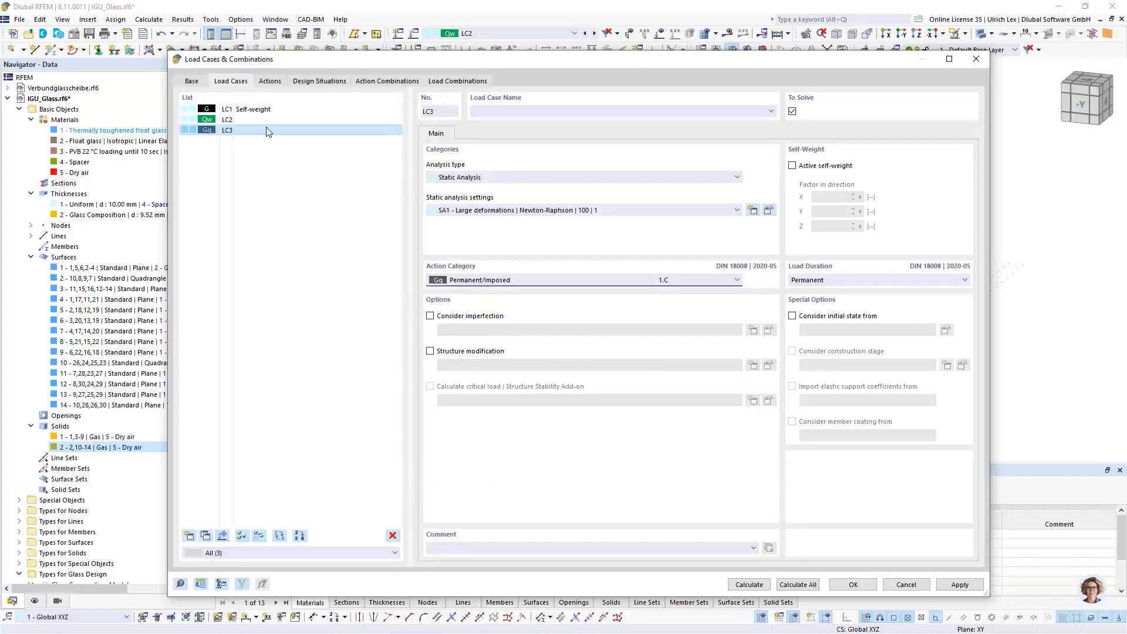
pyautogui.click(290, 112)
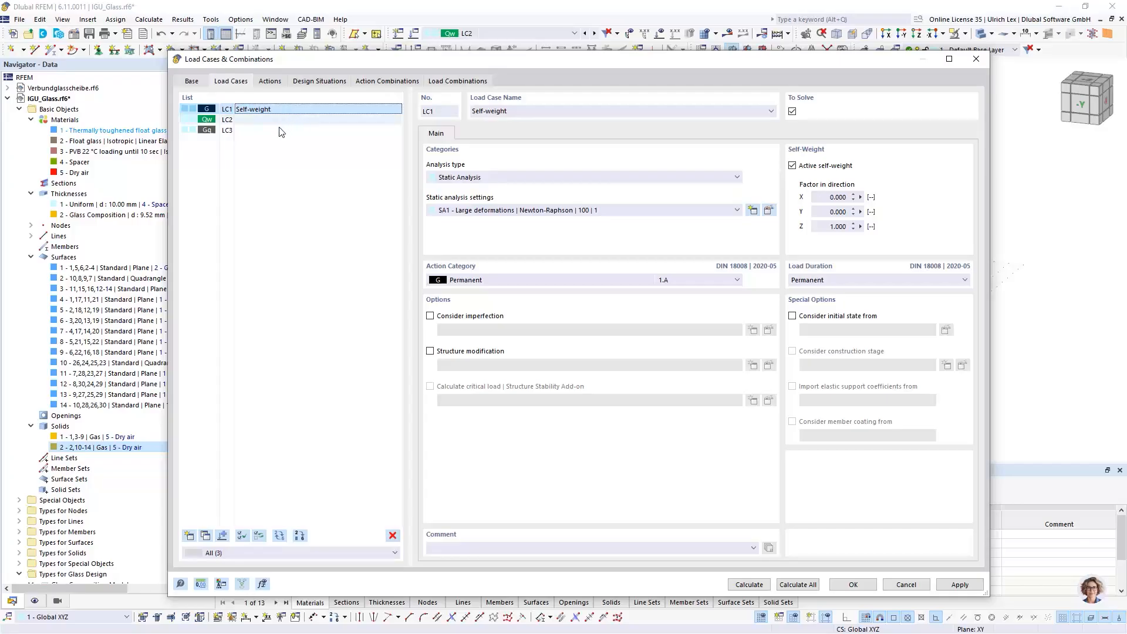
pyautogui.click(279, 130)
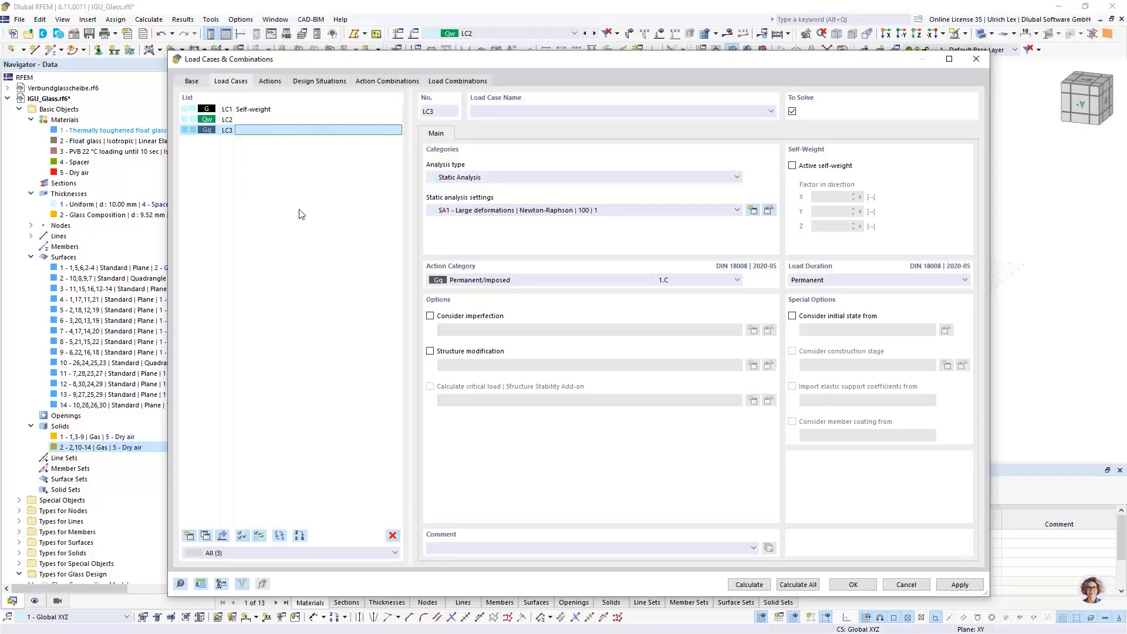
# Add two more load cases with the action category Actions due to climate (changes in temperature and air pressure), and accept the load case settings.
pyautogui.click(189, 535)
pyautogui.click(516, 279)
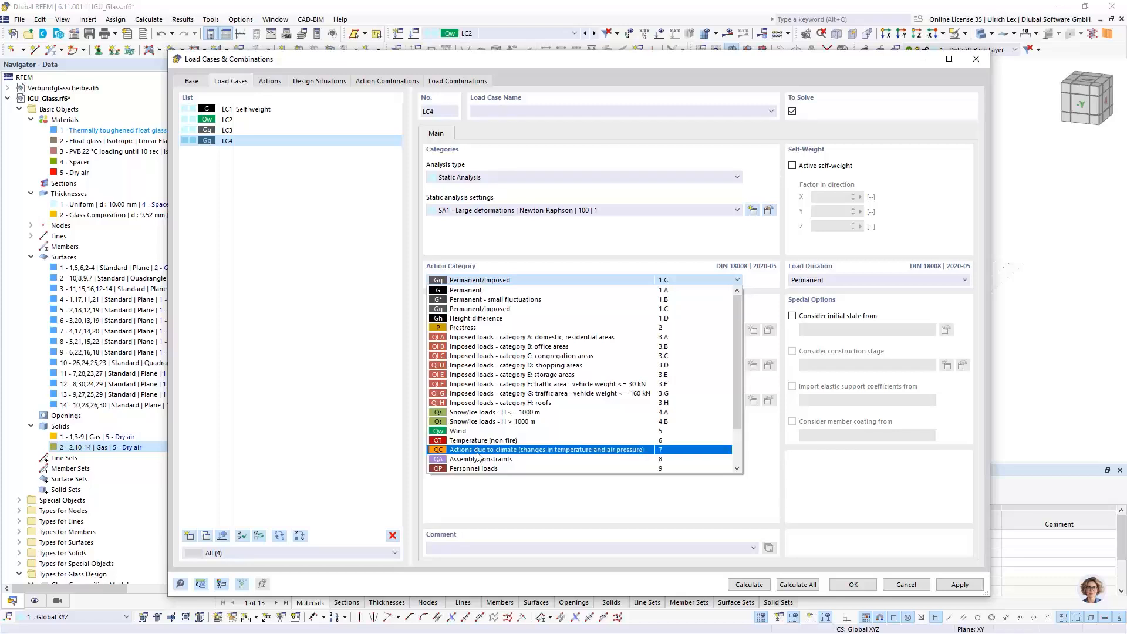
pyautogui.click(548, 450)
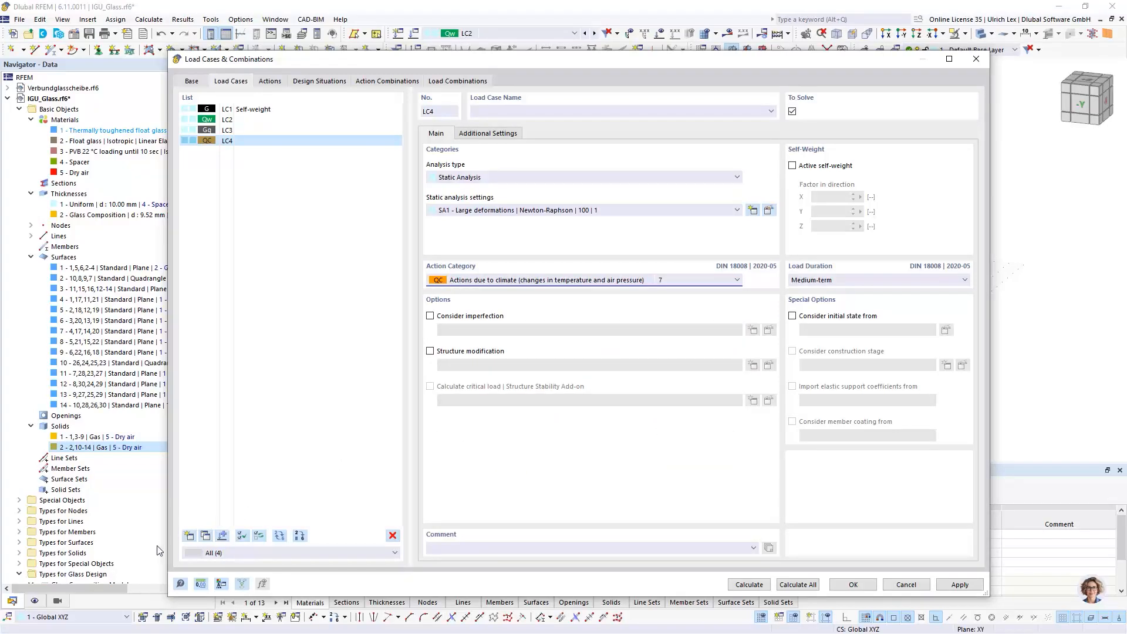
pyautogui.click(190, 536)
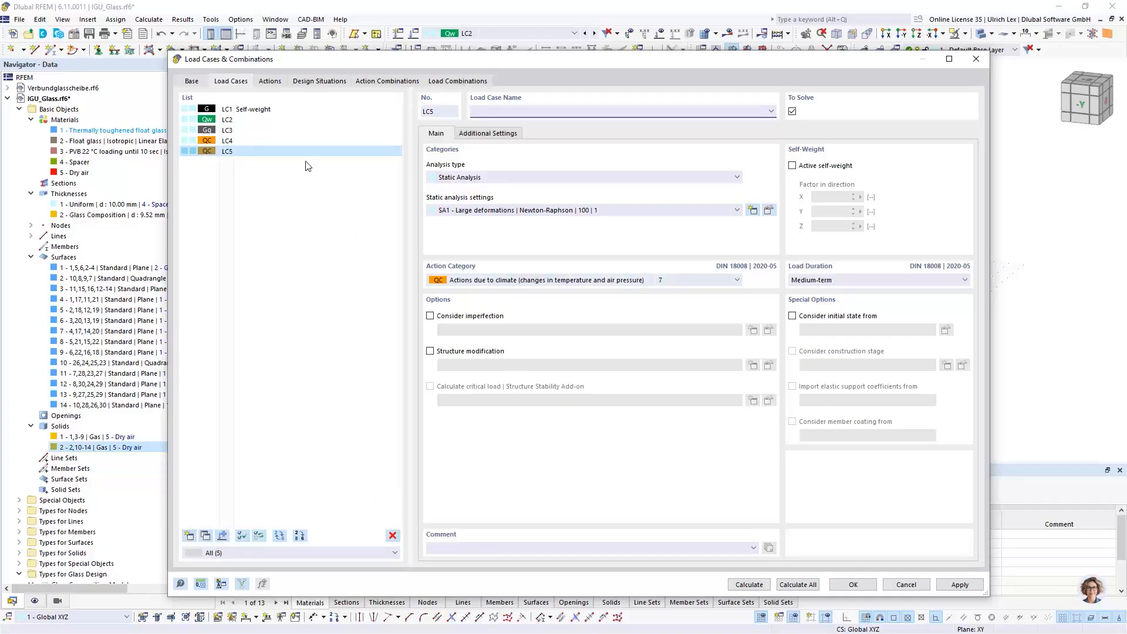
pyautogui.click(330, 200)
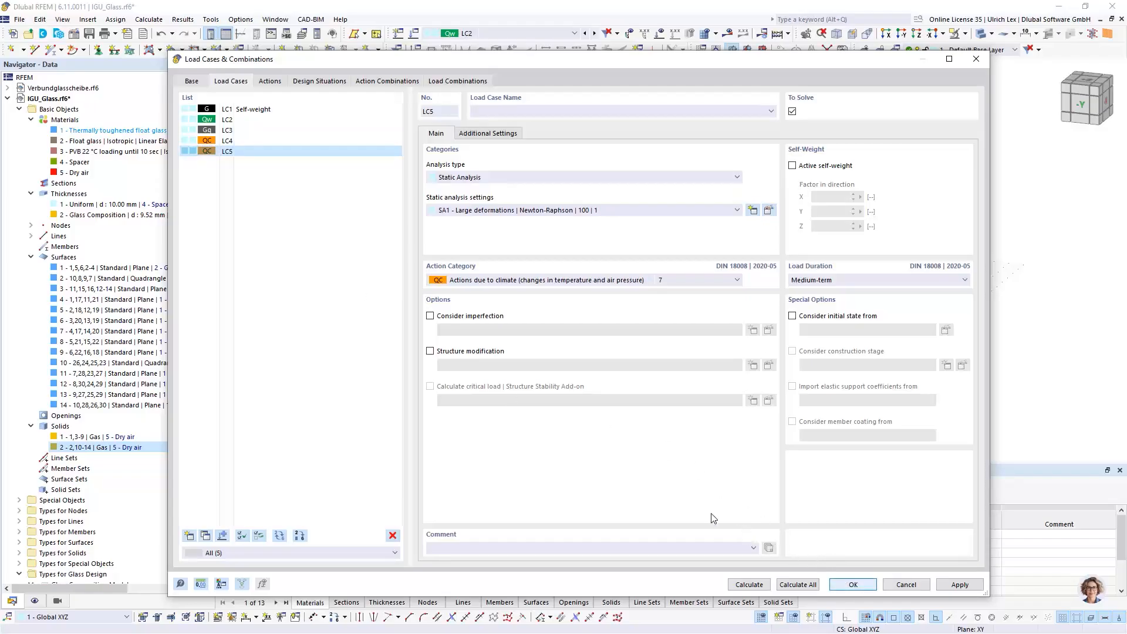
pyautogui.press('Return')
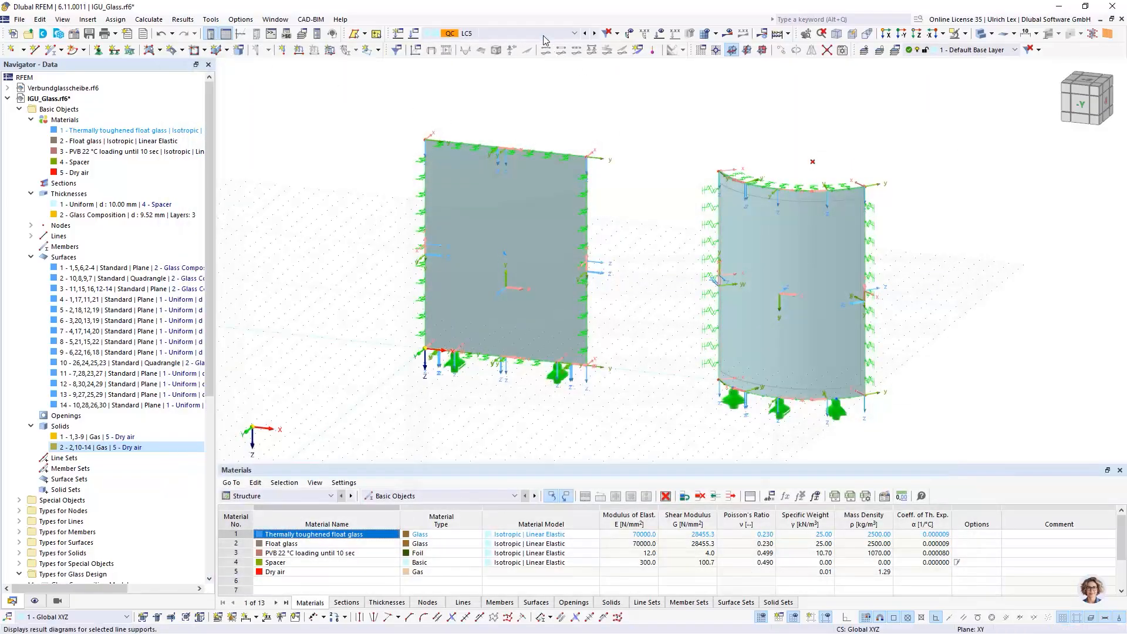
# Make load case LC3 the current load case.
pyautogui.click(495, 34)
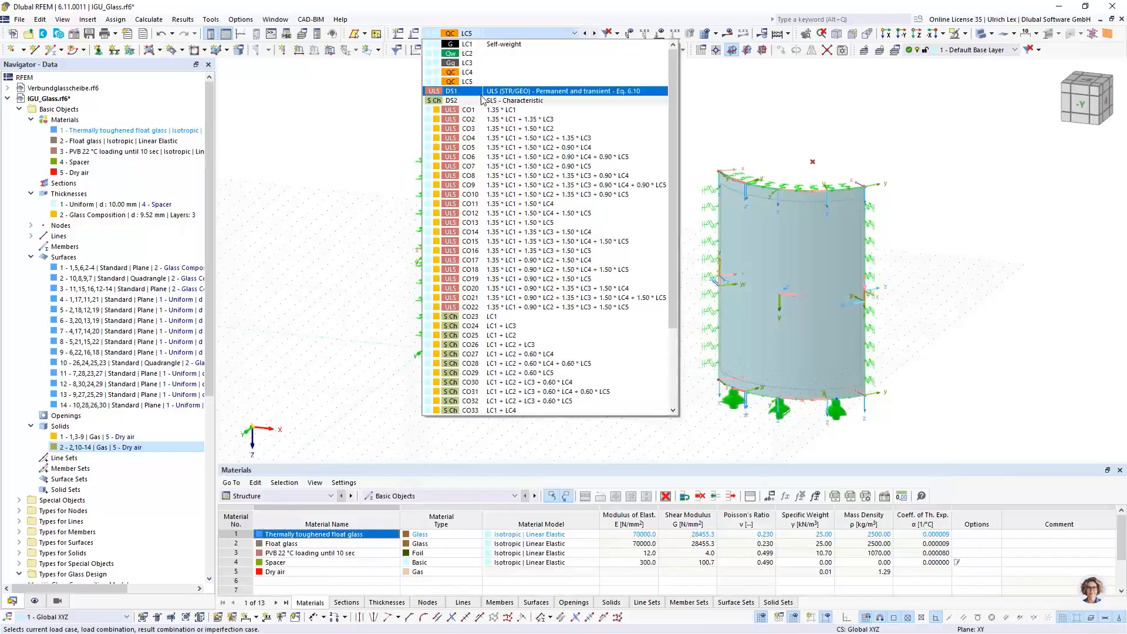
pyautogui.click(495, 62)
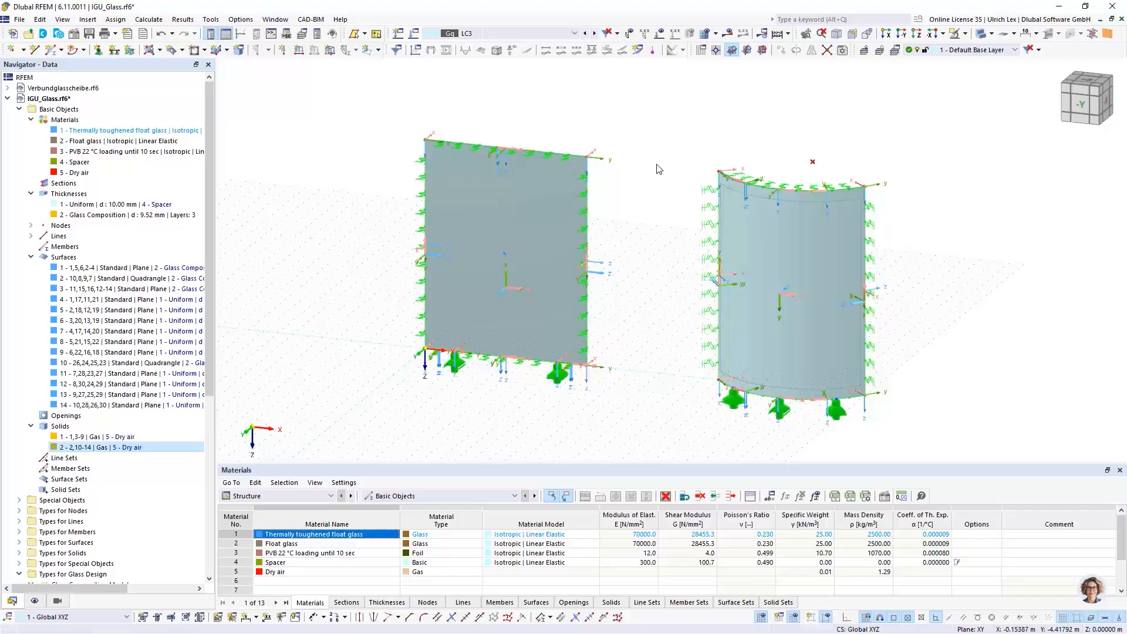
pyautogui.scroll(1, 655, 173)
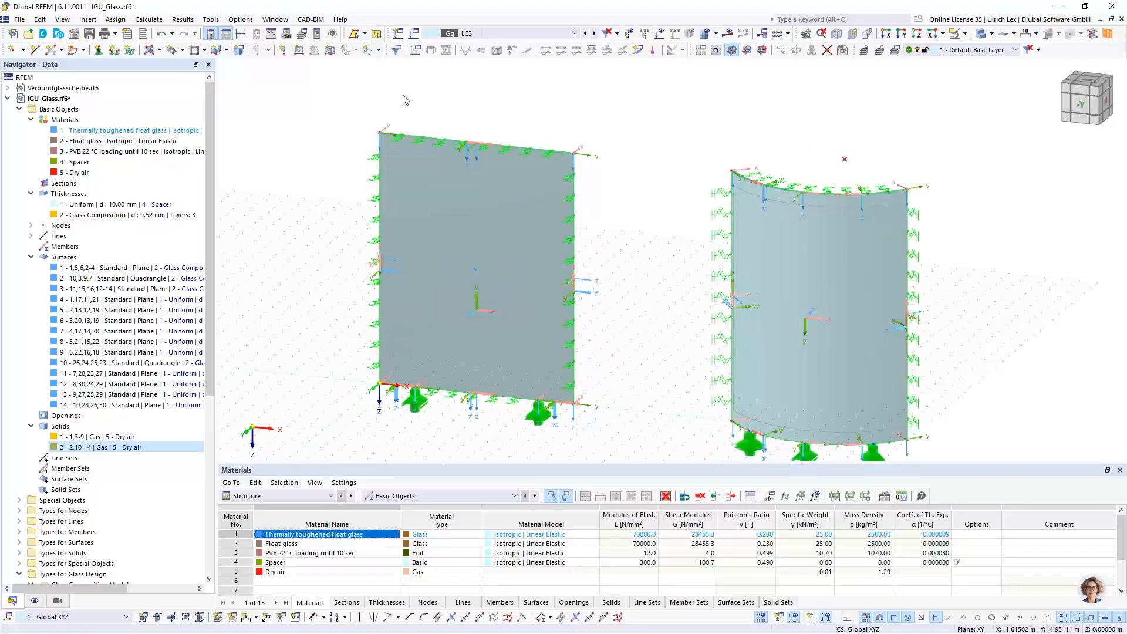
pyautogui.click(331, 51)
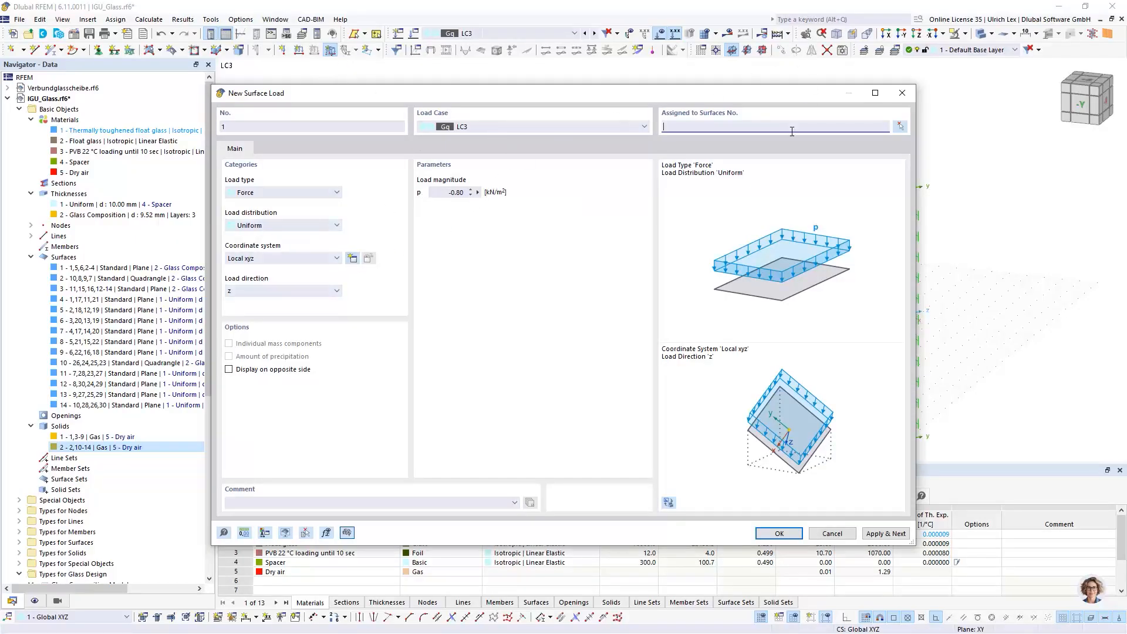
pyautogui.click(831, 532)
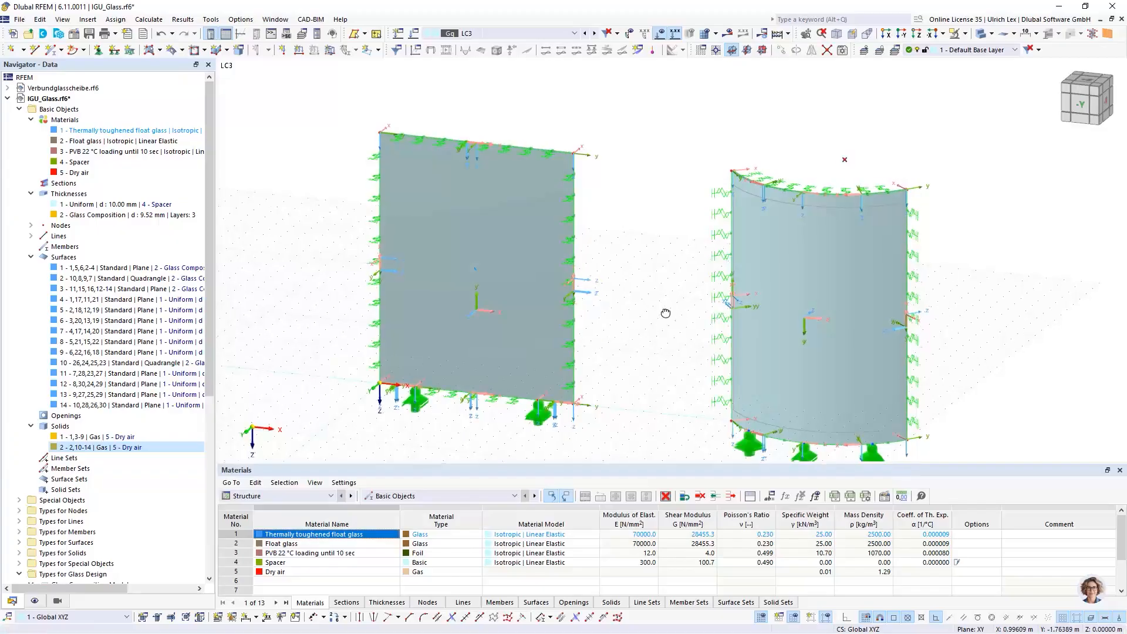
# Start a new uniform force surface load in LC3 along local z with a magnitude of -7.20 kN/m².
pyautogui.scroll(5, 490, 273)
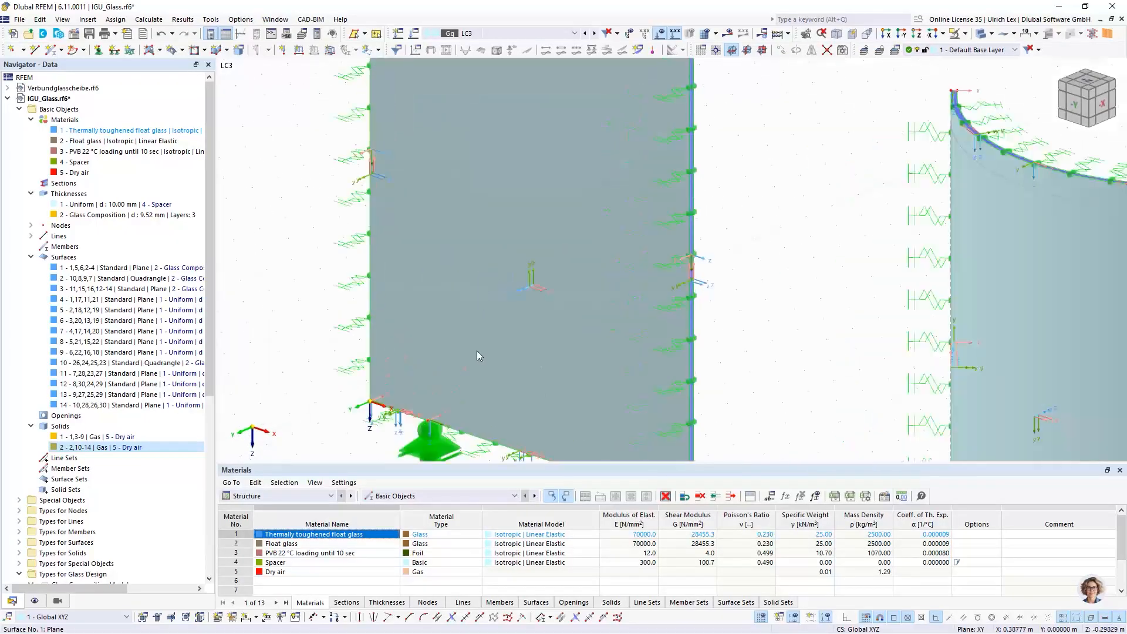
pyautogui.scroll(-2, 477, 376)
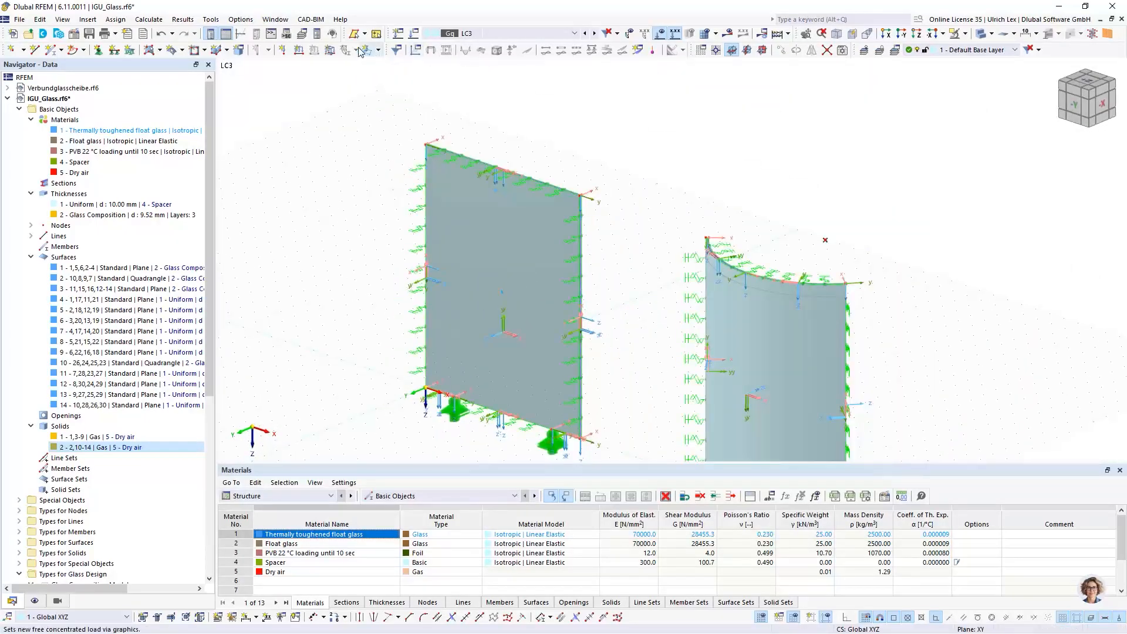
pyautogui.click(329, 52)
pyautogui.click(463, 193)
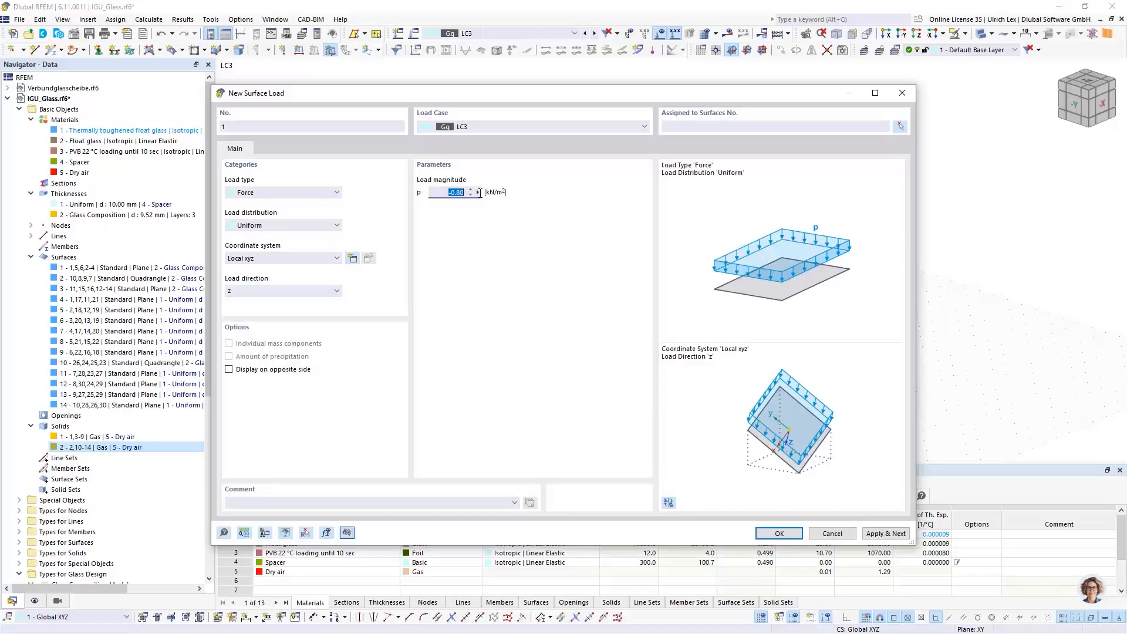
pyautogui.press('BackSpace')
# Switch the model to wireframe display, assign the -7.20 kN/m² load to surfaces 2 and 3, and apply it.
pyautogui.click(901, 125)
pyautogui.scroll(5, 530, 326)
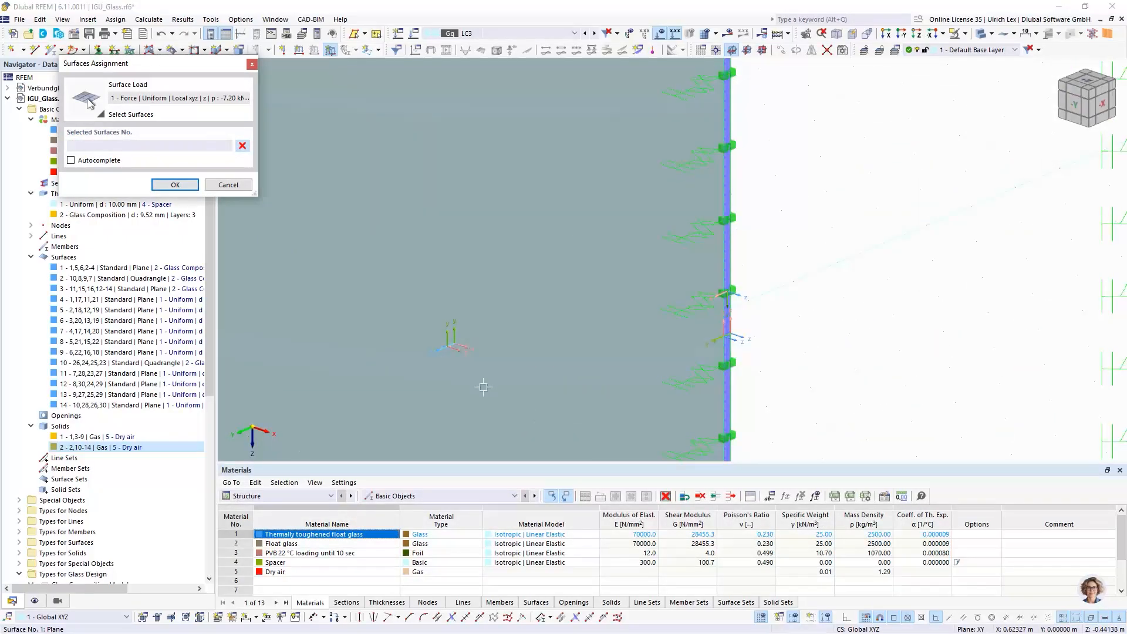
pyautogui.scroll(-5, 470, 381)
pyautogui.click(981, 37)
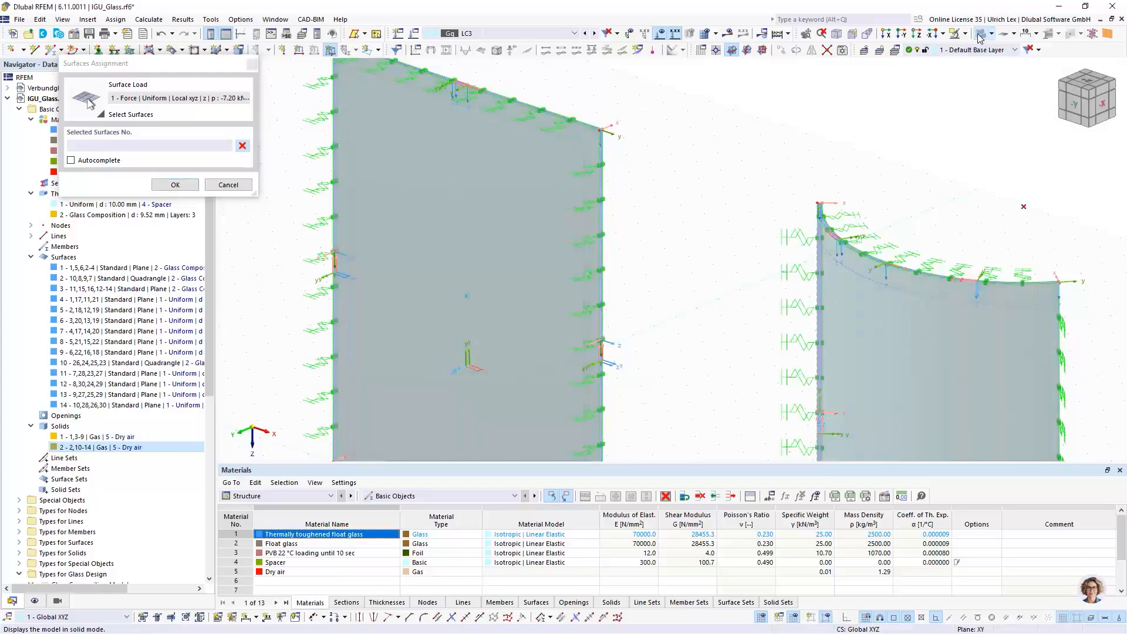
pyautogui.scroll(10, 529, 115)
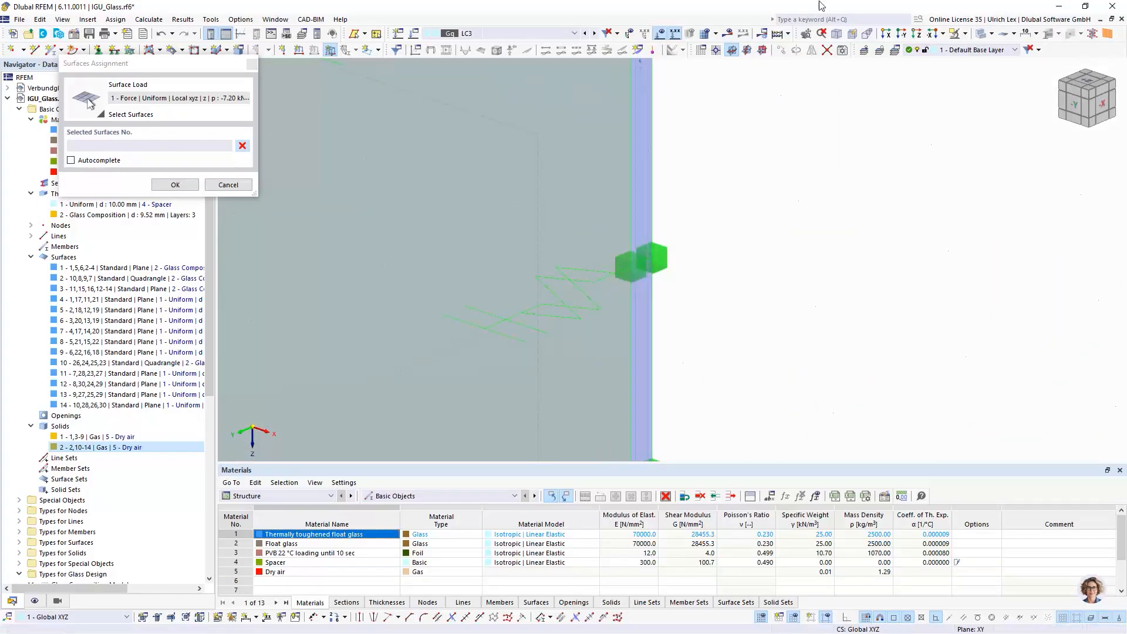
pyautogui.click(540, 119)
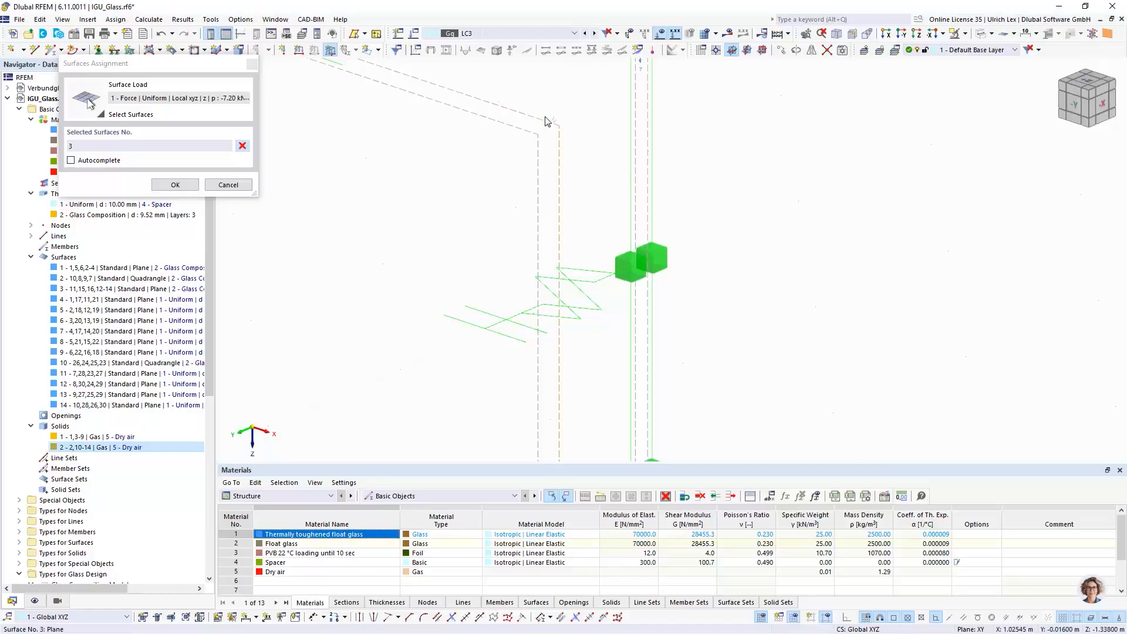
pyautogui.scroll(-10, 681, 108)
pyautogui.scroll(4, 665, 162)
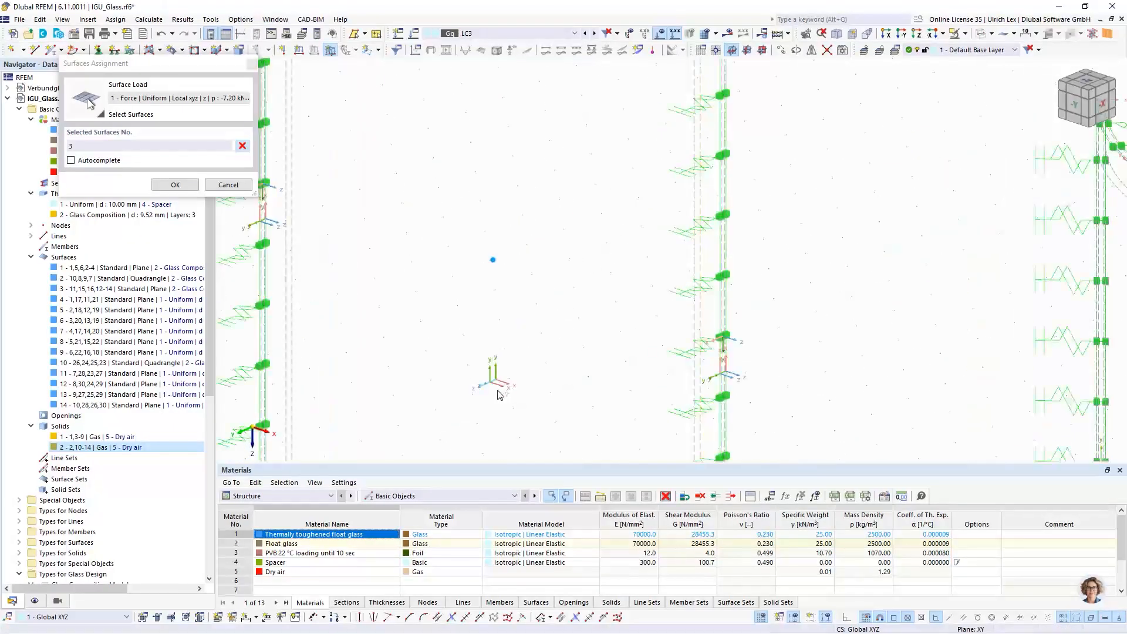
pyautogui.scroll(-5, 726, 394)
pyautogui.scroll(5, 726, 394)
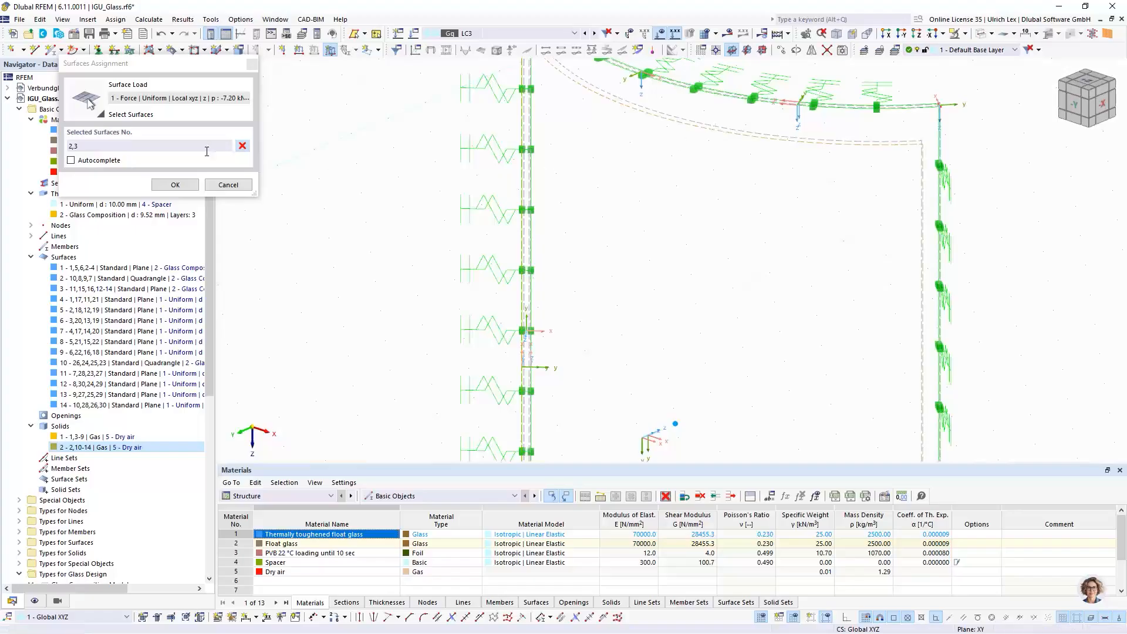
pyautogui.click(175, 184)
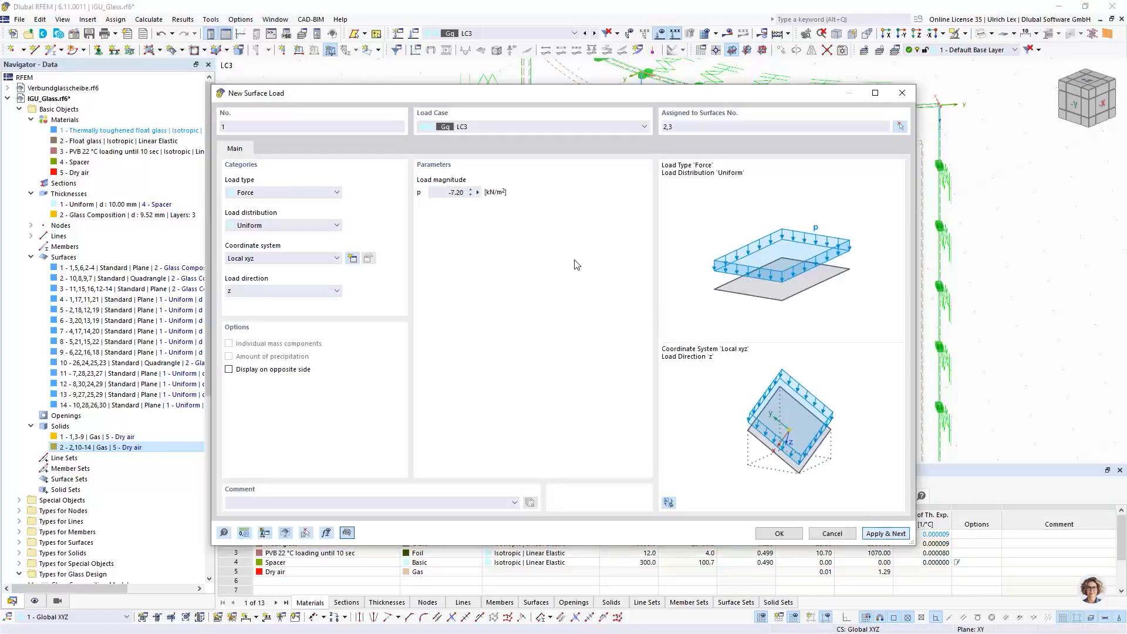
# Set the second LC3 surface load to 7.20 kN/m² and select surface 1 of the flat unit for it.
pyautogui.click(456, 191)
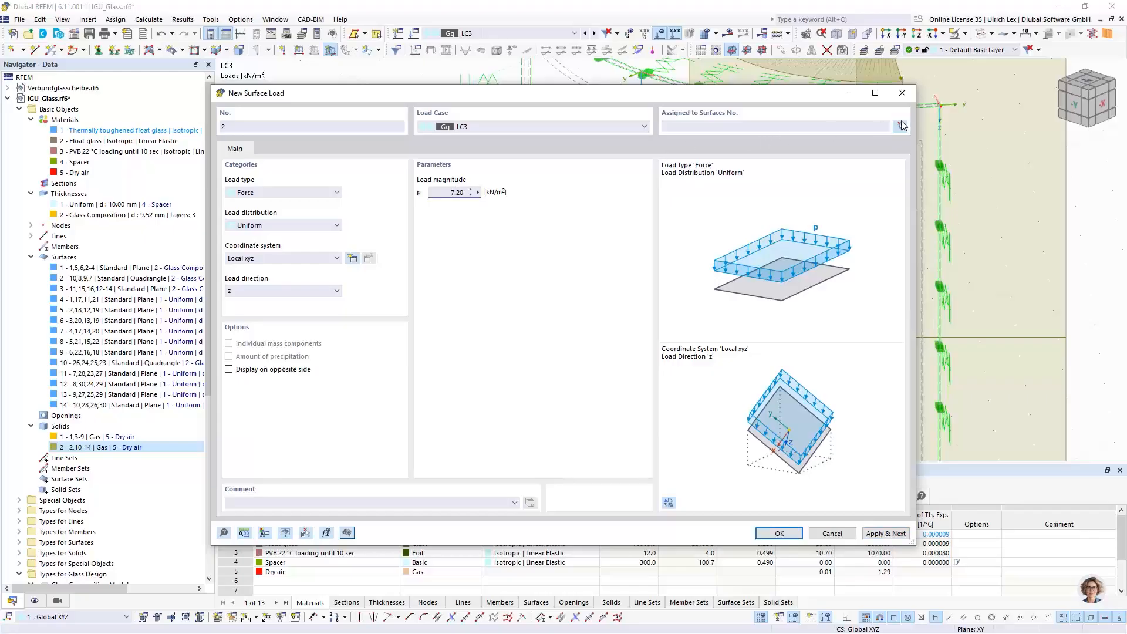
pyautogui.click(901, 125)
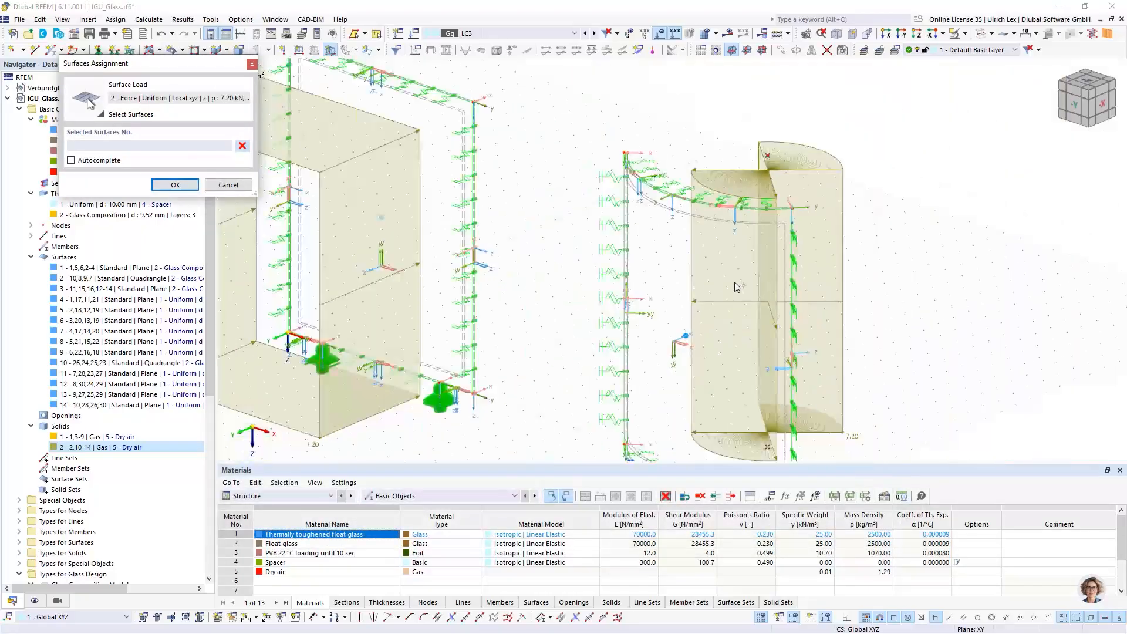
pyautogui.scroll(5, 546, 220)
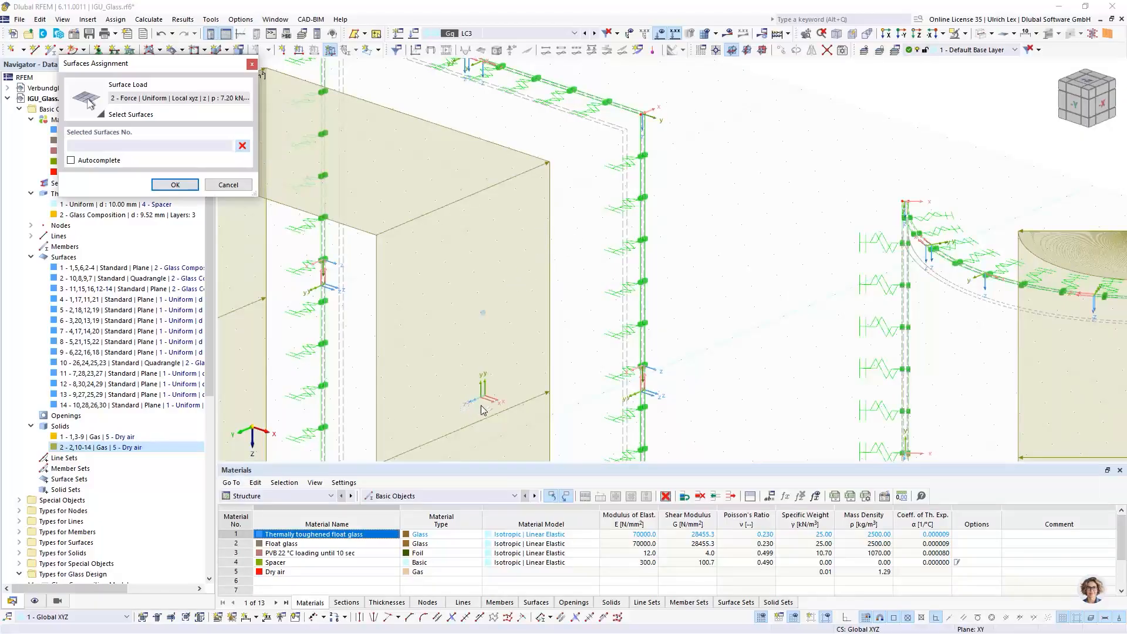
pyautogui.scroll(3, 482, 409)
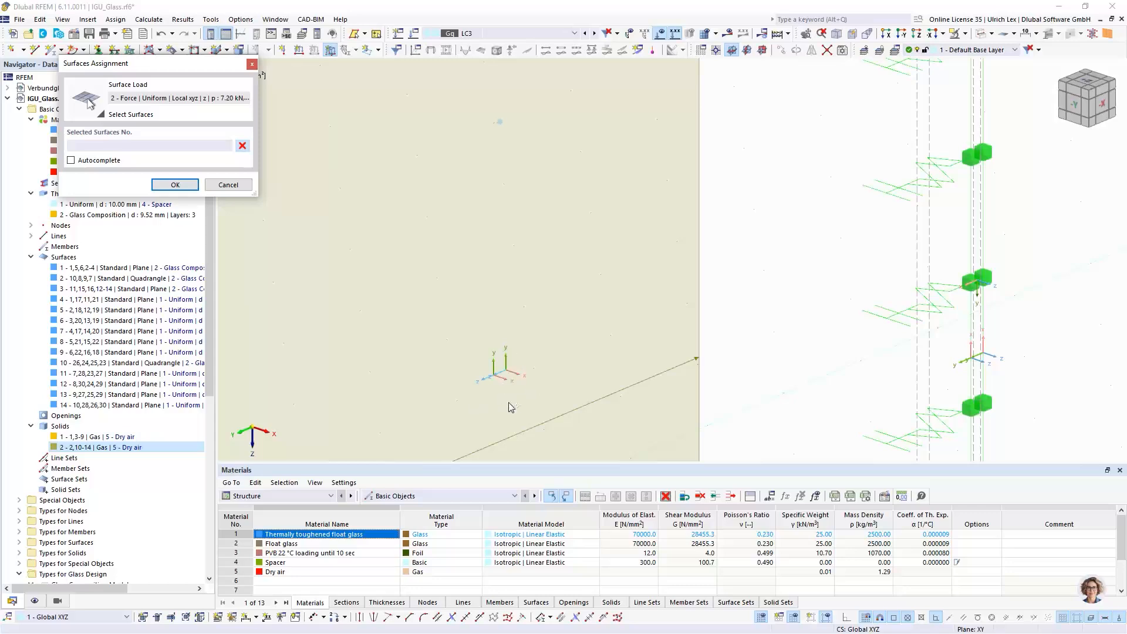
pyautogui.scroll(-4, 524, 405)
pyautogui.scroll(-2, 558, 276)
pyautogui.scroll(5, 566, 265)
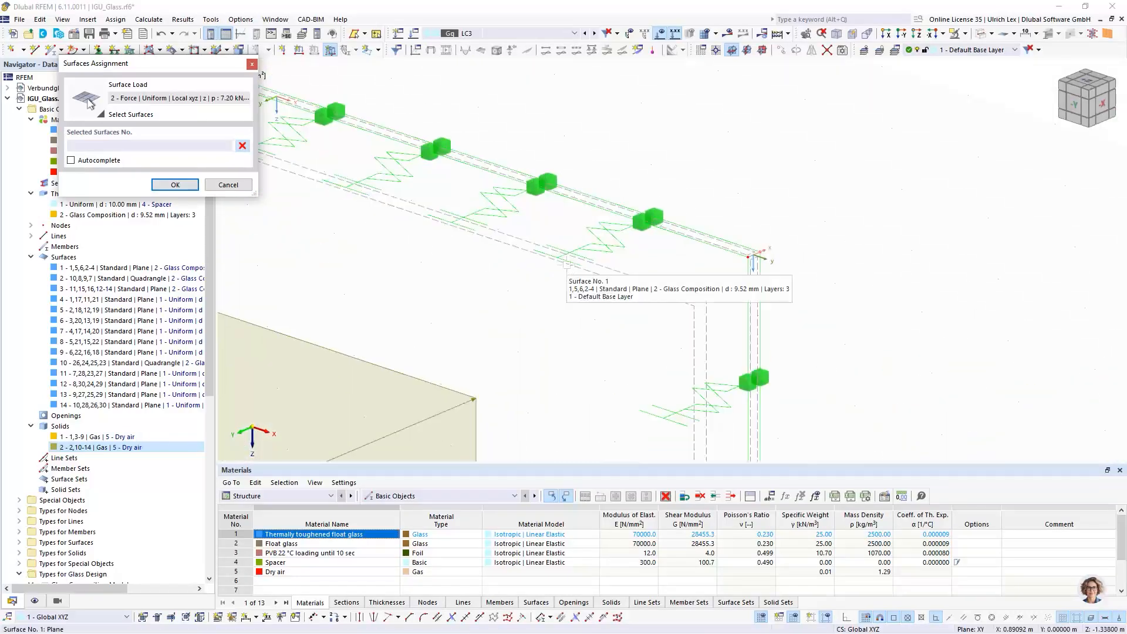
pyautogui.scroll(-3, 566, 266)
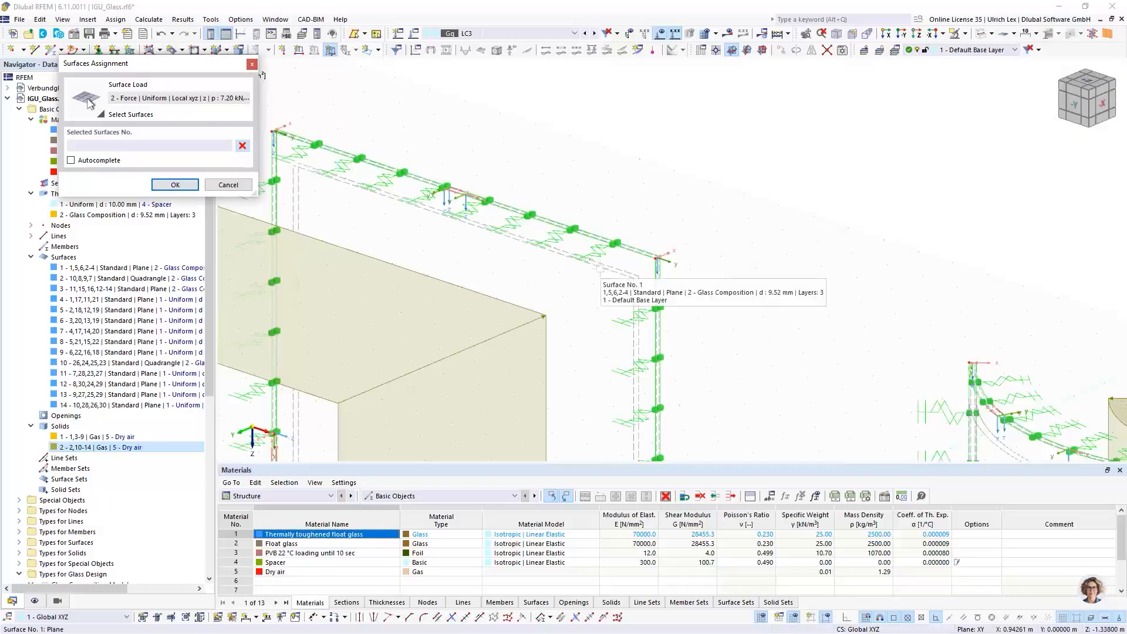
pyautogui.click(576, 266)
# Add surface 10 of the curved unit to the 7.20 kN/m² load's assignment and accept the load.
pyautogui.scroll(-3, 450, 260)
pyautogui.scroll(6, 736, 174)
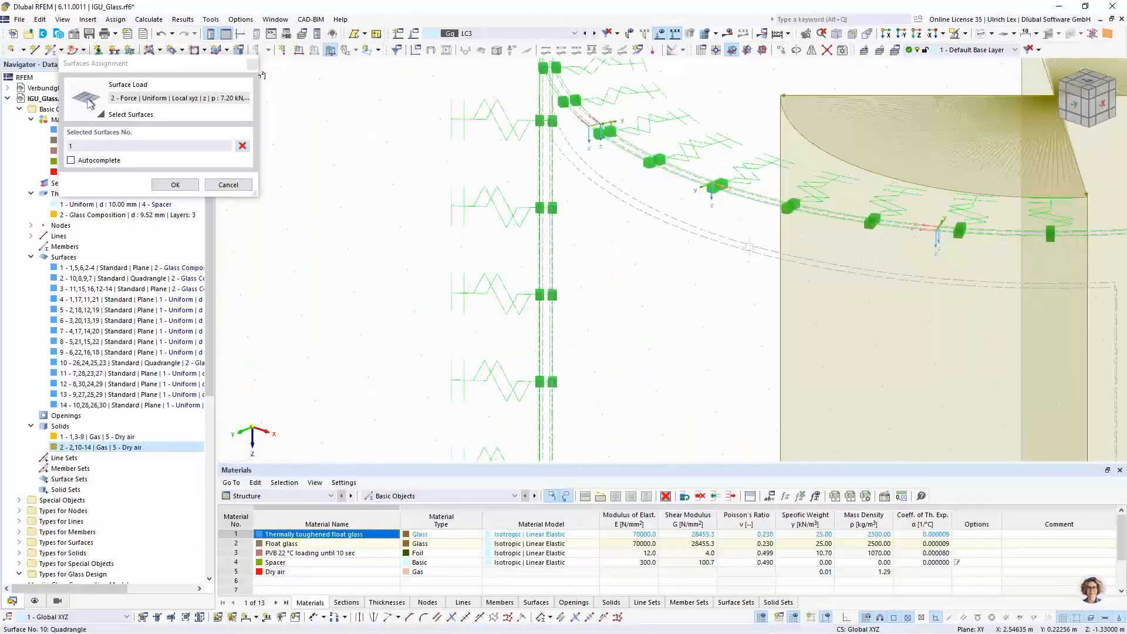
pyautogui.scroll(3, 736, 174)
pyautogui.scroll(-3, 736, 176)
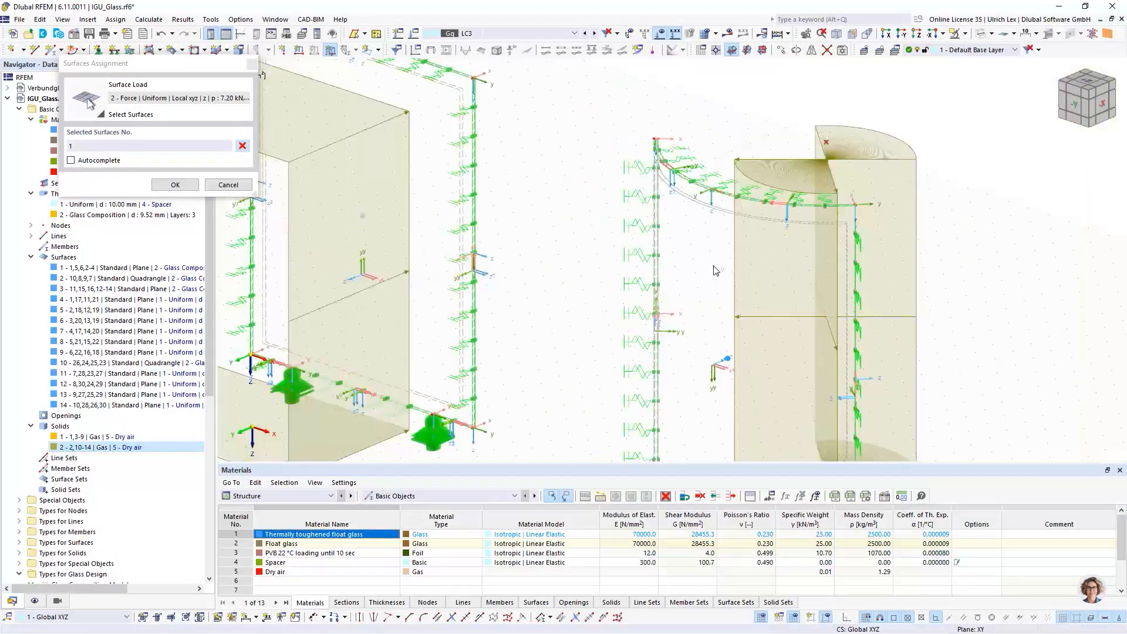
pyautogui.scroll(5, 735, 185)
pyautogui.scroll(3, 734, 188)
pyautogui.click(735, 214)
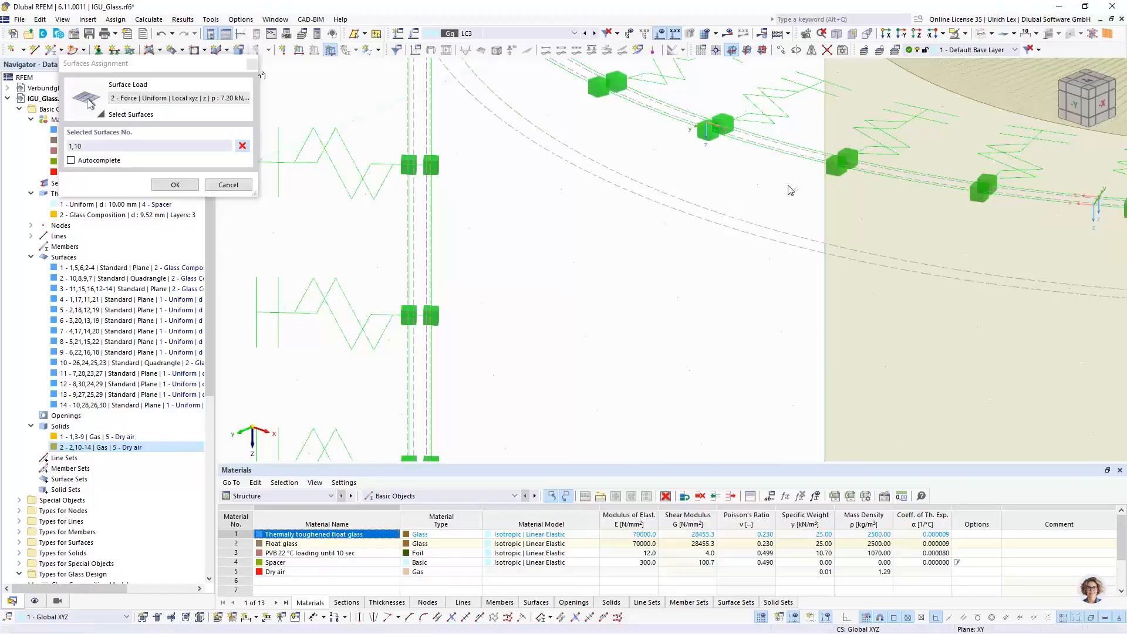
pyautogui.click(171, 184)
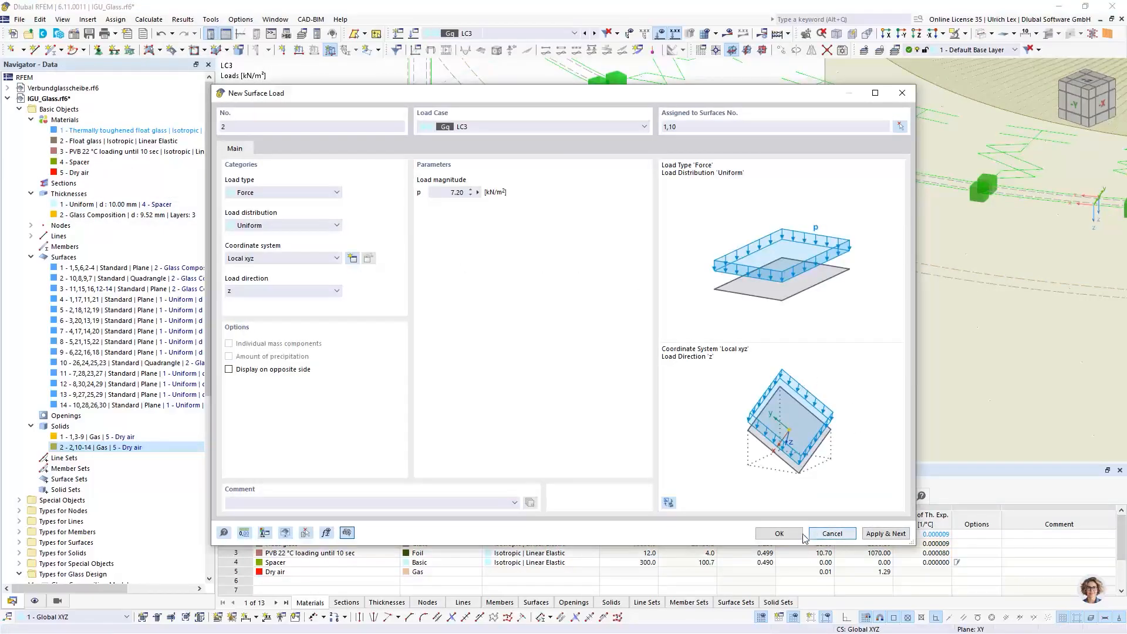
pyautogui.press('Return')
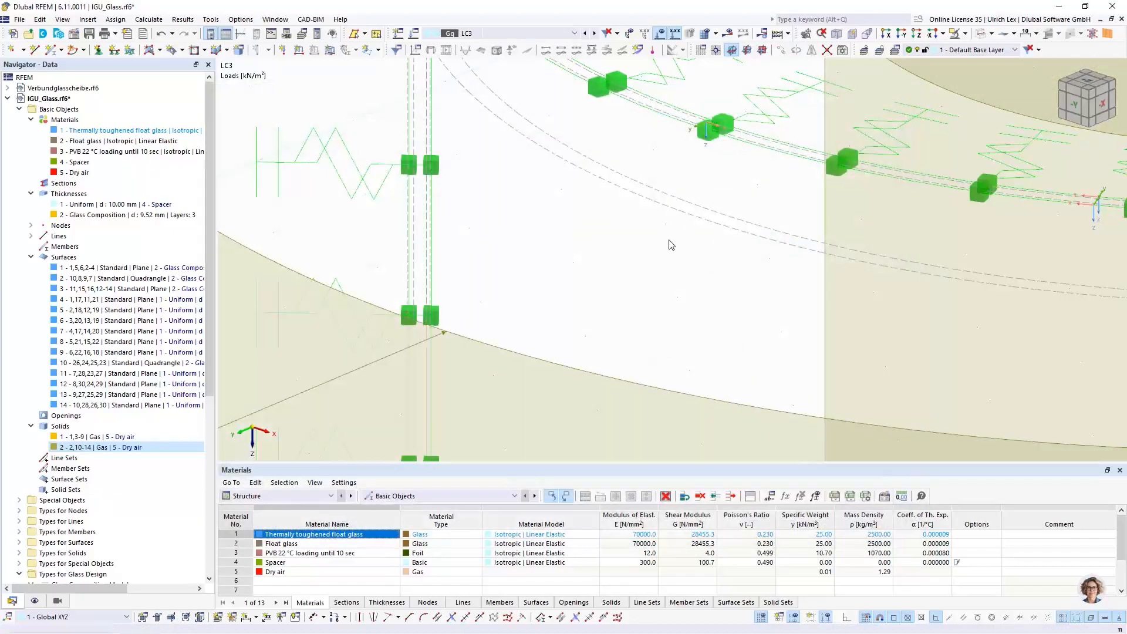
# Start a new uniform force surface load in load case LC4 with a magnitude of 2.00 kN/m² along local z.
pyautogui.scroll(-7, 652, 246)
pyautogui.scroll(3, 499, 171)
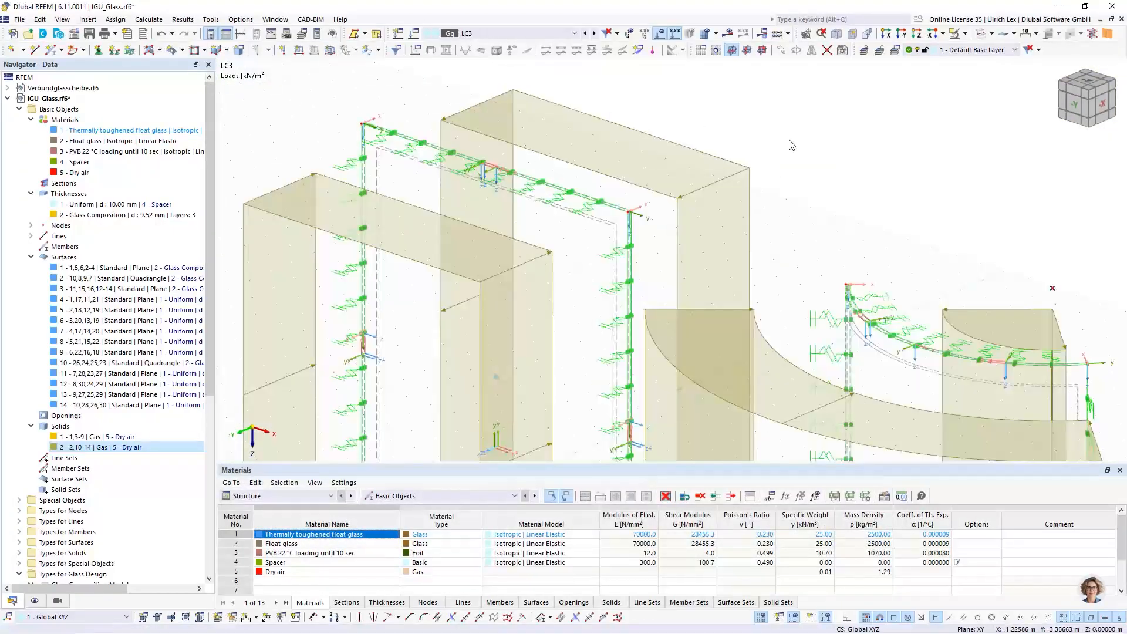
pyautogui.scroll(2, 807, 154)
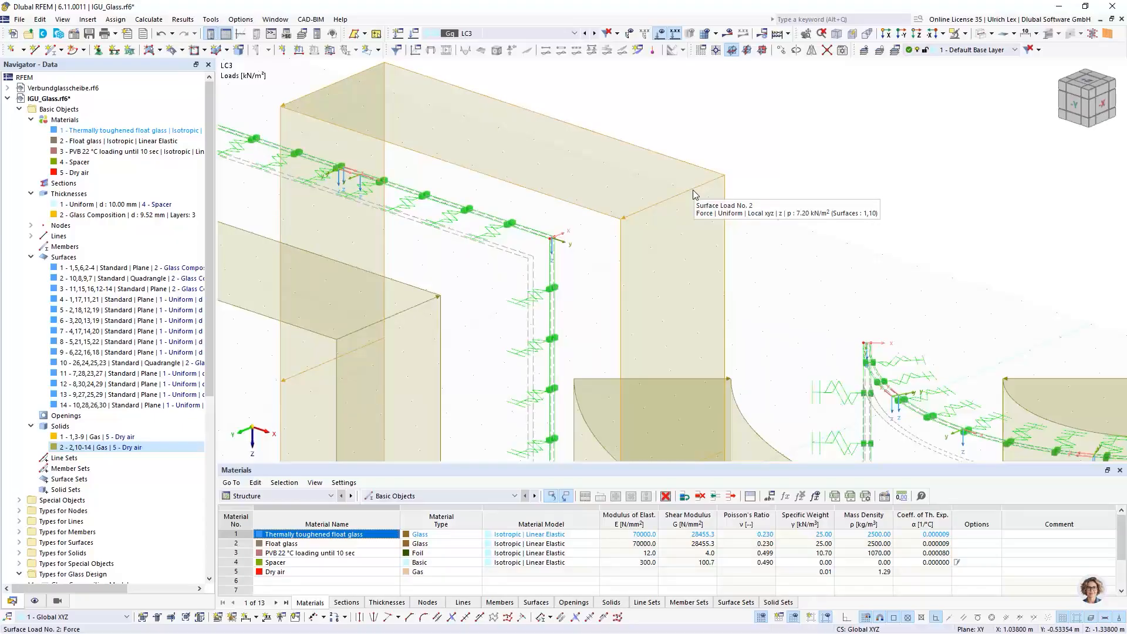
pyautogui.scroll(-4, 626, 176)
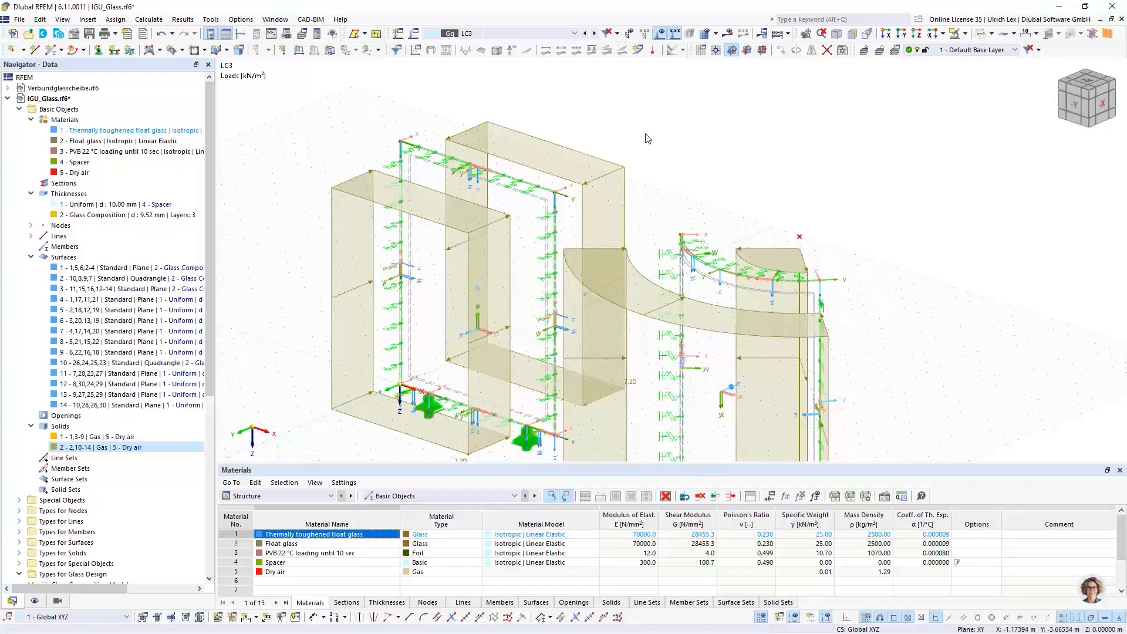
pyautogui.click(330, 49)
pyautogui.click(481, 128)
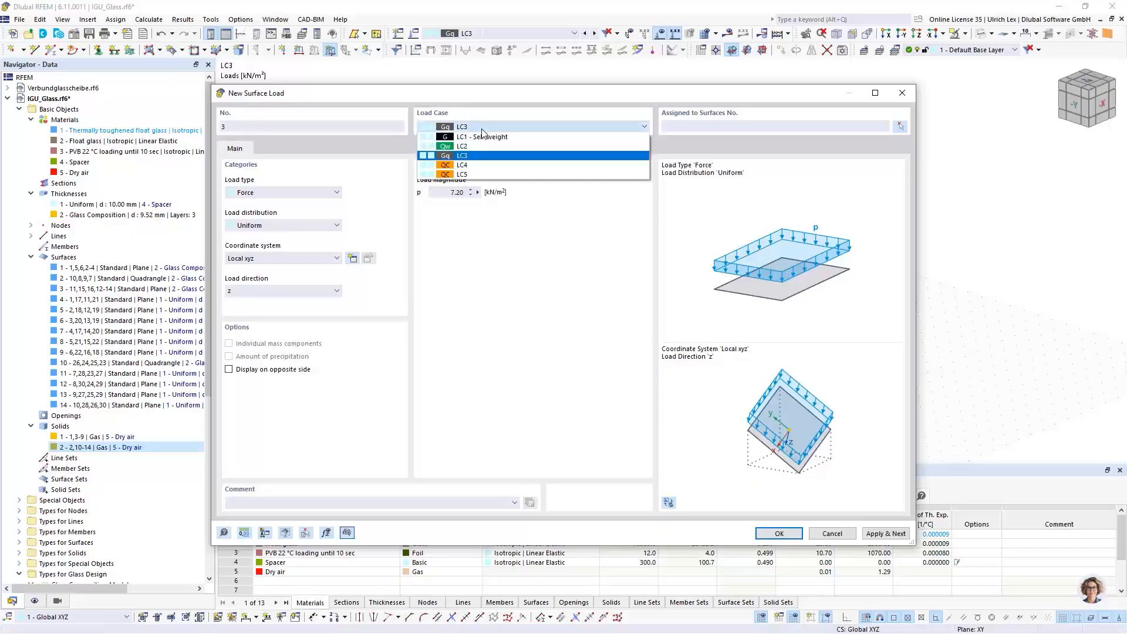
pyautogui.click(486, 165)
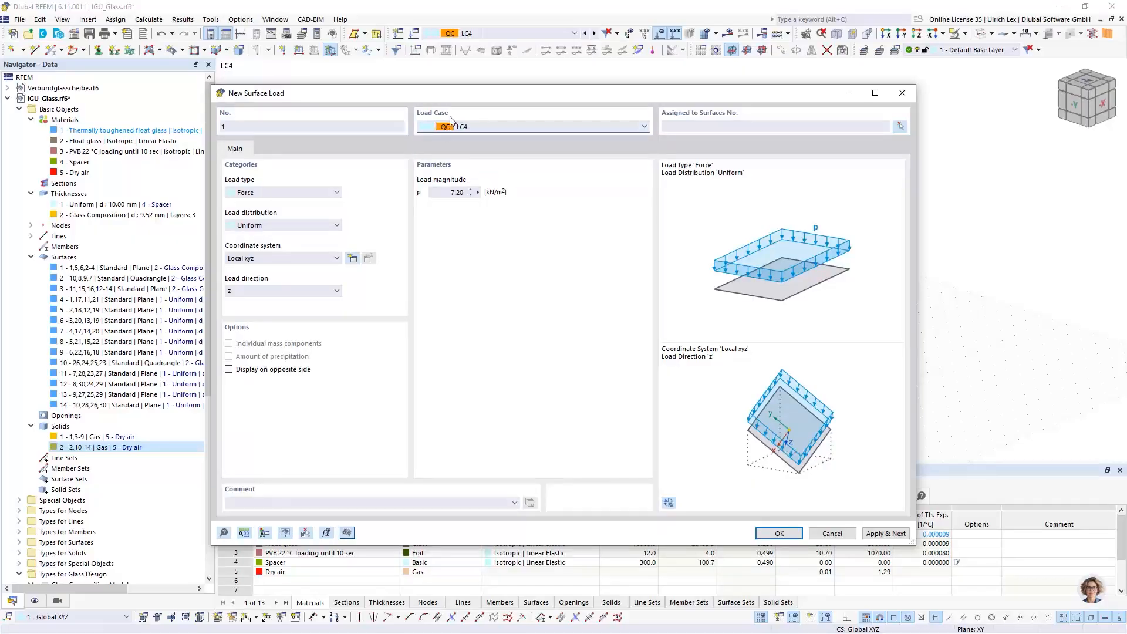
pyautogui.click(449, 192)
# Assign the 2.00 kN/m² LC4 surface load to surfaces 1 and 10 and apply it.
pyautogui.click(899, 127)
pyautogui.scroll(5, 508, 192)
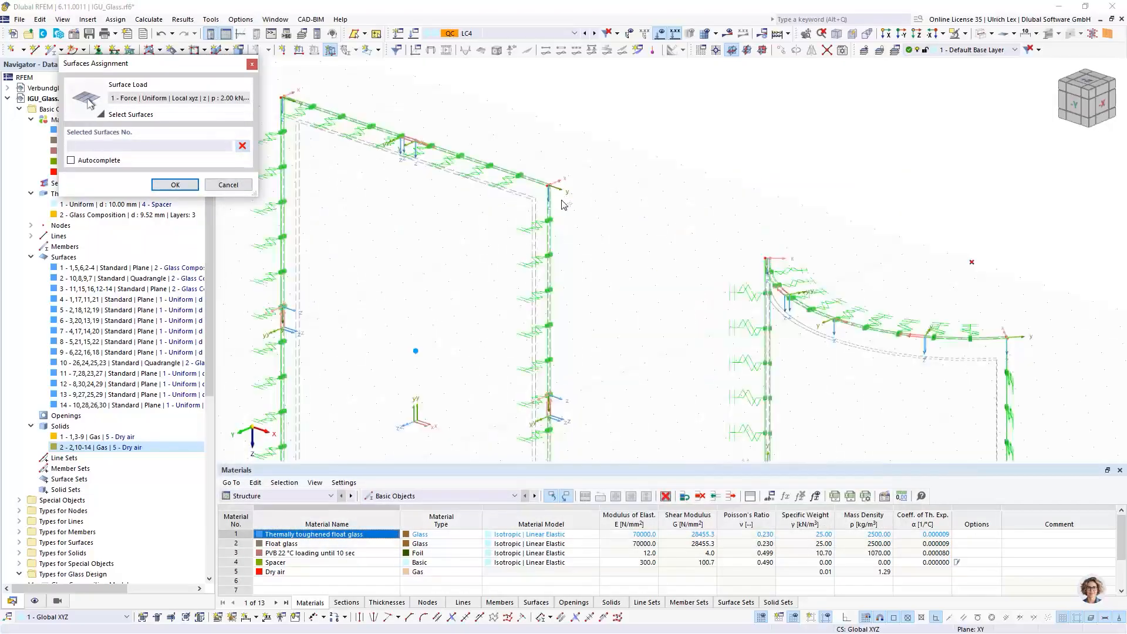
pyautogui.scroll(2, 508, 192)
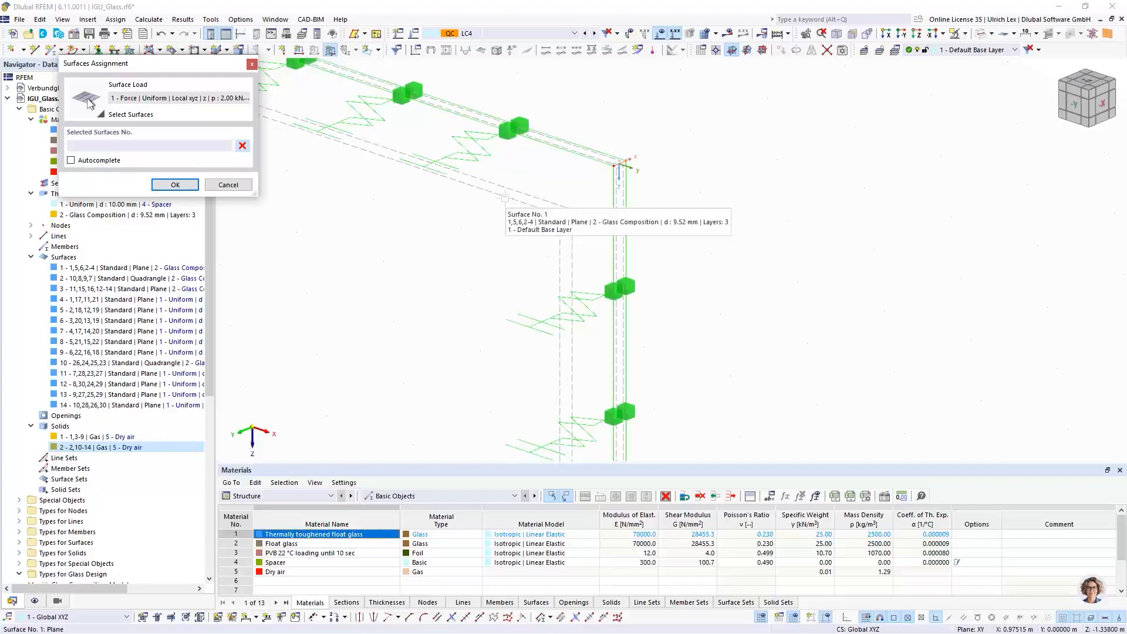
pyautogui.click(508, 206)
pyautogui.scroll(-4, 597, 263)
pyautogui.scroll(-2, 655, 288)
pyautogui.scroll(6, 749, 307)
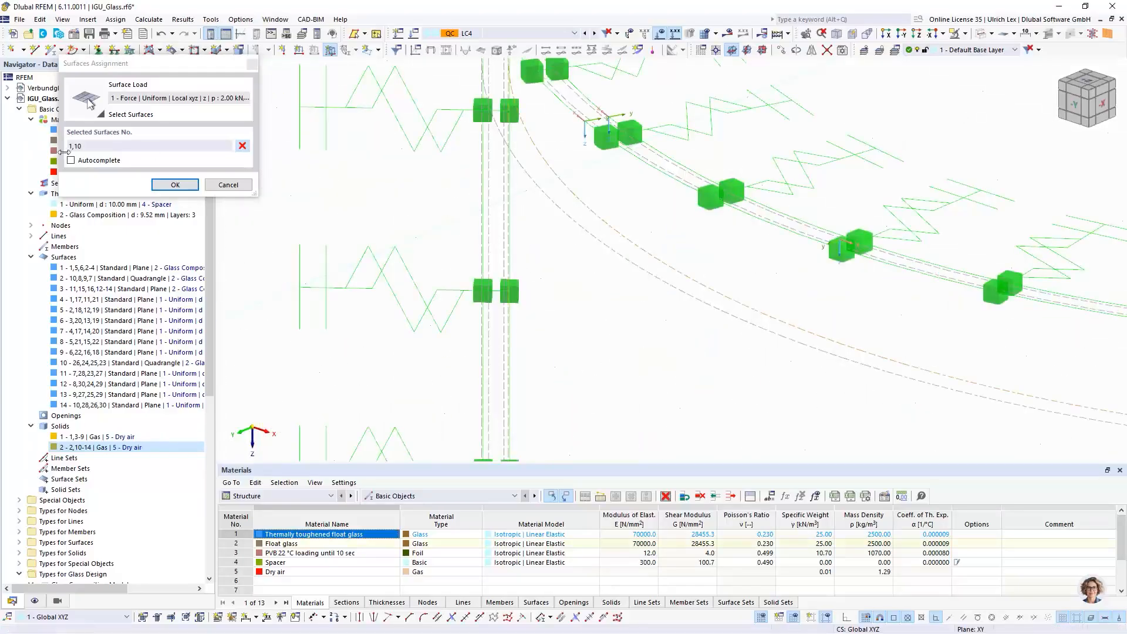
pyautogui.click(174, 184)
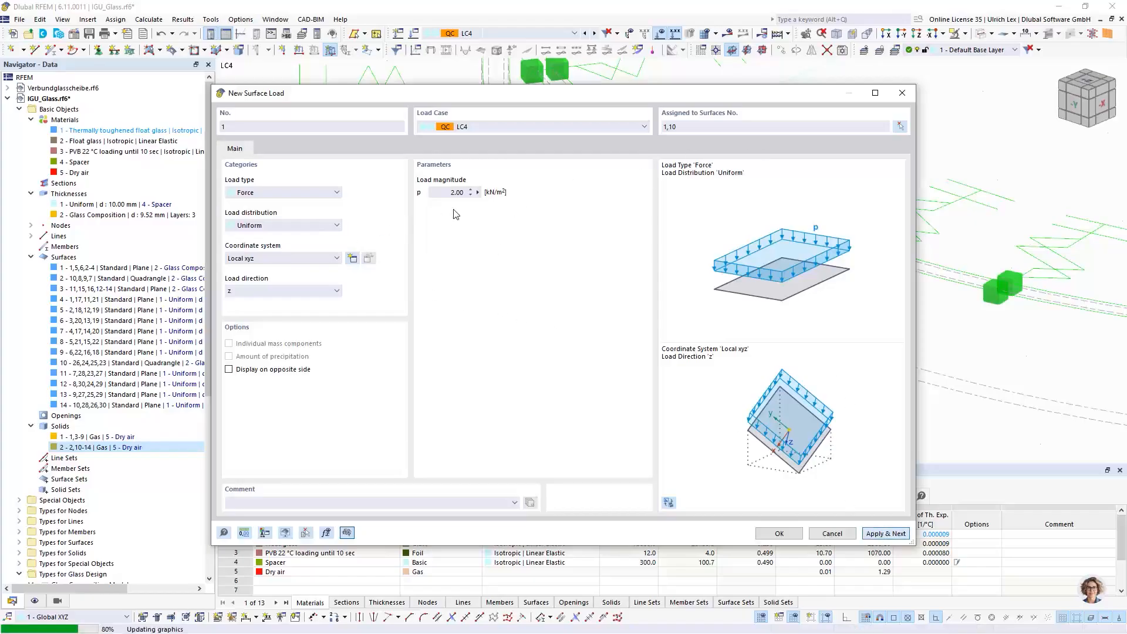
# Set the second LC4 surface load to -2.00 kN/m² along local z and select surface 2 of the curved unit for it.
pyautogui.click(447, 191)
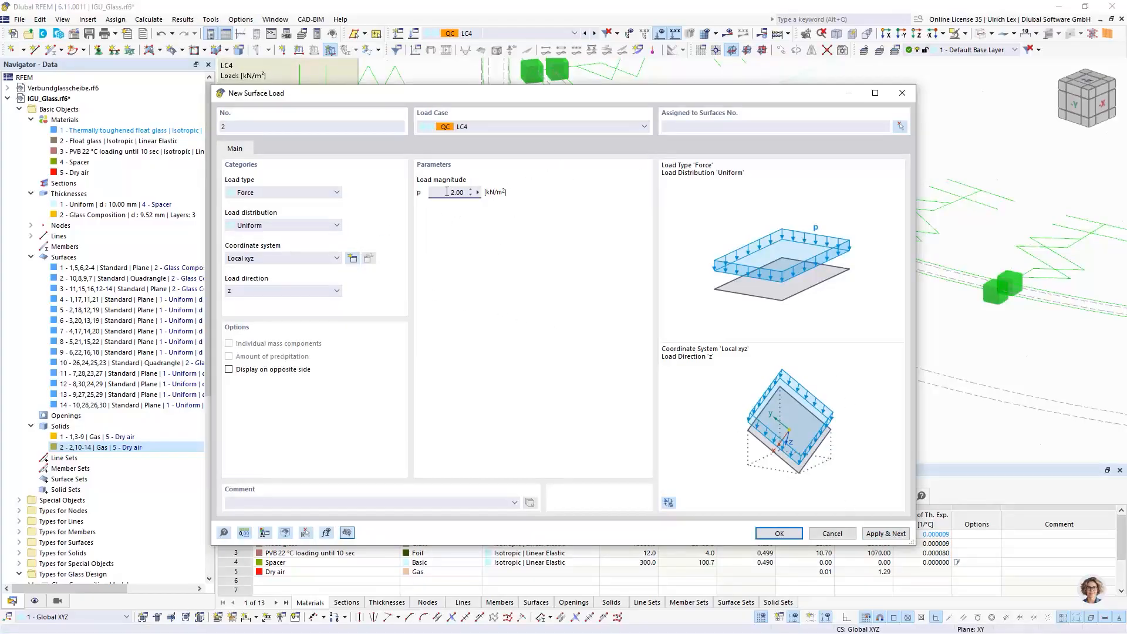
pyautogui.click(900, 127)
pyautogui.scroll(5, 686, 314)
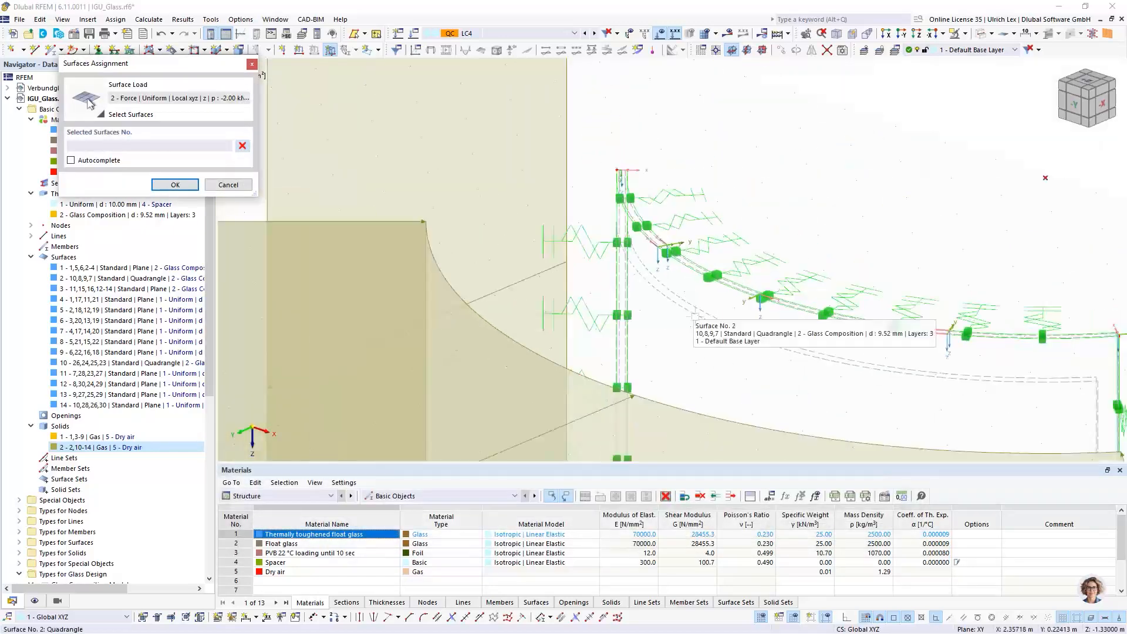
pyautogui.scroll(3, 695, 314)
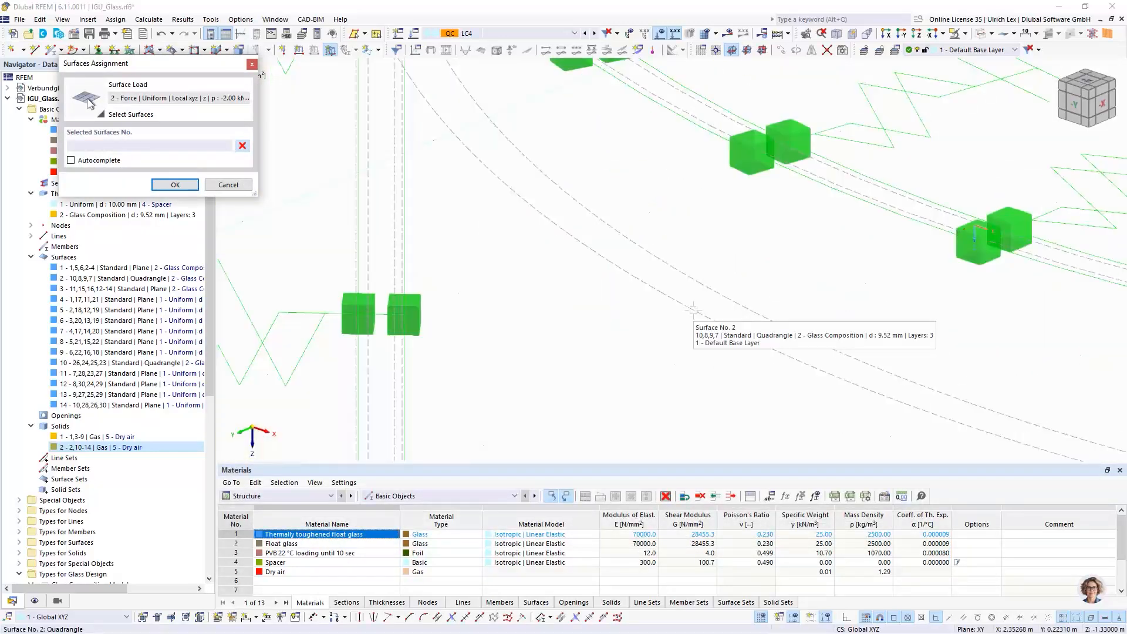
pyautogui.click(692, 310)
pyautogui.scroll(-8, 755, 353)
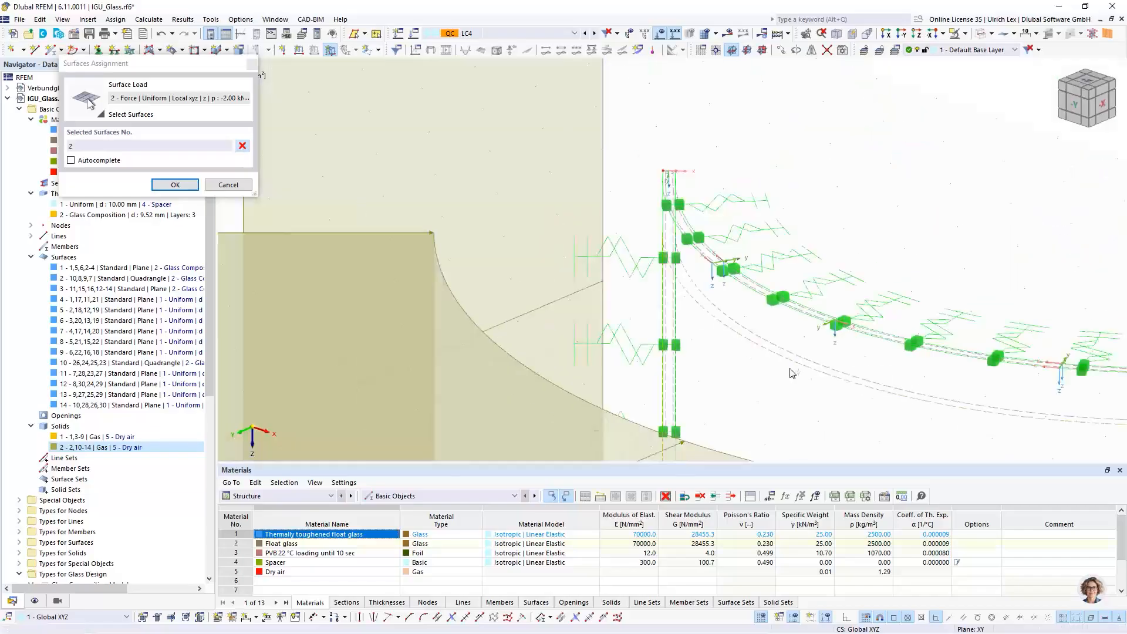
# Add surface 3 of the flat unit to the -2.00 kN/m² load's assignment and accept the load.
pyautogui.scroll(10, 694, 340)
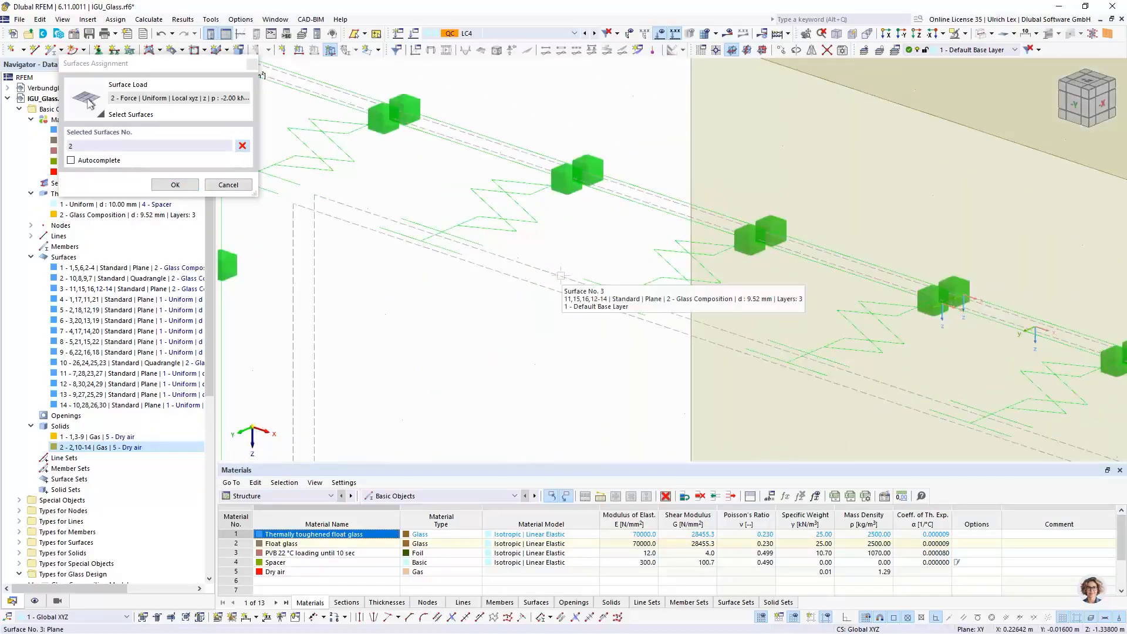
pyautogui.click(561, 274)
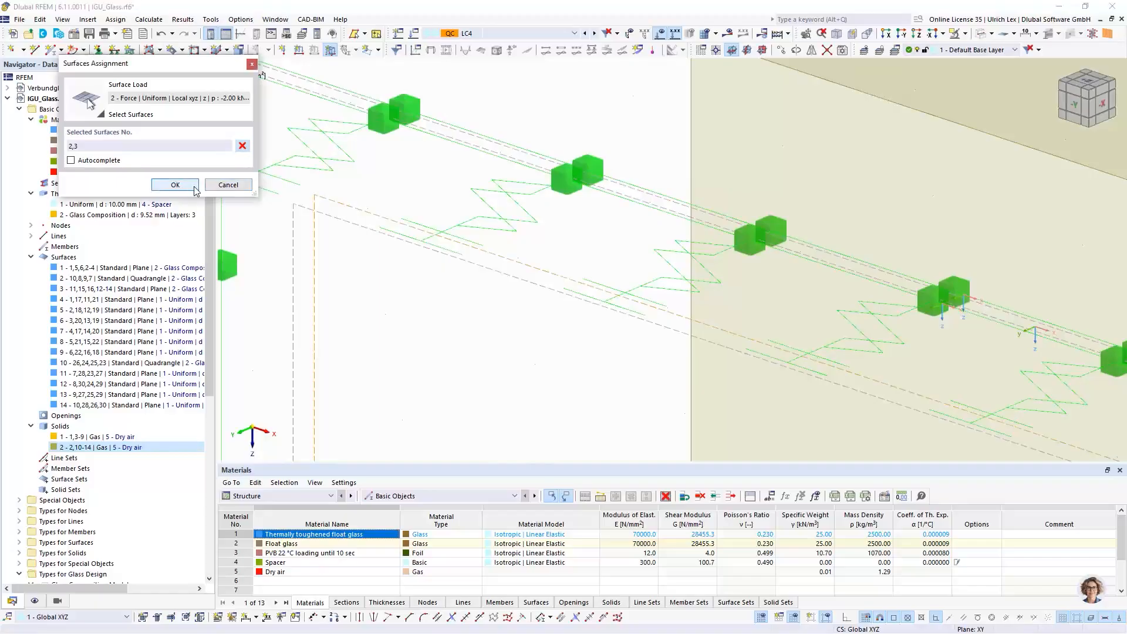
pyautogui.click(176, 185)
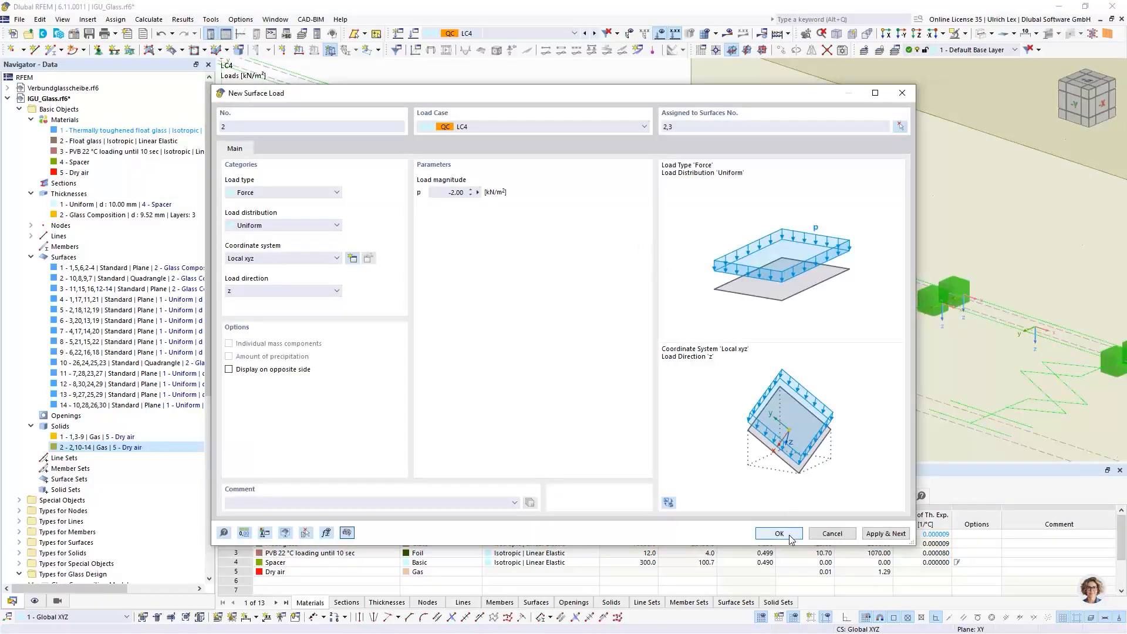
pyautogui.press('Return')
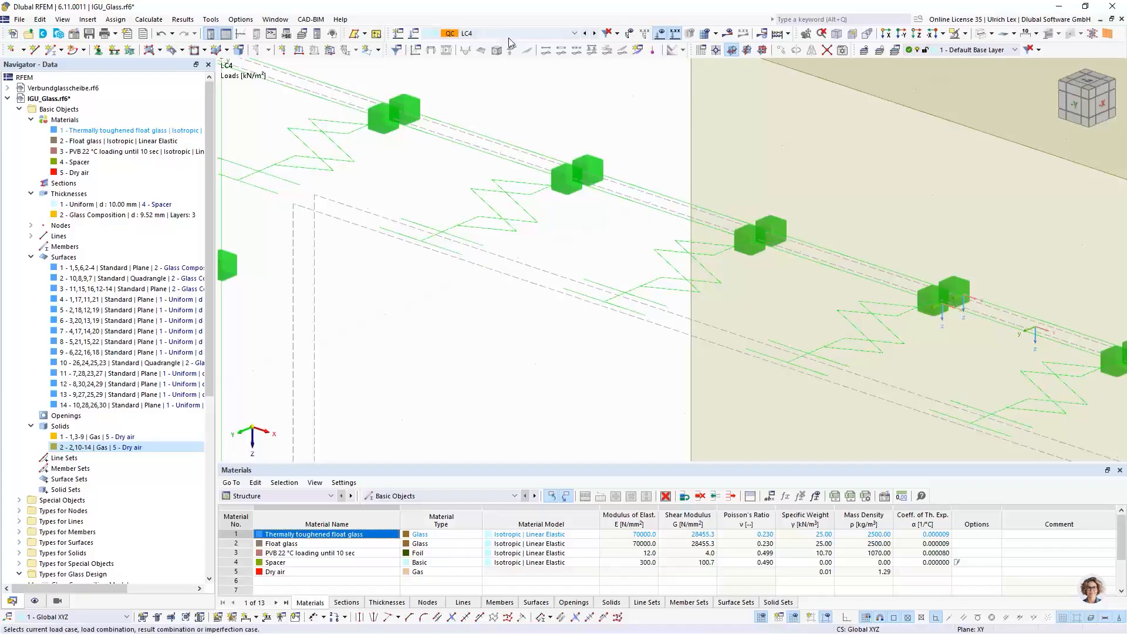
# Start a new uniform temperature solid load in load case LC5 with a magnitude of 20 °C.
pyautogui.click(559, 34)
pyautogui.click(531, 82)
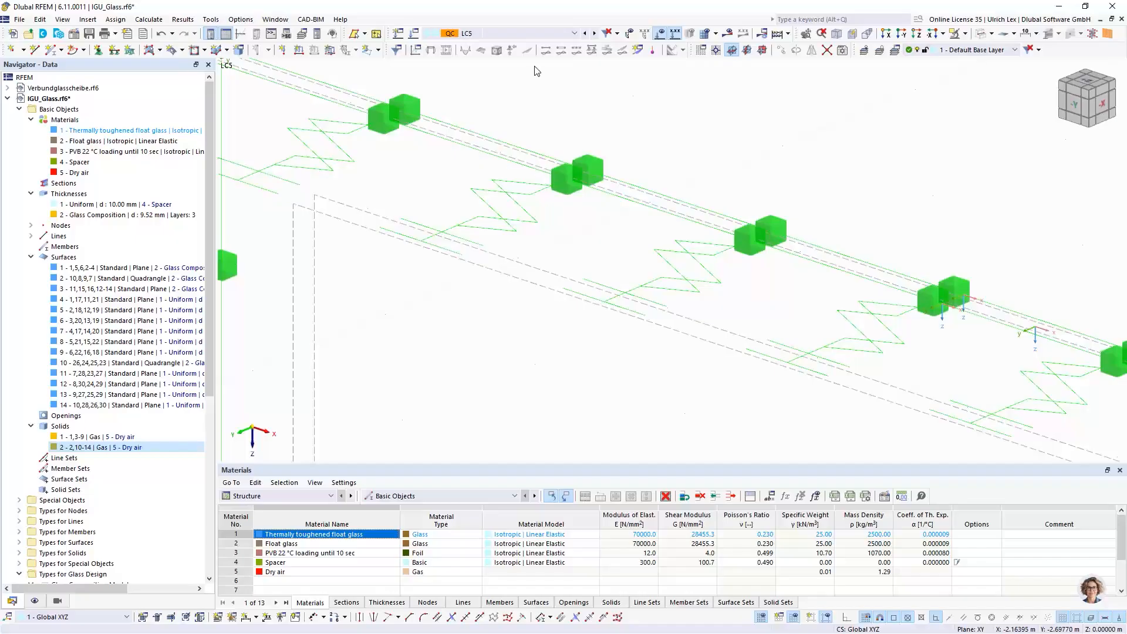
pyautogui.click(447, 52)
pyautogui.scroll(-3, 519, 77)
pyautogui.scroll(-3, 519, 76)
pyautogui.scroll(-2, 329, 88)
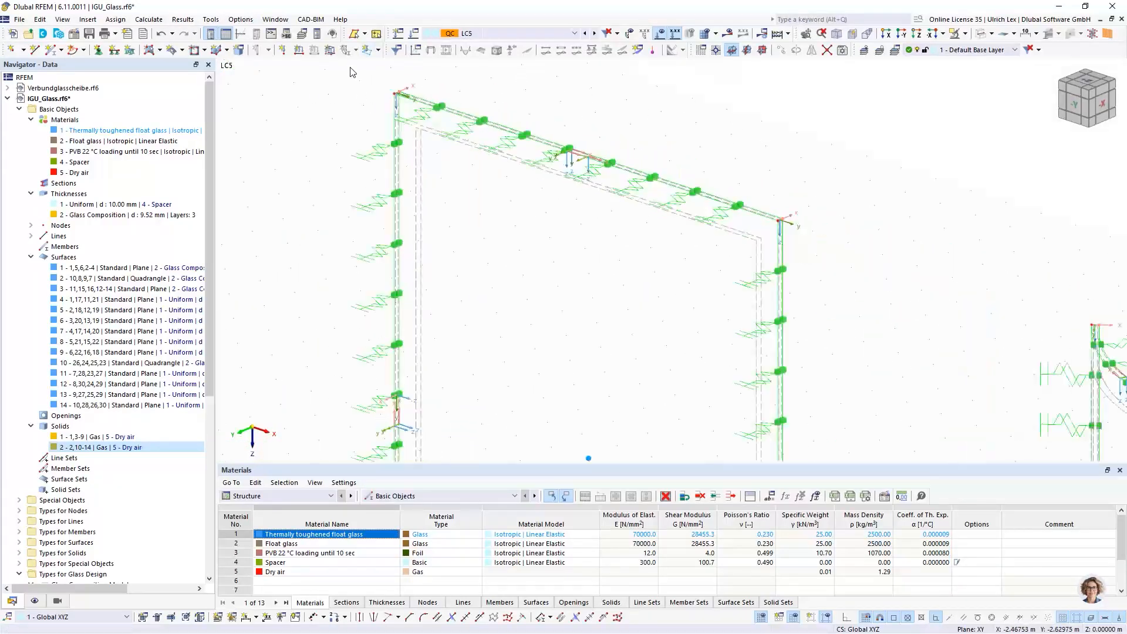
pyautogui.click(379, 50)
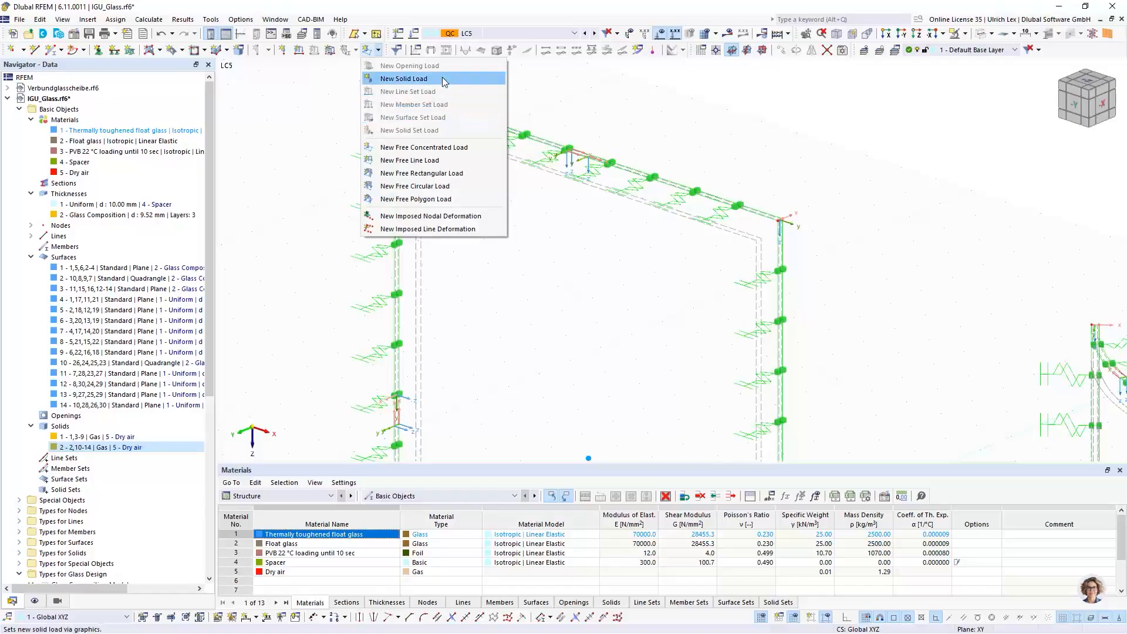
pyautogui.click(419, 84)
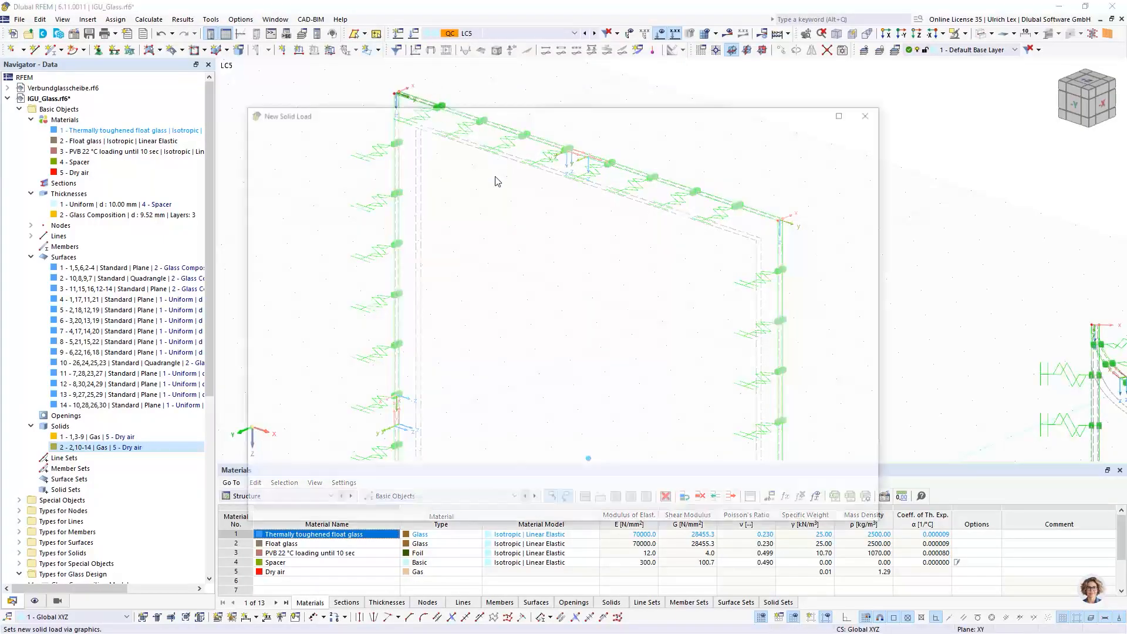
pyautogui.click(329, 212)
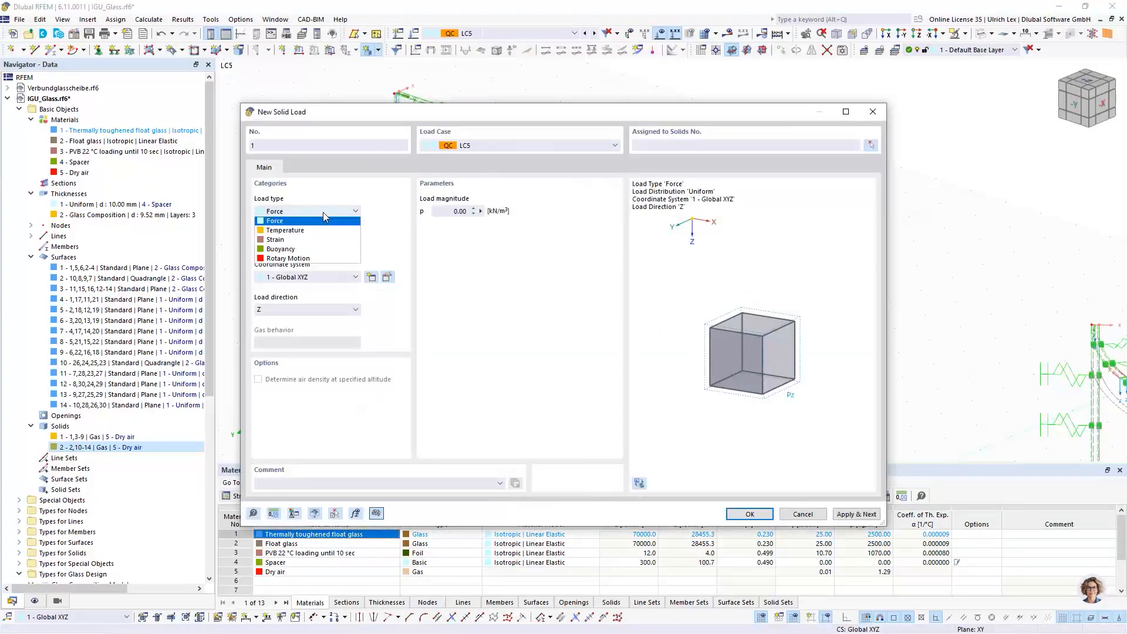
pyautogui.click(311, 231)
pyautogui.click(477, 212)
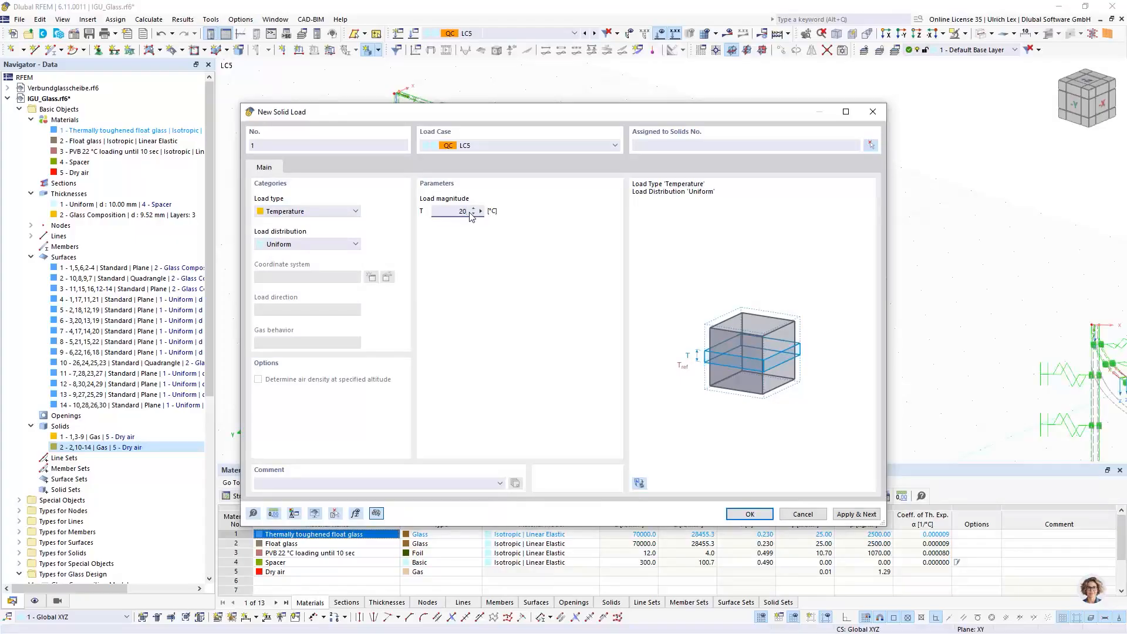
pyautogui.write('20')
# Assign the 20 °C temperature load to gas solids 1 and 2 and accept it.
pyautogui.click(869, 147)
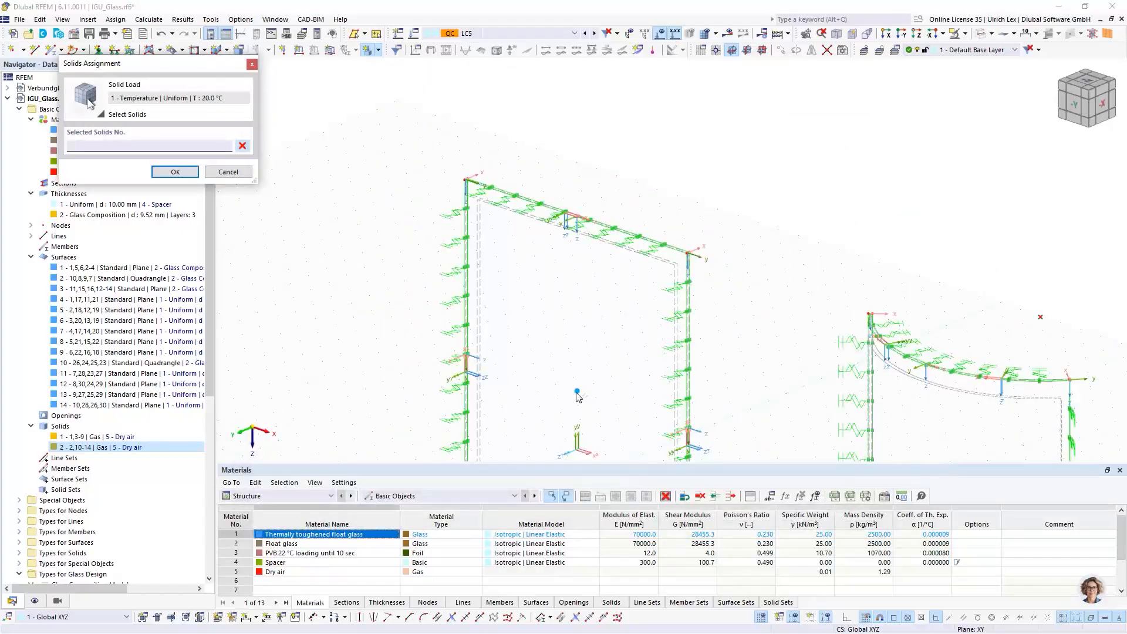
pyautogui.click(578, 392)
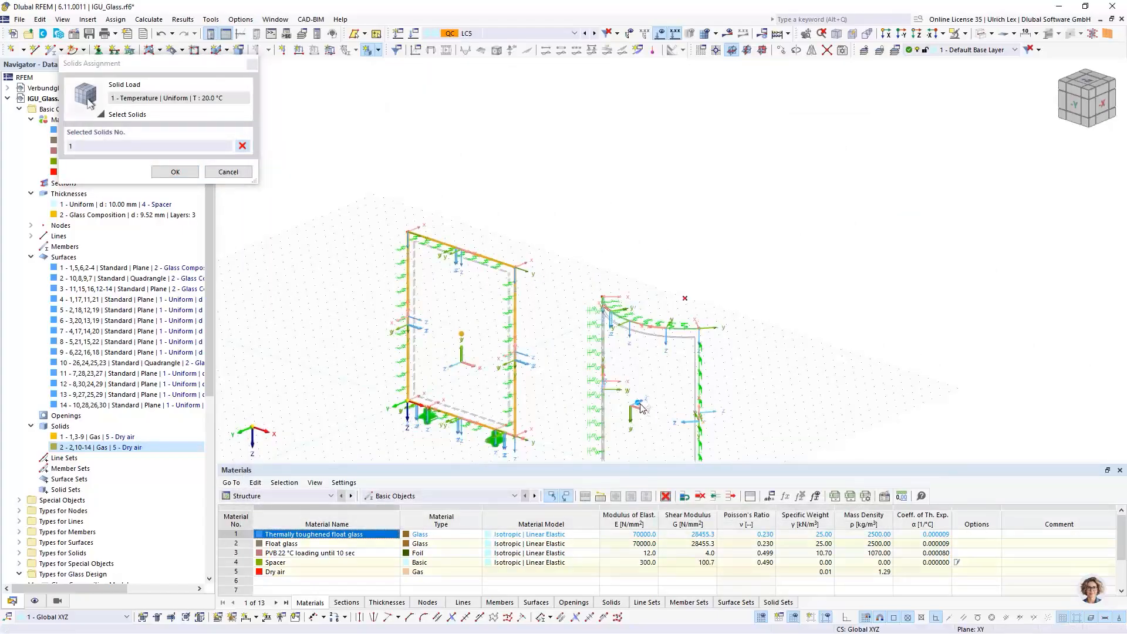
pyautogui.click(646, 409)
pyautogui.click(162, 173)
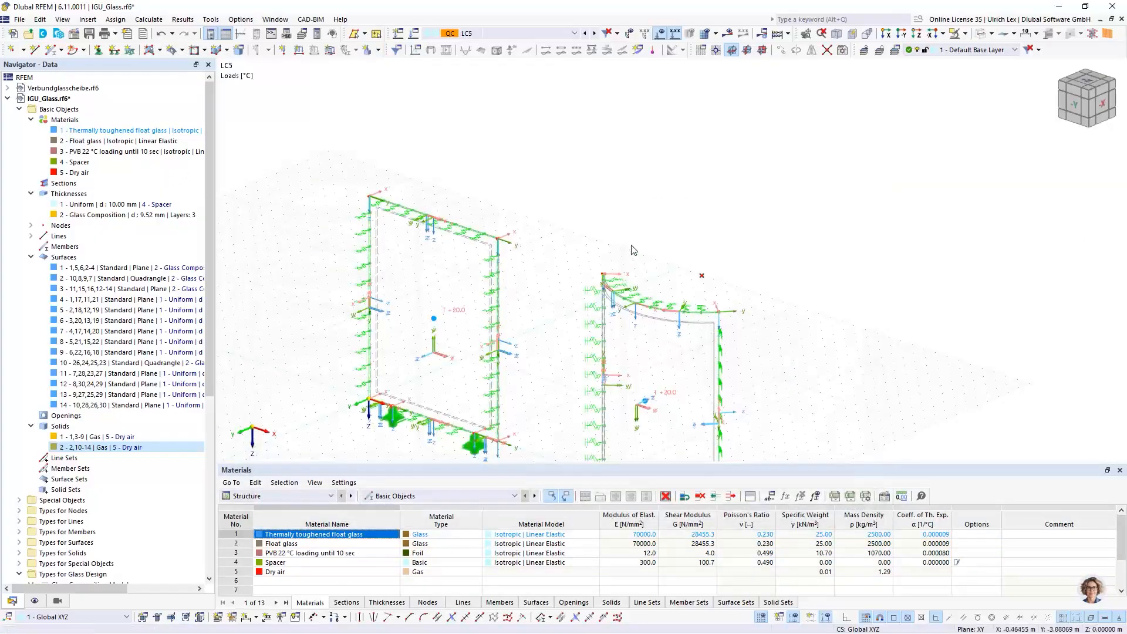
# Examine the flat unit's panes, upper corner and edge supports together with the temperature load on its gas solid.
pyautogui.scroll(5, 481, 270)
pyautogui.scroll(-4, 511, 270)
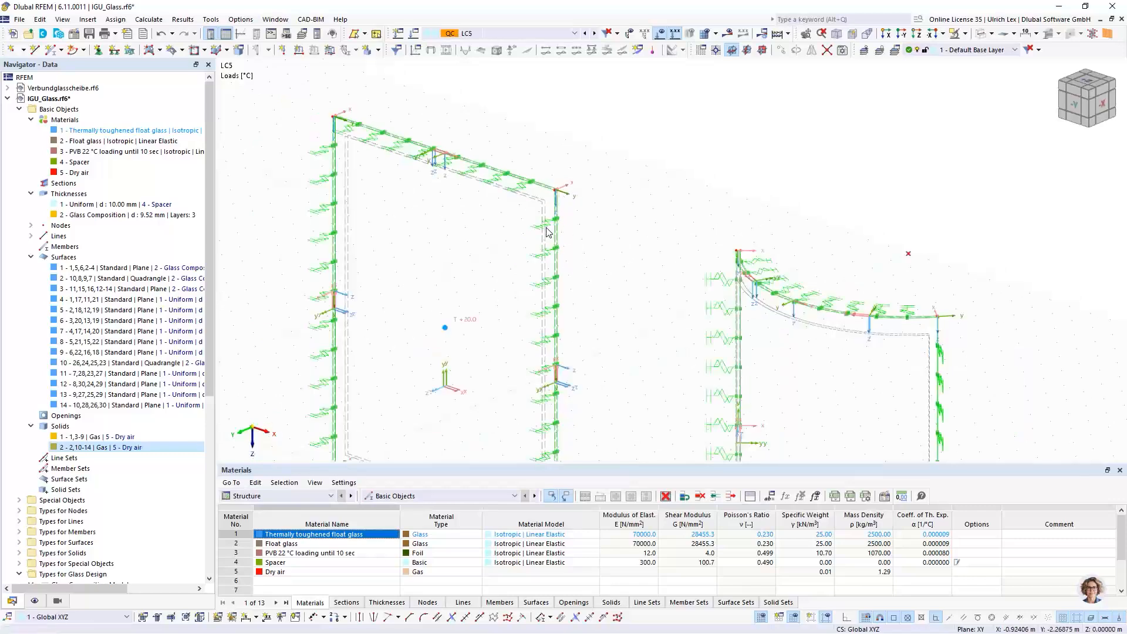
pyautogui.scroll(4, 544, 202)
pyautogui.scroll(-1, 541, 195)
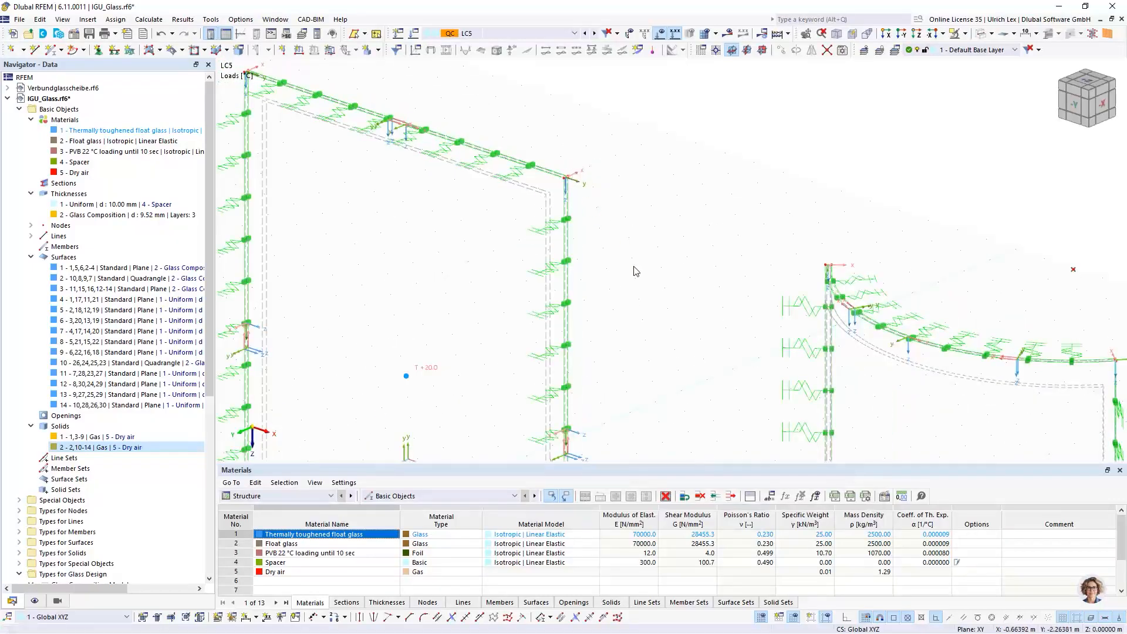
pyautogui.keyDown('ctrl'); pyautogui.moveTo(638, 276); pyautogui.dragTo(642, 276, button='middle'); pyautogui.keyUp('ctrl')
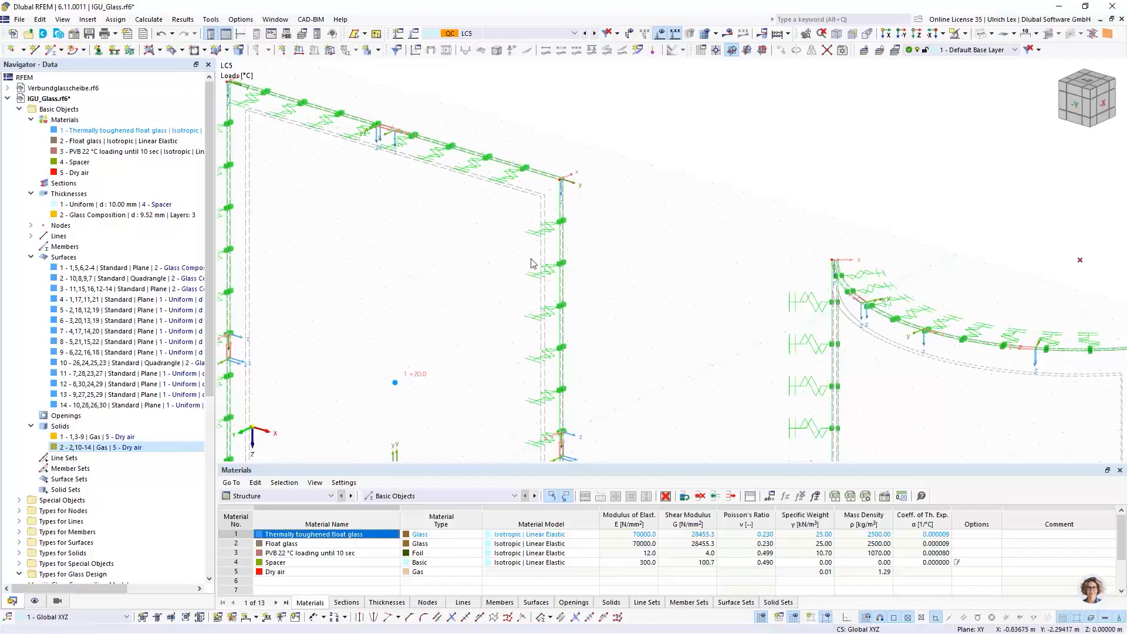
pyautogui.scroll(3, 540, 206)
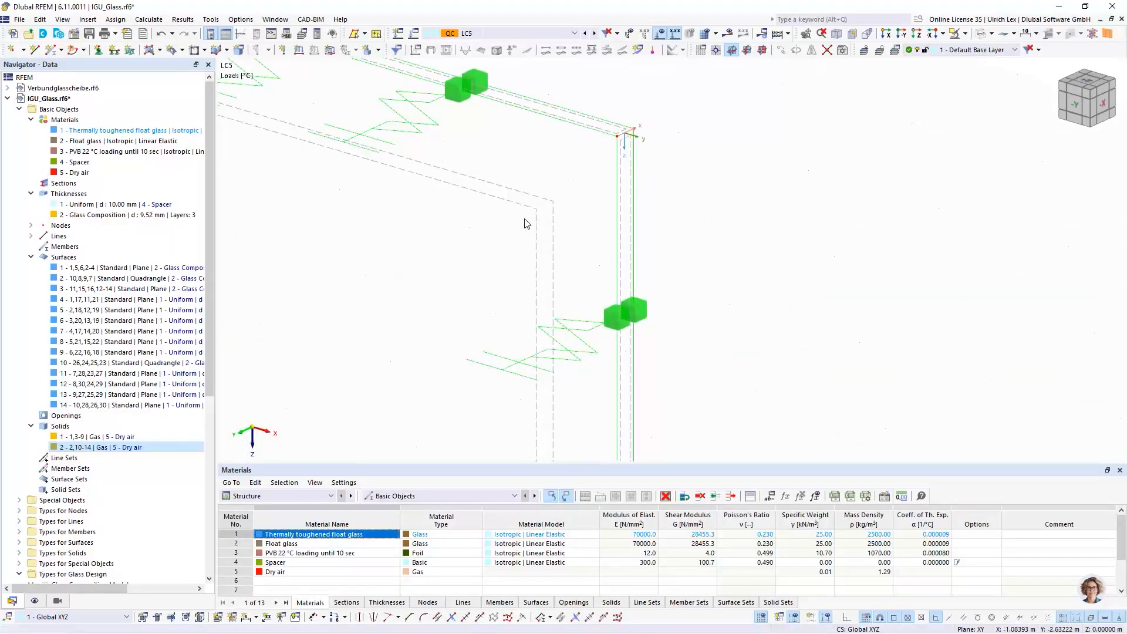
pyautogui.scroll(-2, 587, 186)
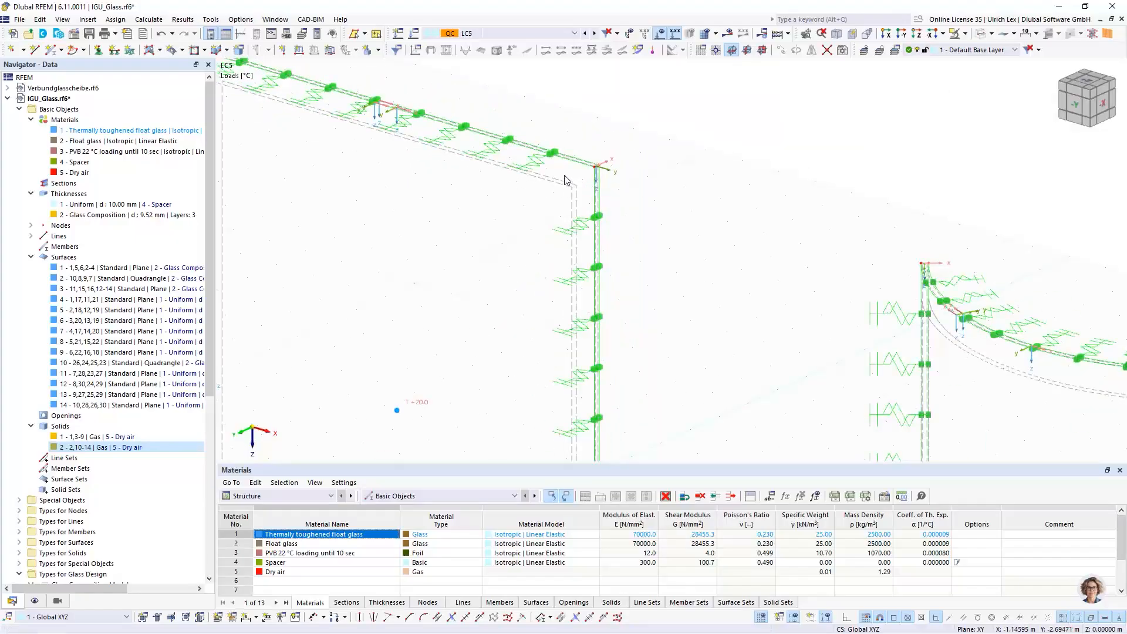
pyautogui.scroll(-1, 593, 183)
pyautogui.scroll(3, 568, 180)
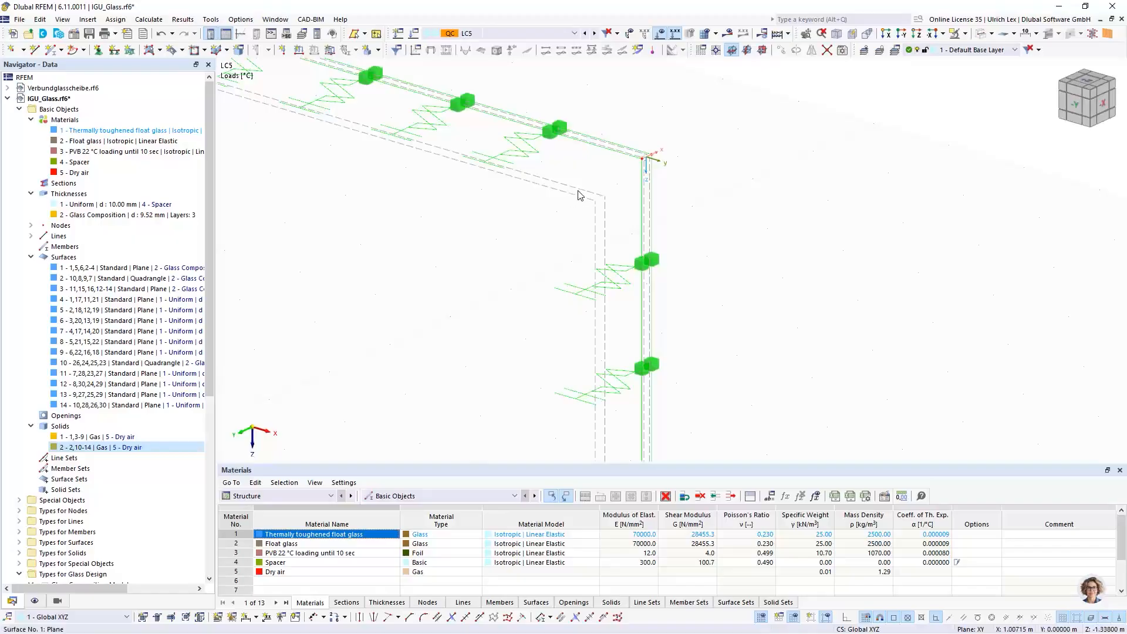
pyautogui.moveTo(585, 193)
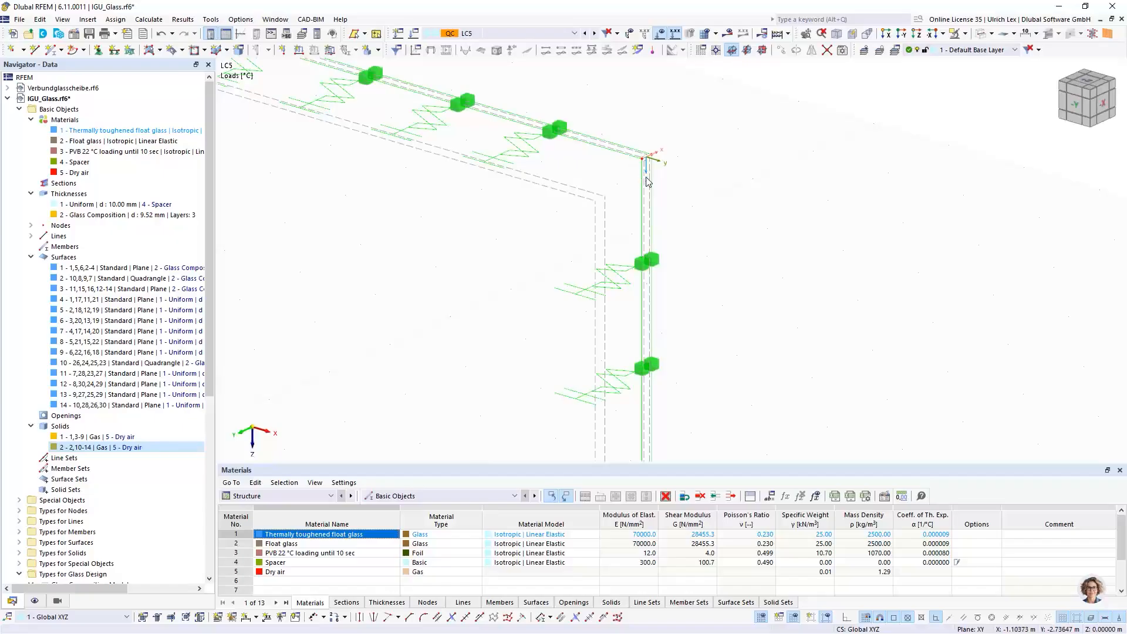
pyautogui.scroll(-3, 648, 181)
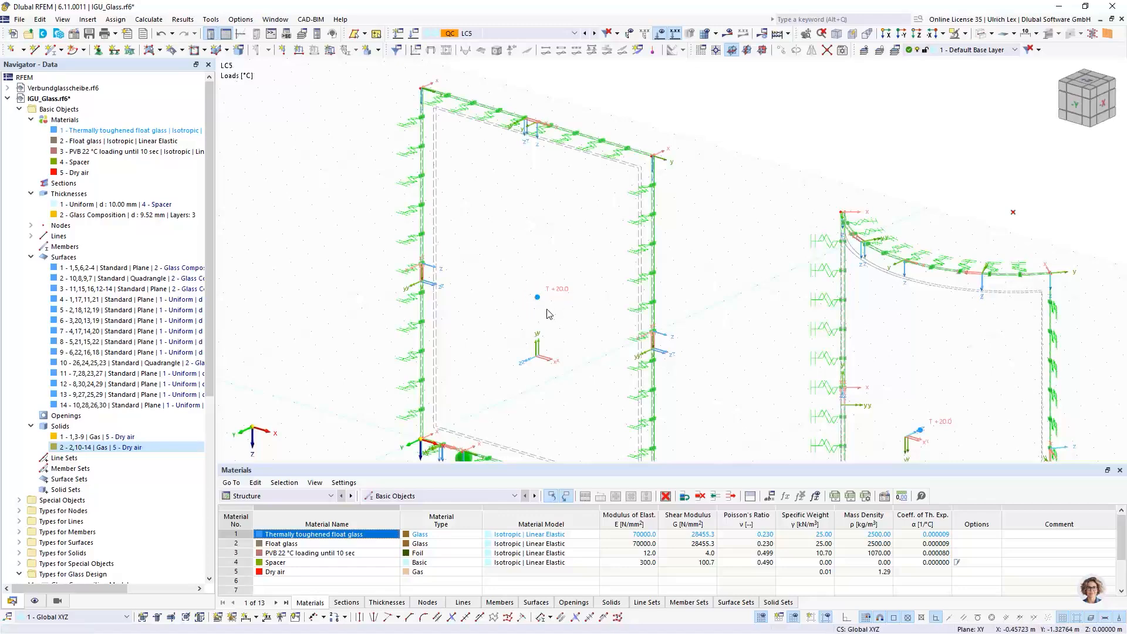
pyautogui.scroll(3, 574, 316)
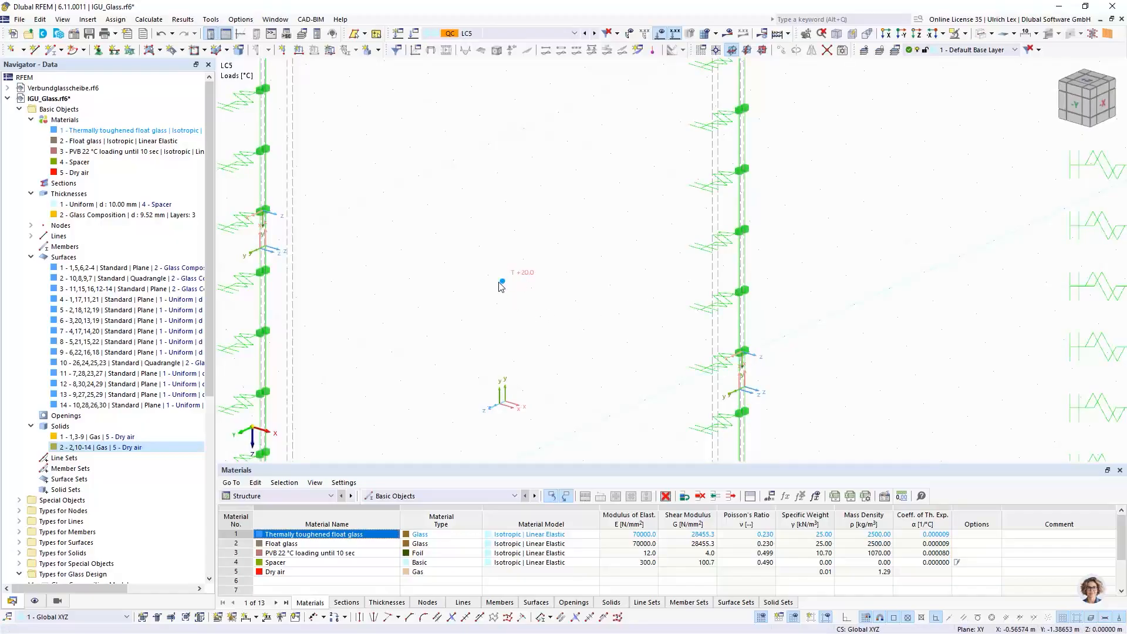
pyautogui.scroll(-3, 493, 283)
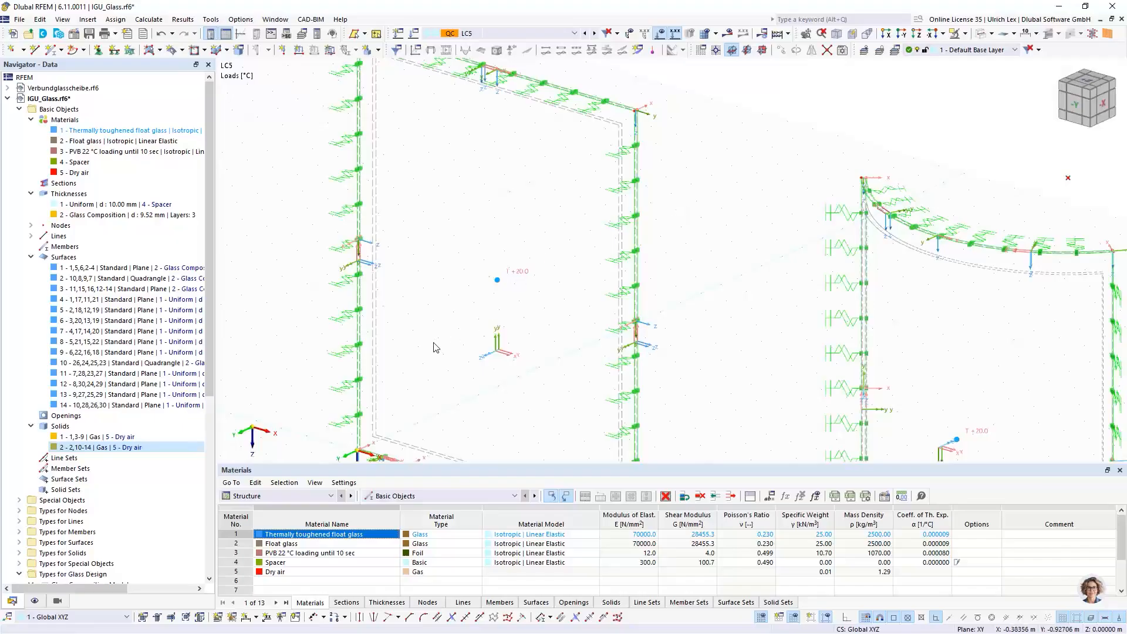
pyautogui.scroll(3, 616, 132)
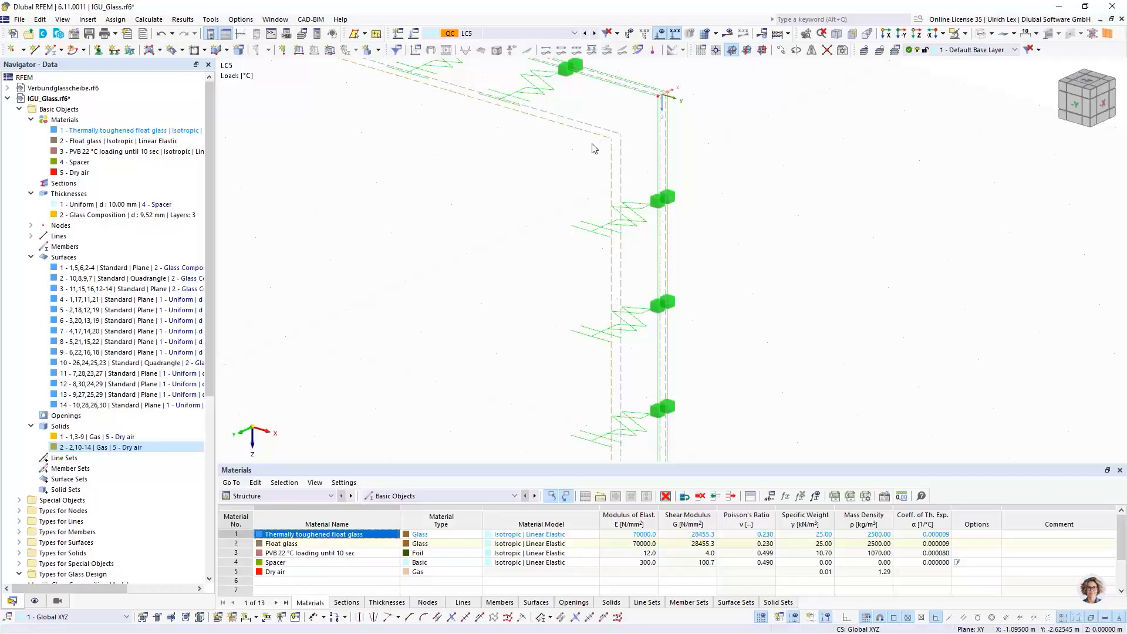
pyautogui.scroll(-3, 517, 277)
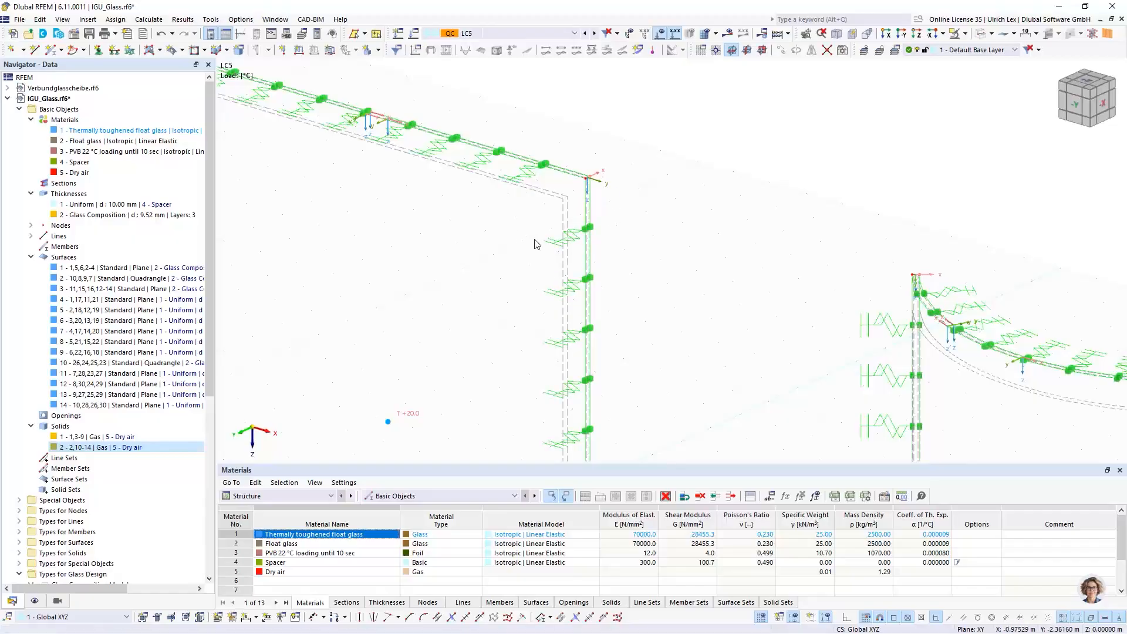
pyautogui.scroll(-3, 588, 164)
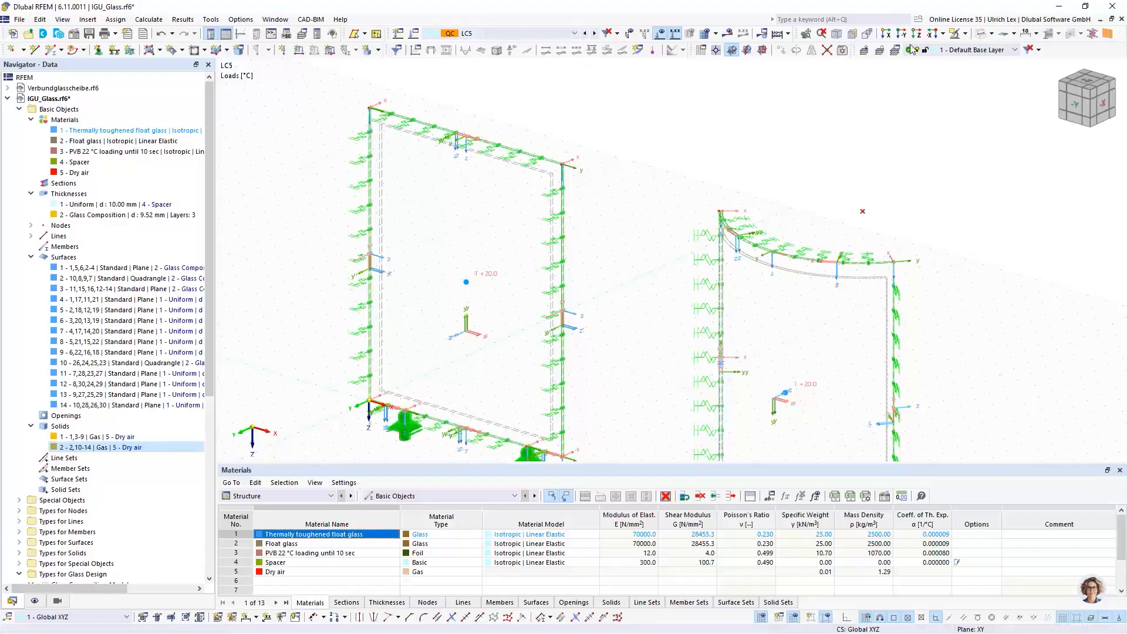
# Switch the model display from wireframe to shaded surfaces and inspect the flat and curved units.
pyautogui.click(980, 35)
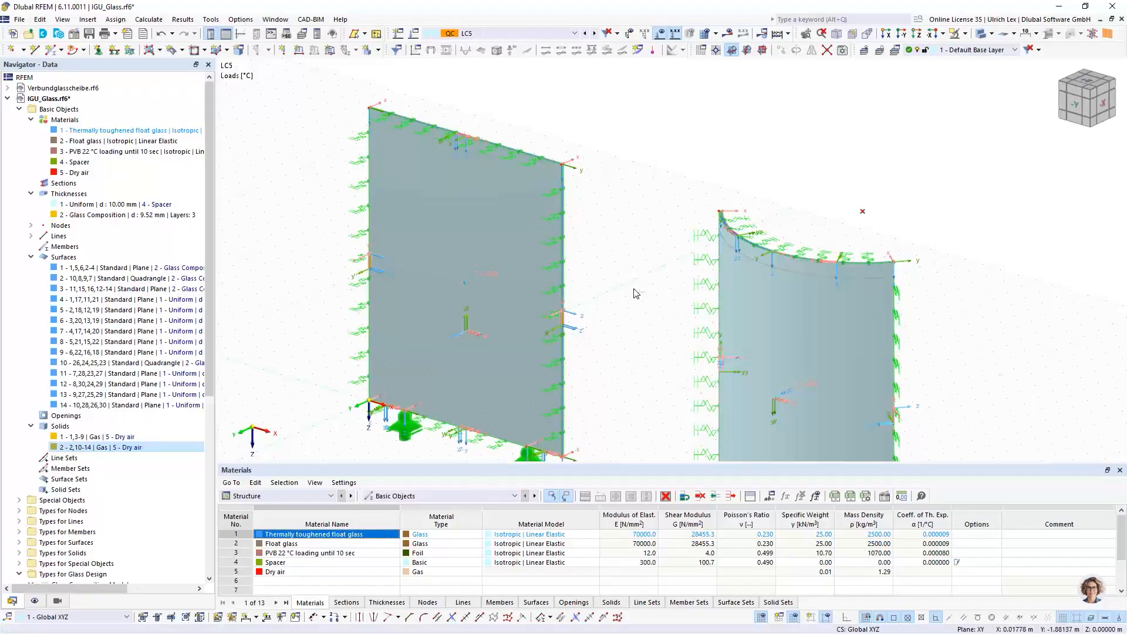
pyautogui.keyDown('ctrl'); pyautogui.moveTo(638, 293); pyautogui.dragTo(743, 238, button='middle'); pyautogui.keyUp('ctrl')
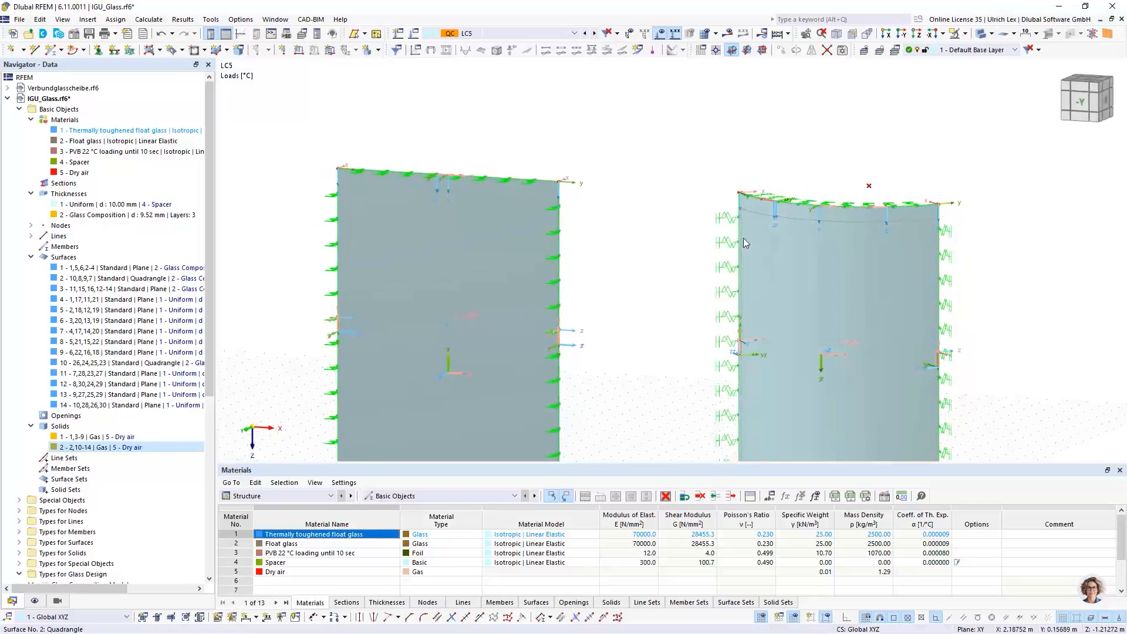
pyautogui.keyDown('ctrl'); pyautogui.moveTo(669, 242); pyautogui.dragTo(640, 269, button='middle'); pyautogui.keyUp('ctrl')
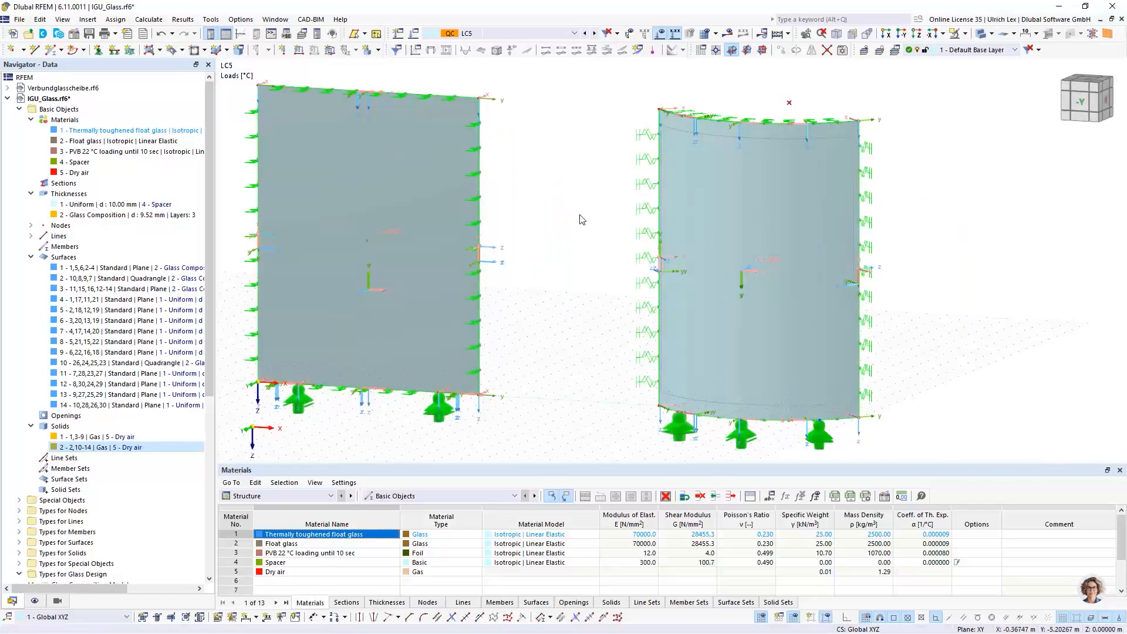
pyautogui.scroll(1, 916, 194)
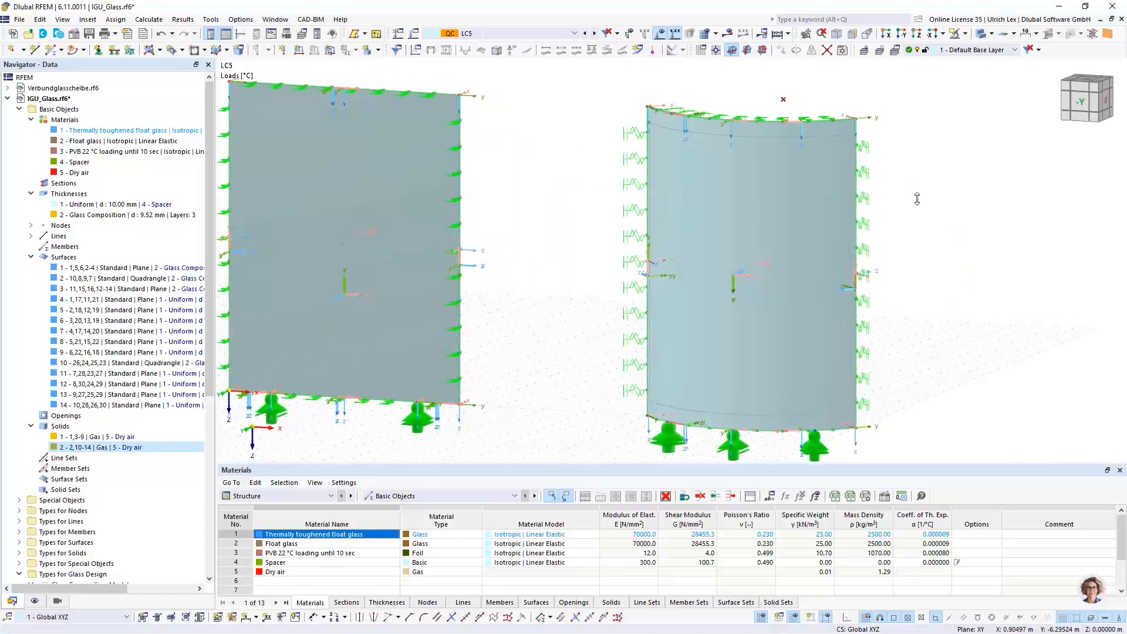
pyautogui.keyDown('ctrl'); pyautogui.moveTo(920, 201); pyautogui.dragTo(908, 244, button='middle'); pyautogui.keyUp('ctrl')
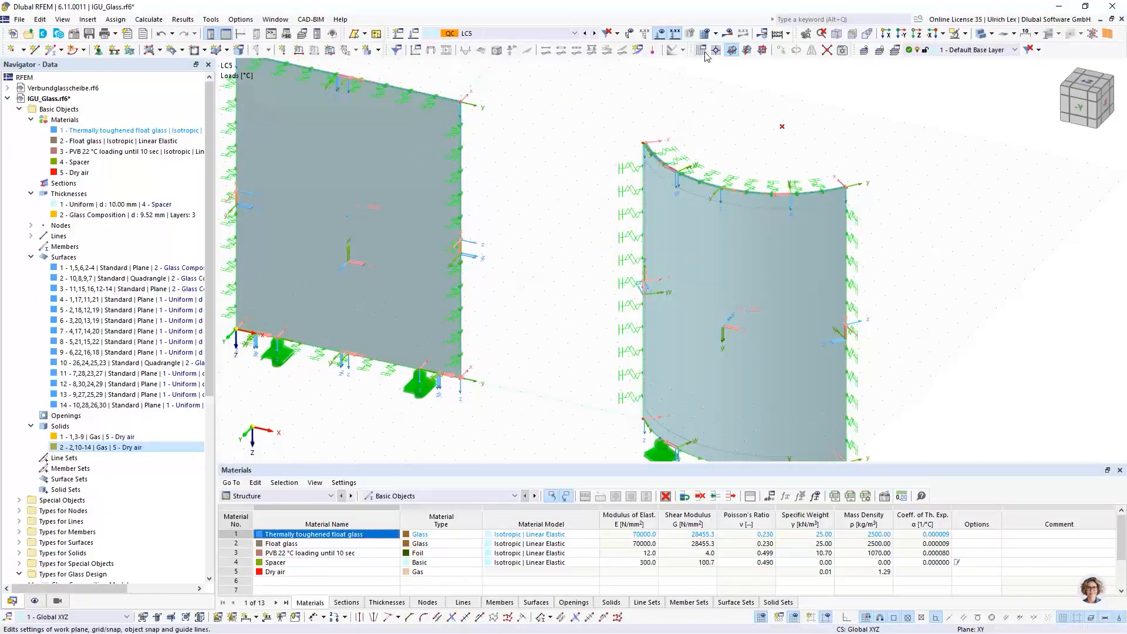
# Generate the FE mesh for both units and enable the display of the mesh in solids.
pyautogui.click(716, 34)
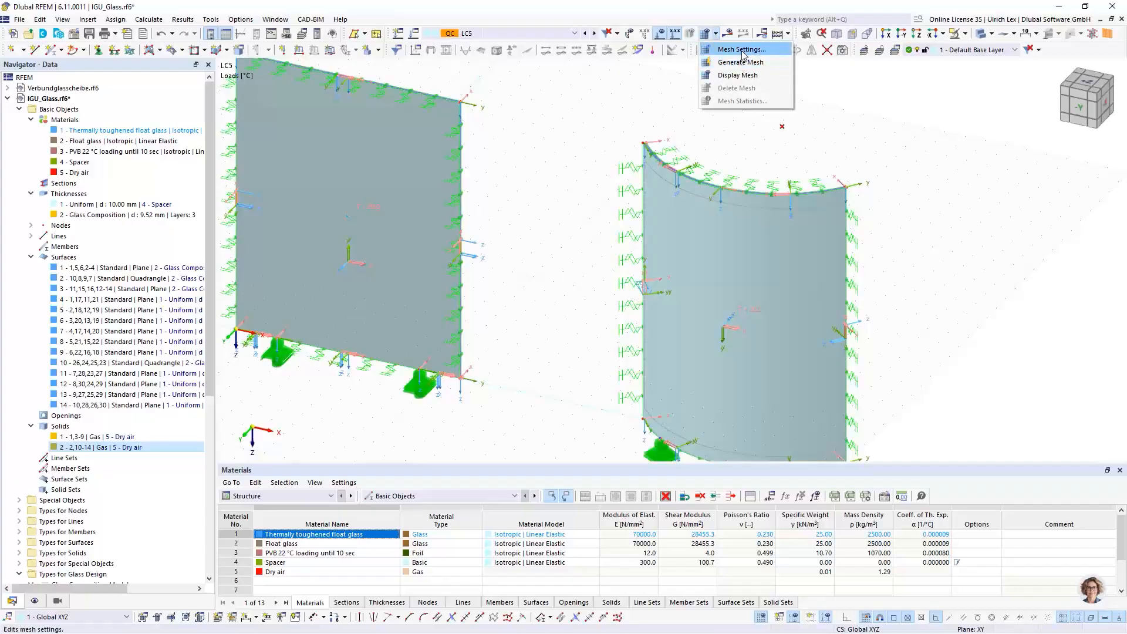
pyautogui.click(769, 64)
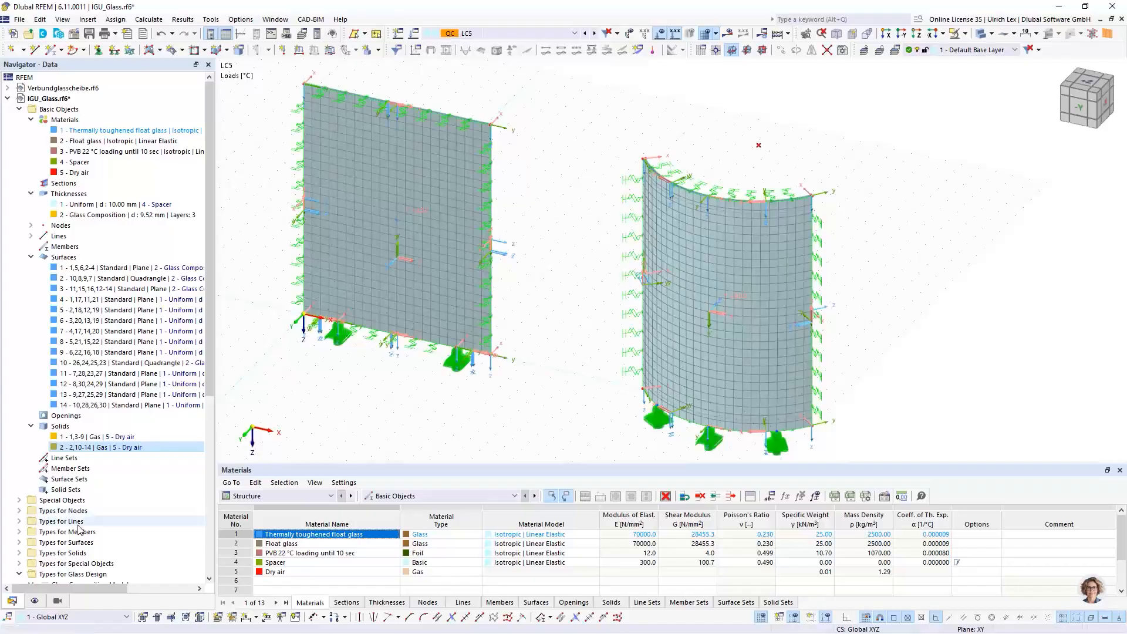
pyautogui.scroll(-6, 69, 490)
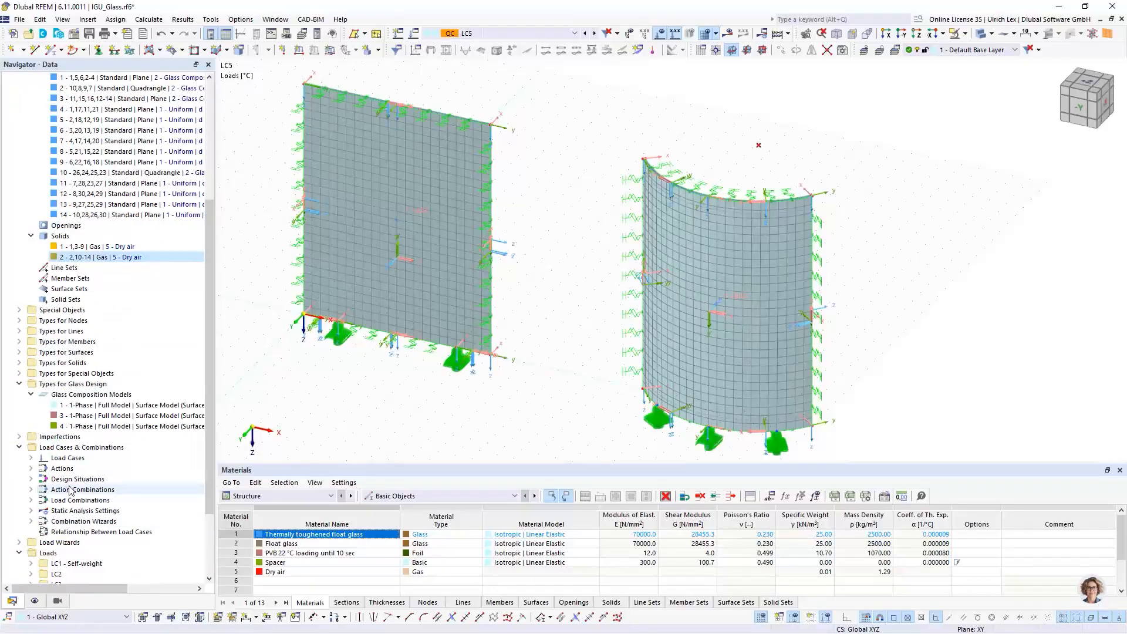
pyautogui.click(35, 600)
pyautogui.scroll(-5, 72, 482)
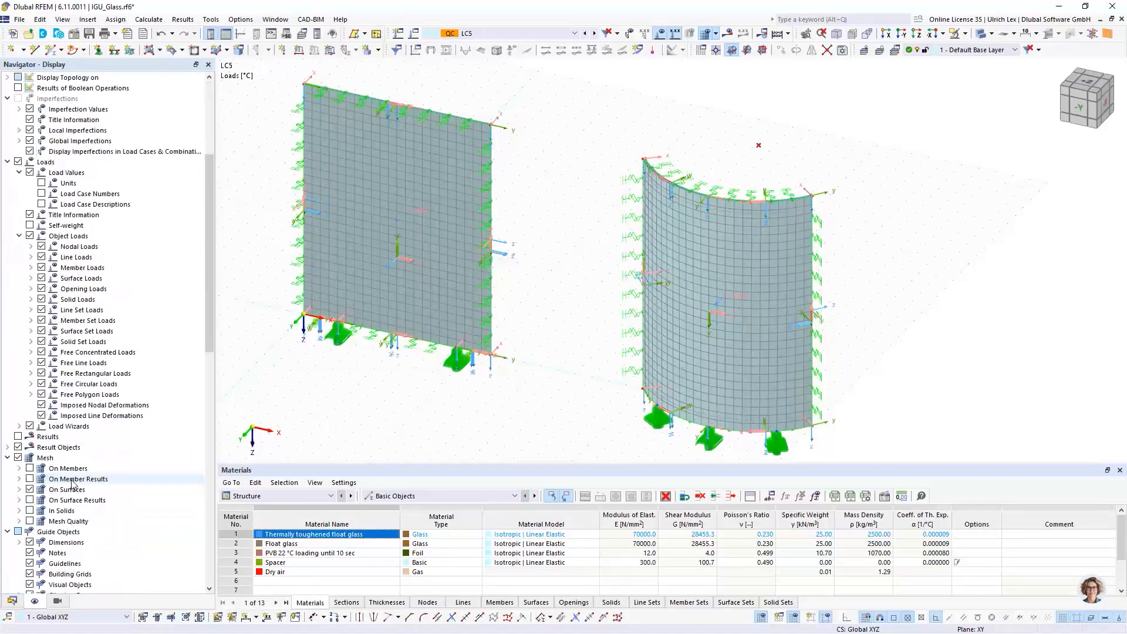
pyautogui.scroll(-5, 72, 483)
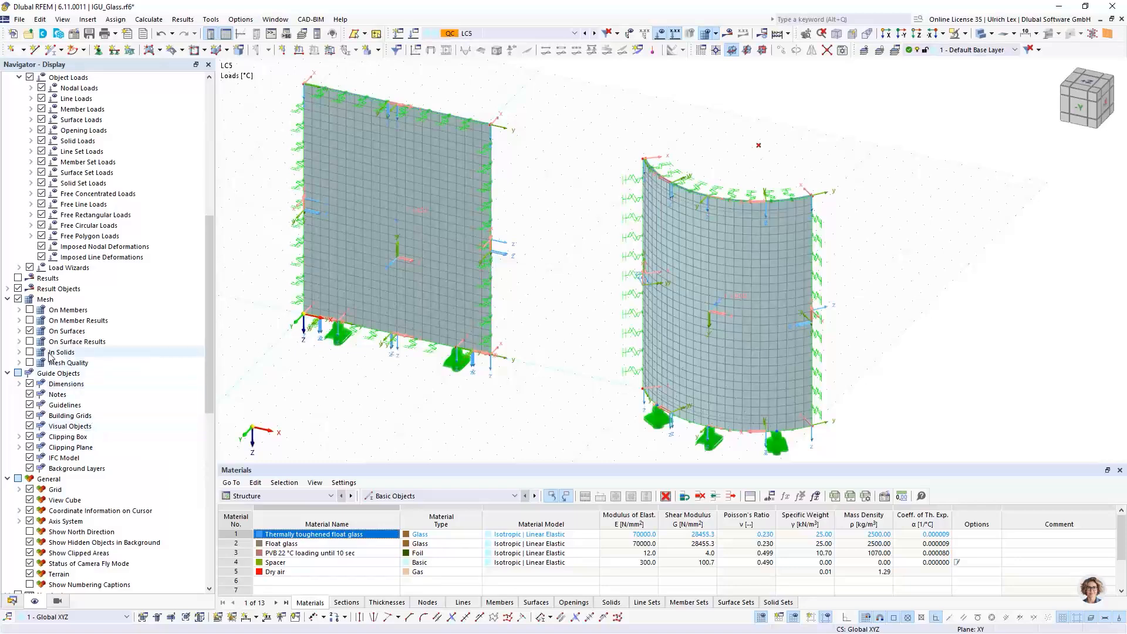
pyautogui.click(30, 353)
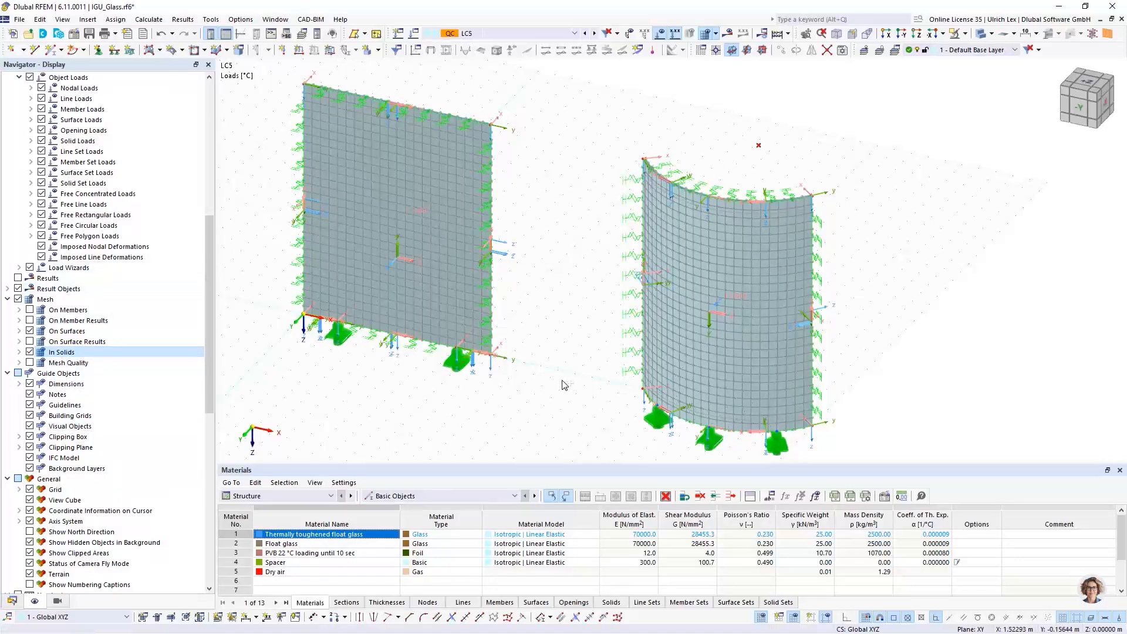
# Switch the model display from shaded surfaces to wireframe.
pyautogui.keyDown('ctrl'); pyautogui.moveTo(562, 380); pyautogui.dragTo(629, 326, button='middle'); pyautogui.keyUp('ctrl')
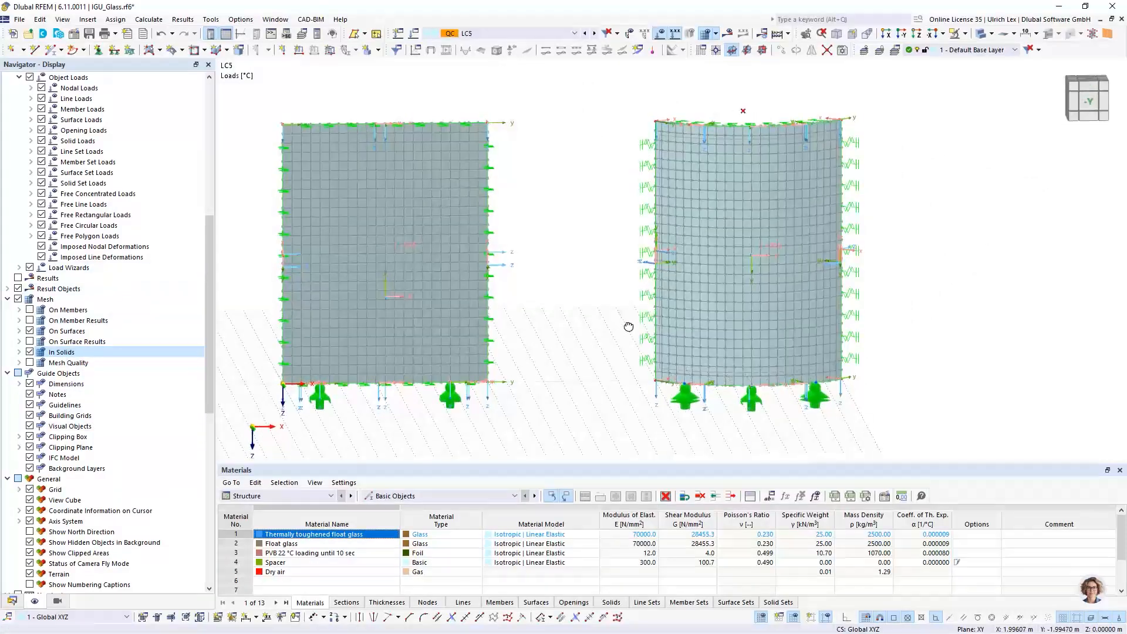
pyautogui.click(983, 39)
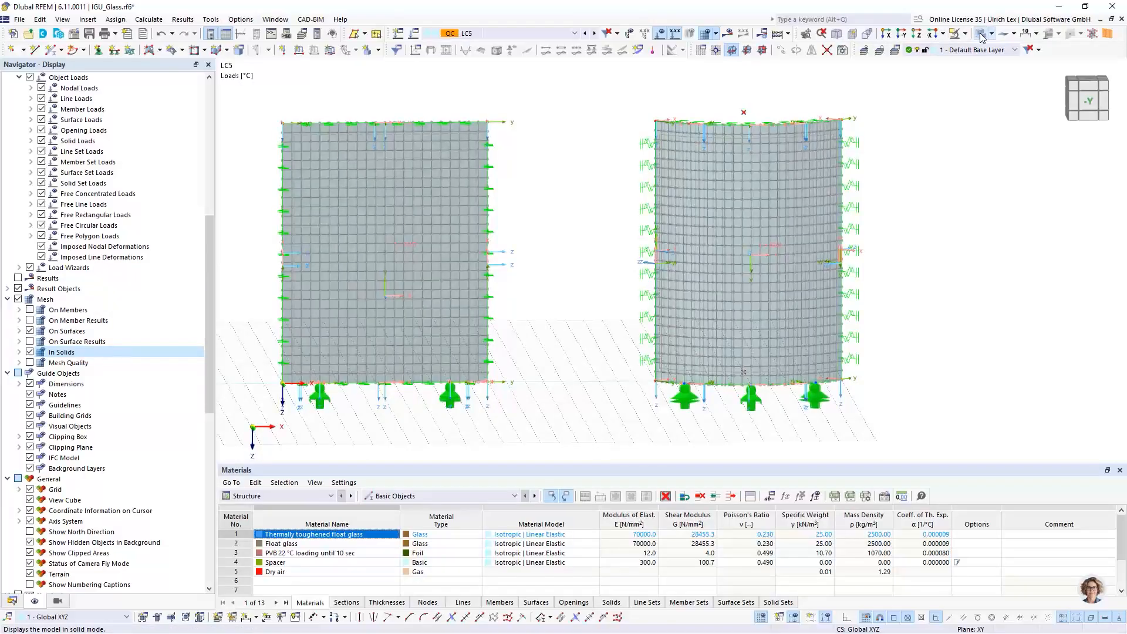
pyautogui.click(981, 38)
# Examine the solid mesh between the panes of the curved unit, checking how its elements run across the gas gap.
pyautogui.keyDown('ctrl'); pyautogui.moveTo(945, 234); pyautogui.dragTo(893, 261, button='middle'); pyautogui.keyUp('ctrl')
pyautogui.scroll(6, 733, 361)
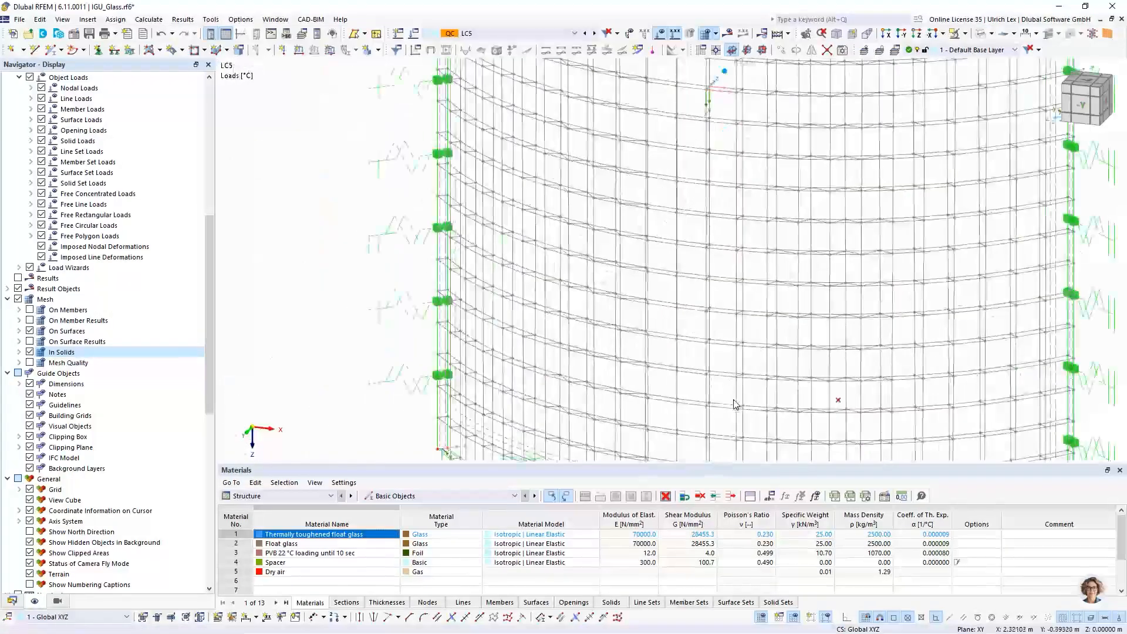
pyautogui.scroll(5, 735, 404)
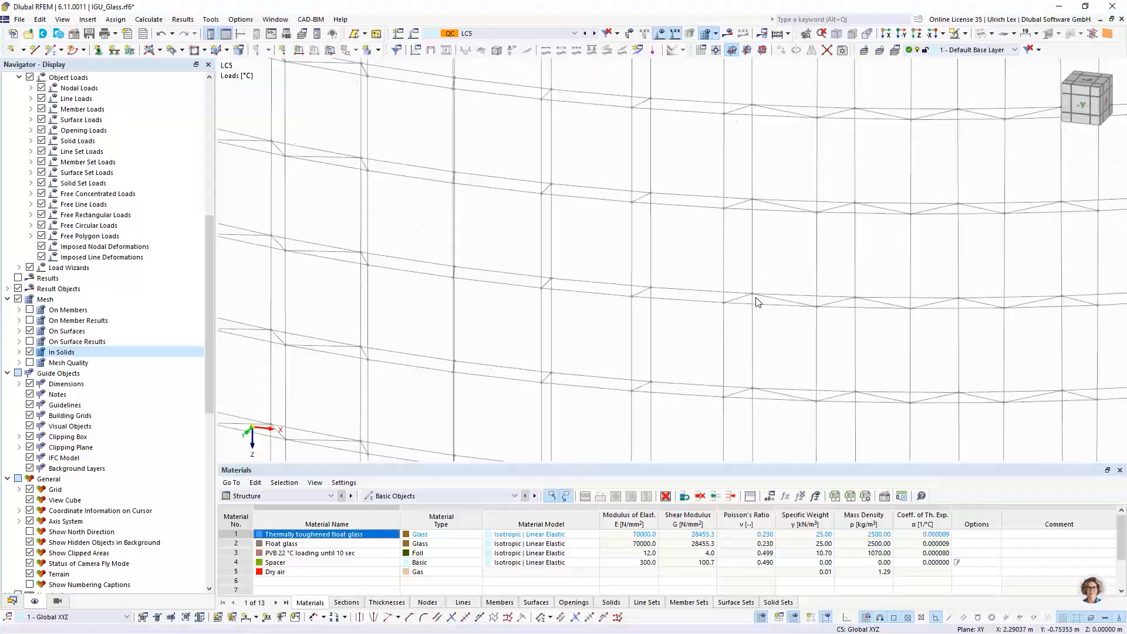
pyautogui.scroll(-3, 728, 271)
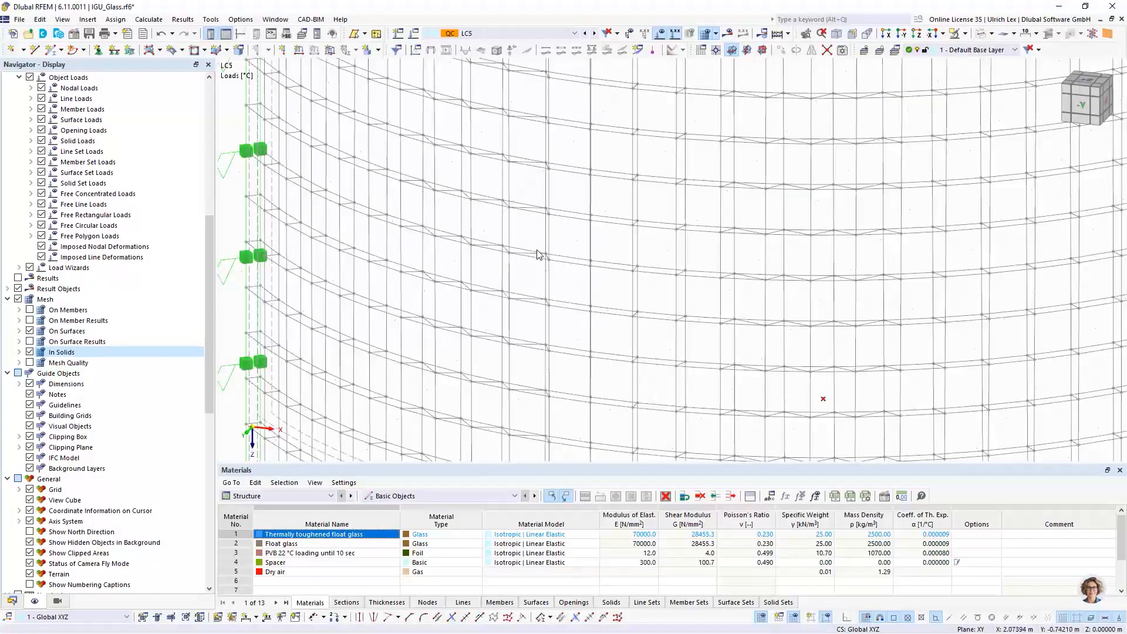
pyautogui.scroll(-2, 460, 239)
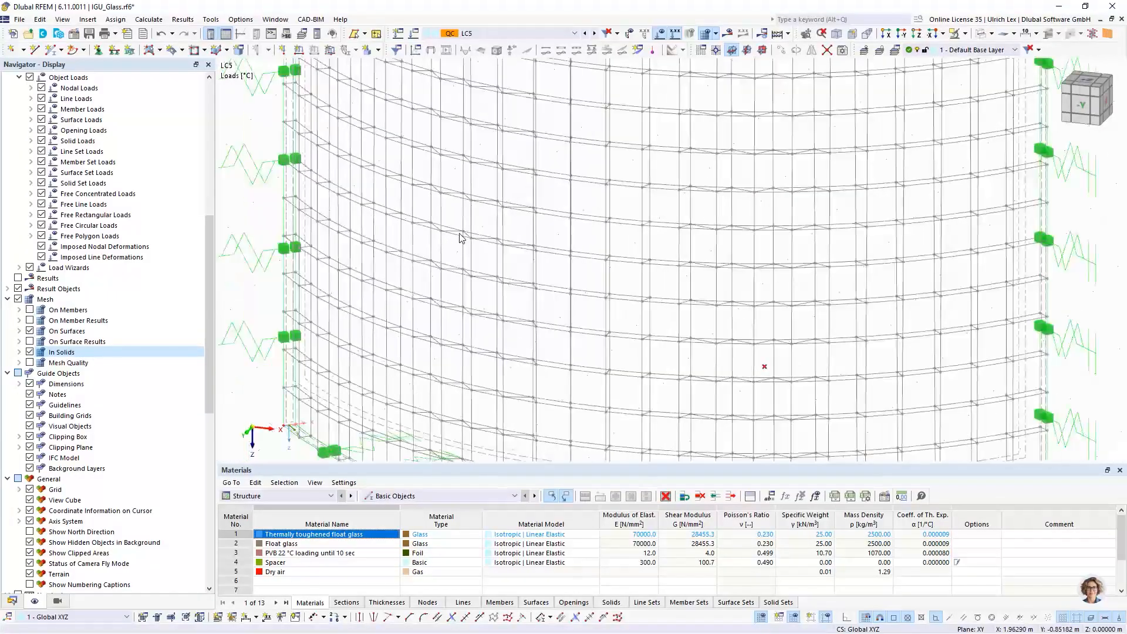
pyautogui.scroll(2, 446, 259)
pyautogui.scroll(5, 434, 264)
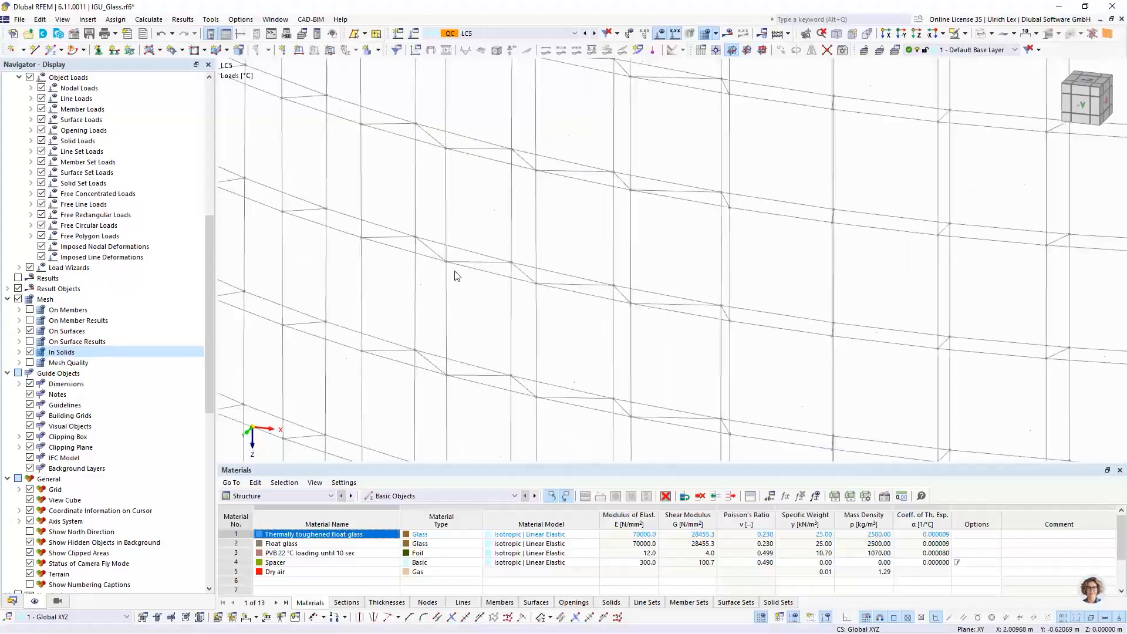
pyautogui.scroll(-5, 401, 197)
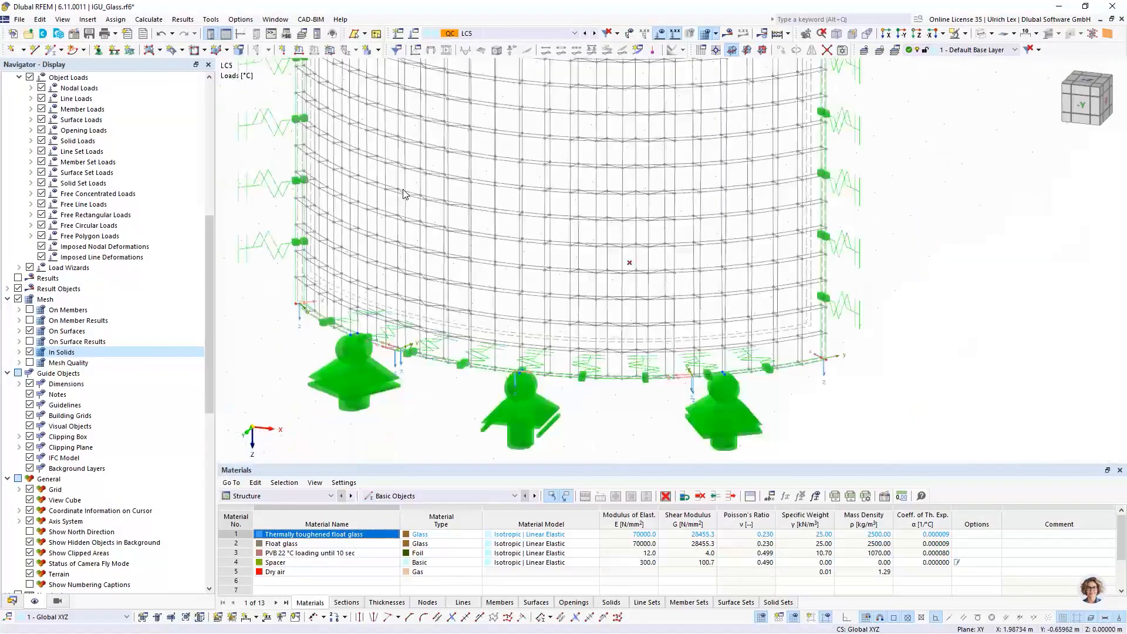
pyautogui.keyDown('ctrl'); pyautogui.moveTo(541, 306); pyautogui.dragTo(572, 383, button='middle'); pyautogui.keyUp('ctrl')
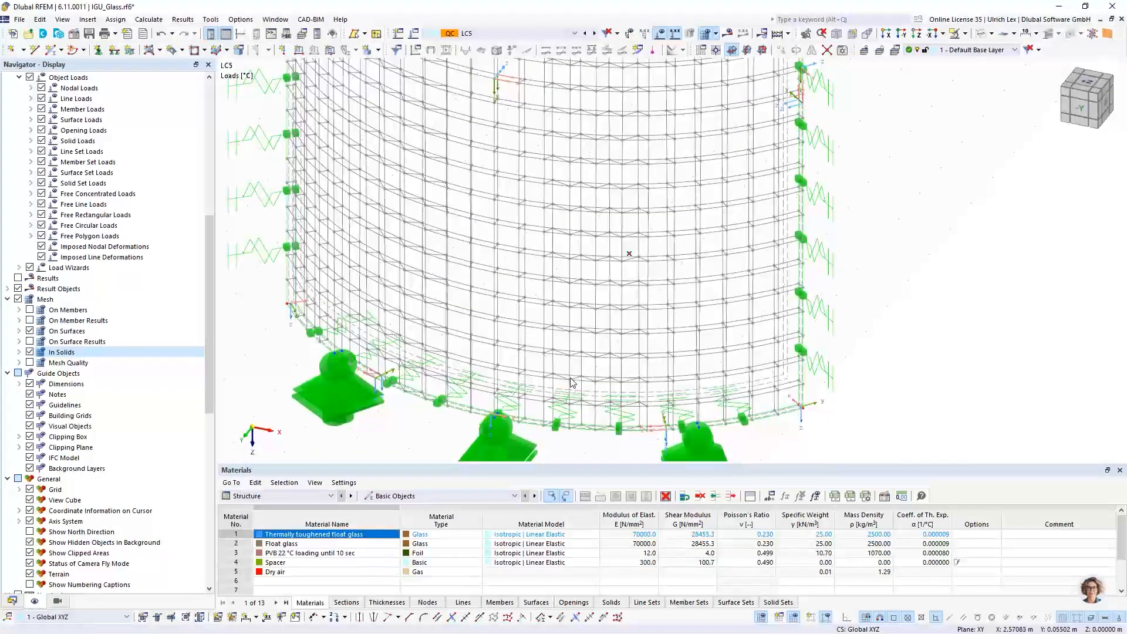
pyautogui.scroll(-5, 574, 382)
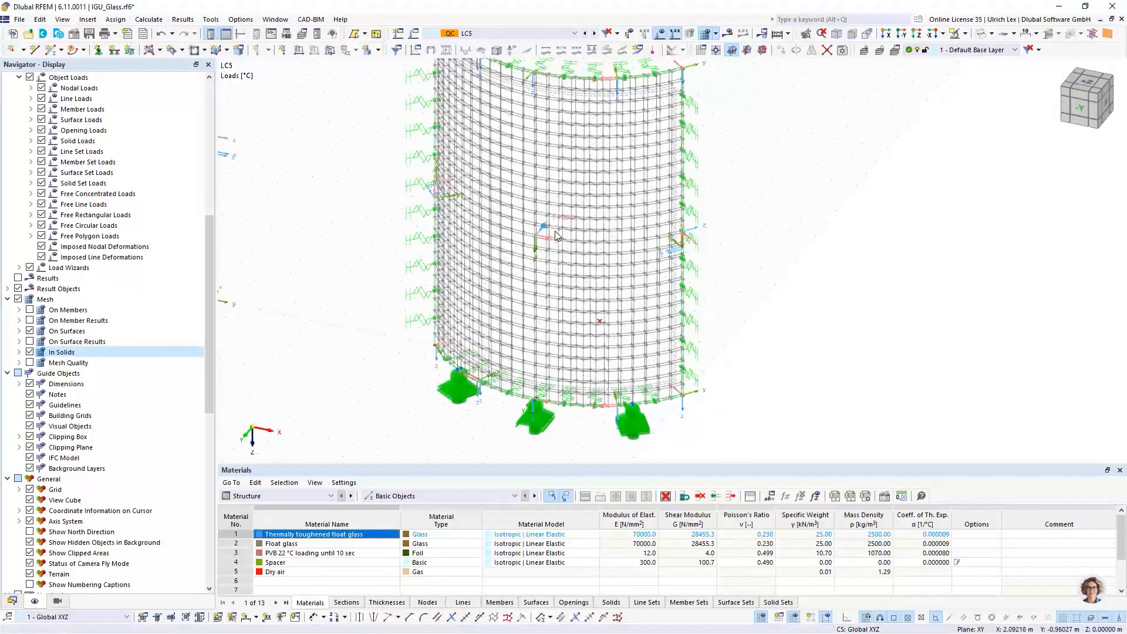
# Disable automatic object detection for spacer surface 11 at the curved unit's lower edge and clear its integrated nodes list.
pyautogui.moveTo(544, 229)
pyautogui.scroll(5, 560, 411)
pyautogui.scroll(2, 561, 375)
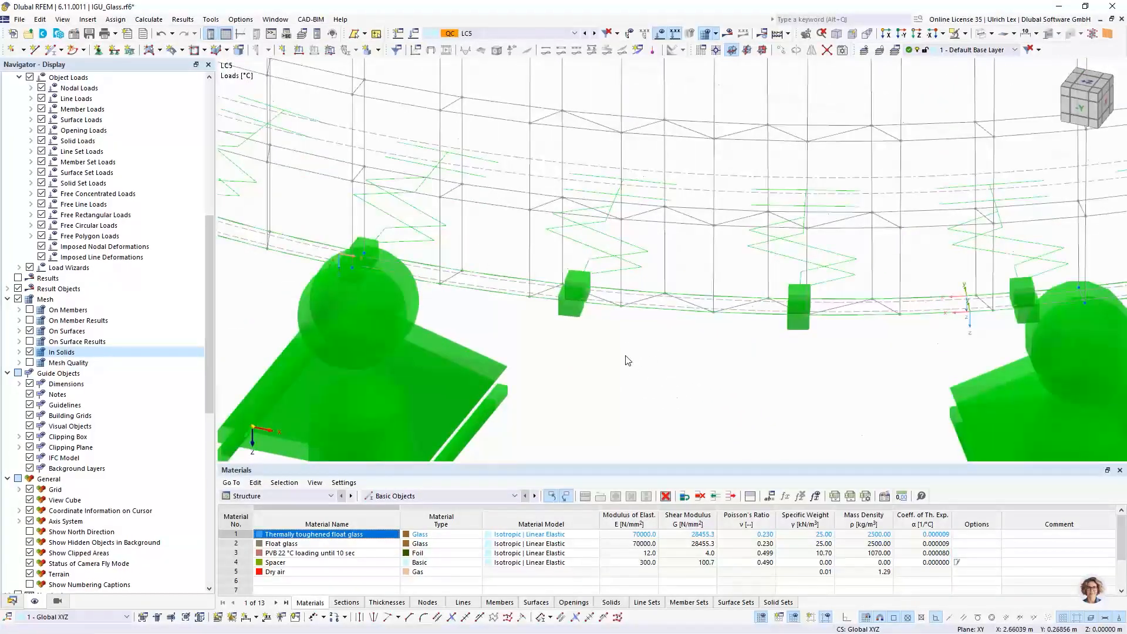
pyautogui.scroll(2, 627, 359)
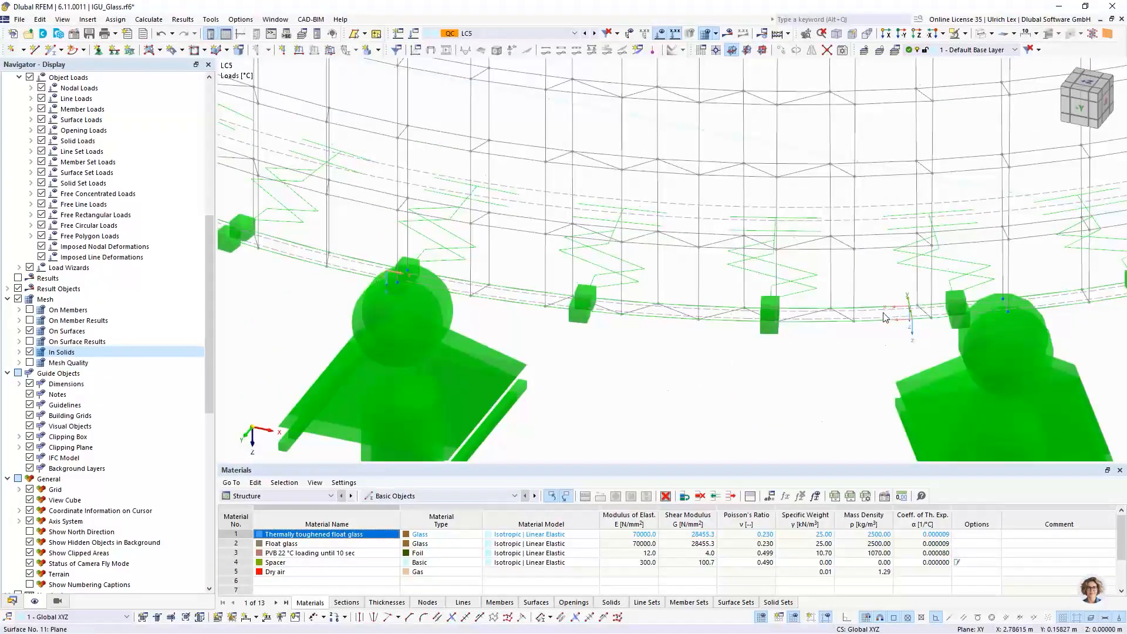
pyautogui.scroll(3, 875, 314)
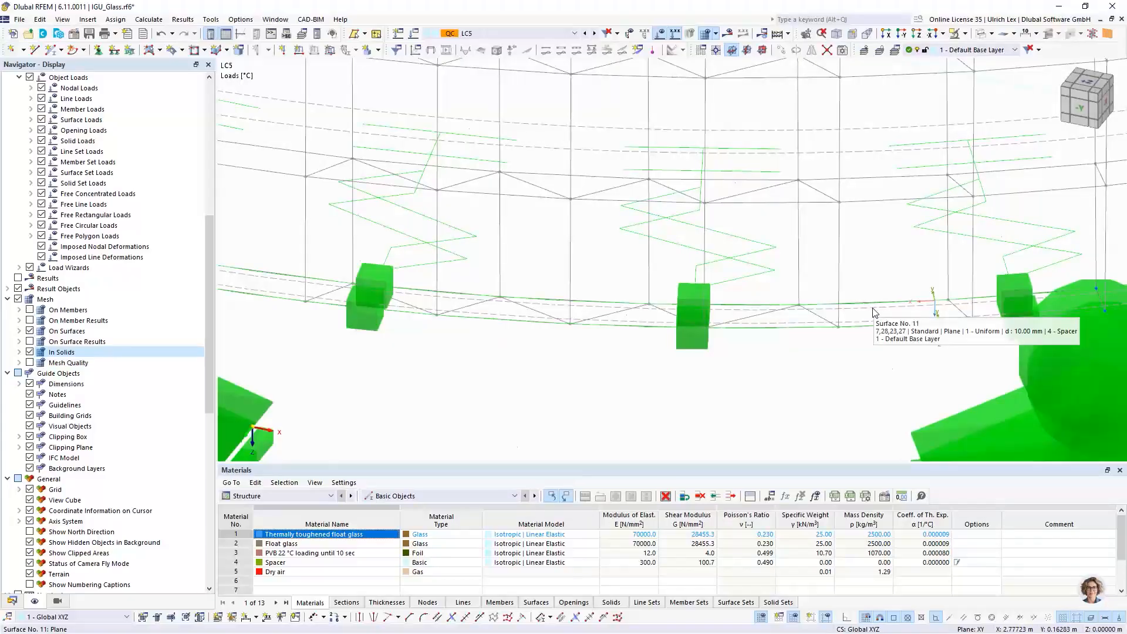
pyautogui.doubleClick(873, 312)
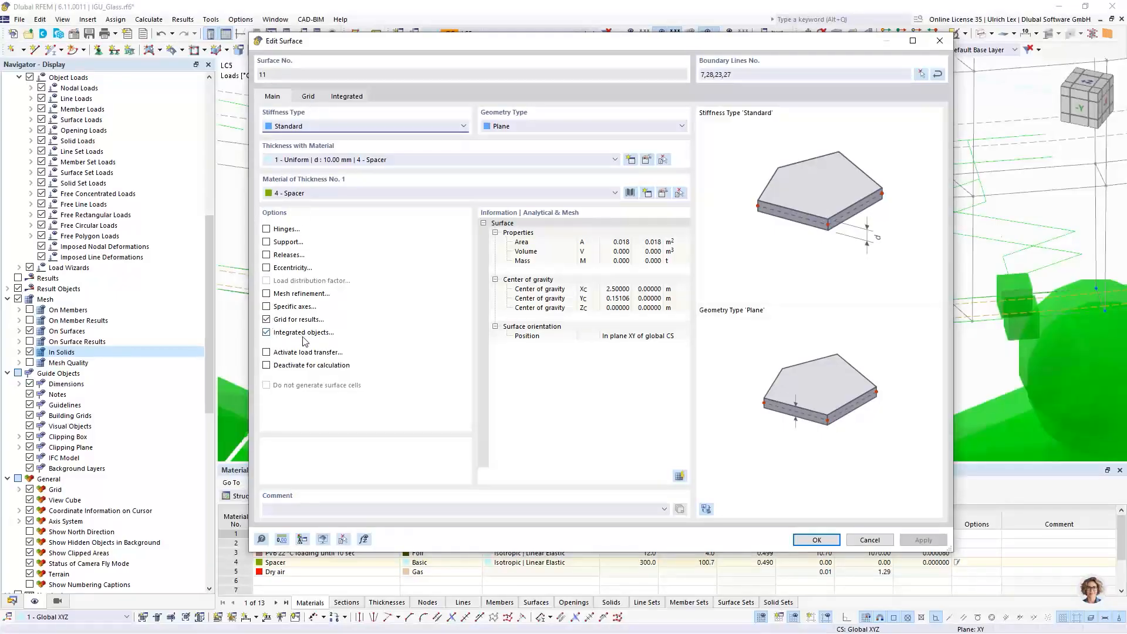
pyautogui.click(345, 97)
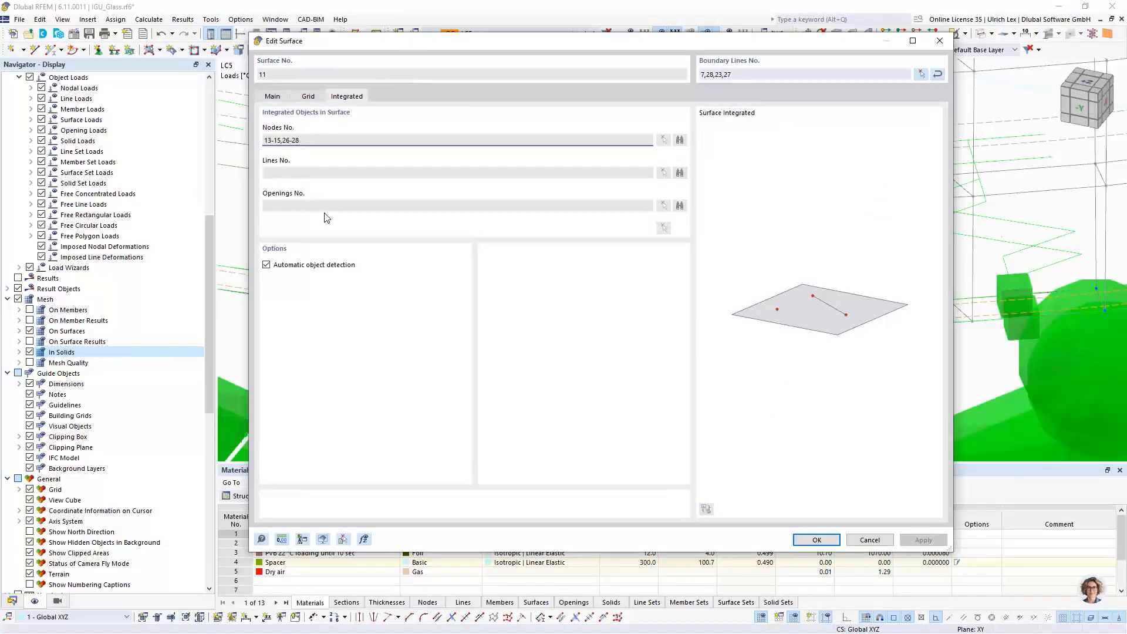
pyautogui.click(266, 265)
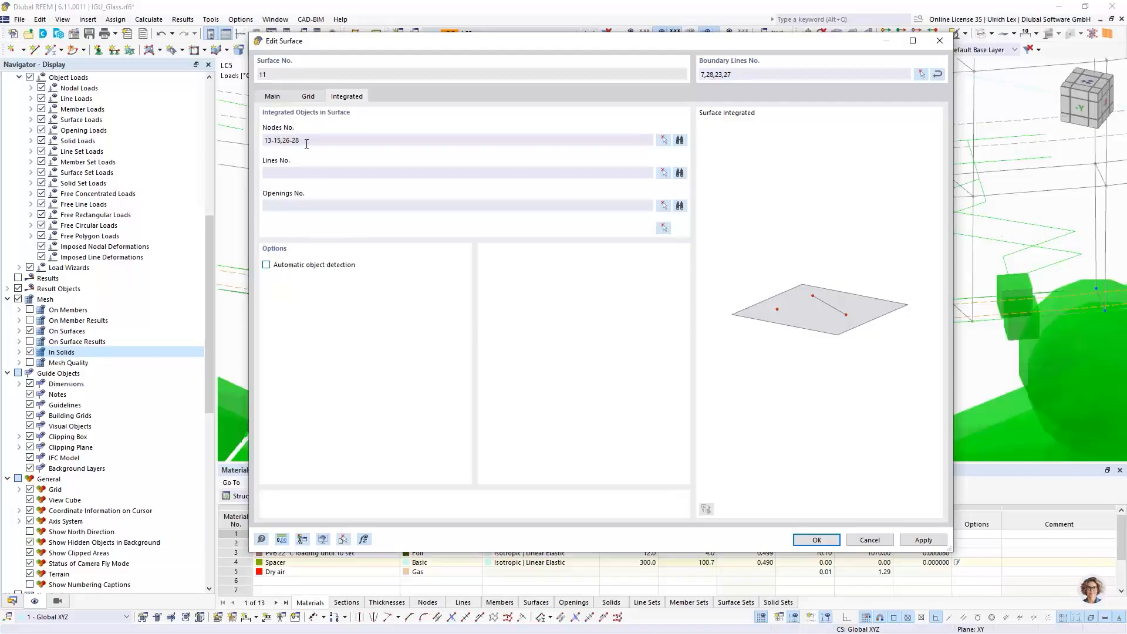
pyautogui.moveTo(305, 139); pyautogui.dragTo(245, 139)
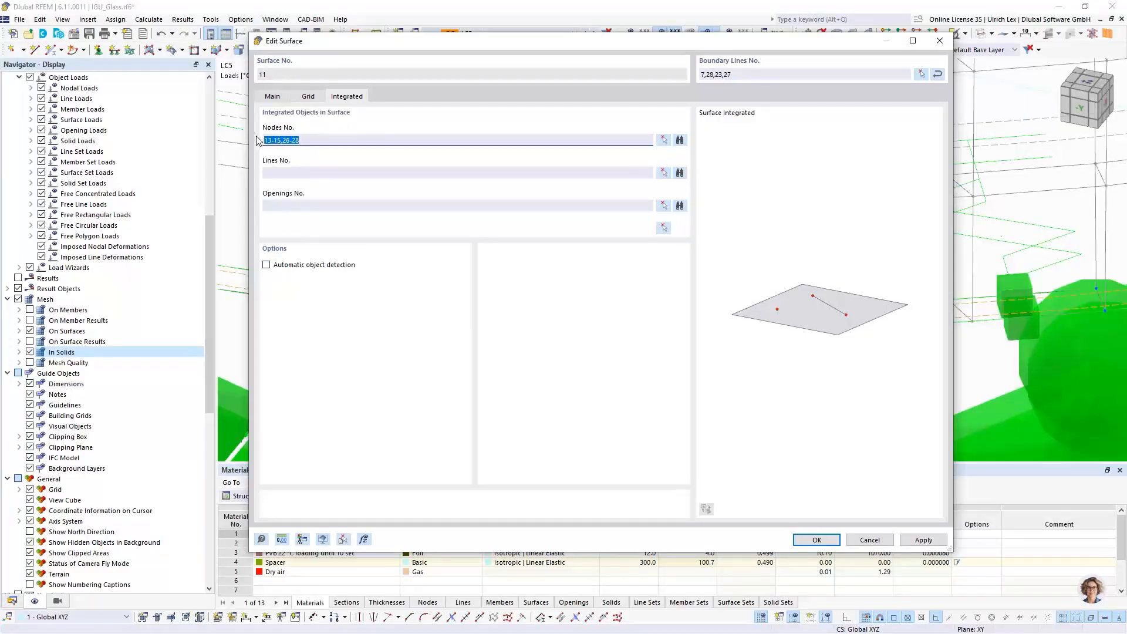
pyautogui.press('Delete')
pyautogui.click(828, 537)
pyautogui.click(598, 376)
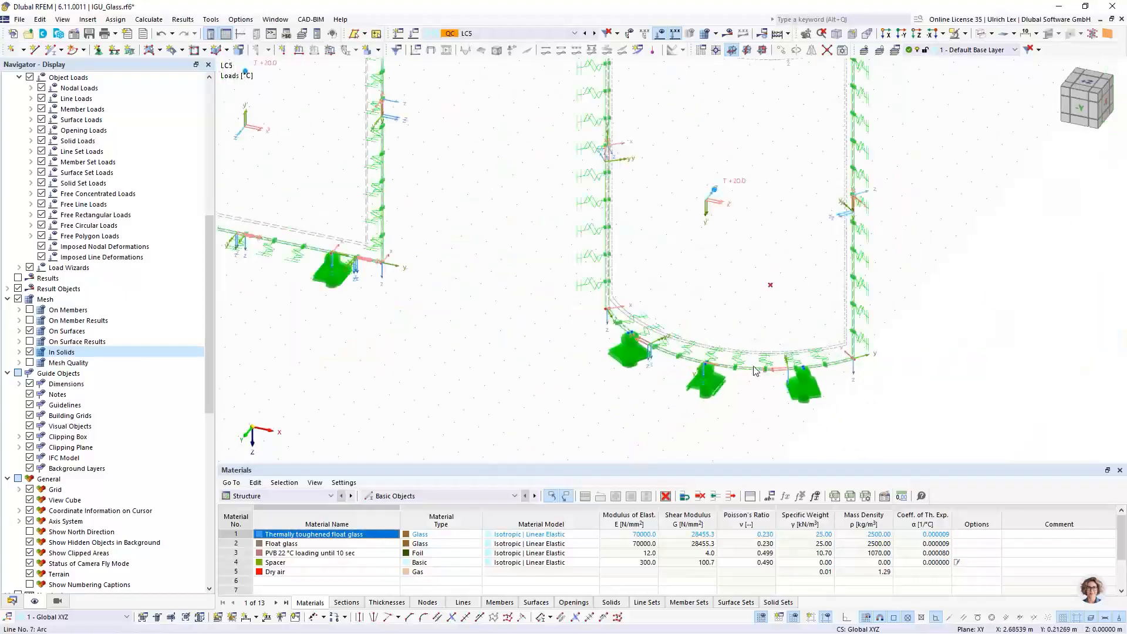
# Give the curved unit's gas solid 2 a mesh refinement with a layered mesh of 2 element layers between surfaces 2 and 10.
pyautogui.doubleClick(722, 223)
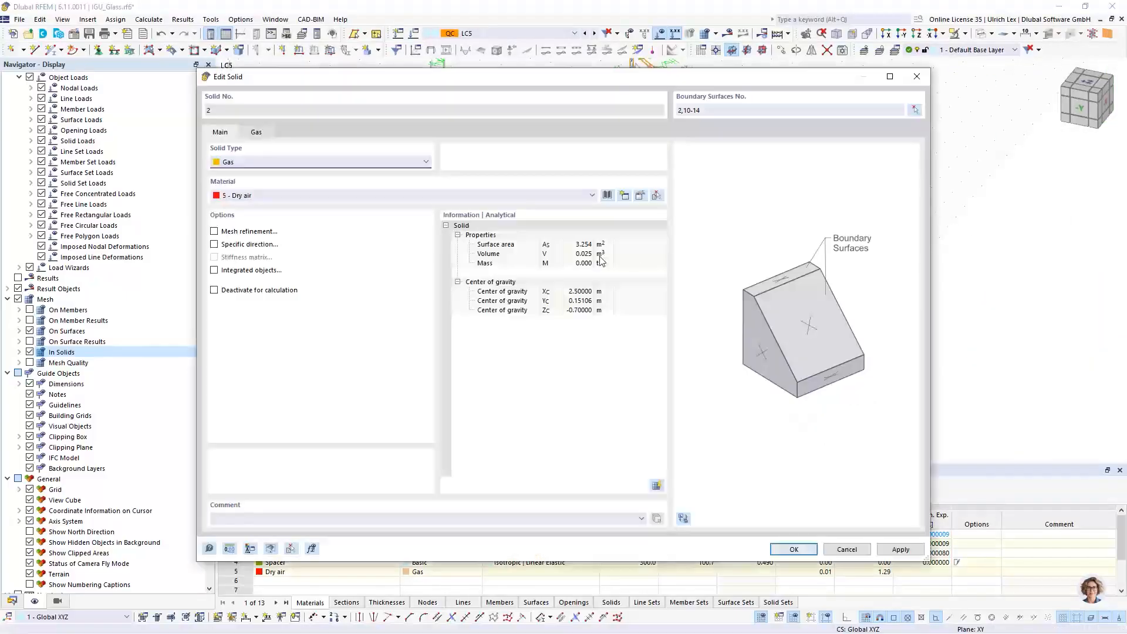
pyautogui.click(214, 231)
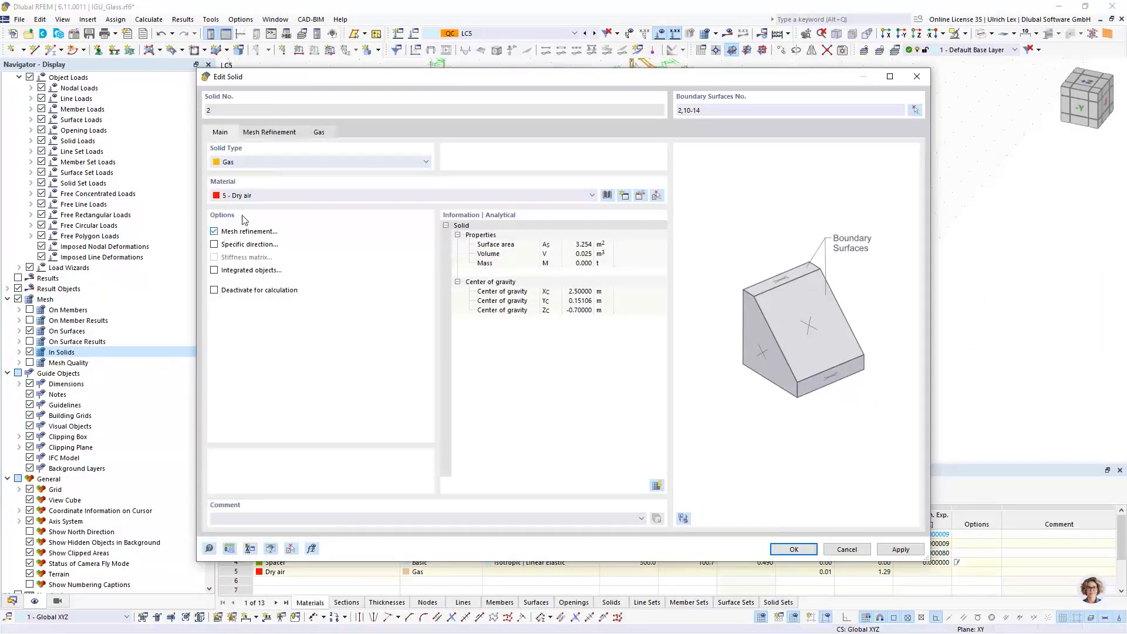
pyautogui.click(269, 132)
pyautogui.click(214, 359)
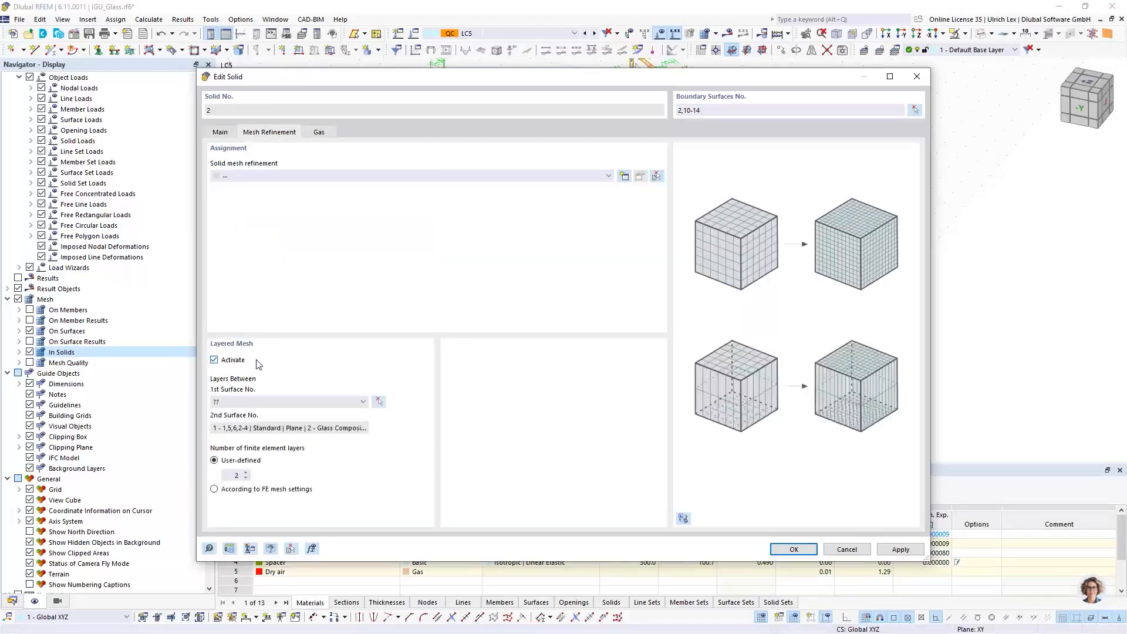
pyautogui.click(379, 401)
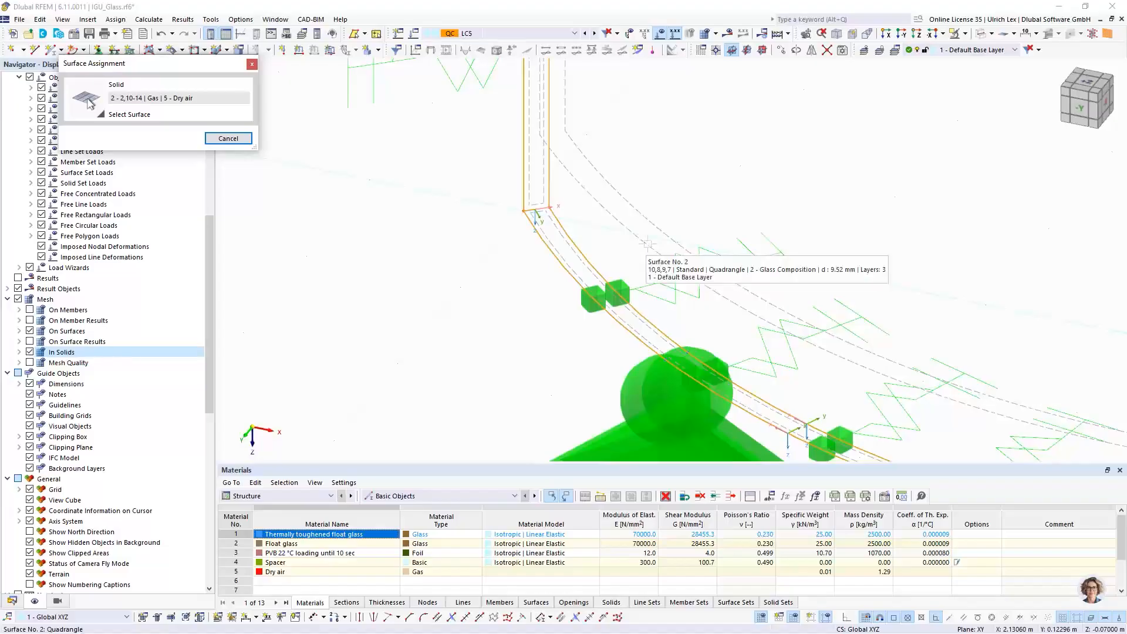
pyautogui.click(644, 252)
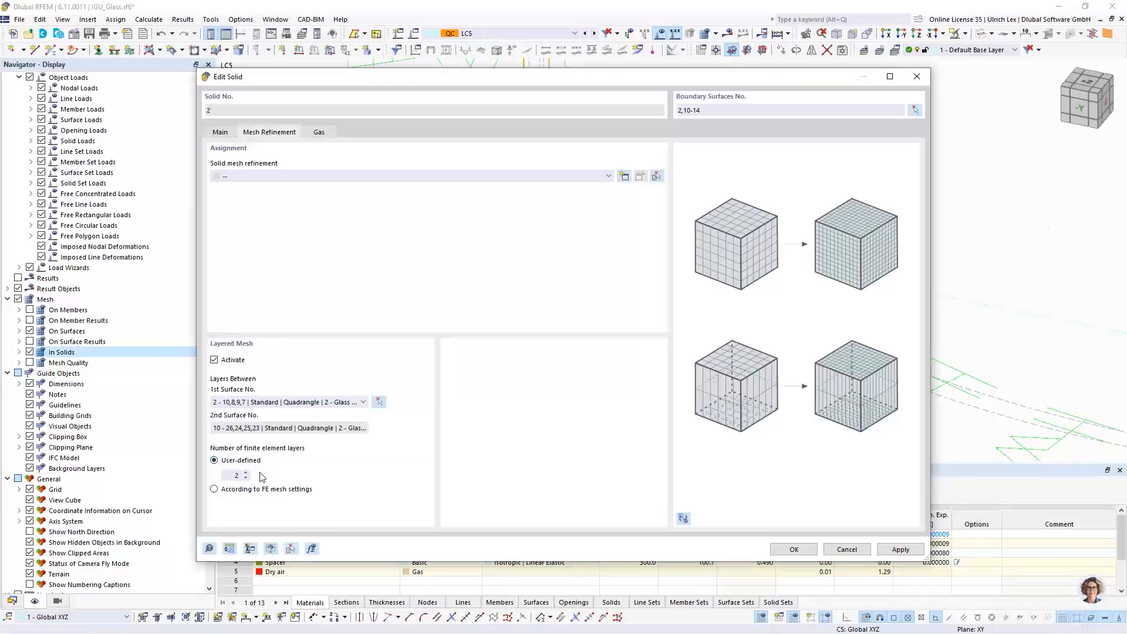
pyautogui.click(794, 549)
# Give the flat unit's gas solid 1 a mesh refinement with a layered mesh of 2 element layers between surfaces 1 and 3.
pyautogui.scroll(-3, 726, 259)
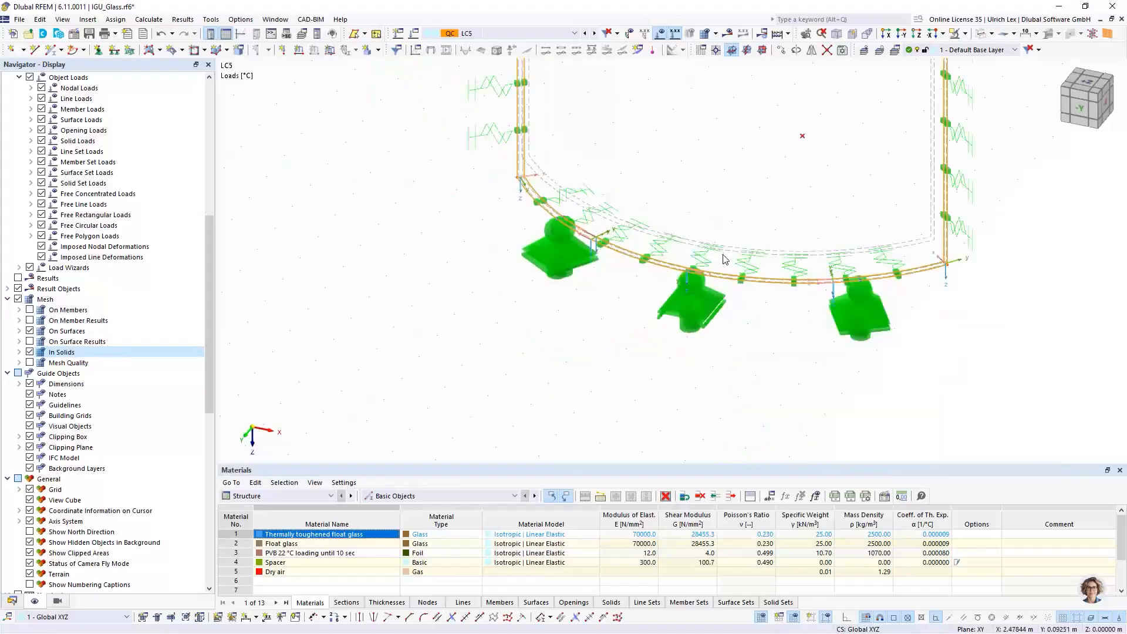
pyautogui.scroll(-2, 725, 259)
pyautogui.scroll(6, 473, 140)
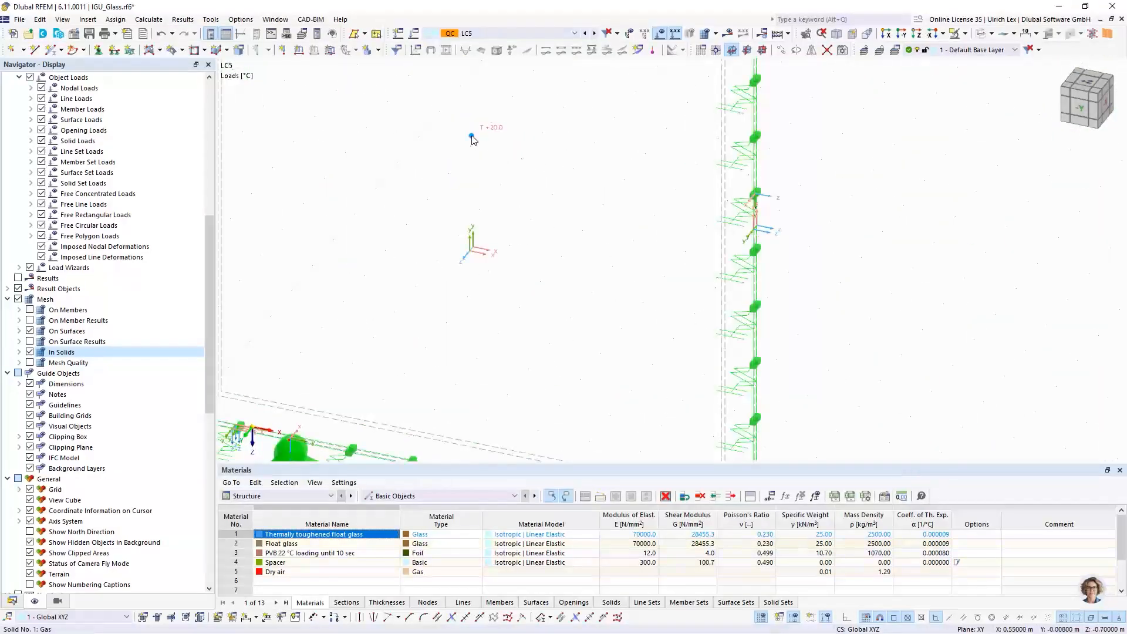
pyautogui.doubleClick(473, 140)
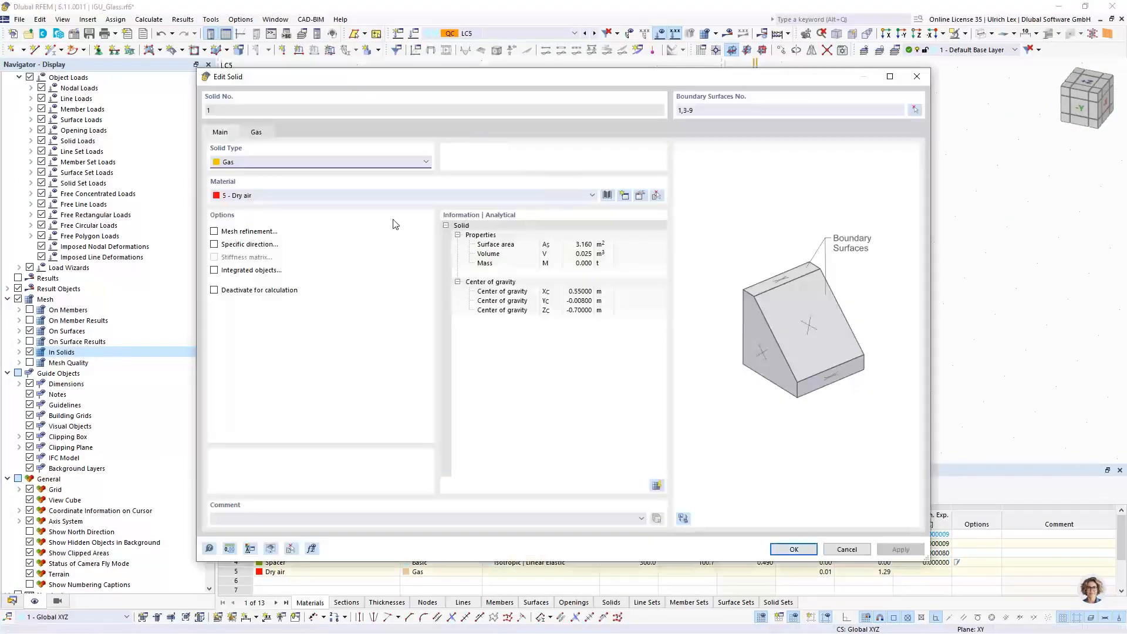
pyautogui.click(228, 232)
pyautogui.click(264, 133)
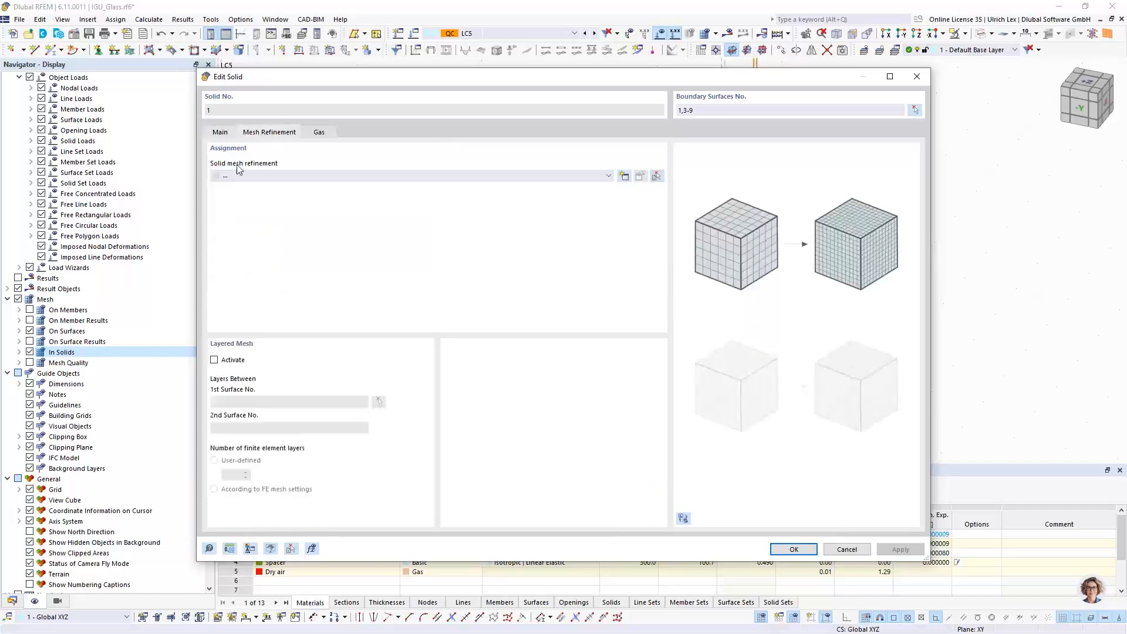
pyautogui.click(215, 361)
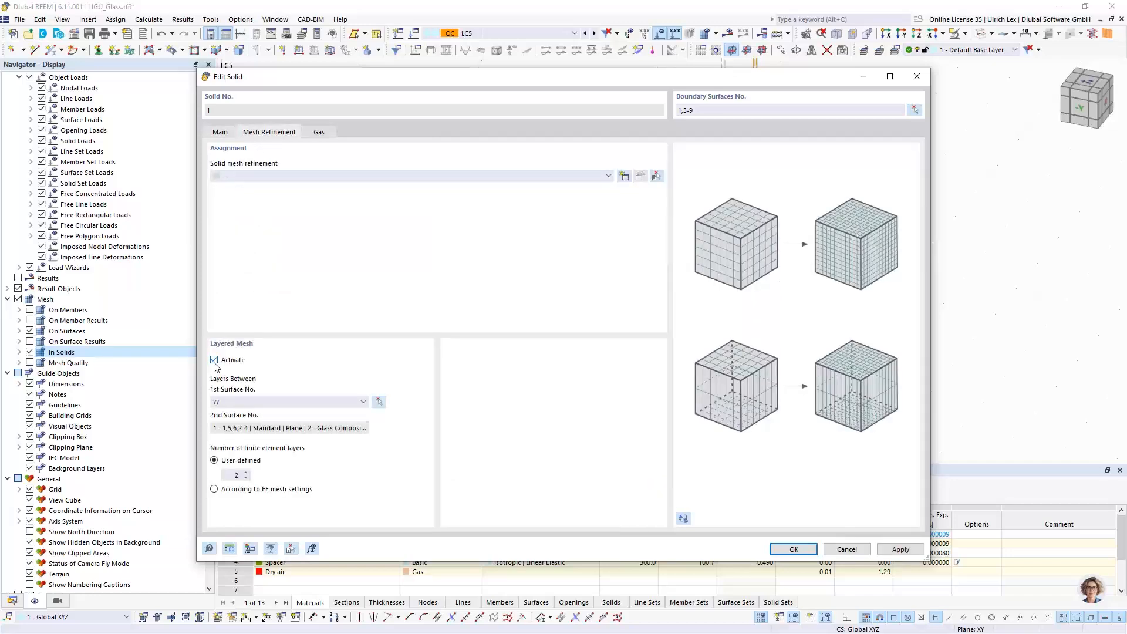
pyautogui.click(380, 402)
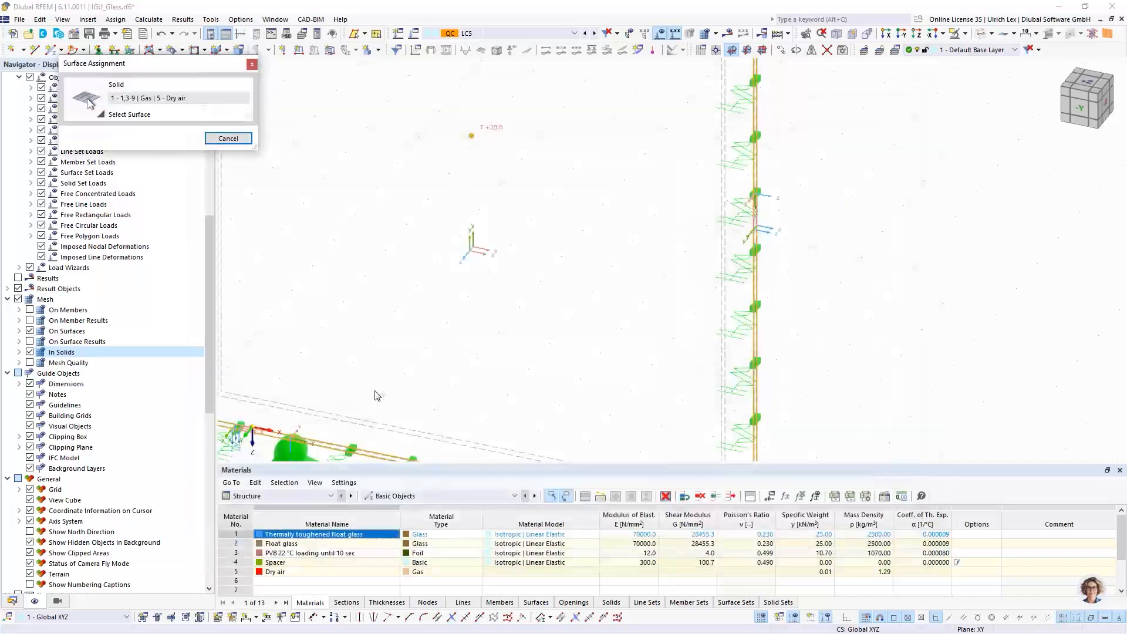
pyautogui.click(378, 426)
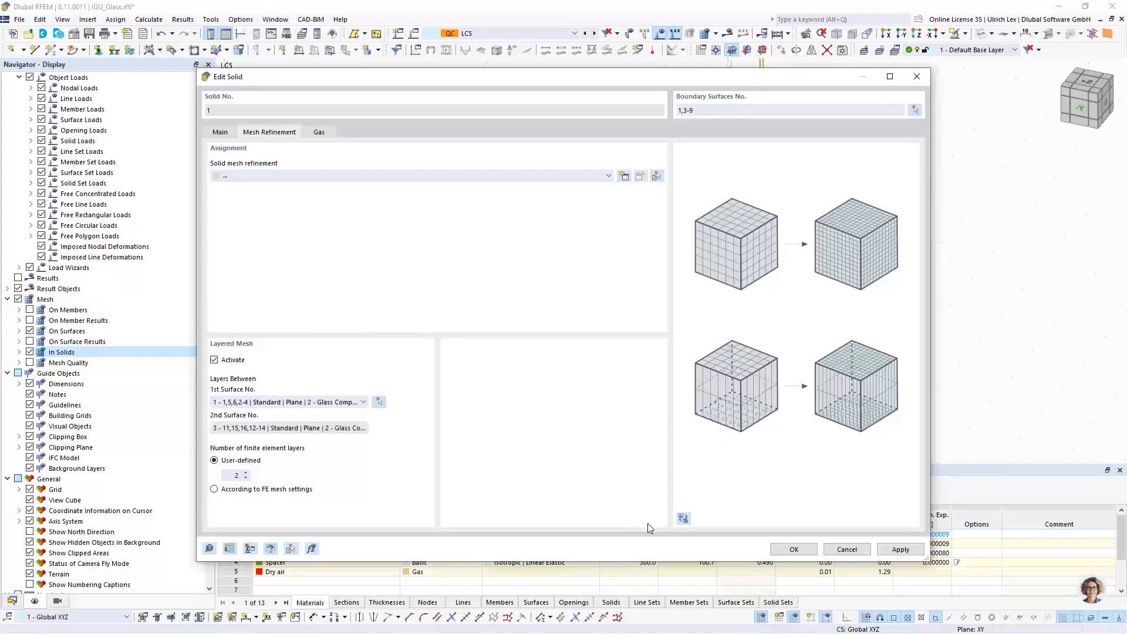
pyautogui.click(793, 549)
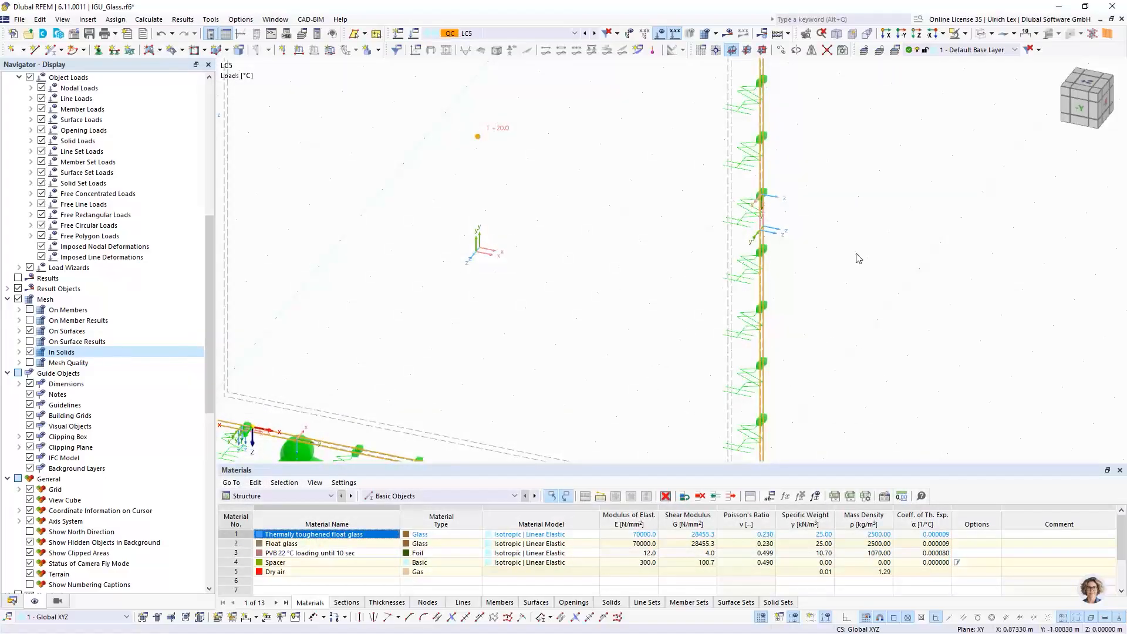
# Generate the FE mesh for both glass units with the layered gas solids.
pyautogui.click(859, 258)
pyautogui.click(707, 36)
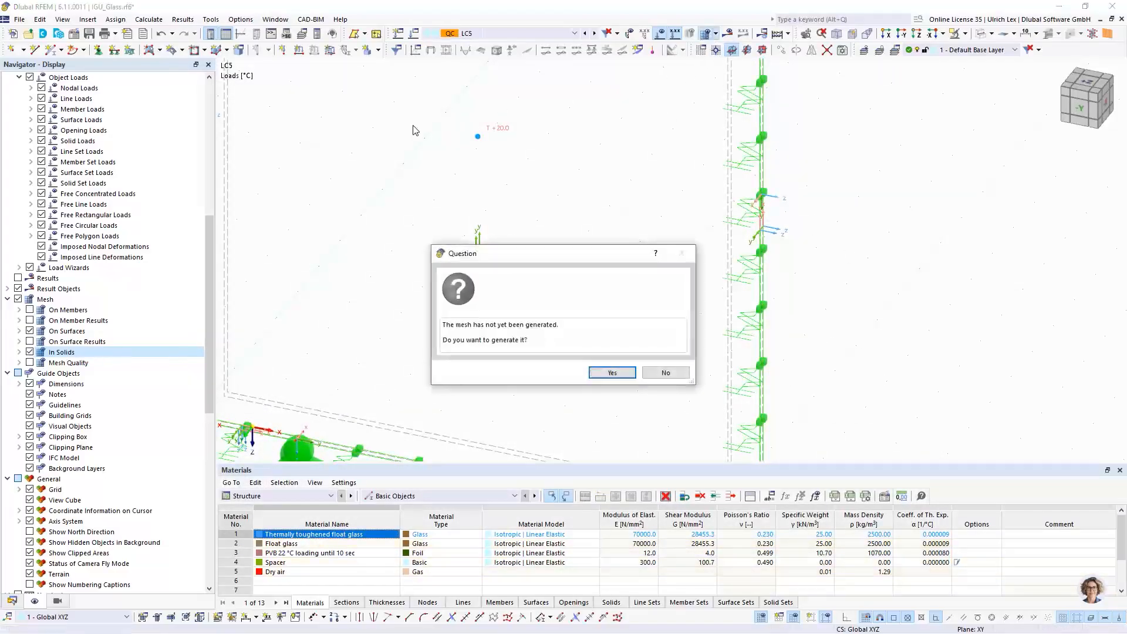
pyautogui.click(612, 373)
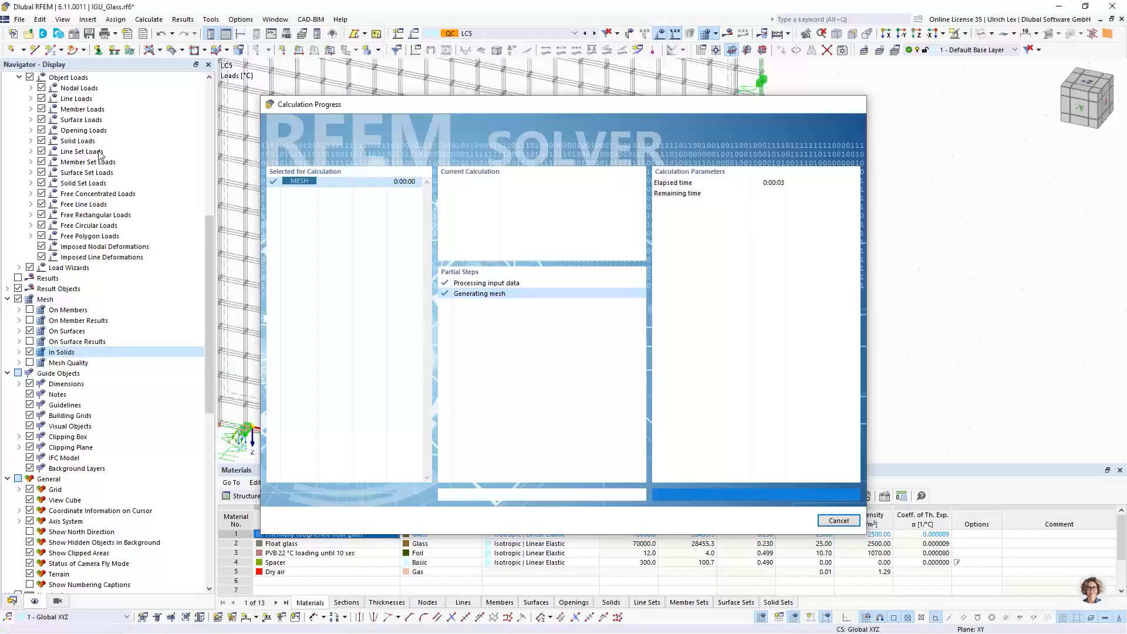
# Examine the new mesh of both units, checking how the element layers run through the curved unit's gas gap.
pyautogui.scroll(-5, 132, 136)
pyautogui.scroll(-7, 458, 206)
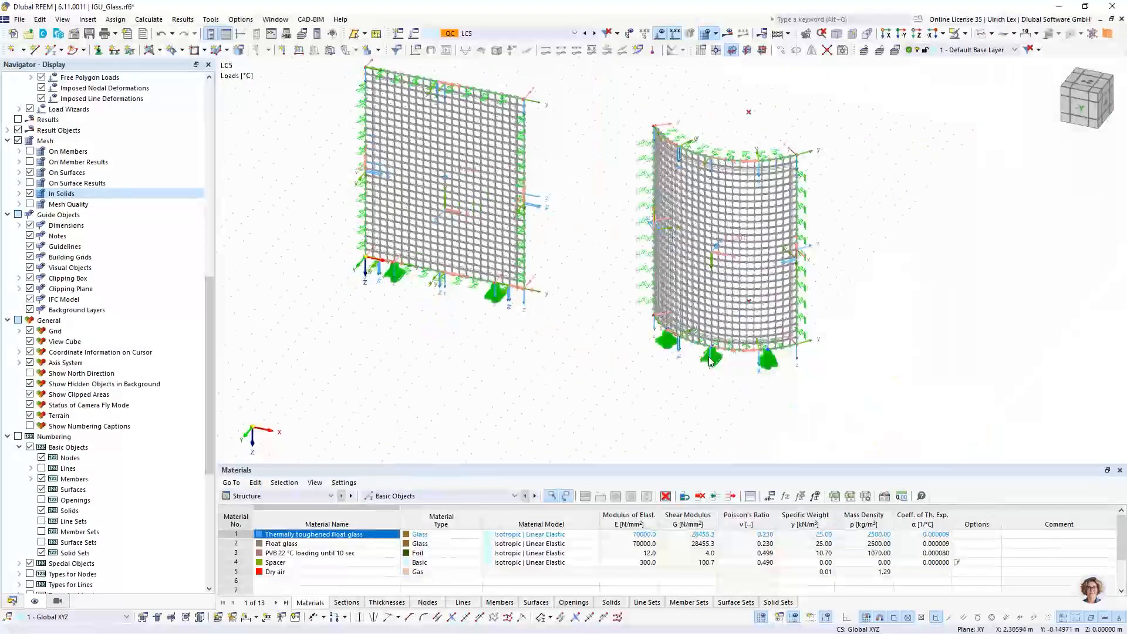
pyautogui.scroll(8, 741, 317)
pyautogui.scroll(3, 693, 284)
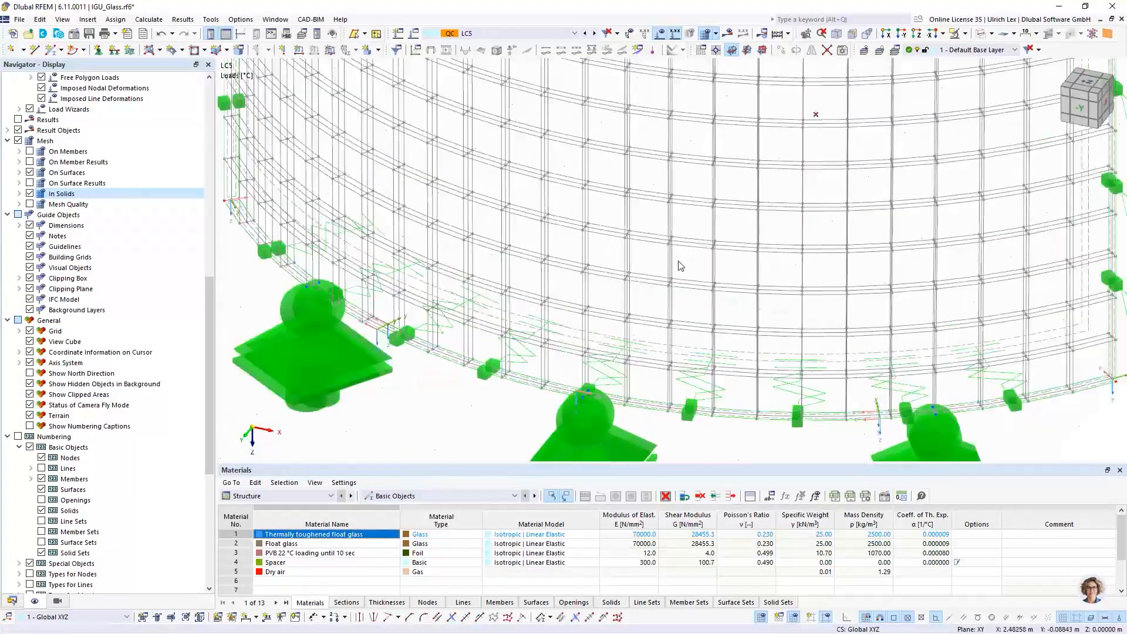
pyautogui.scroll(-3, 626, 371)
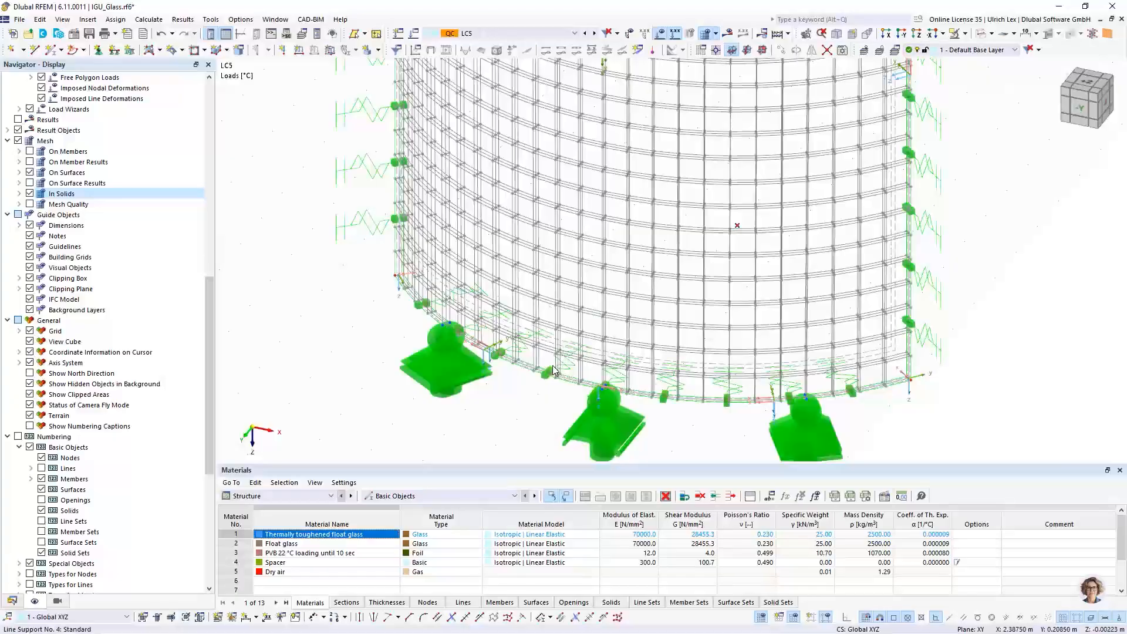
pyautogui.scroll(-2, 558, 373)
pyautogui.scroll(-6, 611, 420)
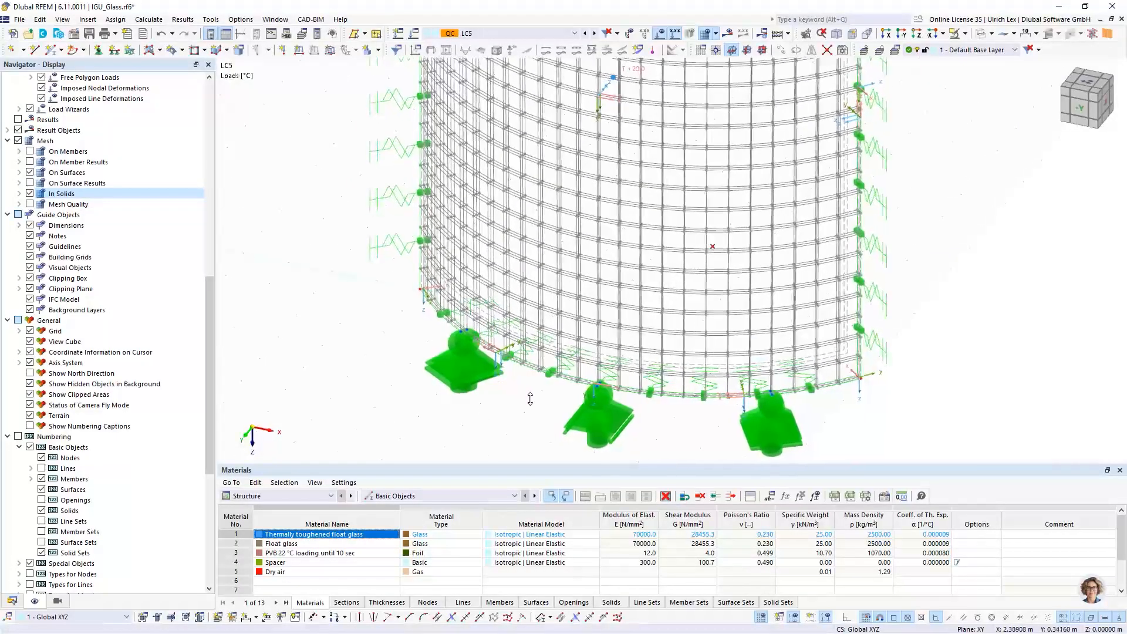
pyautogui.scroll(-1, 620, 411)
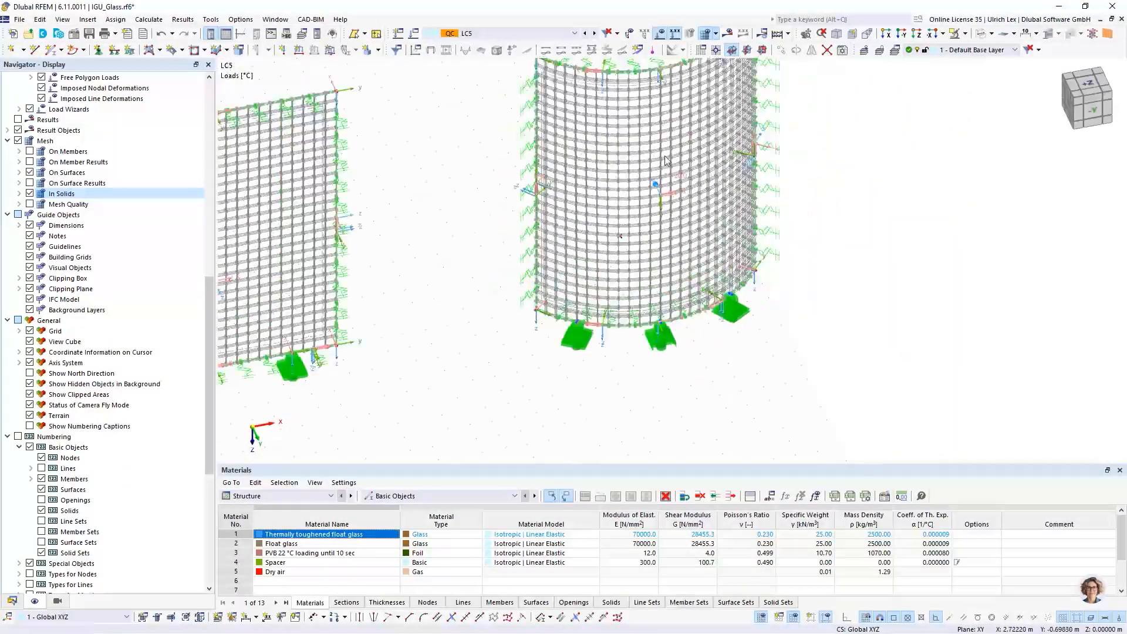
pyautogui.scroll(5, 666, 161)
pyautogui.scroll(-5, 659, 181)
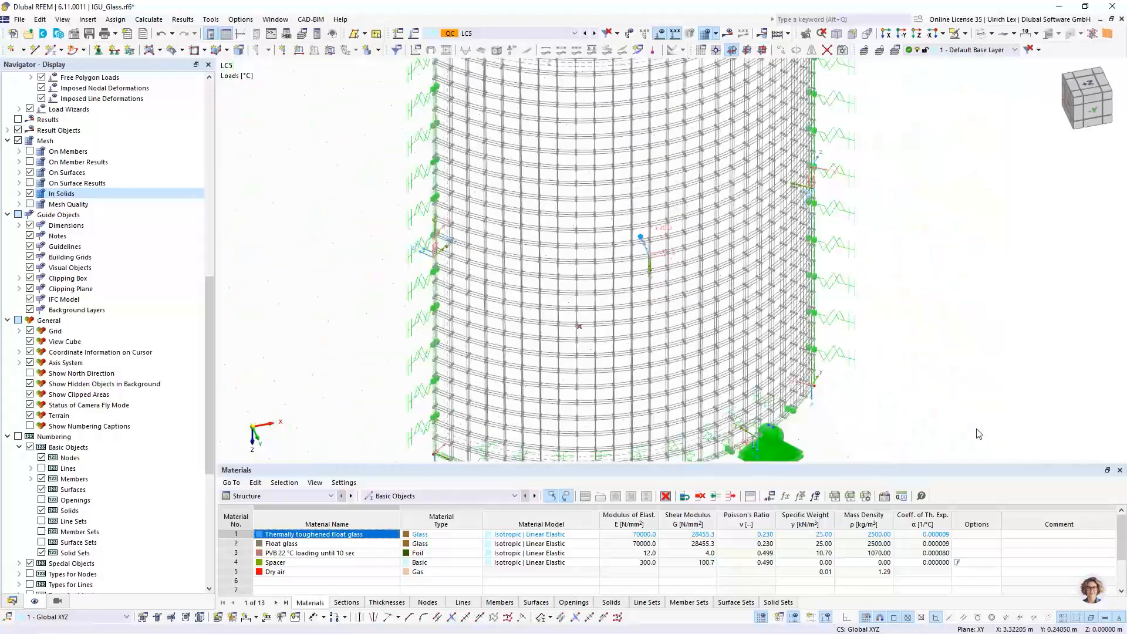
pyautogui.keyDown('ctrl'); pyautogui.moveTo(792, 368); pyautogui.dragTo(803, 333, button='middle'); pyautogui.keyUp('ctrl')
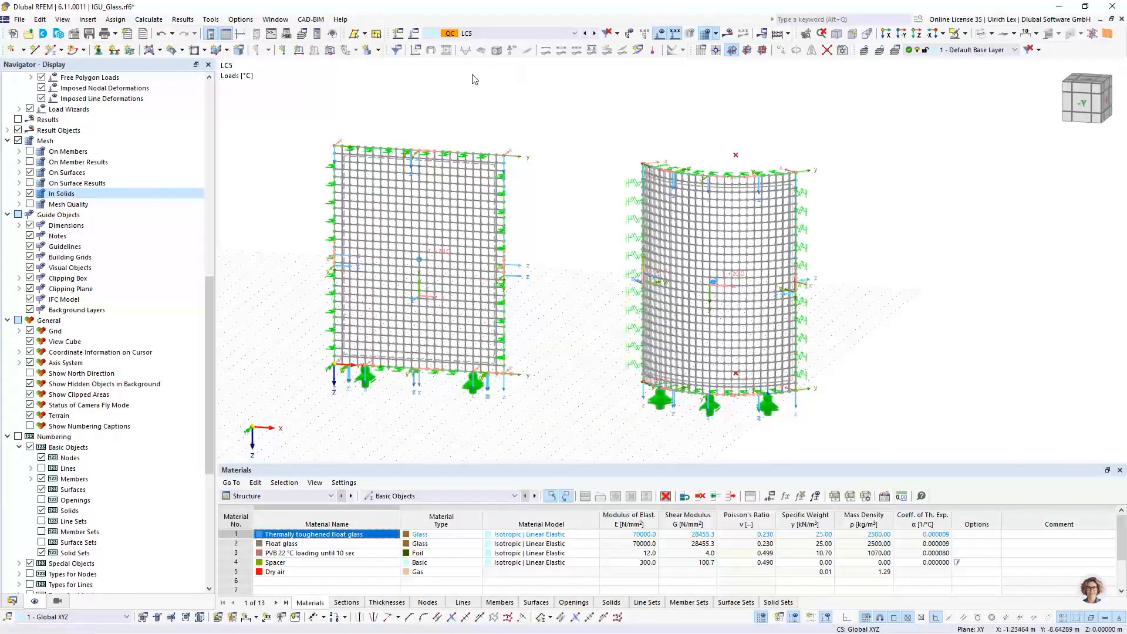
# Activate load case LC1 Self-weight and switch the model display from wireframe to shaded surfaces.
pyautogui.click(573, 37)
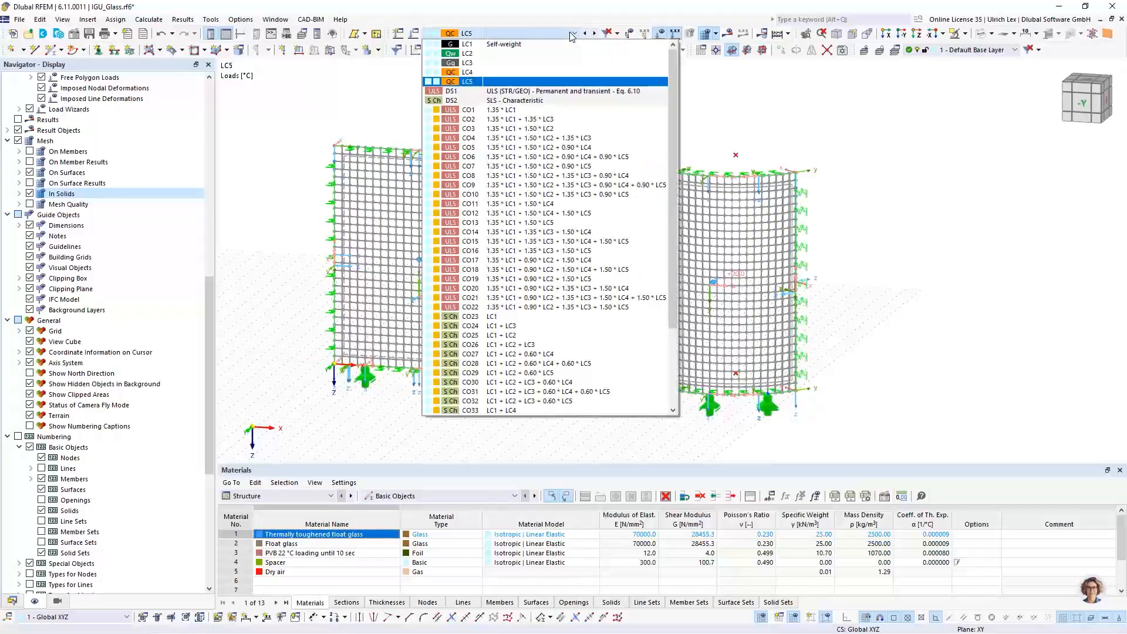
pyautogui.click(549, 44)
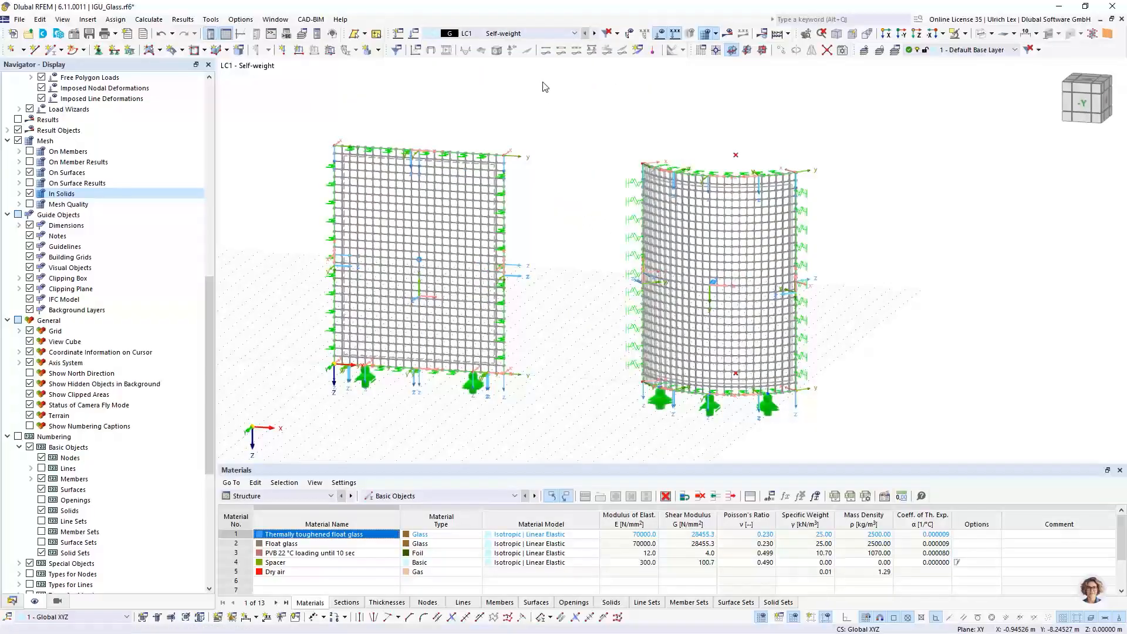
pyautogui.click(982, 33)
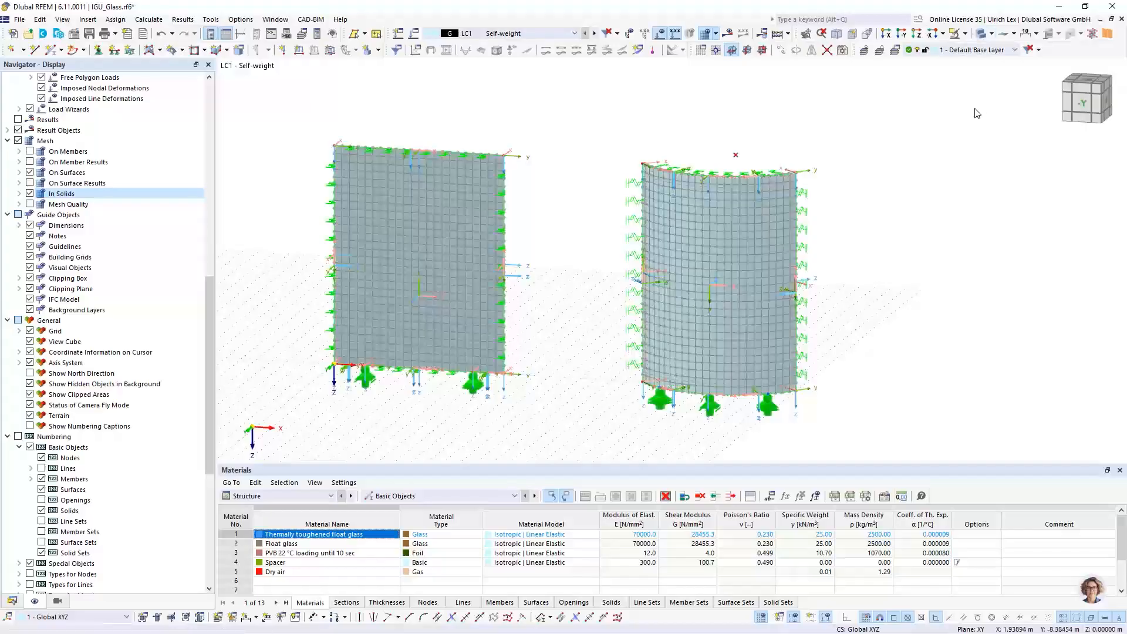
pyautogui.keyDown('ctrl'); pyautogui.moveTo(910, 293); pyautogui.dragTo(883, 306, button='middle'); pyautogui.keyUp('ctrl')
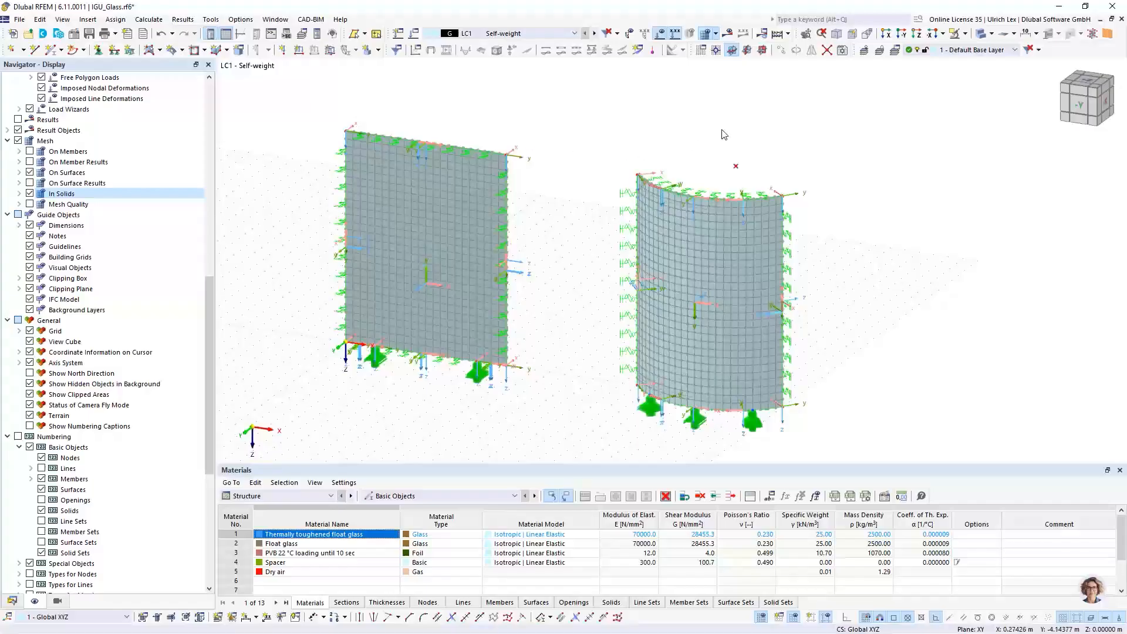
pyautogui.click(789, 34)
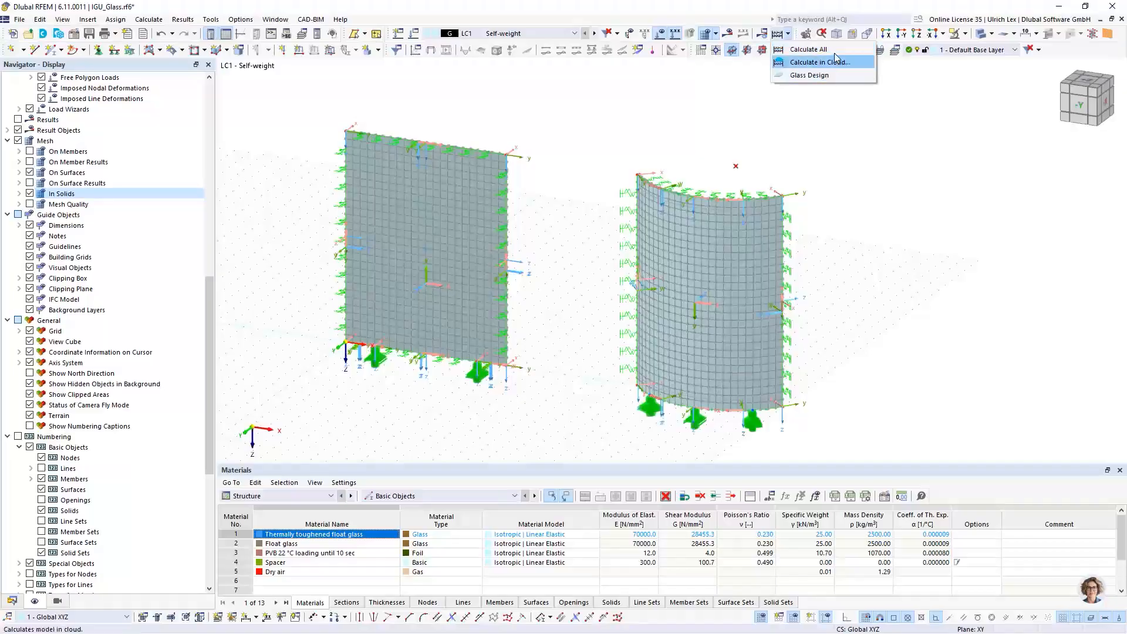
pyautogui.click(842, 142)
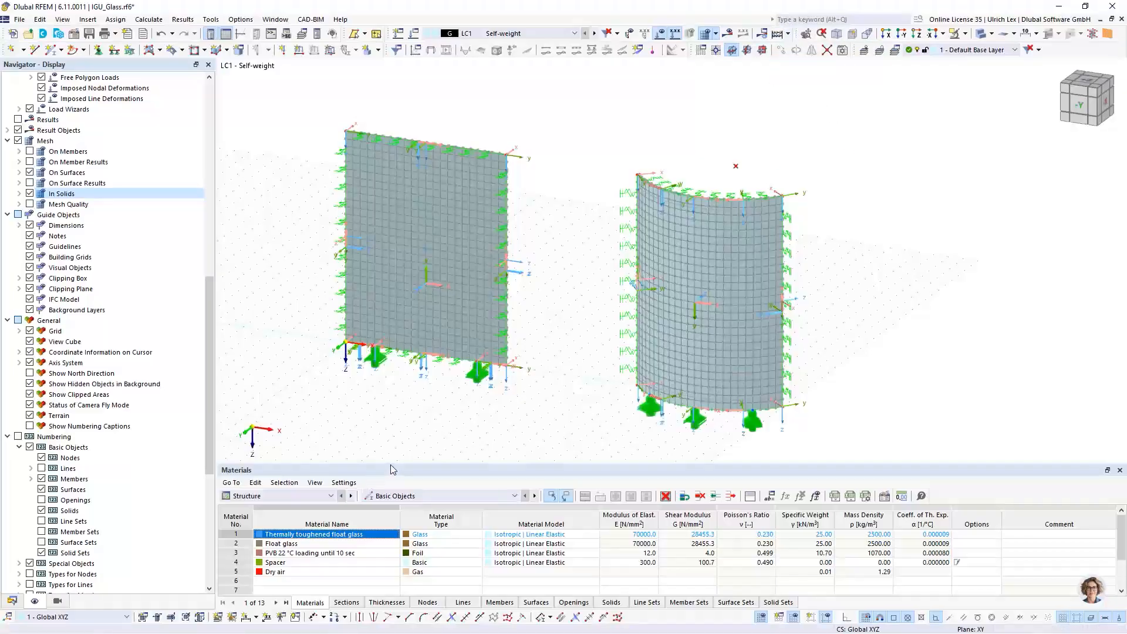
# Review the Glass Design input data for the design situations and the surfaces selected as objects to design.
pyautogui.moveTo(391, 463); pyautogui.dragTo(388, 363)
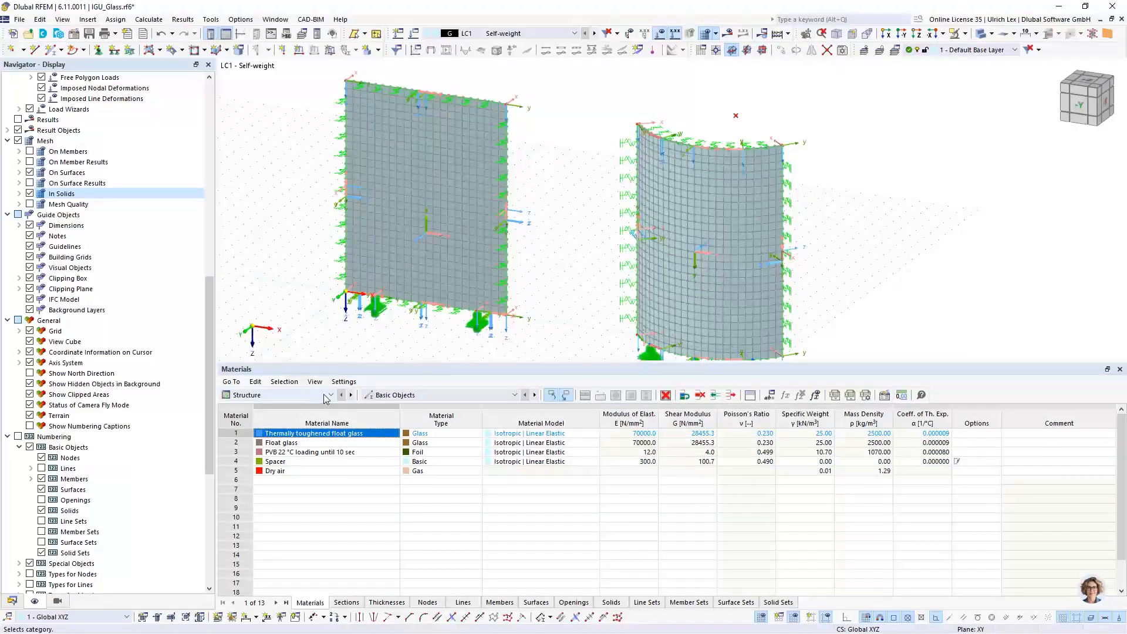
pyautogui.click(324, 395)
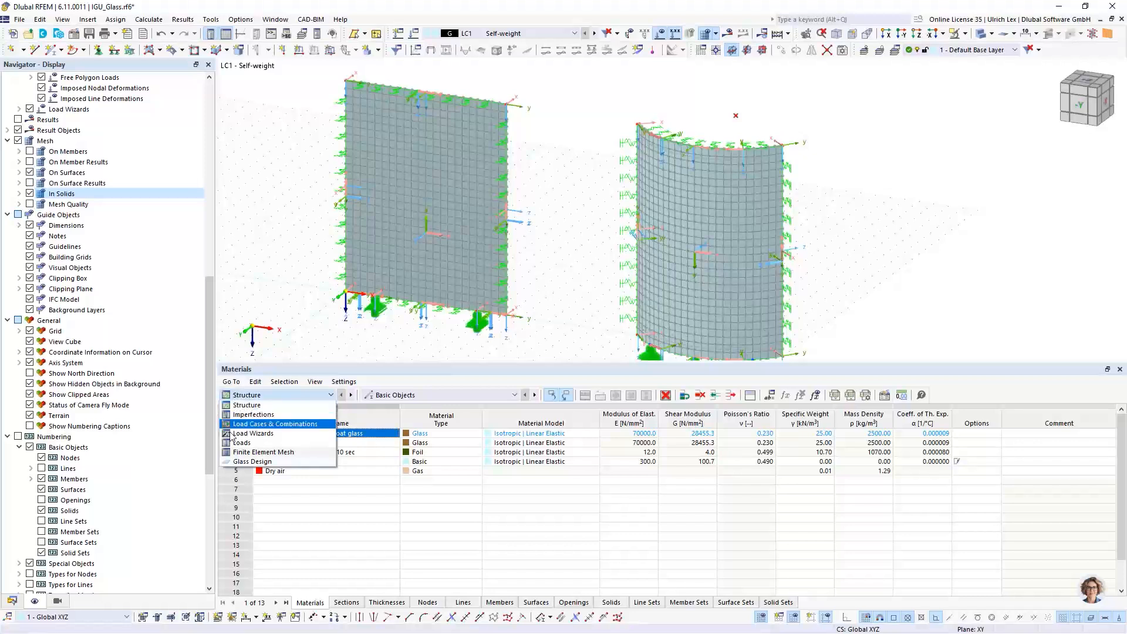
pyautogui.click(255, 461)
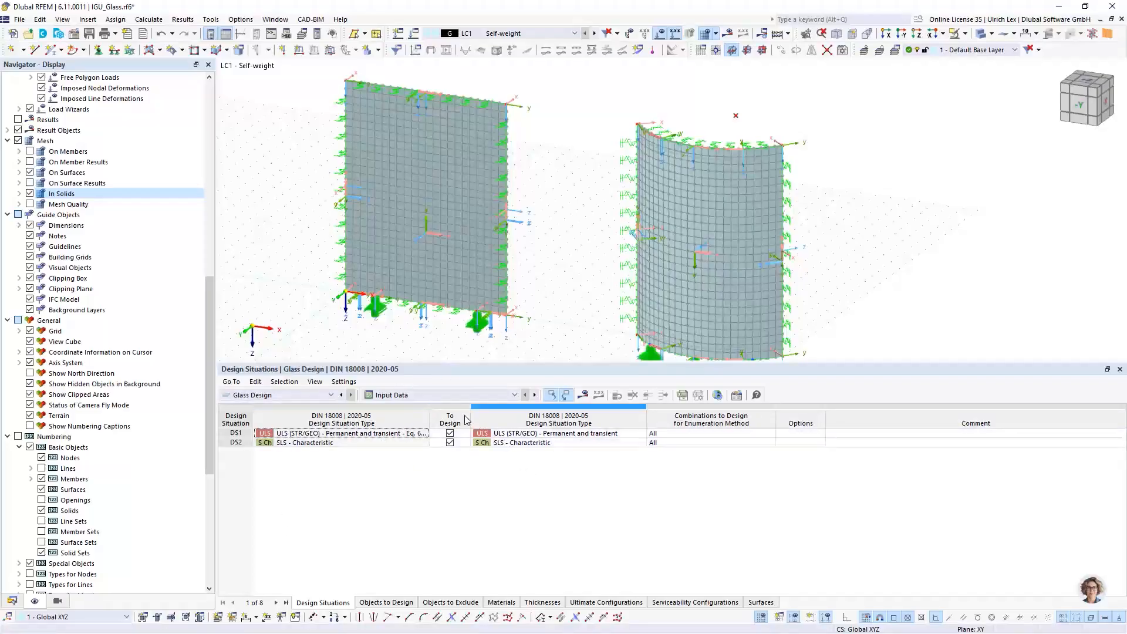
pyautogui.click(386, 602)
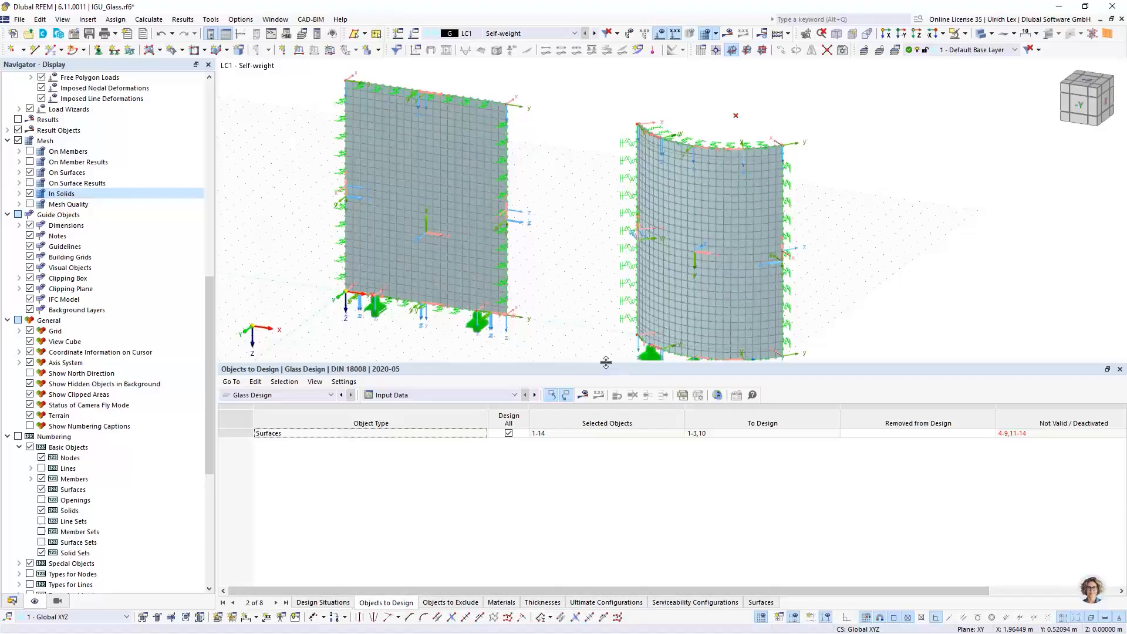
pyautogui.moveTo(608, 362); pyautogui.dragTo(611, 428)
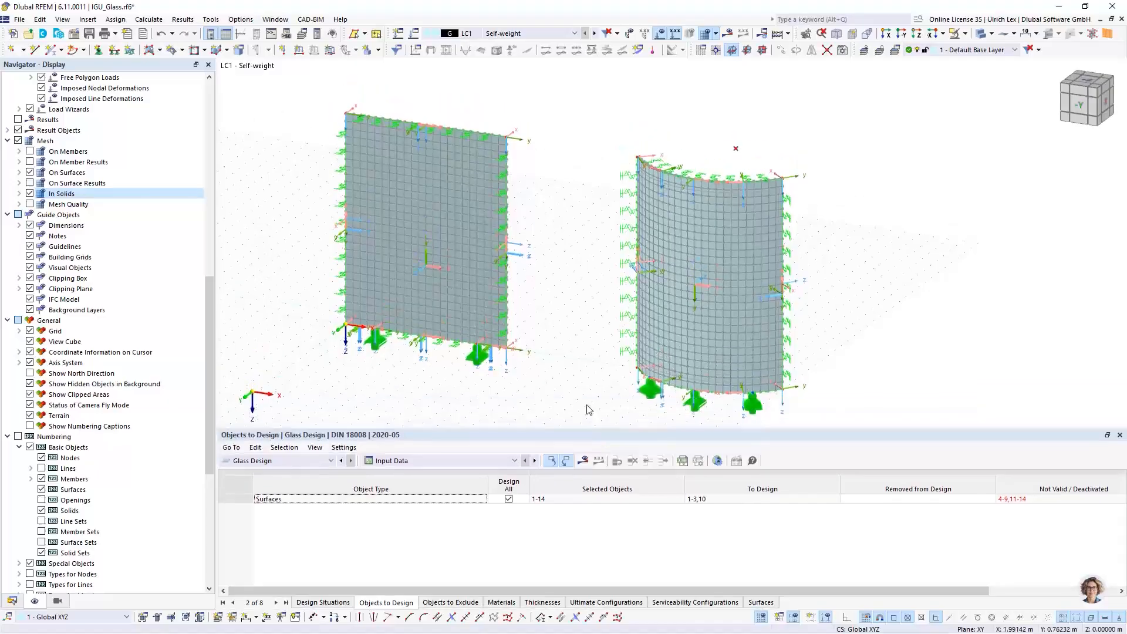
pyautogui.scroll(-2, 691, 194)
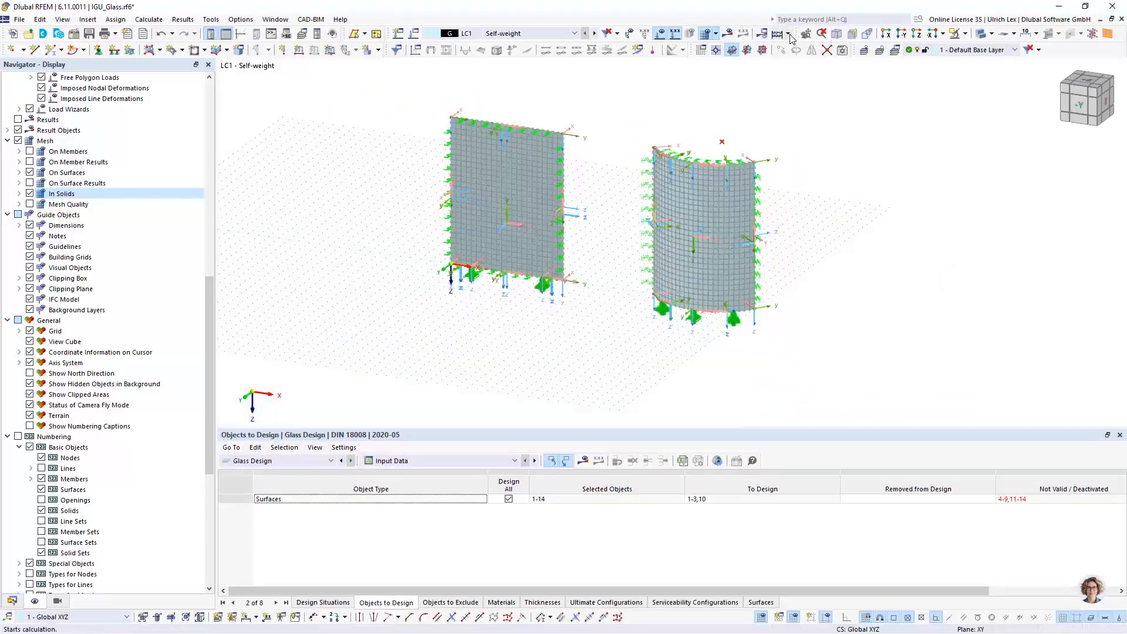
# Calculate all load cases, load combinations and the glass design, following the solver's progress through the list.
pyautogui.click(787, 34)
pyautogui.click(794, 51)
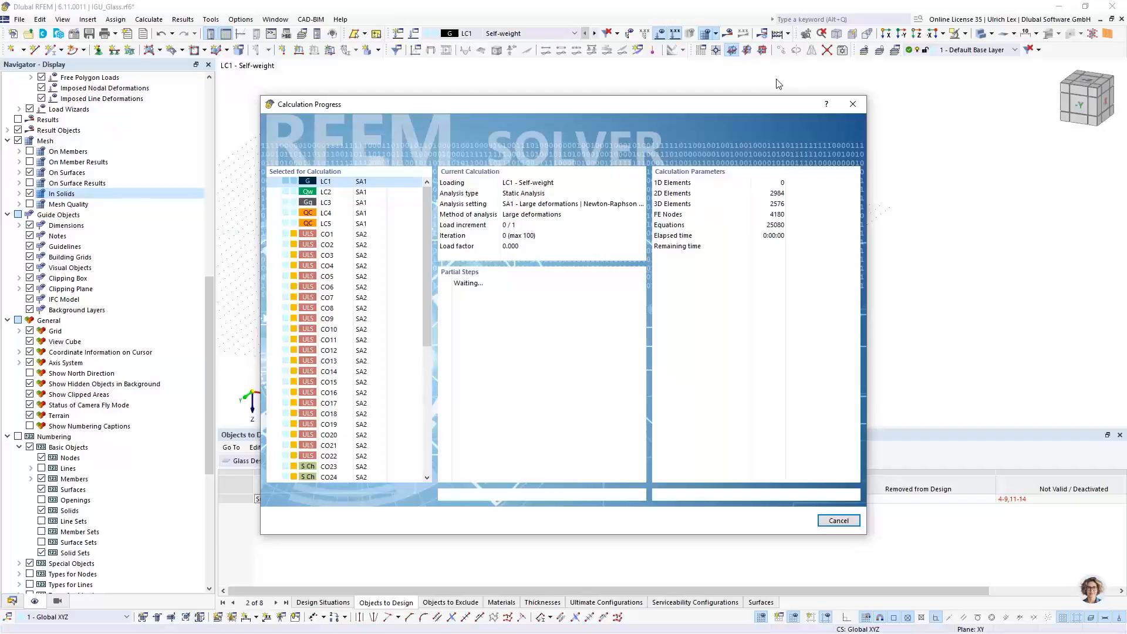
pyautogui.moveTo(728, 106); pyautogui.dragTo(709, 75)
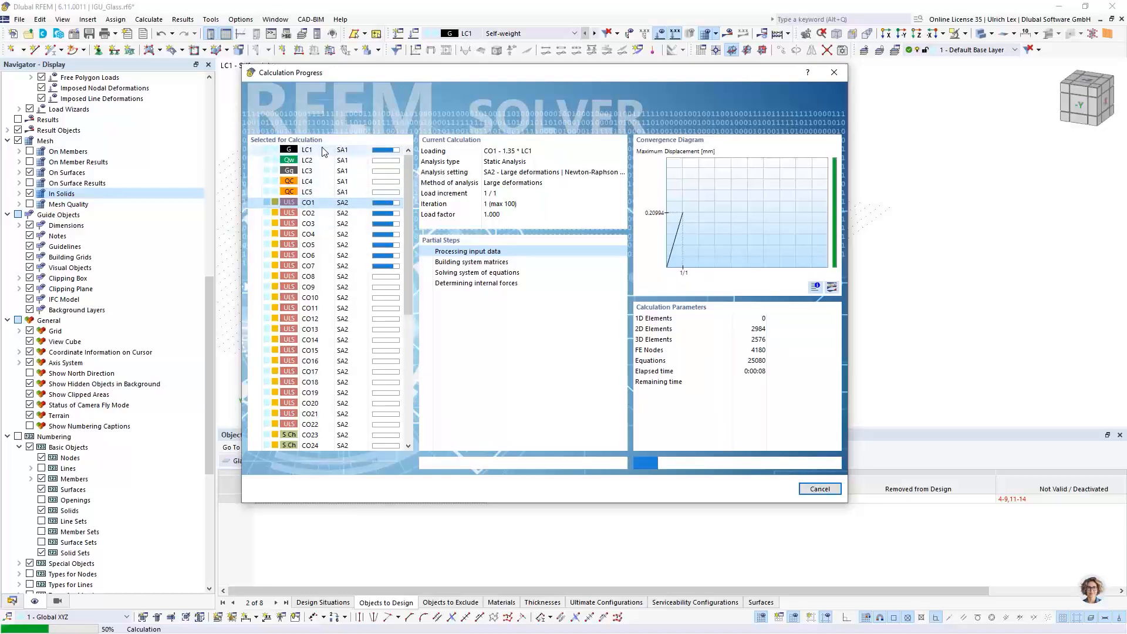
pyautogui.moveTo(404, 186); pyautogui.dragTo(412, 314)
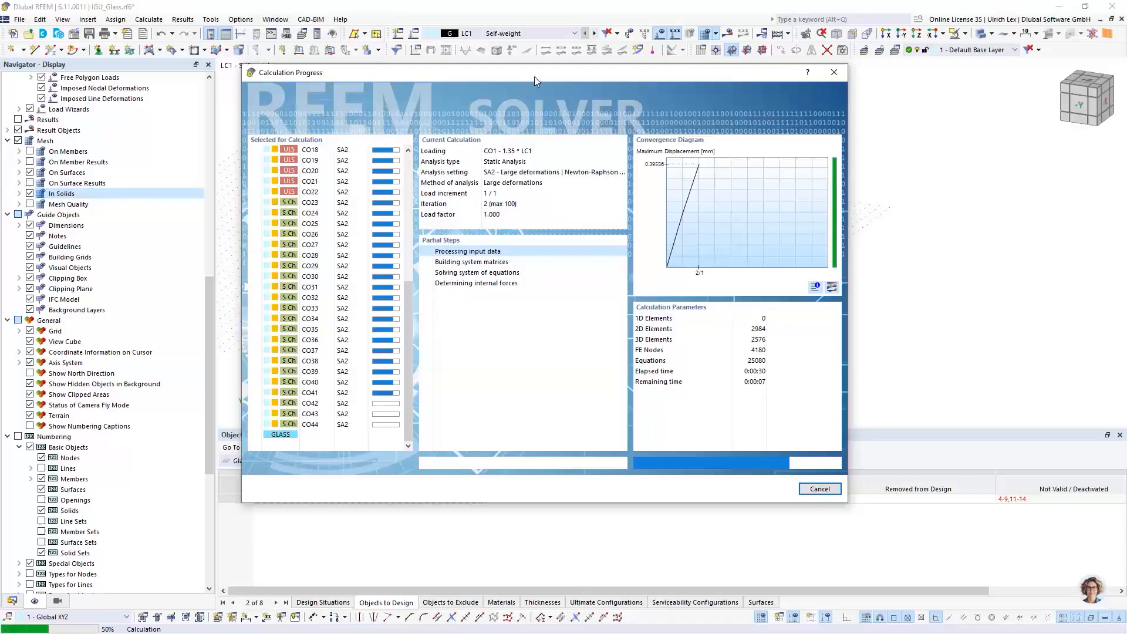
pyautogui.moveTo(536, 73); pyautogui.dragTo(556, 71)
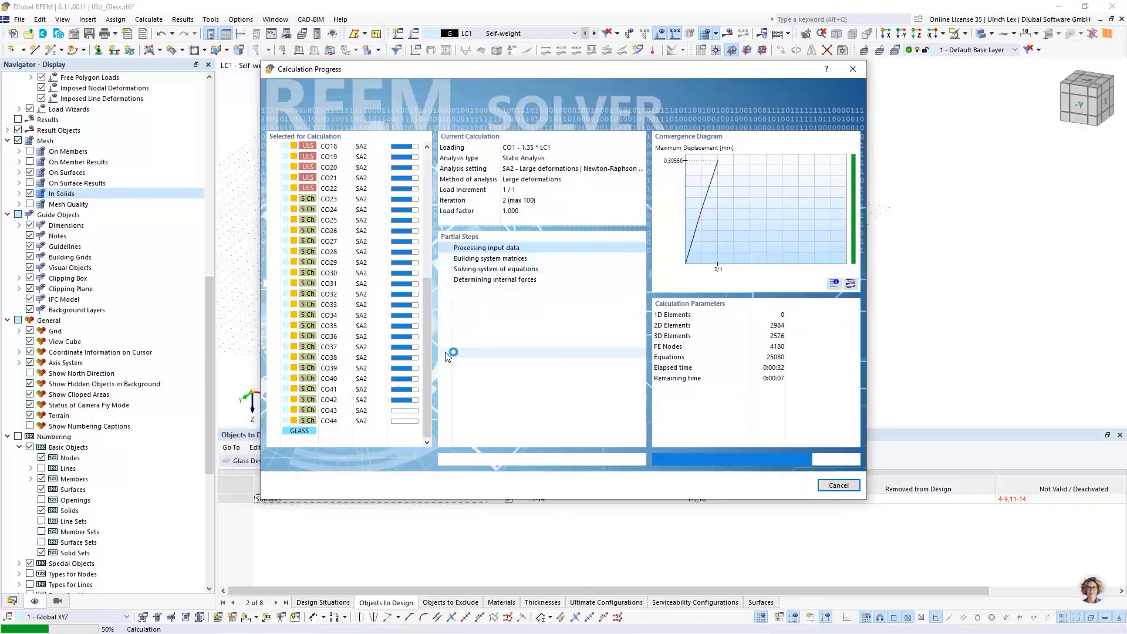
pyautogui.moveTo(430, 377); pyautogui.dragTo(431, 388)
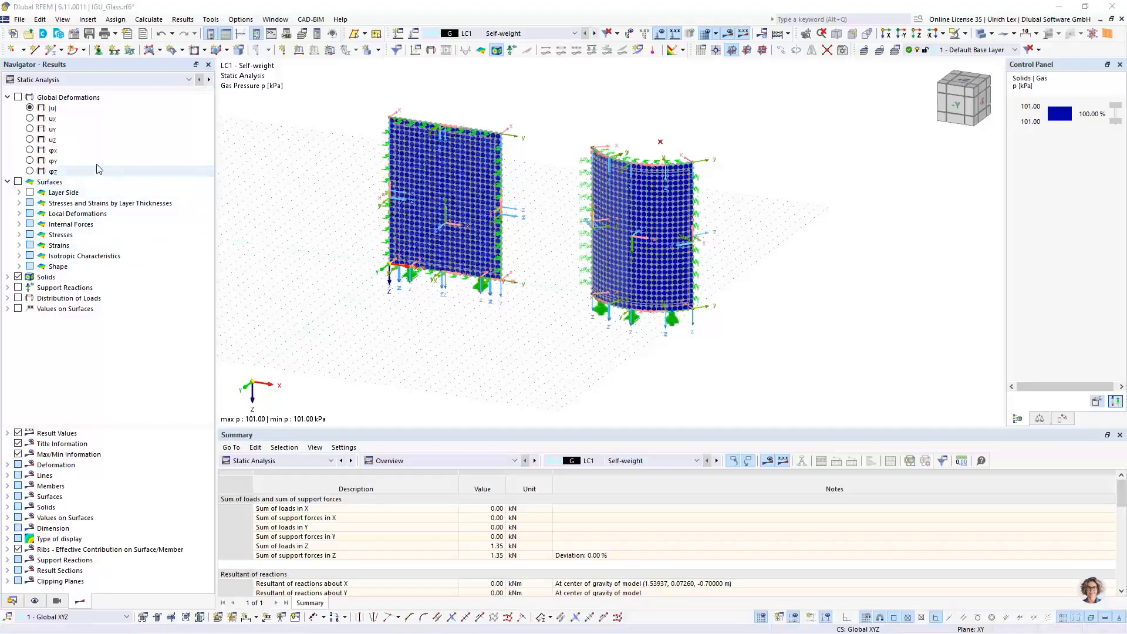
# Check which result categories the Static Analysis and Glass Design results offer, including the stress types for surfaces.
pyautogui.click(117, 83)
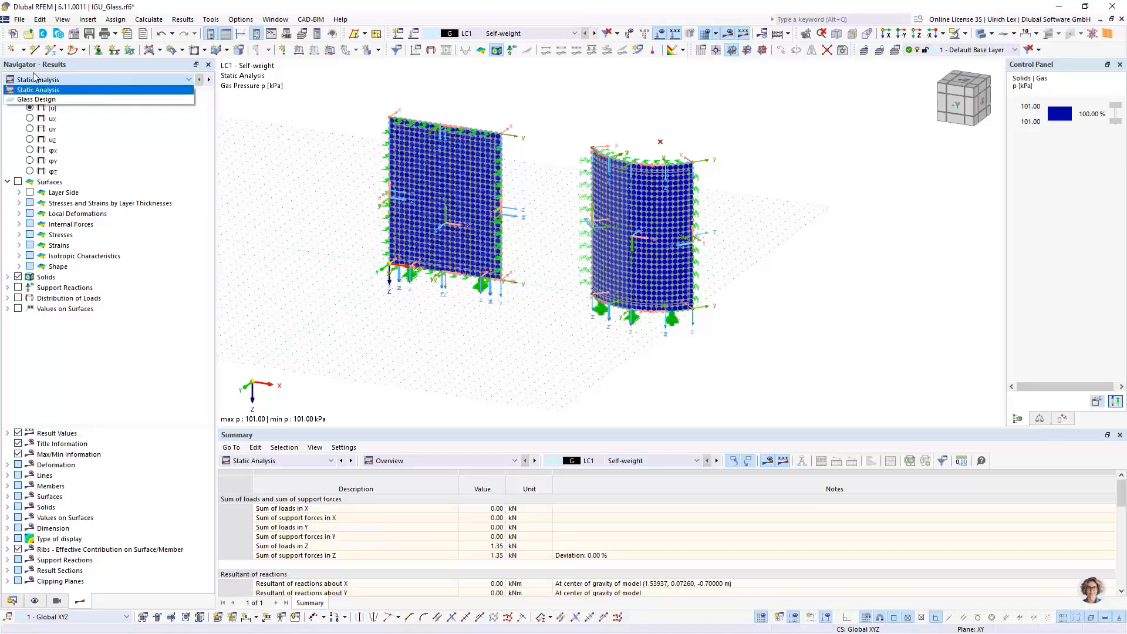
pyautogui.click(66, 92)
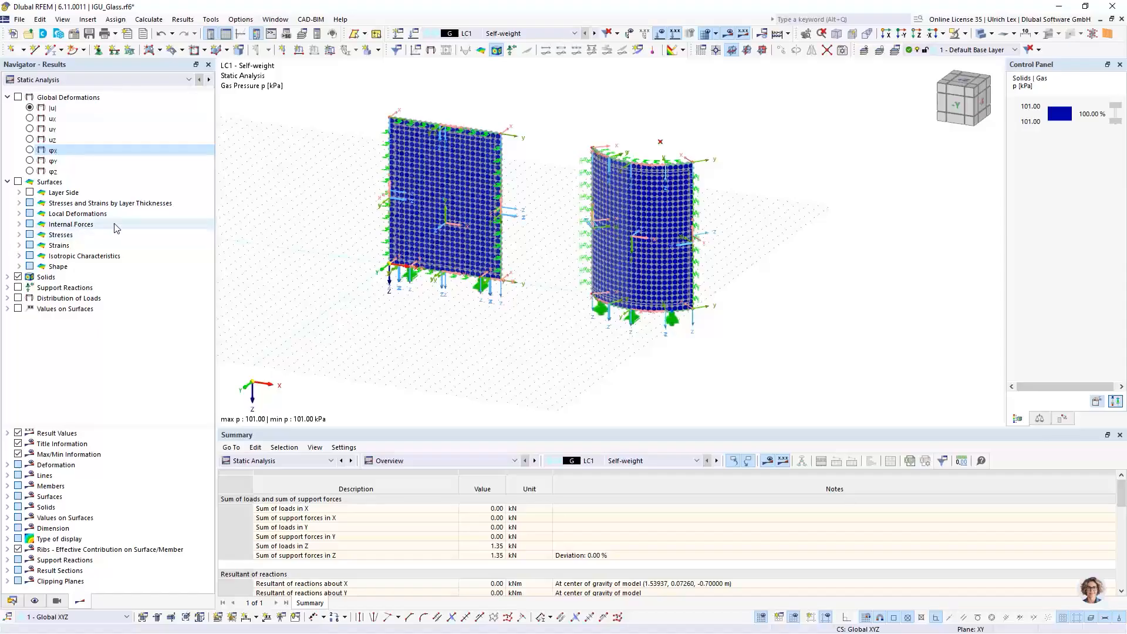
pyautogui.click(20, 234)
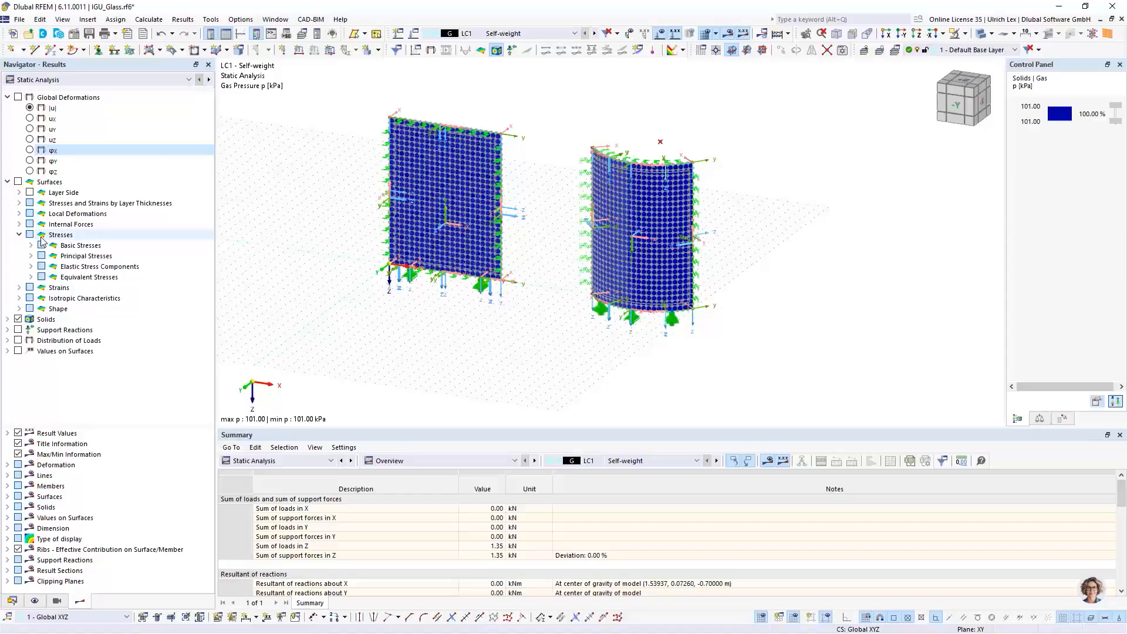
pyautogui.click(83, 80)
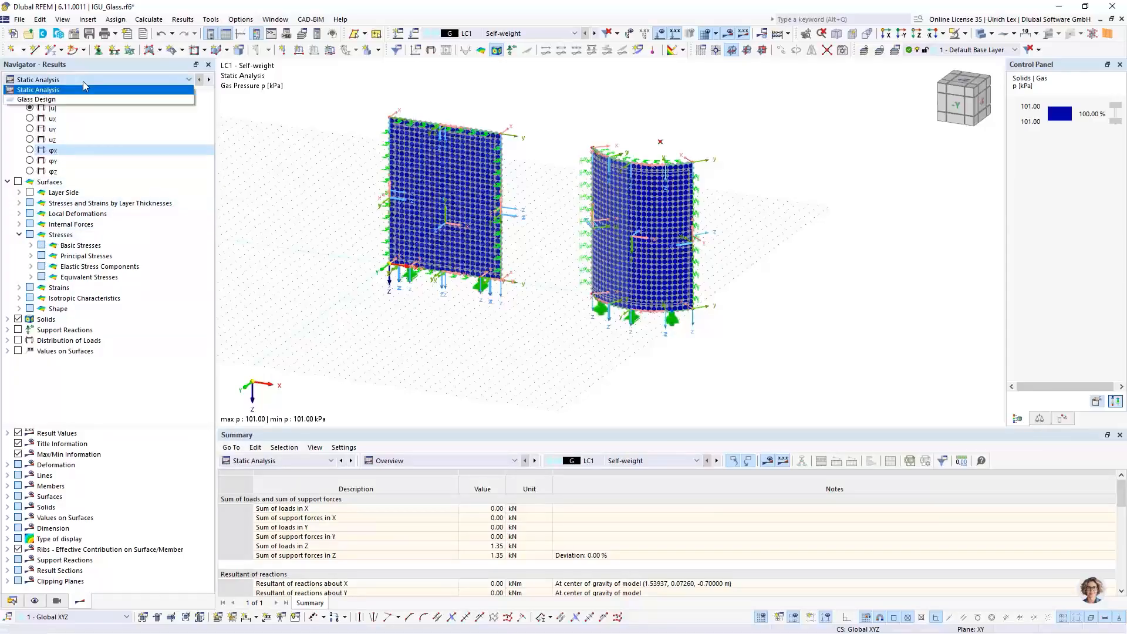
pyautogui.click(62, 99)
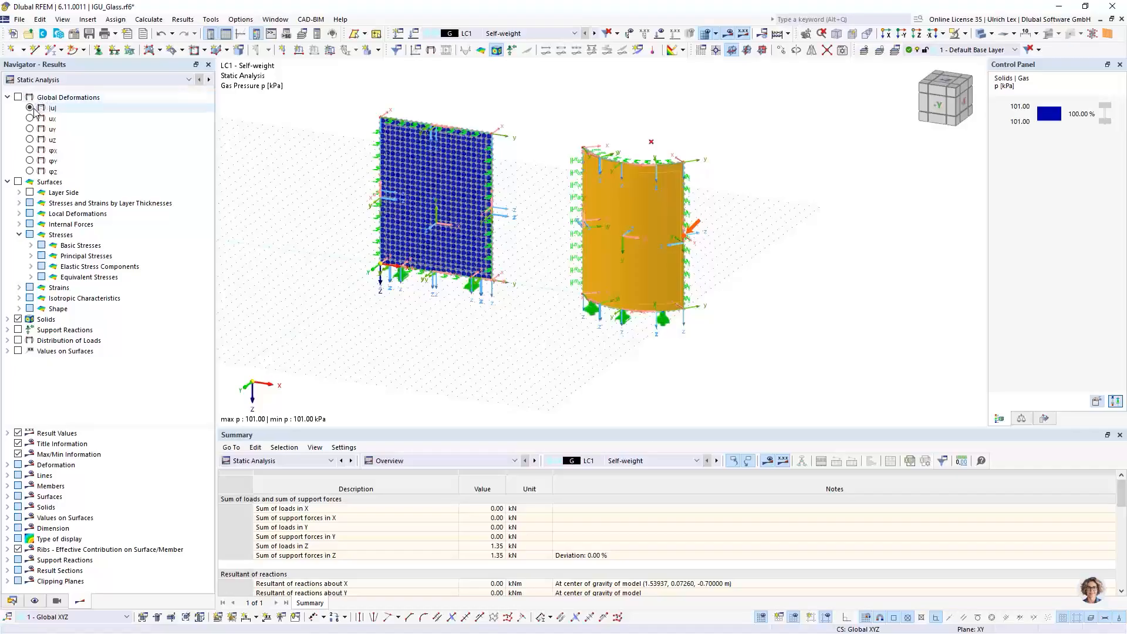
# Display the global deformations |u| for LC1 and hide the mesh on the surfaces and in the solids.
pyautogui.click(19, 97)
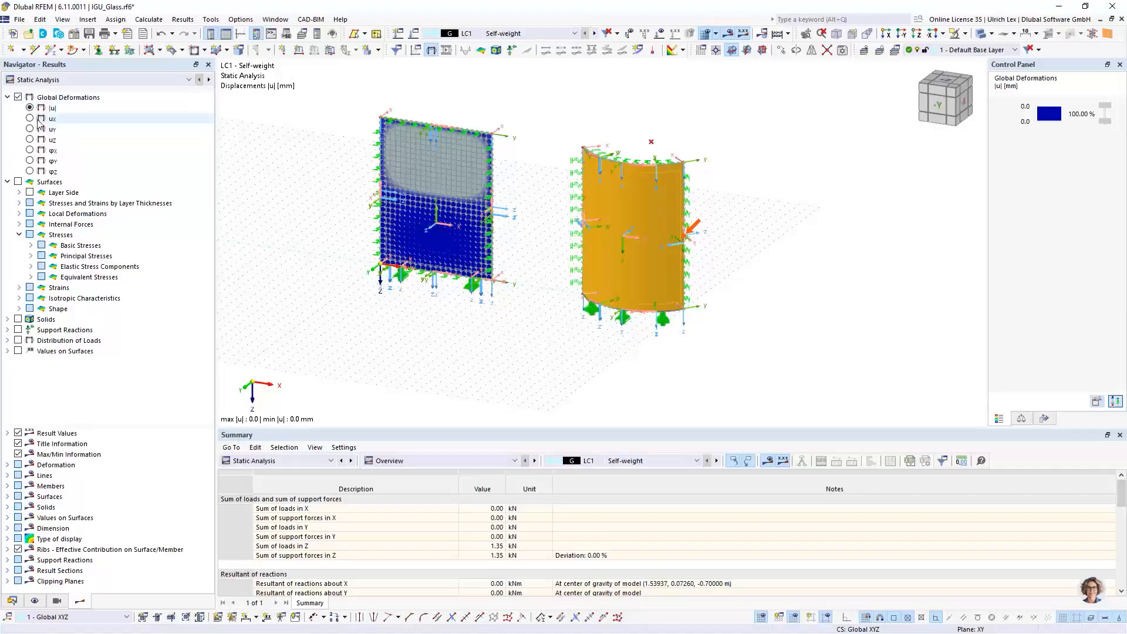
pyautogui.click(980, 35)
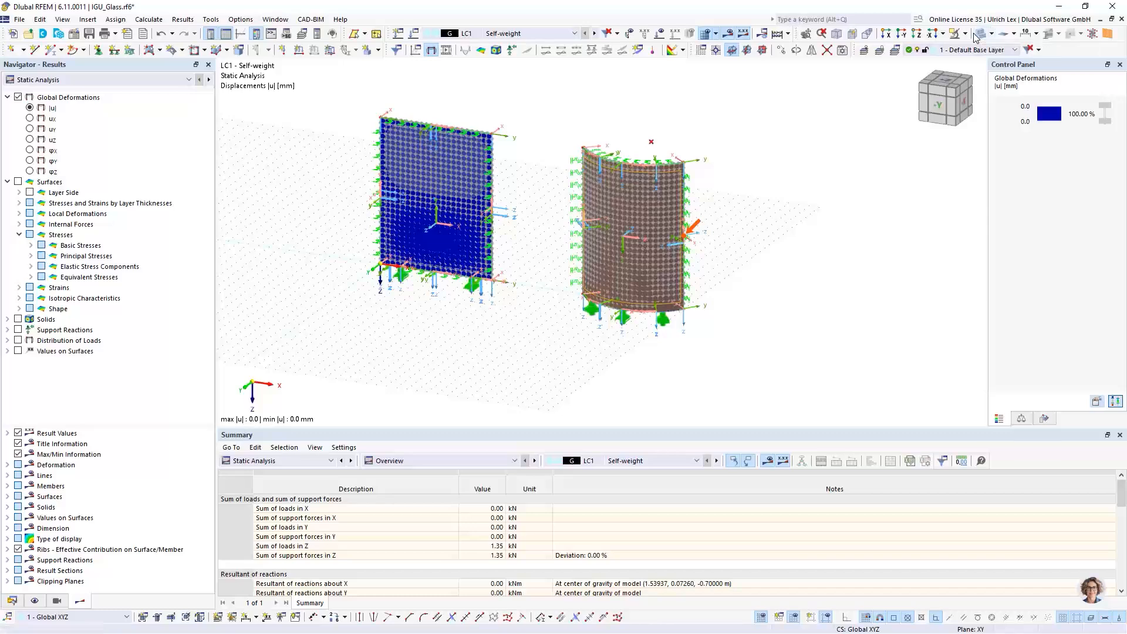
pyautogui.click(35, 601)
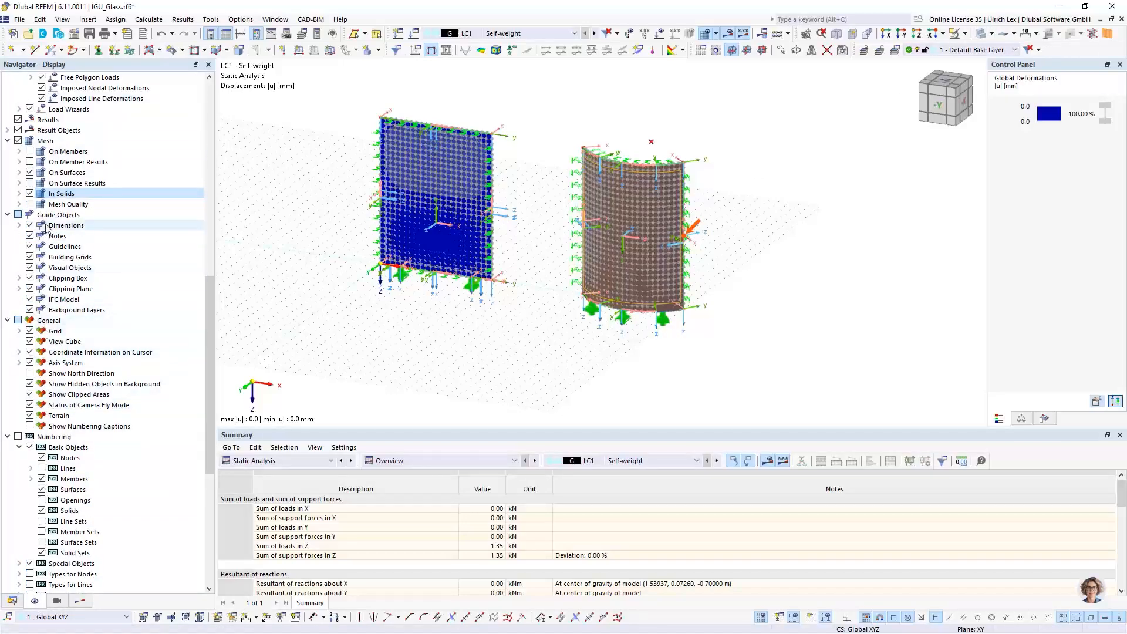
pyautogui.click(30, 173)
pyautogui.click(30, 172)
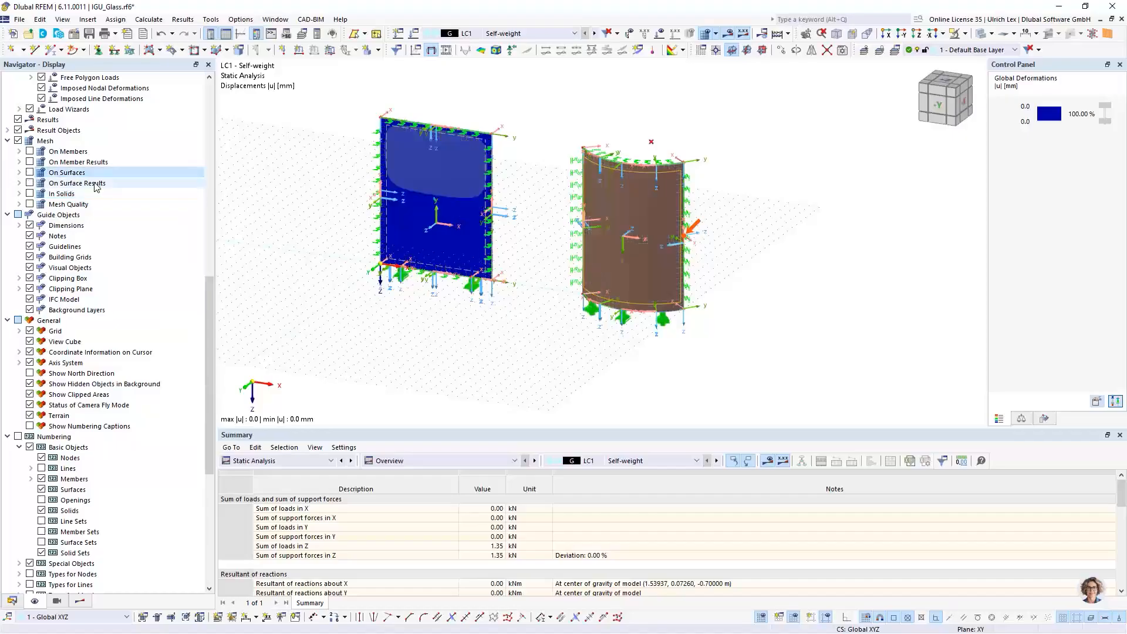
pyautogui.click(30, 172)
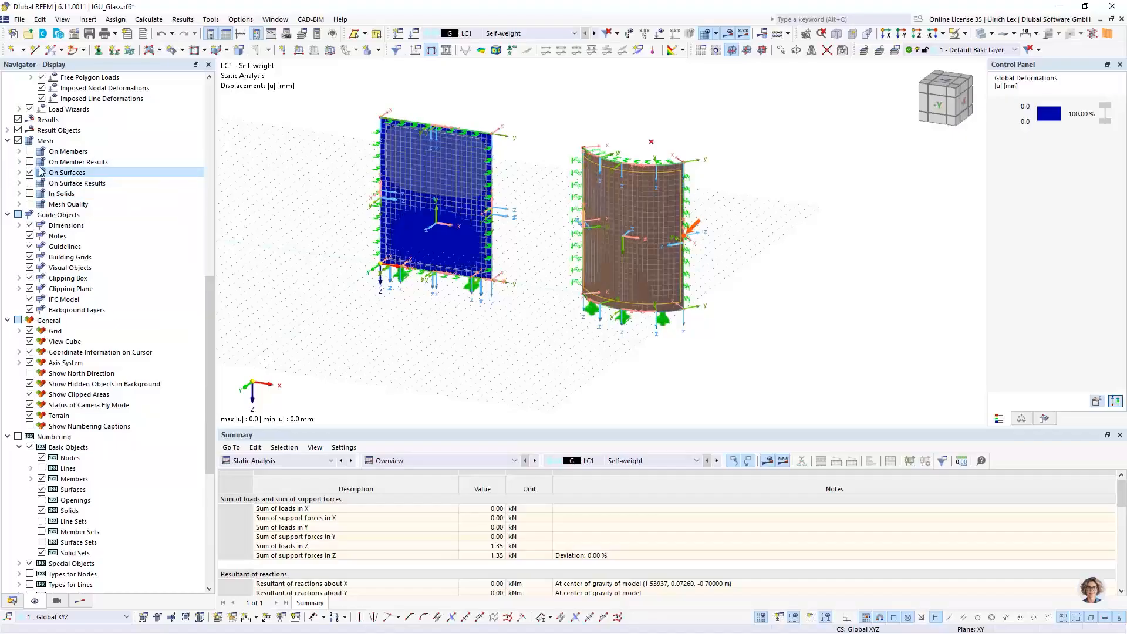
pyautogui.click(706, 34)
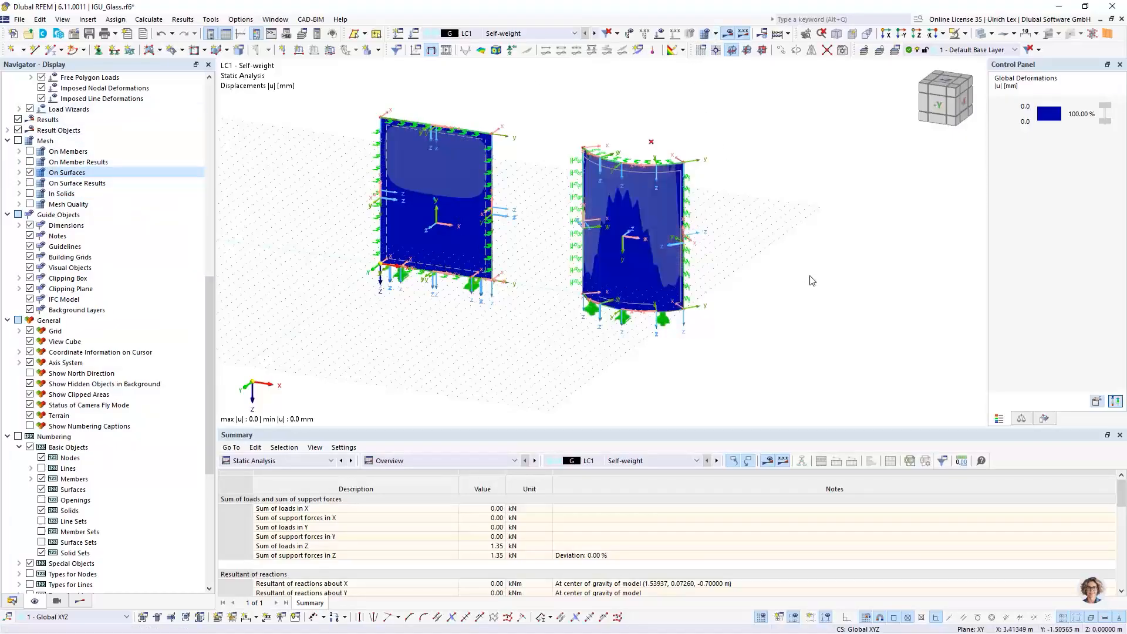
# Select the entire curved glass unit and isolate it in visibility mode, leaving the flat unit only in the background.
pyautogui.keyDown('ctrl'); pyautogui.moveTo(826, 290); pyautogui.dragTo(802, 286, button='middle'); pyautogui.keyUp('ctrl')
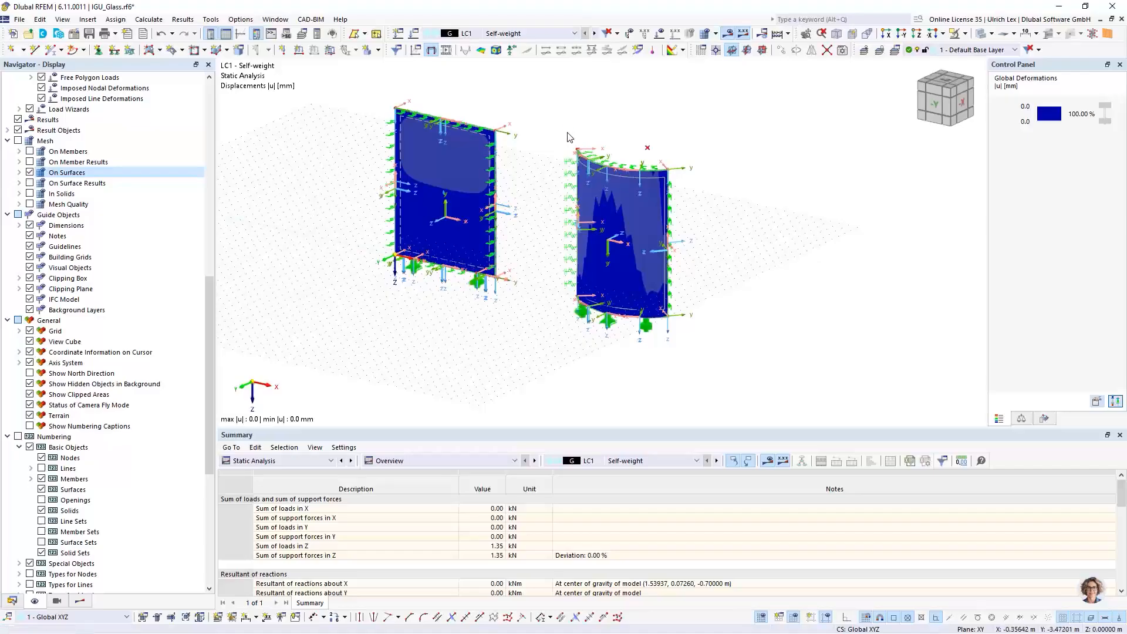
pyautogui.moveTo(547, 111); pyautogui.dragTo(727, 360)
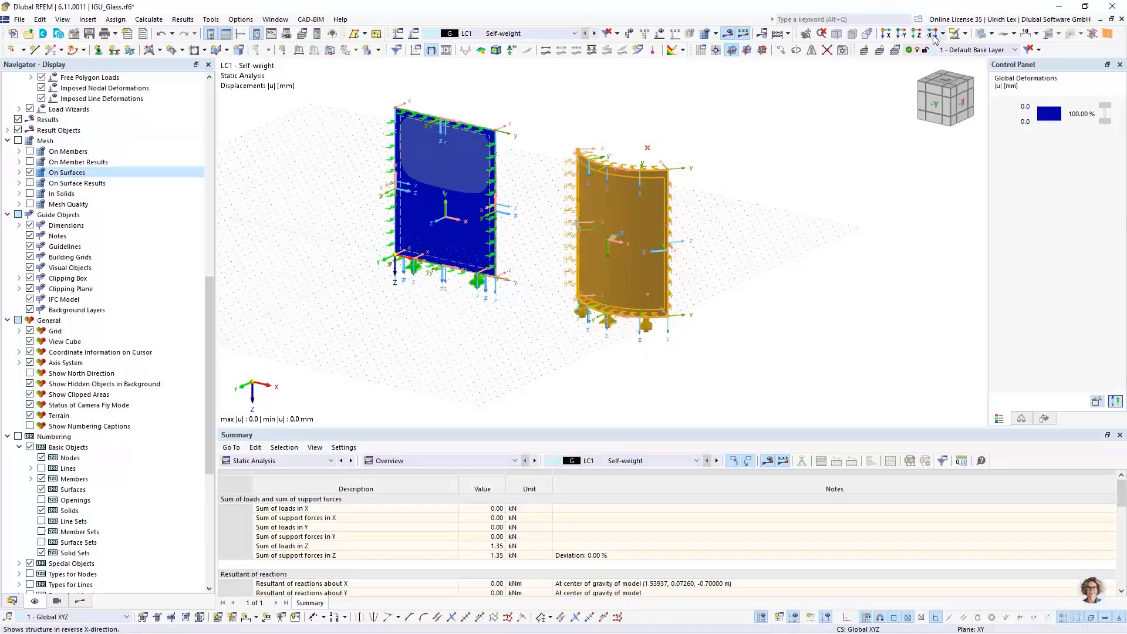
pyautogui.click(965, 34)
pyautogui.click(962, 51)
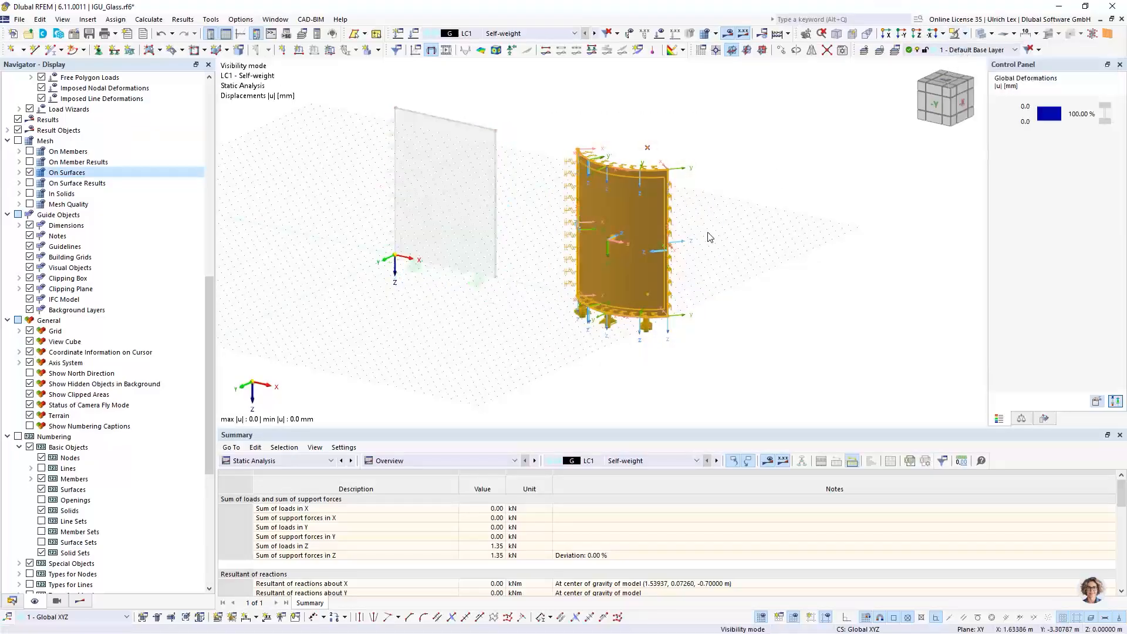
pyautogui.scroll(10, 123, 203)
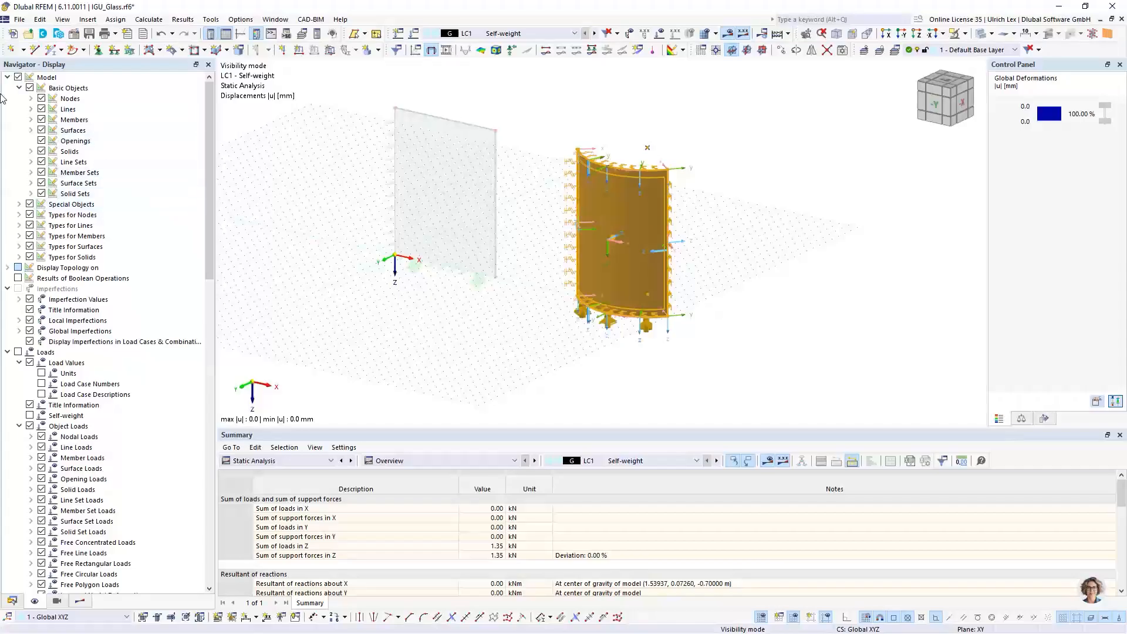
# Show the |u| deformations of the curved unit for load case LC2 and examine the deformed shape from above.
pyautogui.click(86, 605)
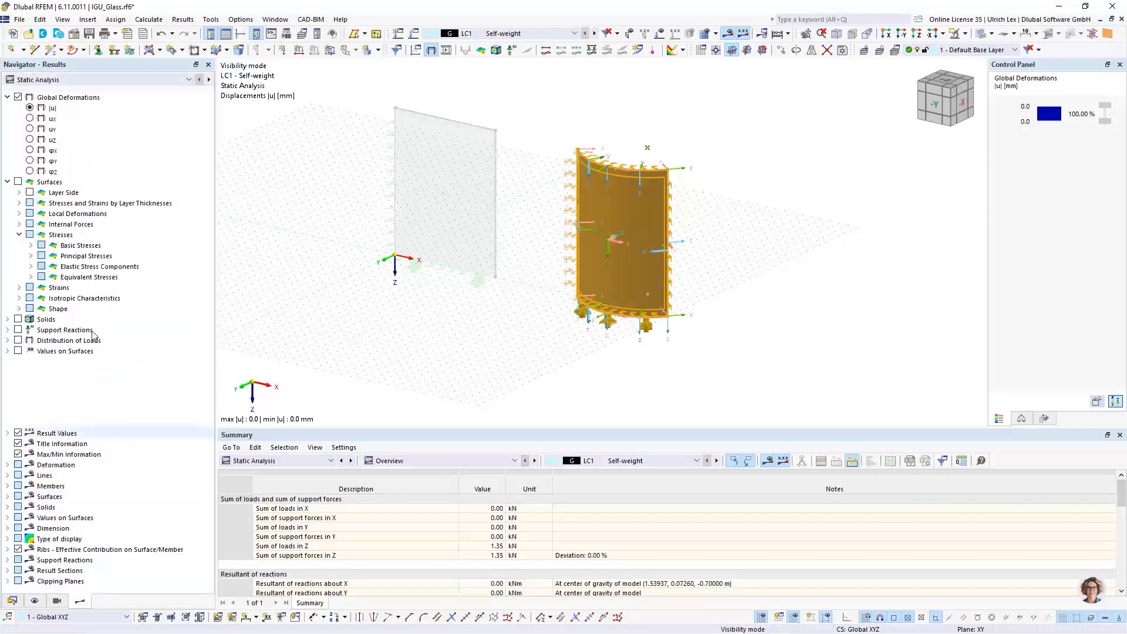
pyautogui.keyDown('ctrl'); pyautogui.moveTo(532, 350); pyautogui.dragTo(560, 364, button='middle'); pyautogui.keyUp('ctrl')
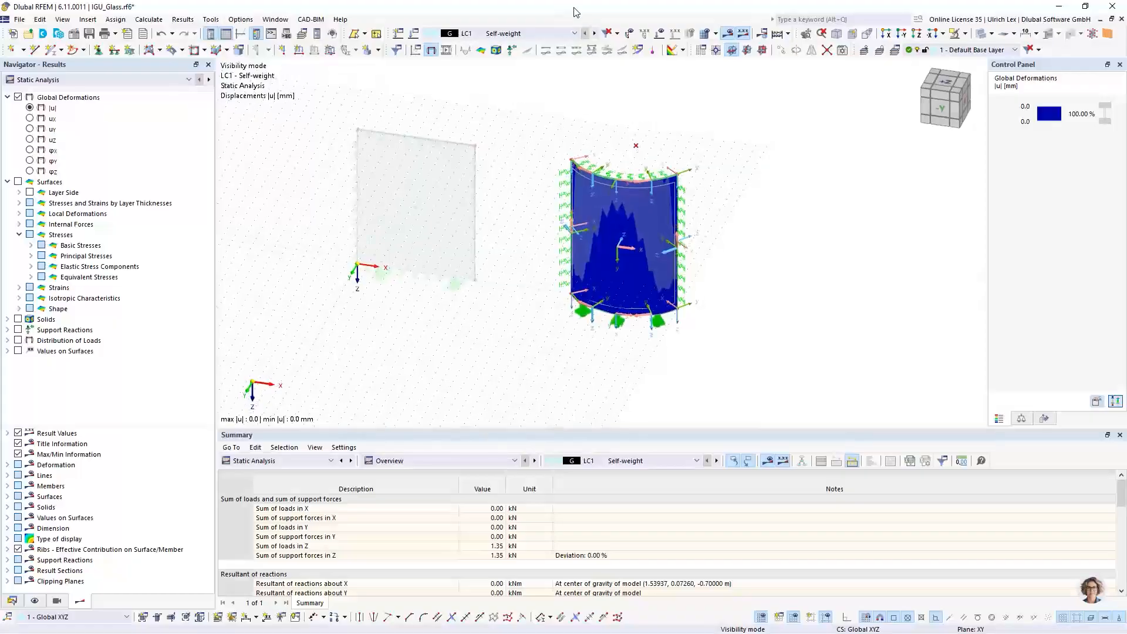
pyautogui.click(594, 33)
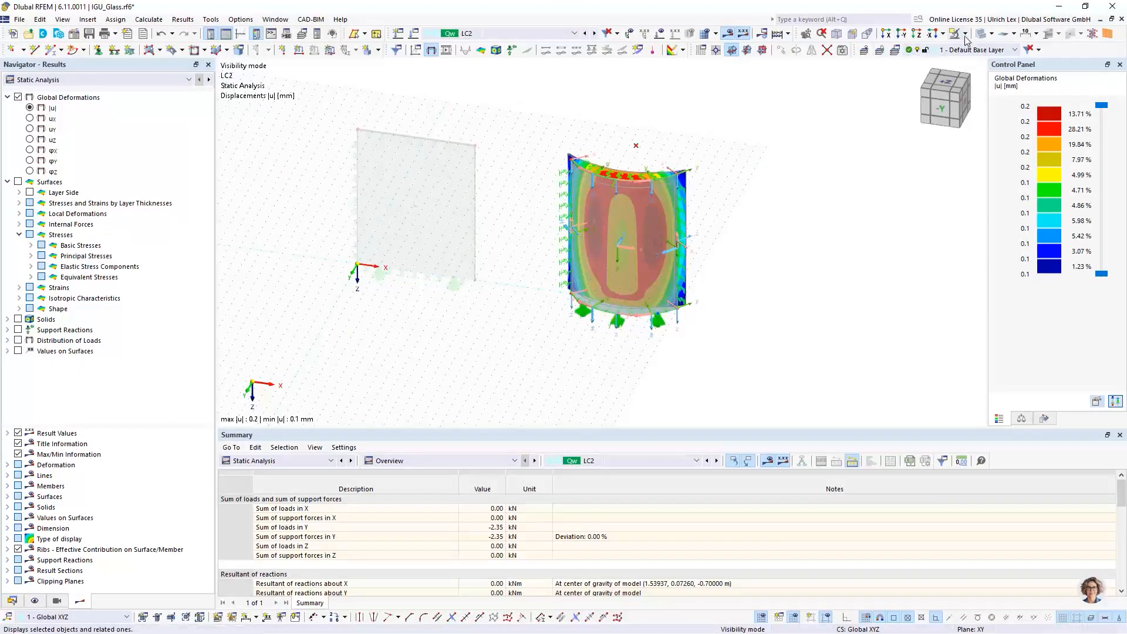
pyautogui.click(981, 34)
pyautogui.keyDown('ctrl'); pyautogui.moveTo(778, 309); pyautogui.dragTo(798, 380, button='middle'); pyautogui.keyUp('ctrl')
pyautogui.keyDown('ctrl'); pyautogui.moveTo(747, 175); pyautogui.dragTo(669, 238, button='middle'); pyautogui.keyUp('ctrl')
pyautogui.scroll(3, 649, 237)
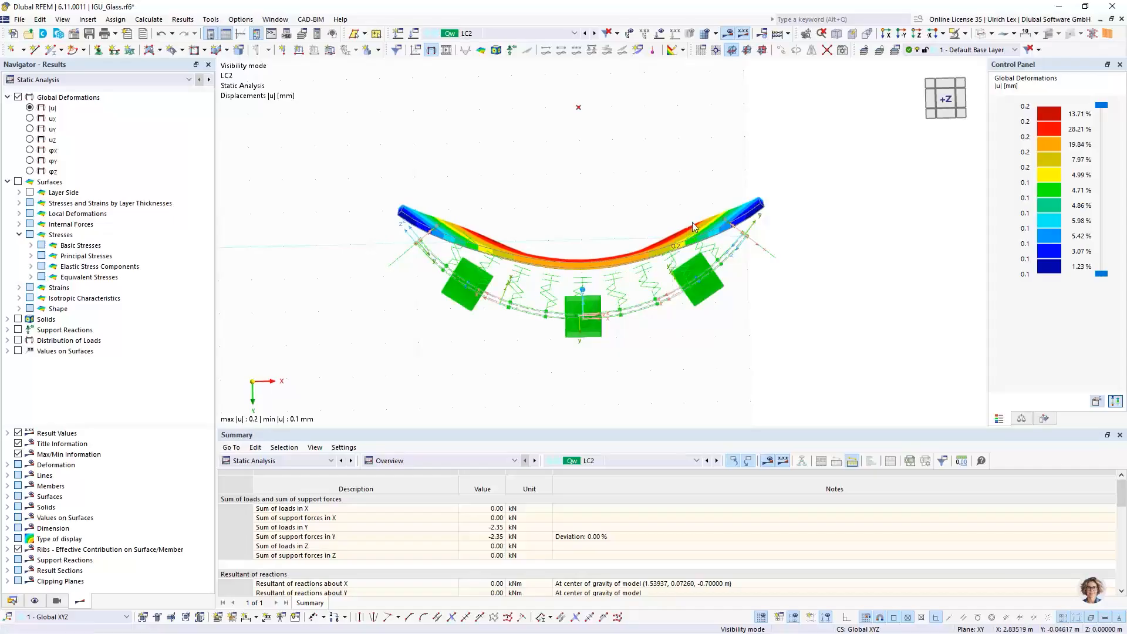
pyautogui.scroll(-3, 776, 251)
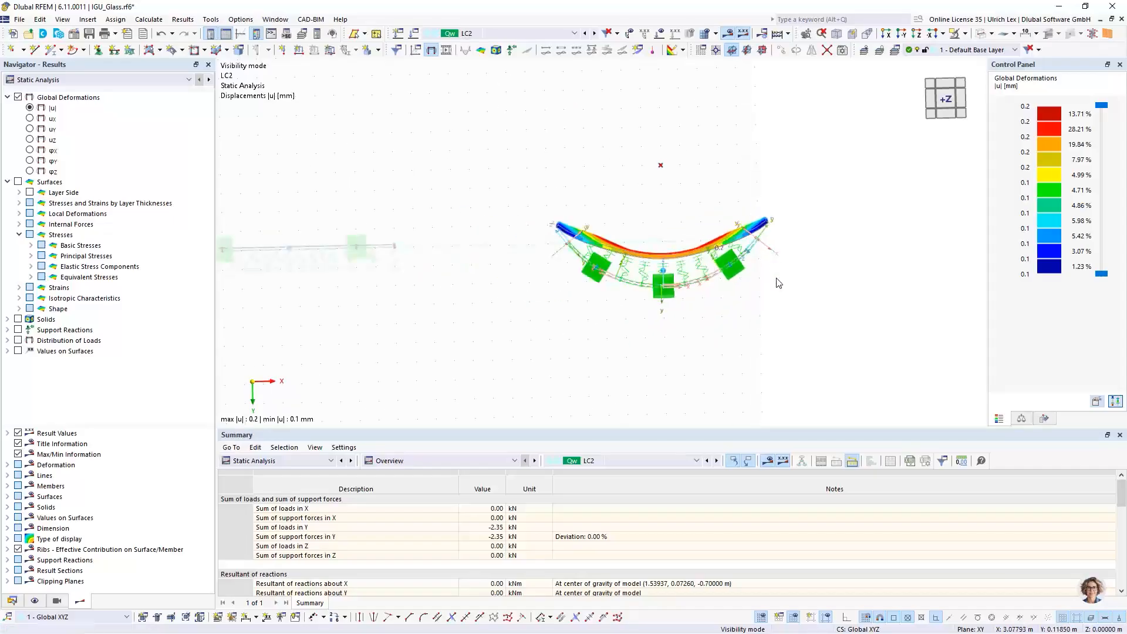
pyautogui.keyDown('ctrl'); pyautogui.moveTo(783, 383); pyautogui.dragTo(720, 202, button='middle'); pyautogui.keyUp('ctrl')
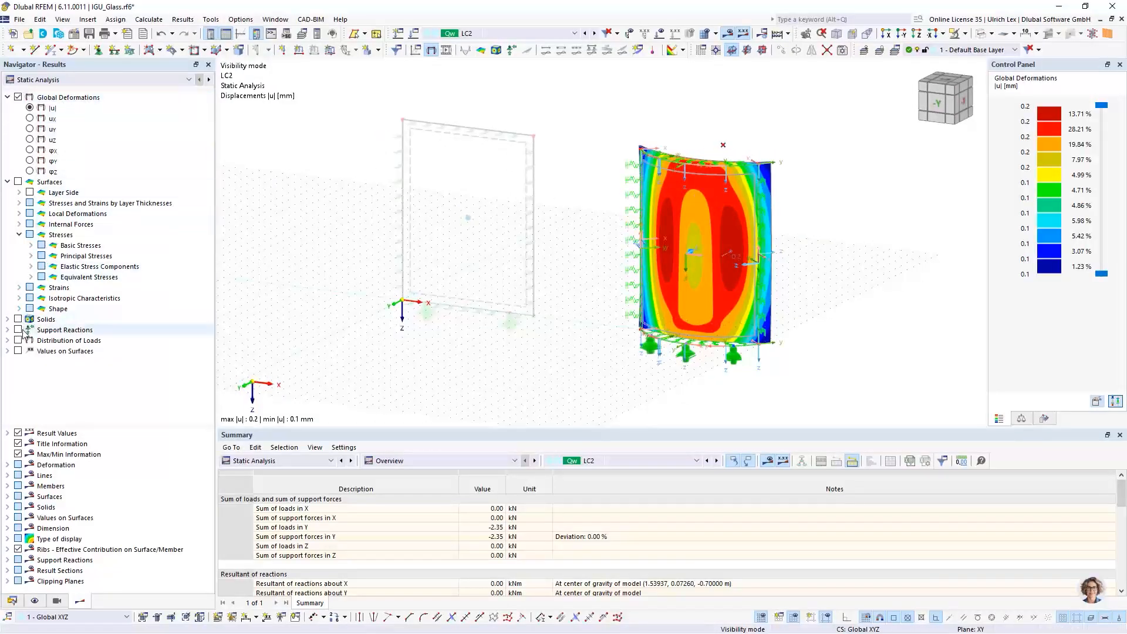
# Review the LC2 gas results of the curved unit's solid: gas pressure p, gas overpressure and gas temperature T.
pyautogui.click(7, 319)
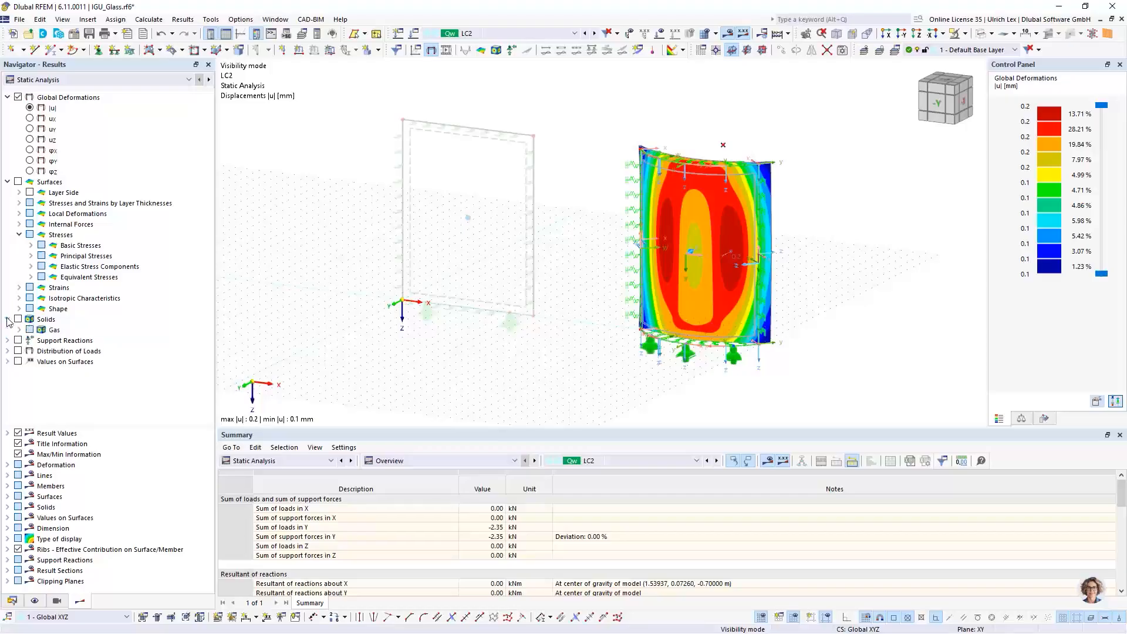
pyautogui.click(19, 330)
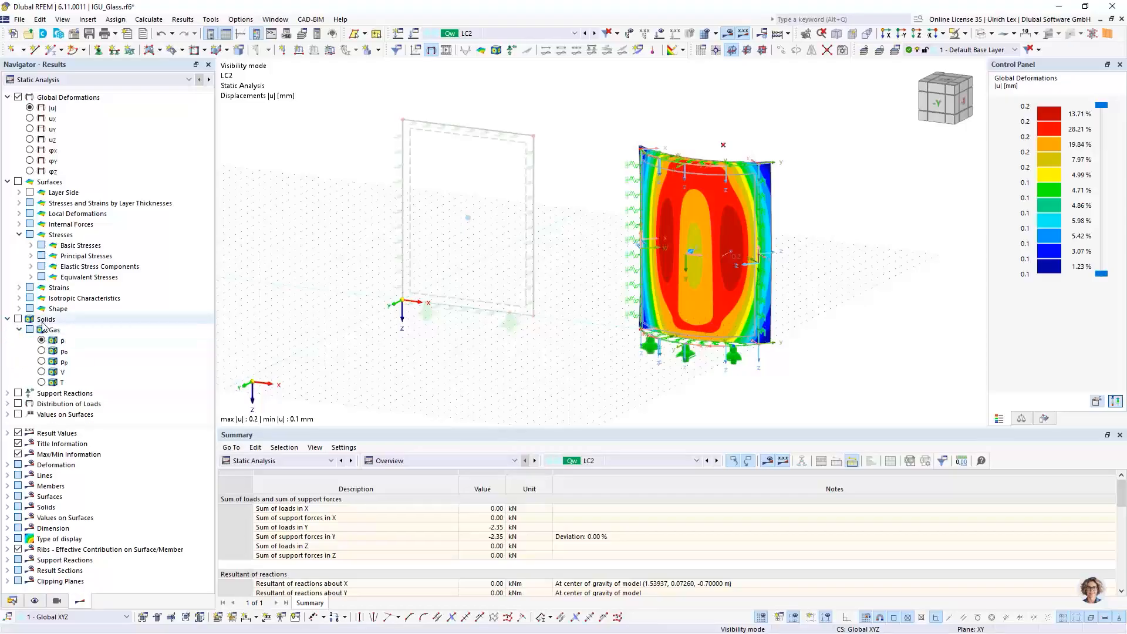
pyautogui.click(41, 341)
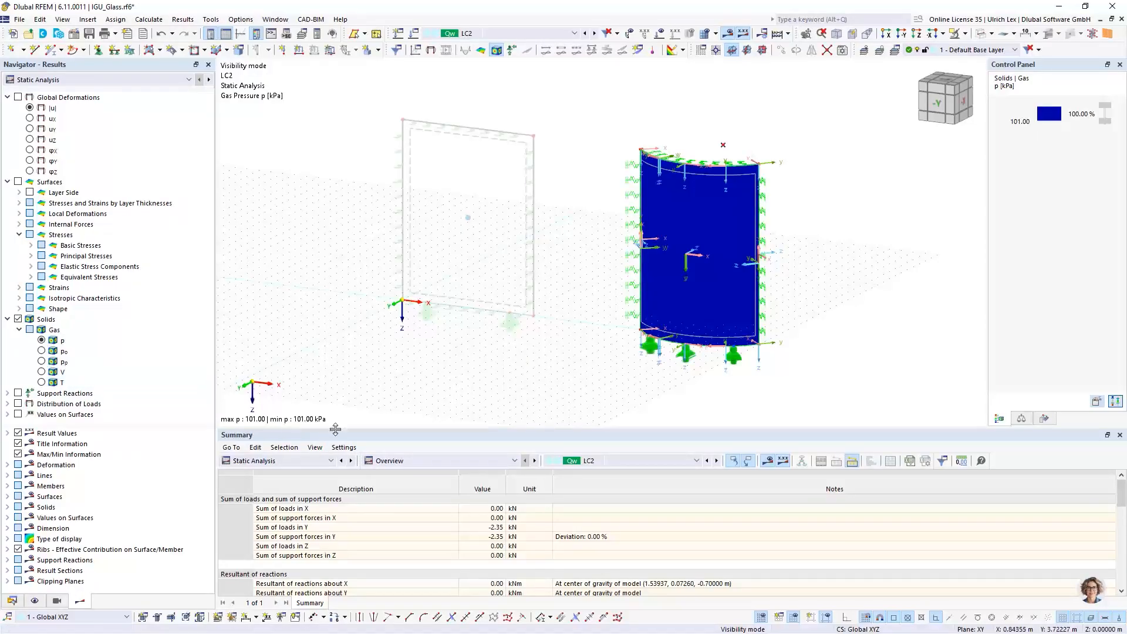
pyautogui.click(42, 351)
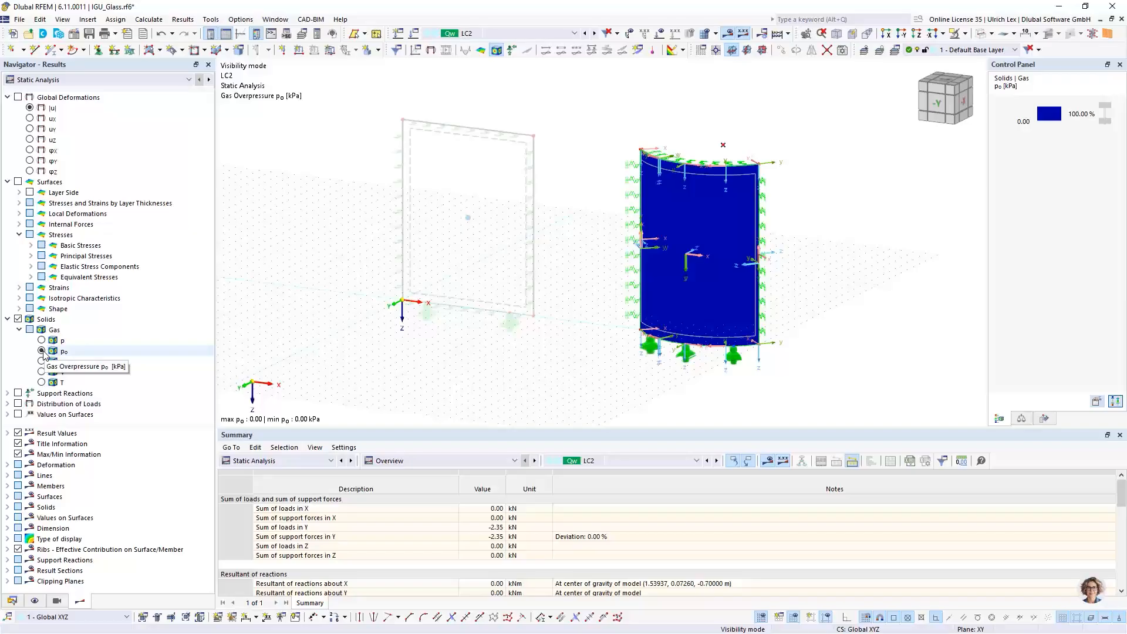
pyautogui.click(42, 383)
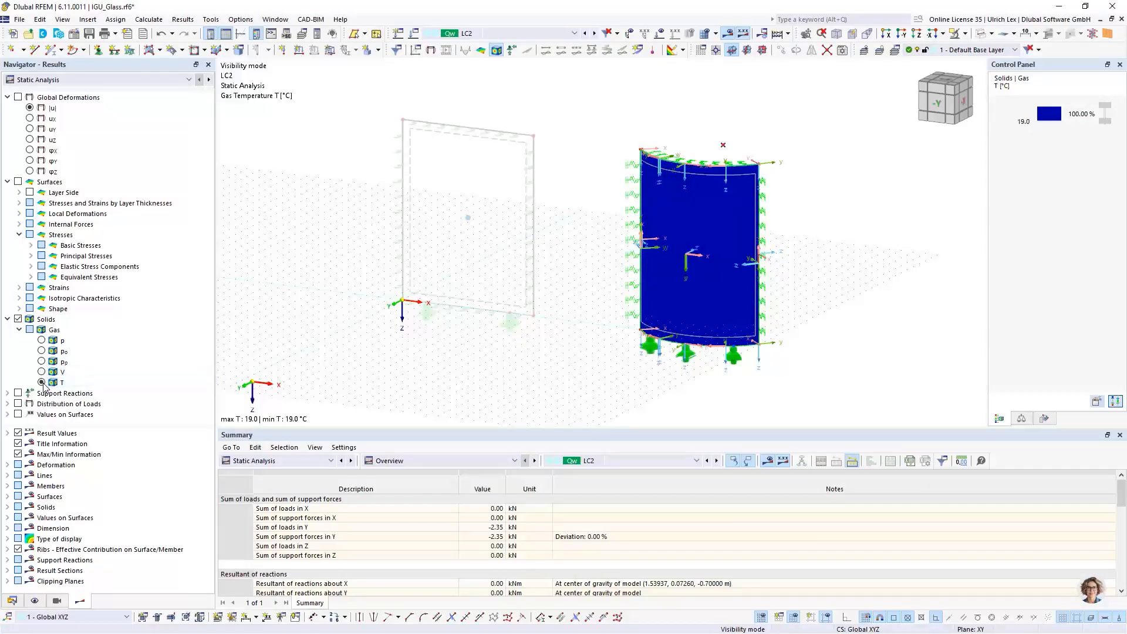
# Compare the gas temperature T in the curved unit for load cases LC5 and LC4.
pyautogui.click(513, 34)
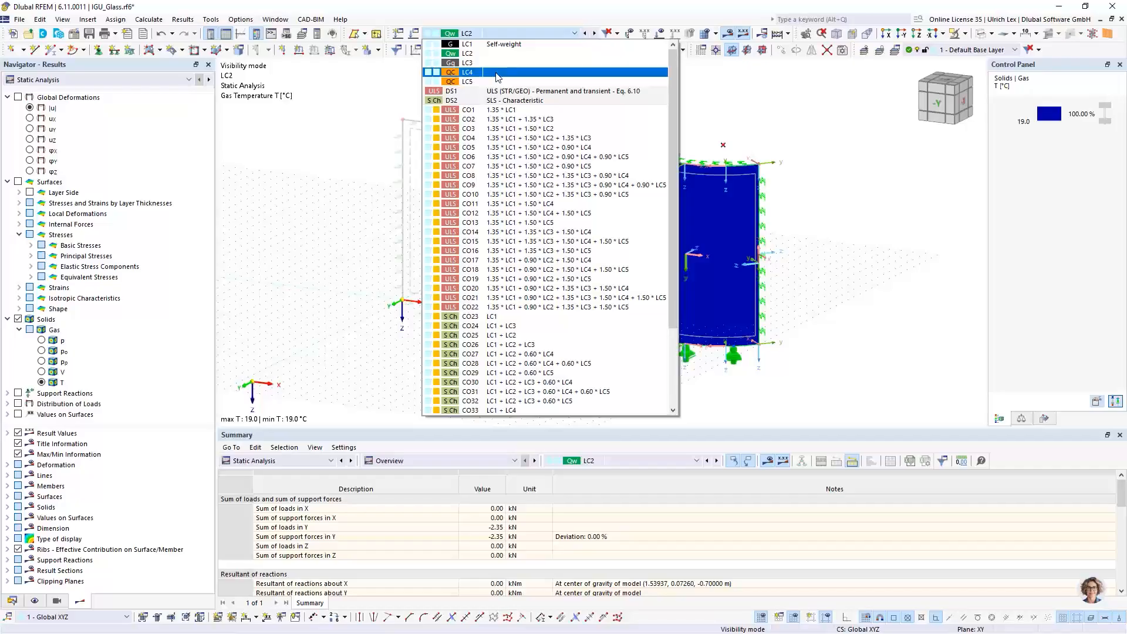
pyautogui.click(498, 81)
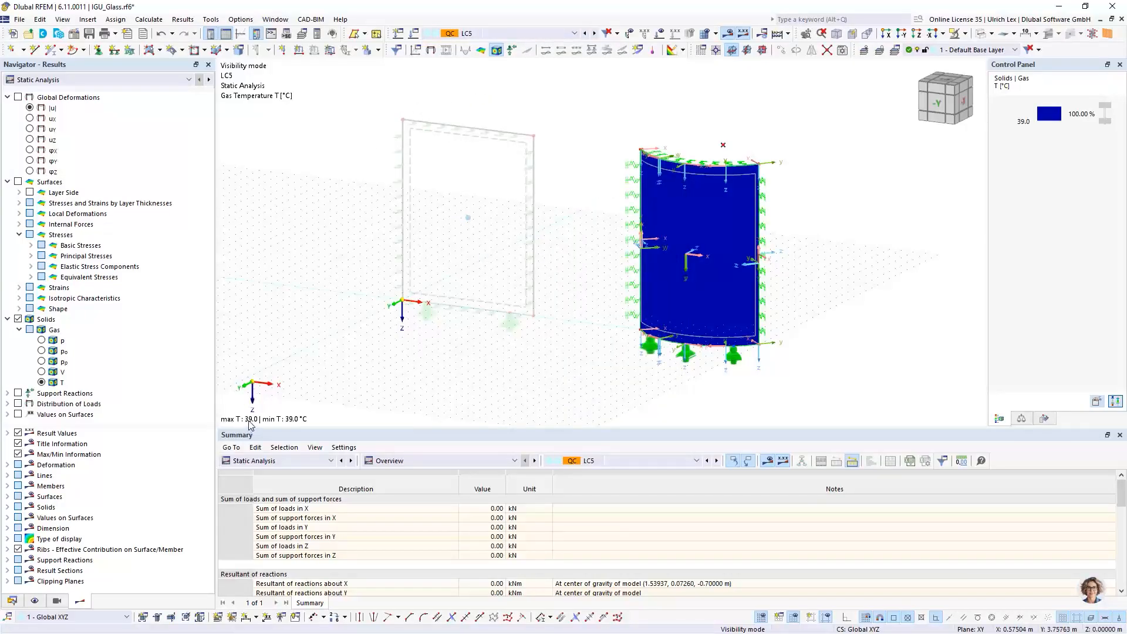
pyautogui.click(505, 34)
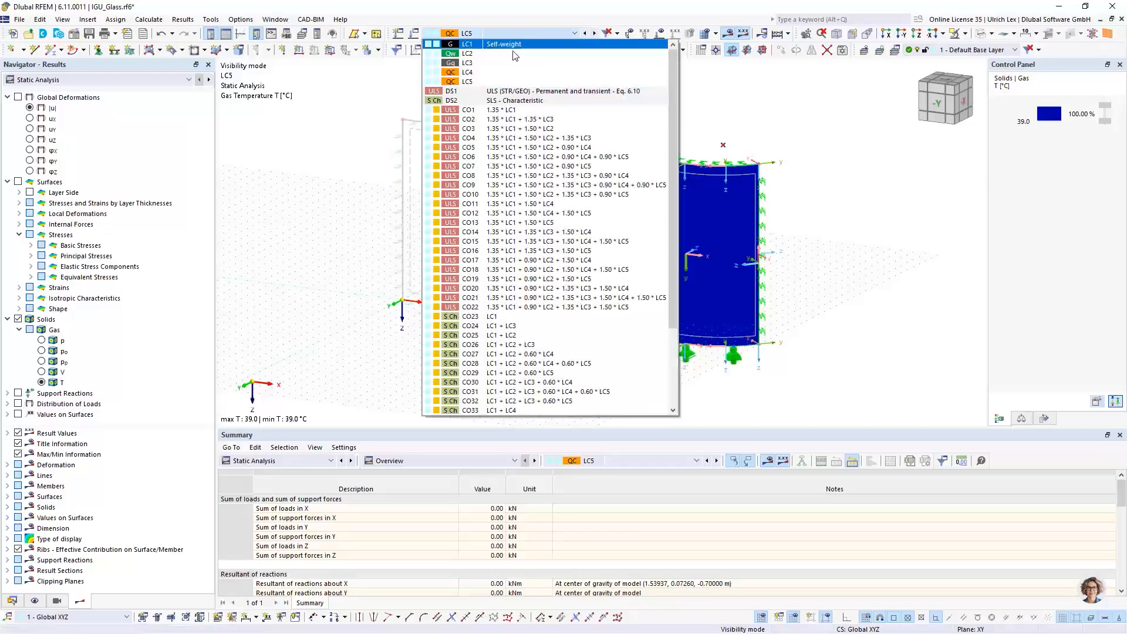
pyautogui.click(498, 72)
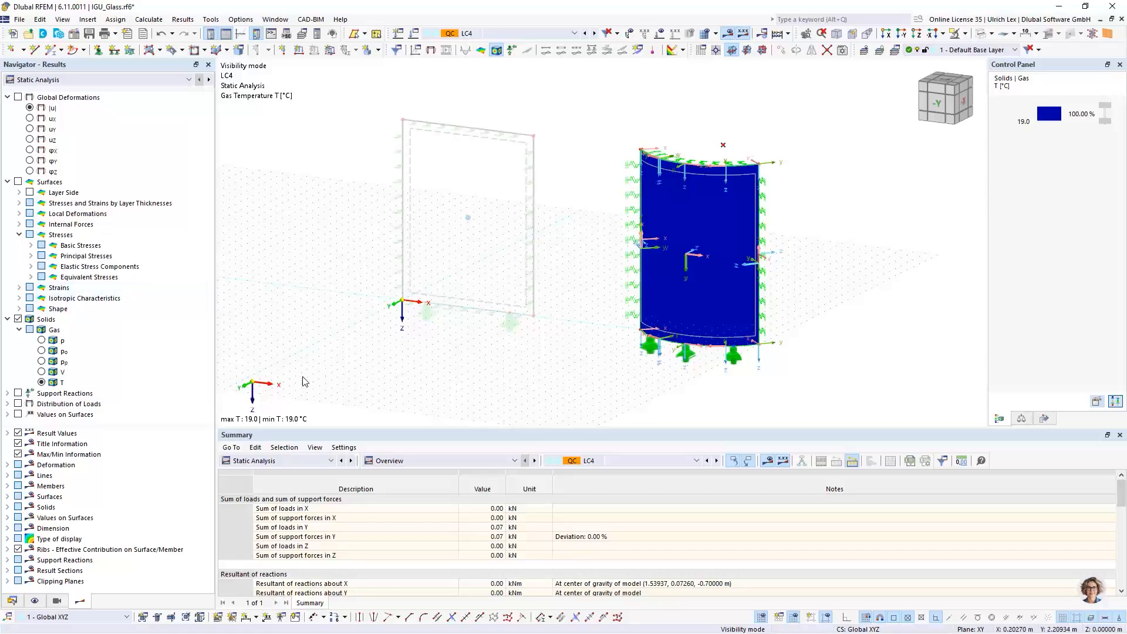
# Show the Glass Design results with the table of design ratios on surfaces by design situation, and enlarge the table area.
pyautogui.click(129, 80)
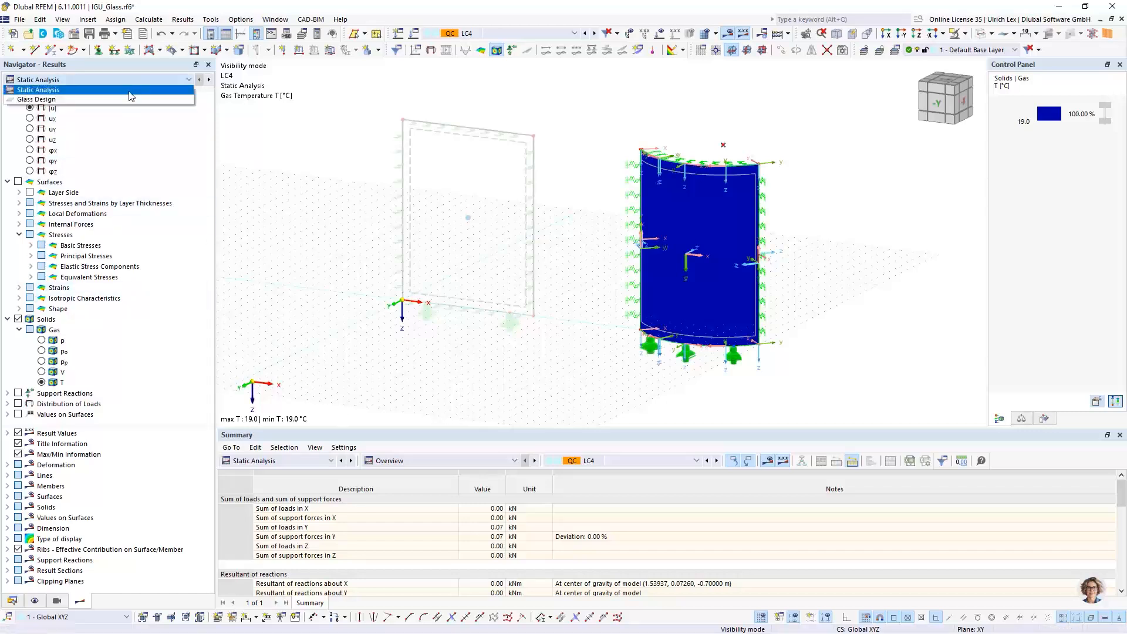
pyautogui.click(71, 99)
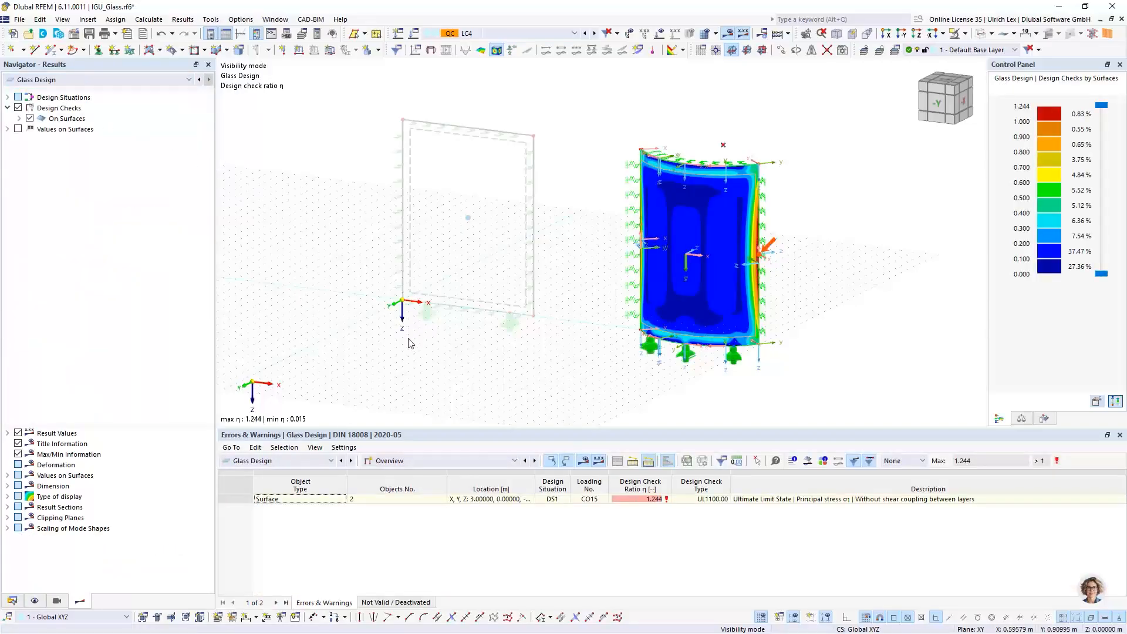
pyautogui.click(420, 461)
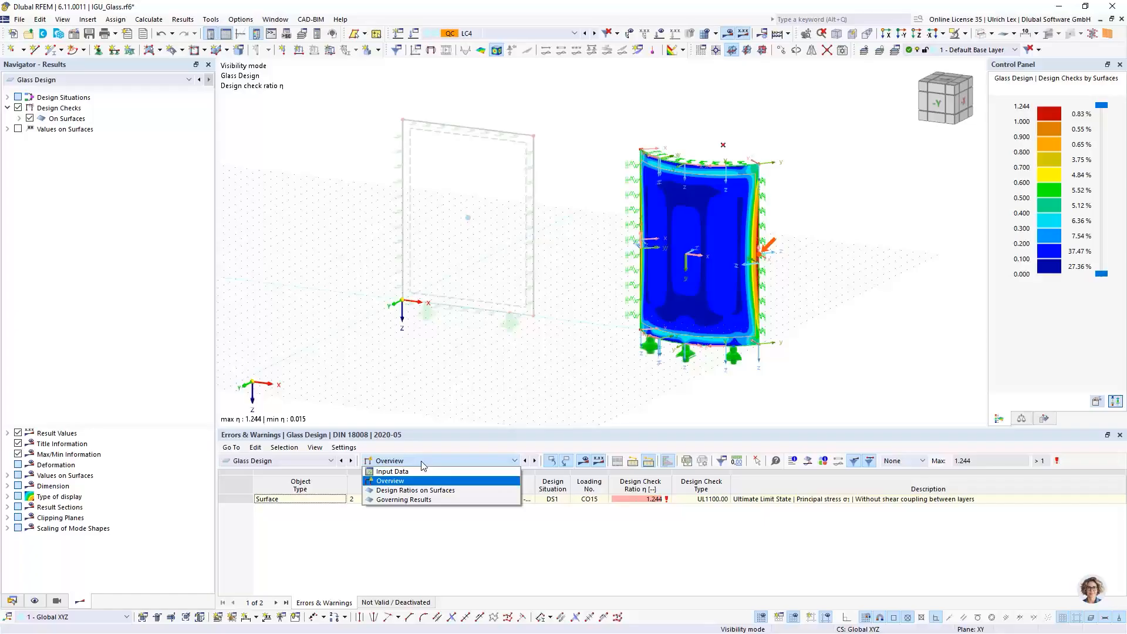
pyautogui.click(454, 490)
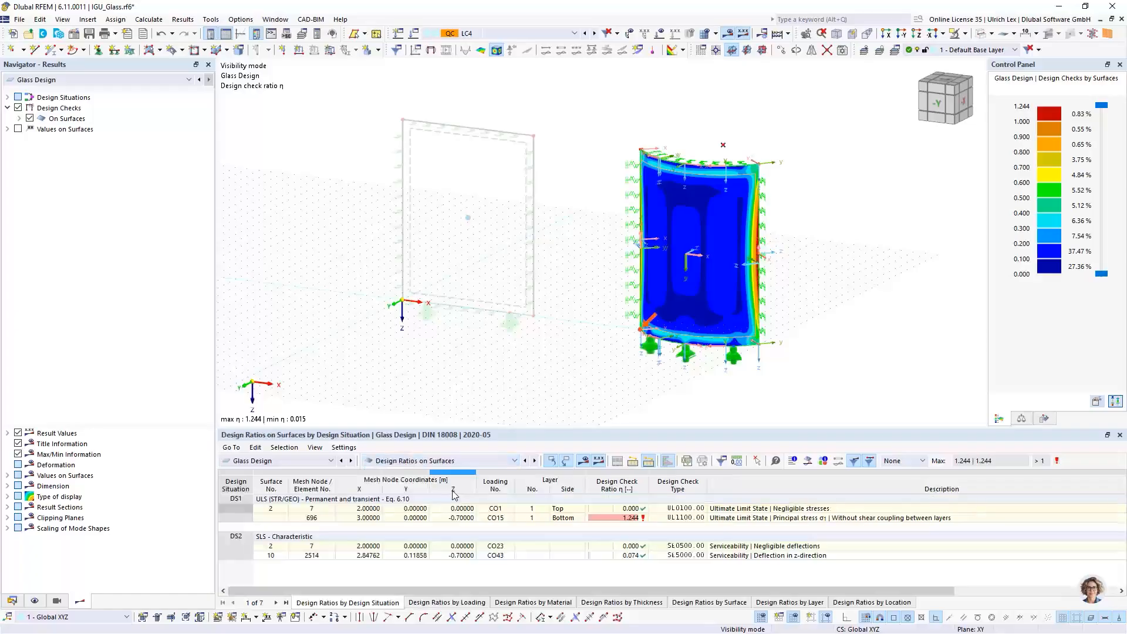
pyautogui.moveTo(521, 428); pyautogui.dragTo(537, 344)
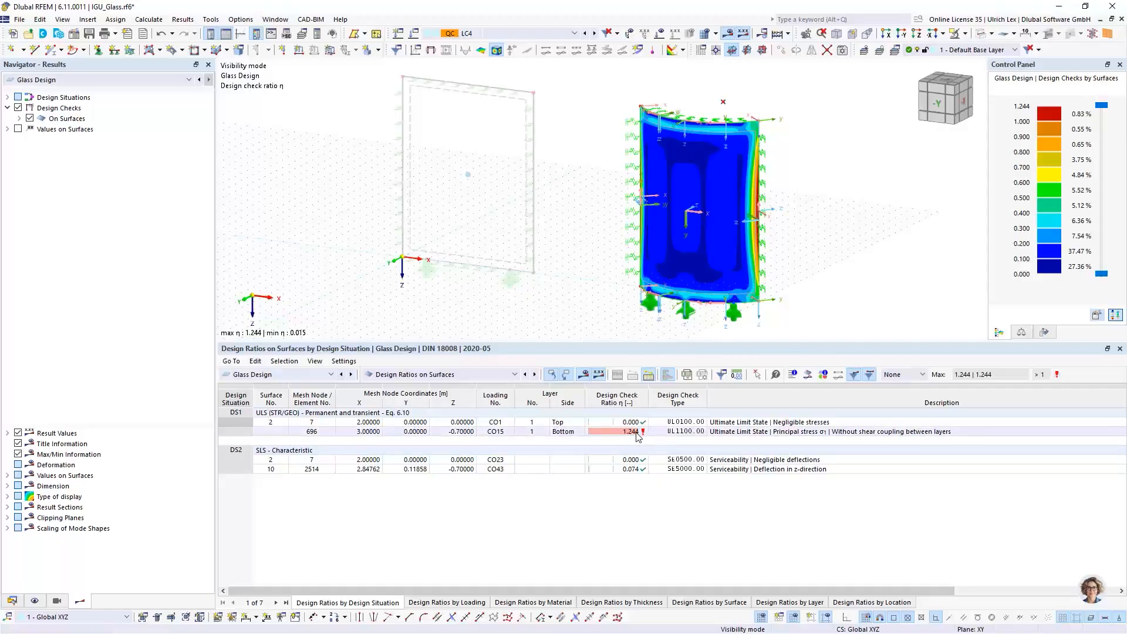
# Examine the overstressed edge of the curved glass and review the design check details of the CO15 principal stress check on surface 2.
pyautogui.scroll(5, 757, 204)
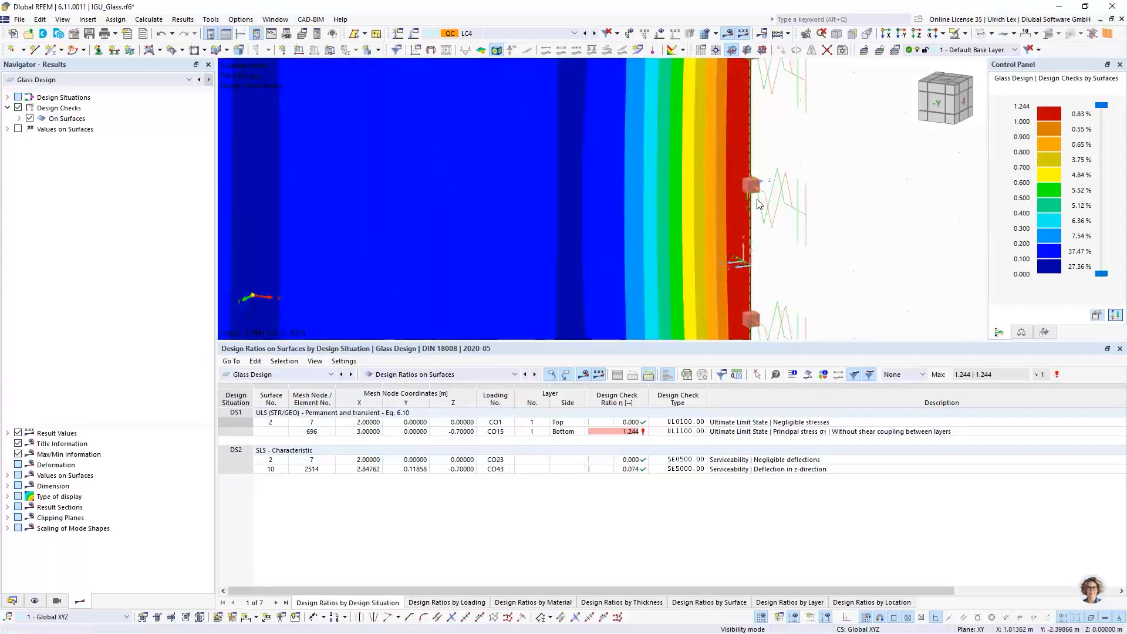
pyautogui.scroll(-5, 699, 184)
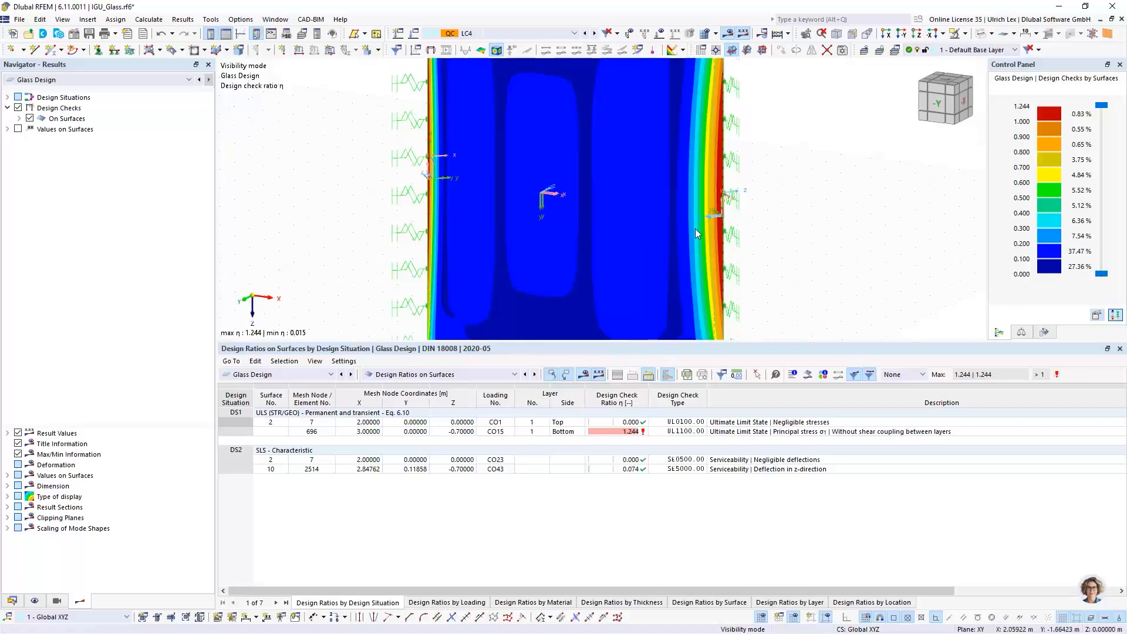
pyautogui.scroll(-3, 561, 170)
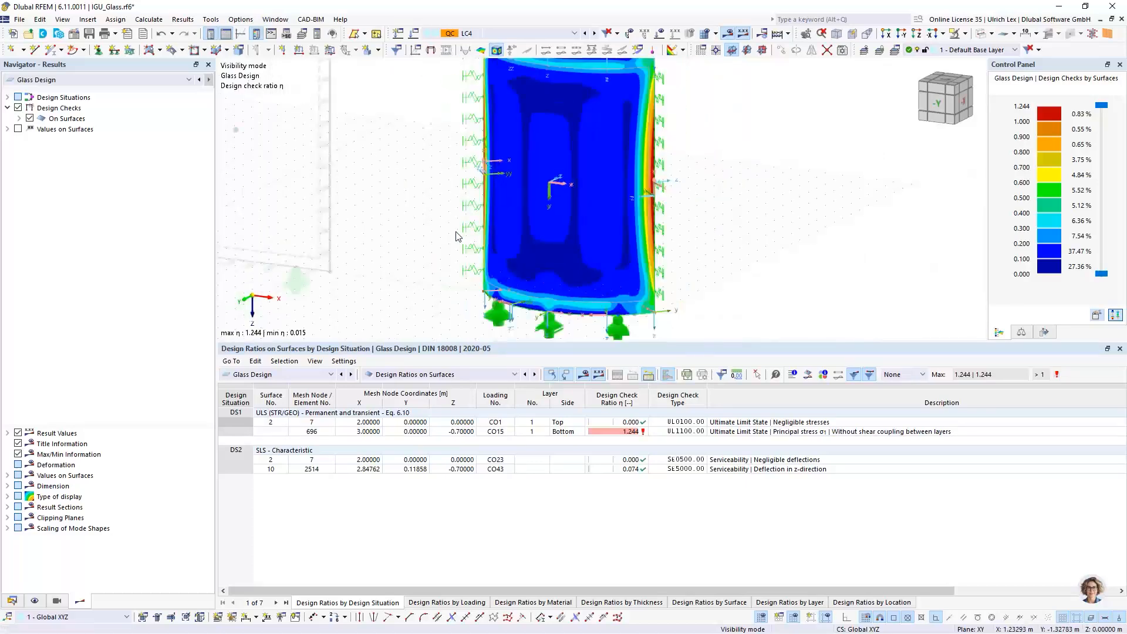
pyautogui.moveTo(418, 257)
pyautogui.keyDown('ctrl'); pyautogui.mouseDown(button='middle')
pyautogui.moveTo(438, 262)
pyautogui.moveTo(423, 258)
pyautogui.mouseUp(button='middle'); pyautogui.keyUp('ctrl')
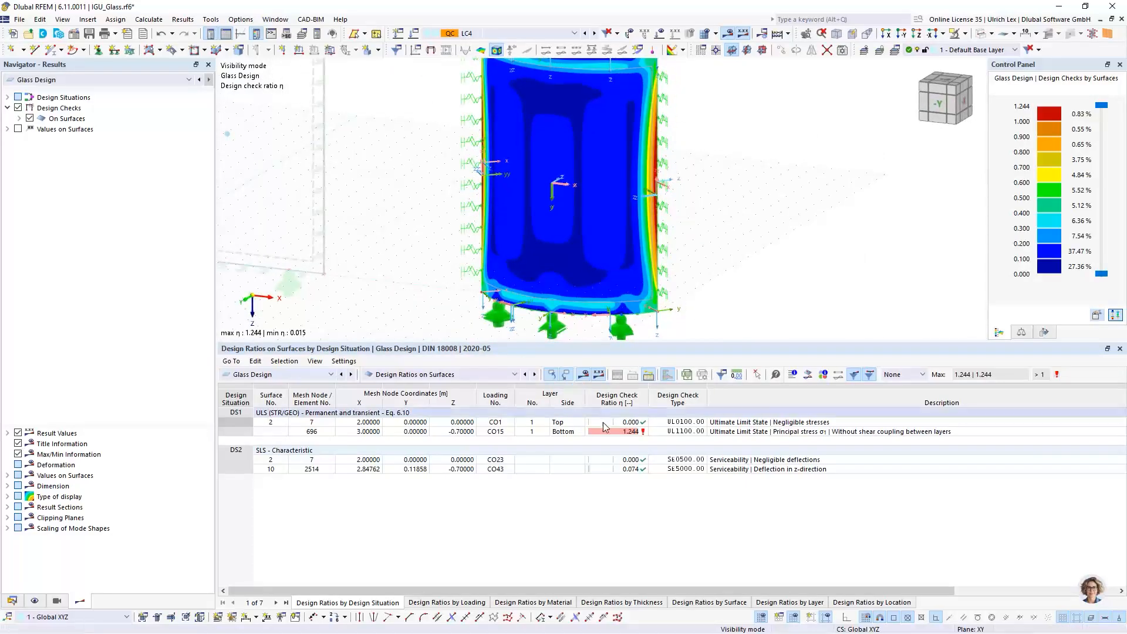
pyautogui.click(614, 433)
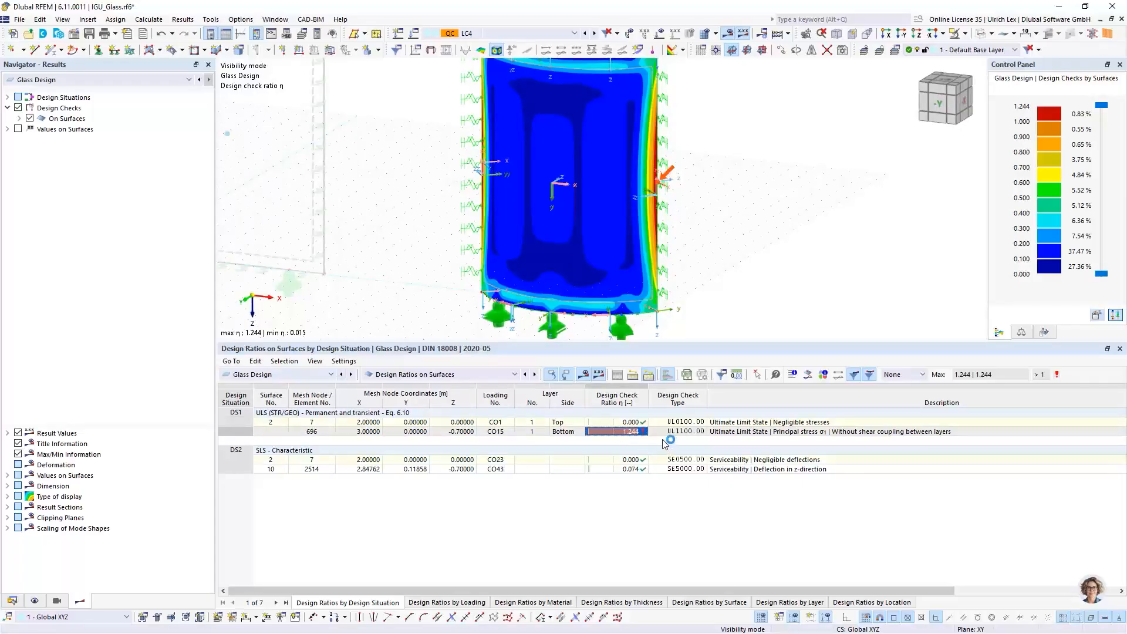
pyautogui.doubleClick(631, 429)
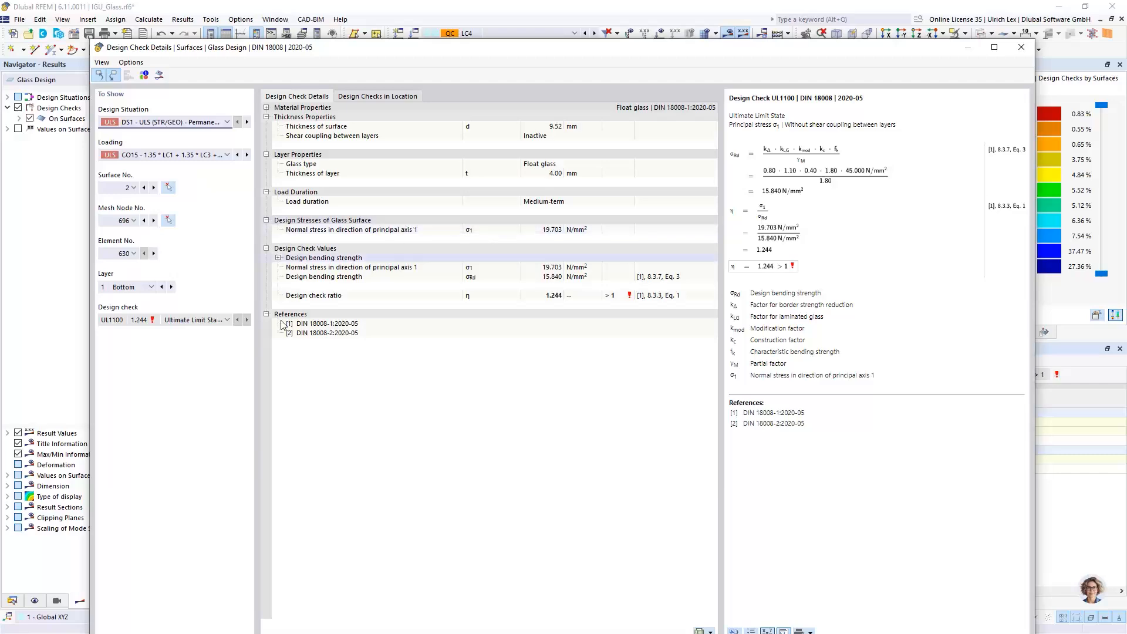
pyautogui.click(1021, 47)
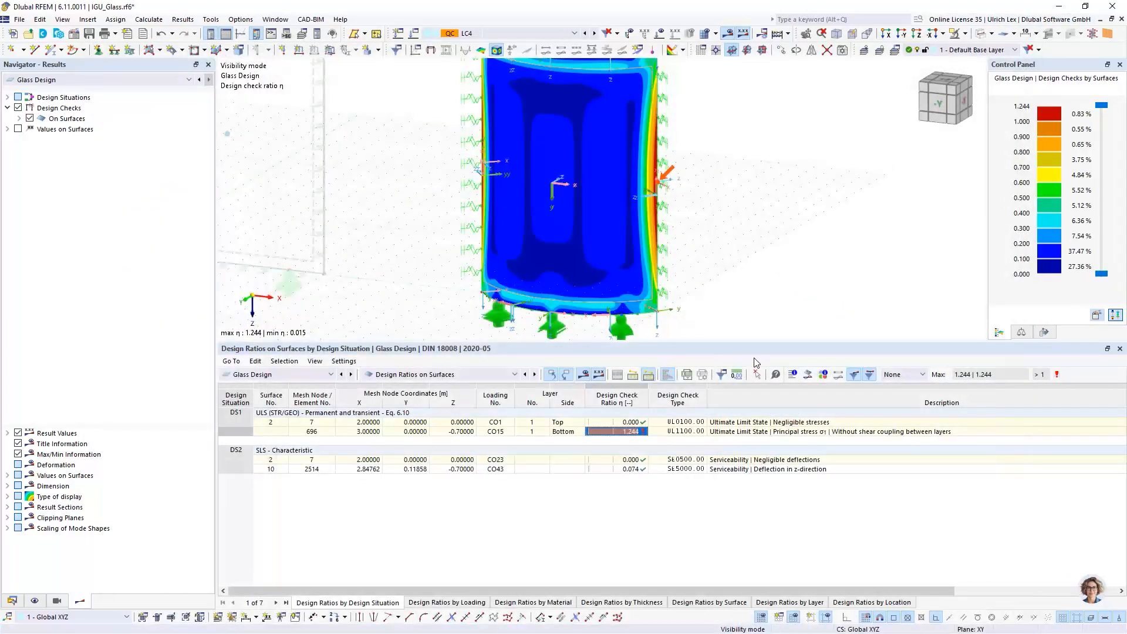
# Review the design ratio diagram through the glass layers at the governing CO15 point of surface 2.
pyautogui.click(808, 375)
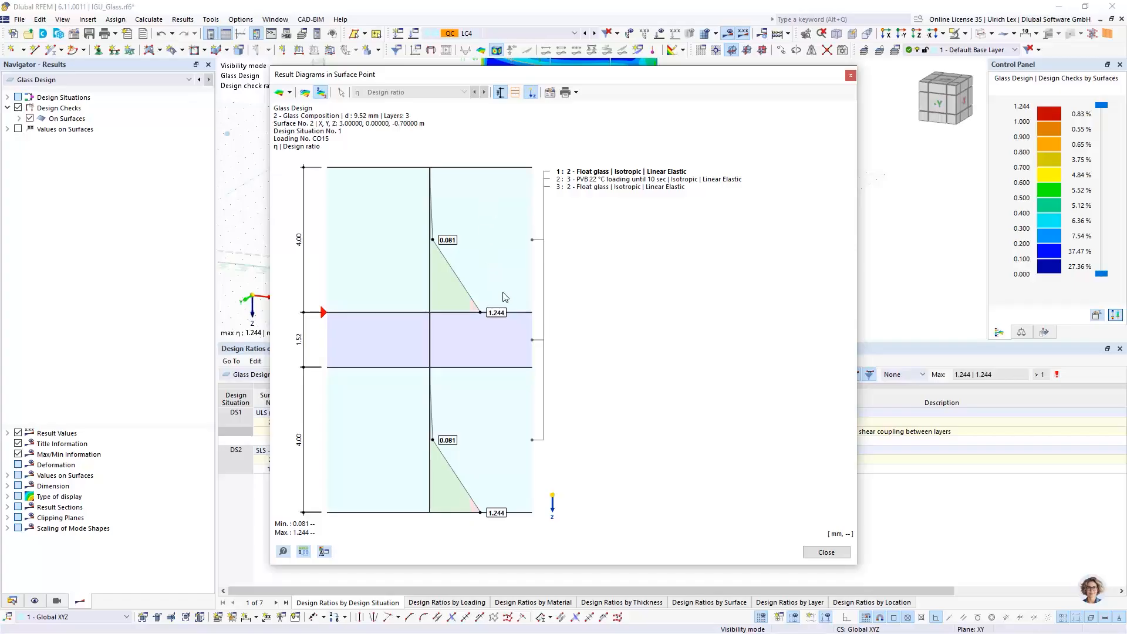
pyautogui.moveTo(510, 78); pyautogui.dragTo(476, 58)
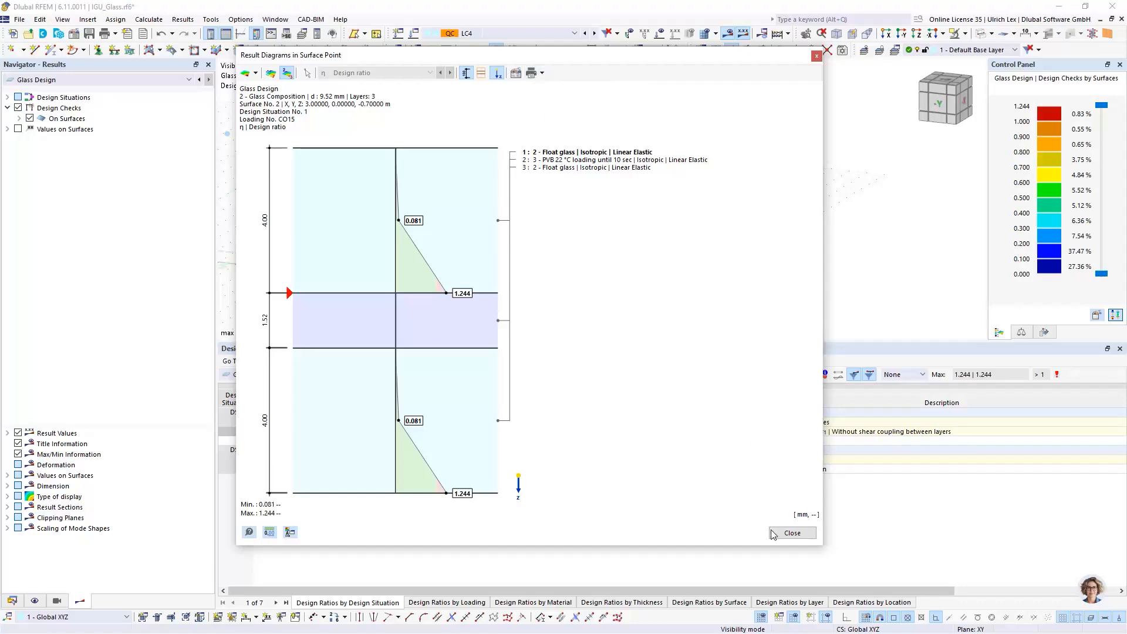
pyautogui.click(793, 532)
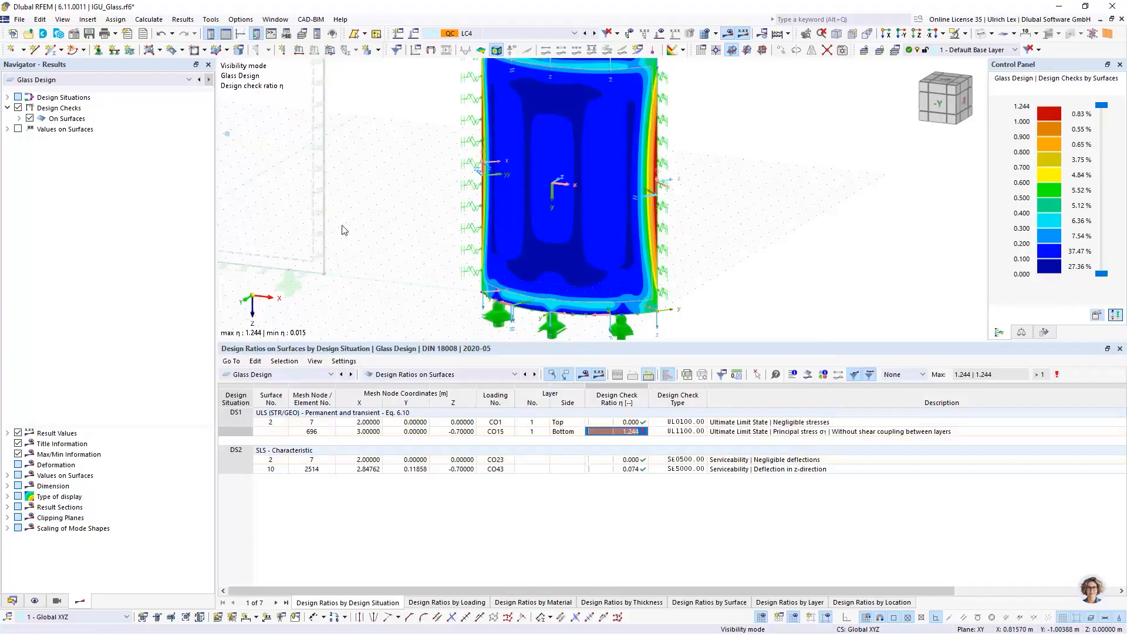
# Create a new printout report without the static analysis results, keeping the glass design items, and save and show it.
pyautogui.click(13, 600)
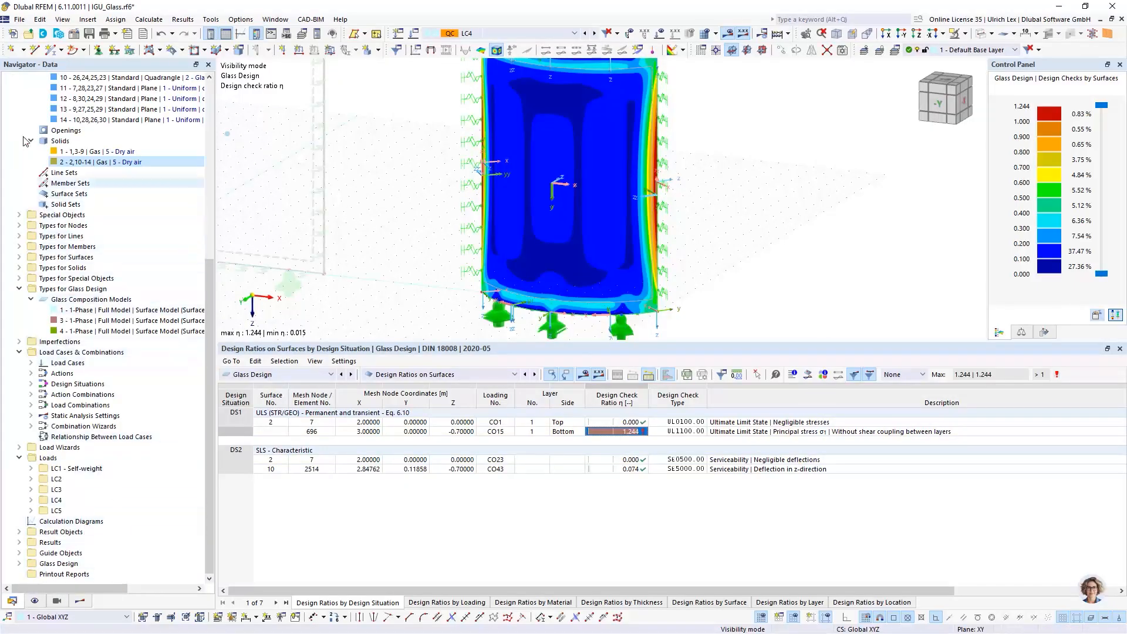
pyautogui.rightClick(88, 574)
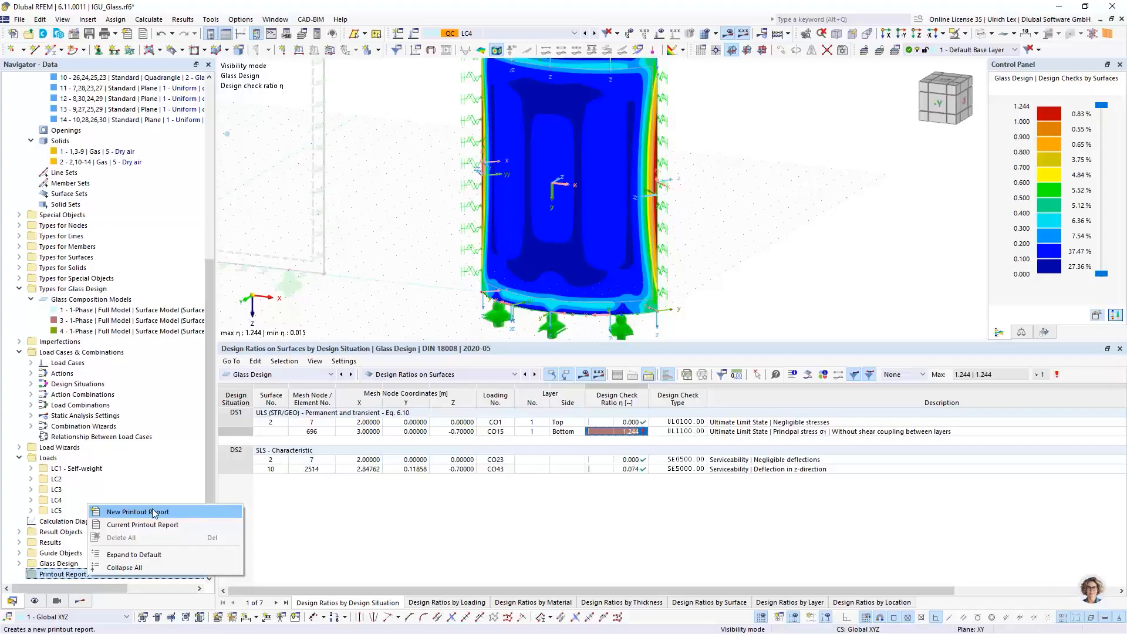
pyautogui.click(179, 515)
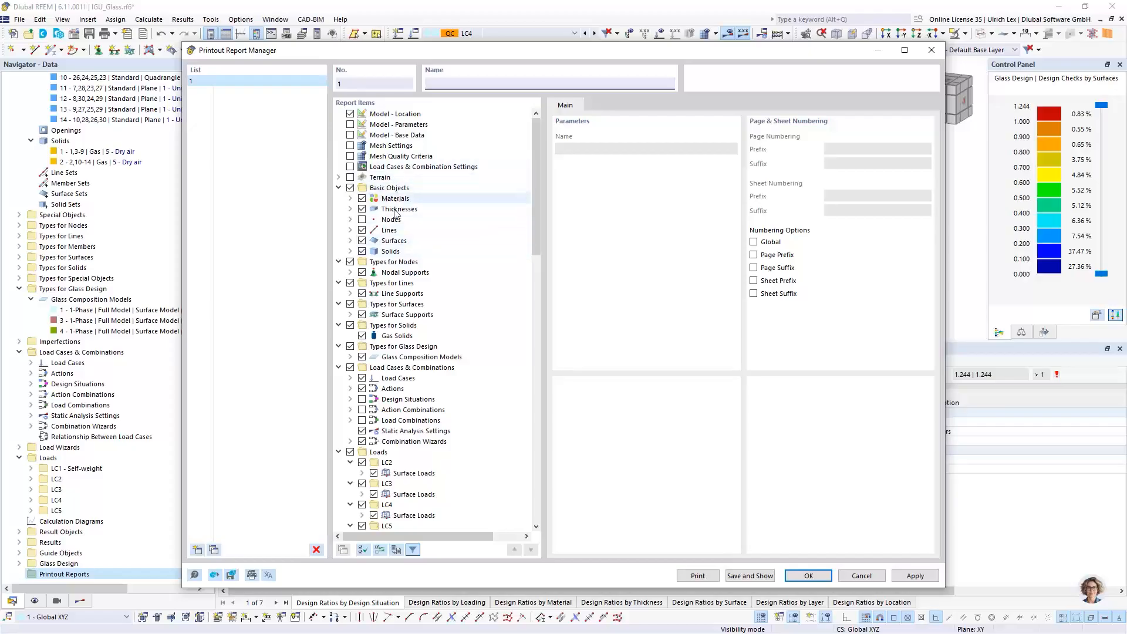
pyautogui.scroll(-1, 533, 237)
pyautogui.moveTo(532, 237); pyautogui.dragTo(540, 378)
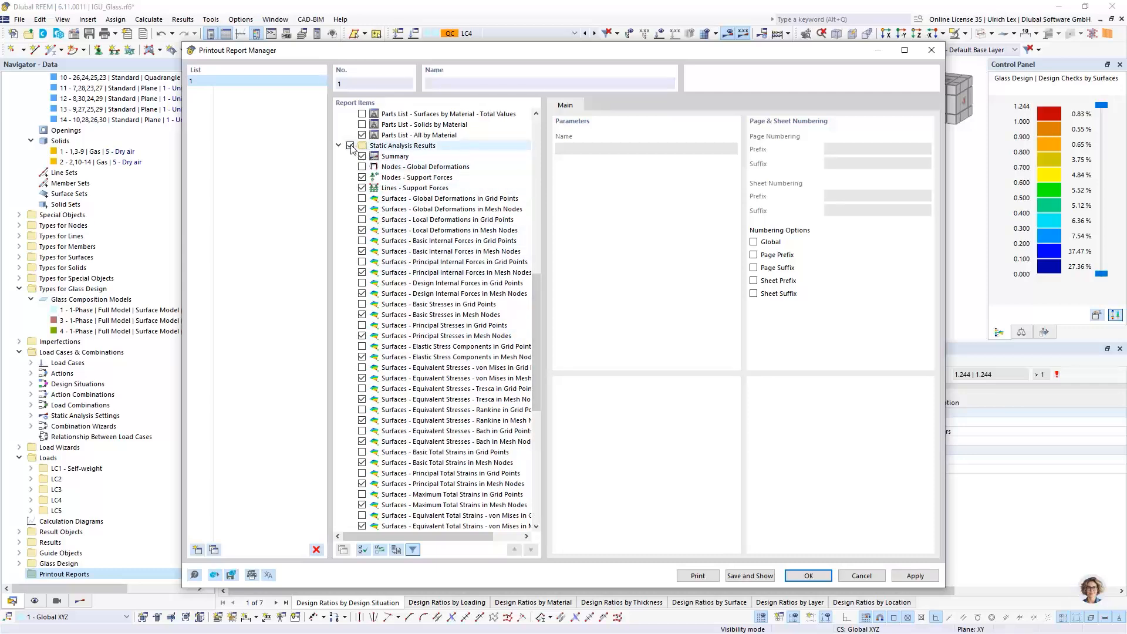
pyautogui.scroll(-10, 358, 281)
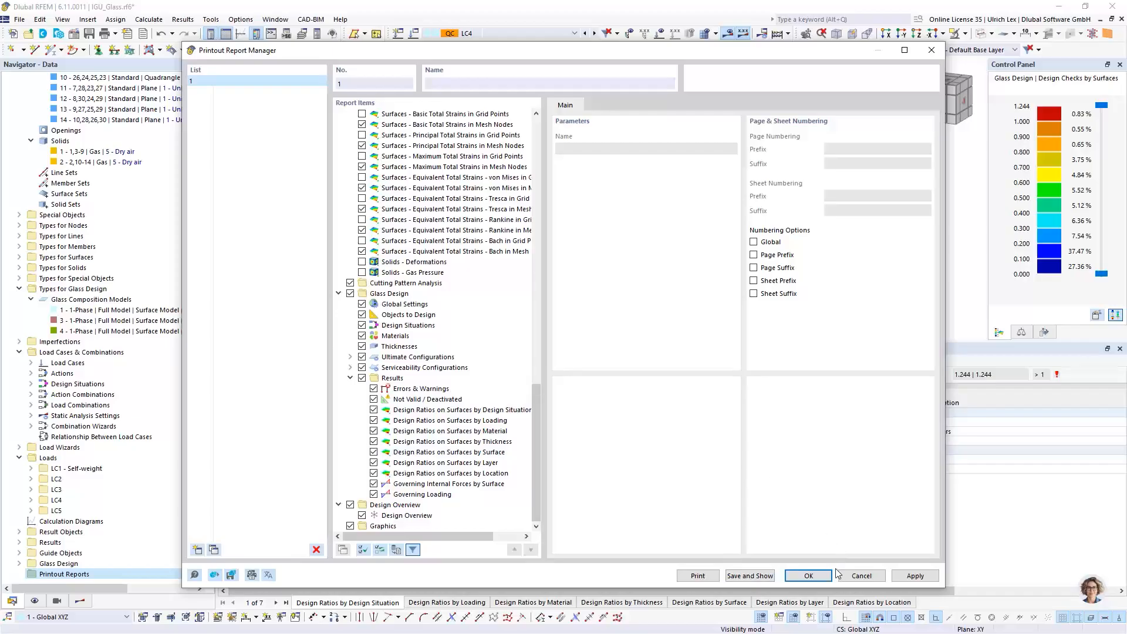
pyautogui.click(767, 577)
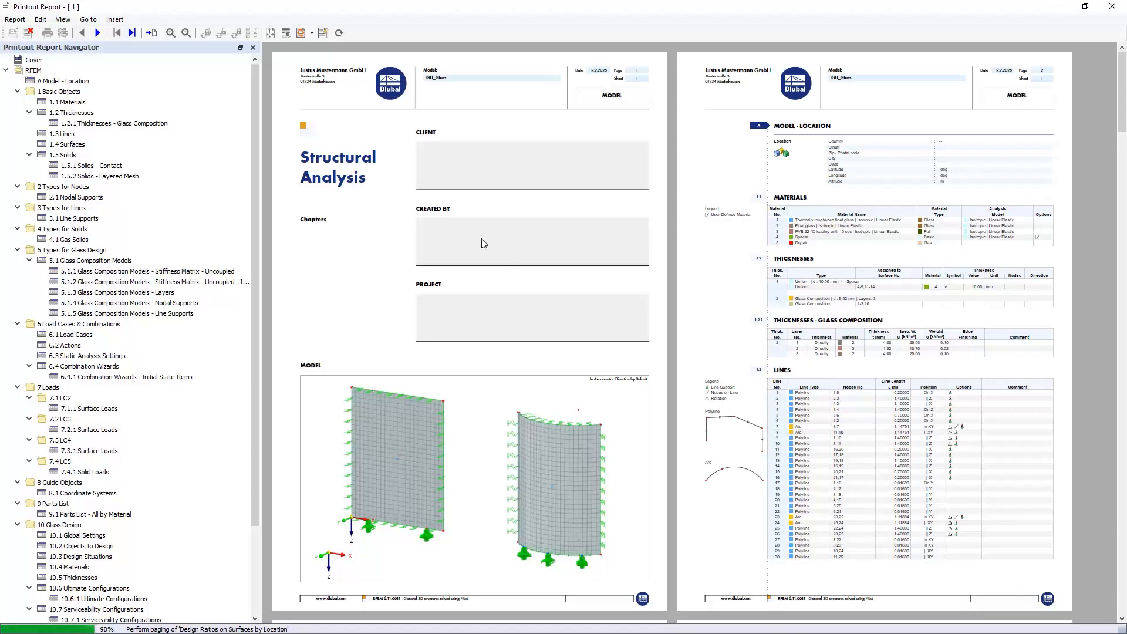
# Look through the printout report pages on basic objects, glass composition models, load cases and loads, and close the report.
pyautogui.scroll(-2, 486, 252)
pyautogui.scroll(-12, 486, 257)
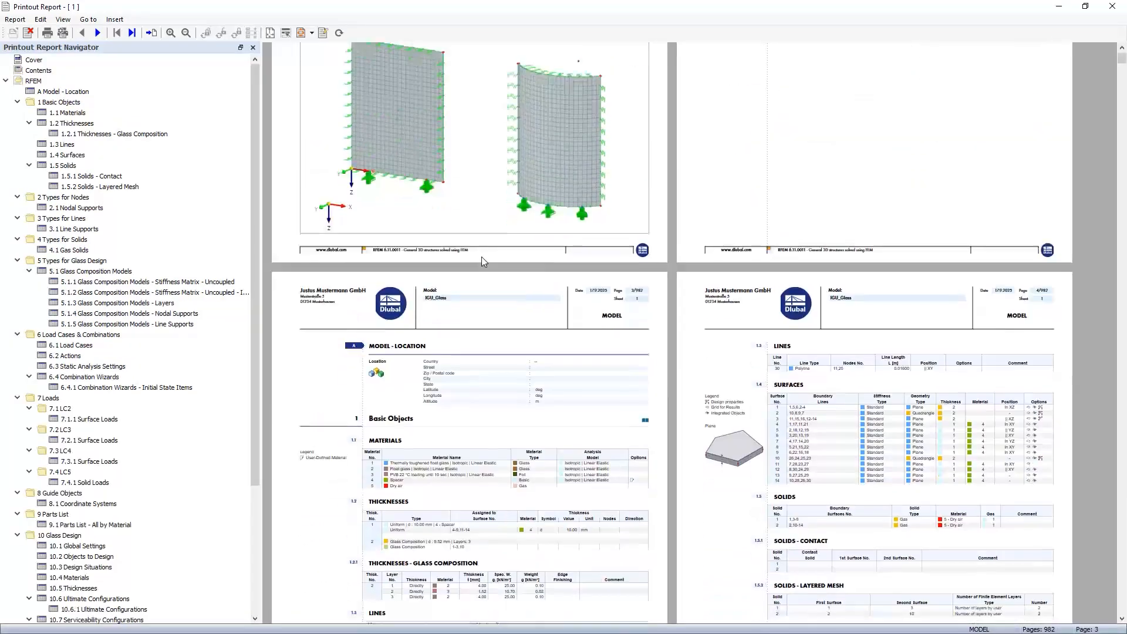
pyautogui.scroll(-12, 475, 265)
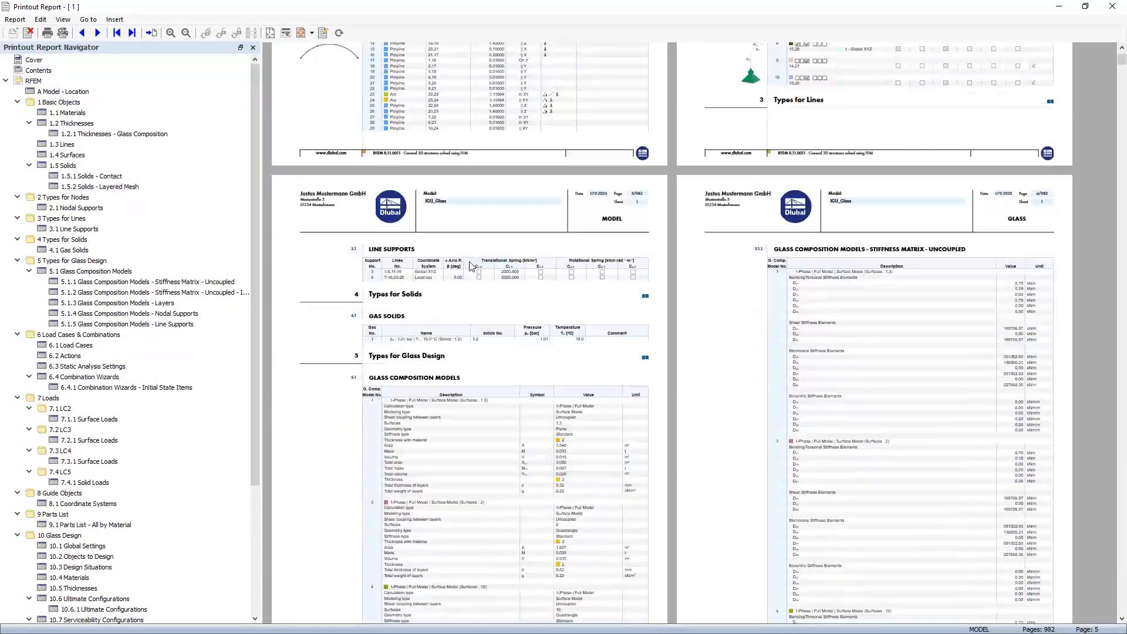
pyautogui.scroll(-12, 471, 267)
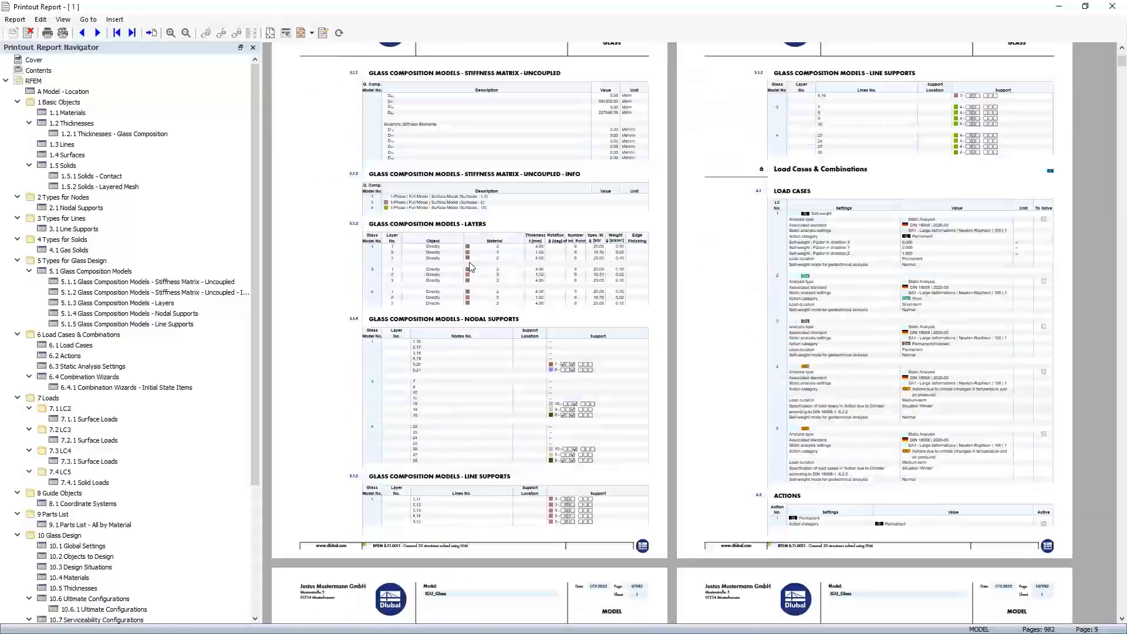
pyautogui.scroll(-12, 466, 265)
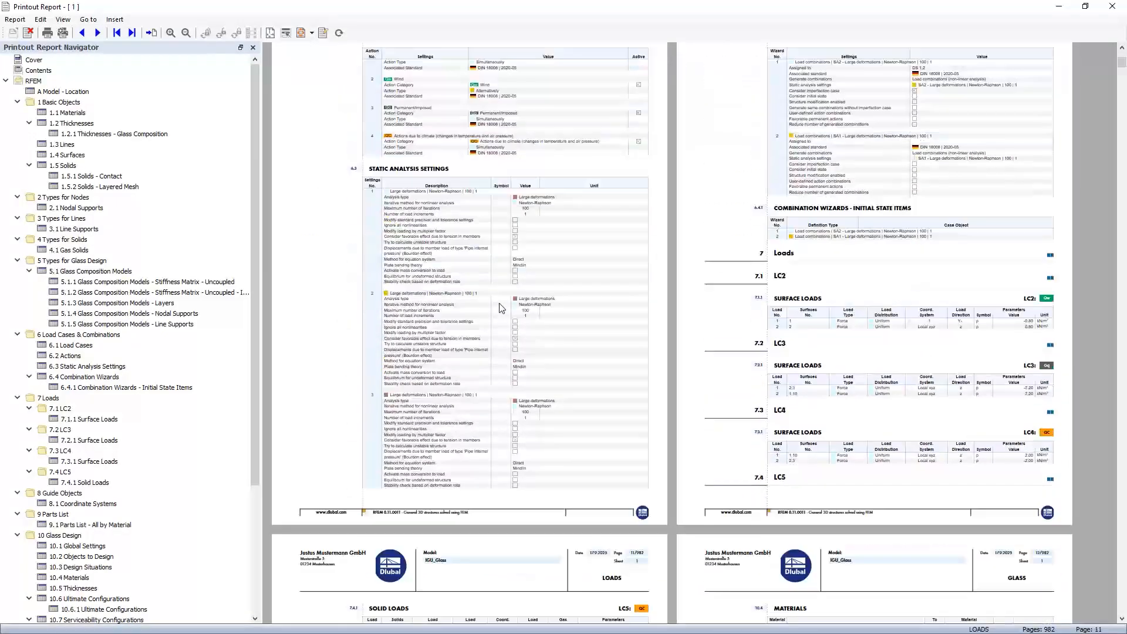
pyautogui.click(1112, 5)
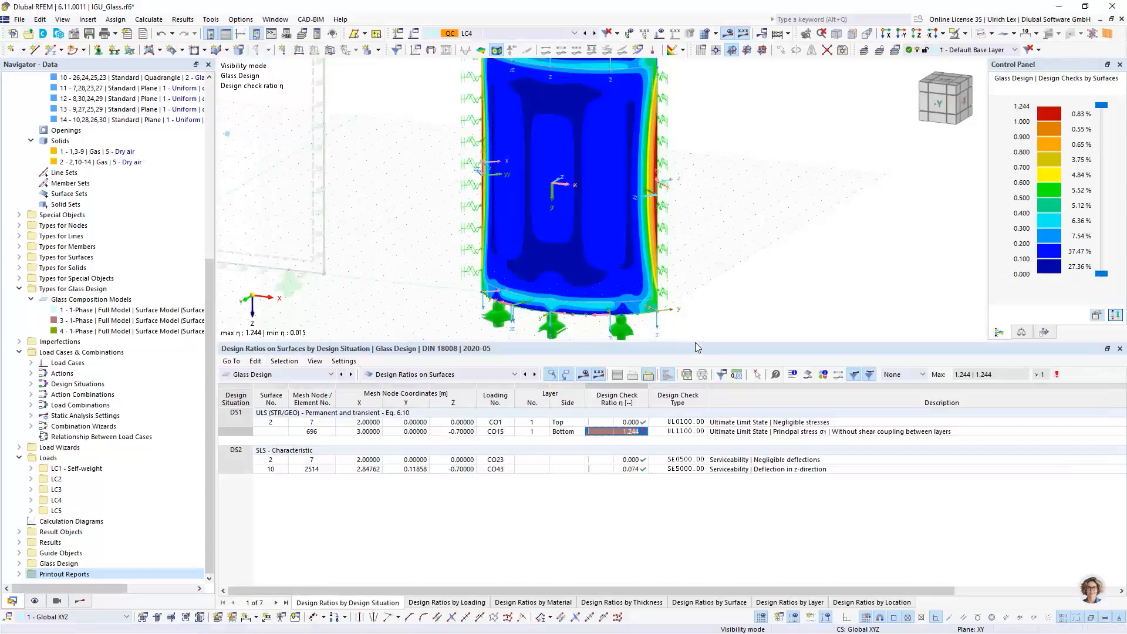
# Enlarge the graphics area and view the available options for printing the design ratio graphic.
pyautogui.moveTo(696, 341); pyautogui.dragTo(687, 452)
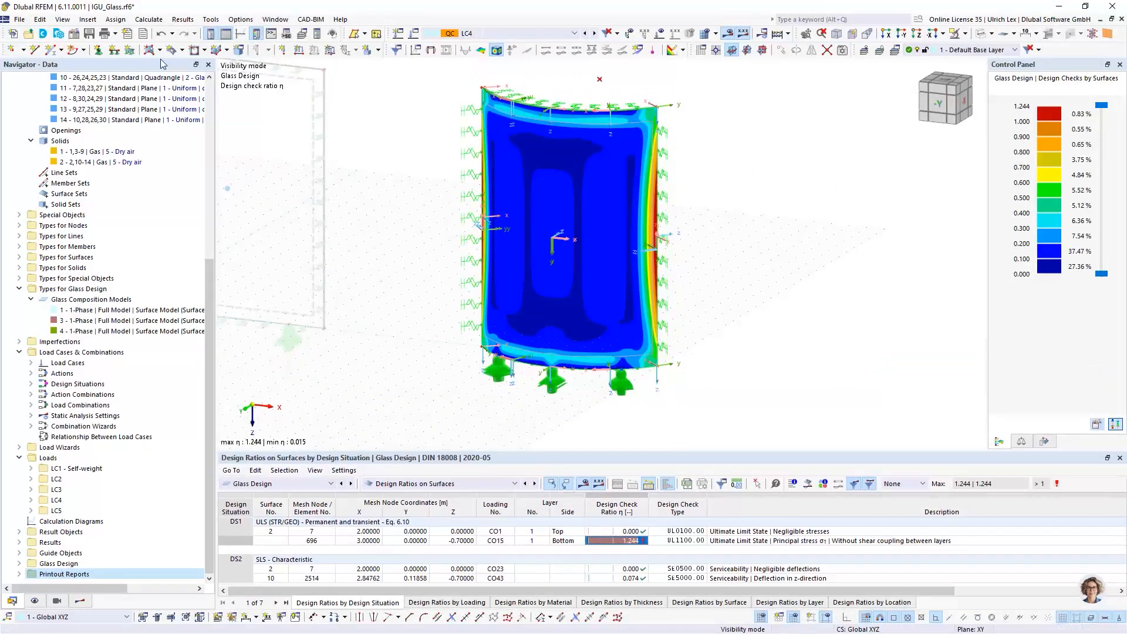
pyautogui.click(116, 36)
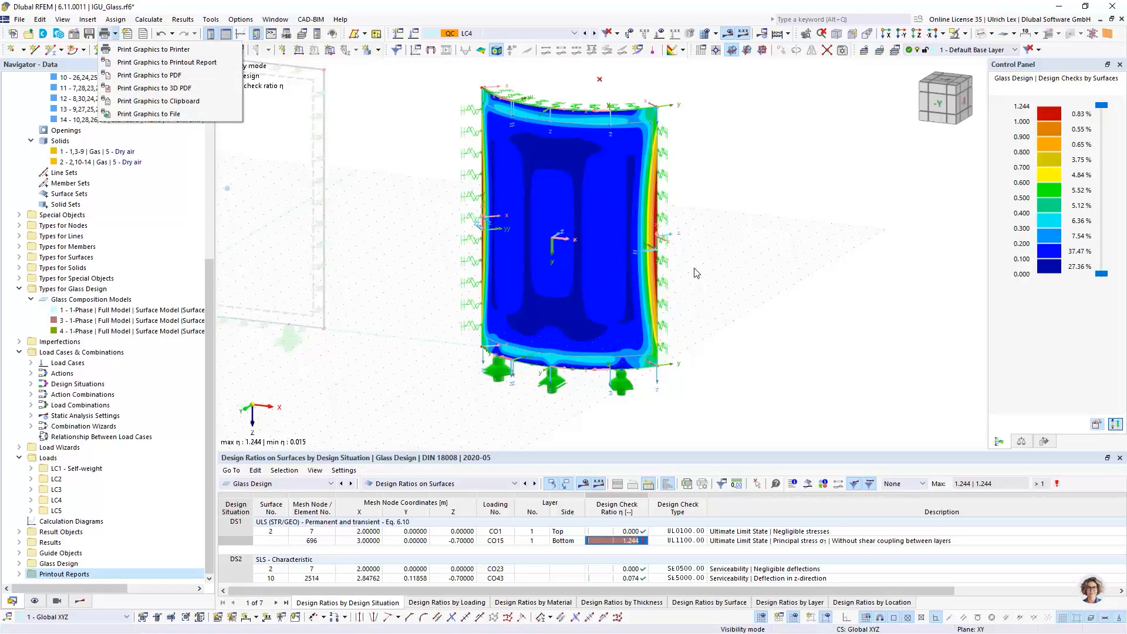
pyautogui.click(711, 210)
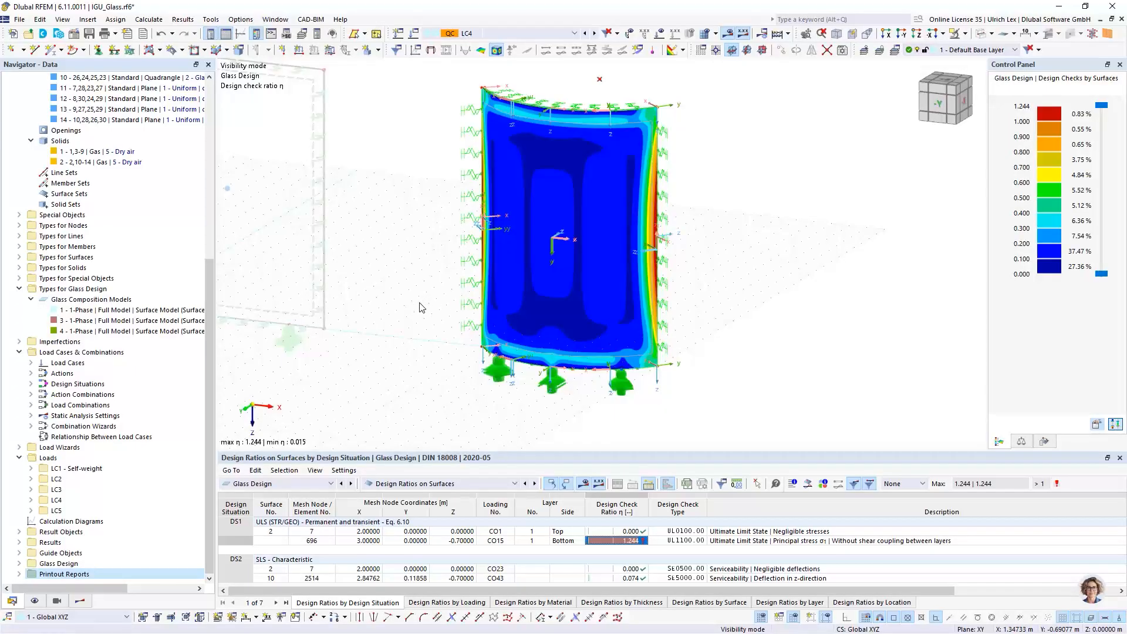
# Compare the glass design ratios by material, by layer and by surface, and fit the curved unit's design ratio plot in view.
pyautogui.click(491, 490)
pyautogui.click(489, 487)
pyautogui.moveTo(514, 451); pyautogui.dragTo(514, 393)
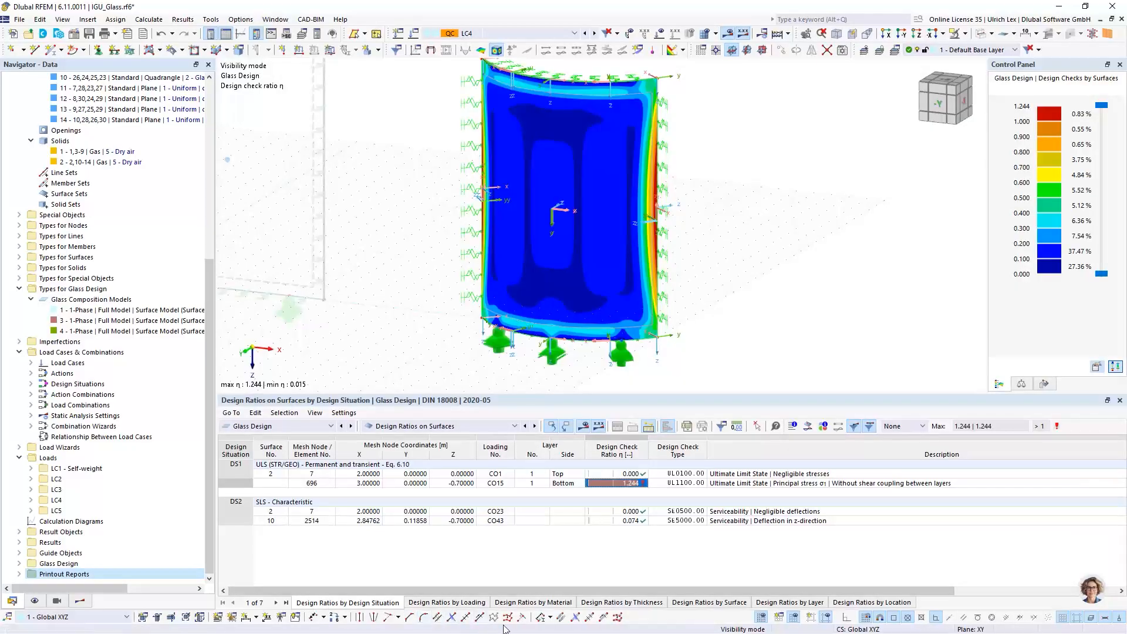
pyautogui.click(523, 605)
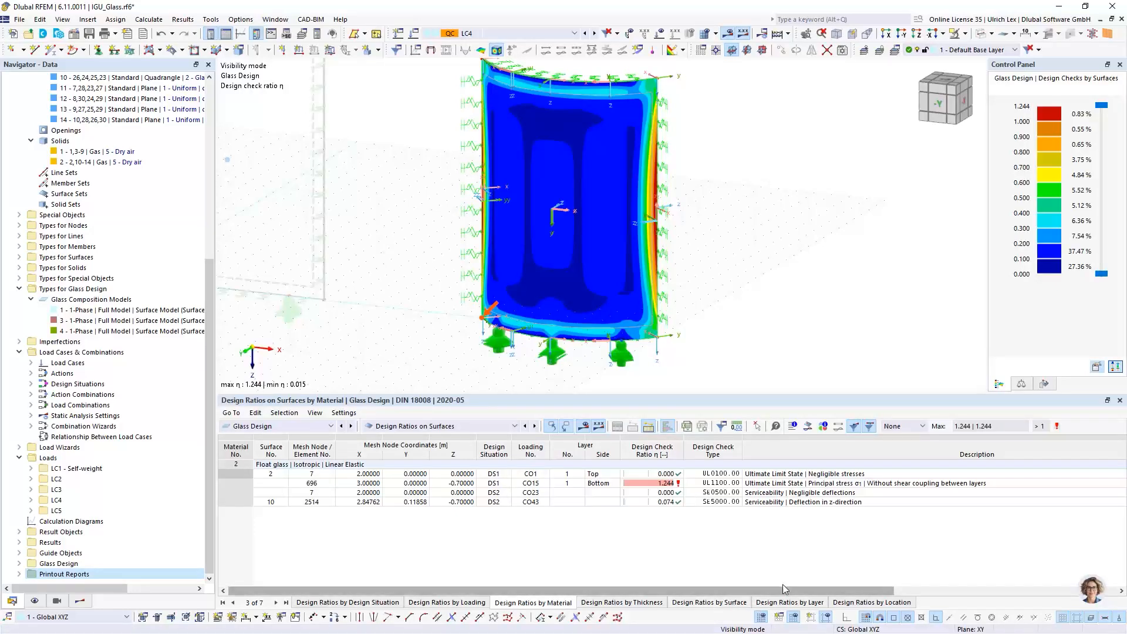
pyautogui.click(788, 605)
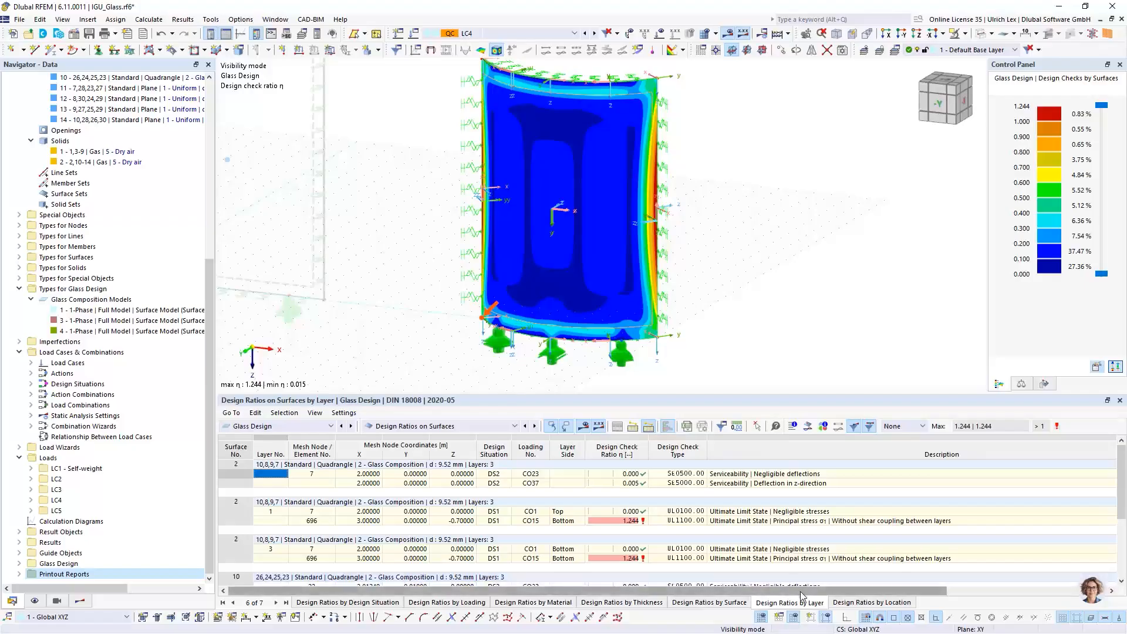
pyautogui.click(740, 604)
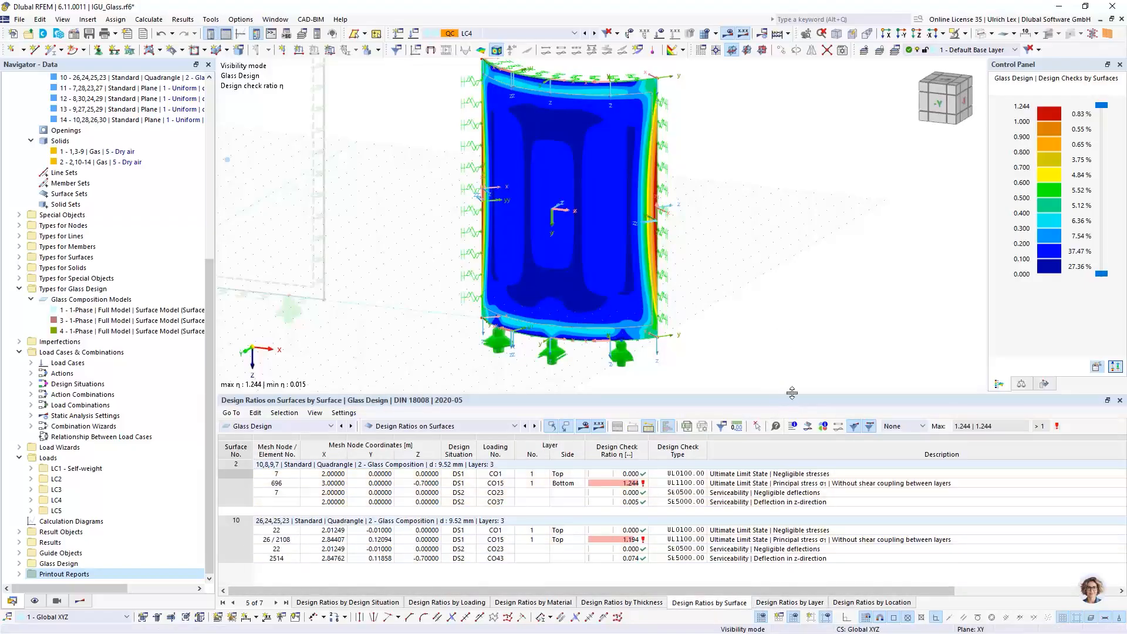
pyautogui.moveTo(792, 392); pyautogui.dragTo(792, 422)
pyautogui.scroll(1, 791, 391)
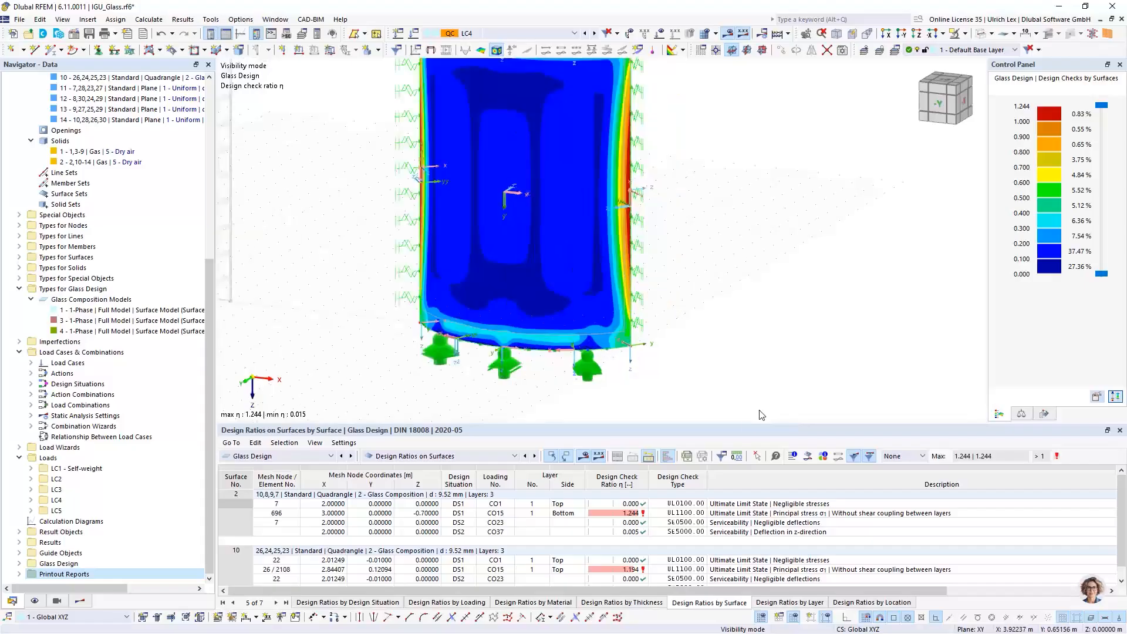
pyautogui.scroll(-2, 757, 418)
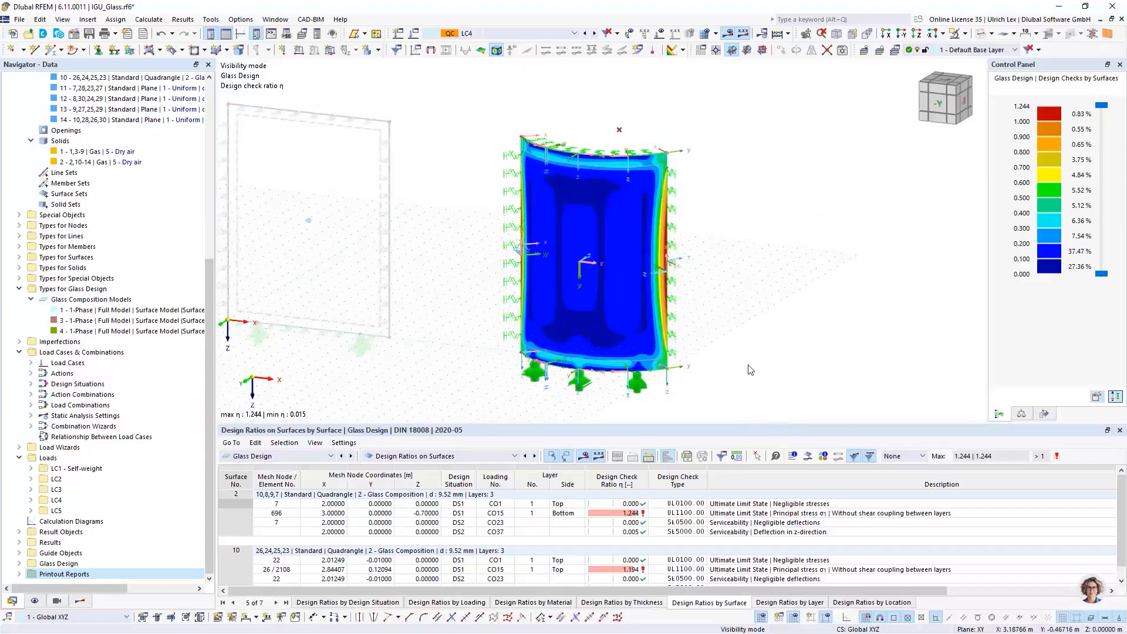
pyautogui.scroll(1, 771, 369)
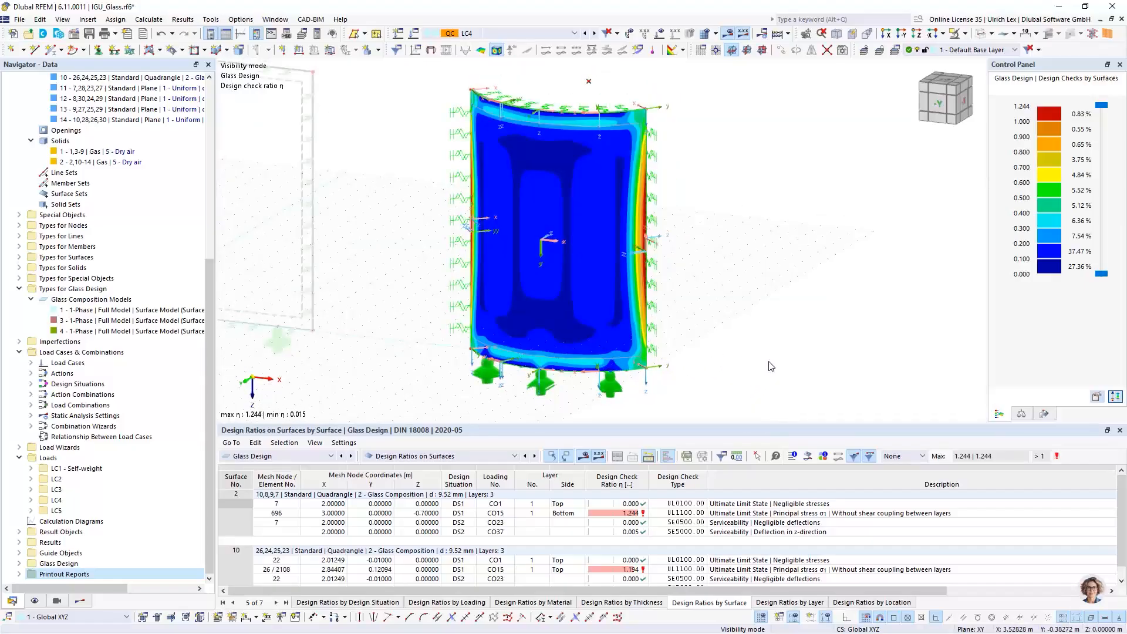